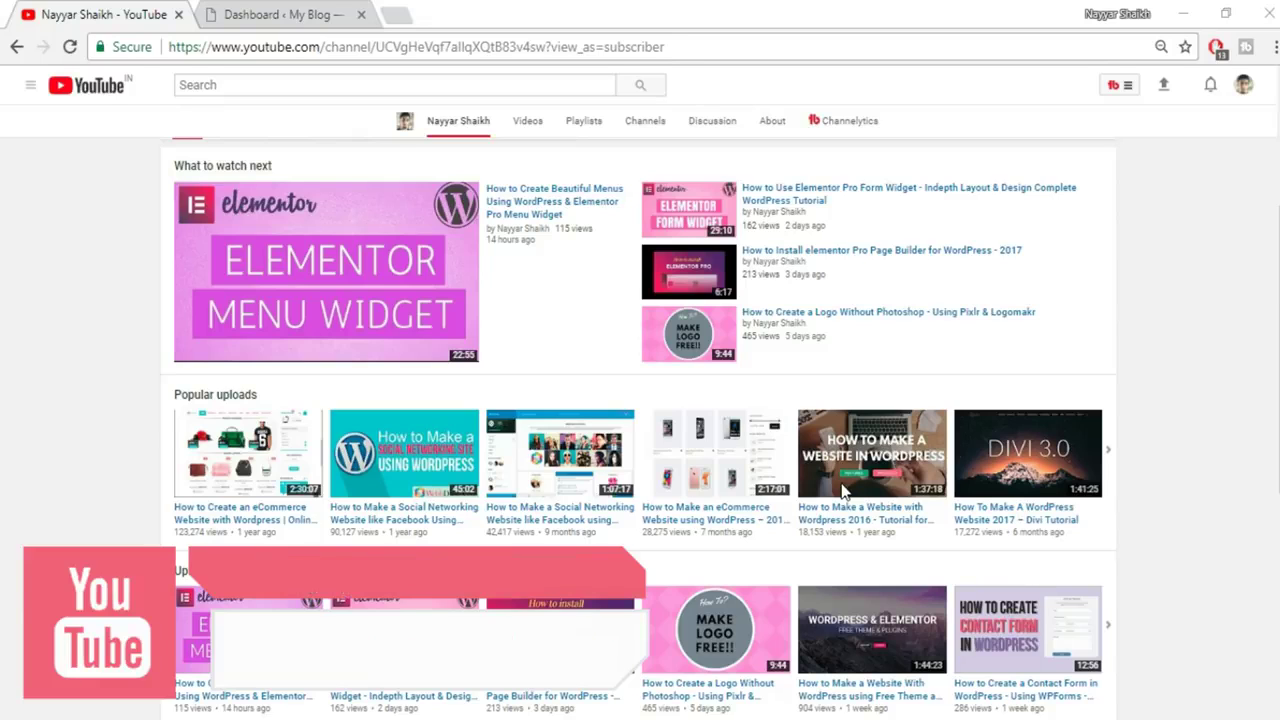
# Switch from the YouTube tab to the WordPress Dashboard tab
pyautogui.hotkey('ctrl', 'Tab')
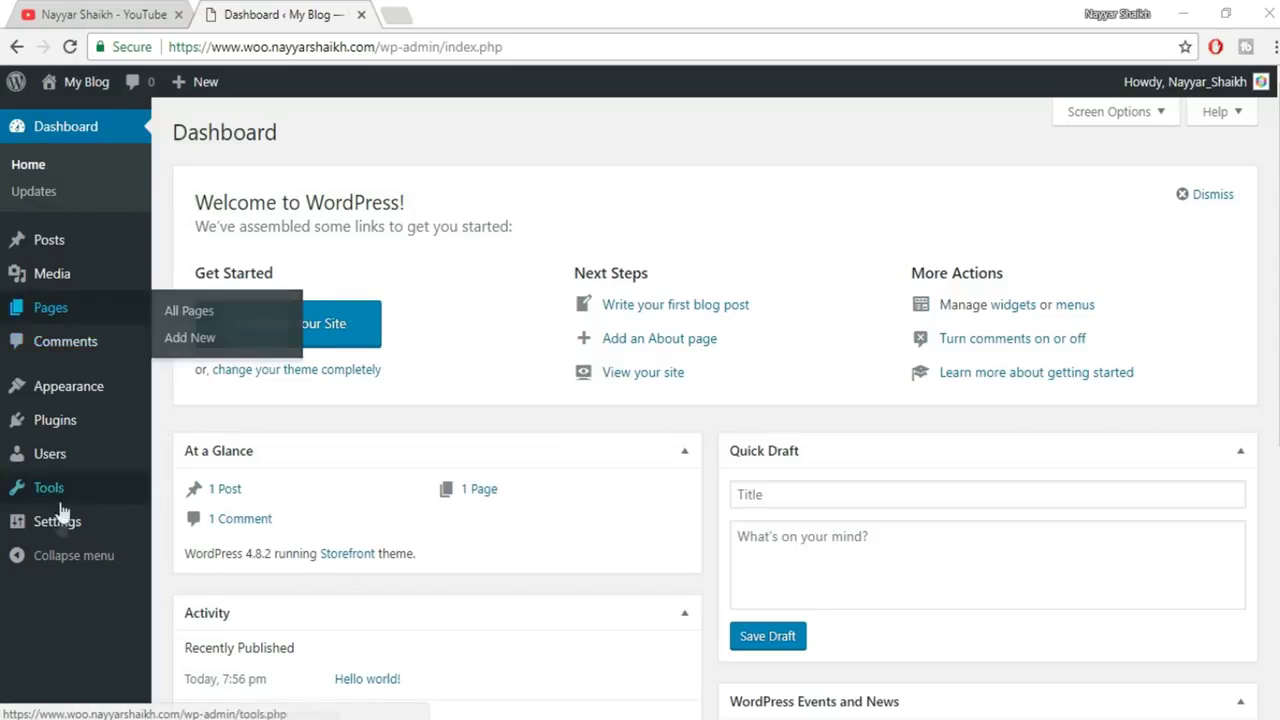
# Find WooCommerce by searching 'woo' under Add New plugins, then install and activate it
pyautogui.moveTo(47, 421)
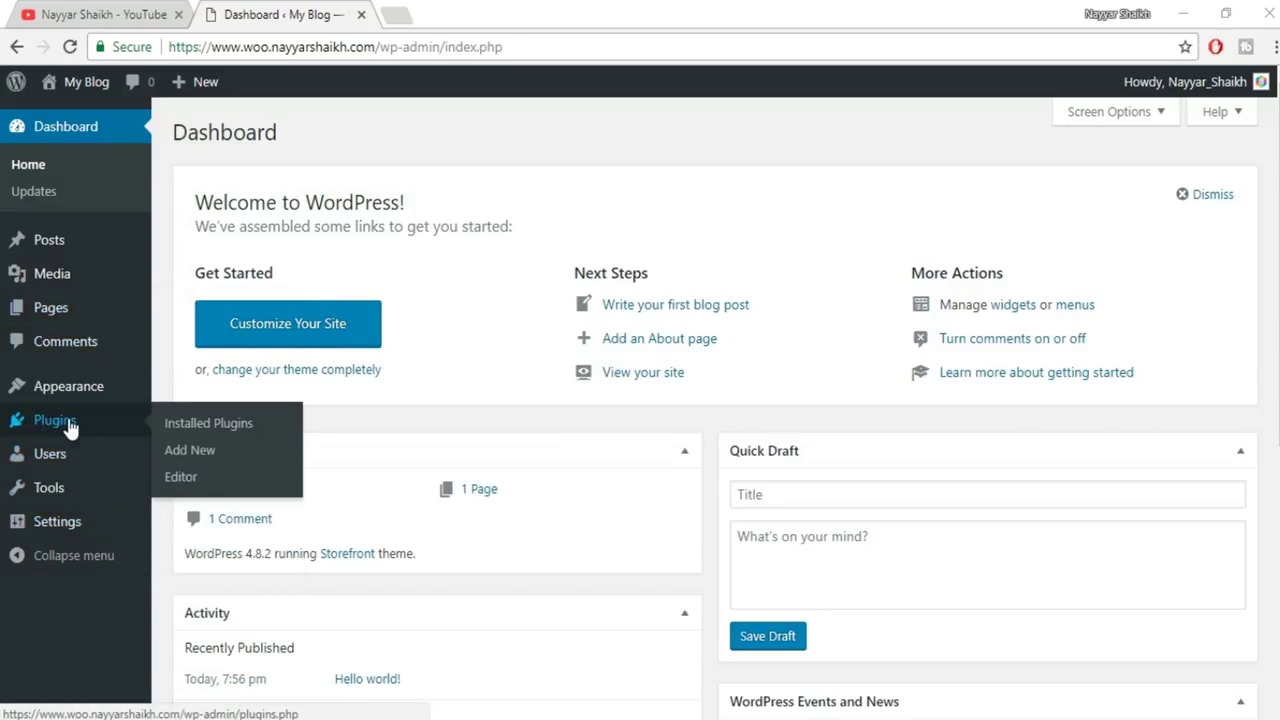
pyautogui.click(200, 451)
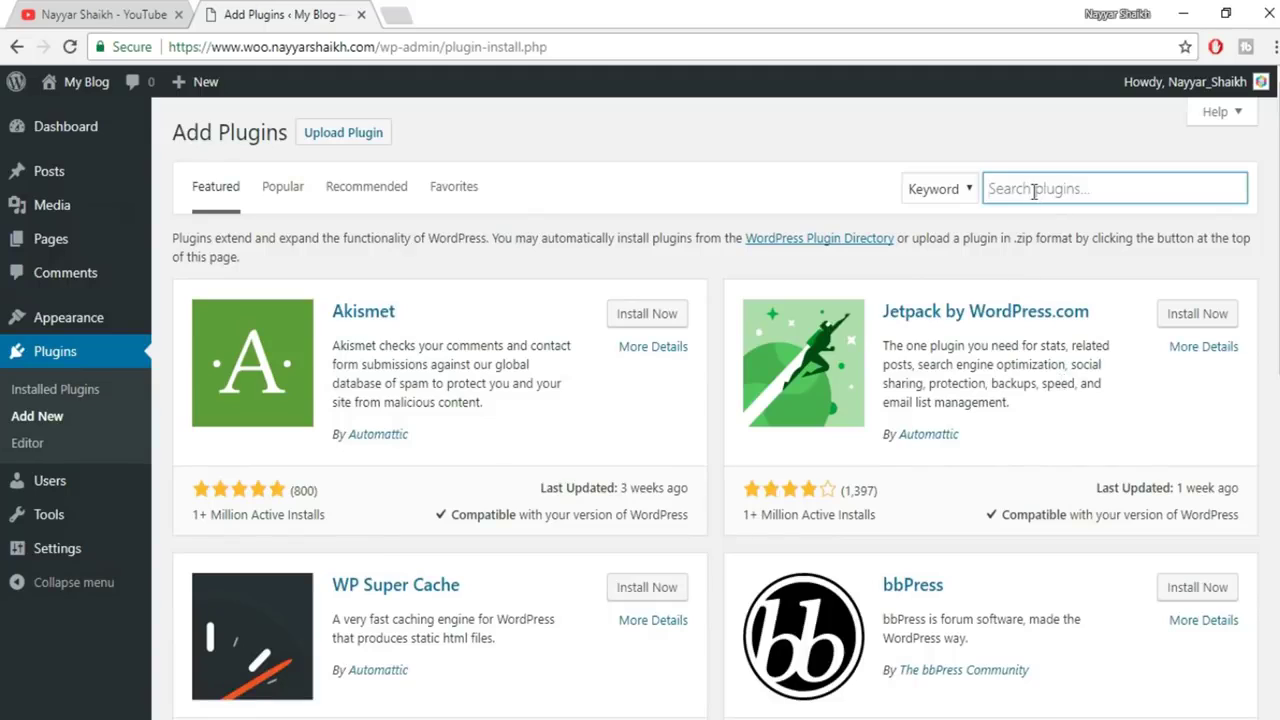
pyautogui.write('woocommerce')
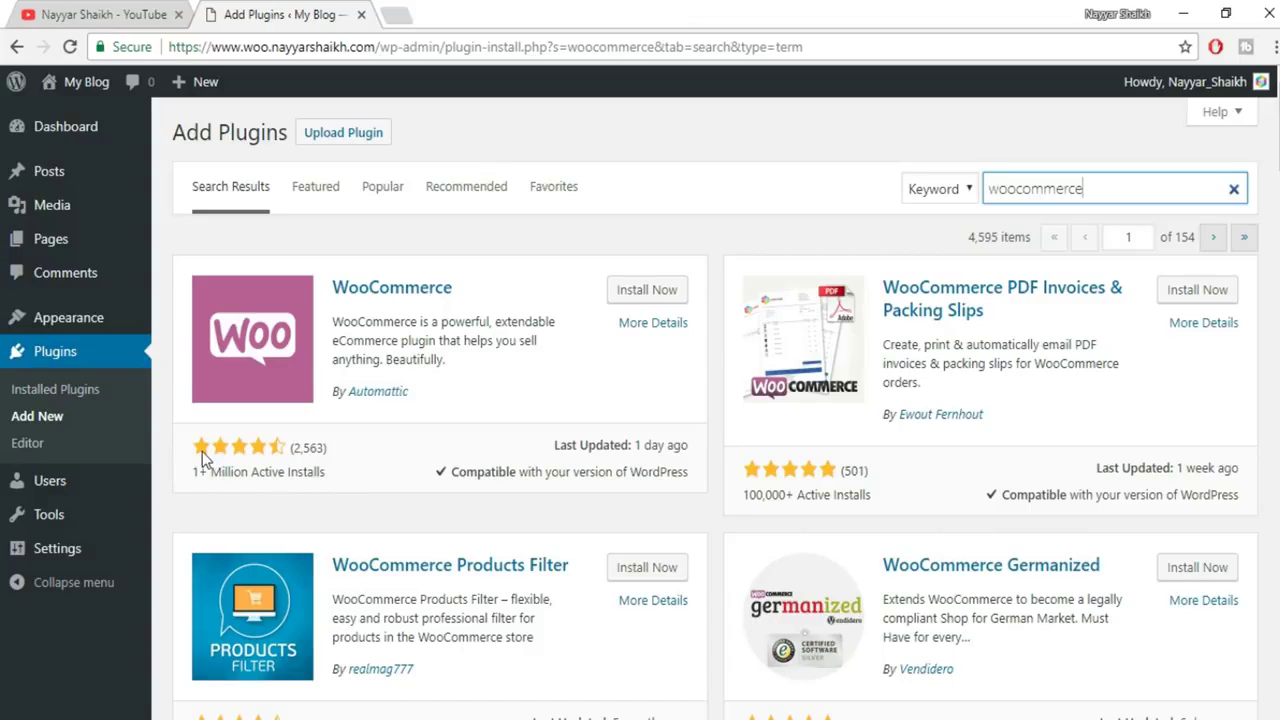
pyautogui.click(662, 298)
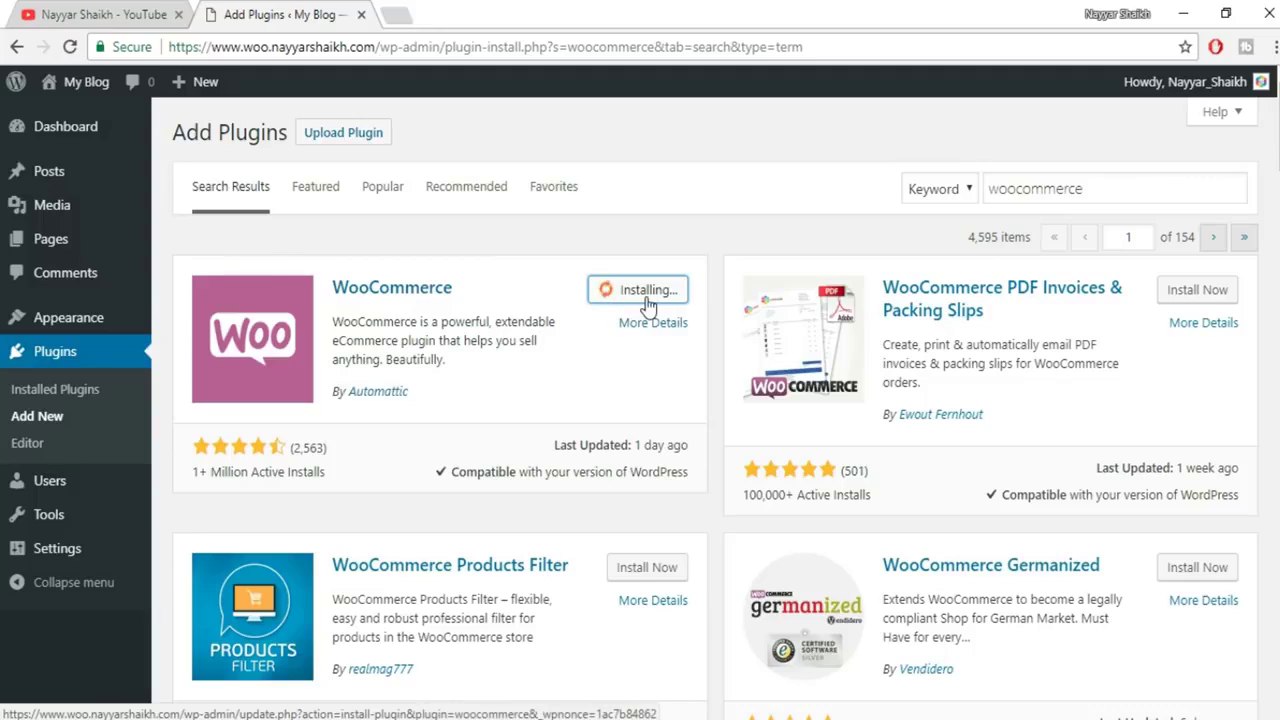
pyautogui.click(656, 293)
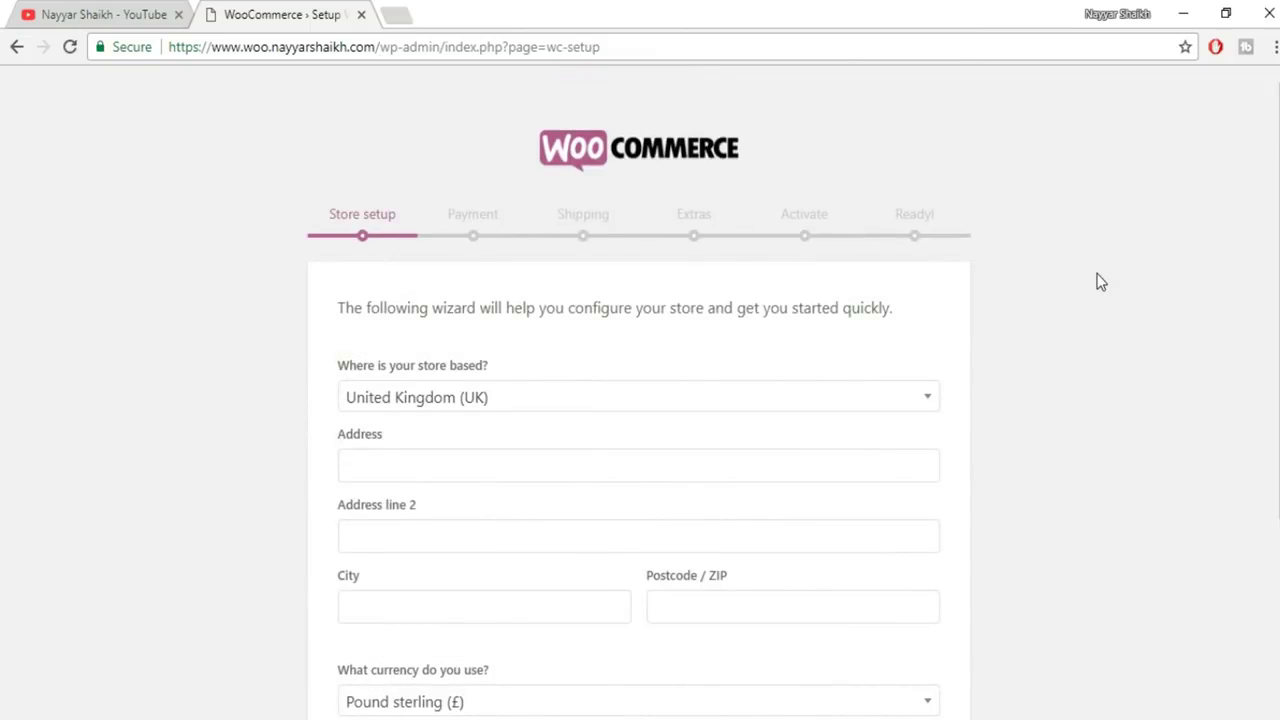
# Set the store location to India — Maharashtra and autofill the address, city and postcode
pyautogui.scroll(-1, 1097, 280)
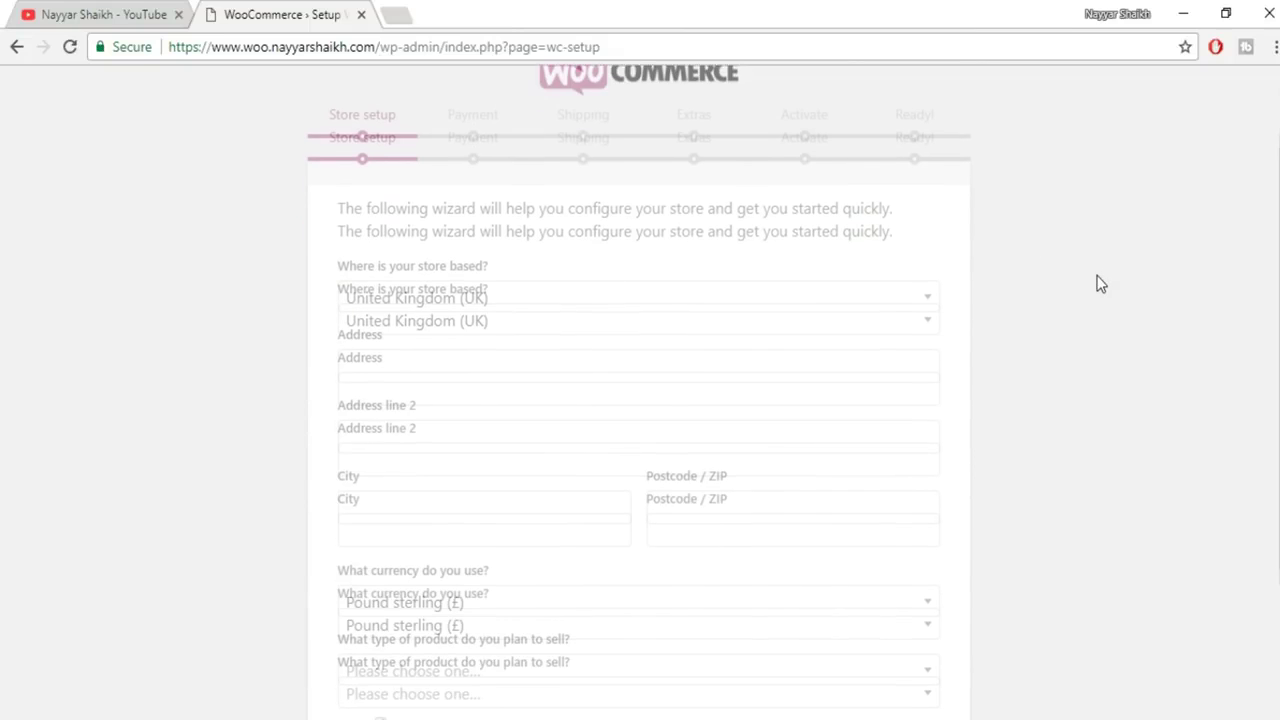
pyautogui.click(516, 314)
pyautogui.write('maha')
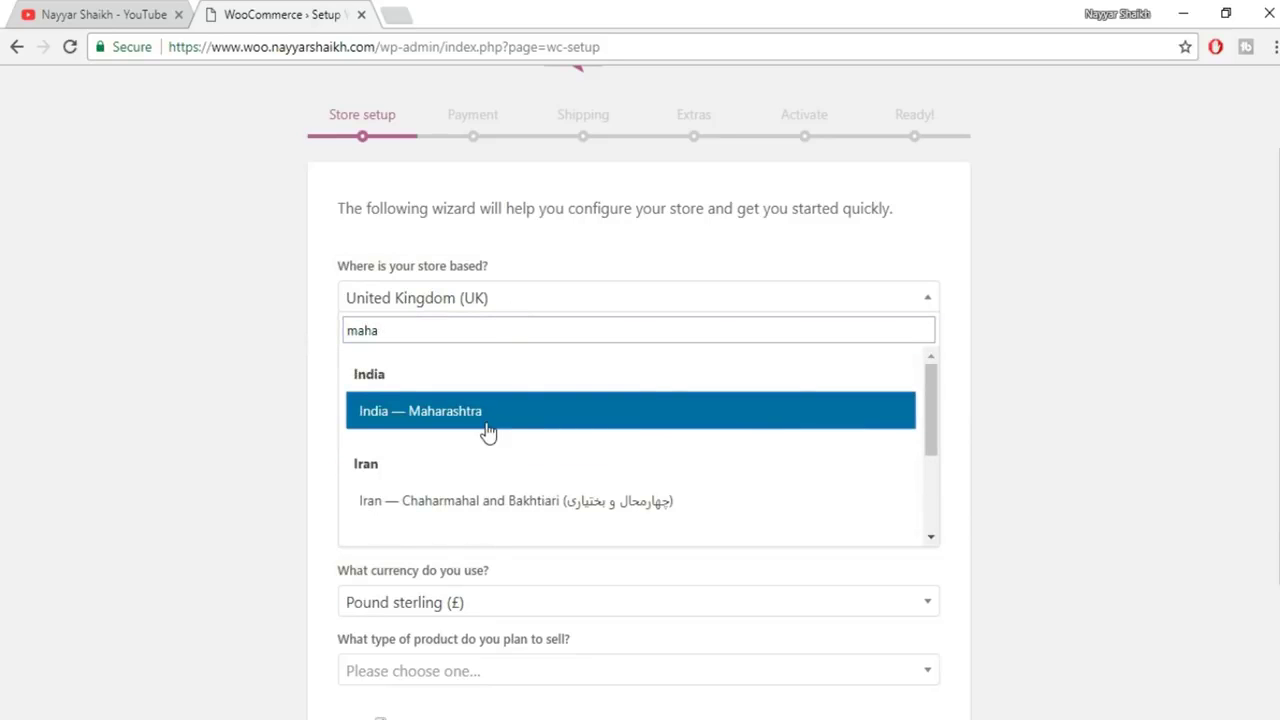
pyautogui.click(487, 430)
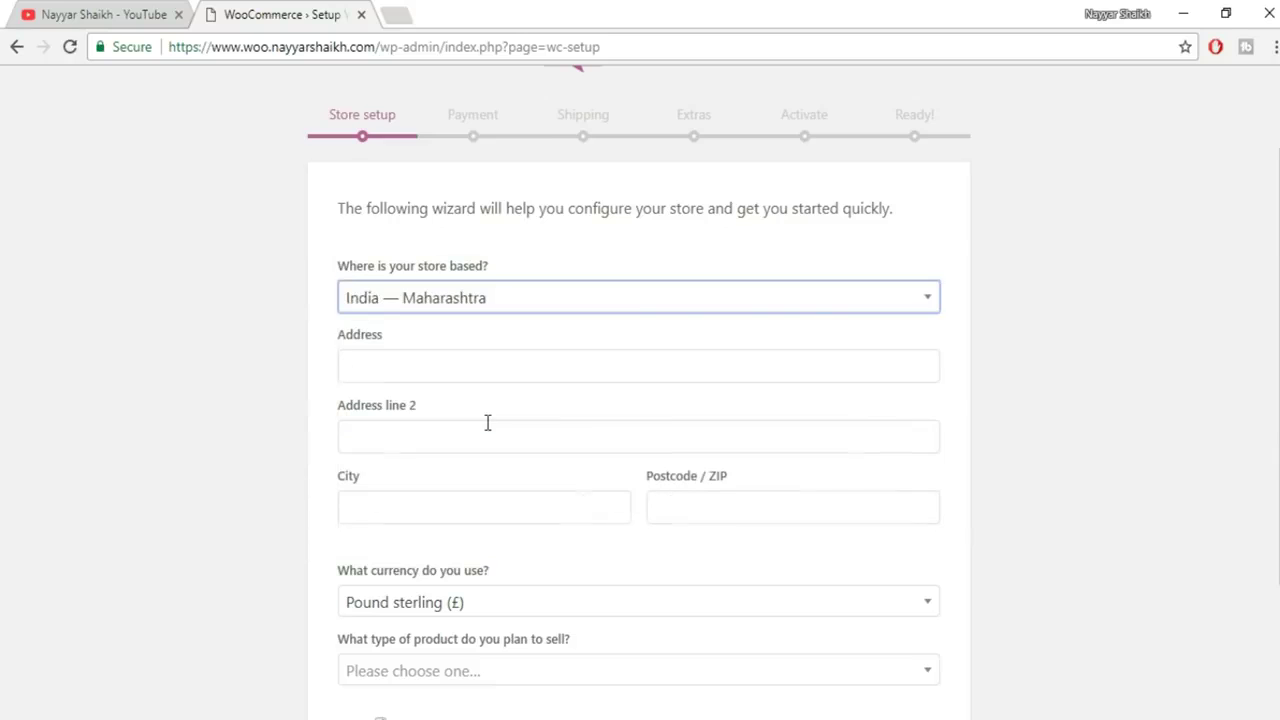
pyautogui.click(441, 366)
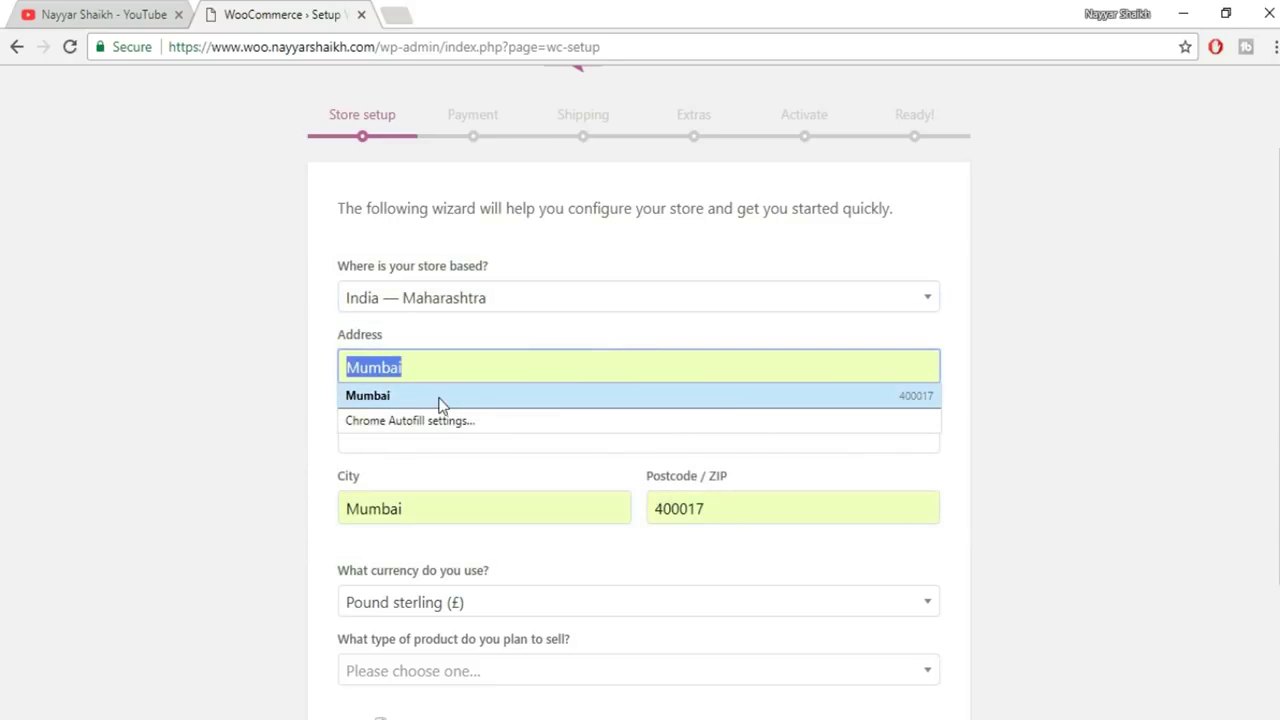
pyautogui.click(437, 398)
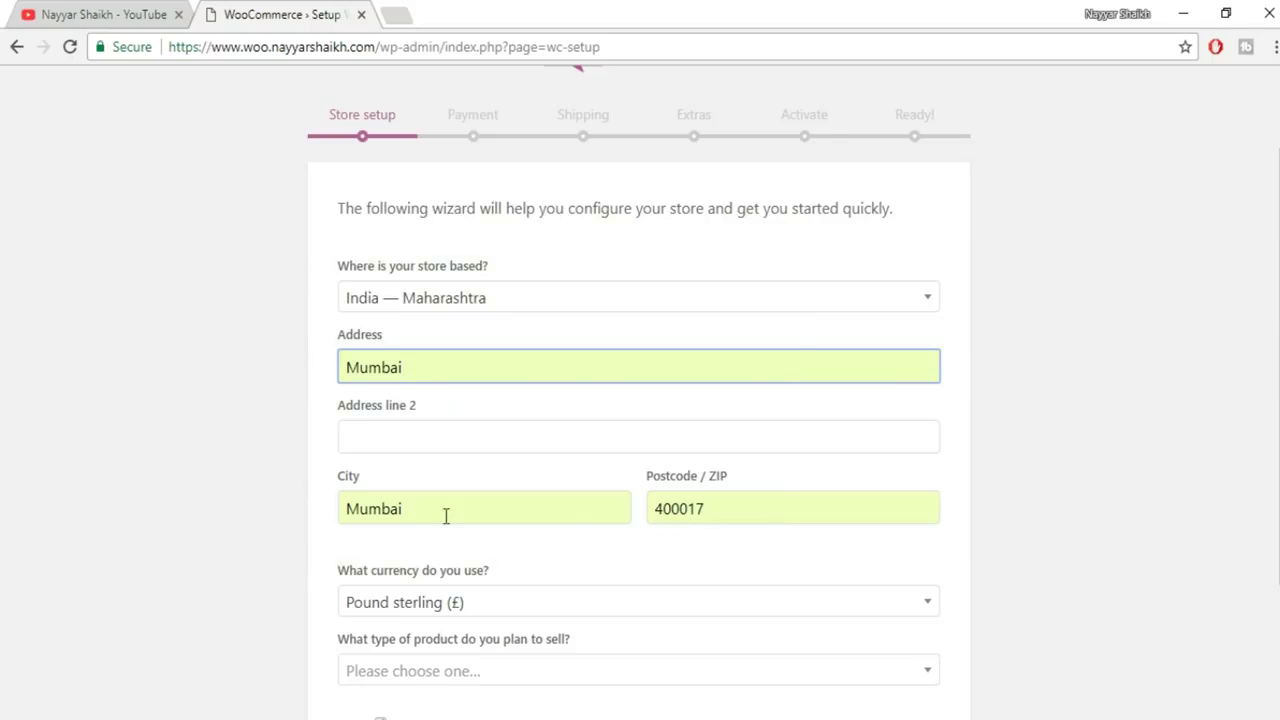
# Choose Indian rupee as the store currency
pyautogui.scroll(-2, 701, 446)
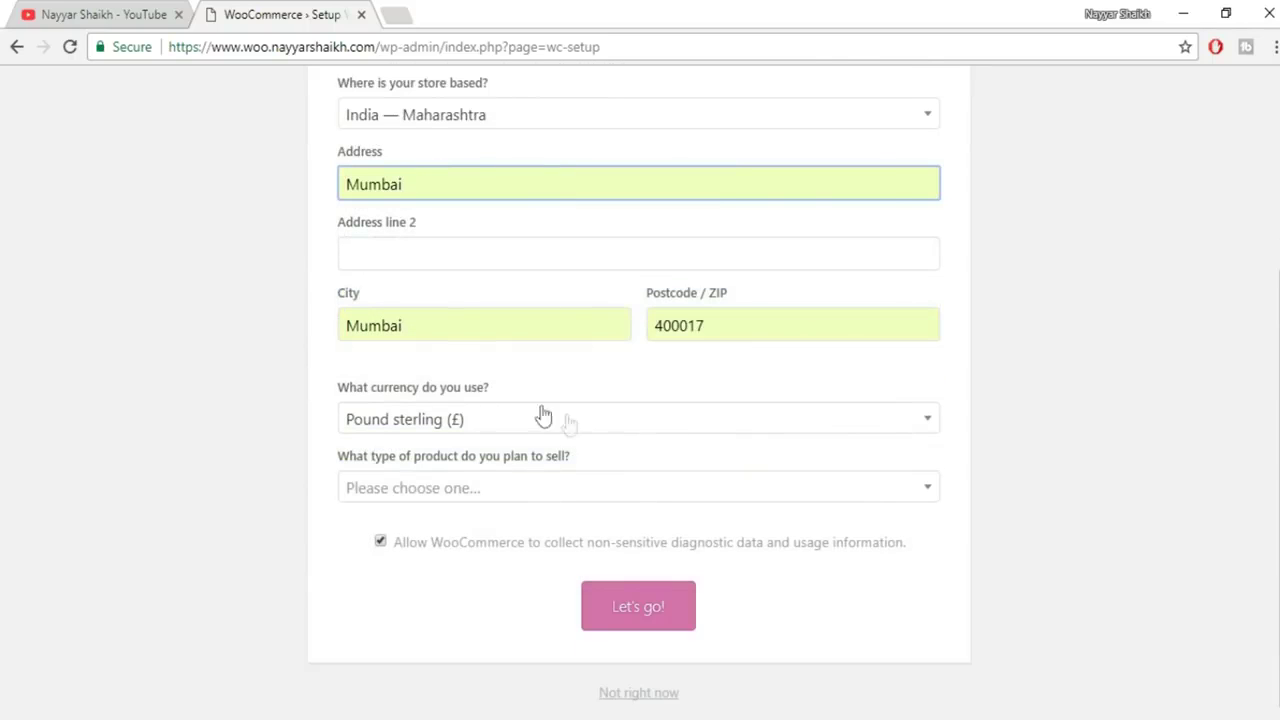
pyautogui.click(453, 422)
pyautogui.write('indi')
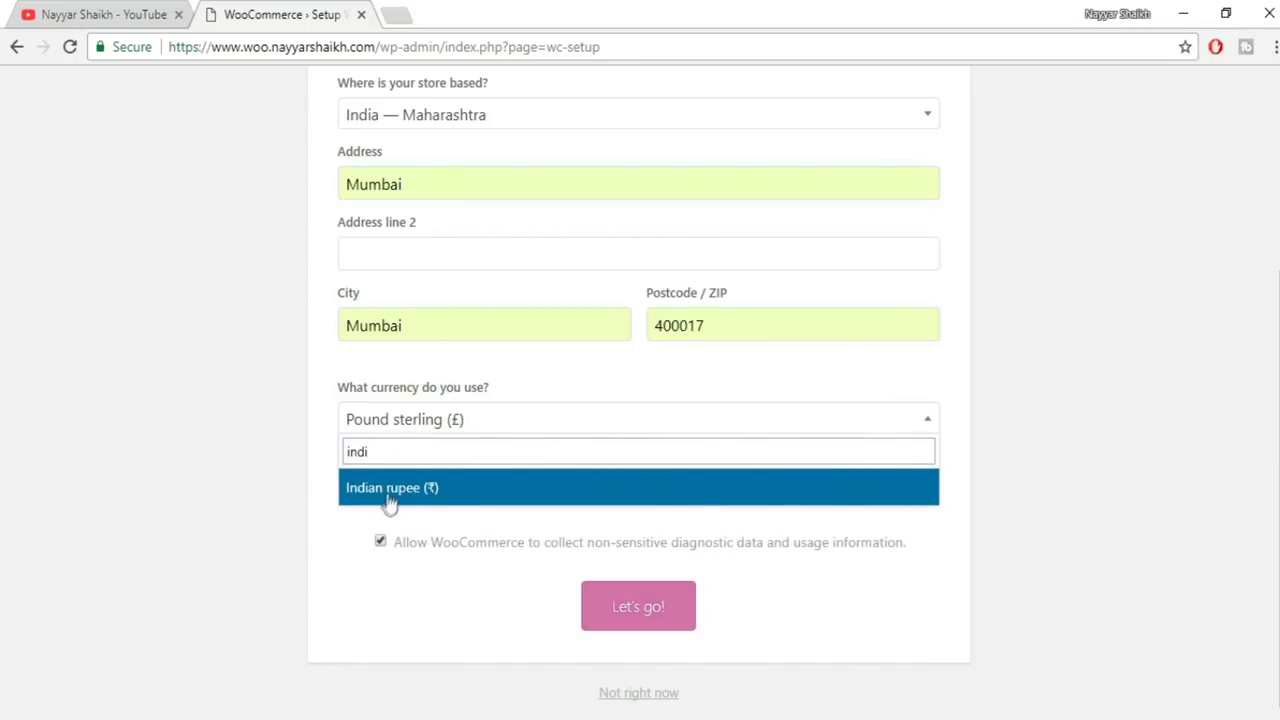
pyautogui.click(409, 491)
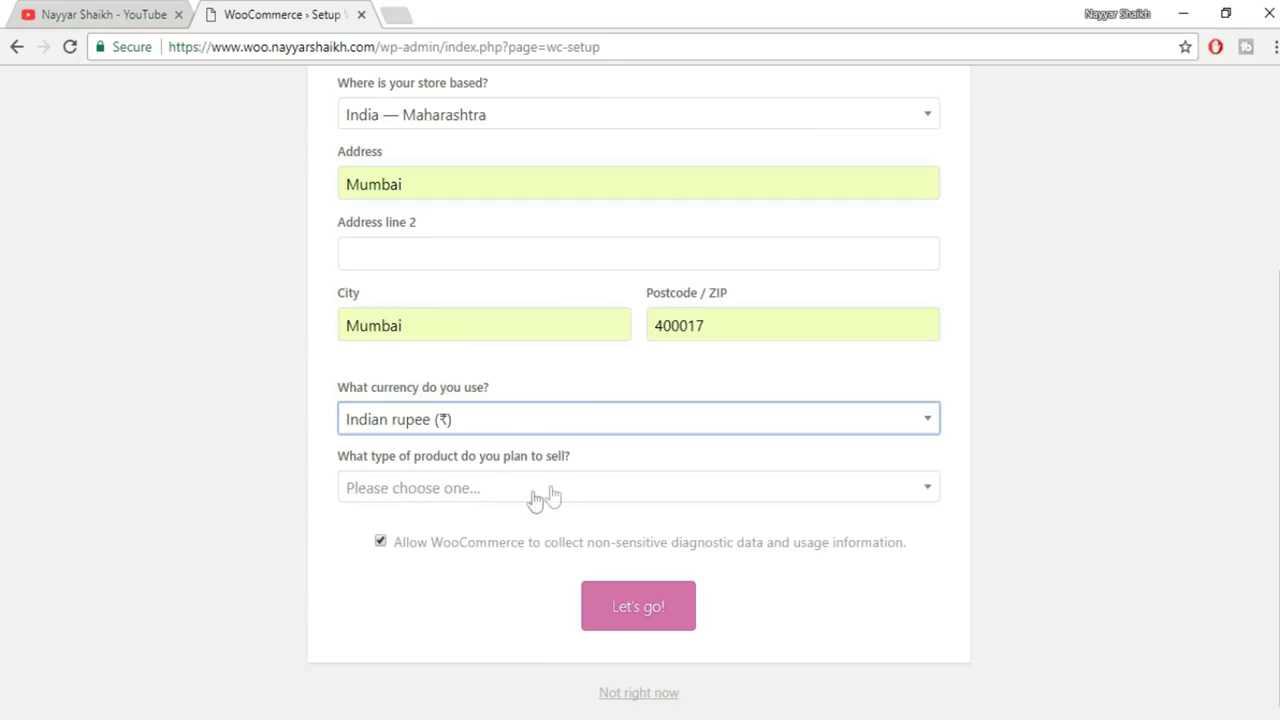
# Select selling both physical and digital products and submit the store details
pyautogui.click(551, 494)
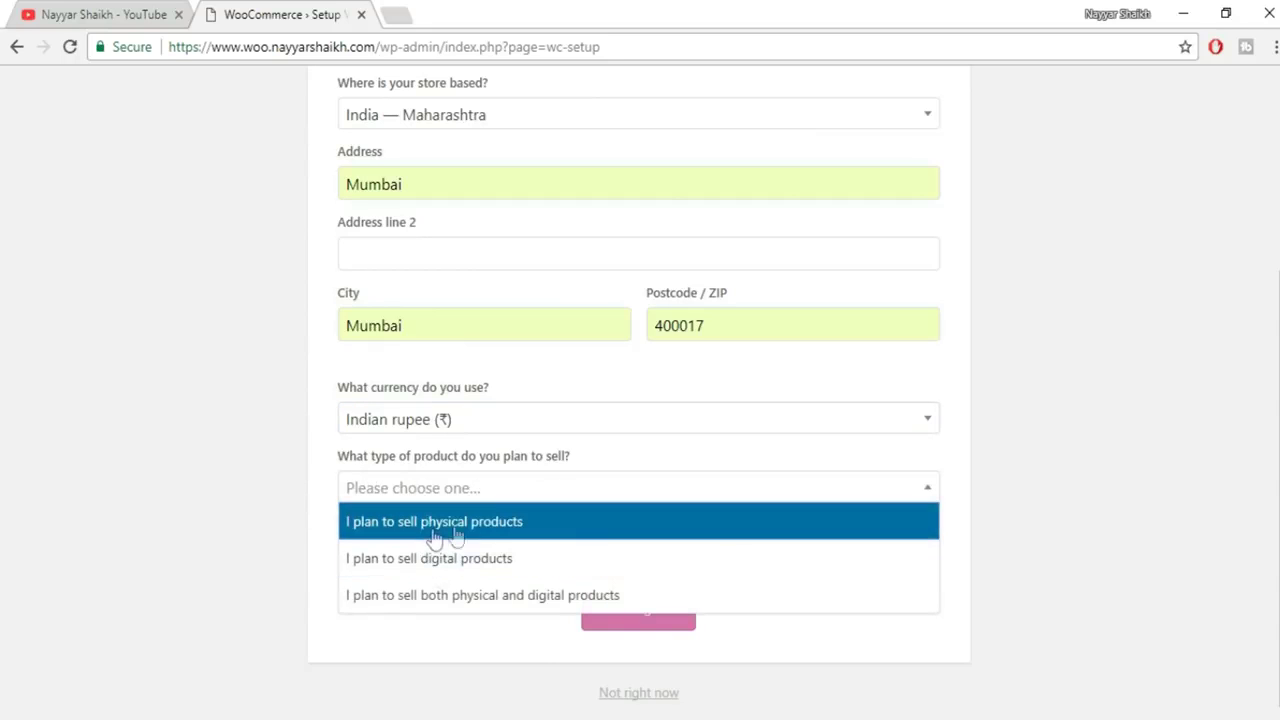
pyautogui.click(480, 526)
pyautogui.click(522, 494)
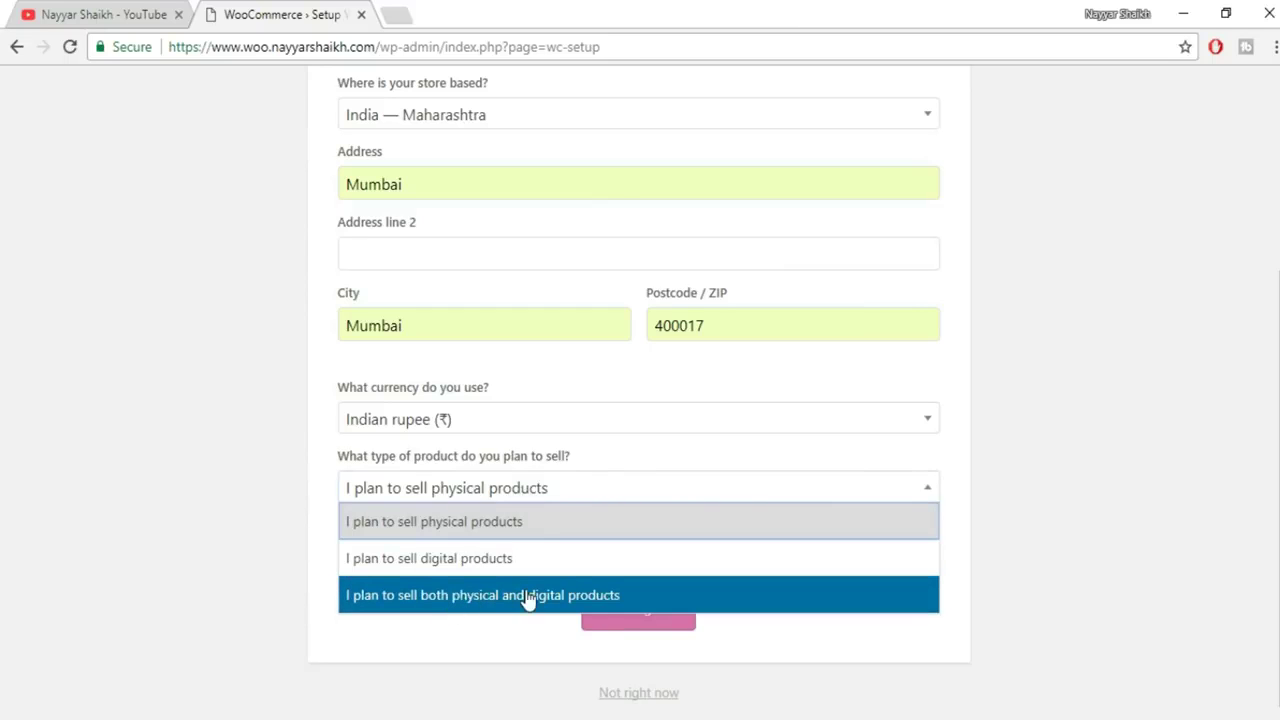
pyautogui.click(500, 598)
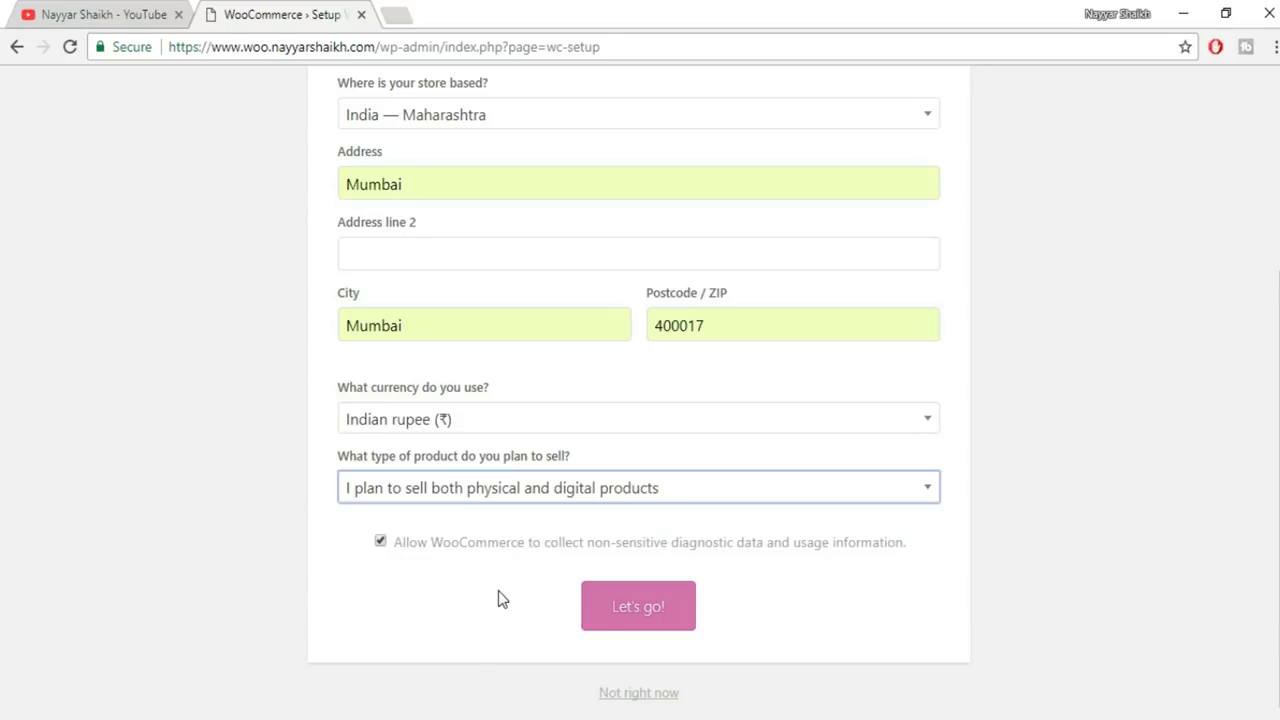
pyautogui.click(640, 612)
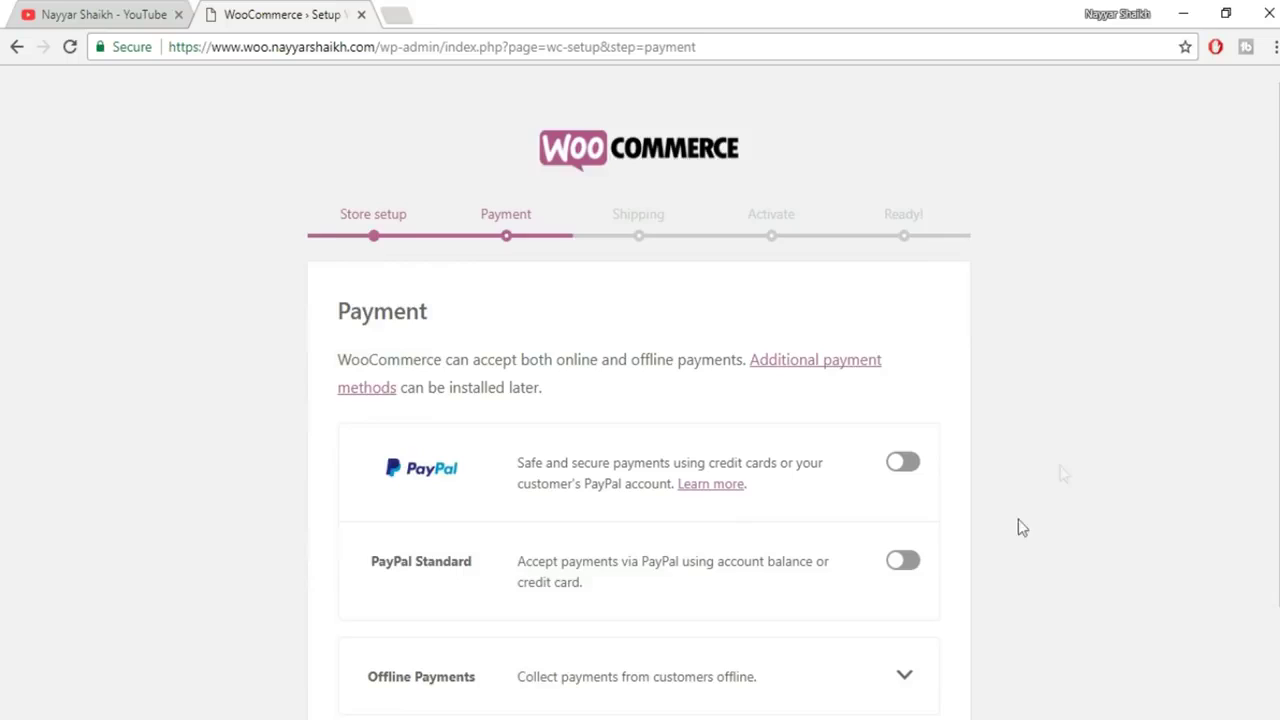
# Review the Offline Payments options, leave every payment gateway off, and continue
pyautogui.scroll(-1, 1105, 440)
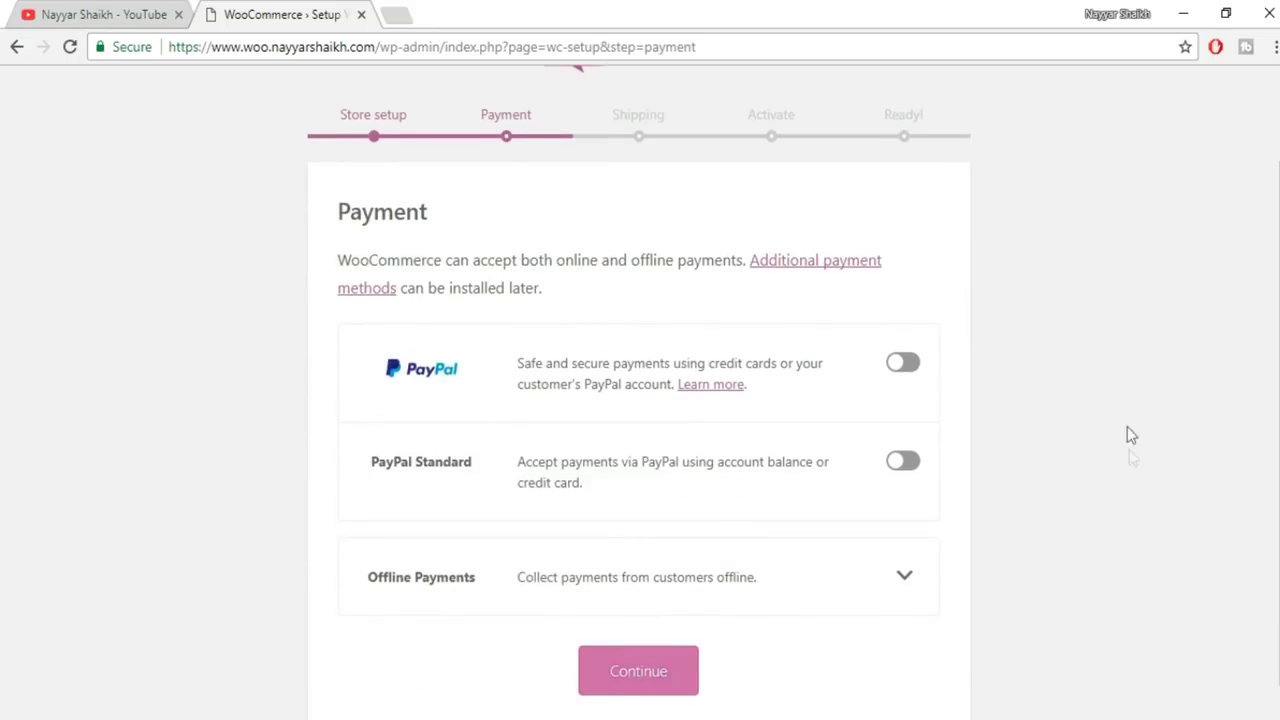
pyautogui.scroll(-1, 1127, 428)
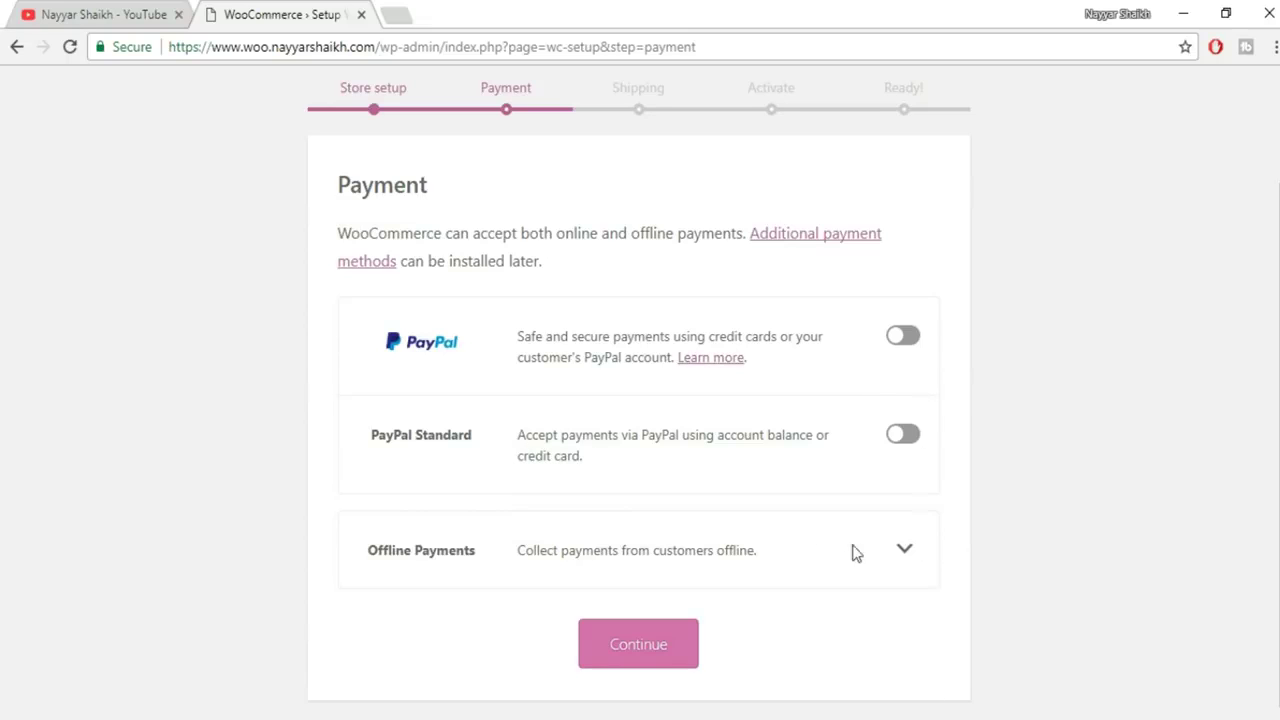
pyautogui.click(906, 554)
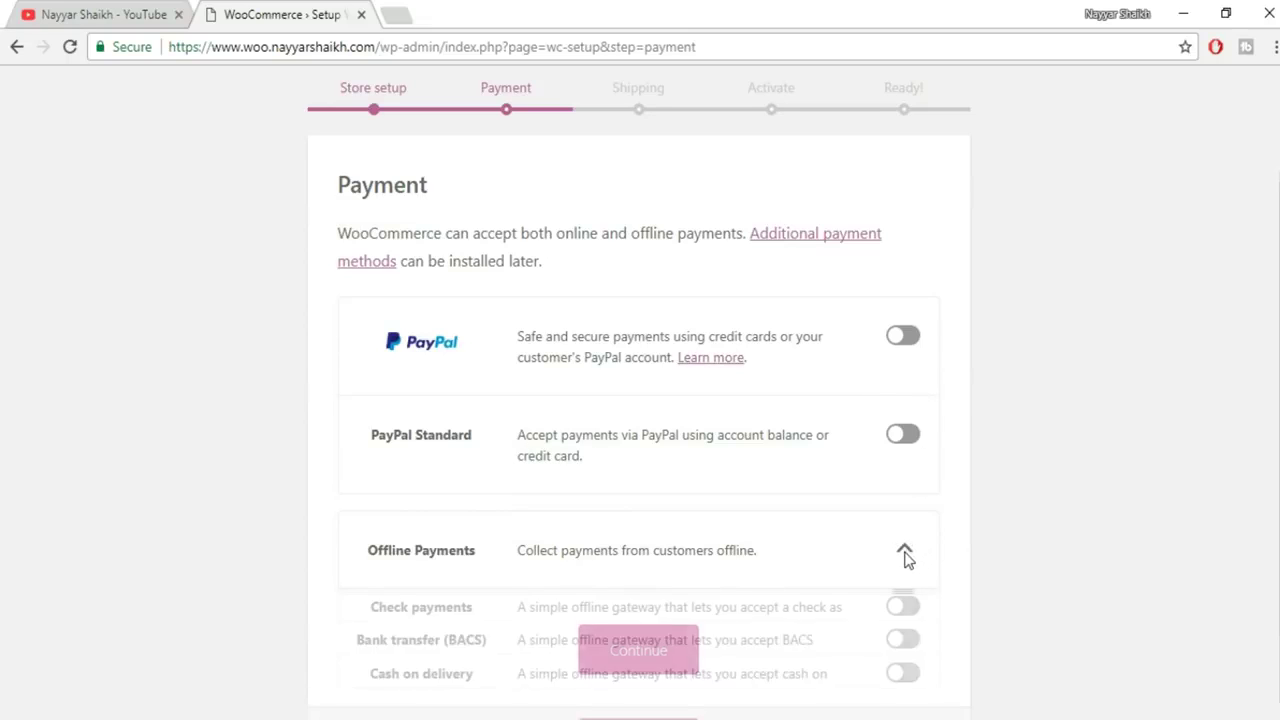
pyautogui.scroll(-3, 1011, 543)
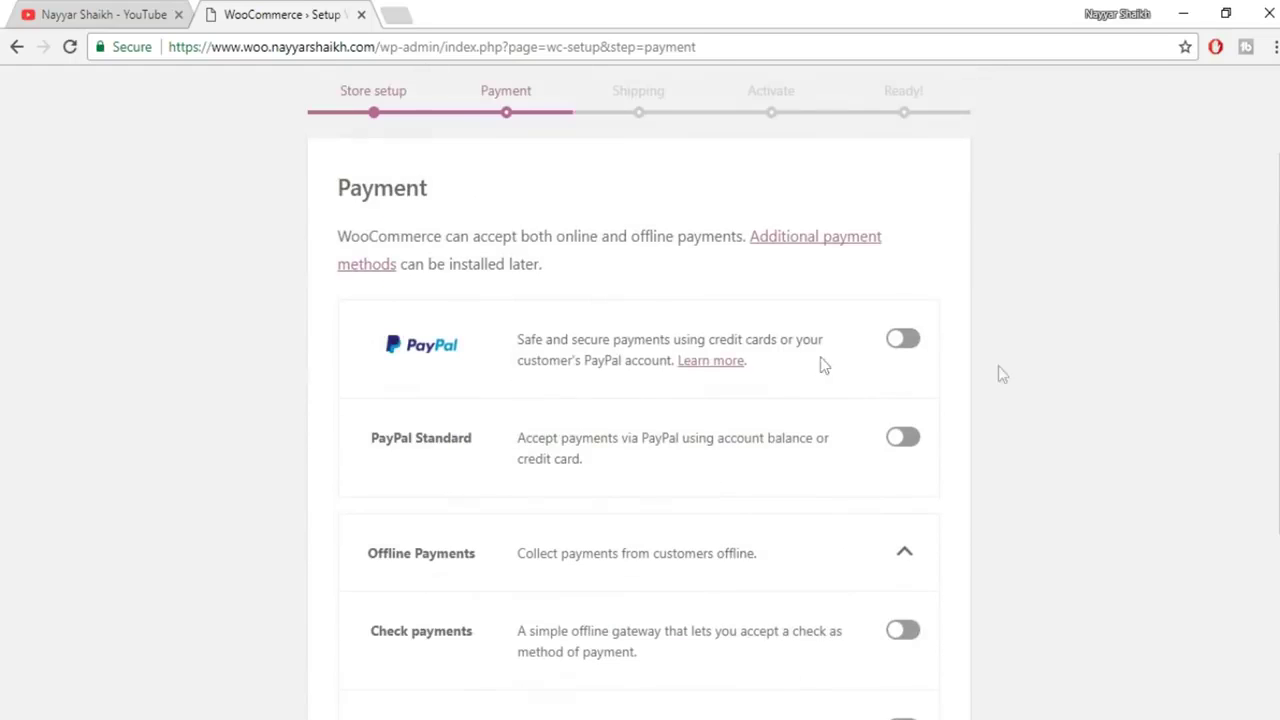
pyautogui.scroll(-3, 1045, 540)
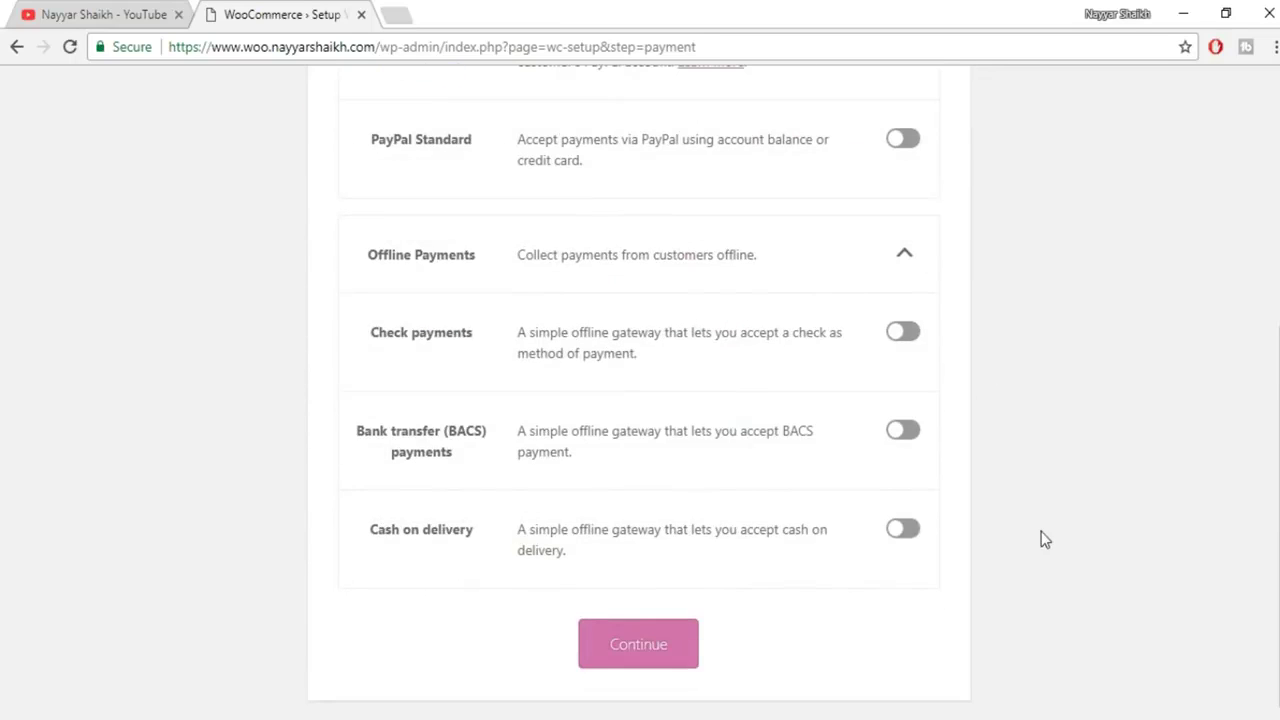
pyautogui.click(668, 650)
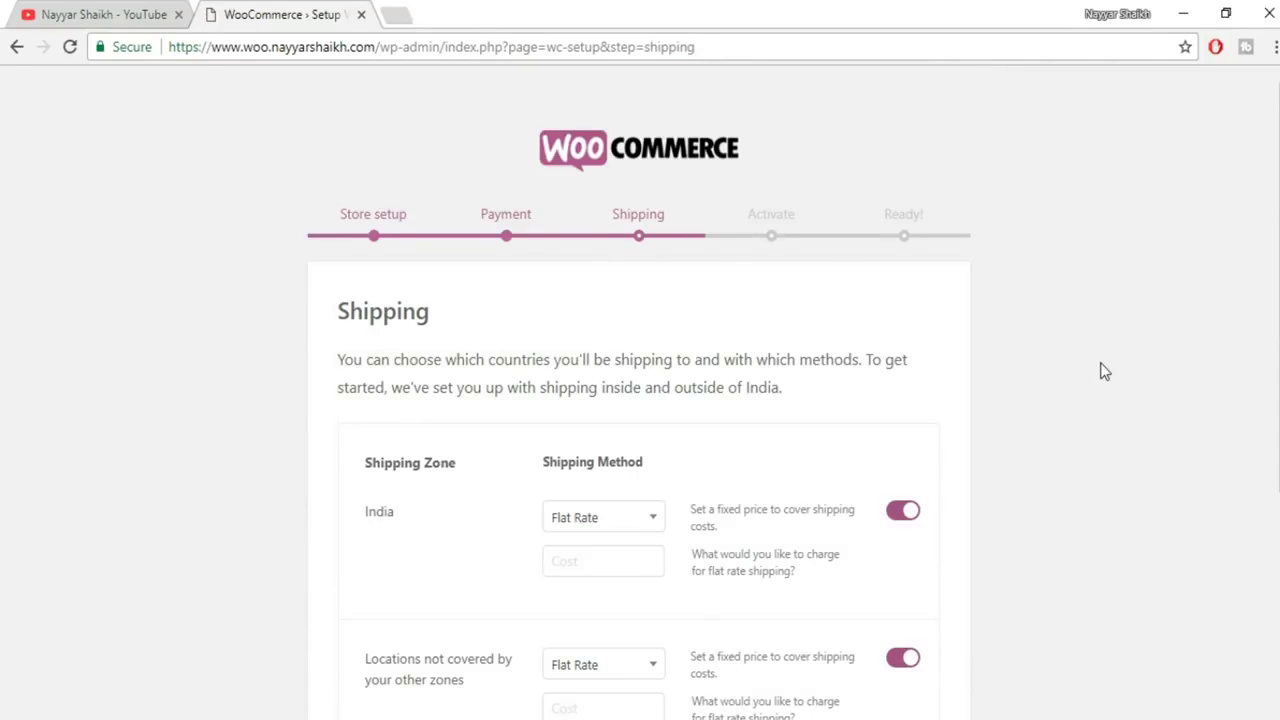
# Turn off flat-rate shipping for India and for other locations, keeping kg and cm units
pyautogui.scroll(-1, 1104, 370)
pyautogui.scroll(-1, 1104, 370)
pyautogui.click(908, 318)
pyautogui.click(905, 461)
pyautogui.scroll(-2, 926, 526)
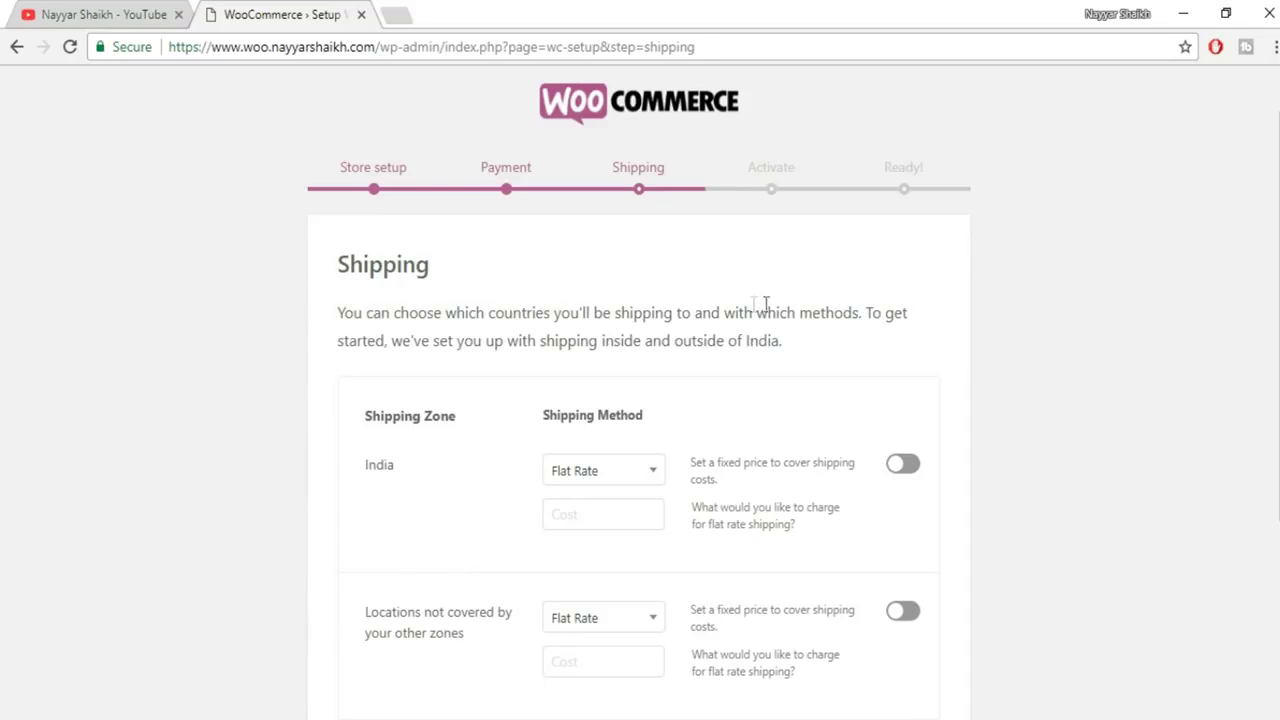
pyautogui.scroll(-2, 1087, 265)
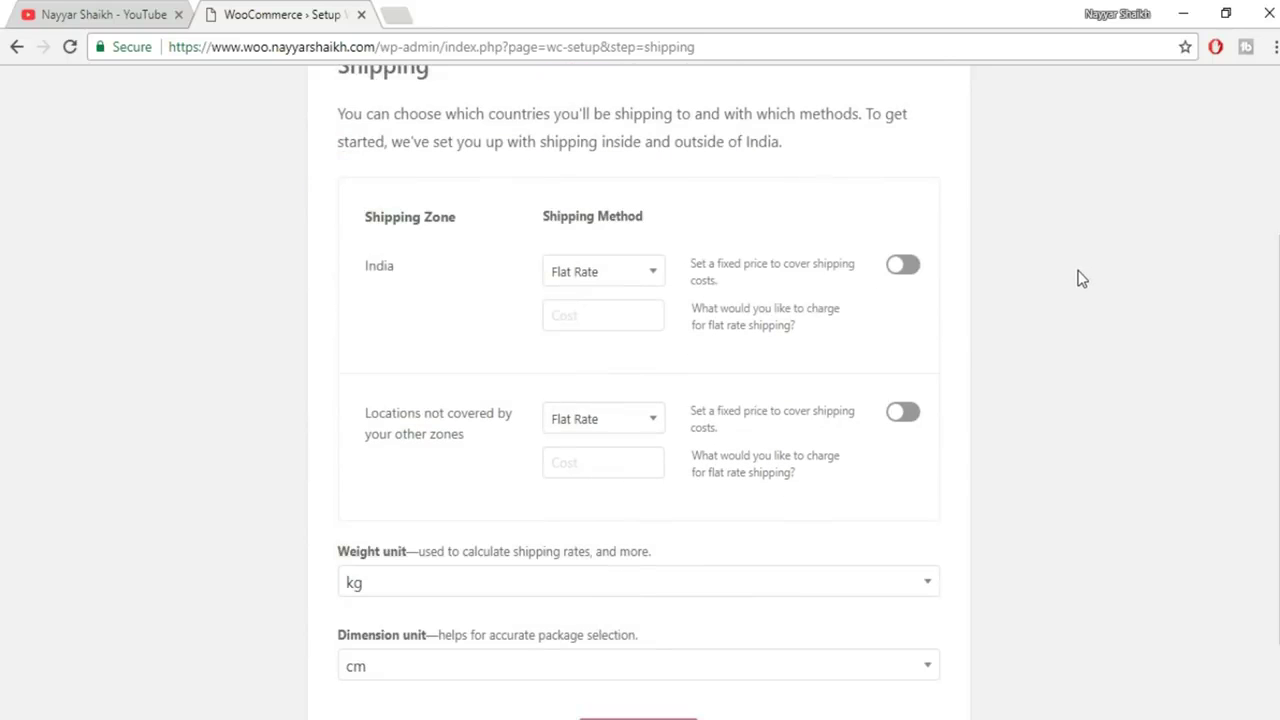
pyautogui.scroll(-1, 1081, 278)
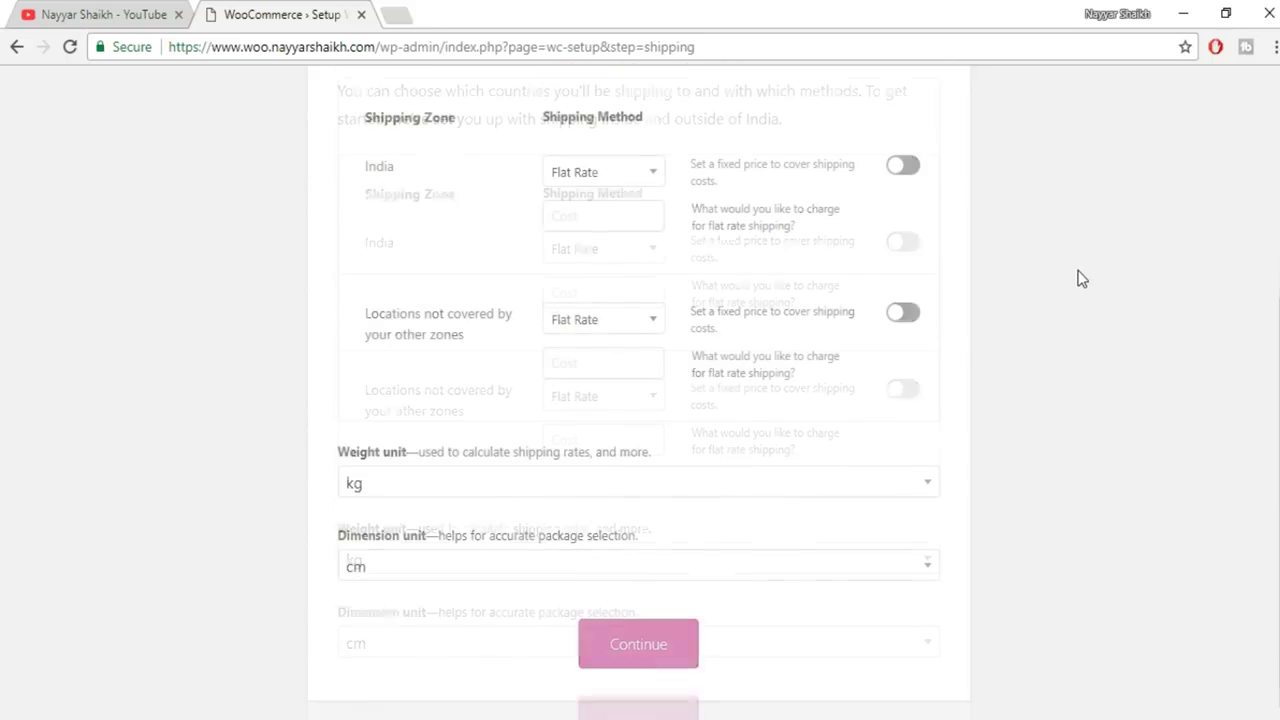
pyautogui.scroll(3, 1081, 278)
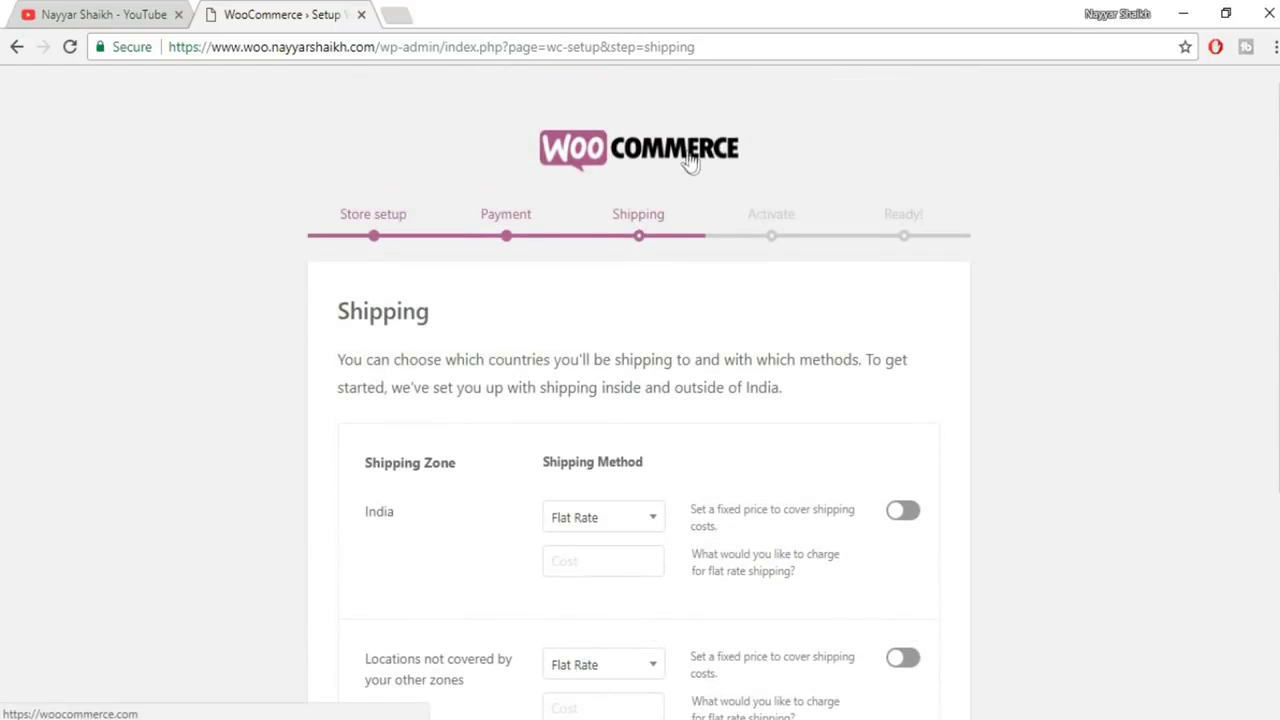
pyautogui.scroll(-3, 1046, 309)
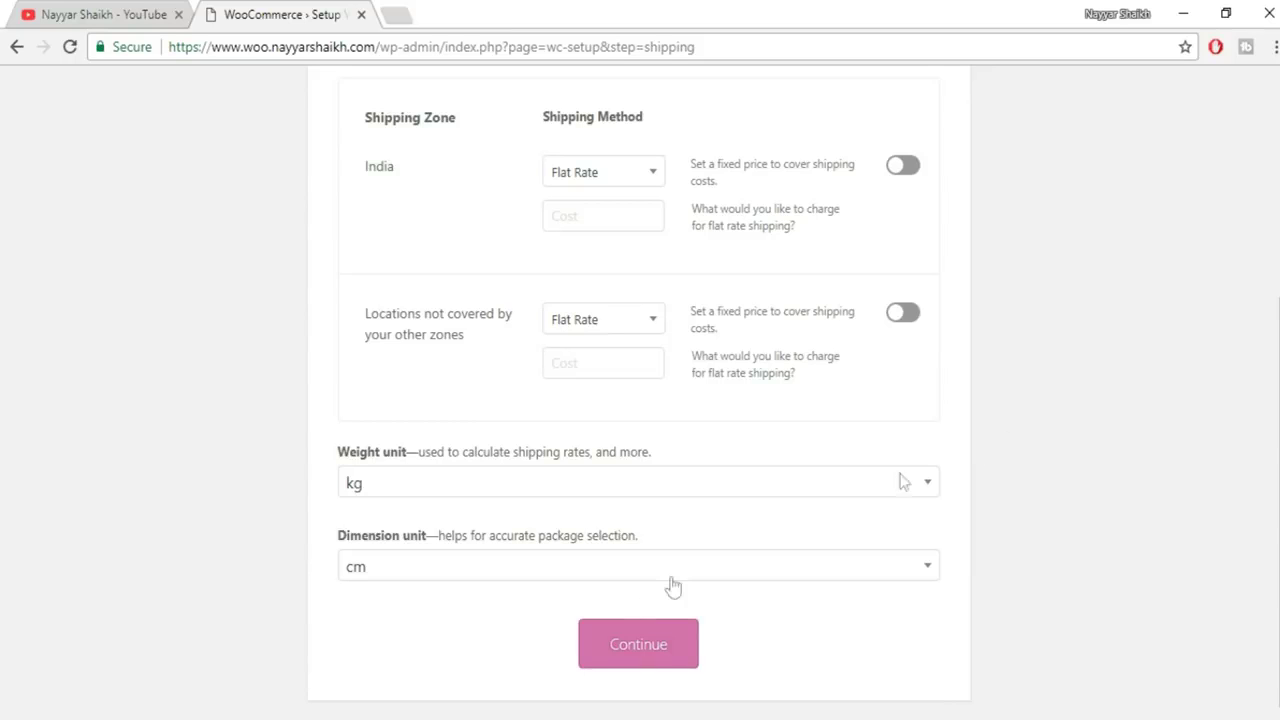
pyautogui.click(612, 646)
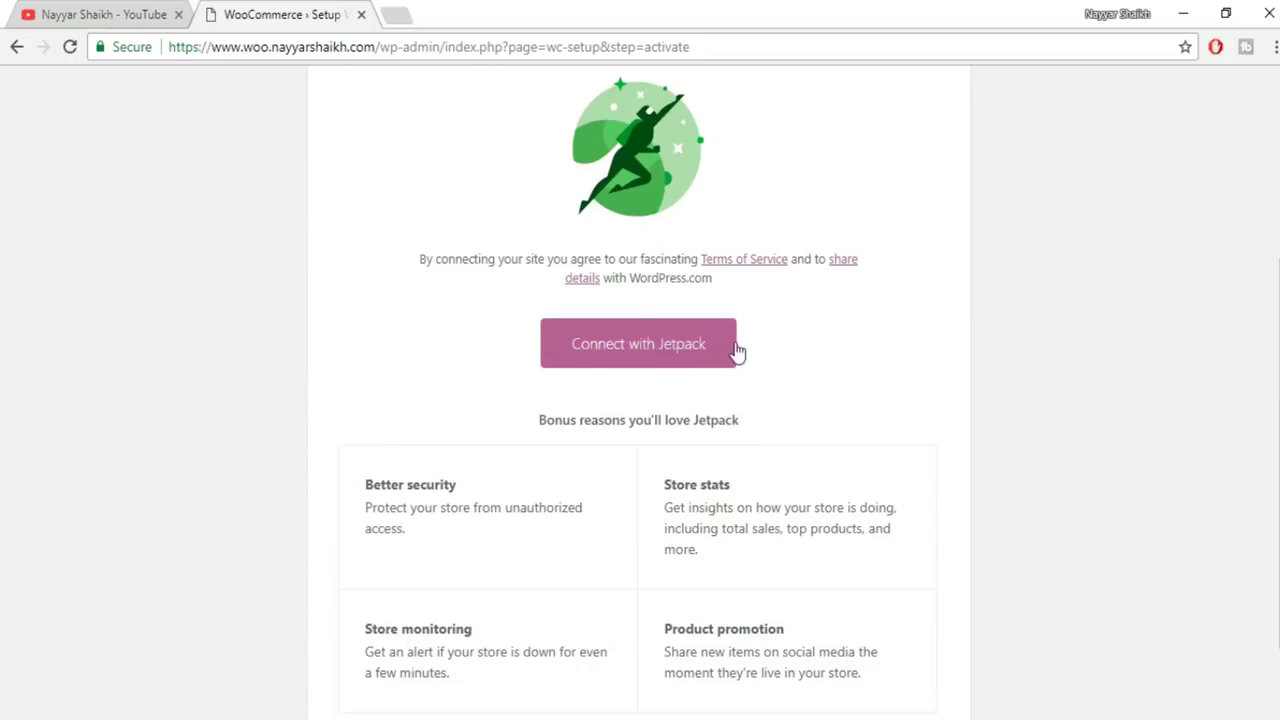
# Skip the Jetpack connection, then return to the dashboard from the Ready page
pyautogui.scroll(-2, 940, 446)
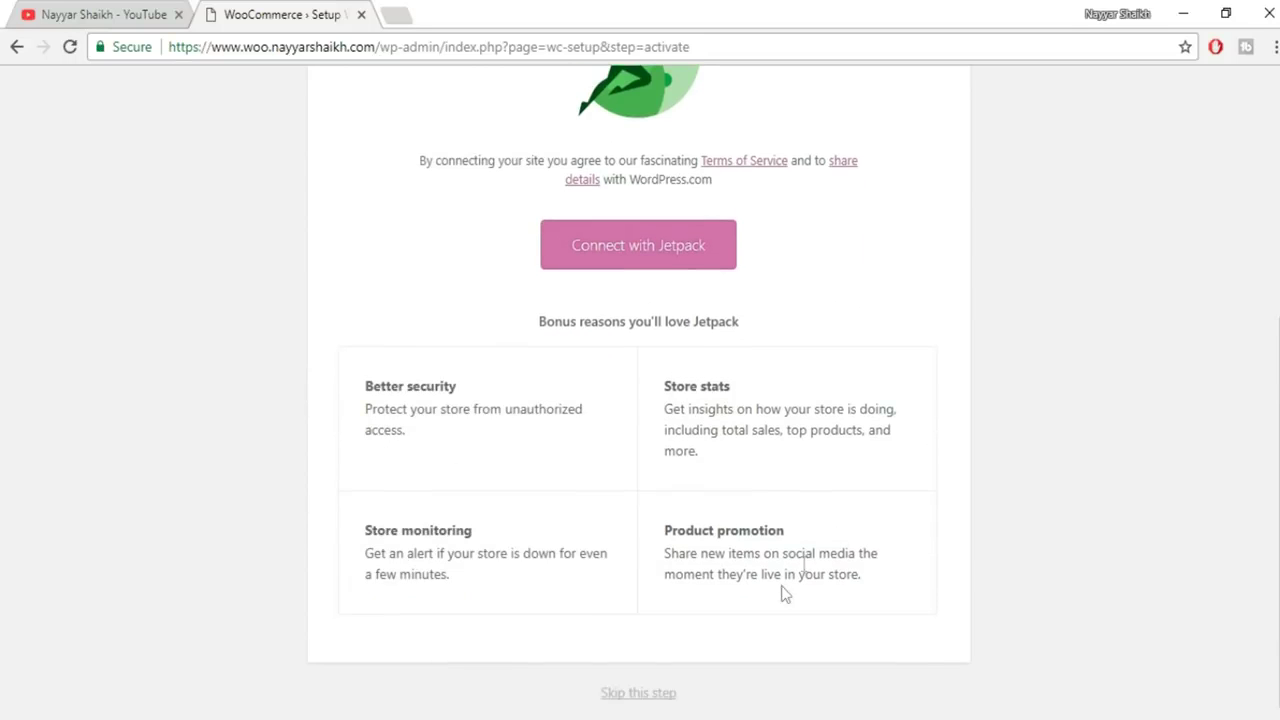
pyautogui.click(656, 695)
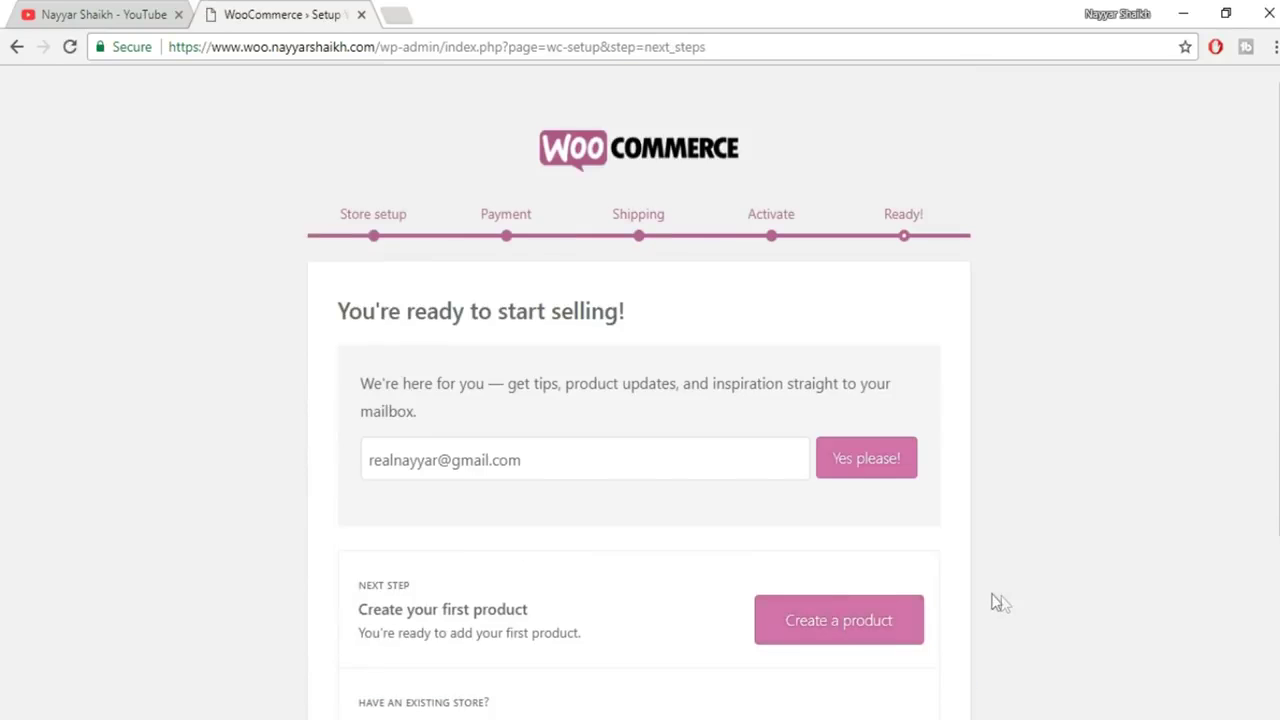
pyautogui.scroll(-1, 1065, 541)
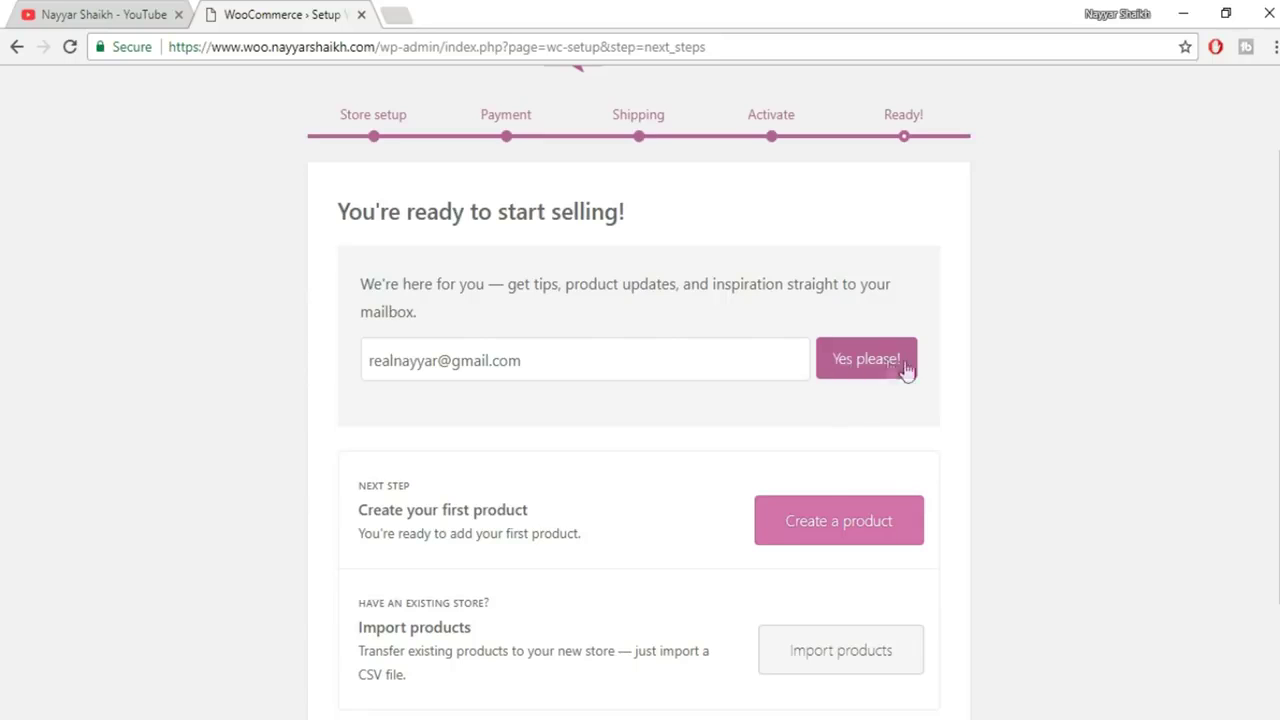
pyautogui.scroll(-1, 990, 383)
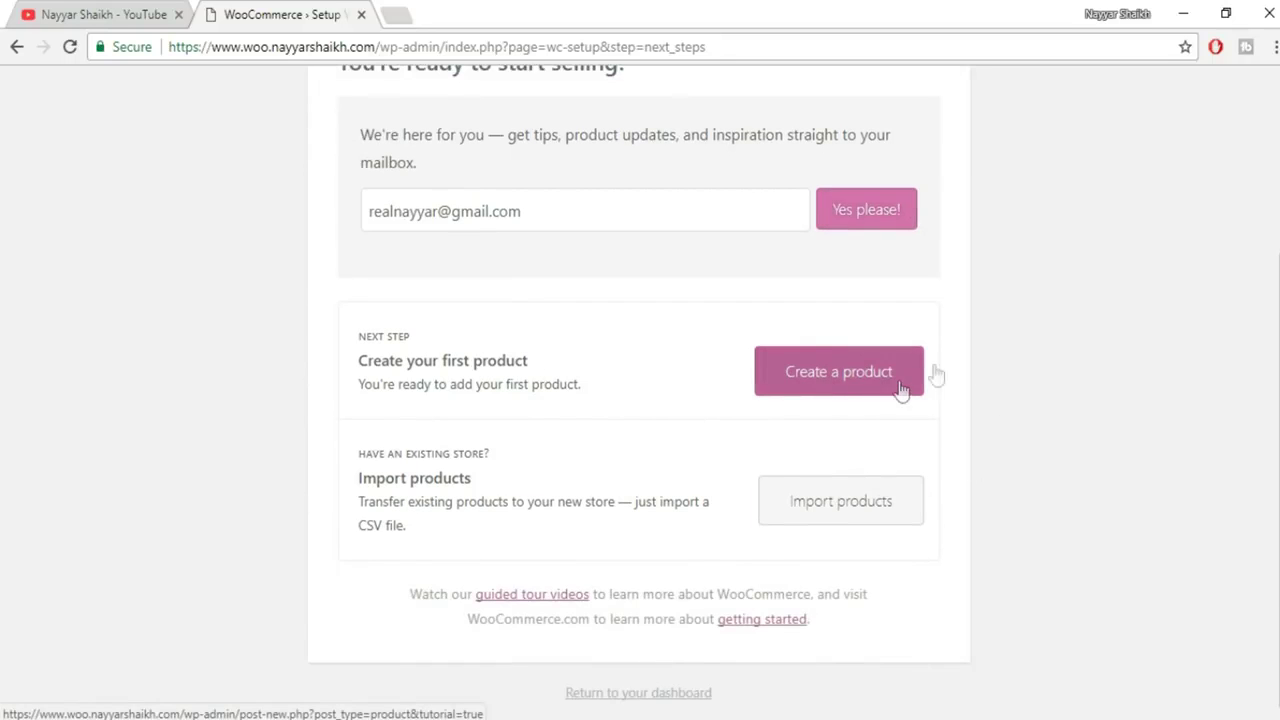
pyautogui.scroll(3, 1035, 322)
pyautogui.scroll(-2, 1038, 338)
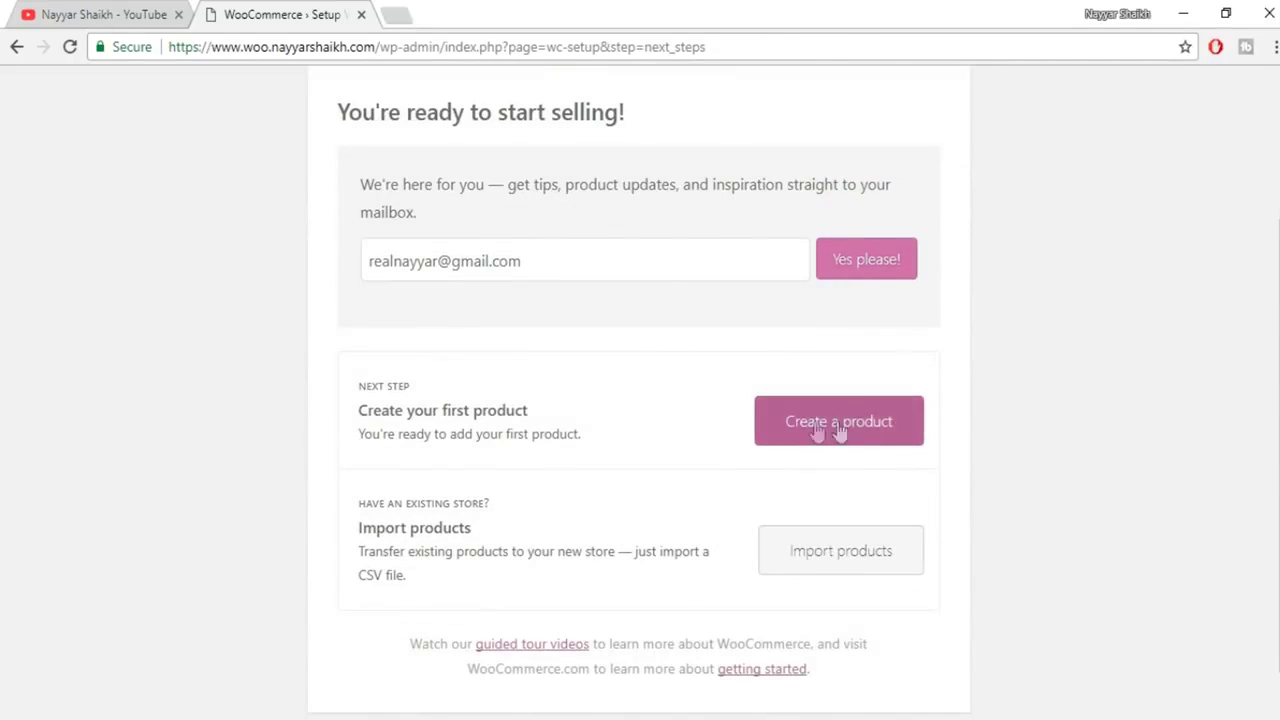
pyautogui.scroll(-1, 1031, 417)
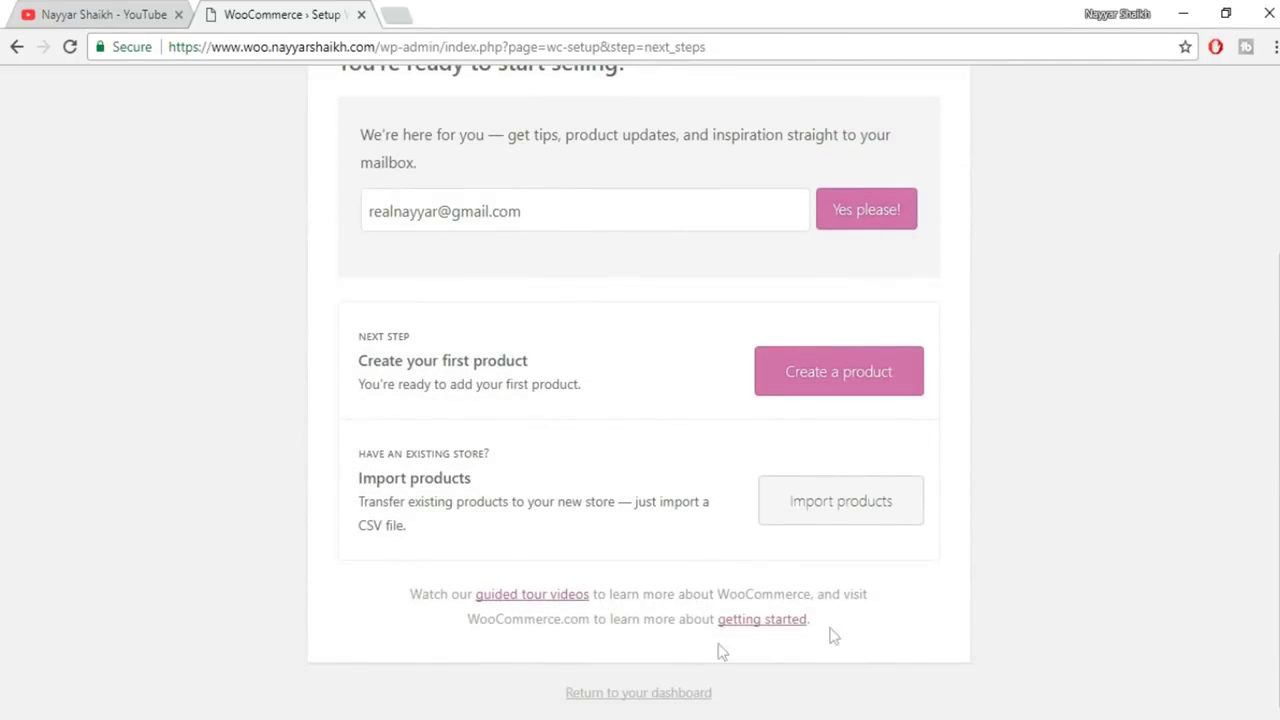
pyautogui.click(632, 693)
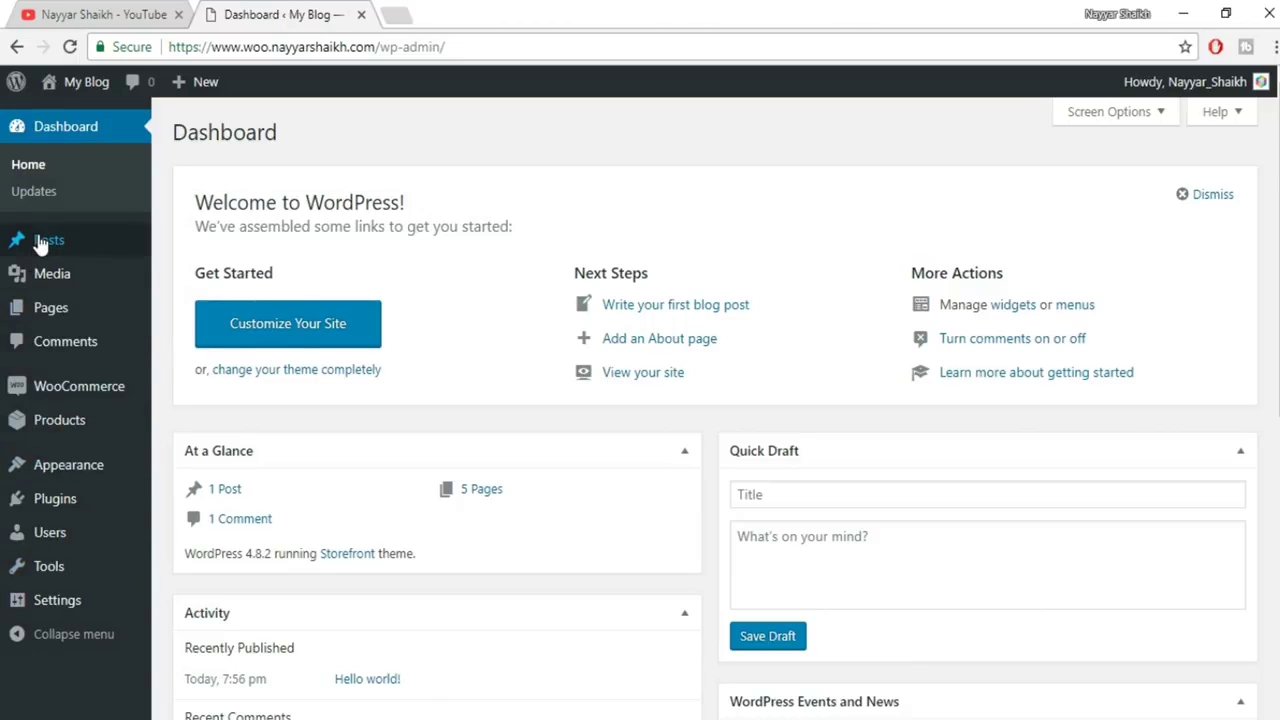
# Open the Orders page from the WooCommerce sidebar menu
pyautogui.moveTo(50, 390)
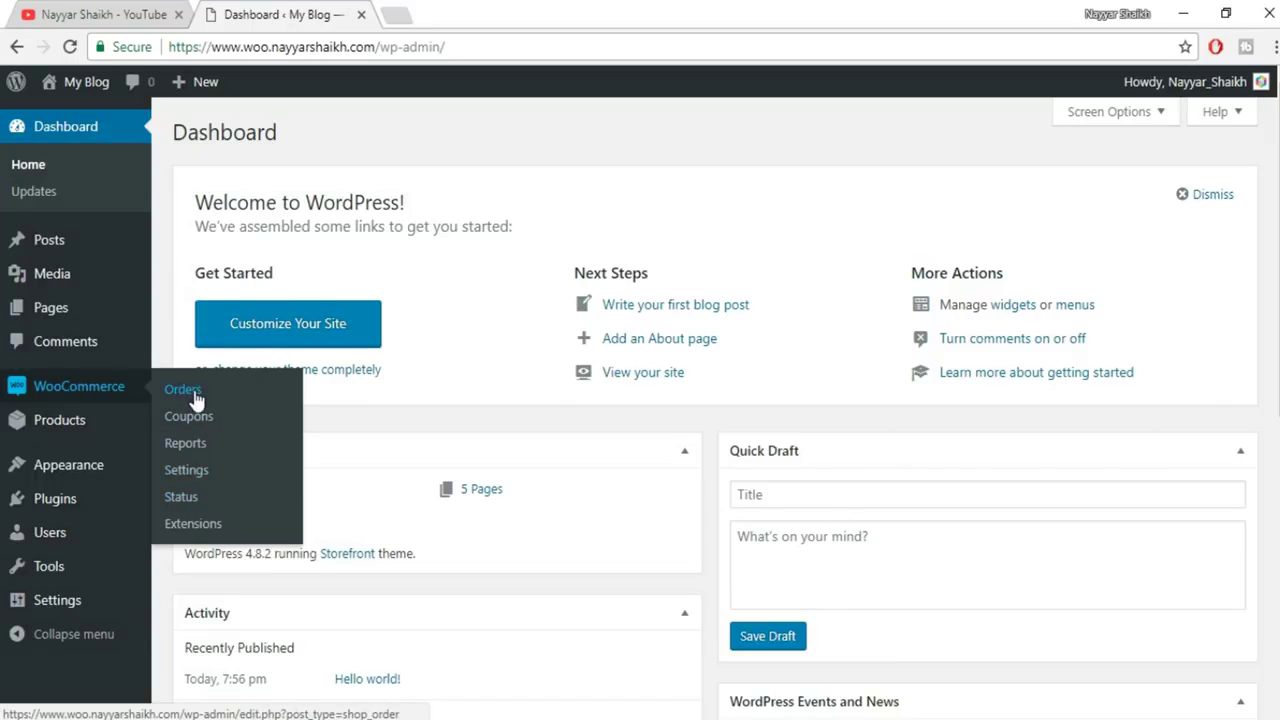
pyautogui.click(195, 390)
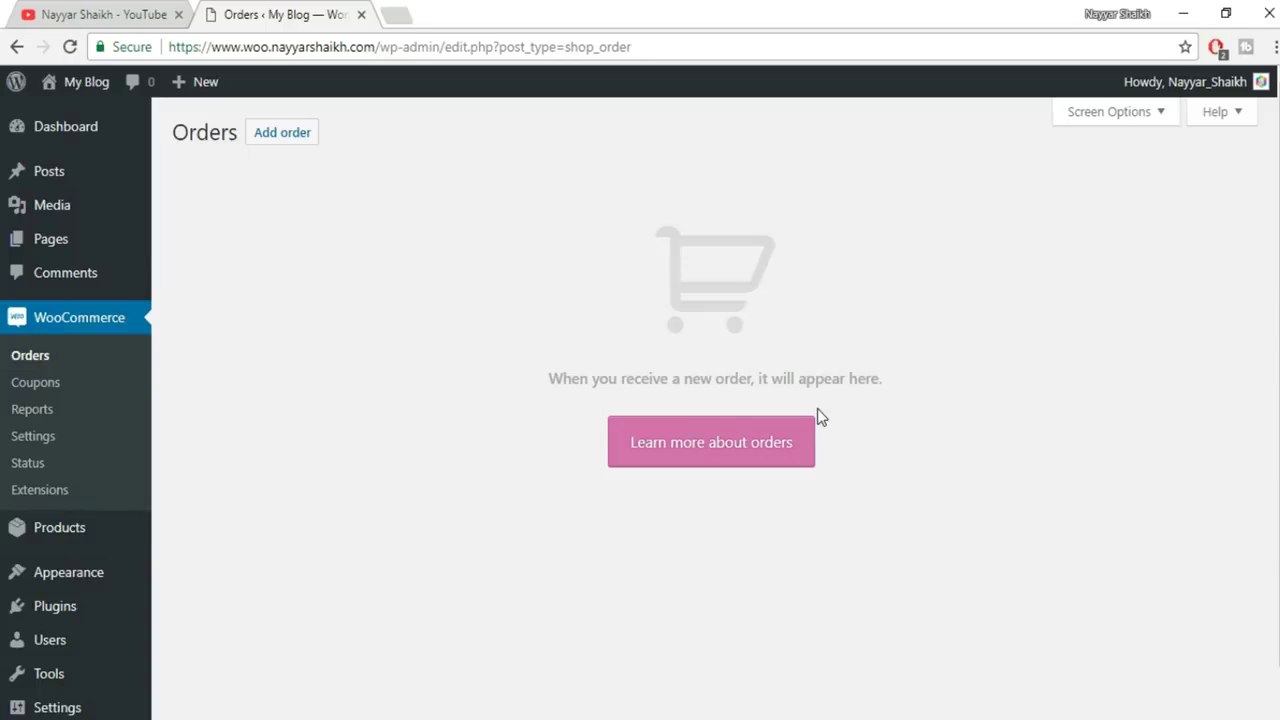
# Visit WooCommerce Coupons, then Settings, scrolling the General tab to General options
pyautogui.click(45, 388)
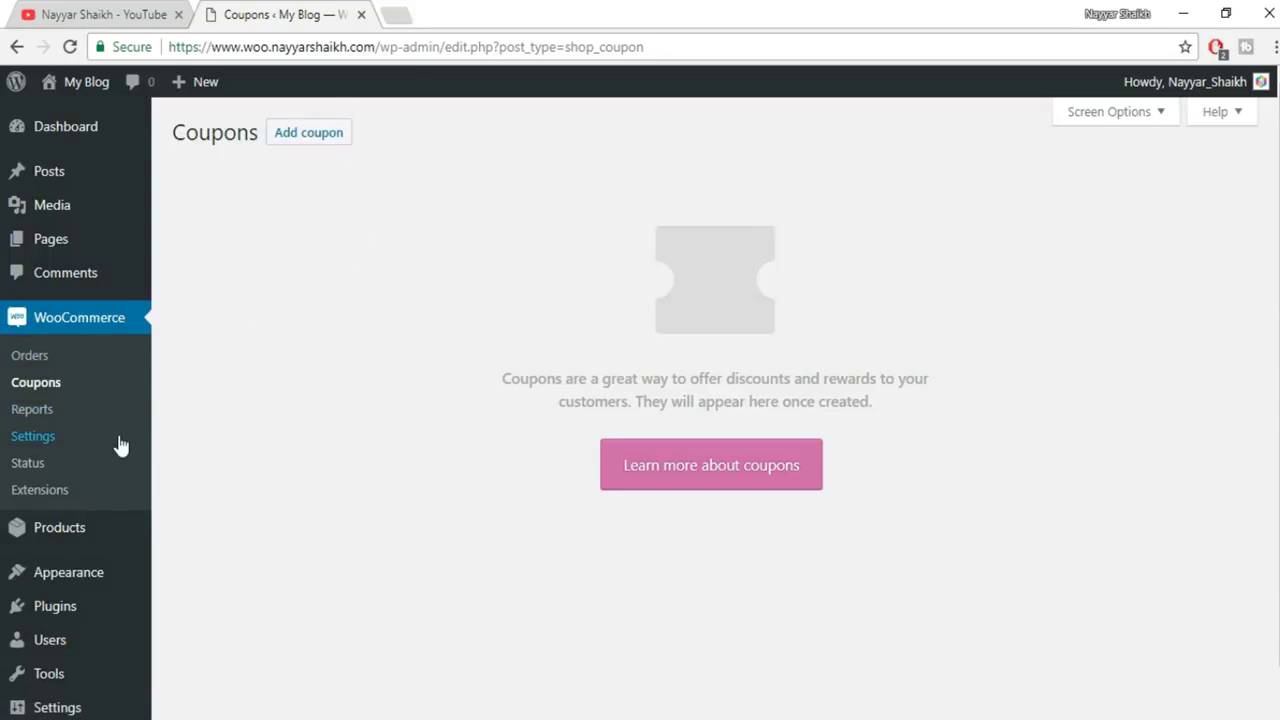
pyautogui.click(12, 438)
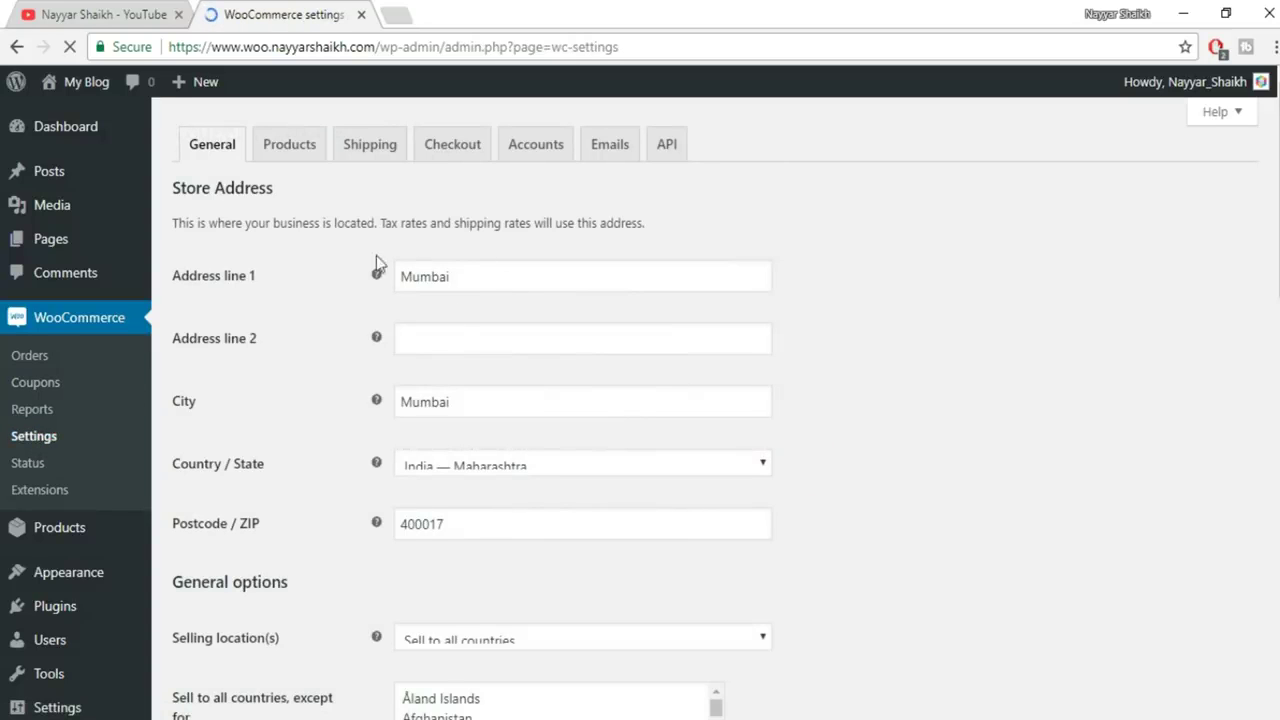
pyautogui.scroll(-5, 486, 400)
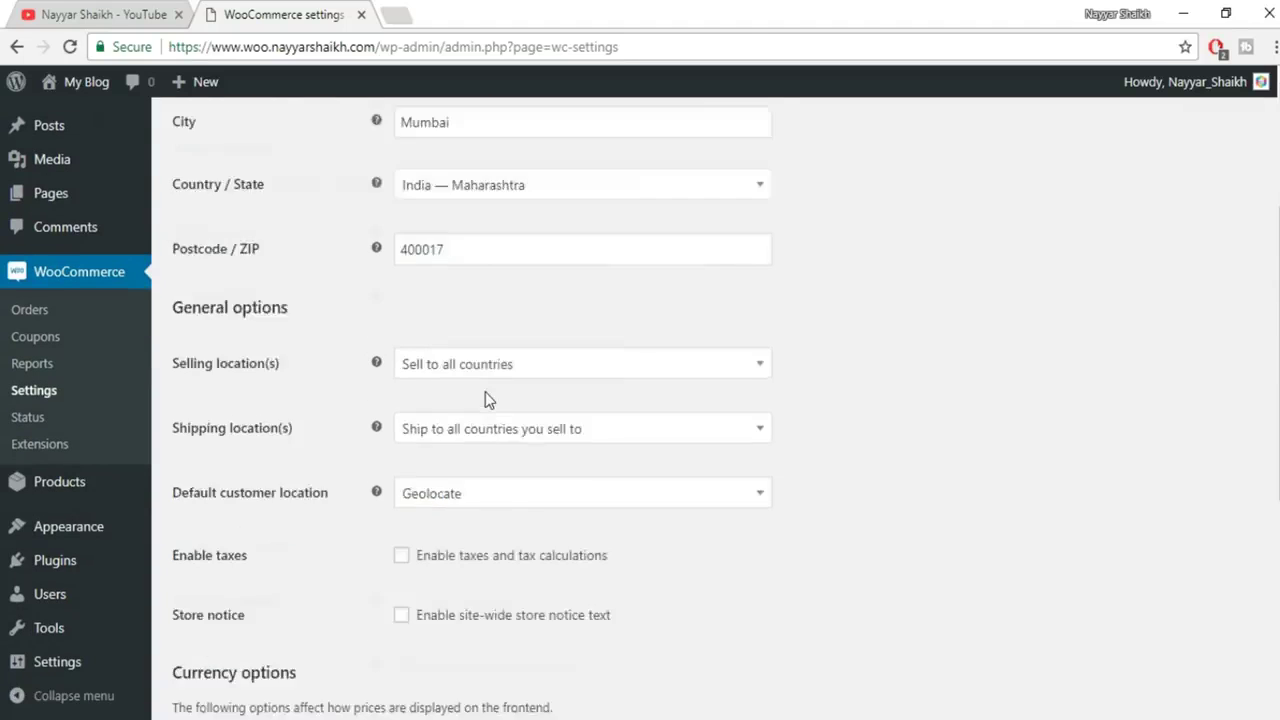
pyautogui.scroll(5, 486, 400)
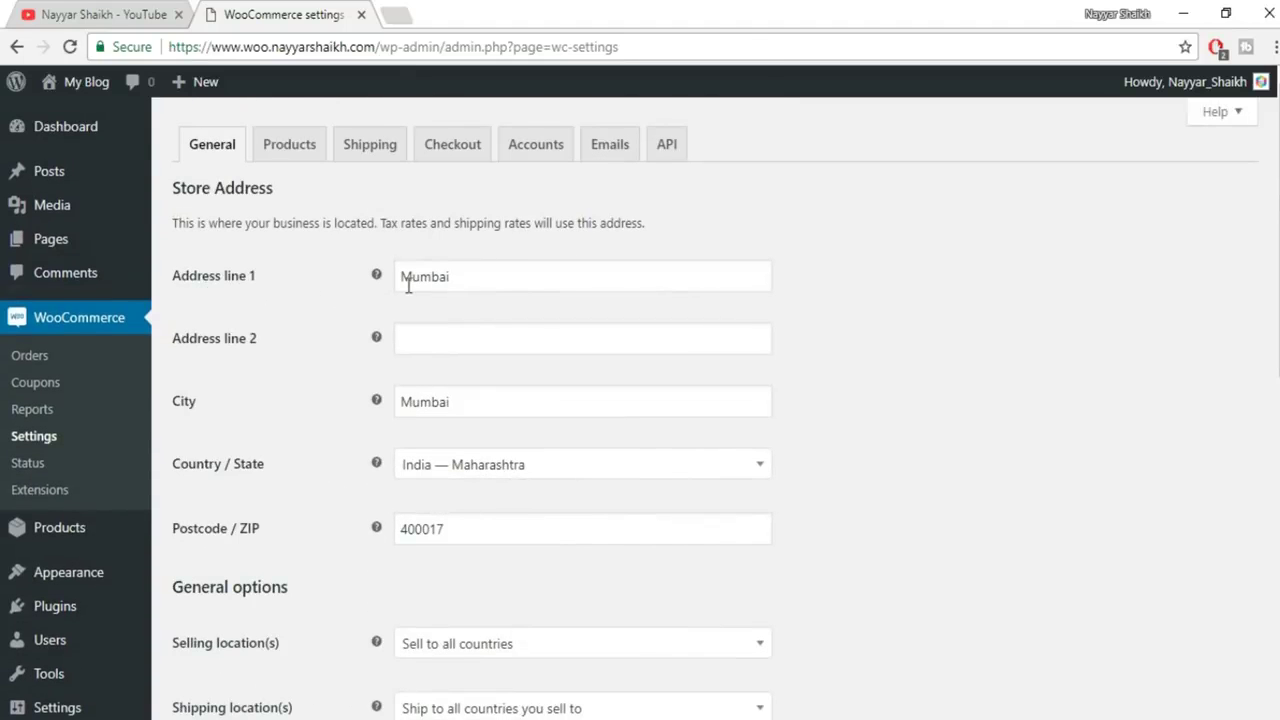
pyautogui.scroll(-1, 565, 344)
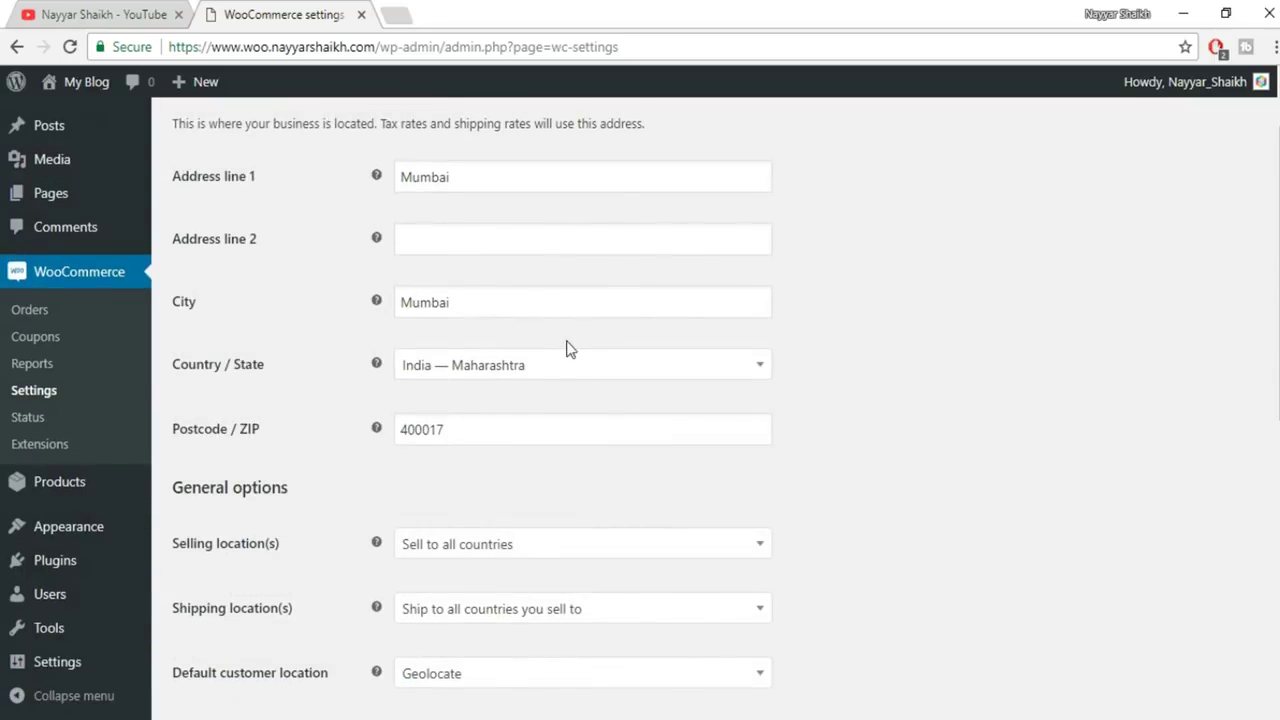
pyautogui.scroll(-3, 920, 314)
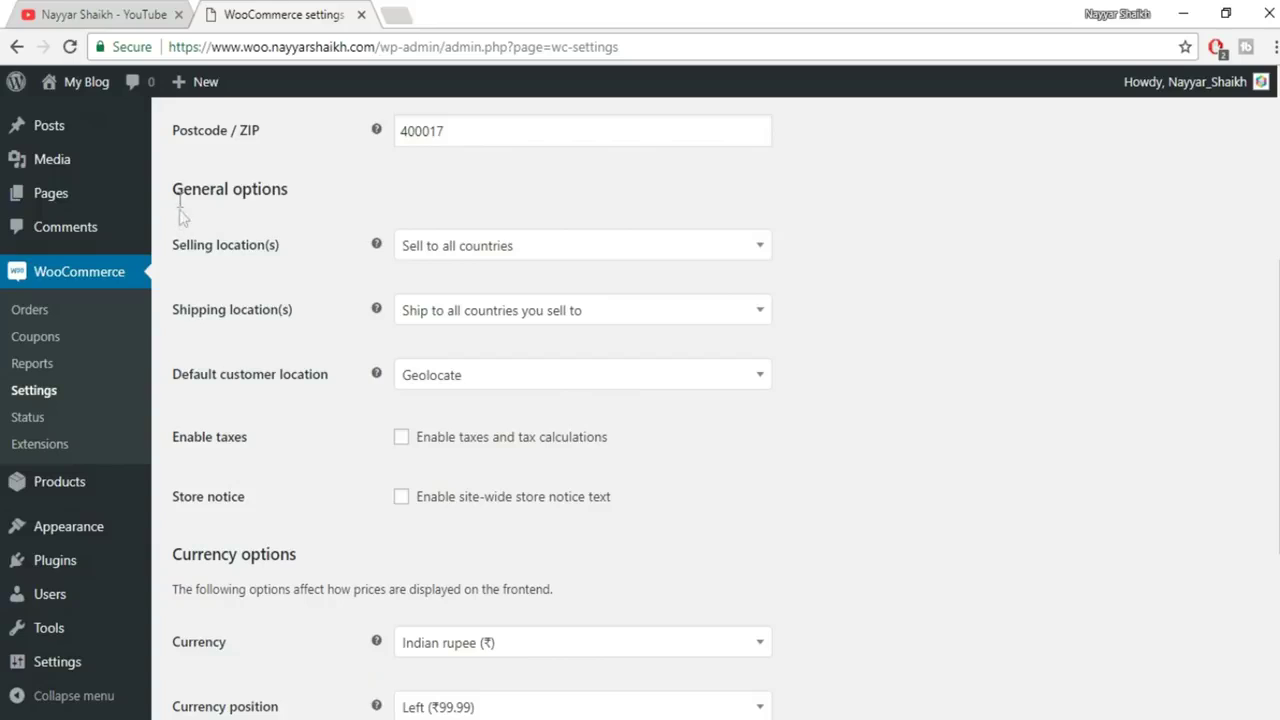
pyautogui.moveTo(172, 191); pyautogui.dragTo(320, 194)
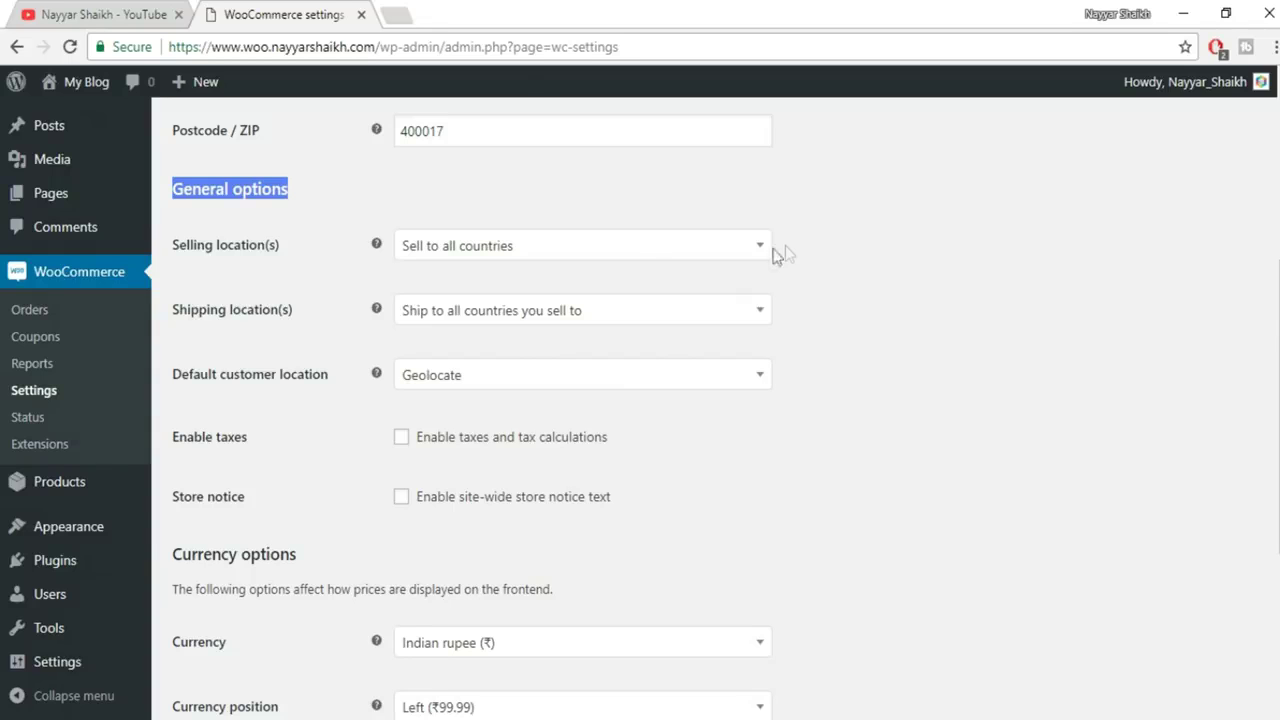
# Try selling to specific countries, adding India and Pakistan
pyautogui.click(716, 256)
pyautogui.click(466, 290)
pyautogui.click(526, 250)
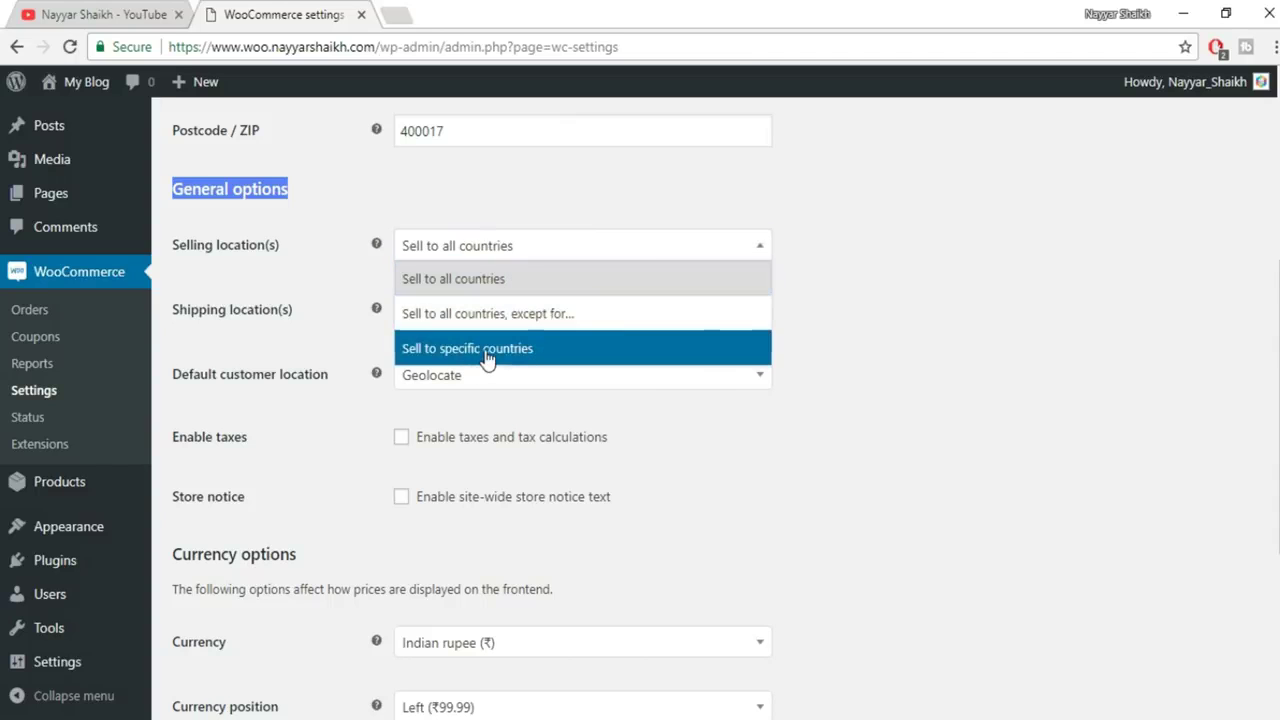
pyautogui.click(487, 352)
pyautogui.click(484, 310)
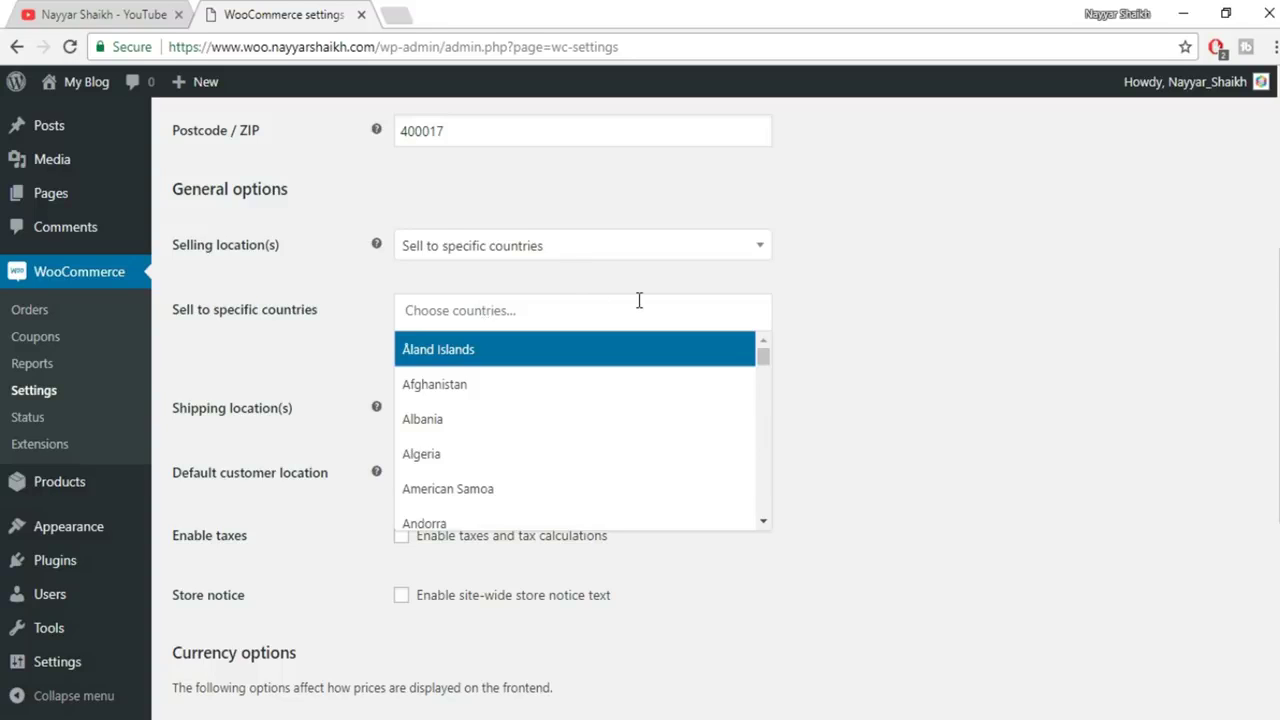
pyautogui.write('india')
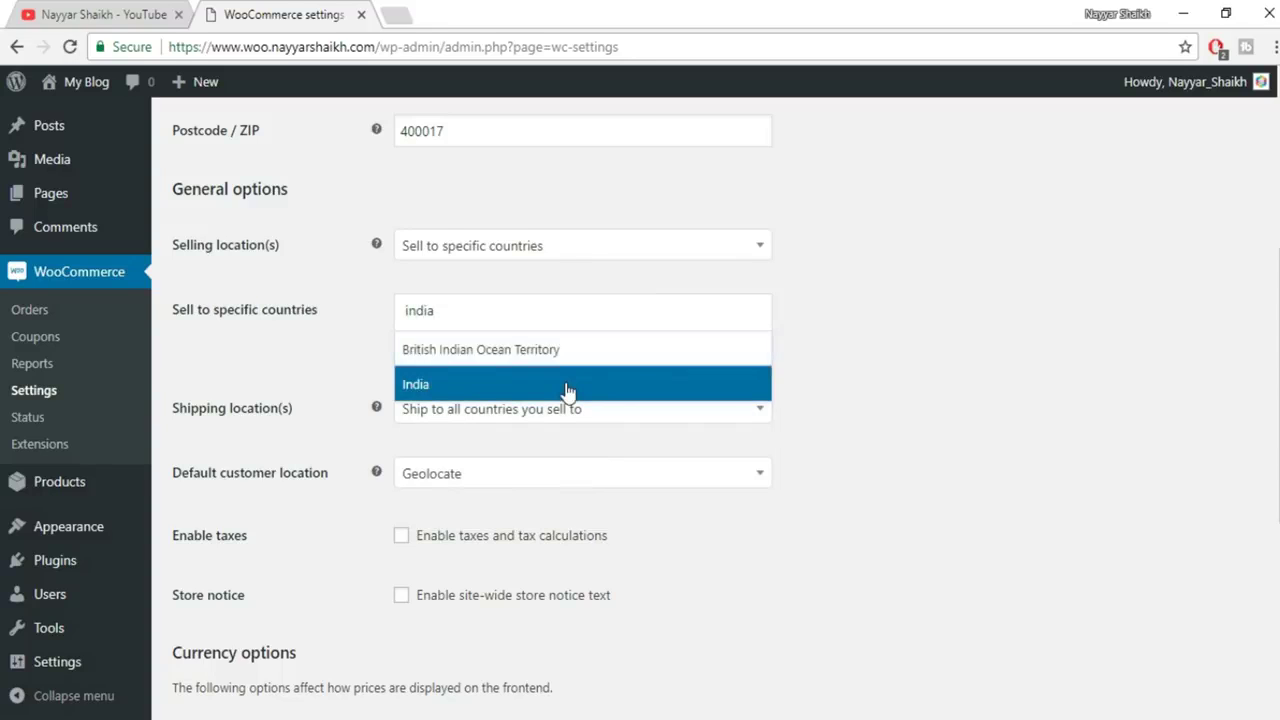
pyautogui.click(567, 388)
pyautogui.click(610, 326)
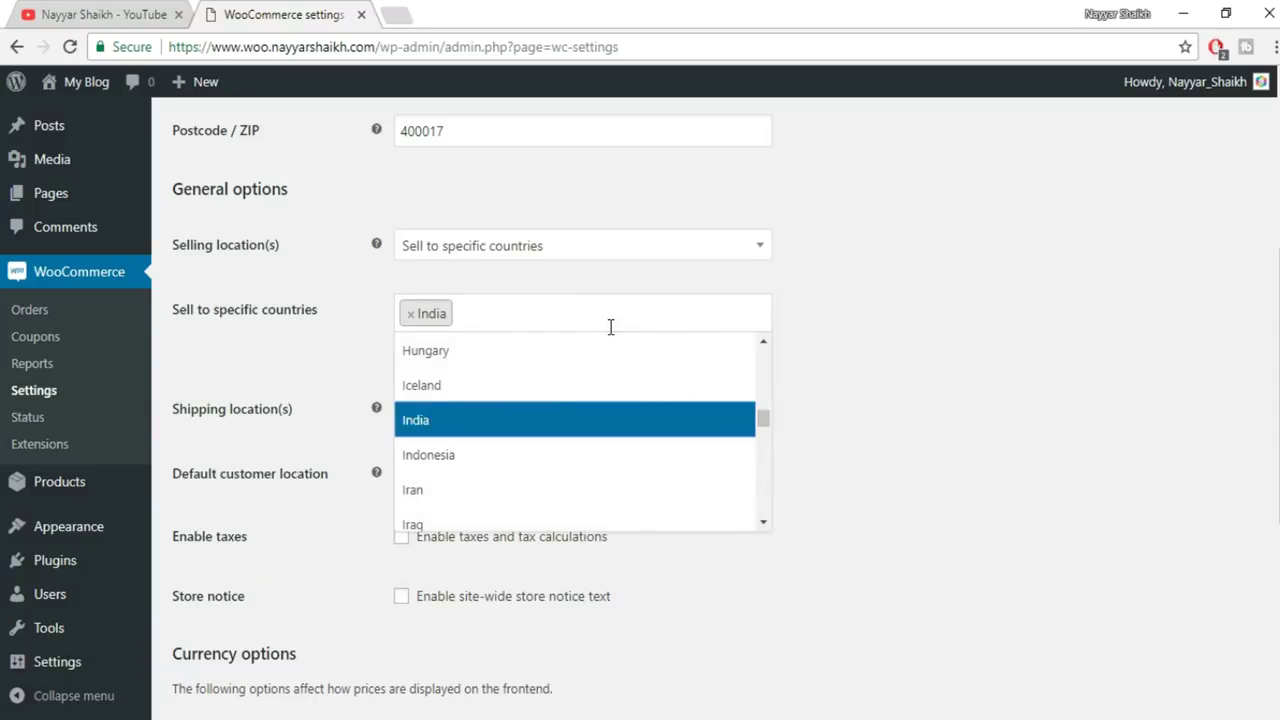
pyautogui.write('pakis')
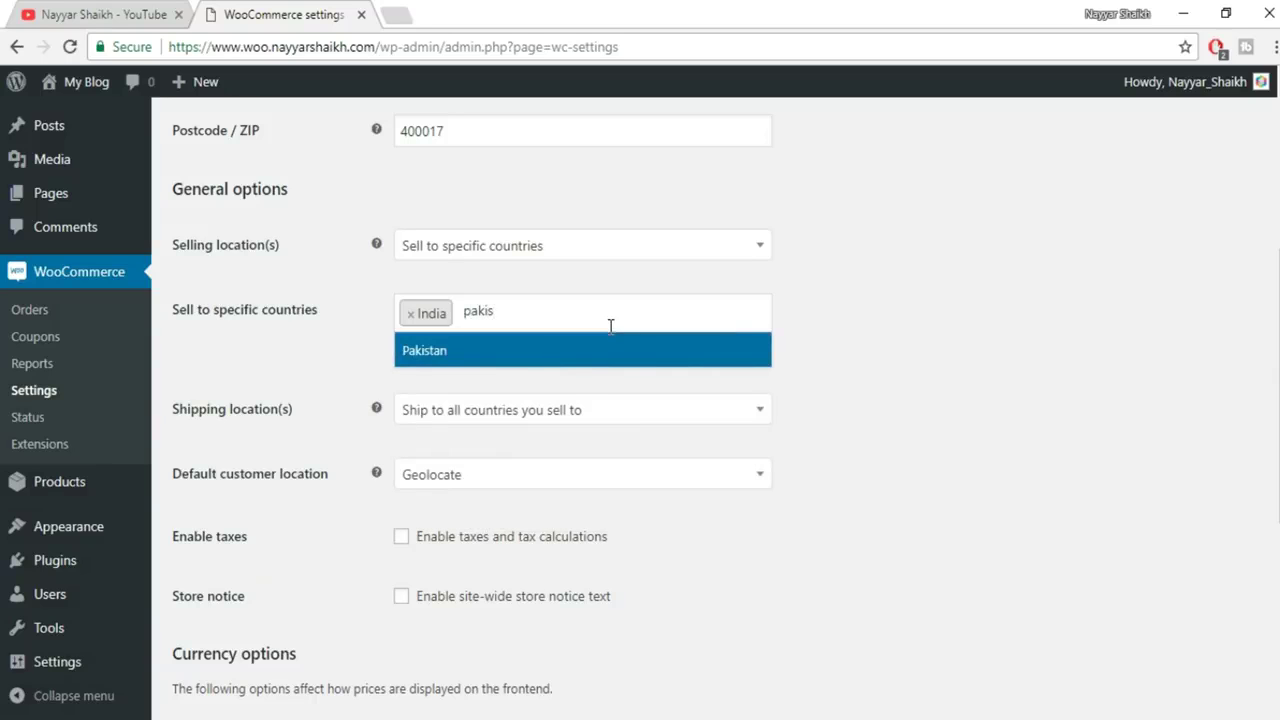
pyautogui.click(575, 365)
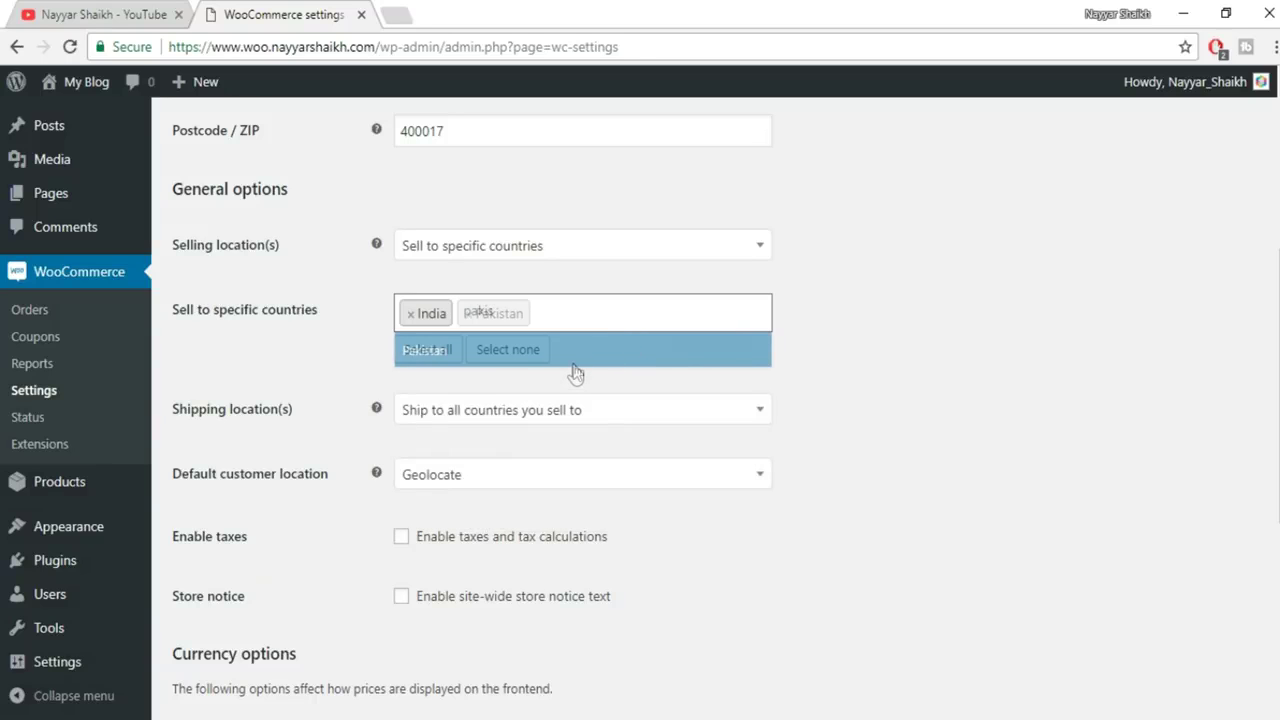
# Remove India and Pakistan from the specific selling countries
pyautogui.click(581, 316)
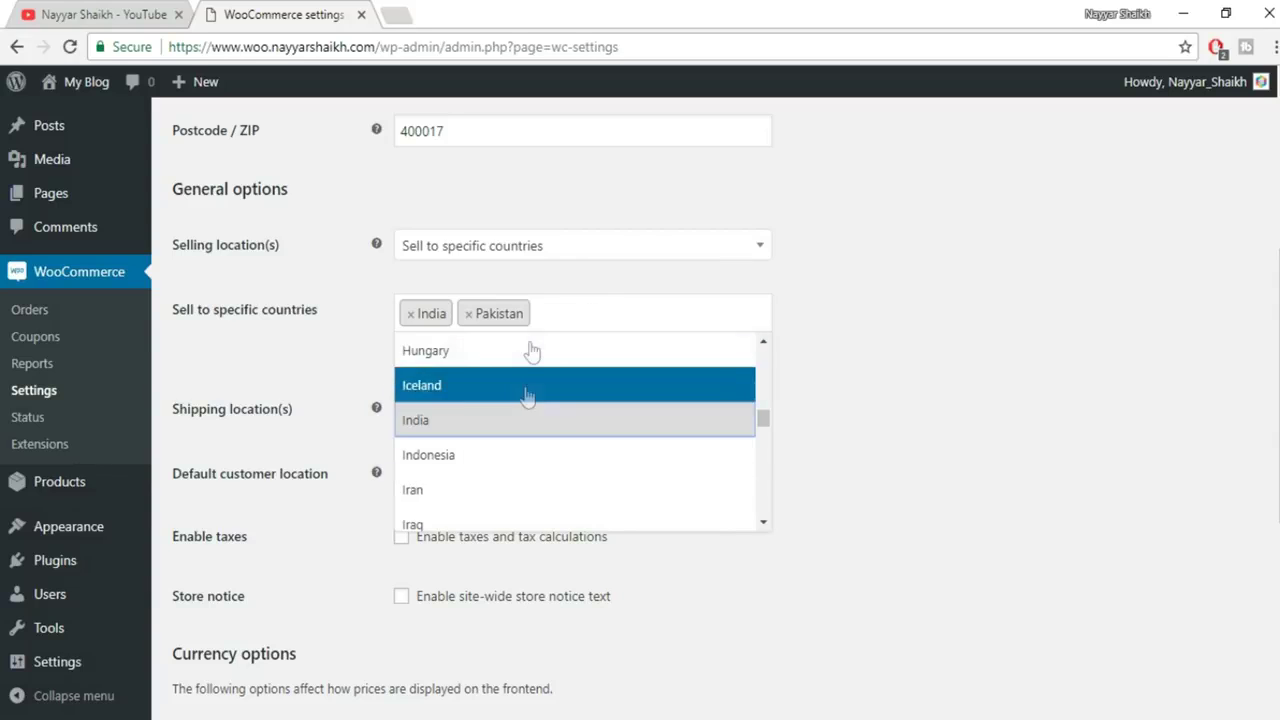
pyautogui.click(843, 352)
pyautogui.click(410, 315)
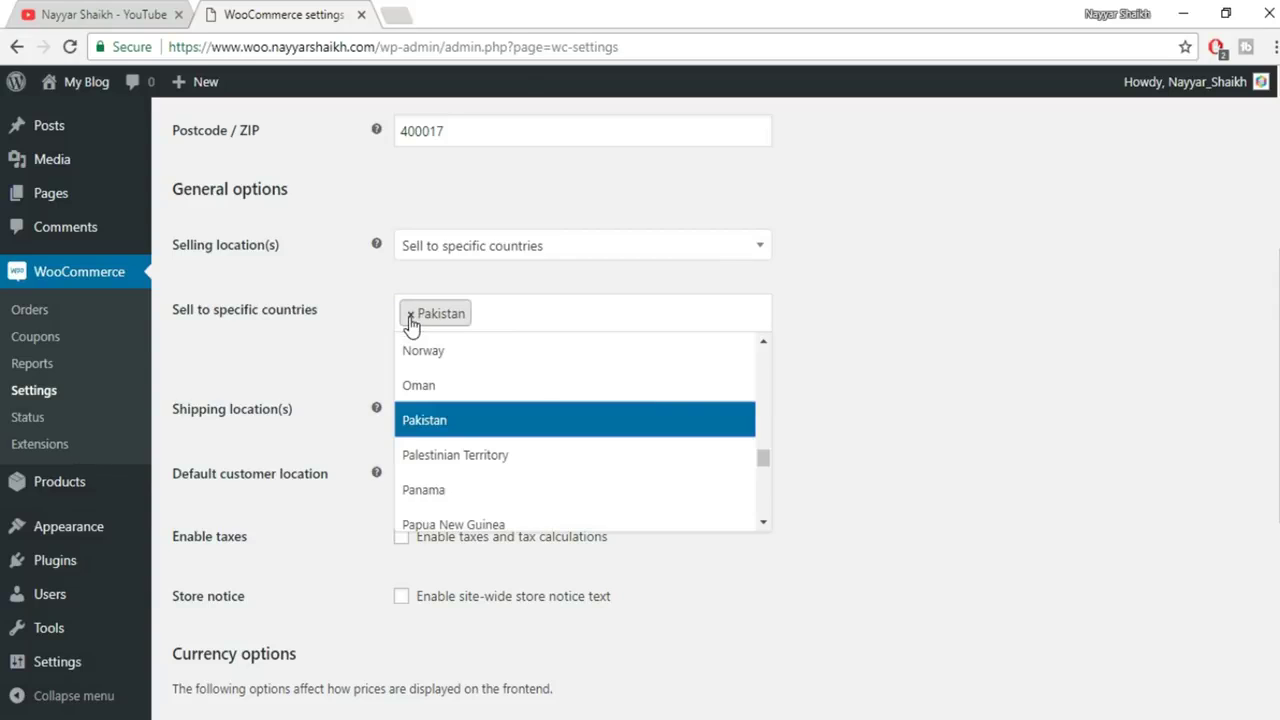
pyautogui.click(410, 315)
# Switch to selling to all countries except United States (US)
pyautogui.click(560, 248)
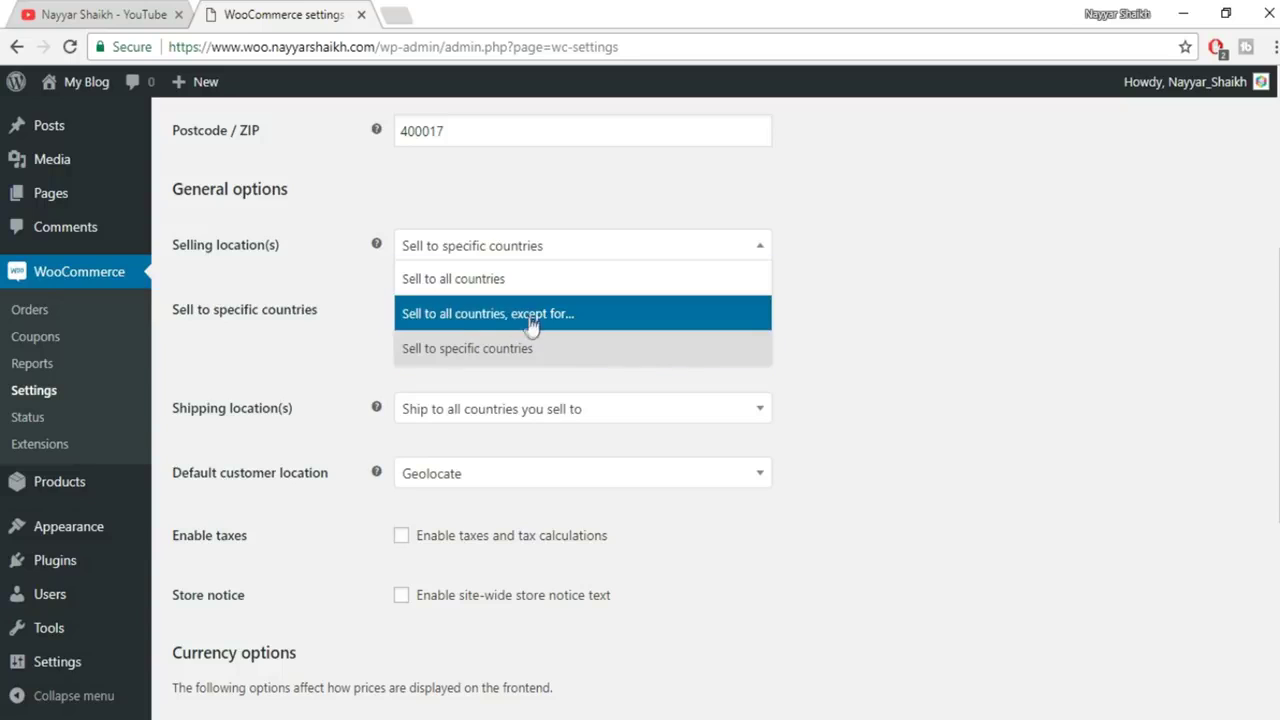
pyautogui.click(570, 320)
pyautogui.click(544, 319)
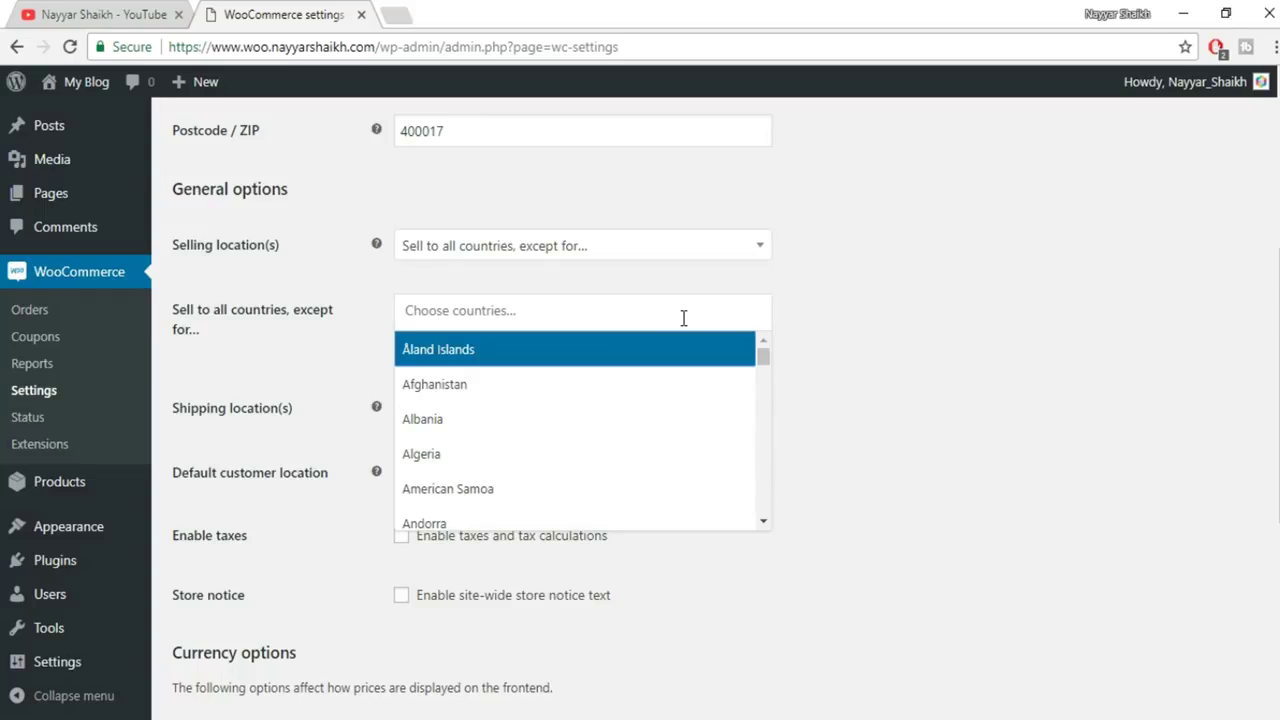
pyautogui.write('uni')
pyautogui.press('Down')
pyautogui.press('Down')
pyautogui.press('Down')
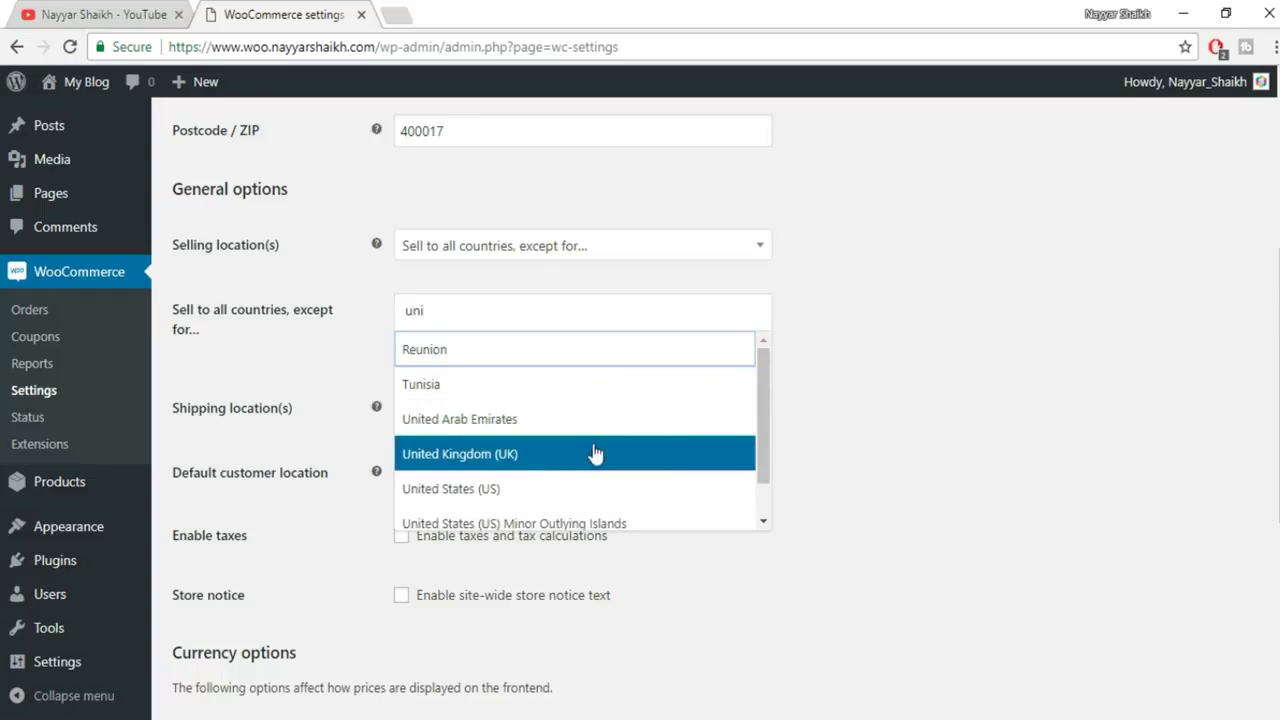
pyautogui.click(545, 489)
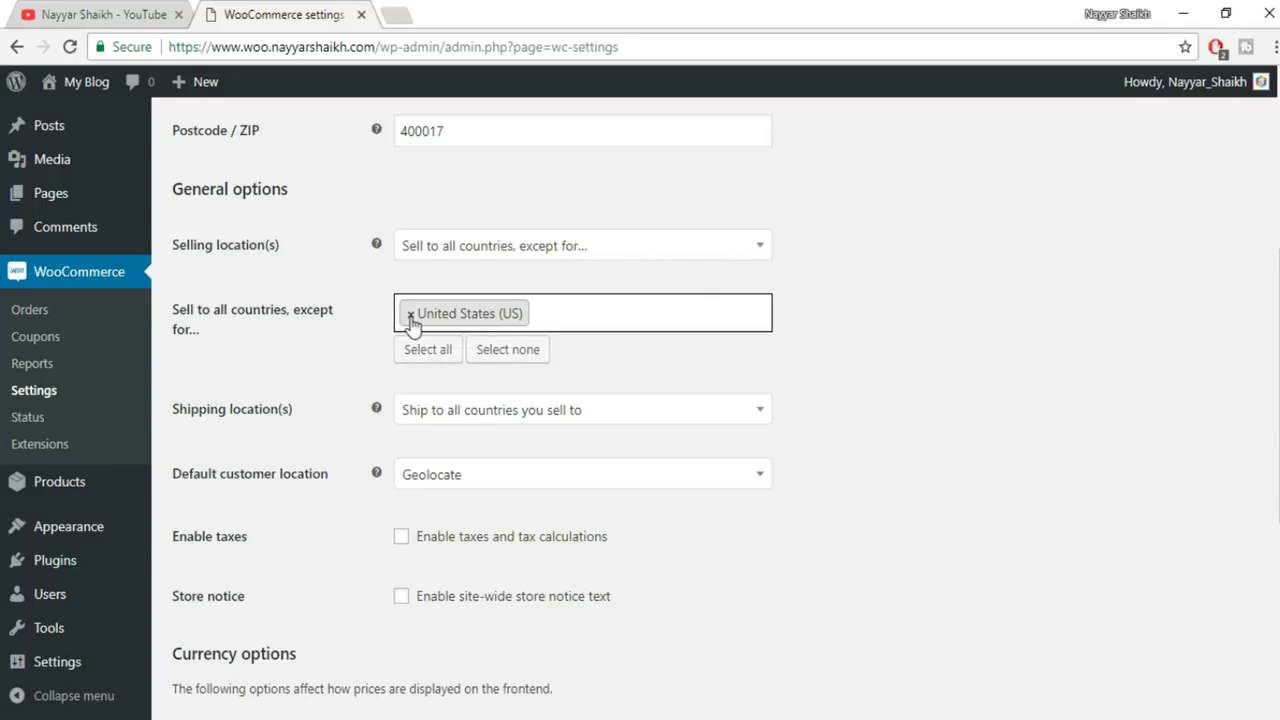
pyautogui.click(470, 248)
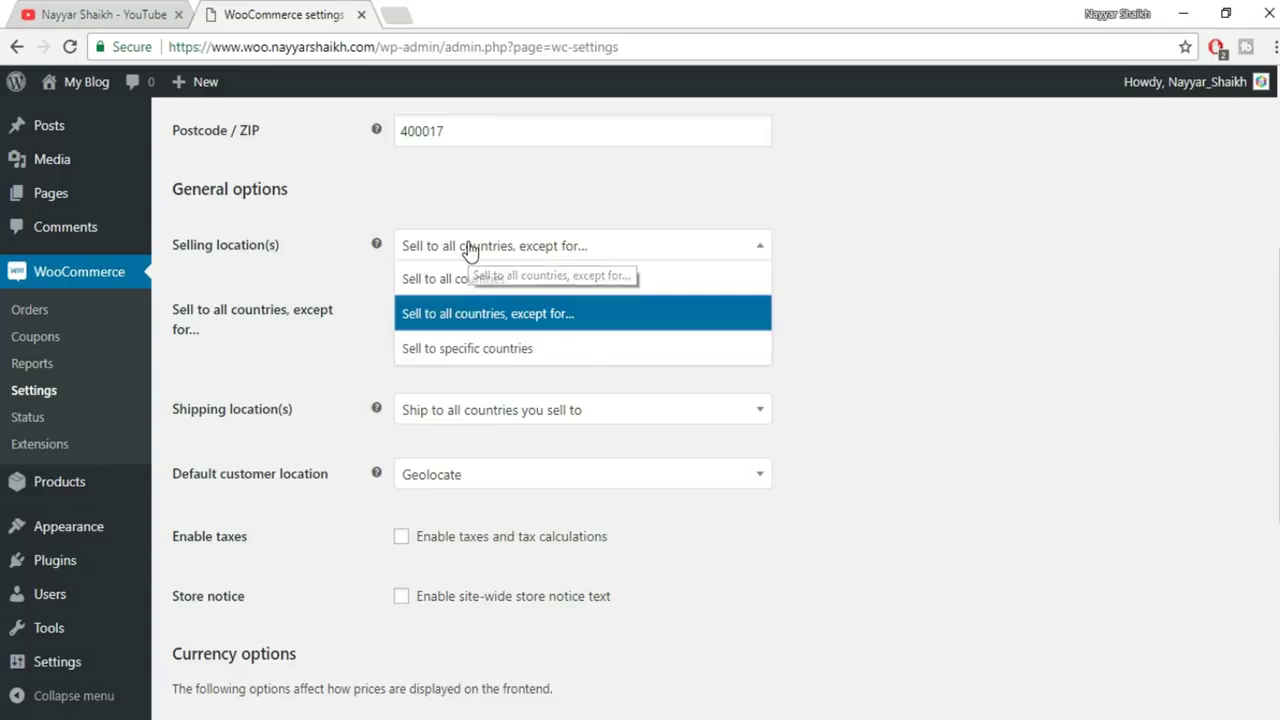
# Switch to selling to specific countries with India as the only country
pyautogui.click(447, 362)
pyautogui.click(457, 310)
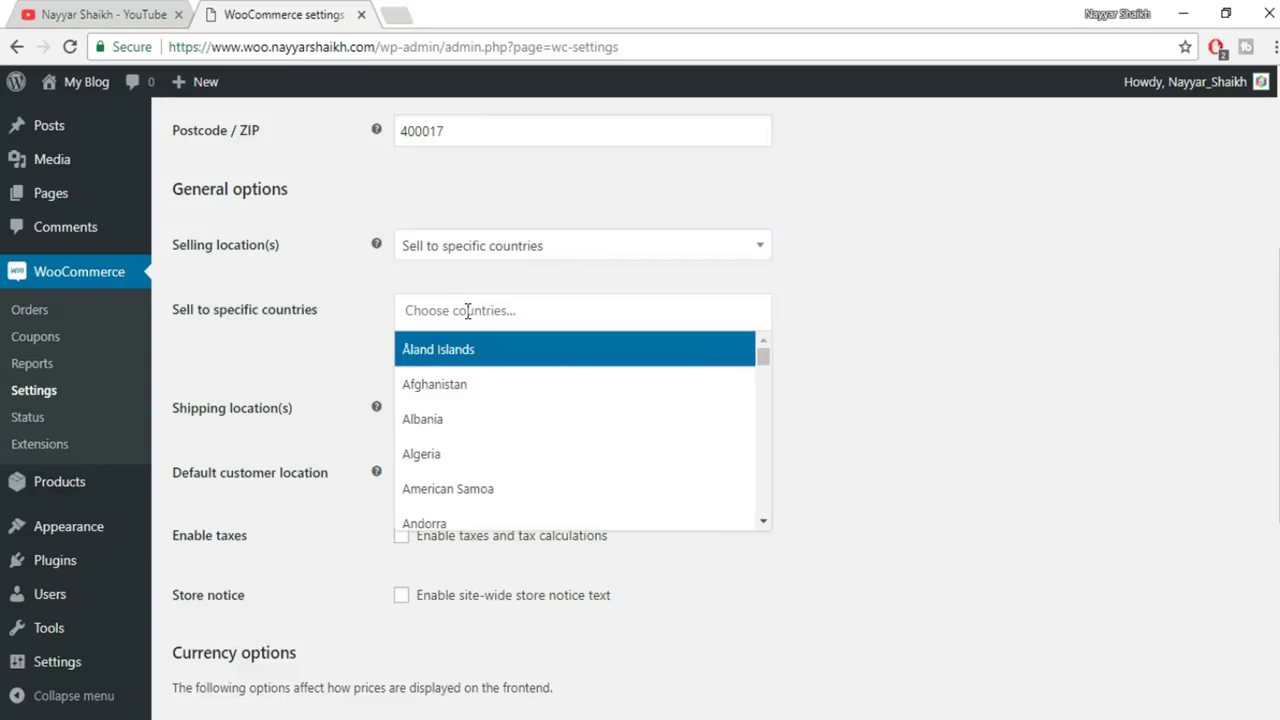
pyautogui.write('india')
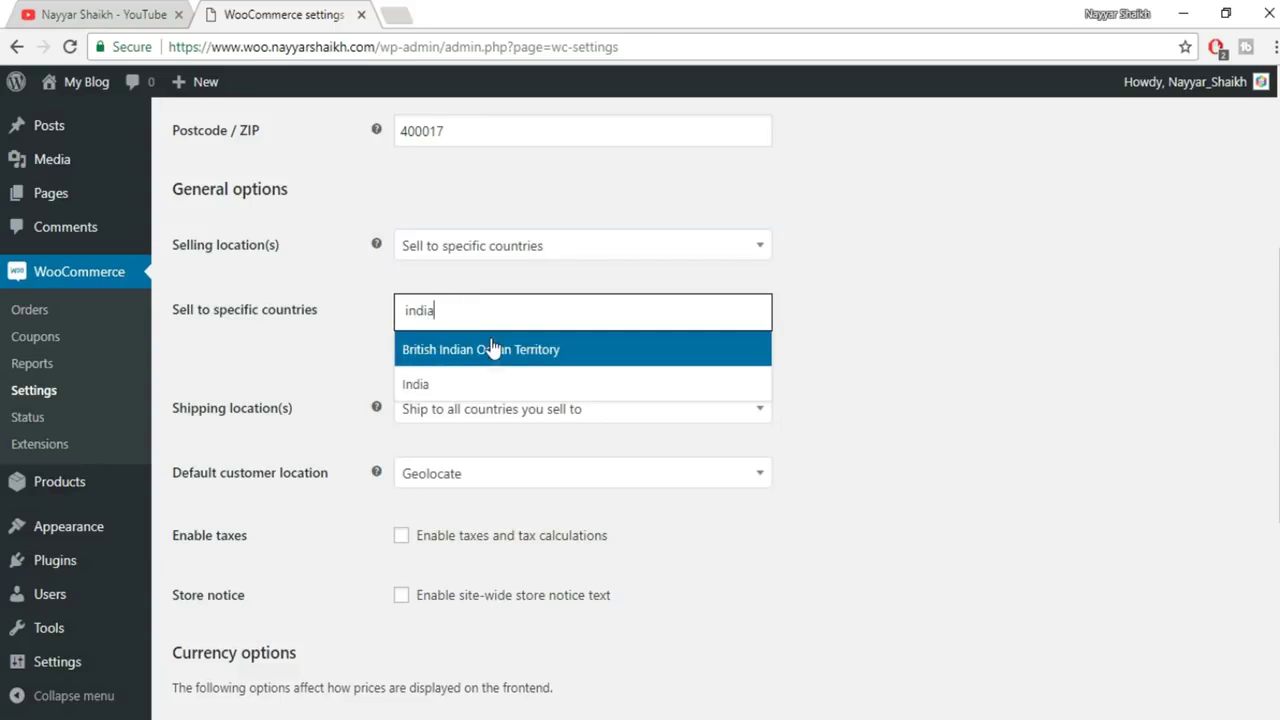
pyautogui.click(487, 388)
# Keep the shipping location as 'Ship to all countries you sell to'
pyautogui.scroll(-2, 303, 348)
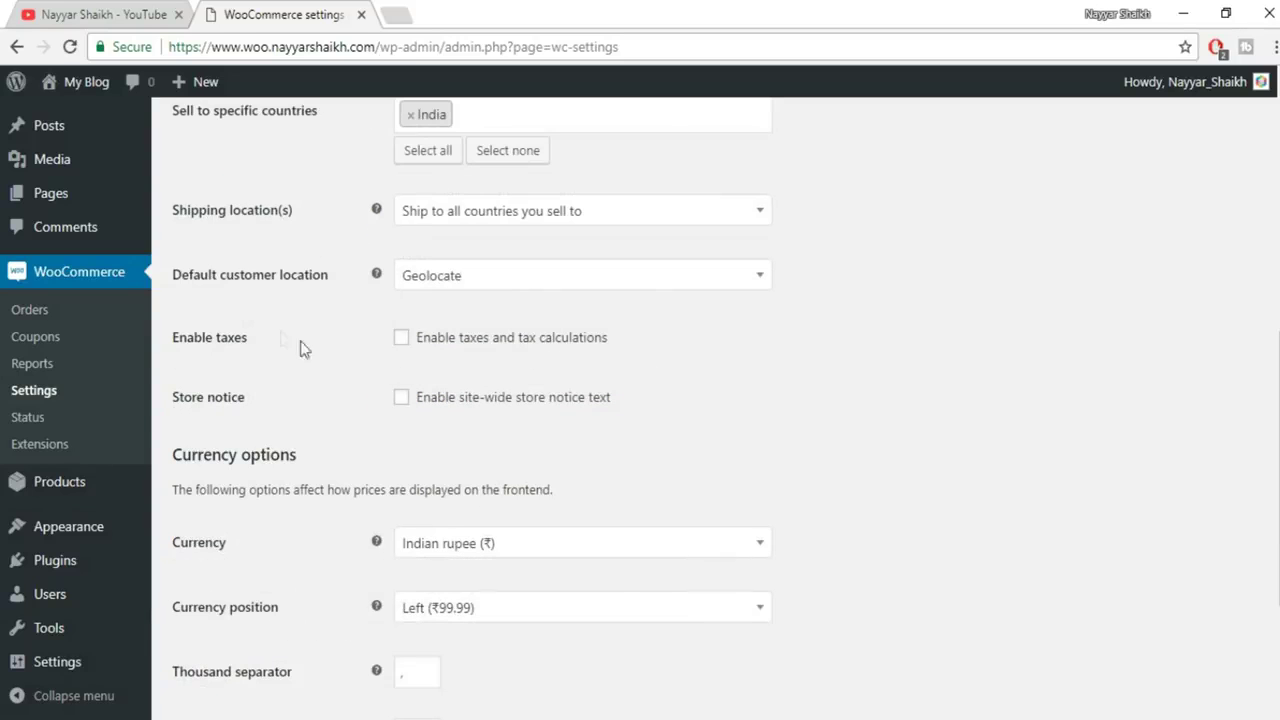
pyautogui.click(528, 216)
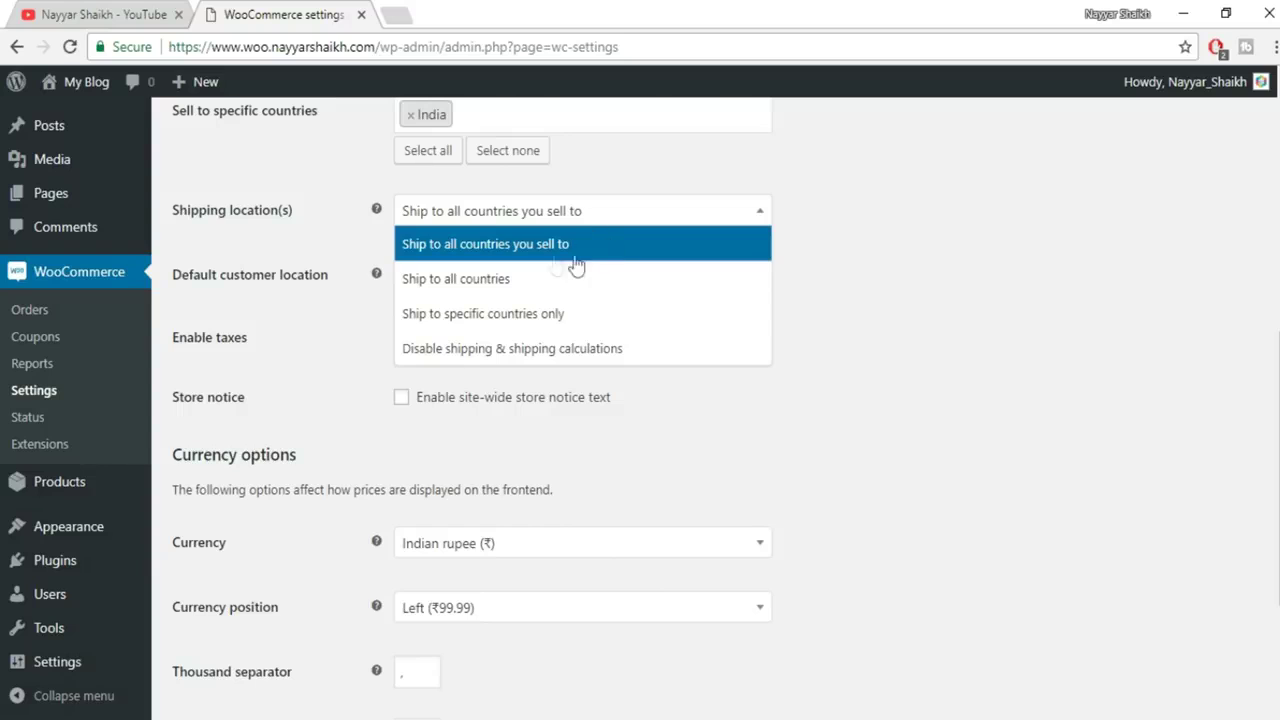
pyautogui.click(571, 249)
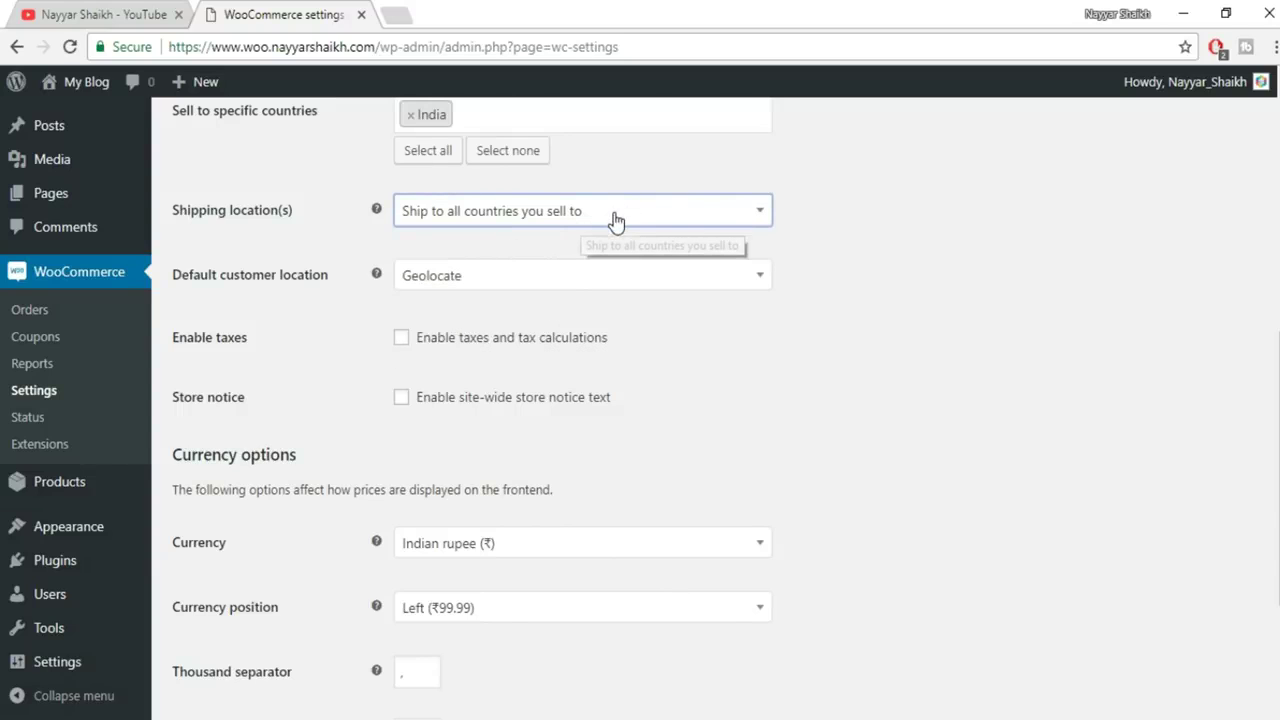
pyautogui.click(616, 216)
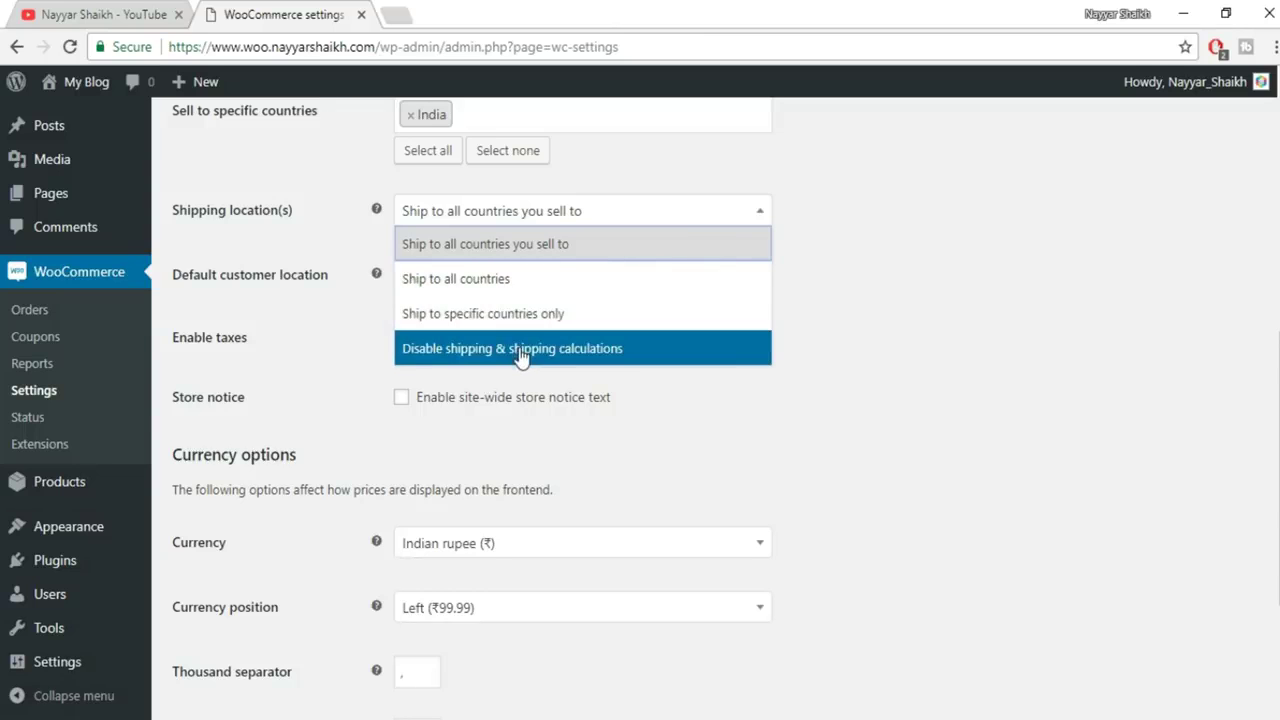
pyautogui.click(501, 247)
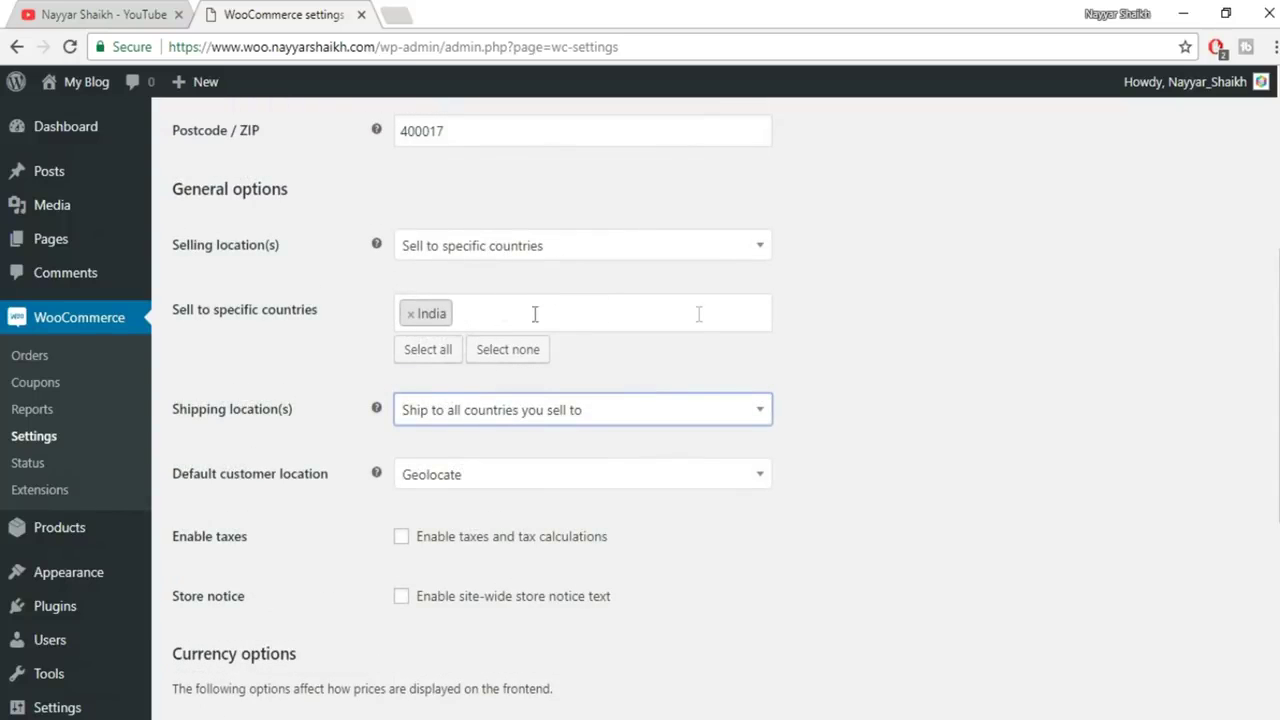
pyautogui.click(469, 410)
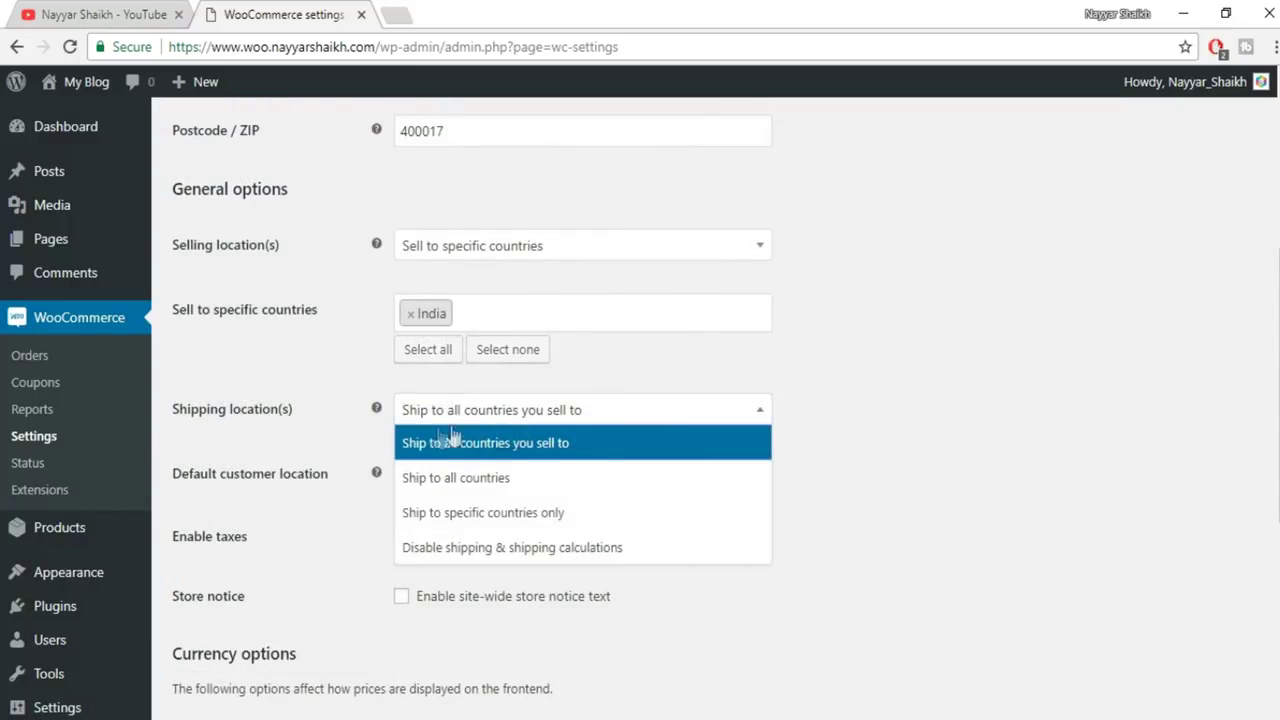
pyautogui.click(853, 396)
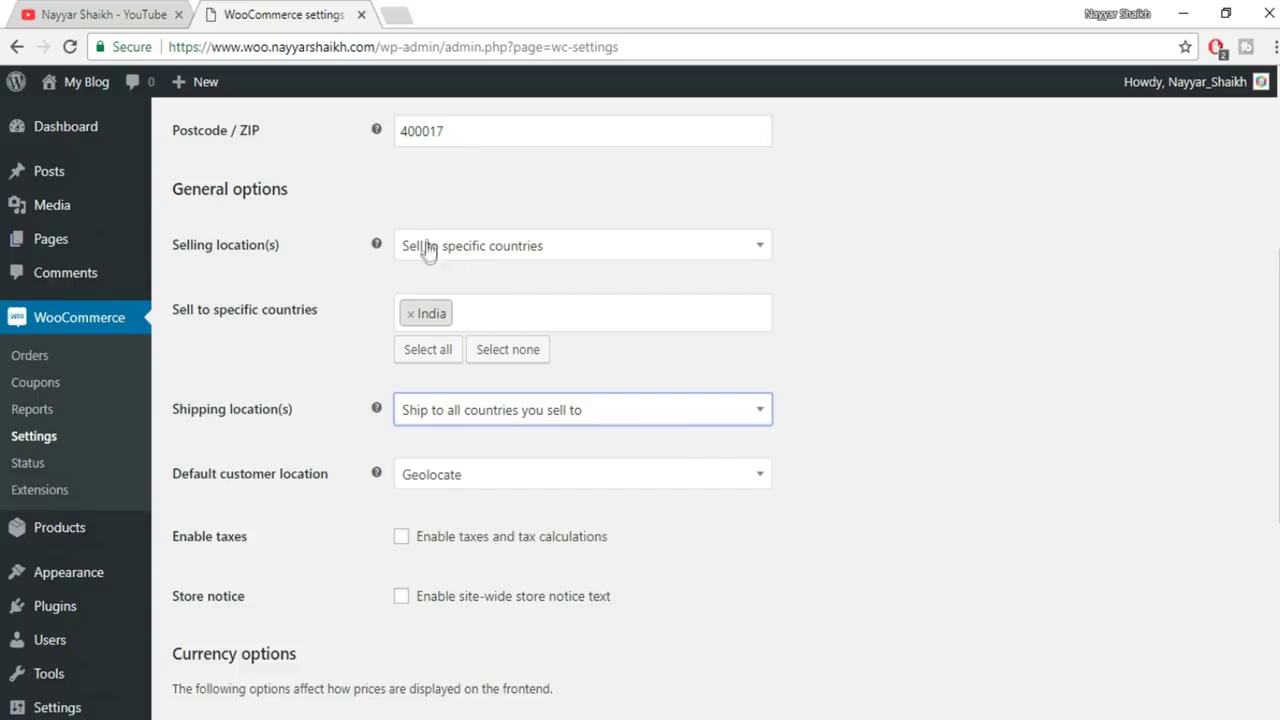
pyautogui.click(492, 414)
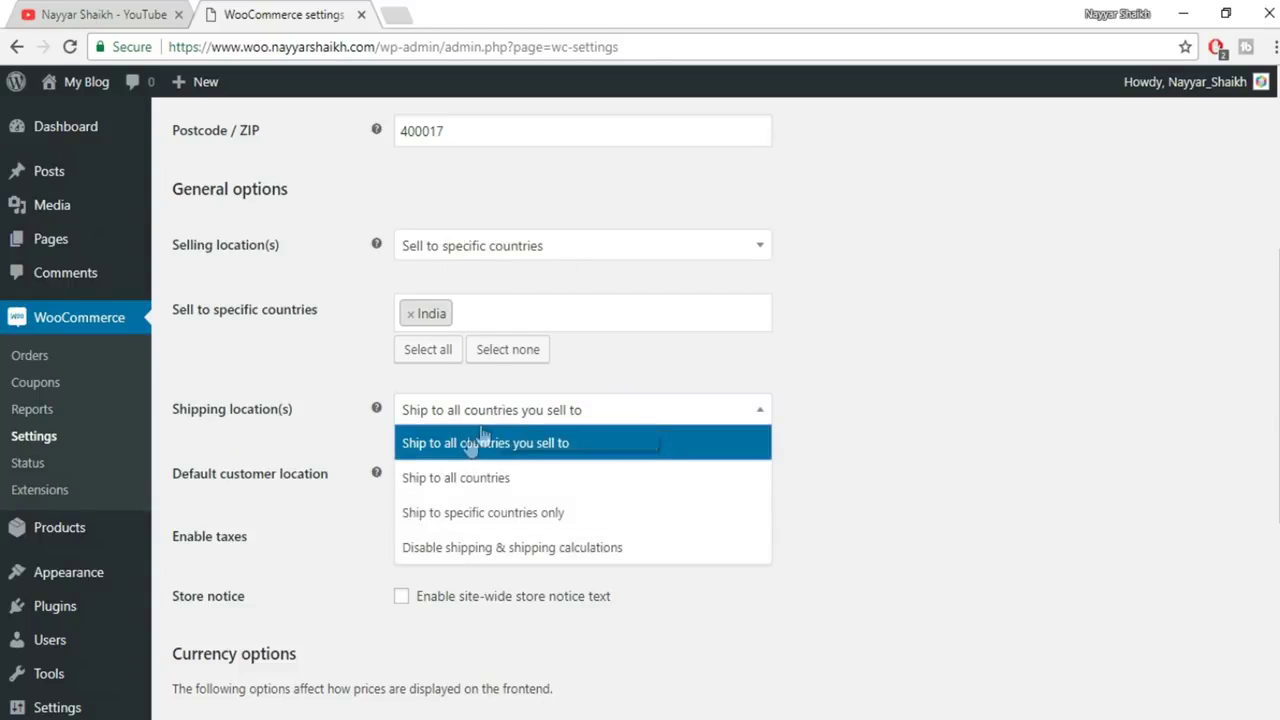
pyautogui.click(490, 446)
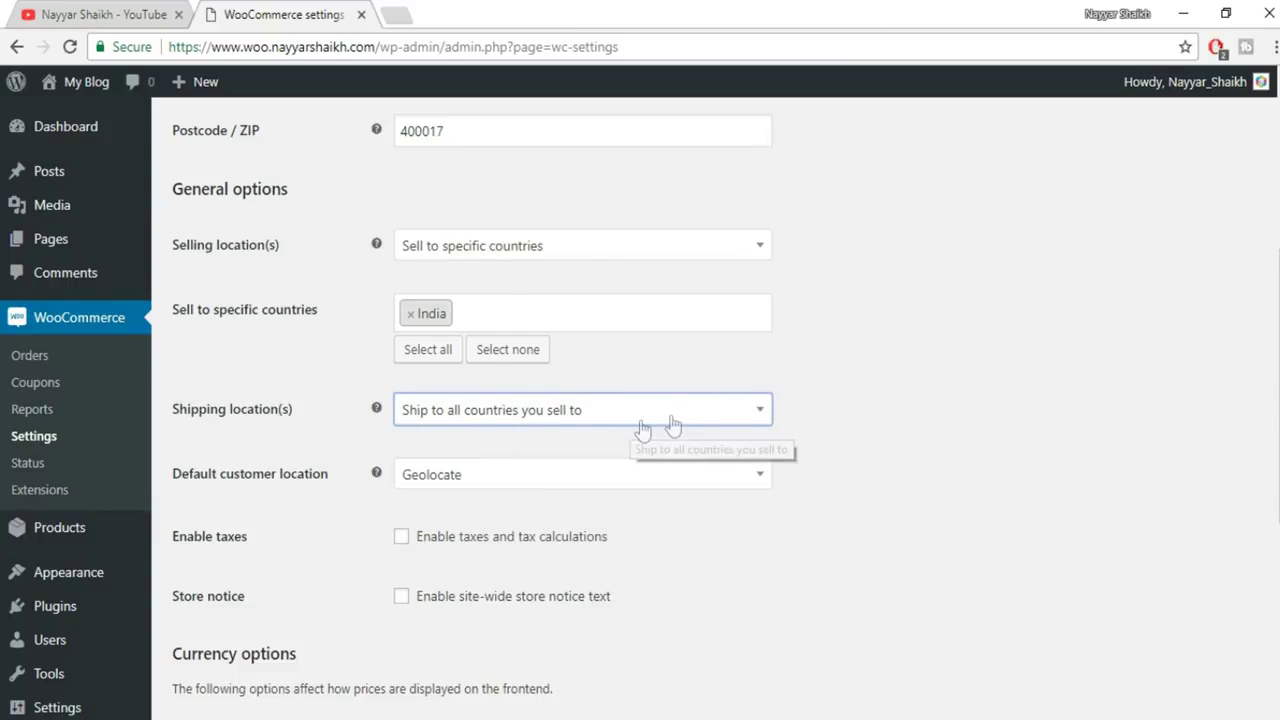
# Keep Geolocate as the default customer location and enable taxes and tax calculations
pyautogui.scroll(-2, 914, 410)
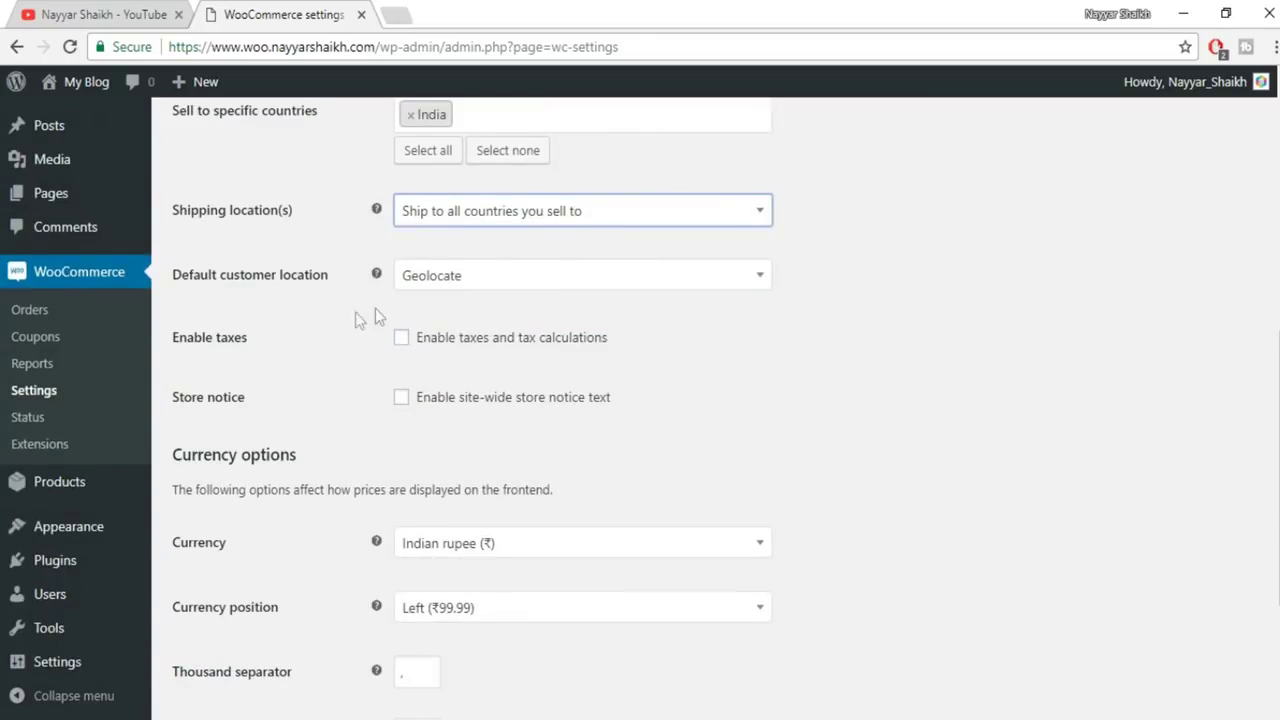
pyautogui.click(511, 285)
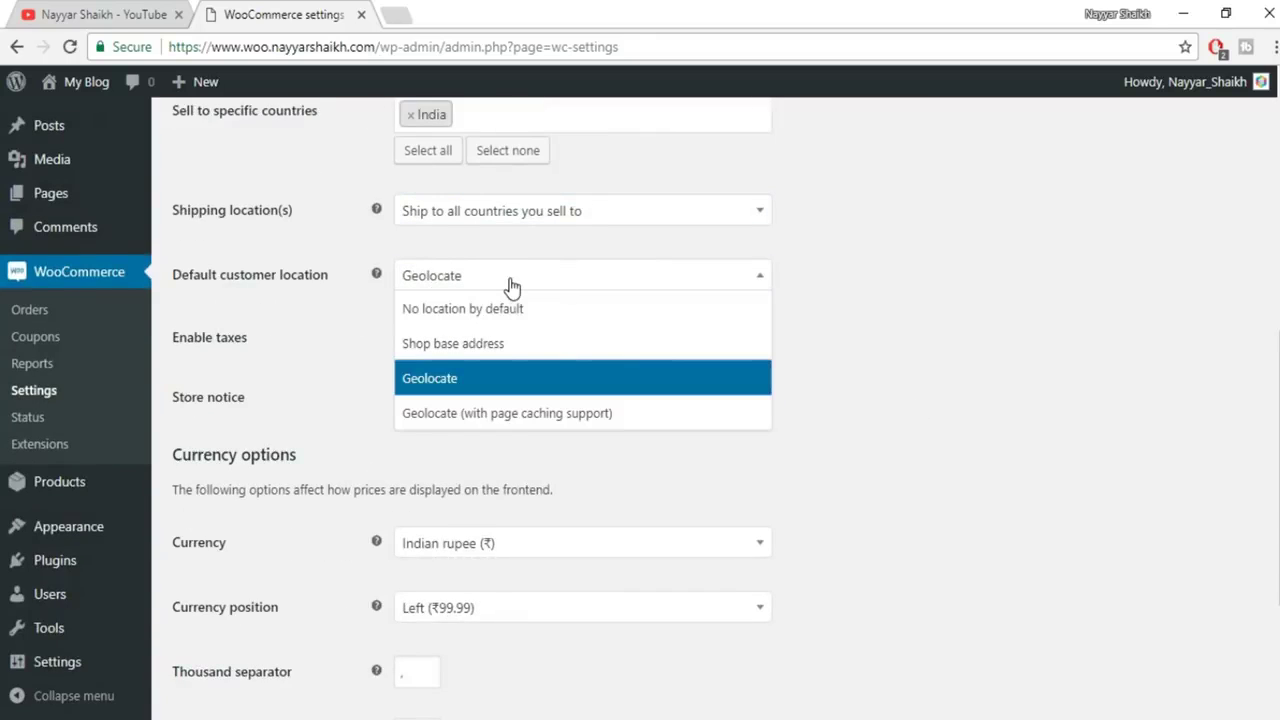
pyautogui.click(484, 385)
pyautogui.scroll(-1, 800, 382)
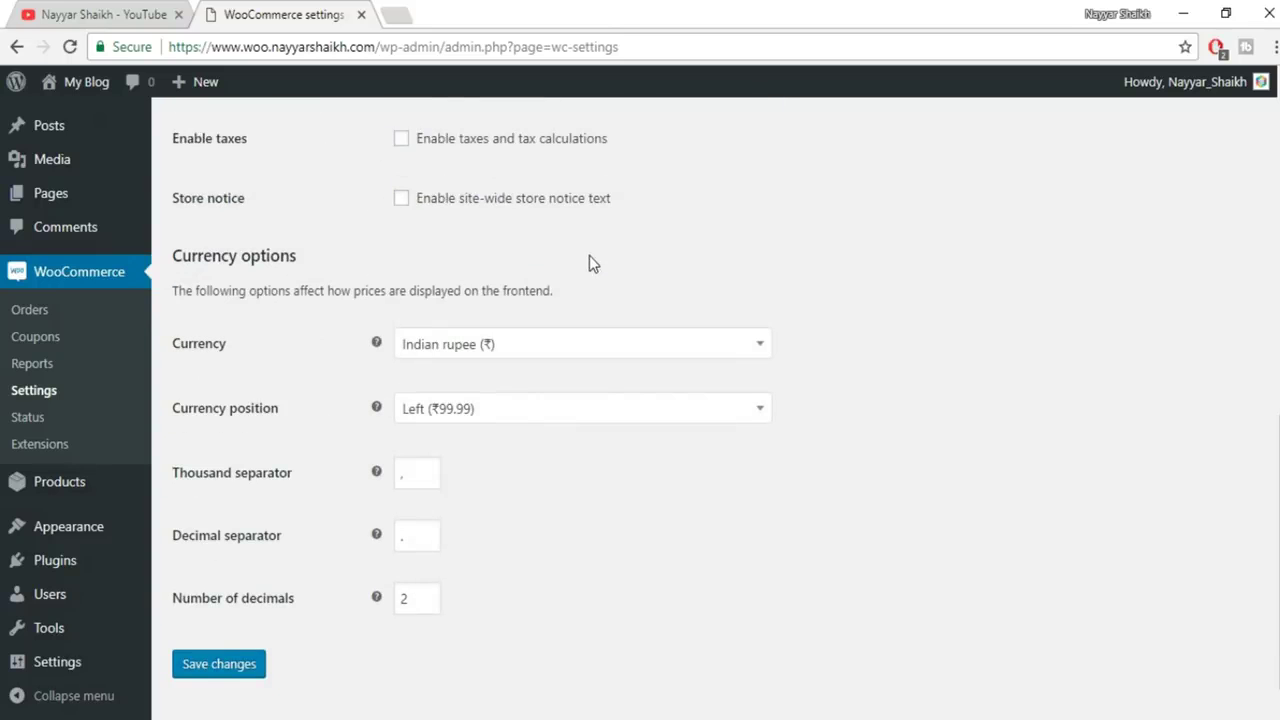
pyautogui.scroll(1, 589, 263)
pyautogui.click(402, 240)
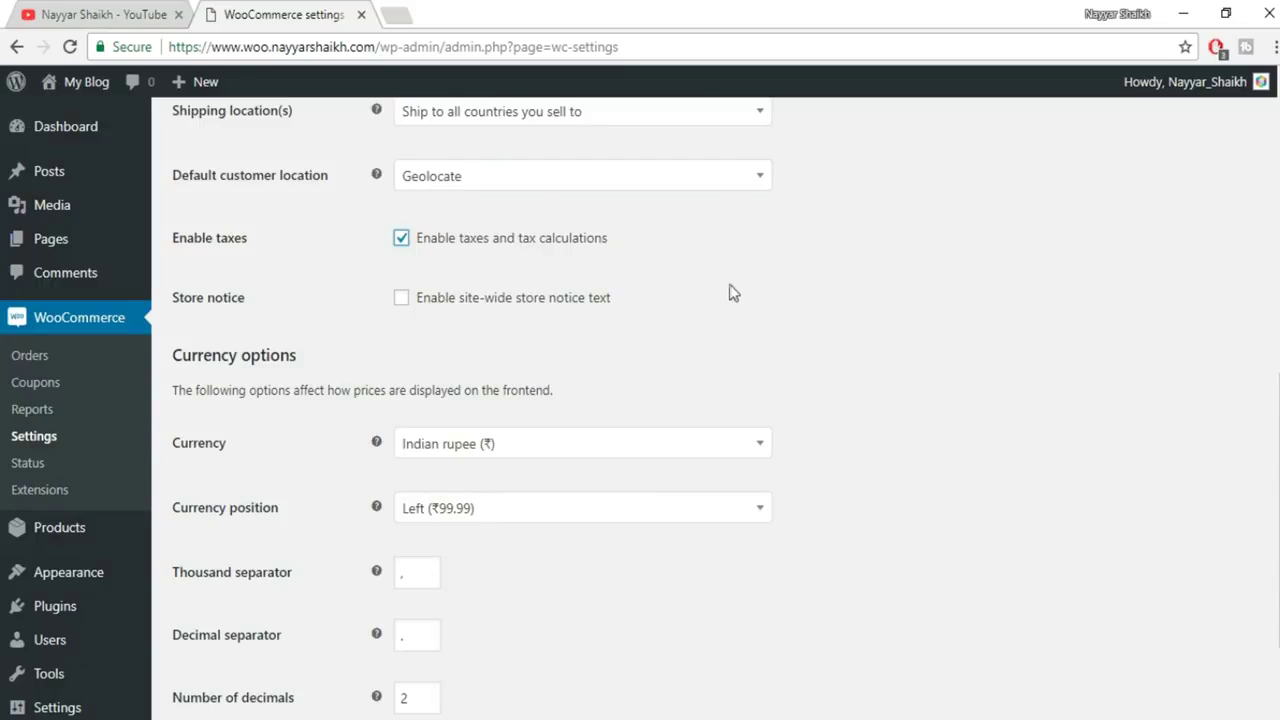
# Keep the rupee symbol on the left with 2 decimals and save the general settings
pyautogui.scroll(-1, 903, 303)
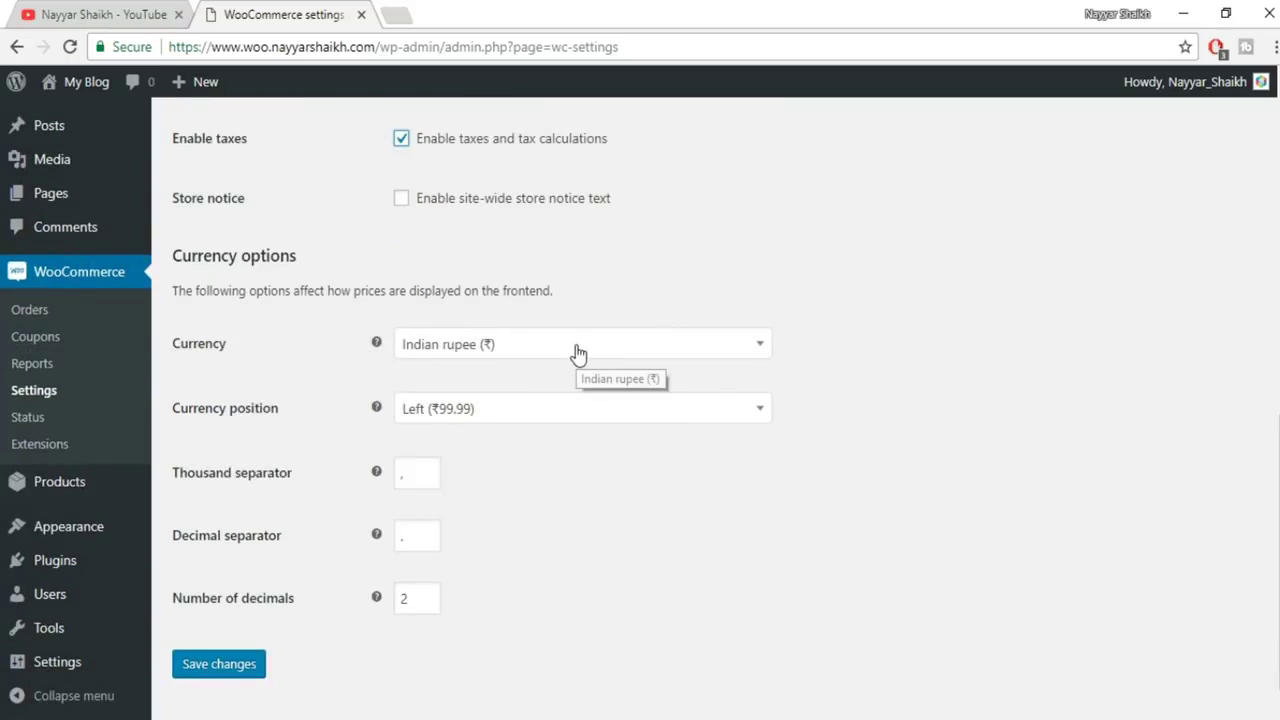
pyautogui.click(504, 420)
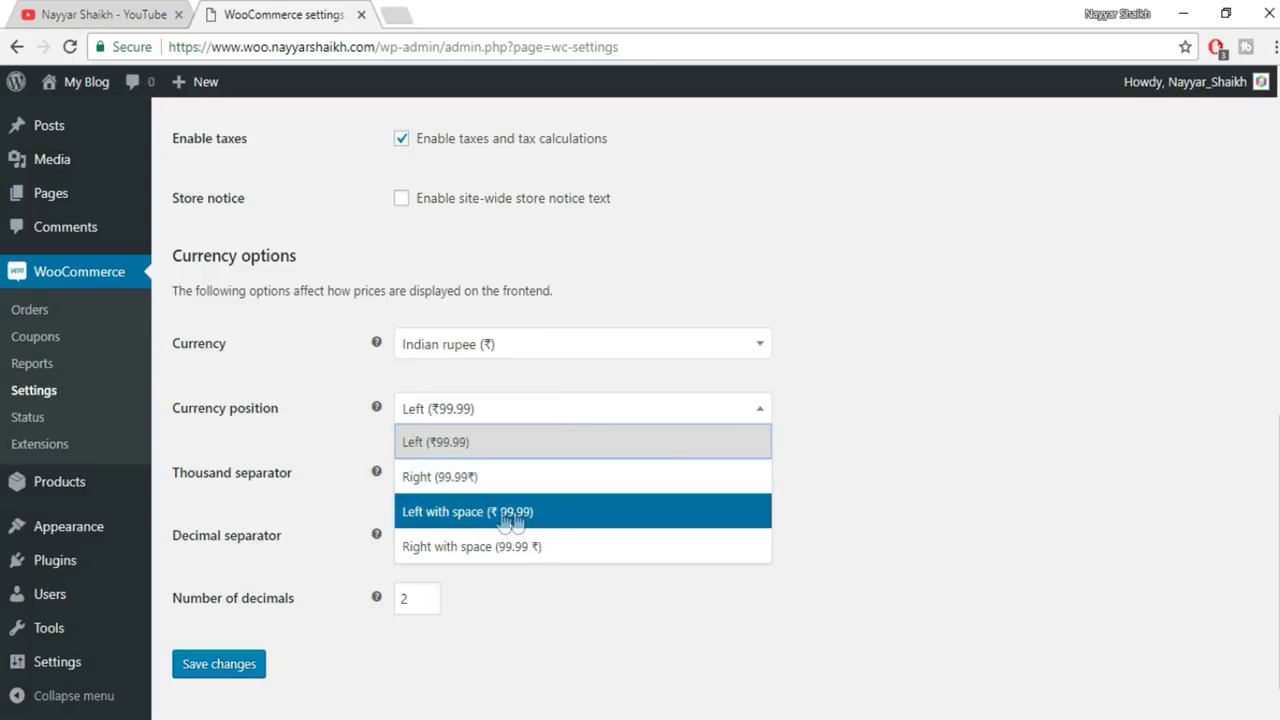
pyautogui.click(481, 450)
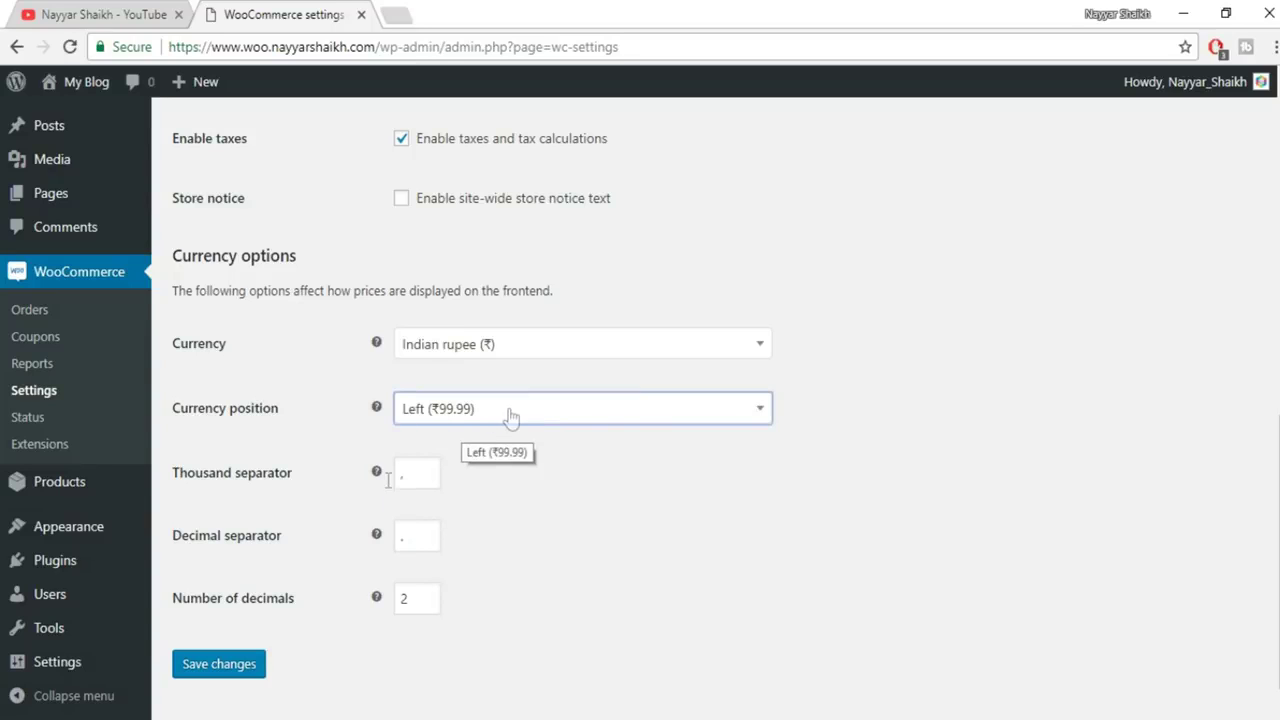
pyautogui.doubleClick(407, 597)
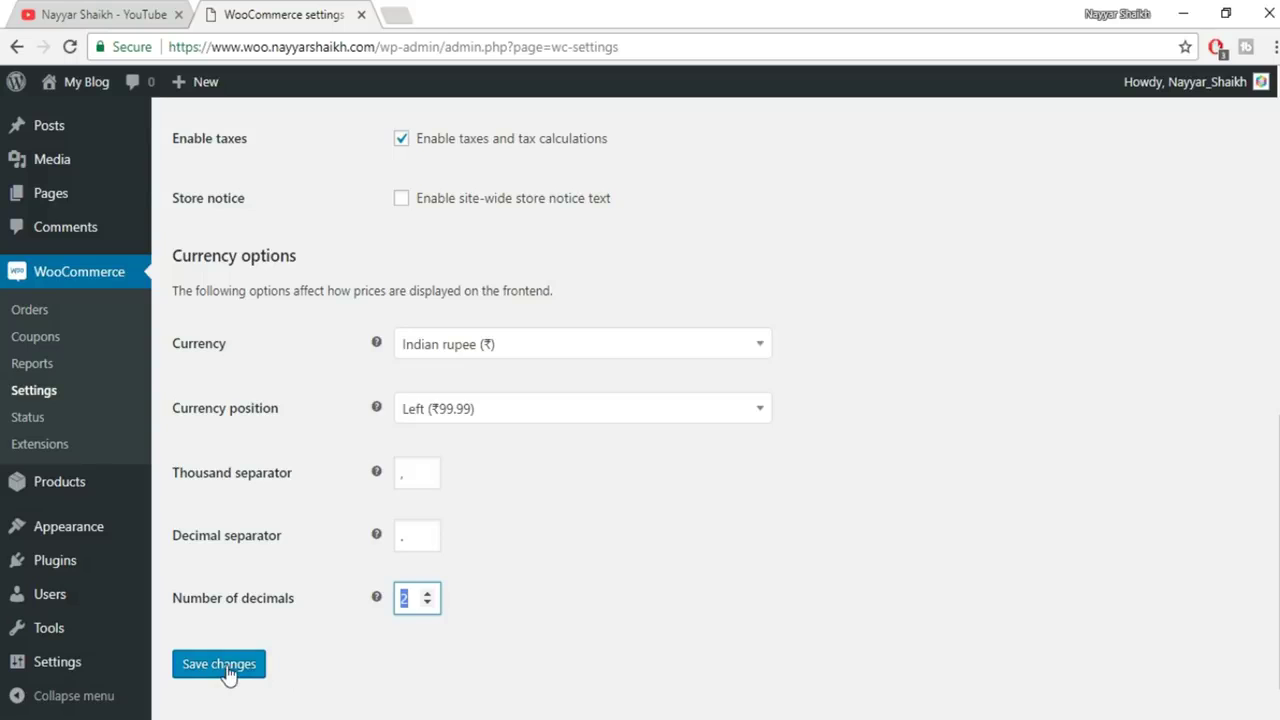
pyautogui.click(228, 676)
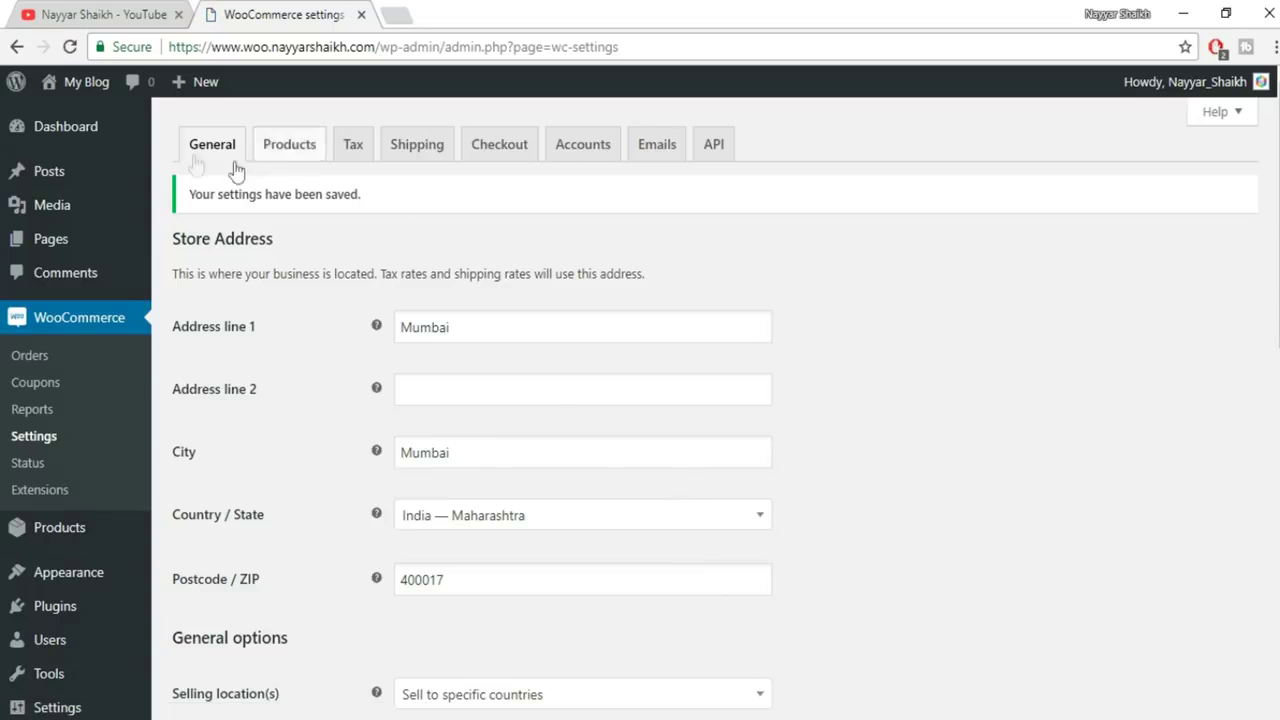
pyautogui.scroll(-2, 291, 200)
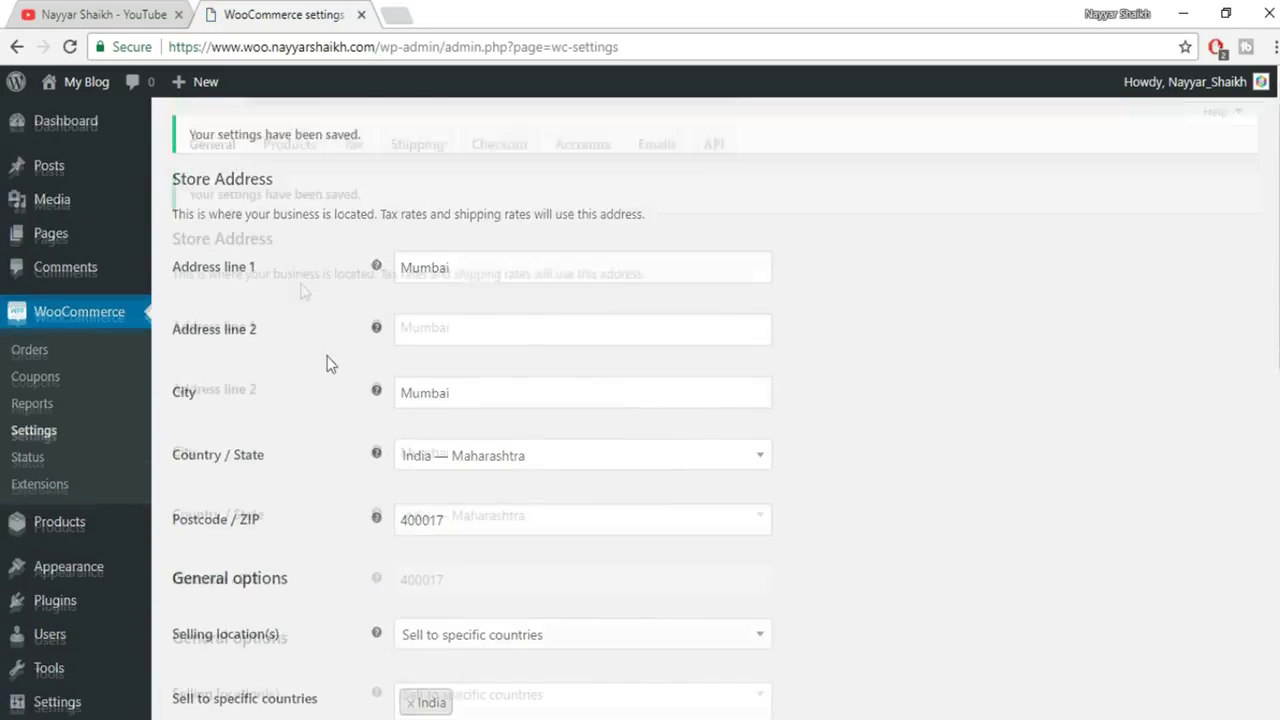
# In the Products settings, set the weight unit to g
pyautogui.click(292, 154)
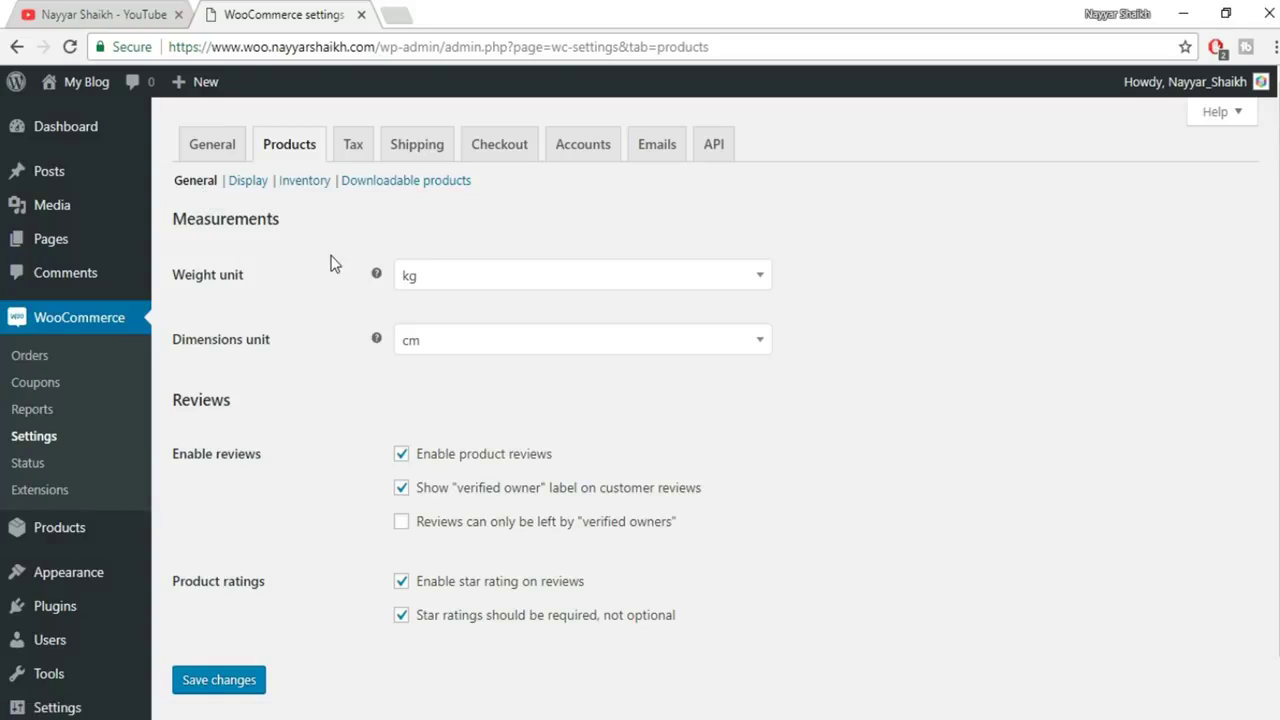
pyautogui.scroll(-1, 300, 264)
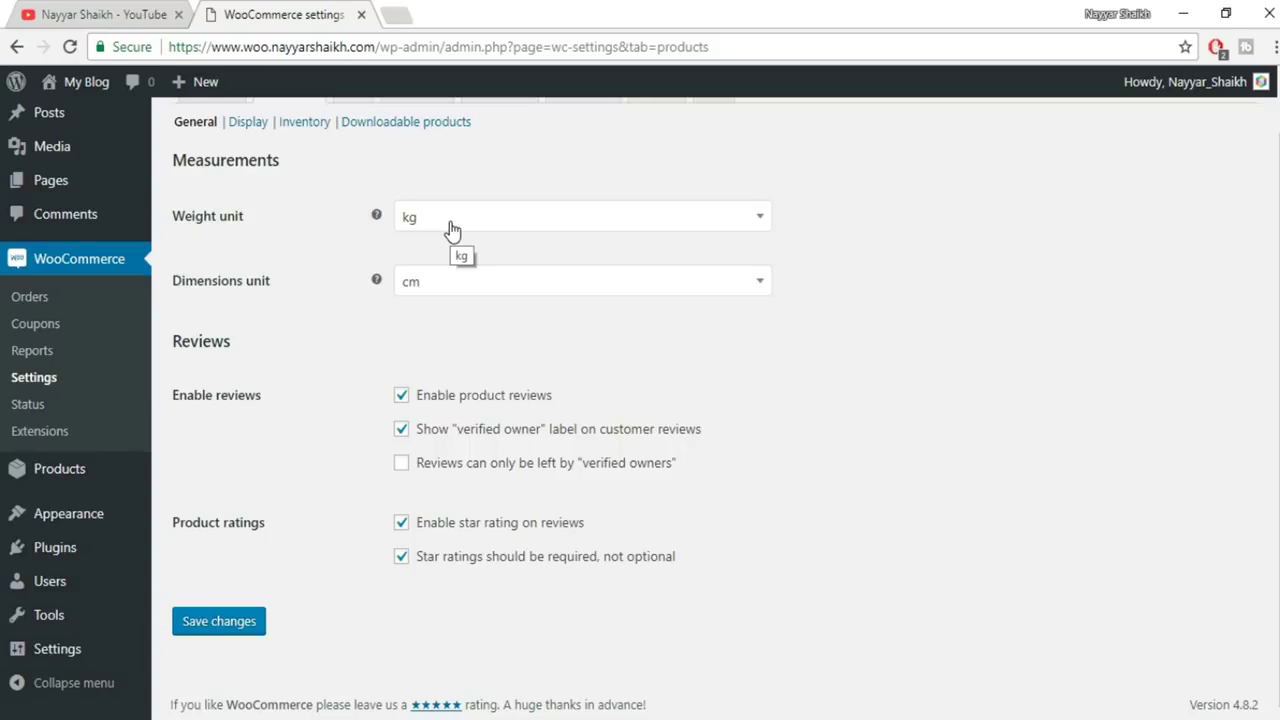
pyautogui.click(452, 231)
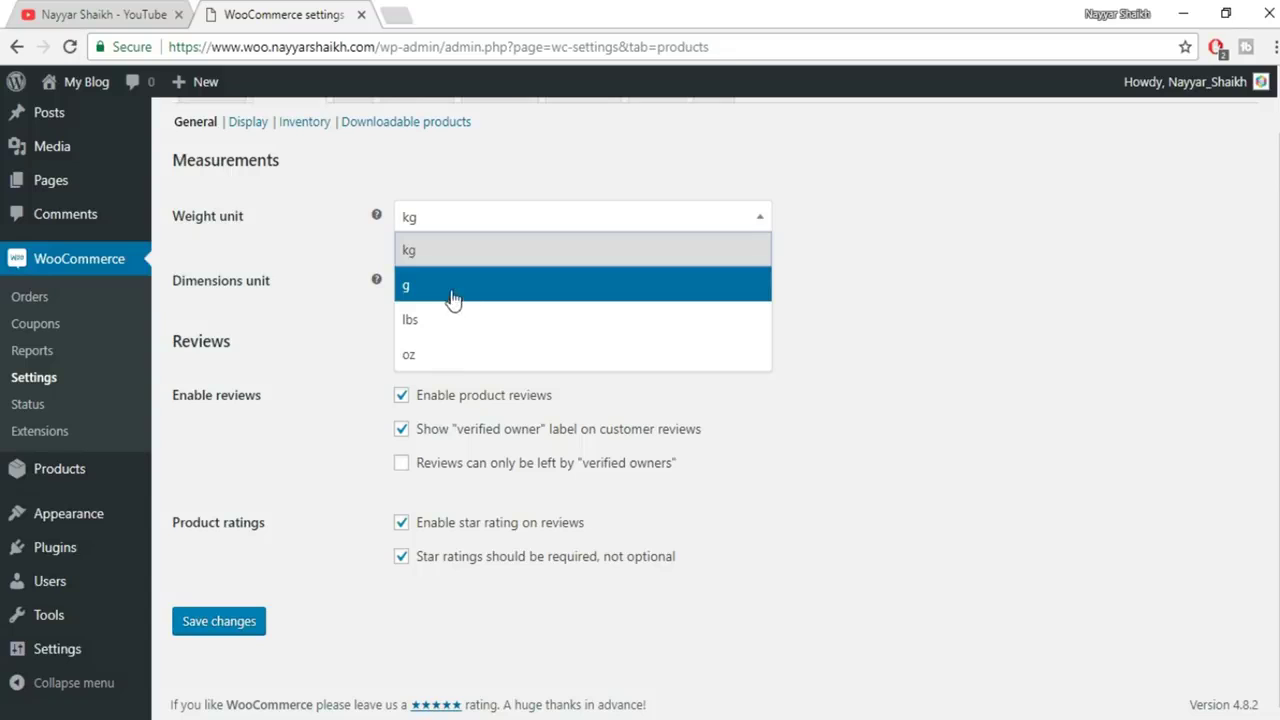
pyautogui.click(451, 293)
pyautogui.click(470, 228)
pyautogui.click(866, 214)
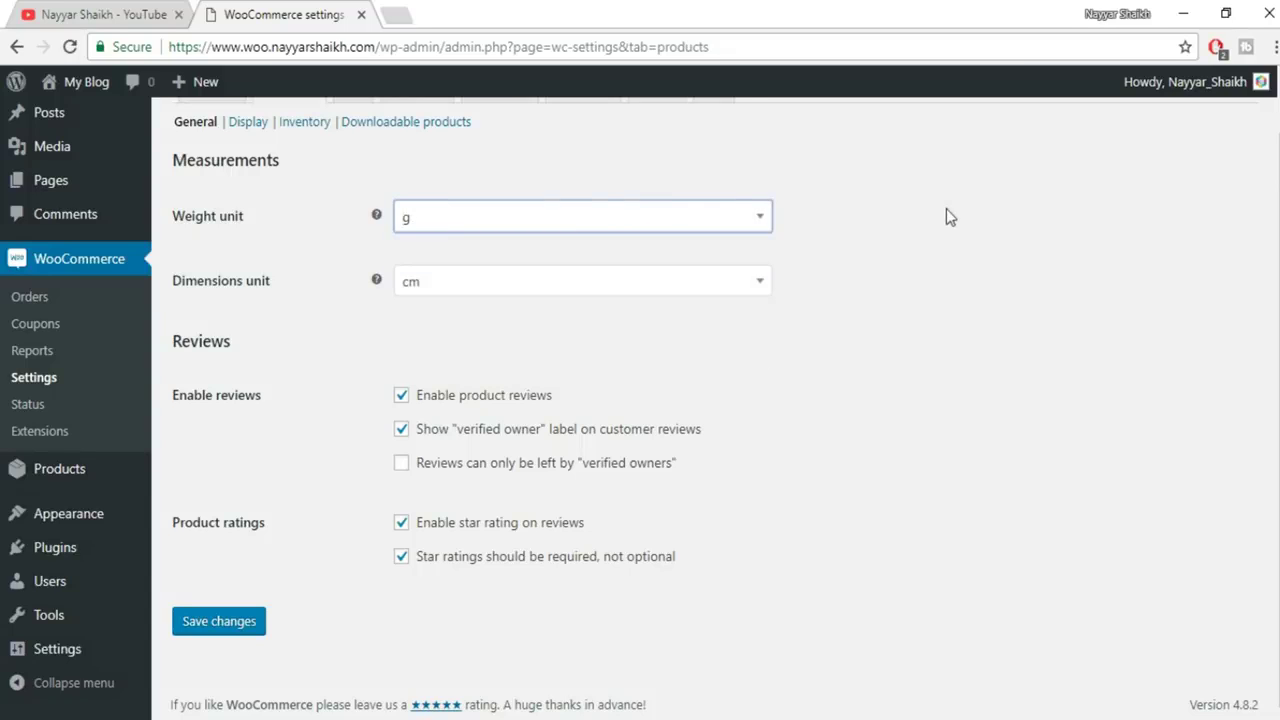
pyautogui.click(591, 229)
pyautogui.click(494, 256)
pyautogui.click(578, 226)
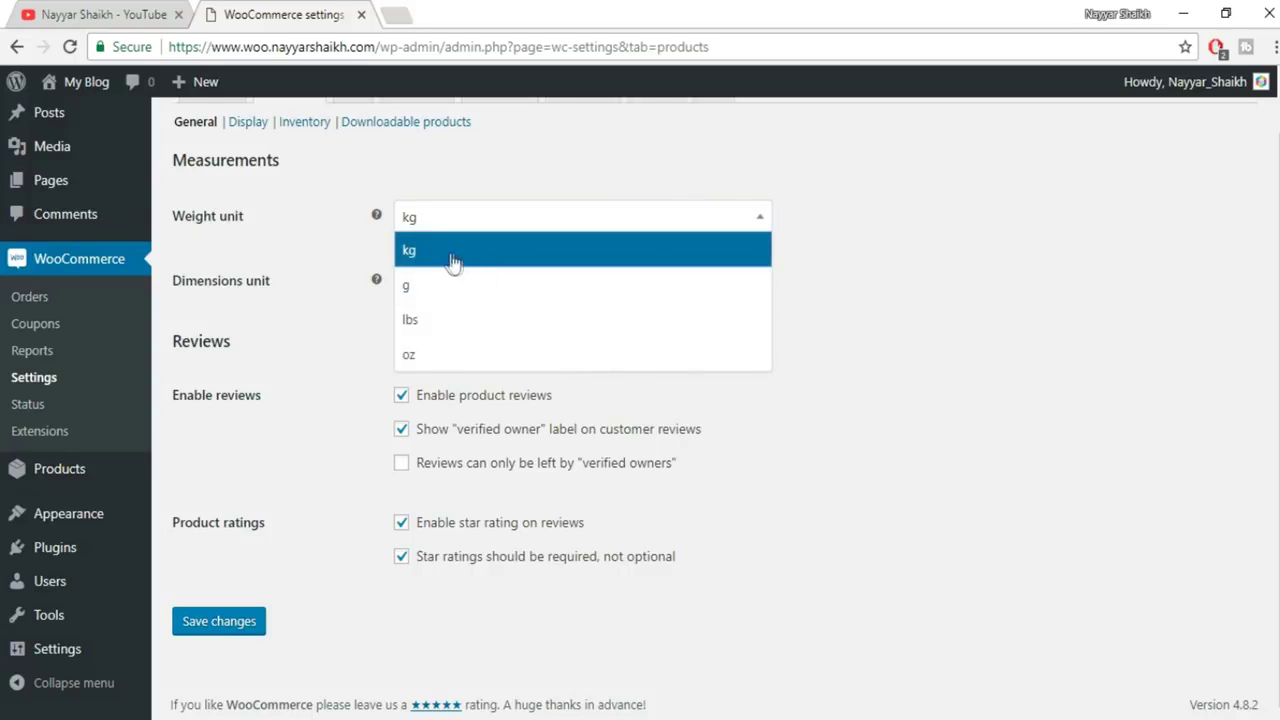
pyautogui.click(458, 258)
pyautogui.click(486, 220)
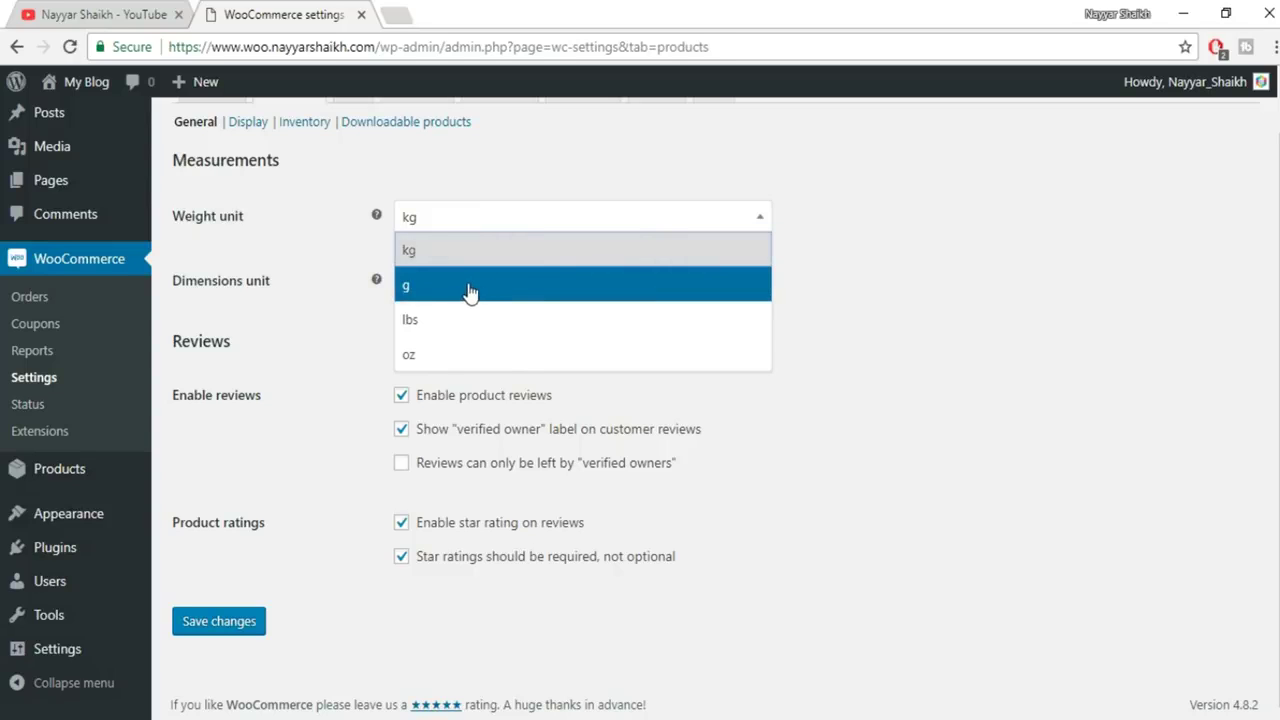
pyautogui.click(430, 288)
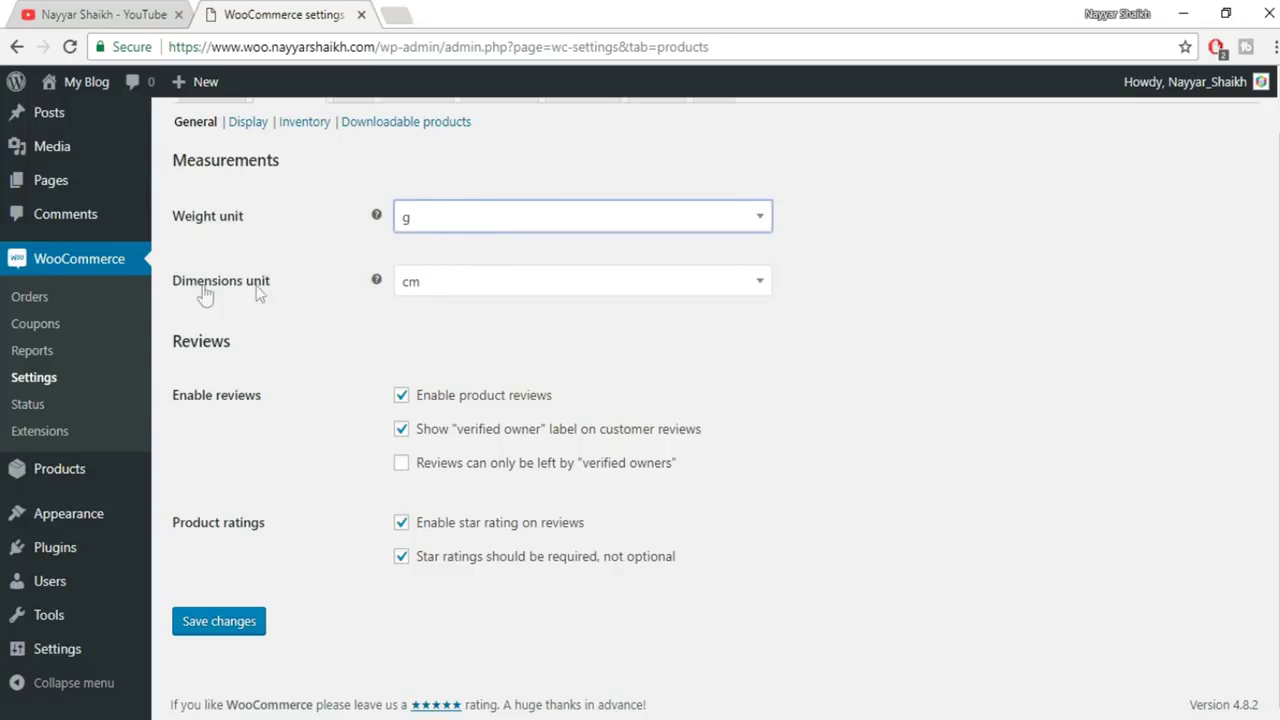
# Keep cm as the dimensions unit and leave reviews open to all customers, not only verified owners
pyautogui.click(500, 289)
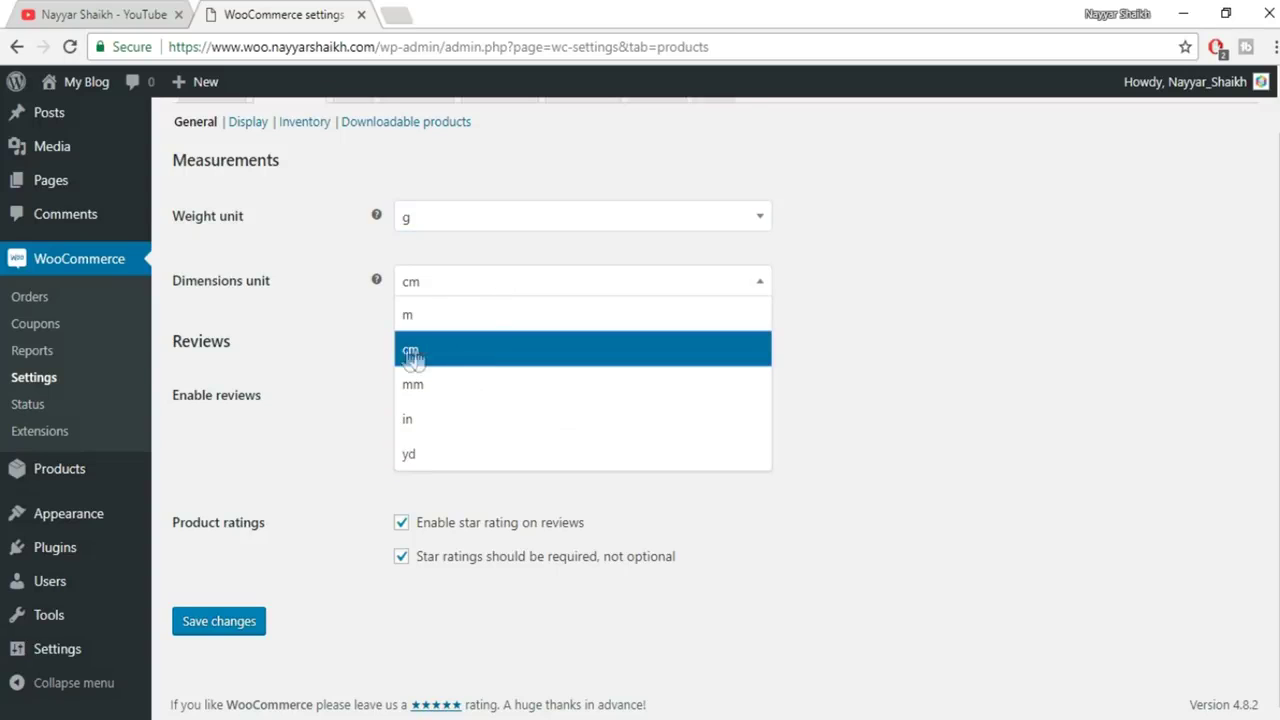
pyautogui.click(484, 352)
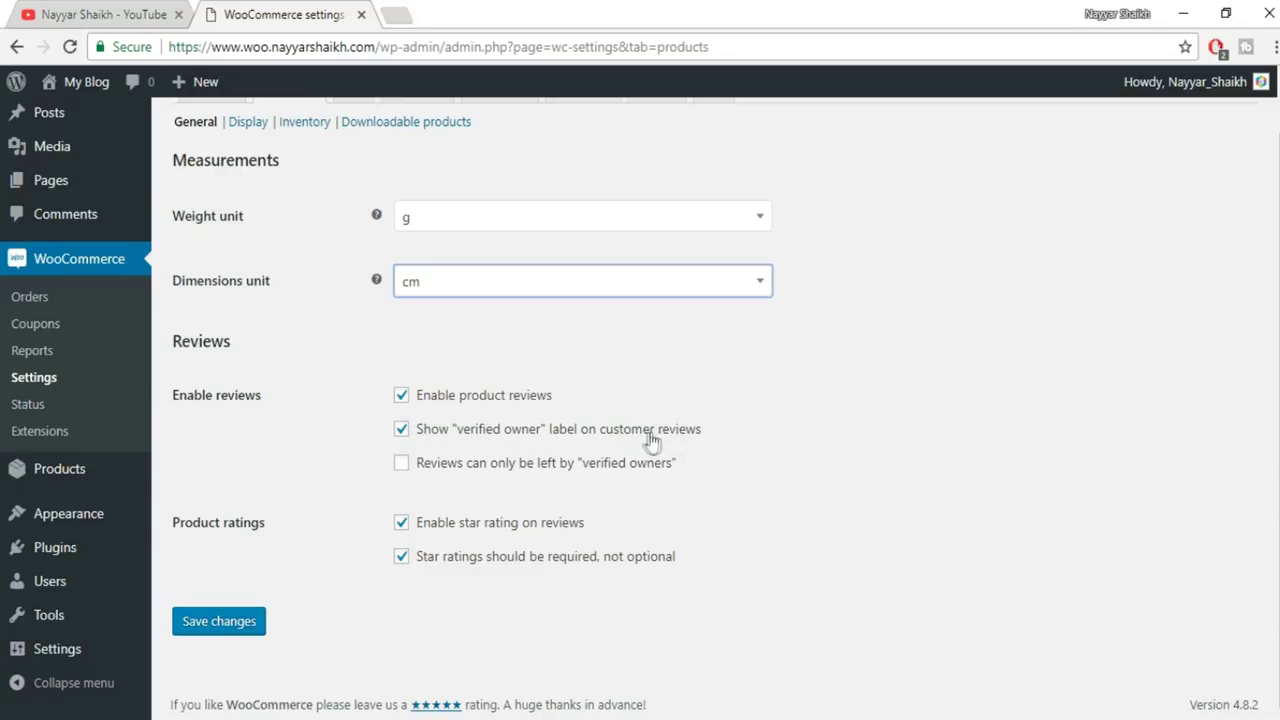
pyautogui.moveTo(458, 436); pyautogui.dragTo(537, 440)
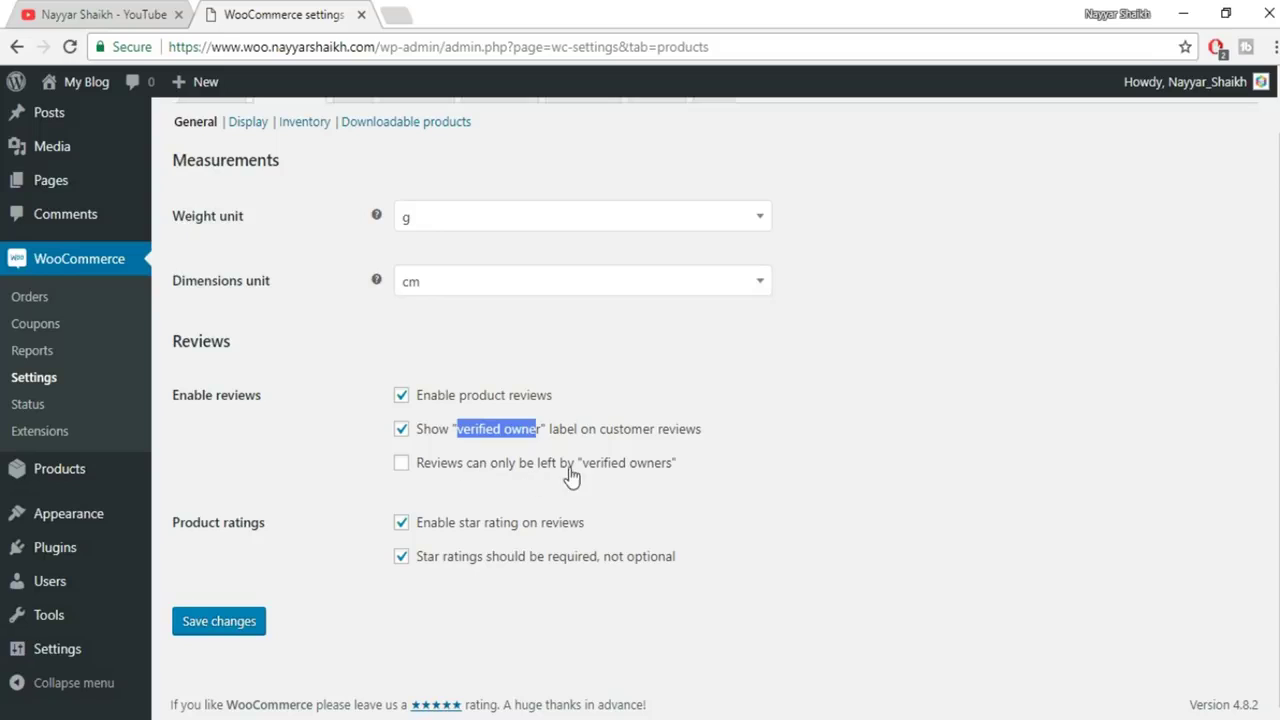
pyautogui.click(471, 476)
pyautogui.click(427, 470)
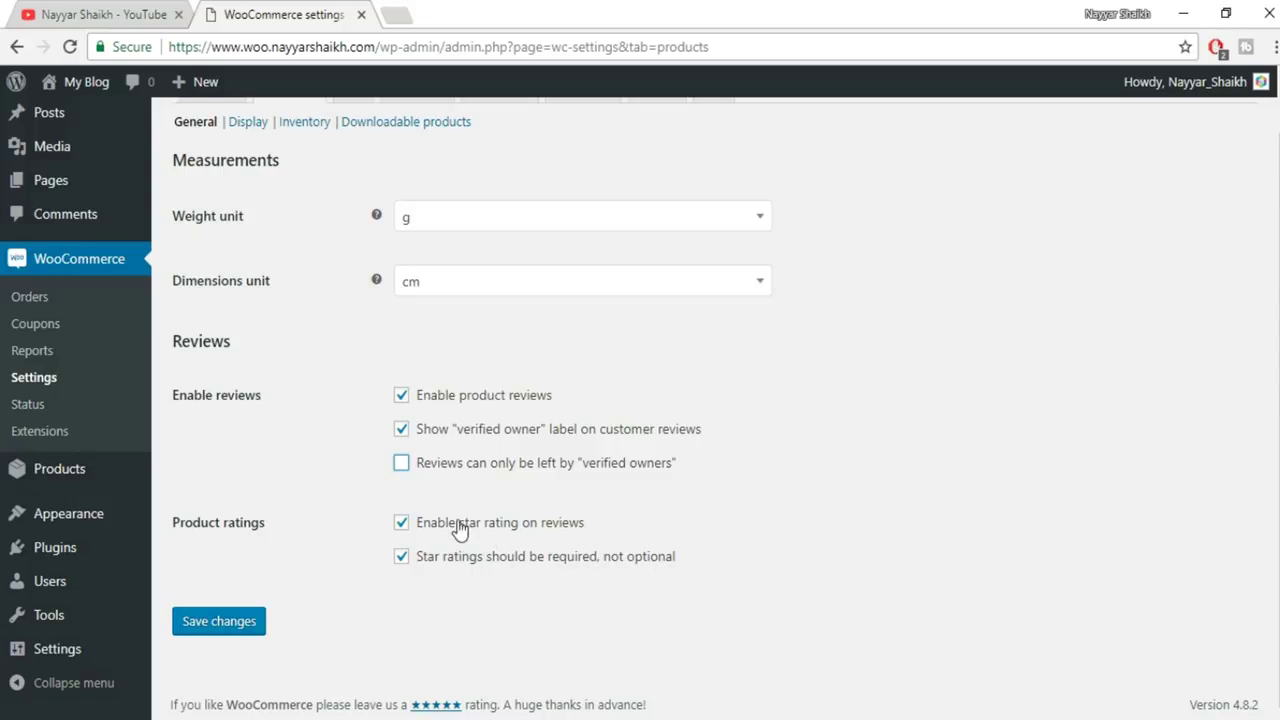
# Save the product review settings and bring up the Display settings, keeping Shop as the shop page
pyautogui.click(208, 621)
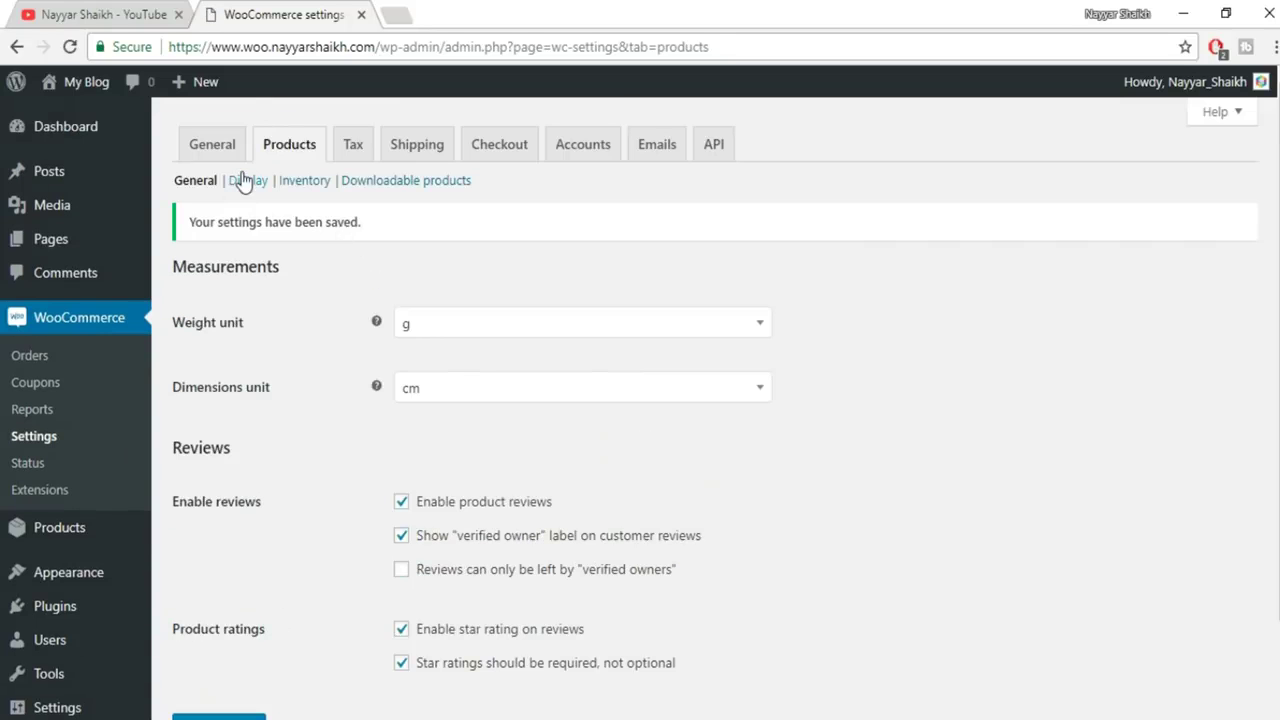
pyautogui.click(247, 179)
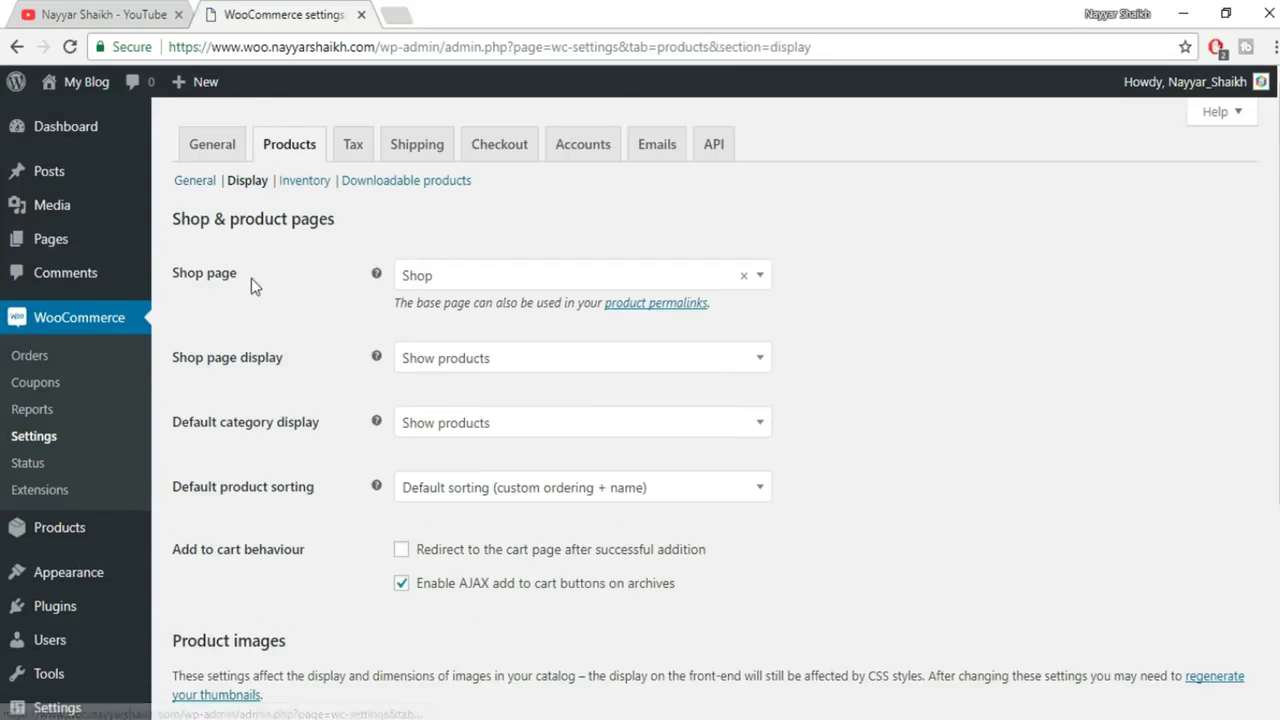
pyautogui.click(631, 282)
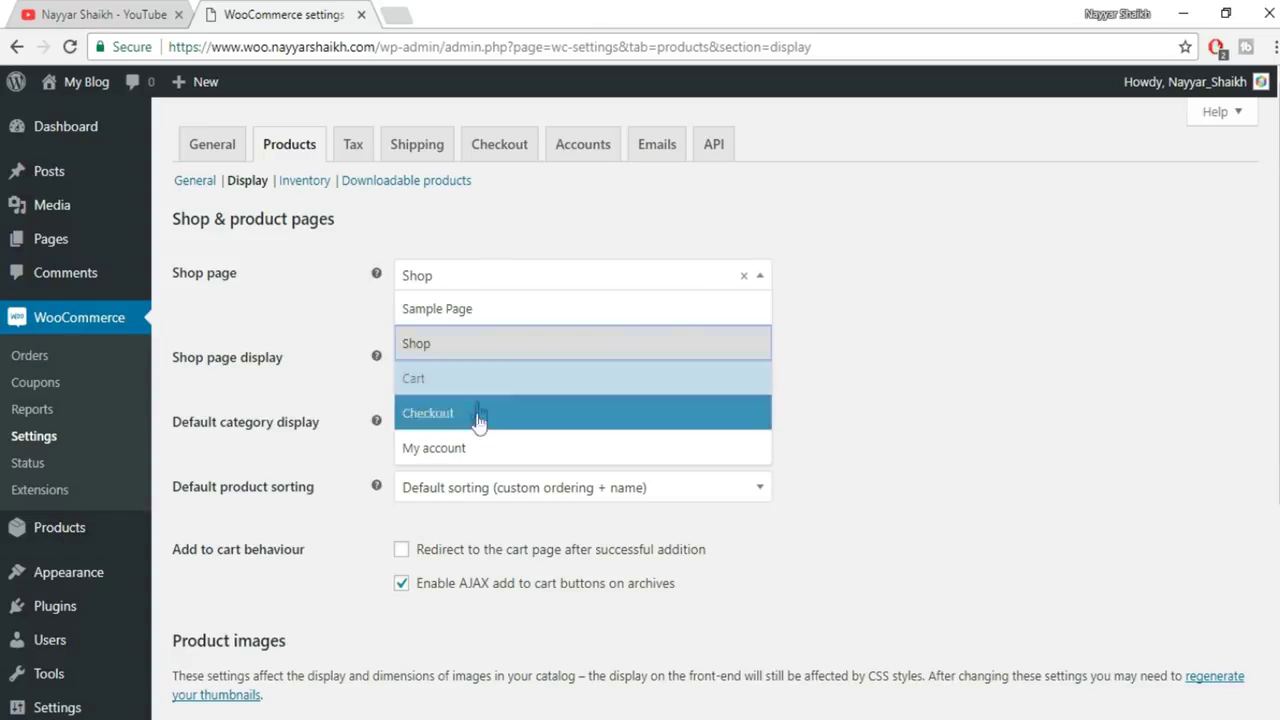
pyautogui.click(516, 352)
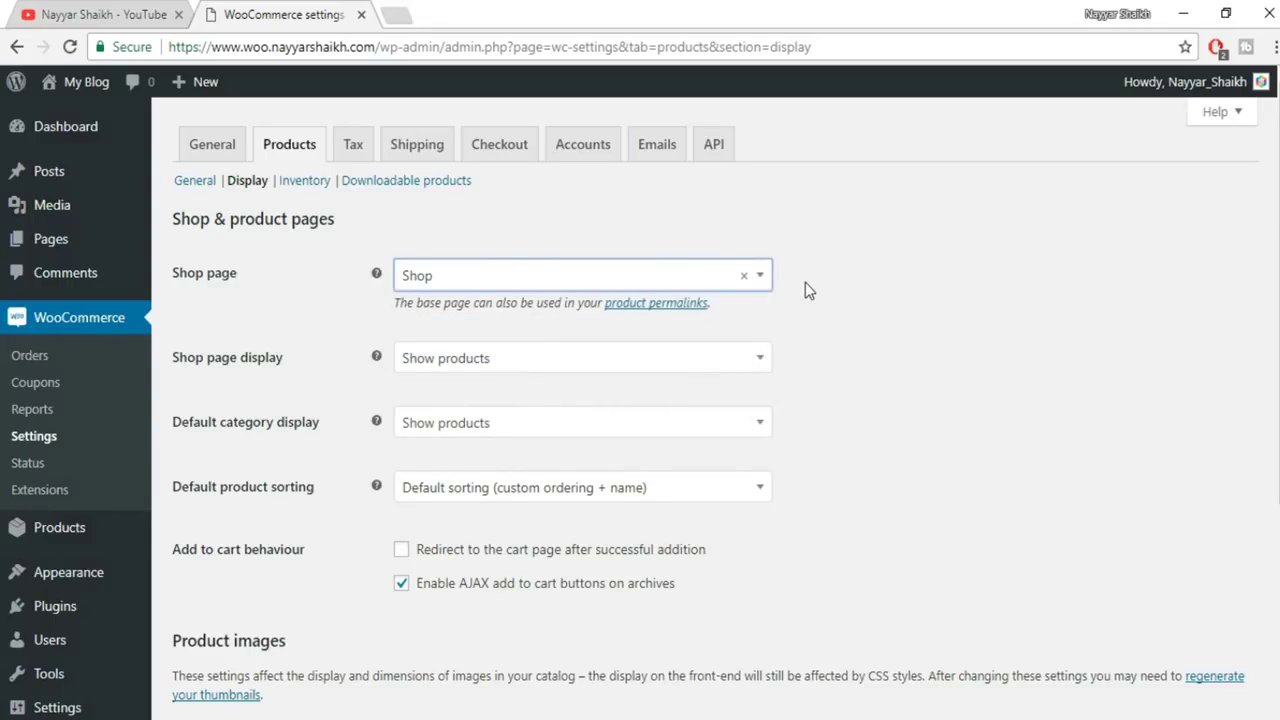
# Recheck the Shop page list and the shop page display choices, leaving both unchanged
pyautogui.click(628, 284)
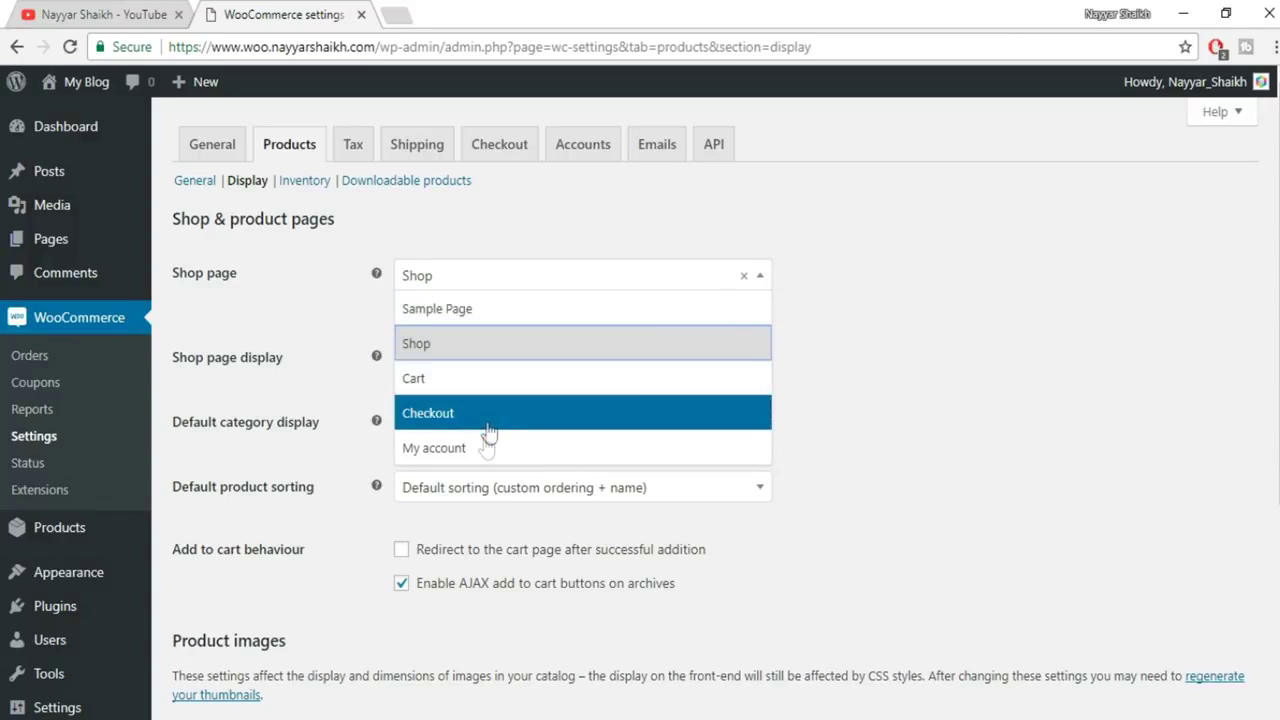
pyautogui.click(1029, 329)
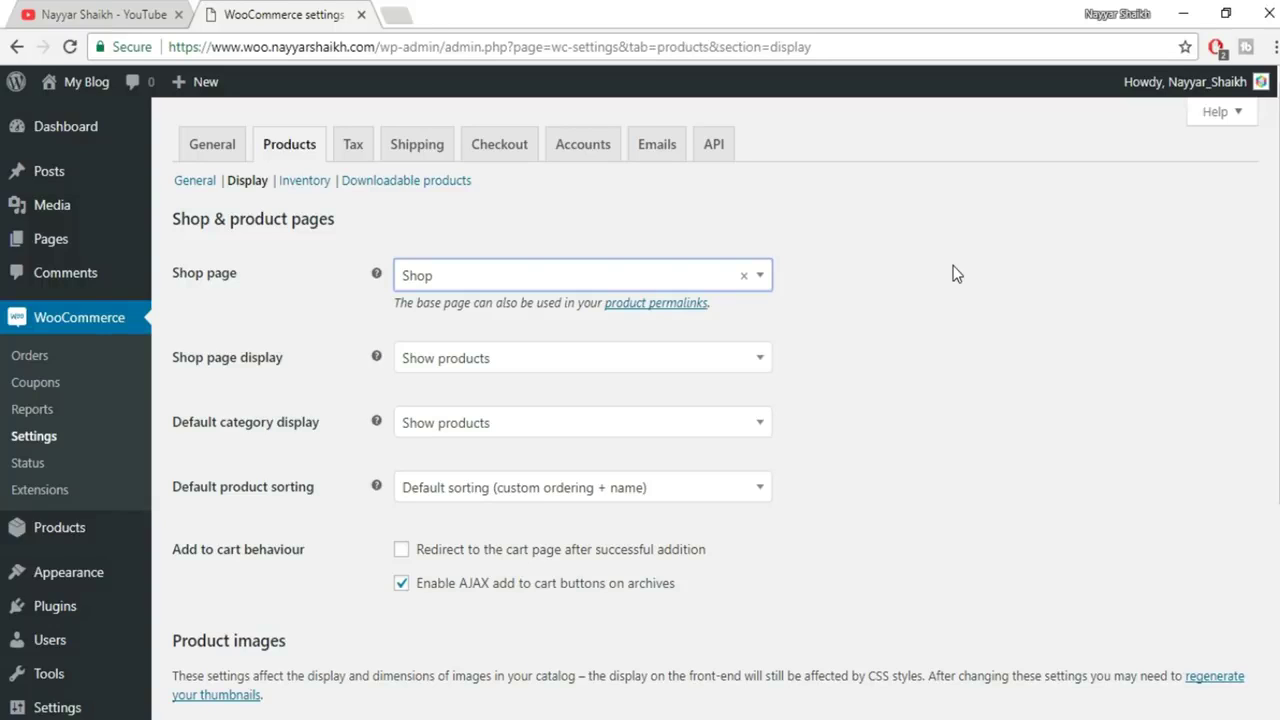
pyautogui.click(612, 280)
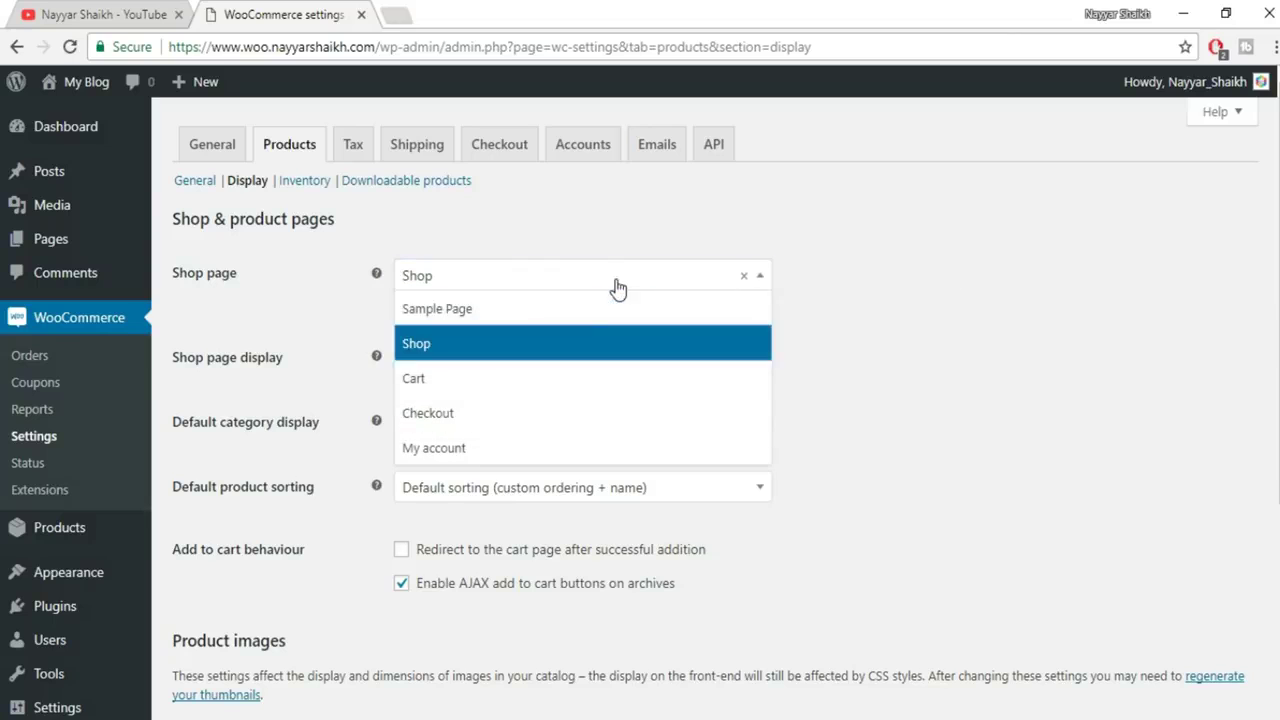
pyautogui.click(897, 354)
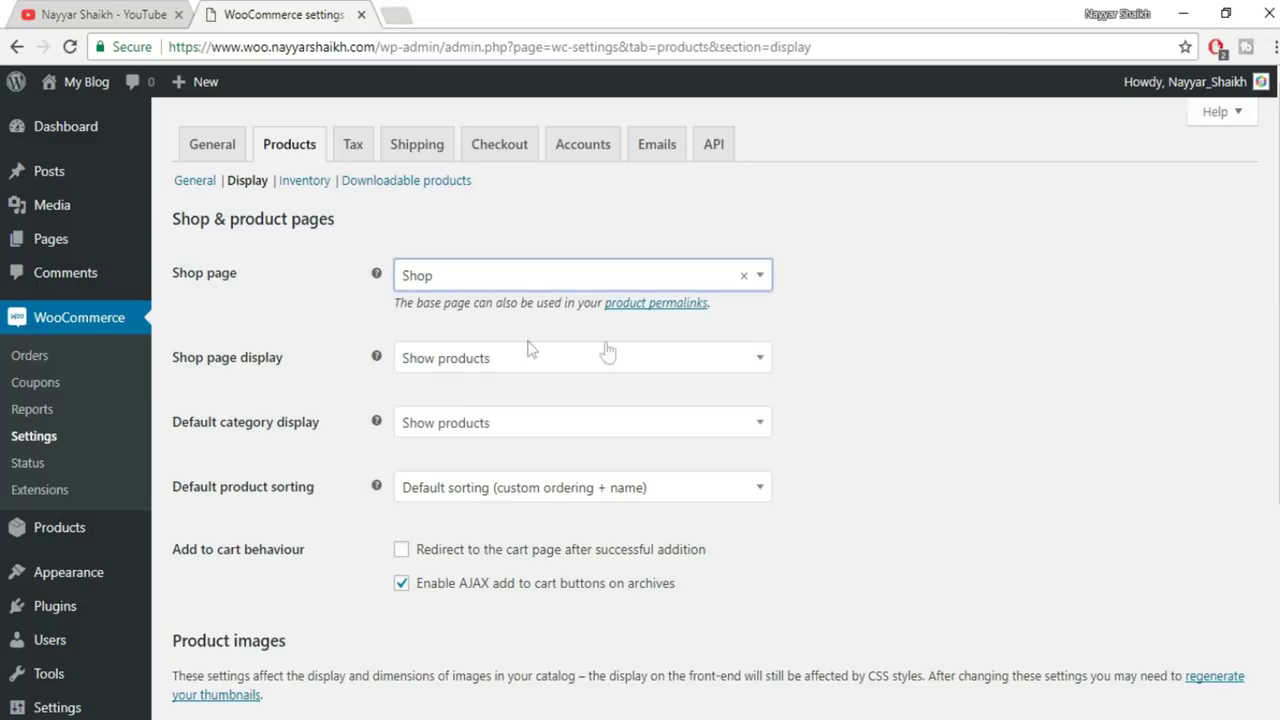
pyautogui.scroll(-2, 603, 349)
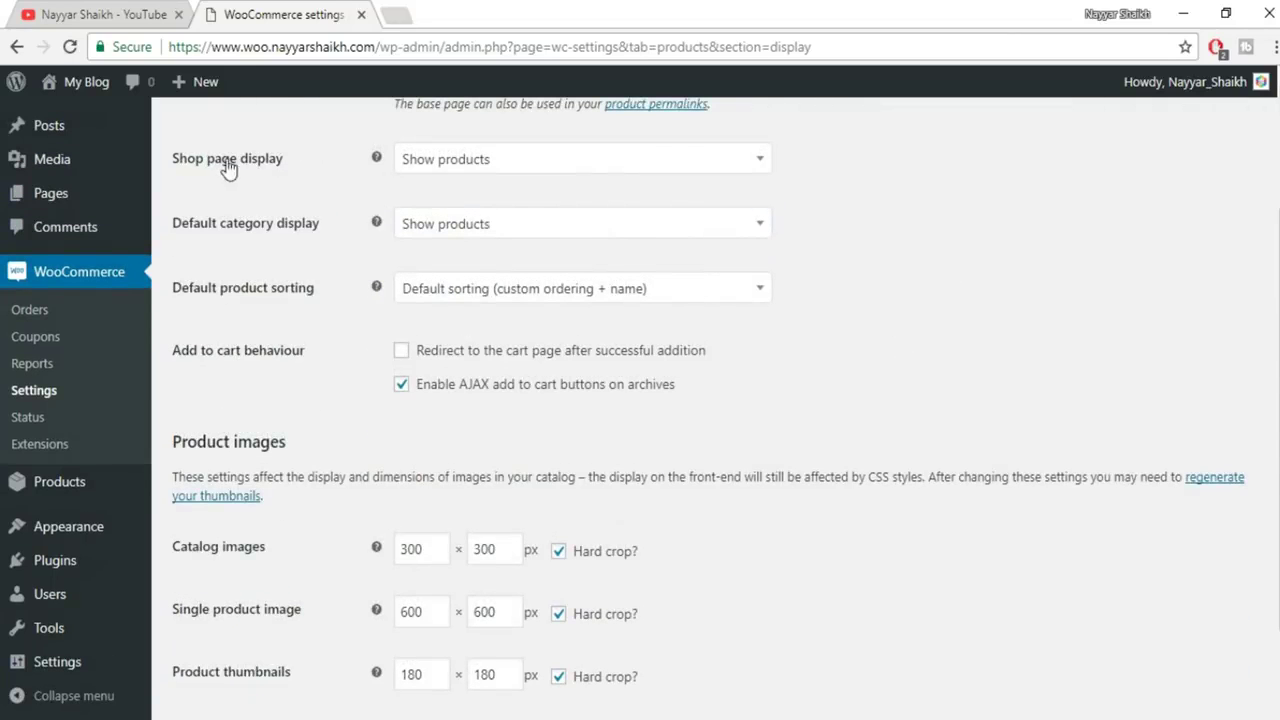
pyautogui.click(501, 177)
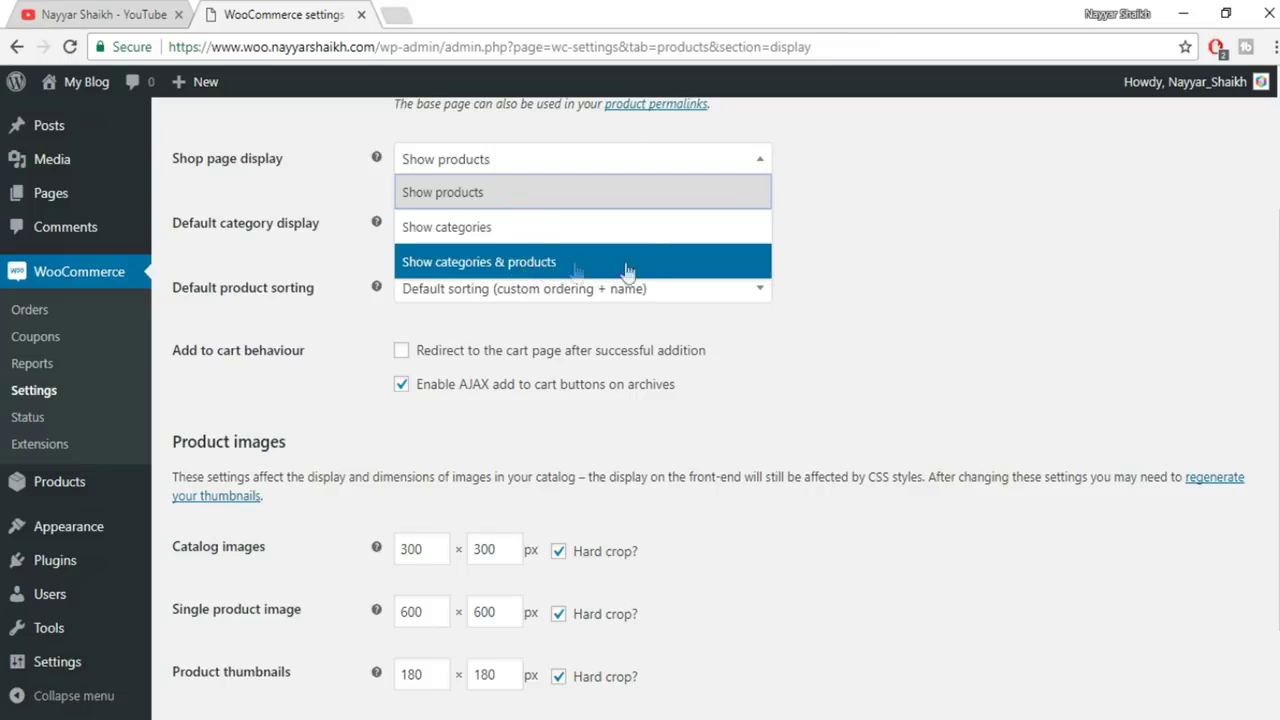
pyautogui.click(493, 203)
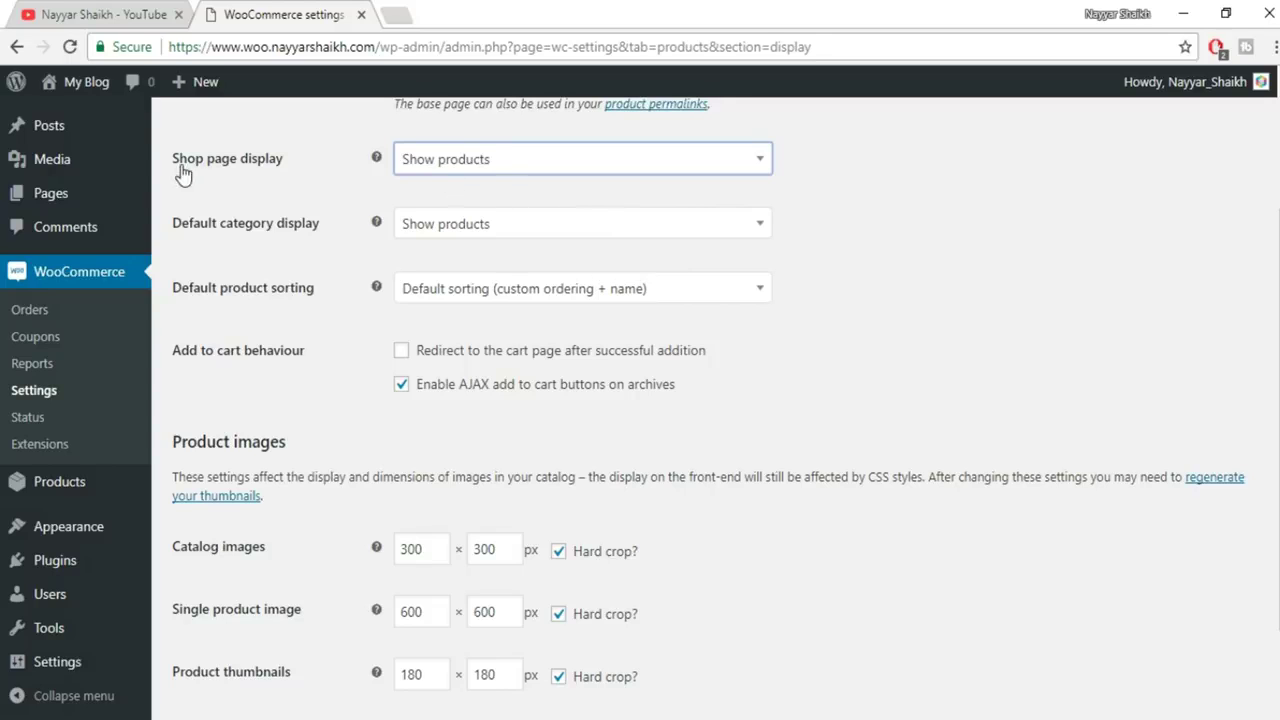
# Keep 'Show products' for the shop page and leave the default category display unchanged
pyautogui.click(551, 170)
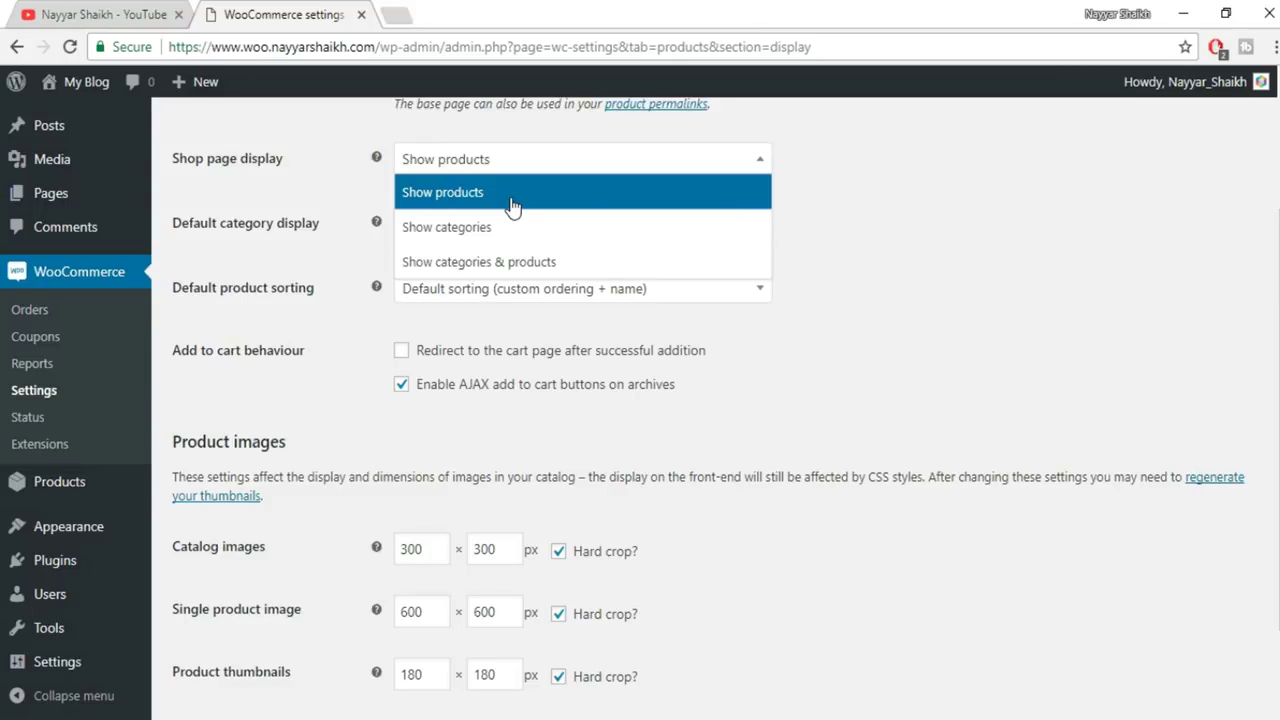
pyautogui.click(512, 193)
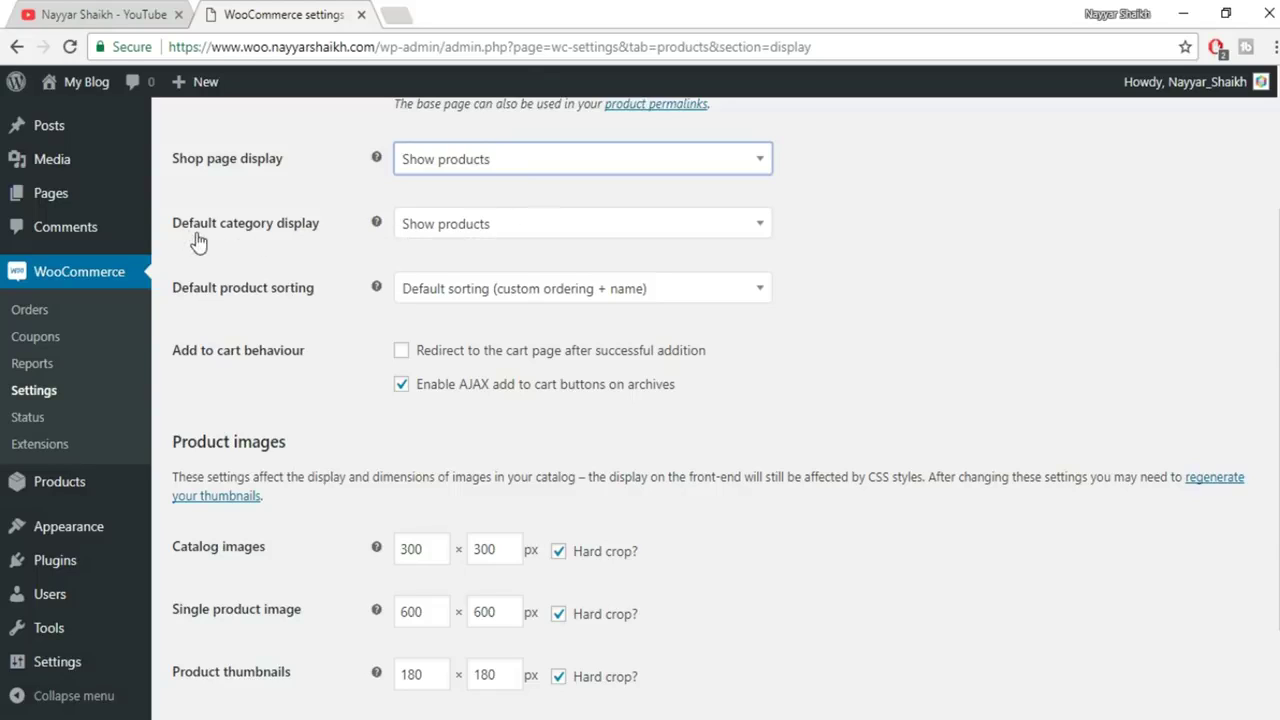
pyautogui.click(398, 236)
pyautogui.click(517, 272)
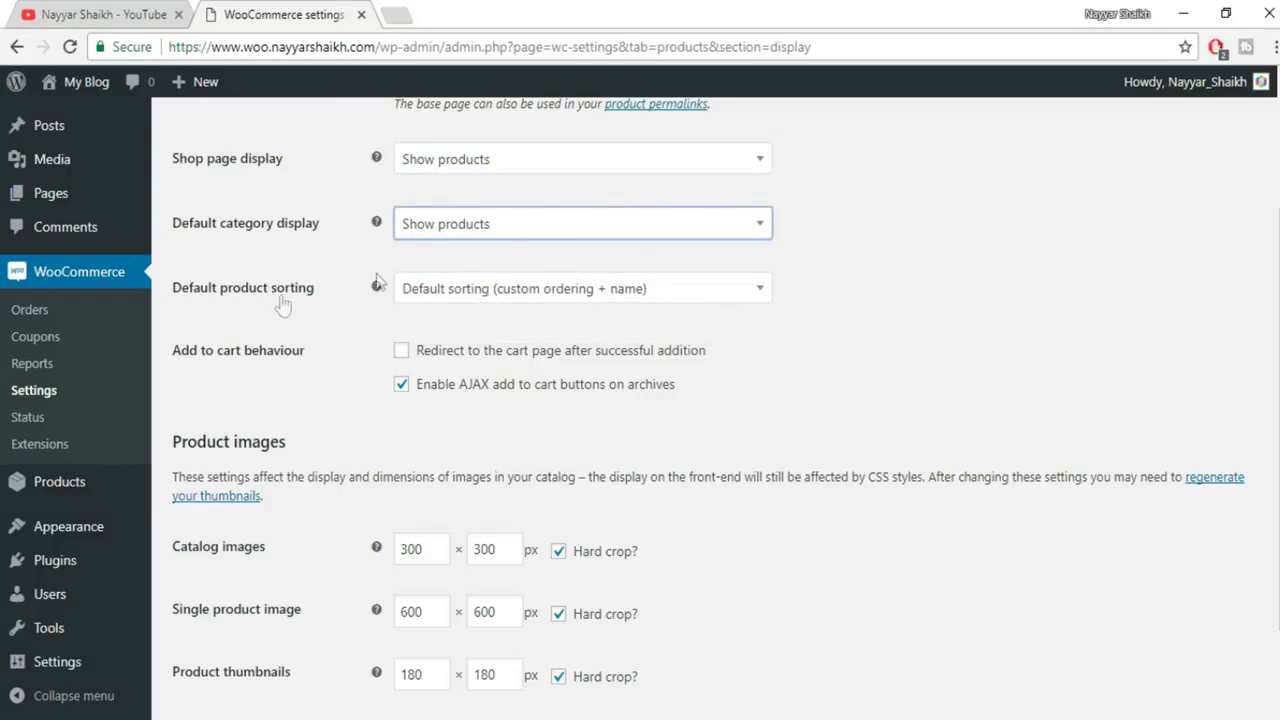
pyautogui.click(530, 292)
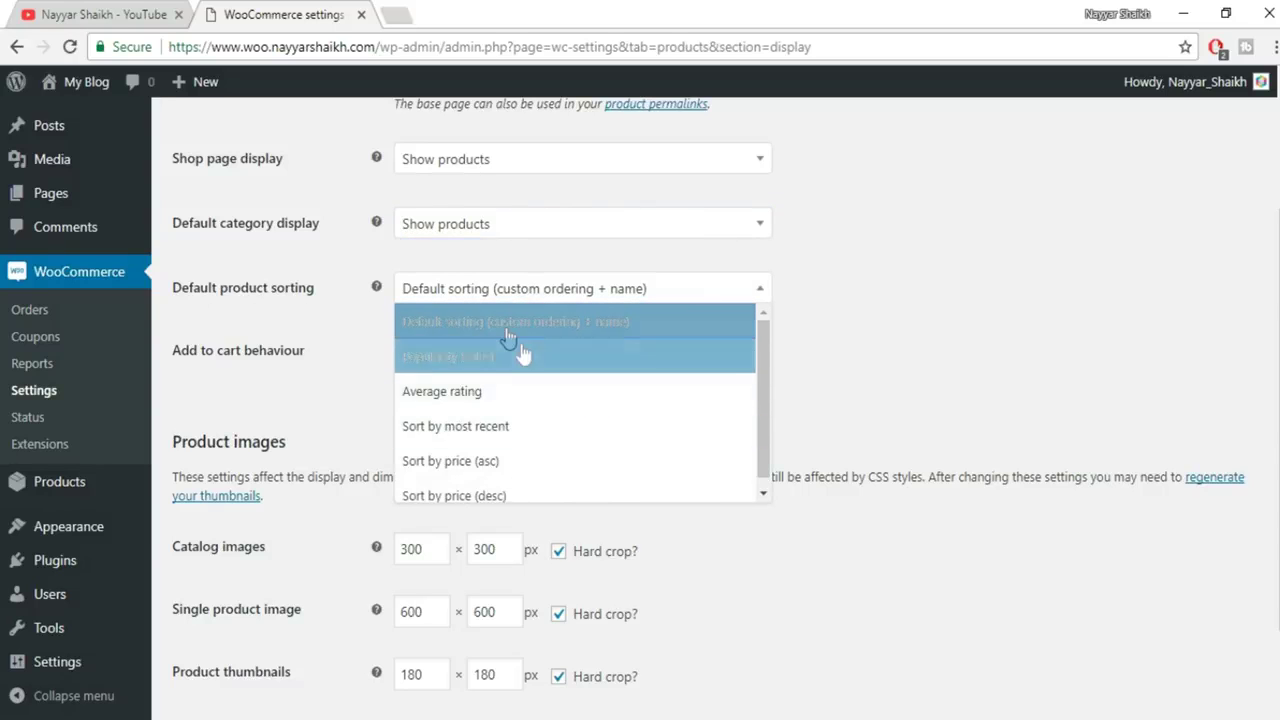
pyautogui.click(951, 287)
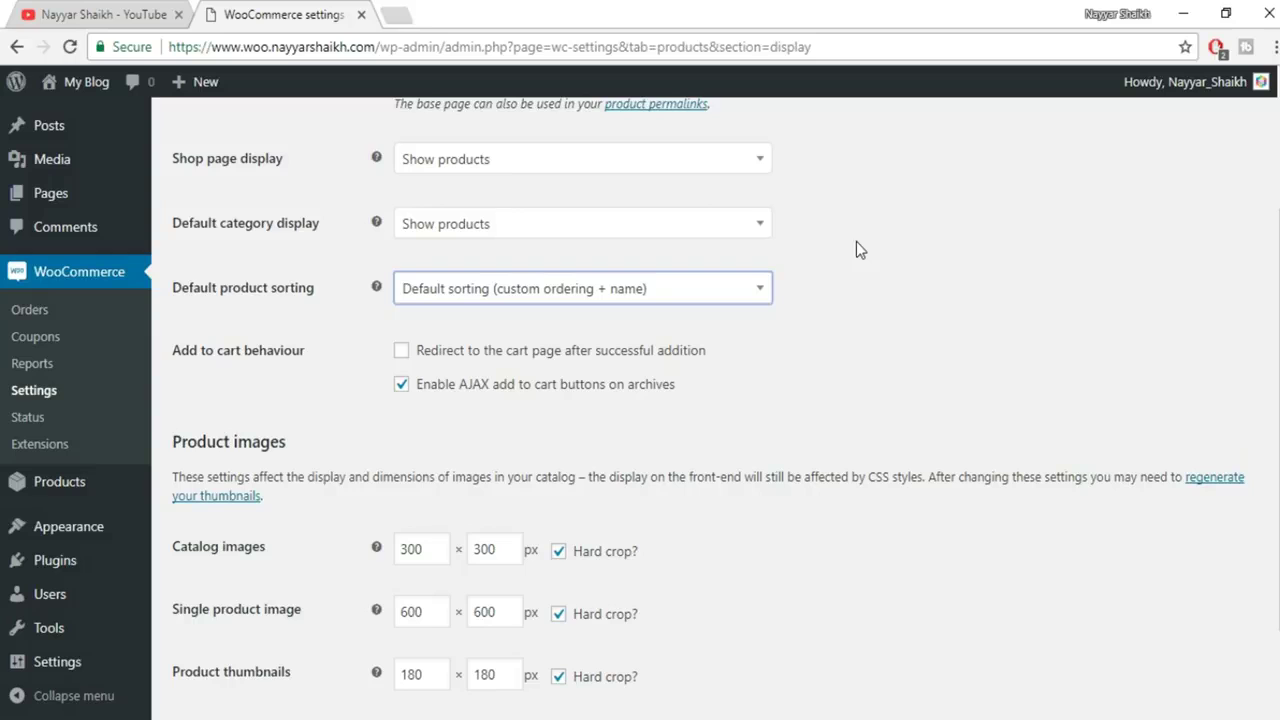
# Set default product sorting to Popularity (sales) and save the display settings
pyautogui.click(657, 297)
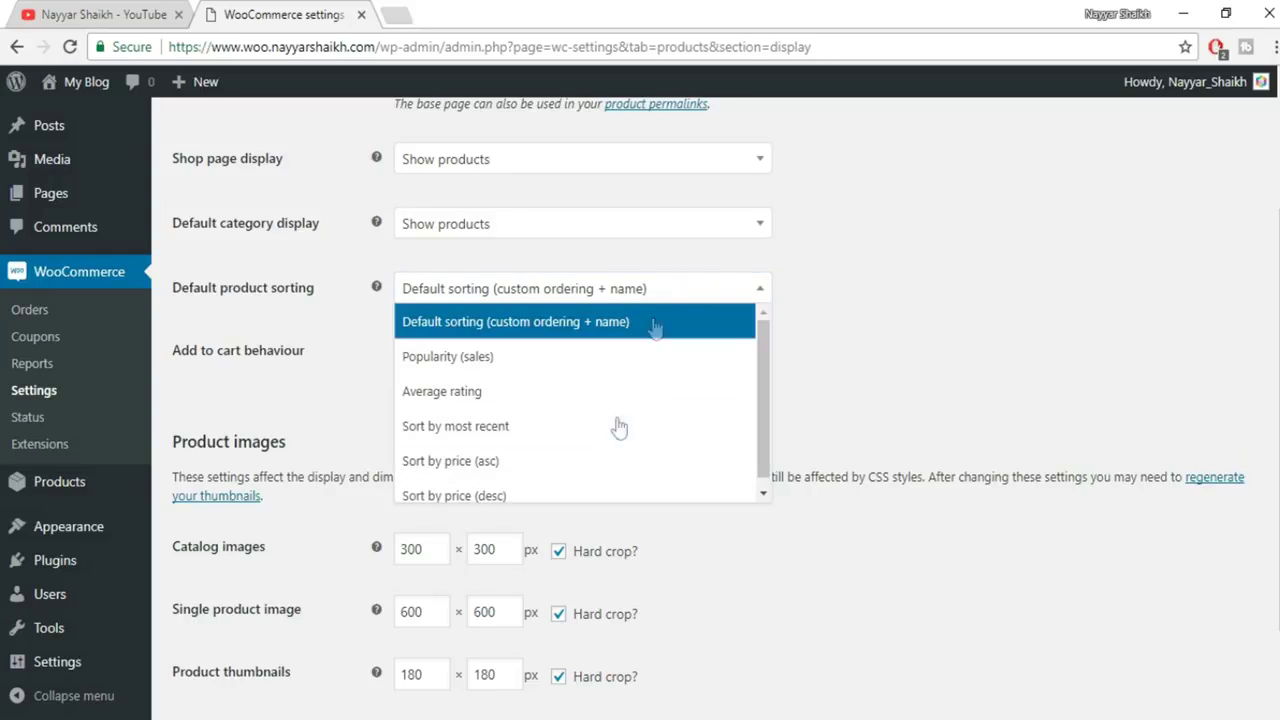
pyautogui.click(951, 324)
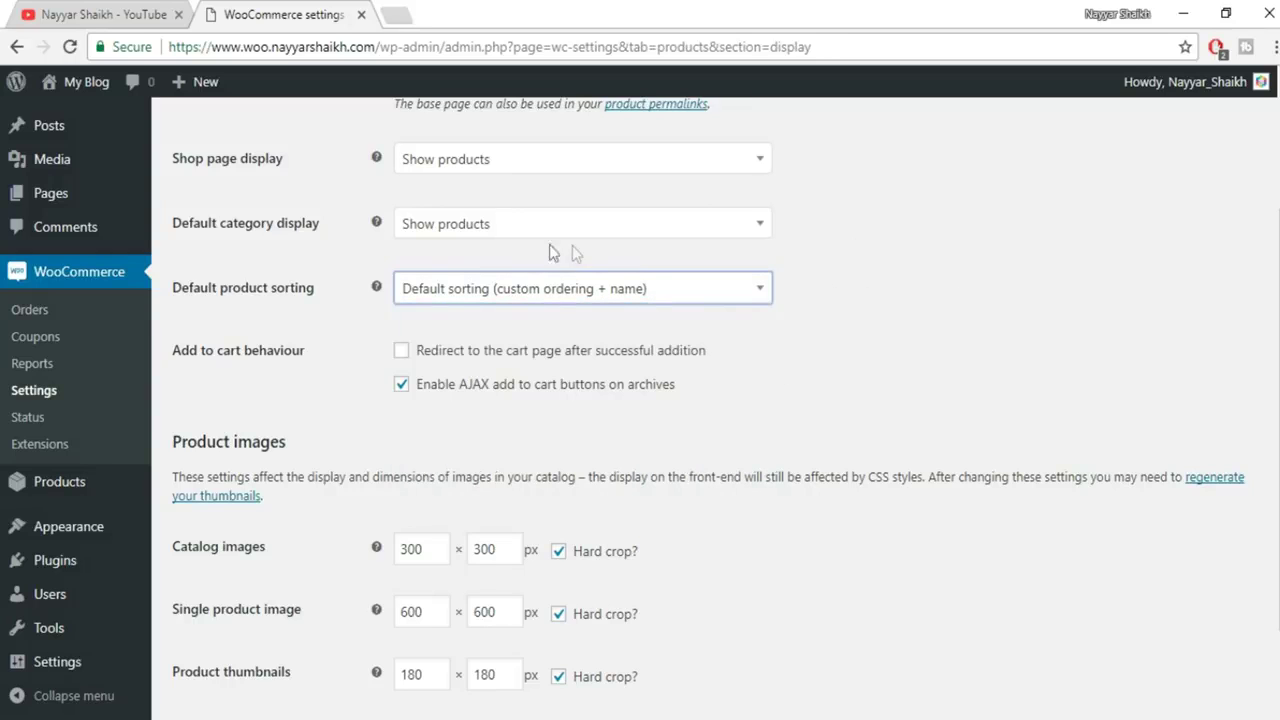
pyautogui.click(545, 295)
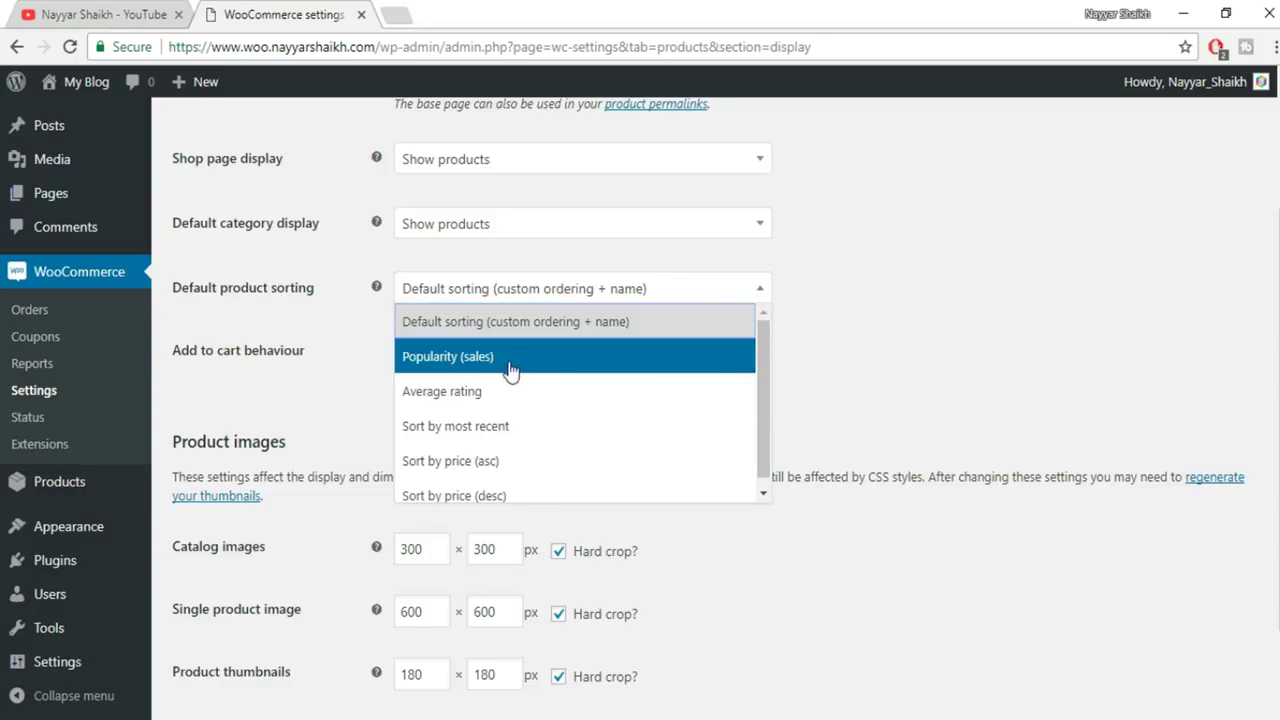
pyautogui.click(466, 366)
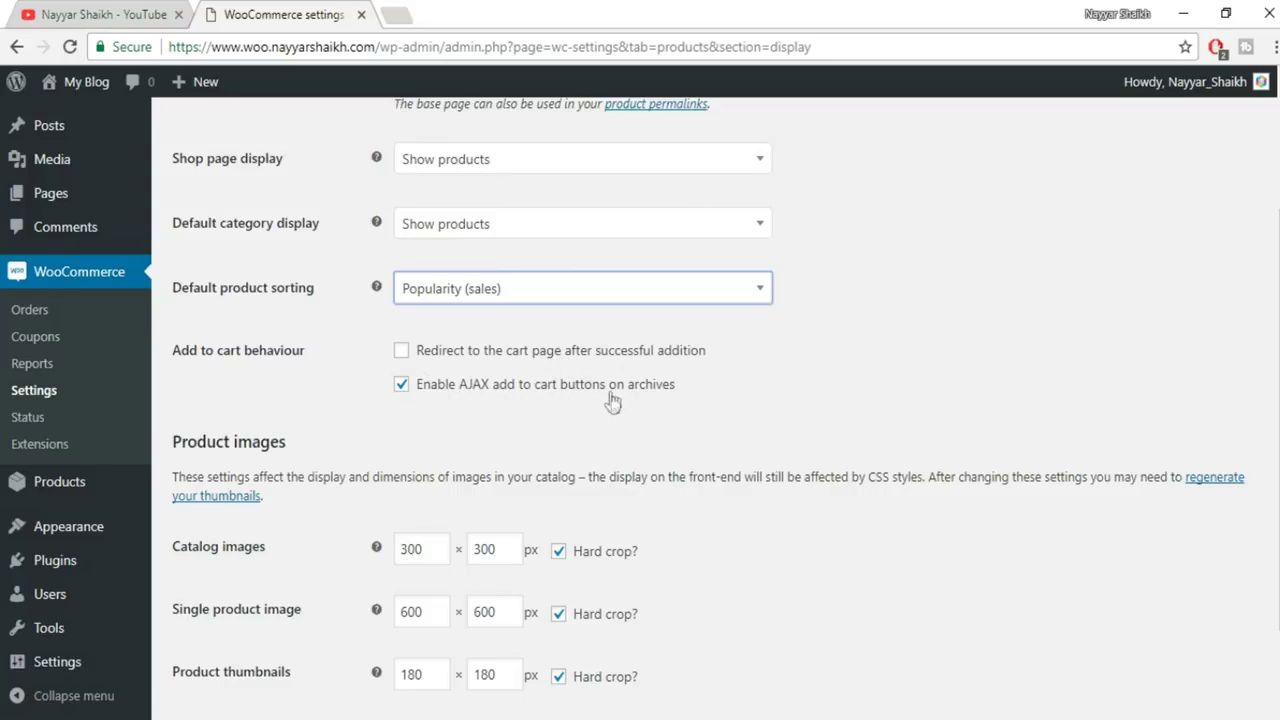
pyautogui.scroll(-3, 815, 392)
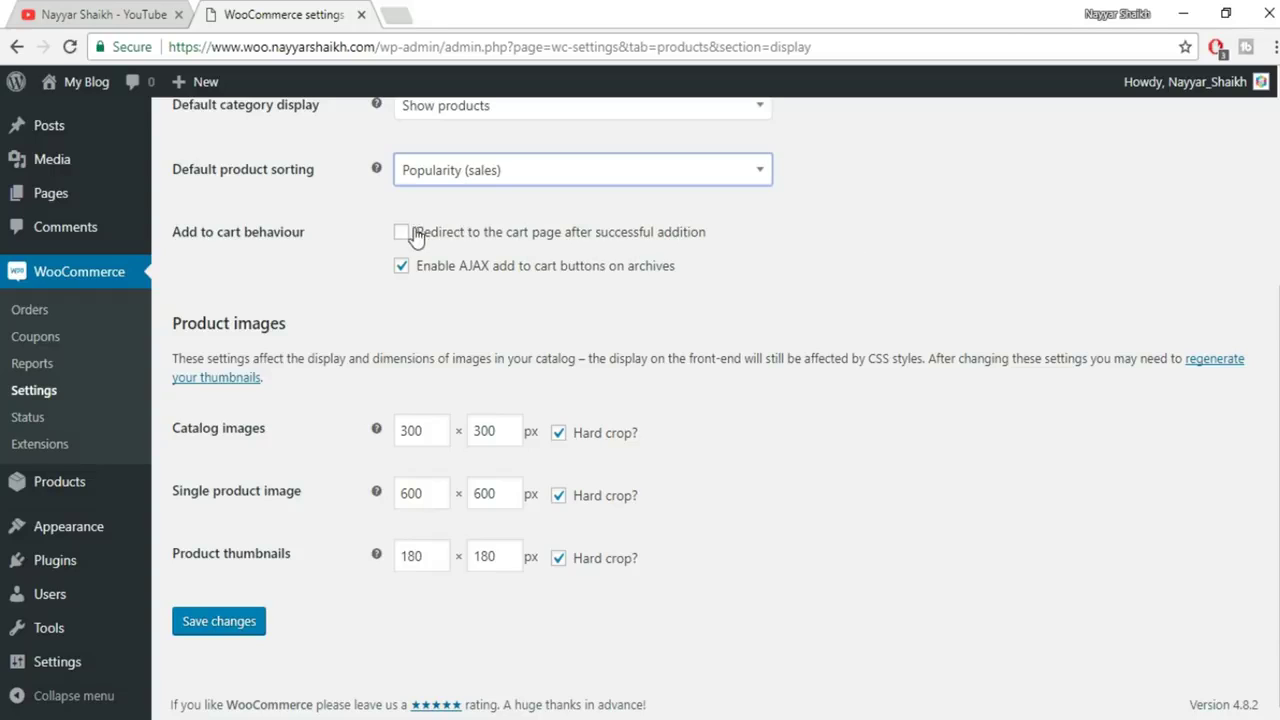
pyautogui.click(243, 621)
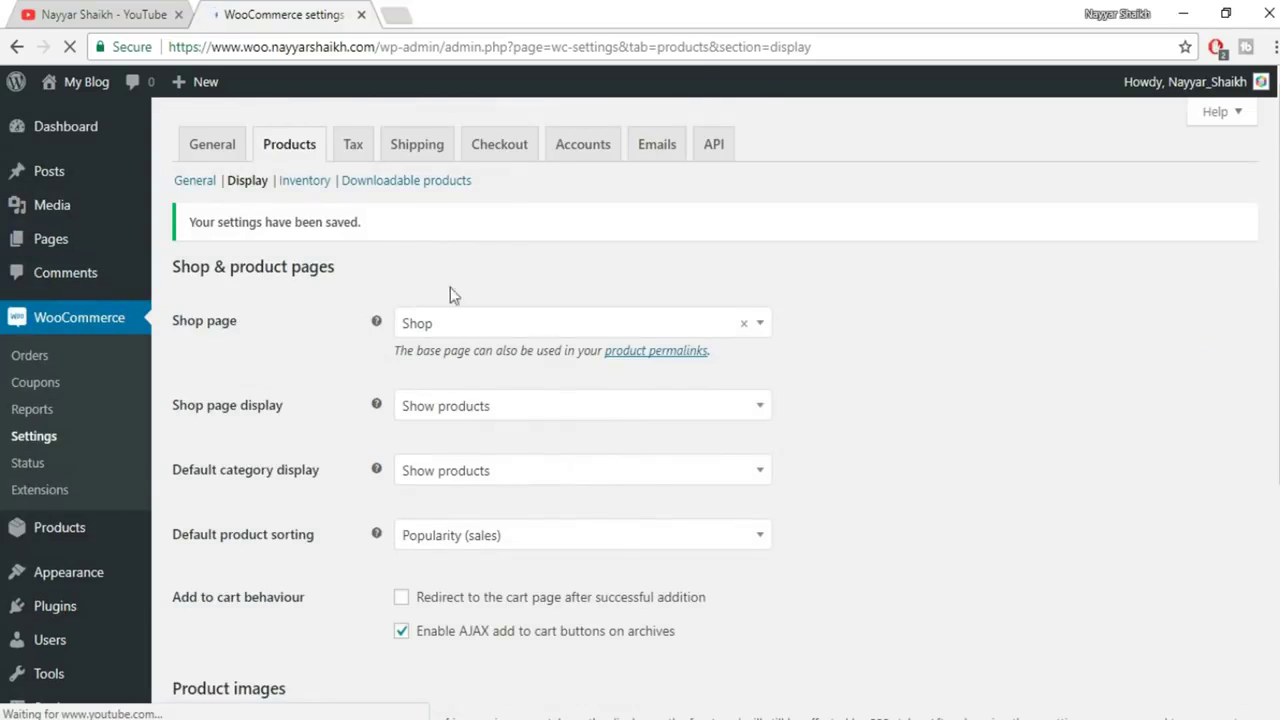
# In the Inventory settings, toggle stock management off and back on, leaving it enabled
pyautogui.click(307, 184)
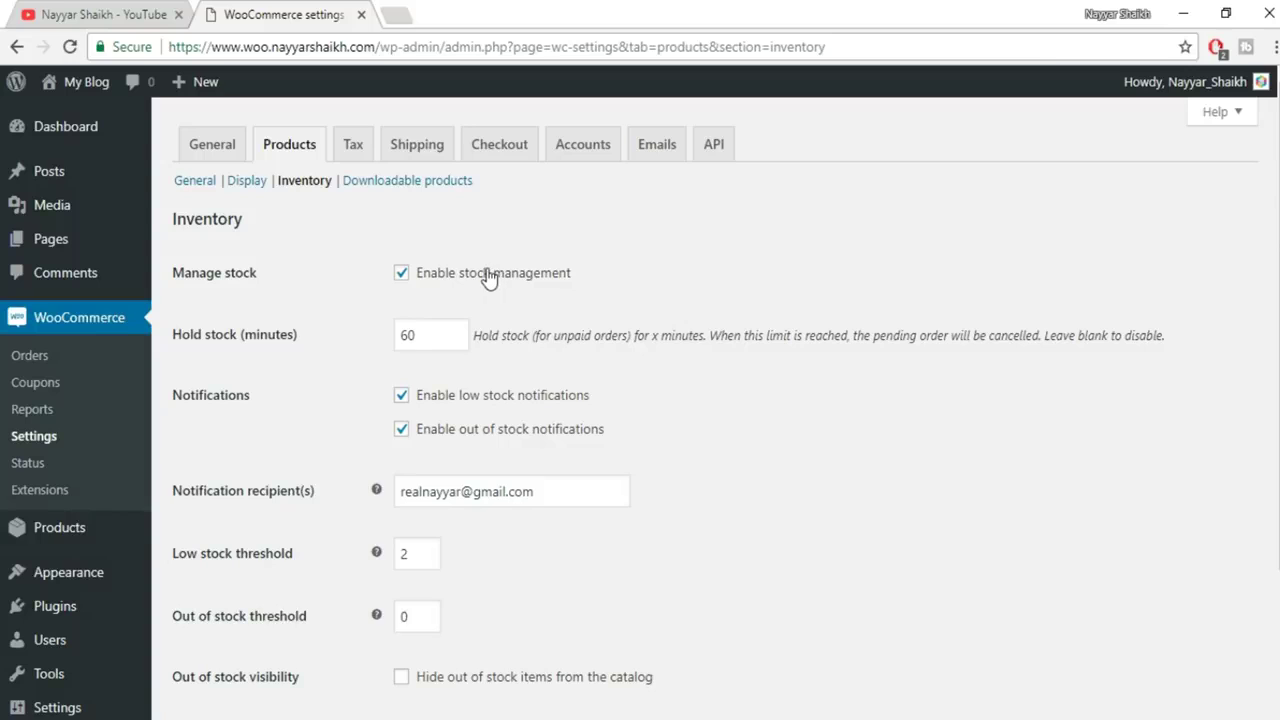
pyautogui.click(445, 275)
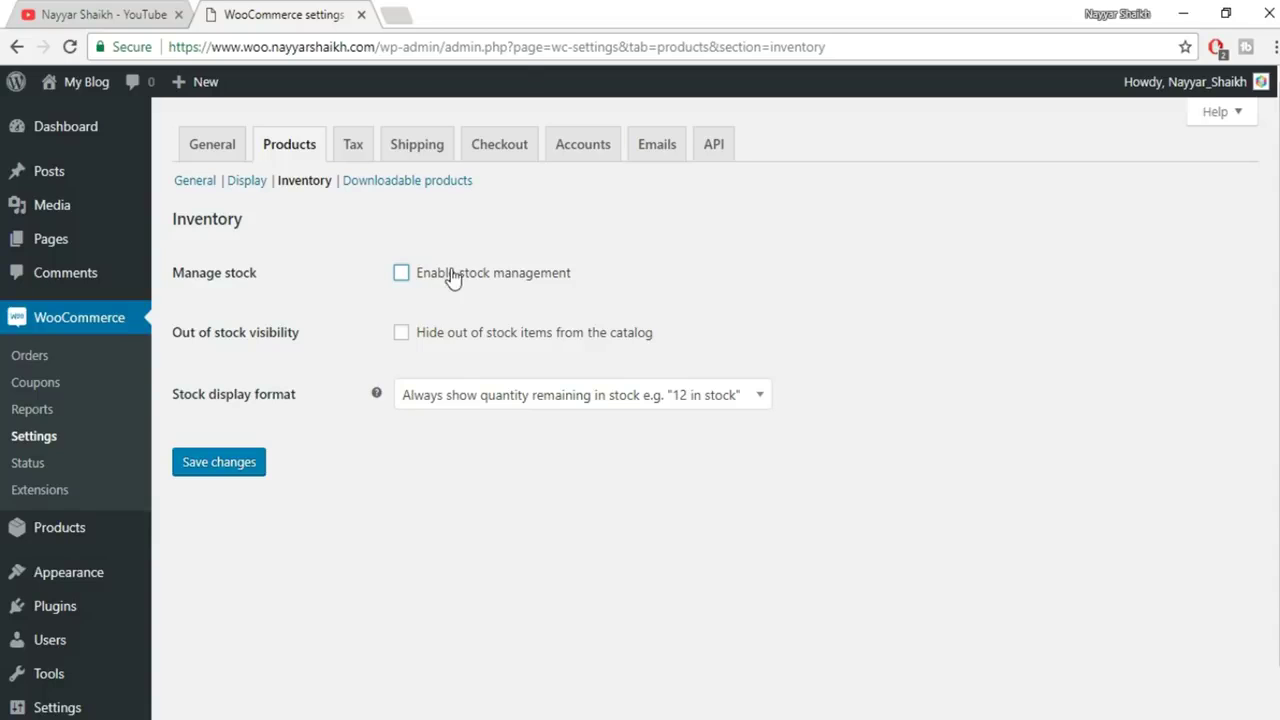
pyautogui.click(449, 282)
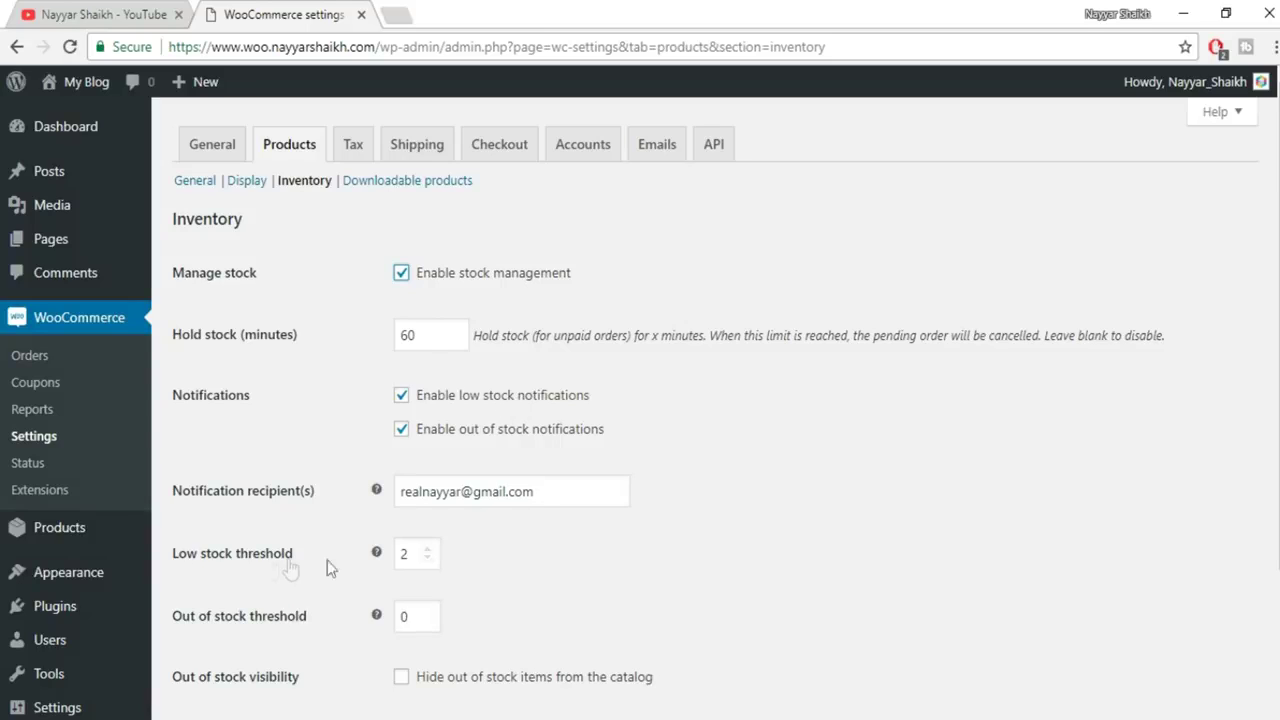
# Raise the low stock threshold to 10
pyautogui.doubleClick(404, 556)
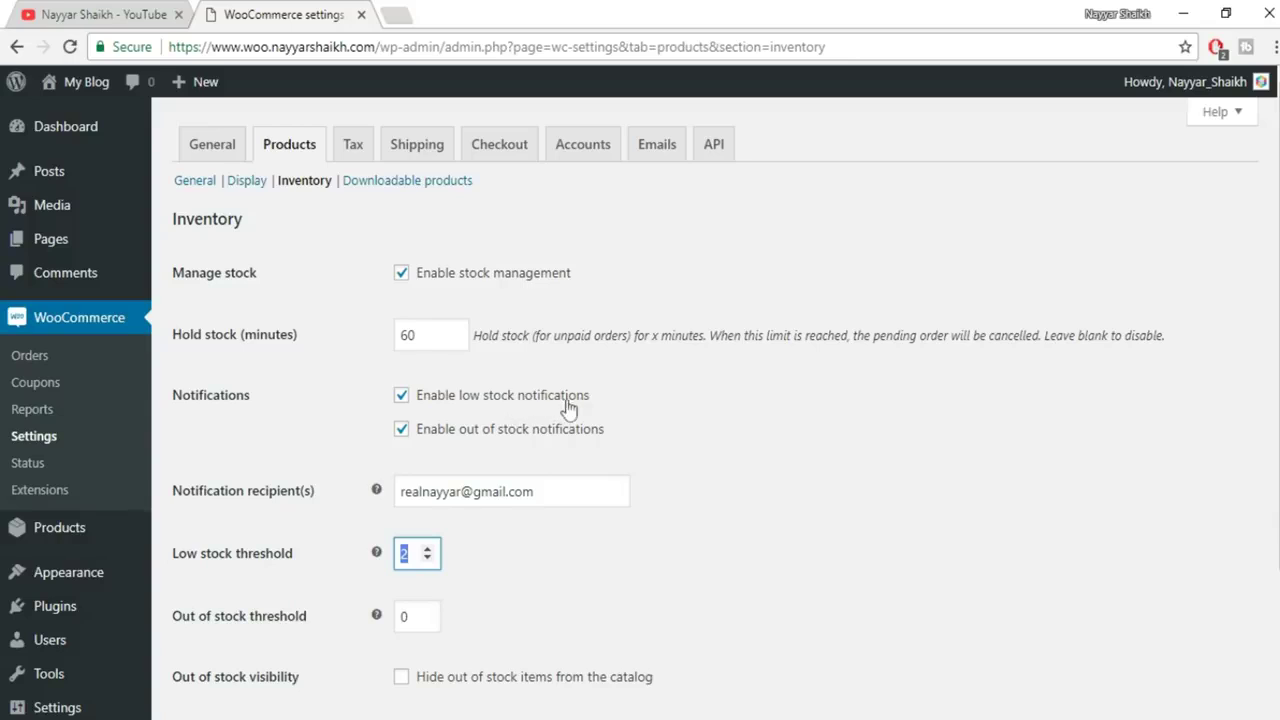
pyautogui.moveTo(563, 489); pyautogui.dragTo(376, 484)
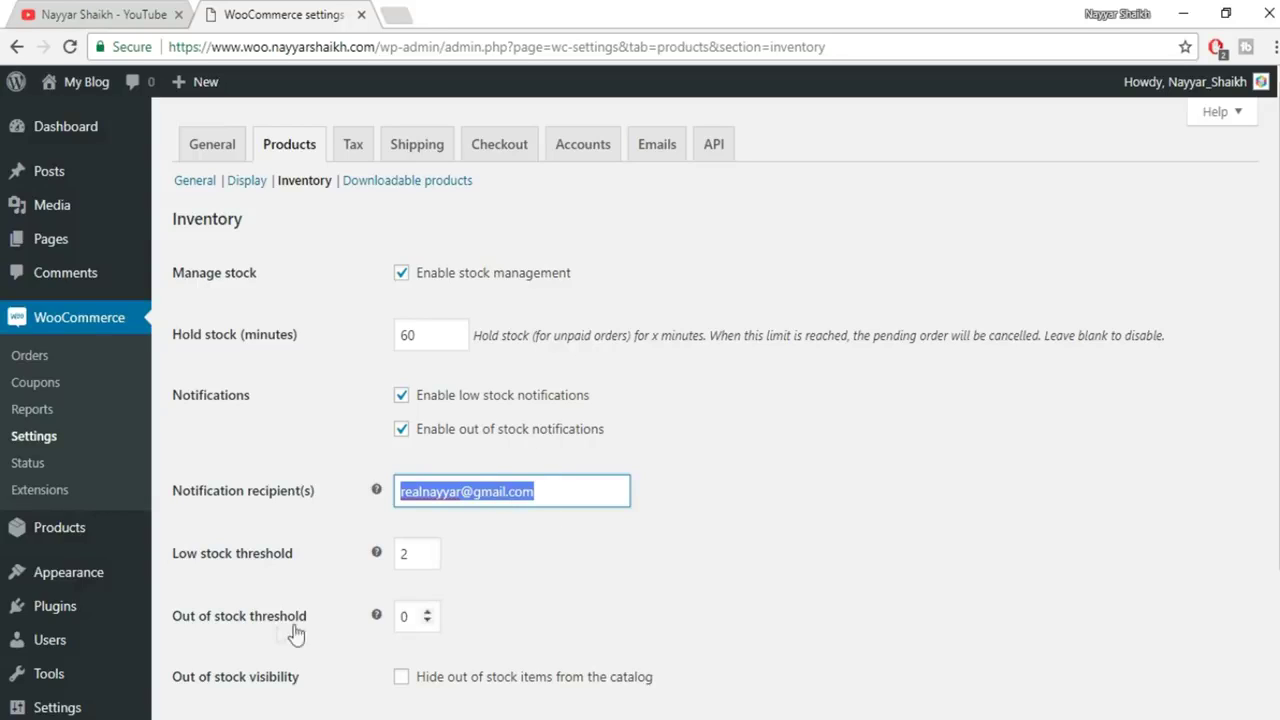
pyautogui.doubleClick(427, 549)
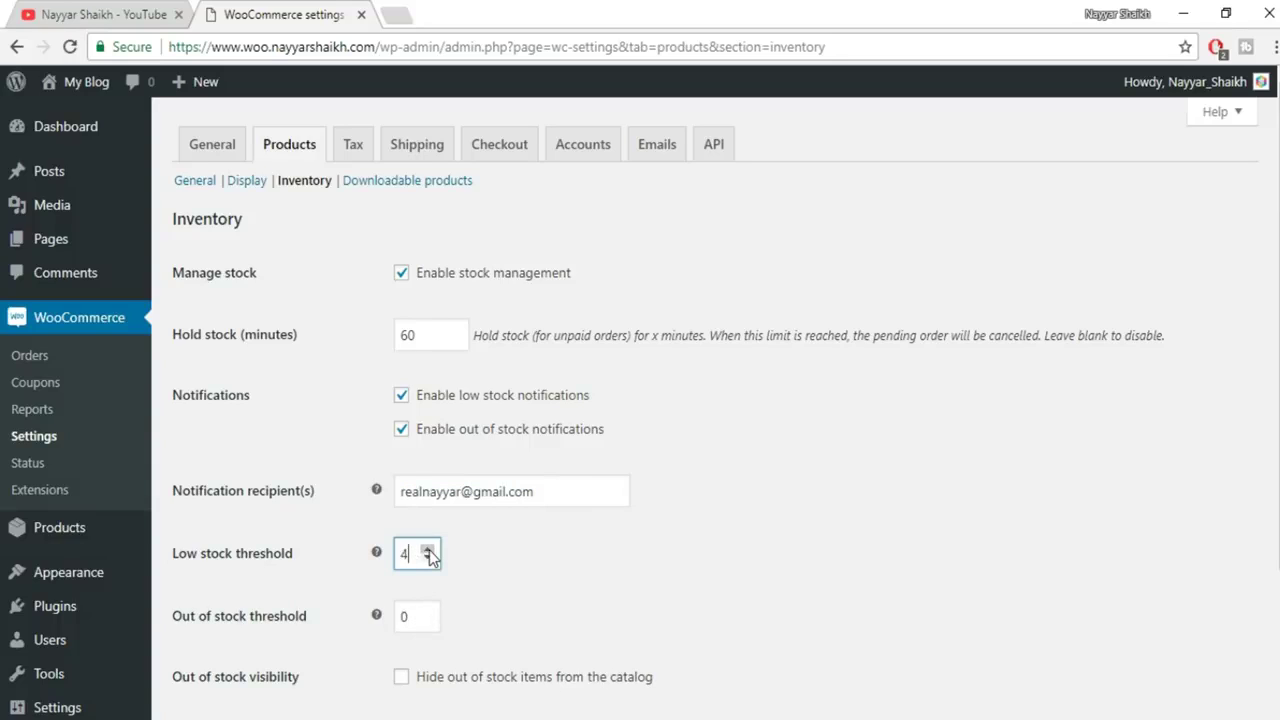
pyautogui.click(428, 549)
# Hide out-of-stock items from the catalog and save the inventory settings
pyautogui.scroll(-1, 652, 578)
pyautogui.scroll(-1, 613, 538)
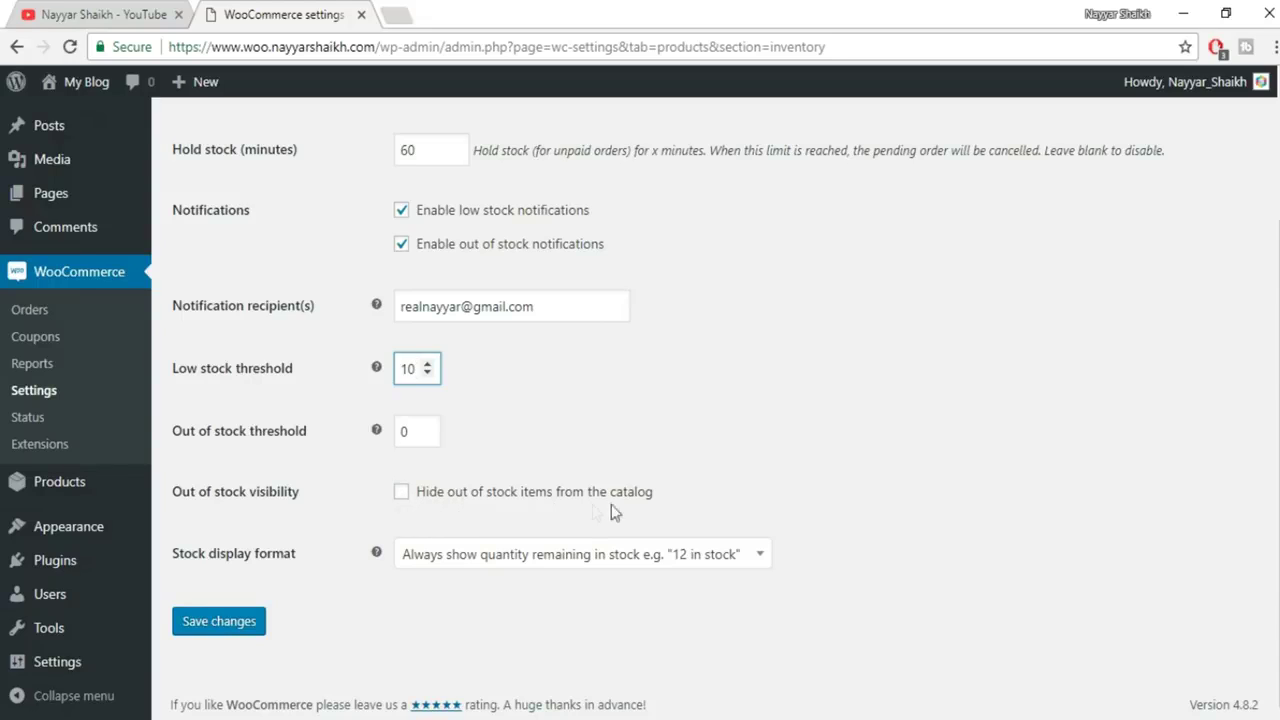
pyautogui.click(401, 495)
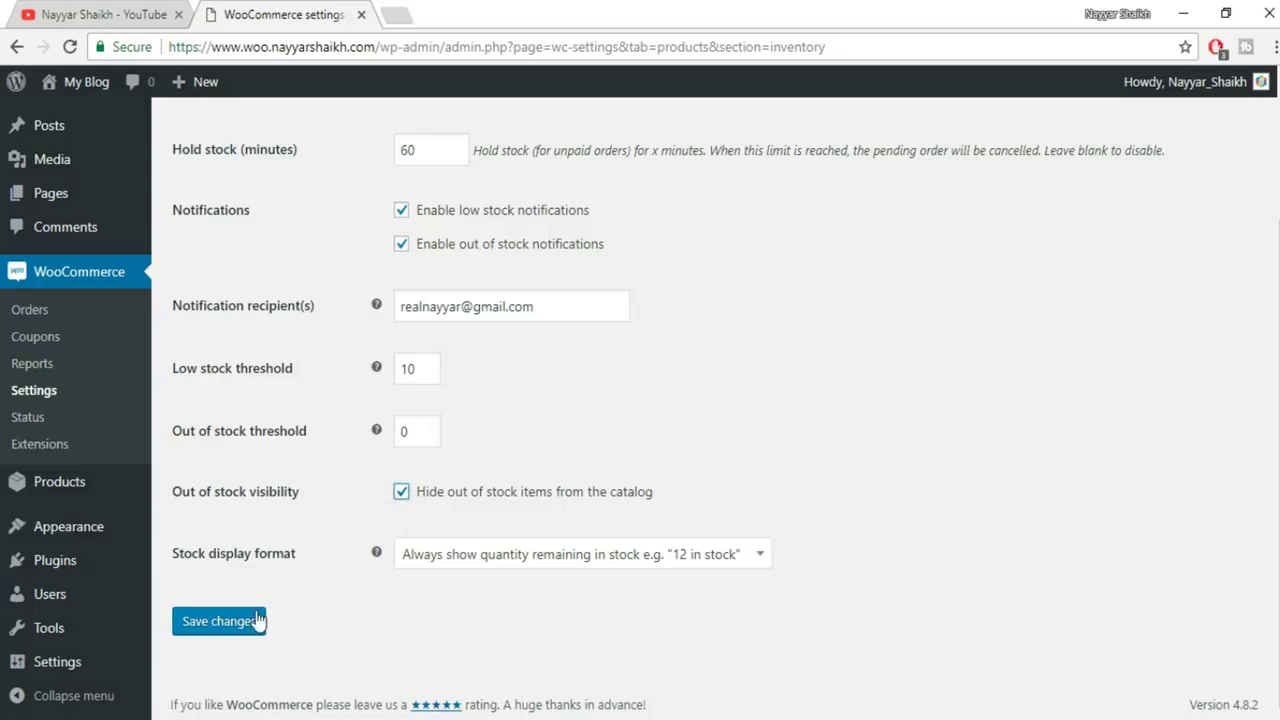
pyautogui.click(240, 625)
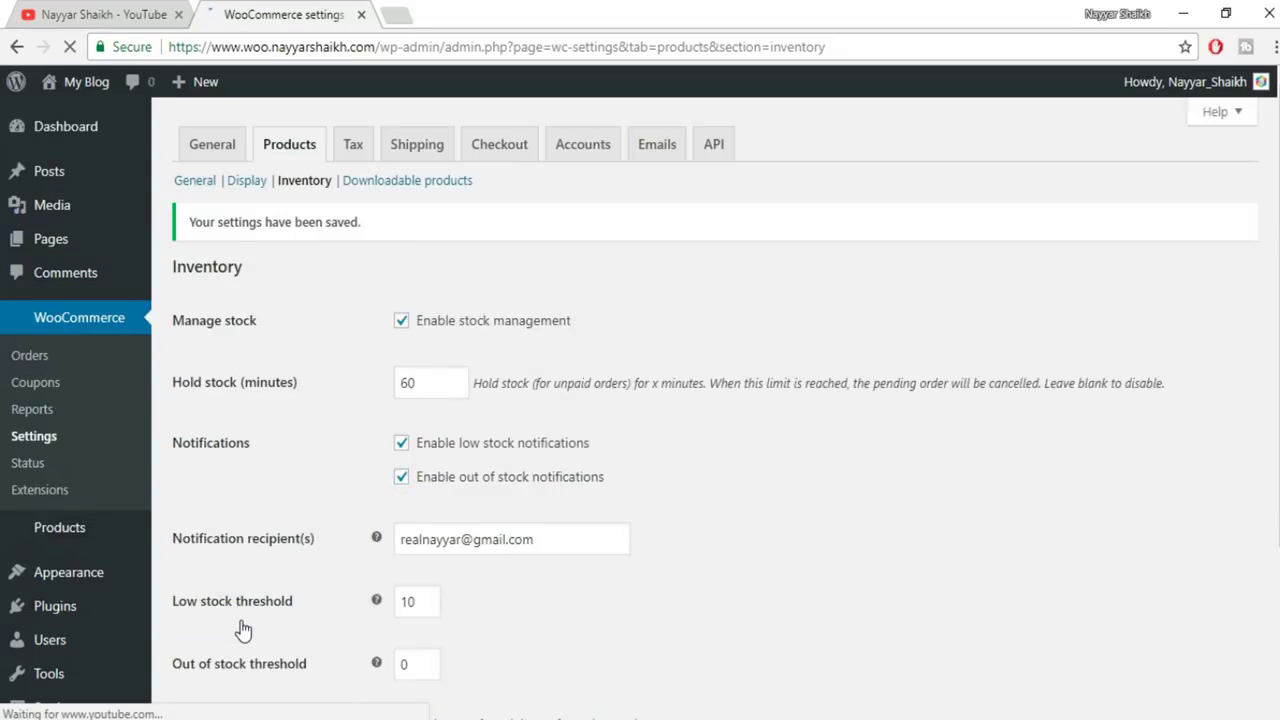
# In the Downloadable products settings, keep Force downloads as the file download method
pyautogui.click(422, 186)
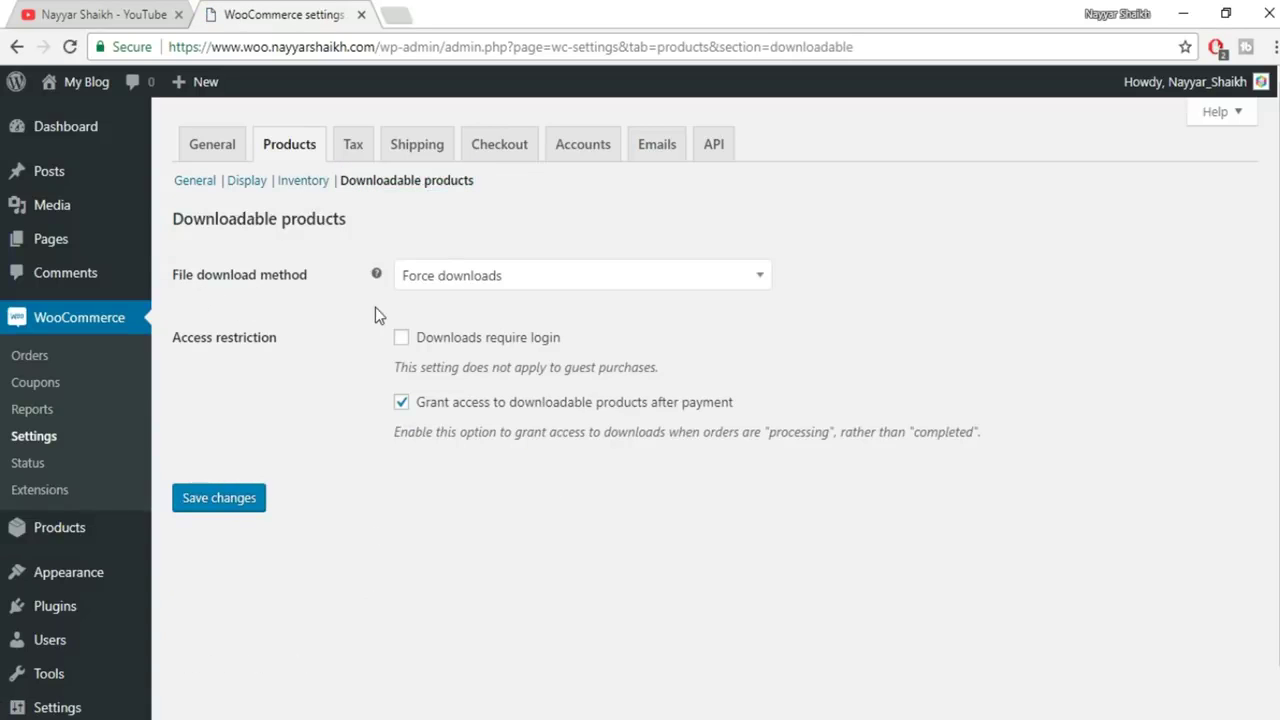
pyautogui.click(494, 285)
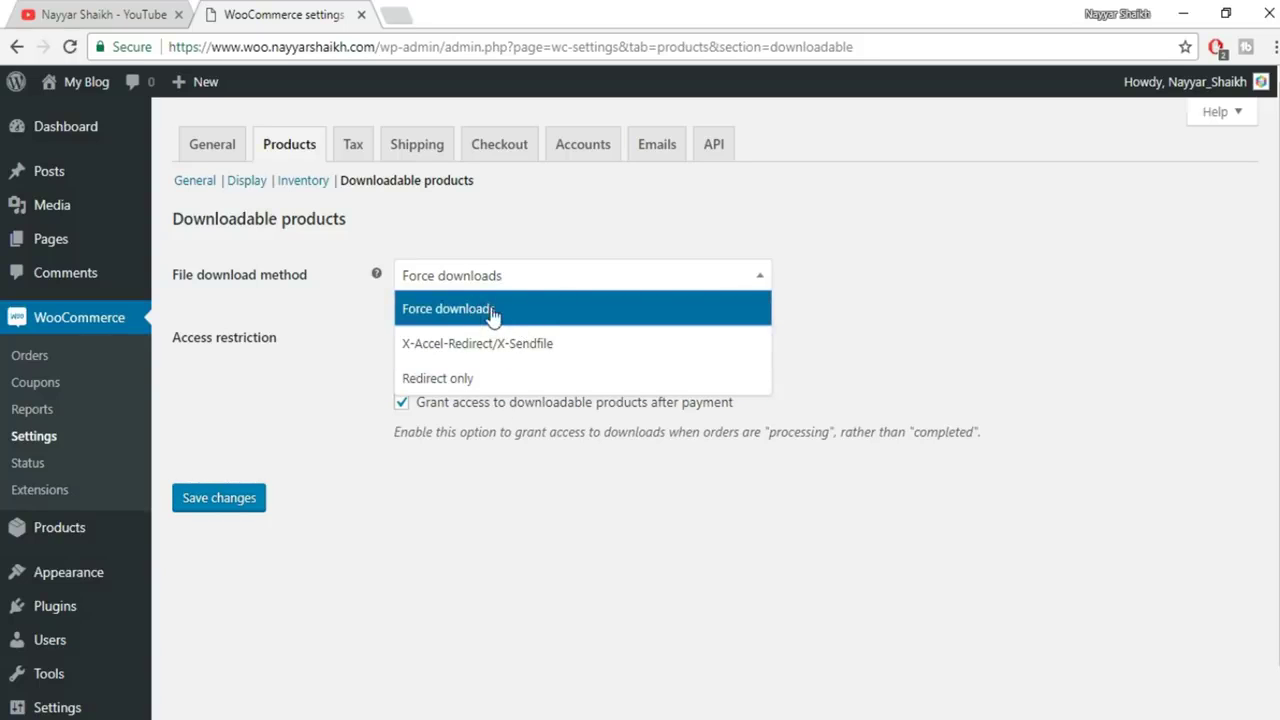
pyautogui.click(506, 313)
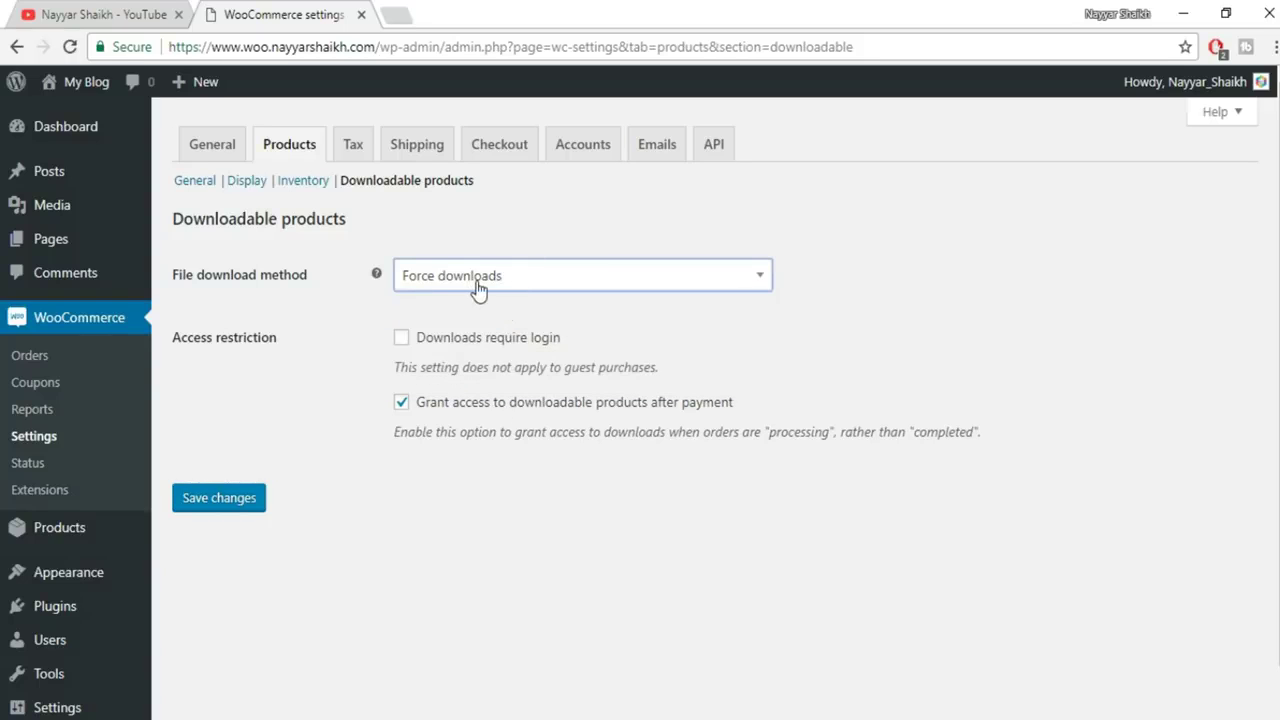
pyautogui.click(477, 287)
pyautogui.click(474, 321)
# Require login for downloads and save the downloadable products settings
pyautogui.click(401, 340)
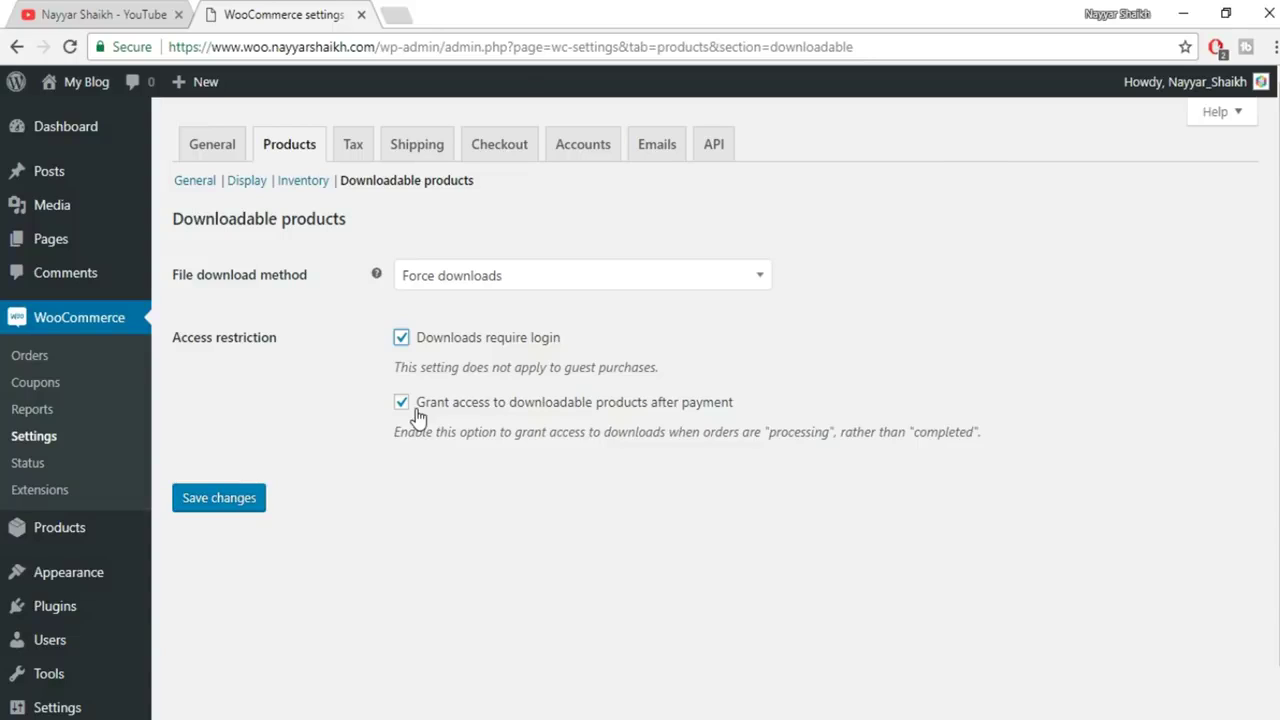
pyautogui.click(223, 503)
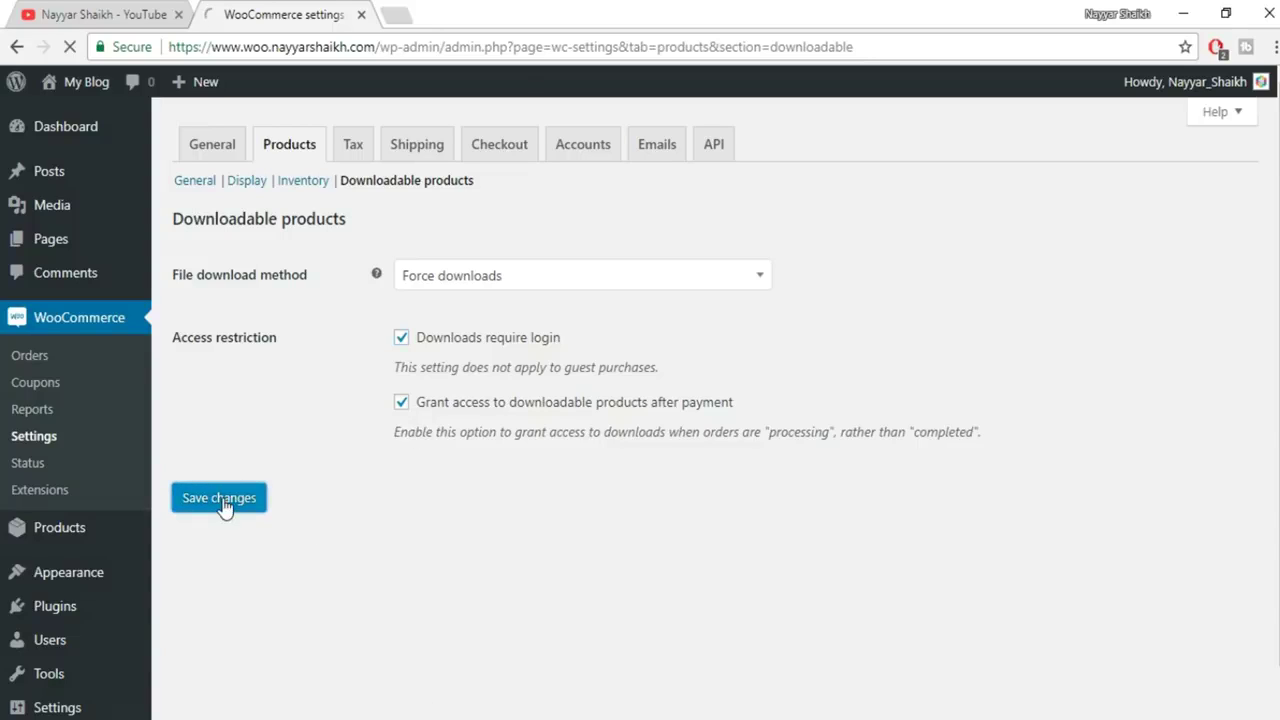
pyautogui.click(354, 145)
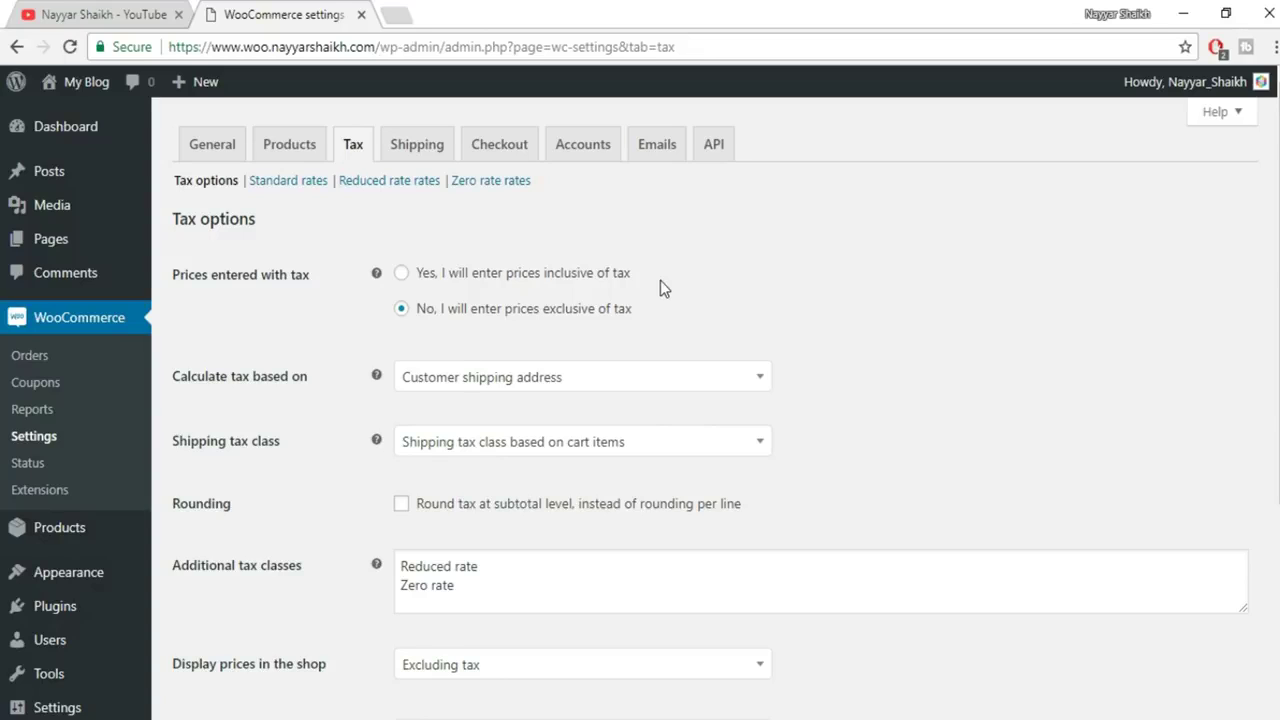
# Keep prices exclusive of tax, base tax on customer billing address, shipping tax class on cart items
pyautogui.click(528, 285)
pyautogui.click(548, 314)
pyautogui.click(541, 379)
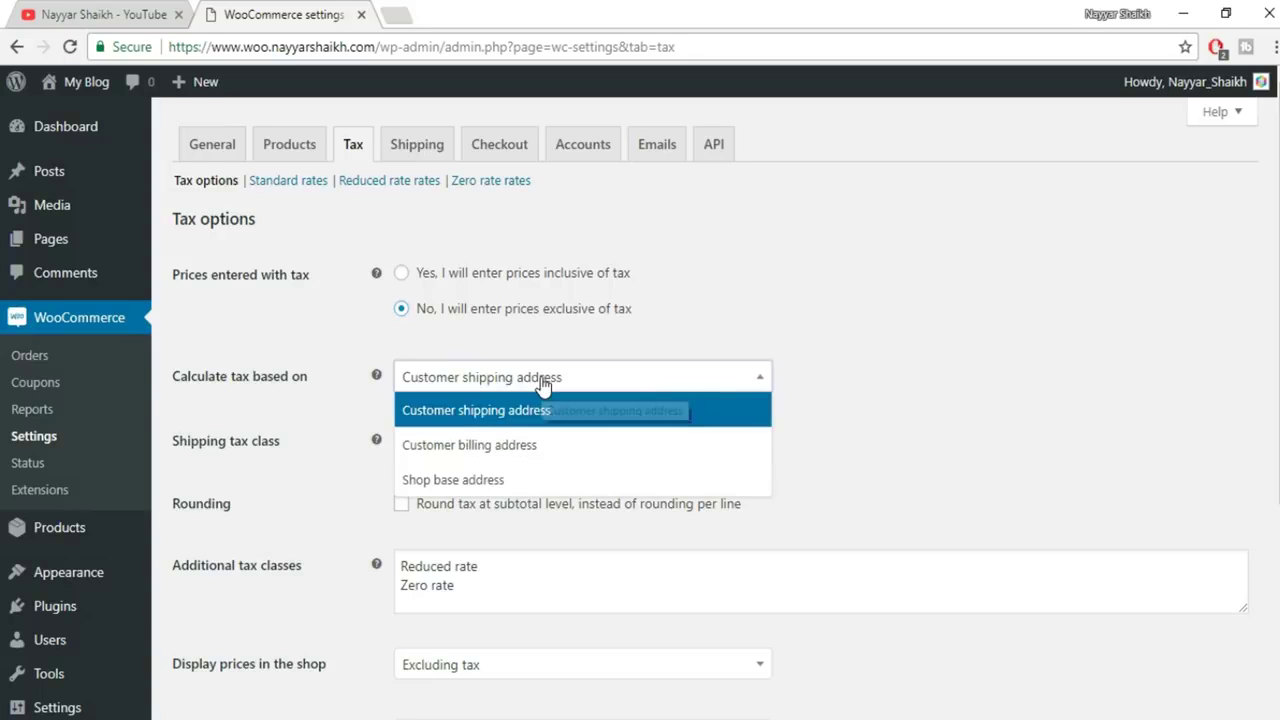
pyautogui.click(506, 446)
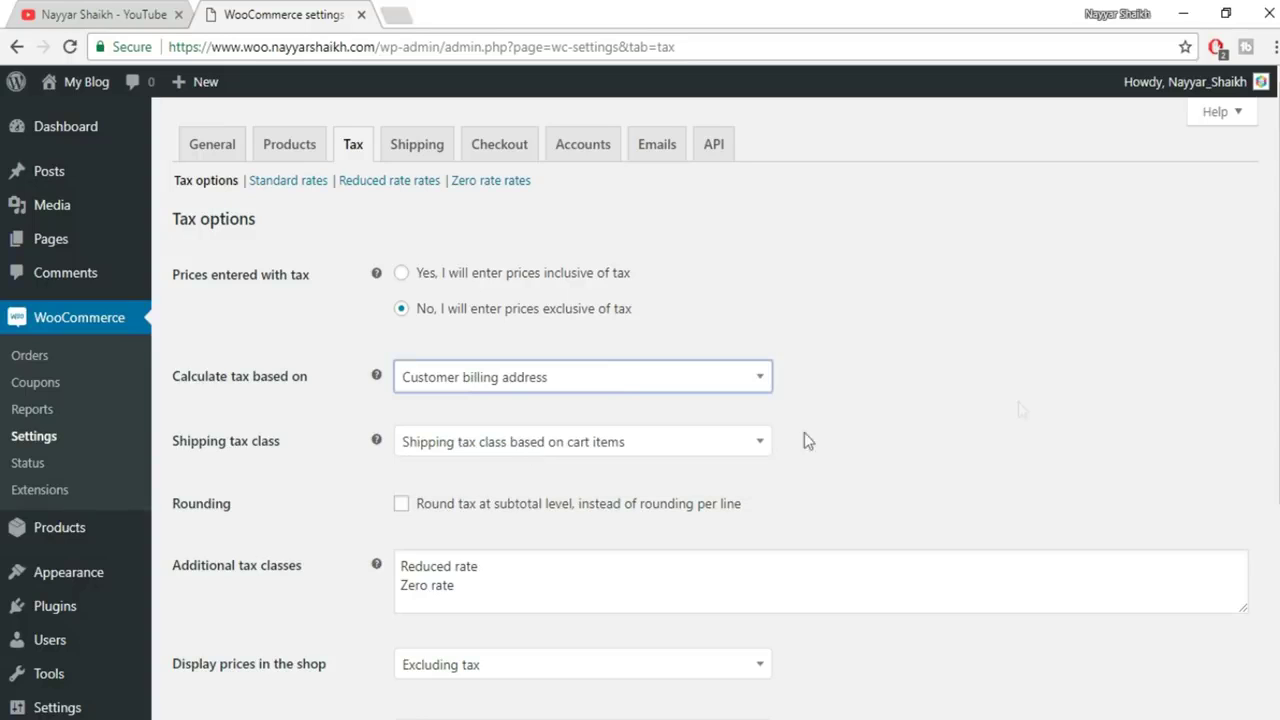
pyautogui.scroll(-1, 1031, 405)
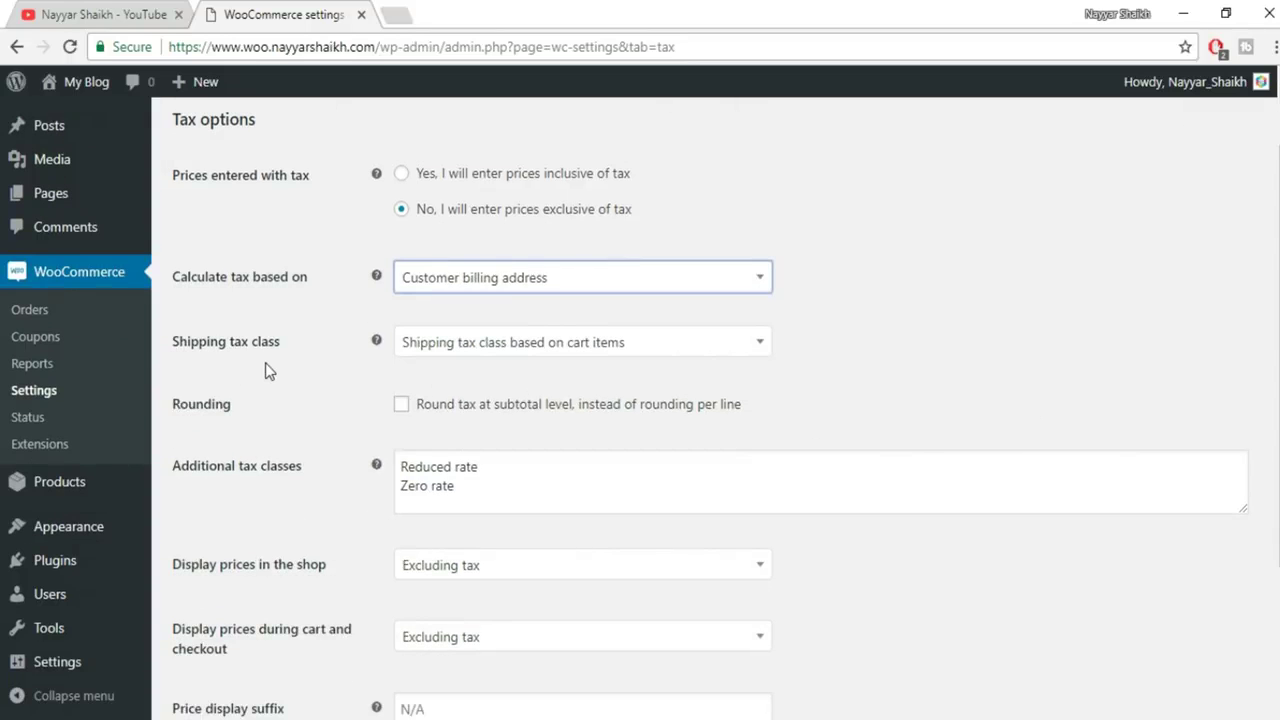
pyautogui.click(497, 345)
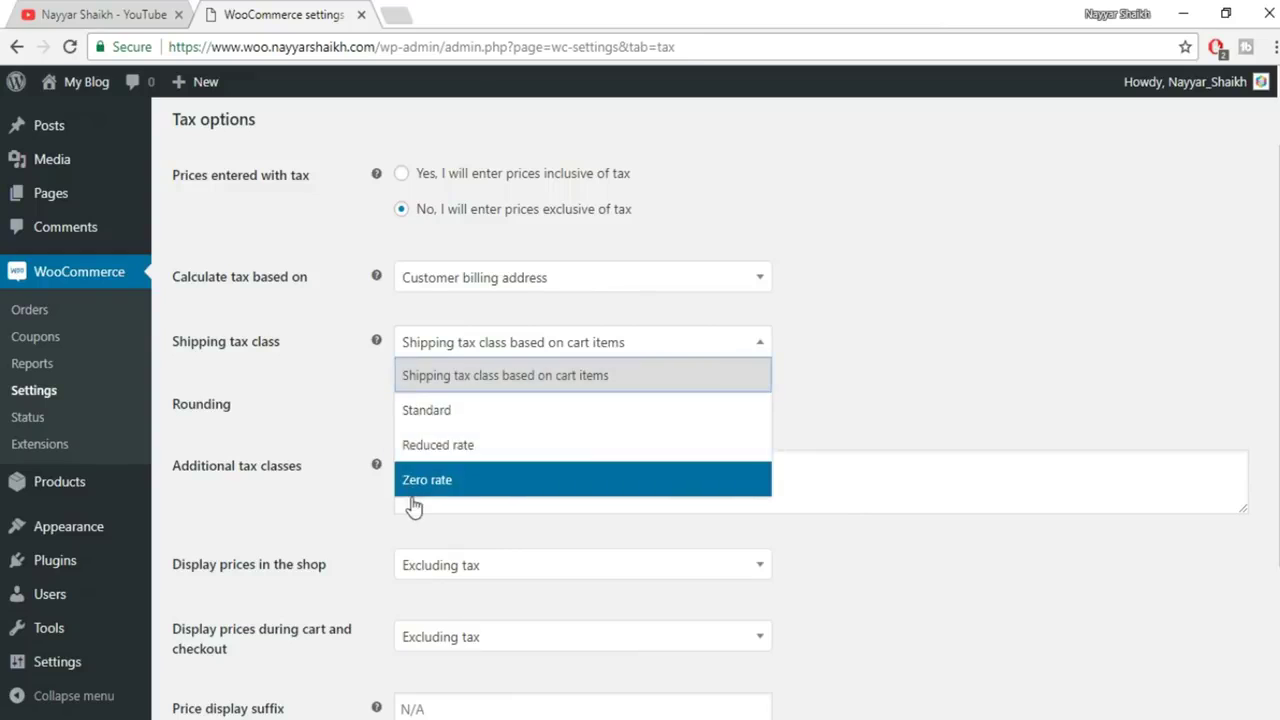
pyautogui.click(518, 378)
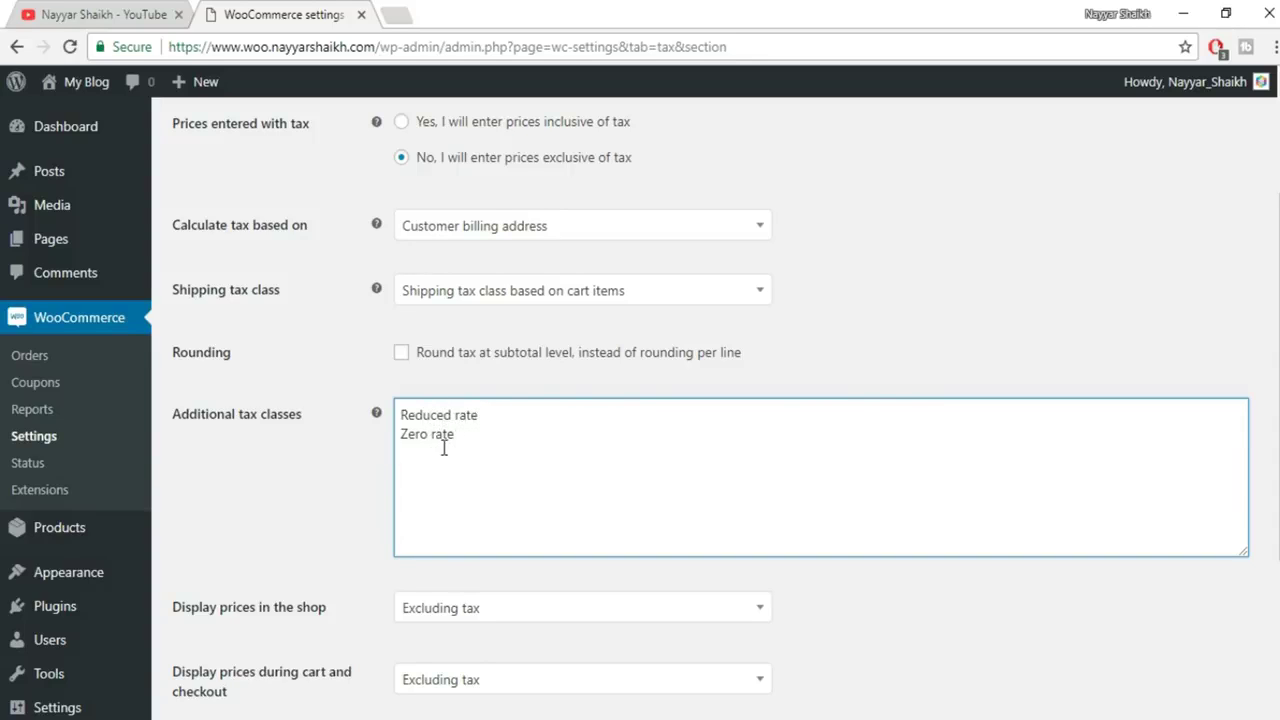
# Add GST as a new line under Additional tax classes
pyautogui.write('GST')
pyautogui.scroll(-3, 677, 481)
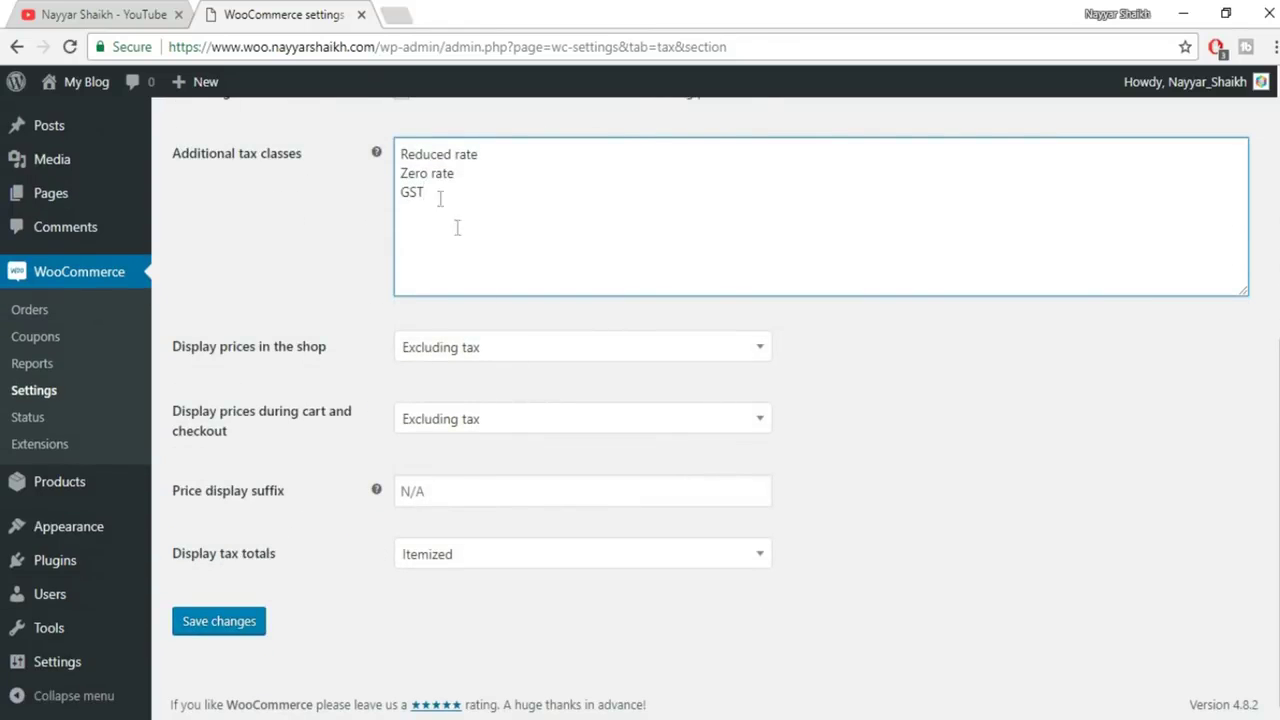
pyautogui.scroll(1, 643, 334)
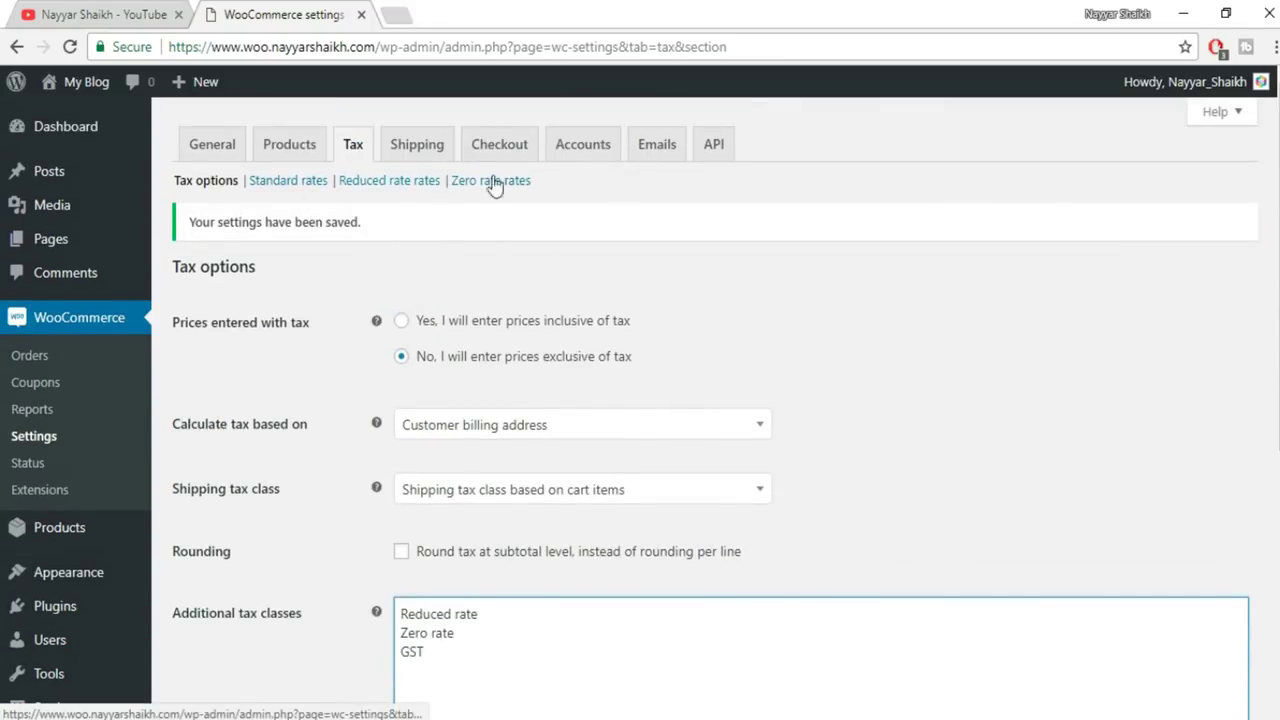
pyautogui.scroll(-5, 634, 251)
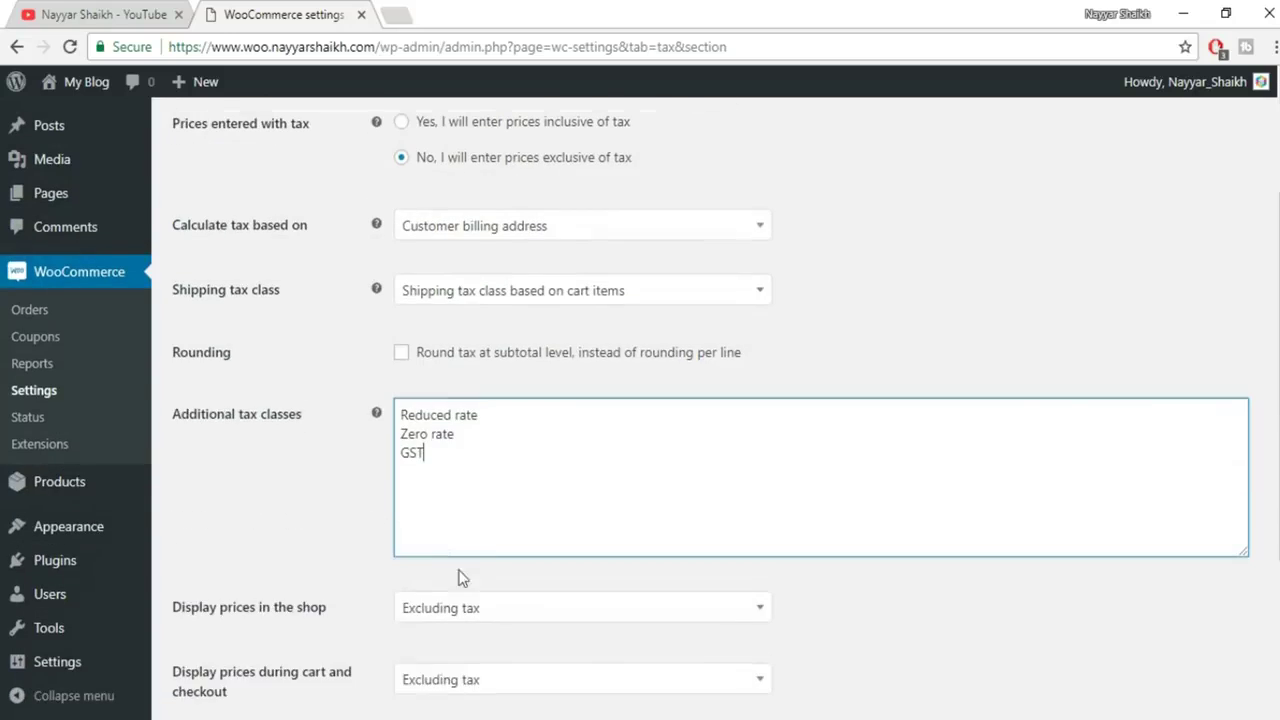
pyautogui.scroll(5, 665, 594)
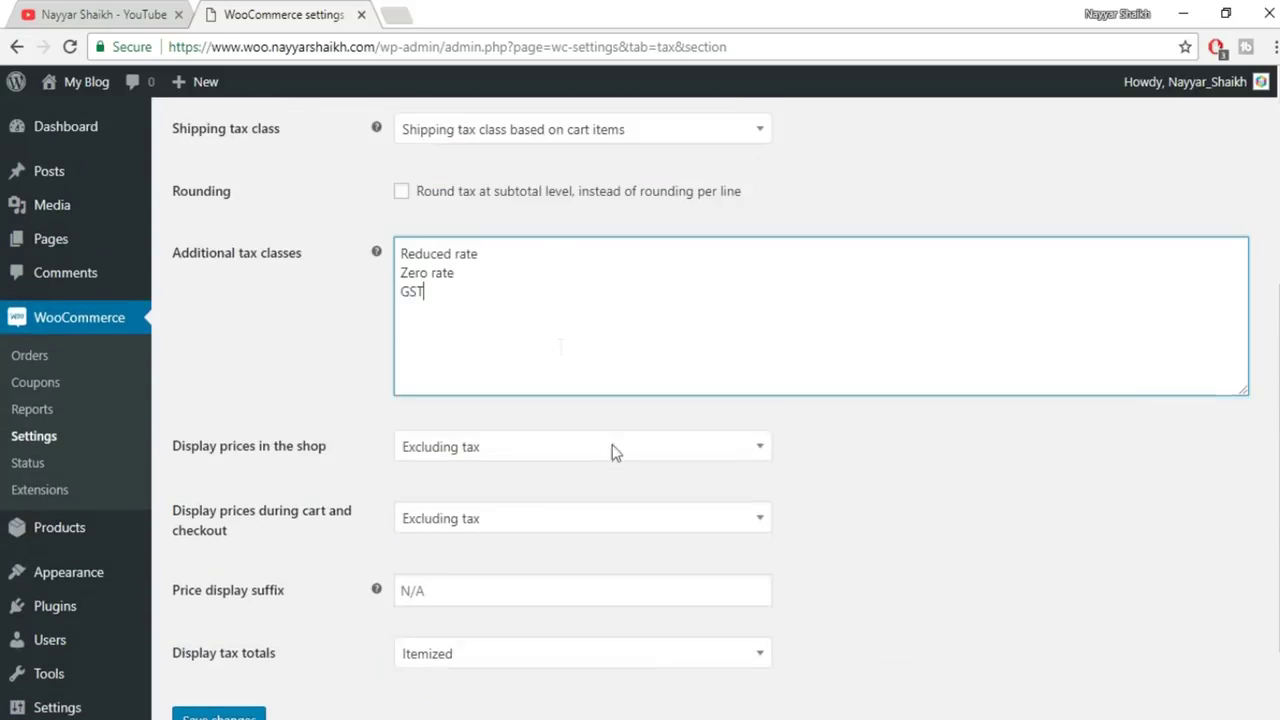
pyautogui.scroll(-5, 690, 358)
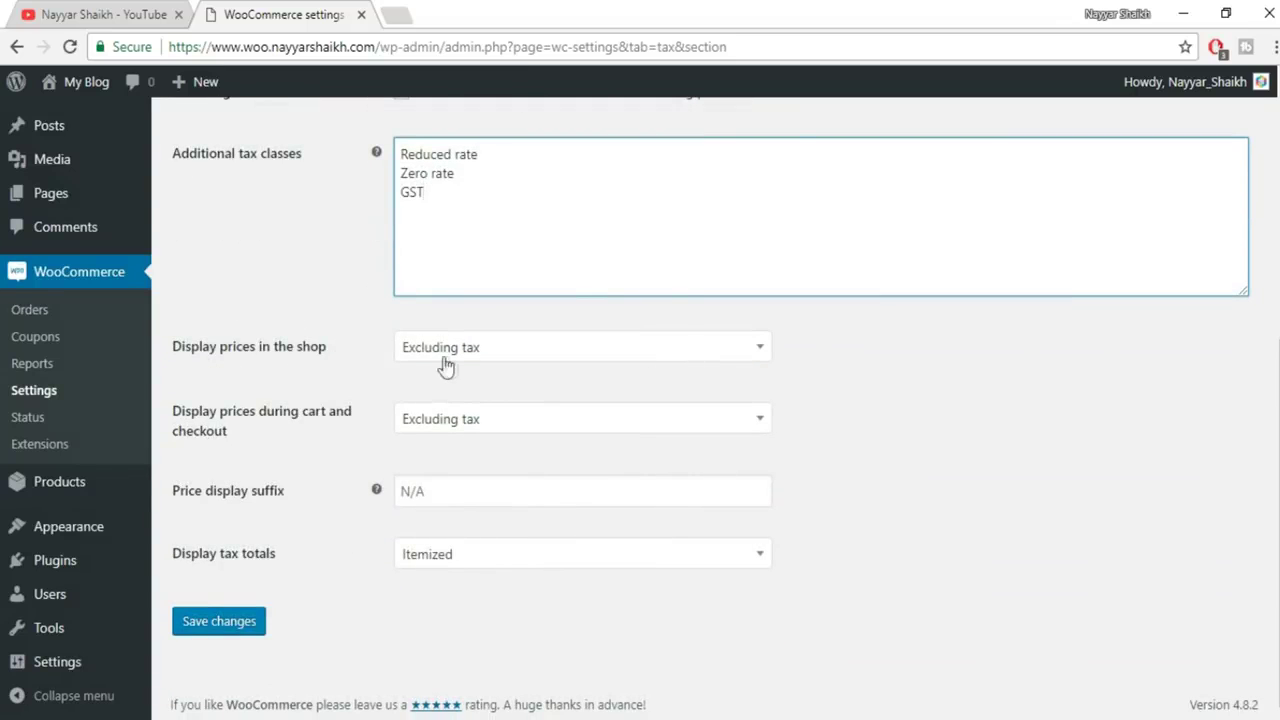
# Keep shop prices displayed excluding tax and save the tax options
pyautogui.click(565, 353)
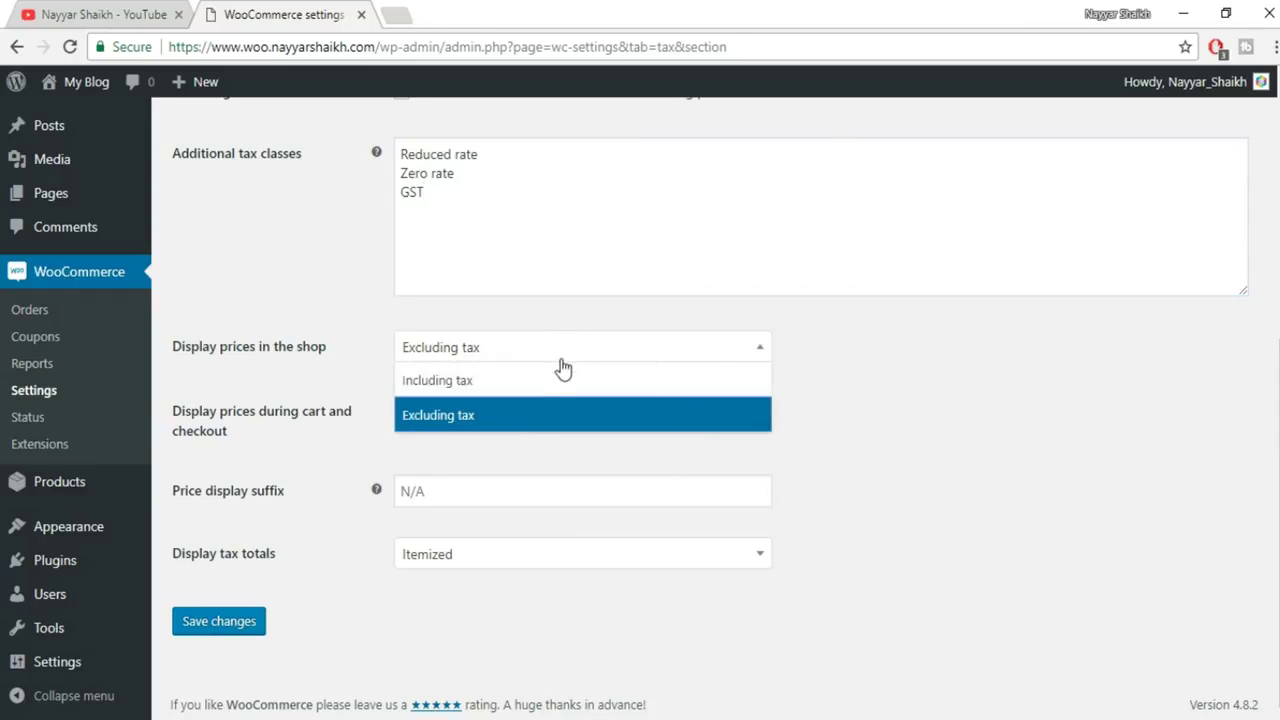
pyautogui.click(492, 418)
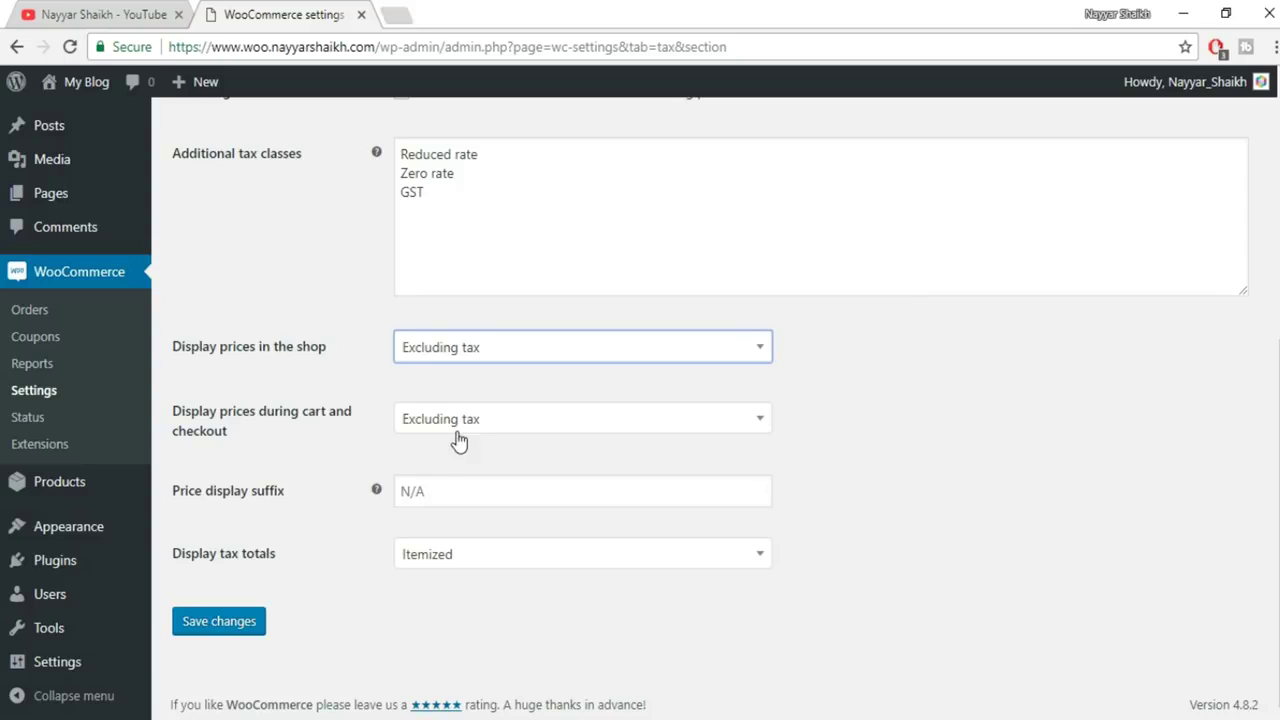
pyautogui.click(254, 638)
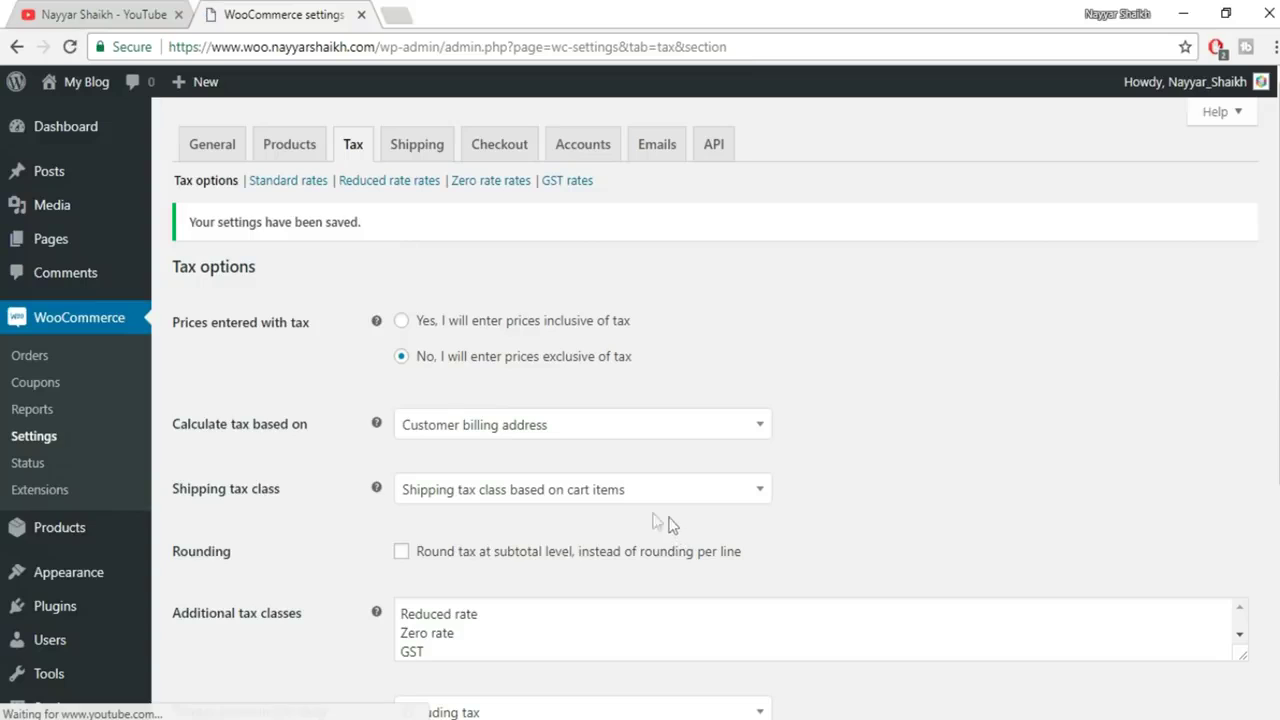
pyautogui.click(566, 190)
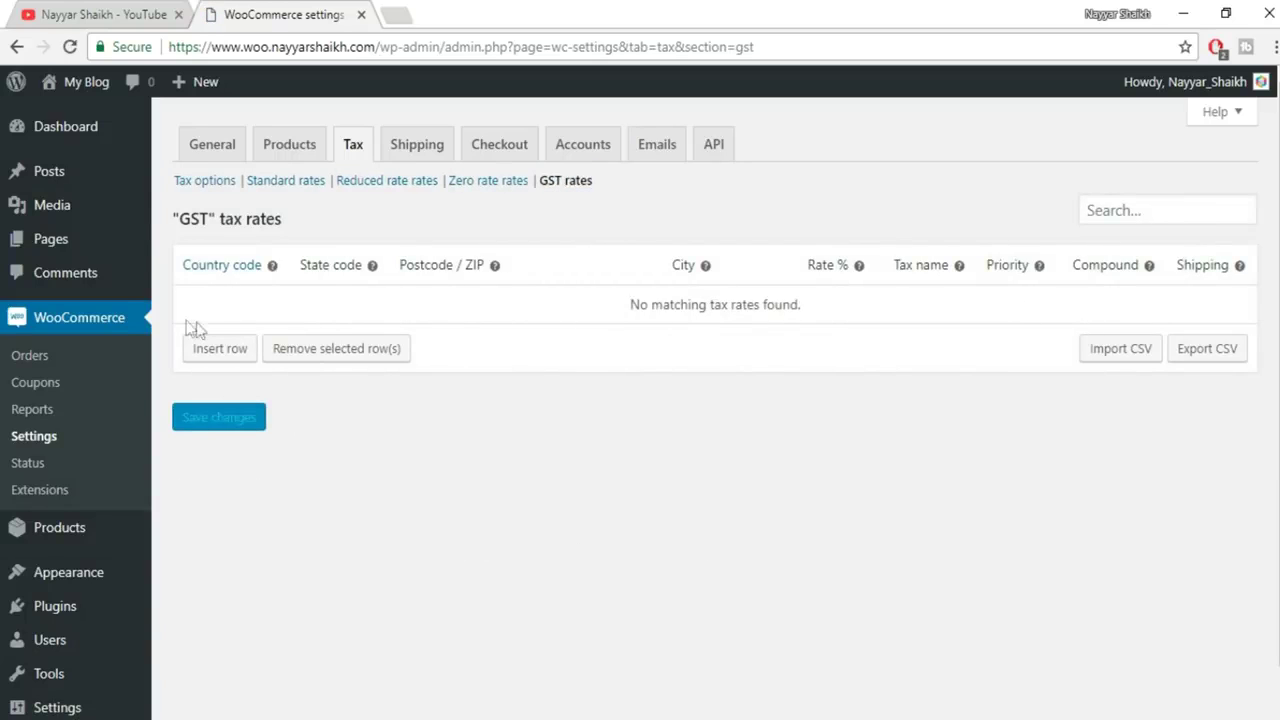
# Insert a GST rate row with country IN and state MH
pyautogui.click(220, 348)
pyautogui.click(221, 304)
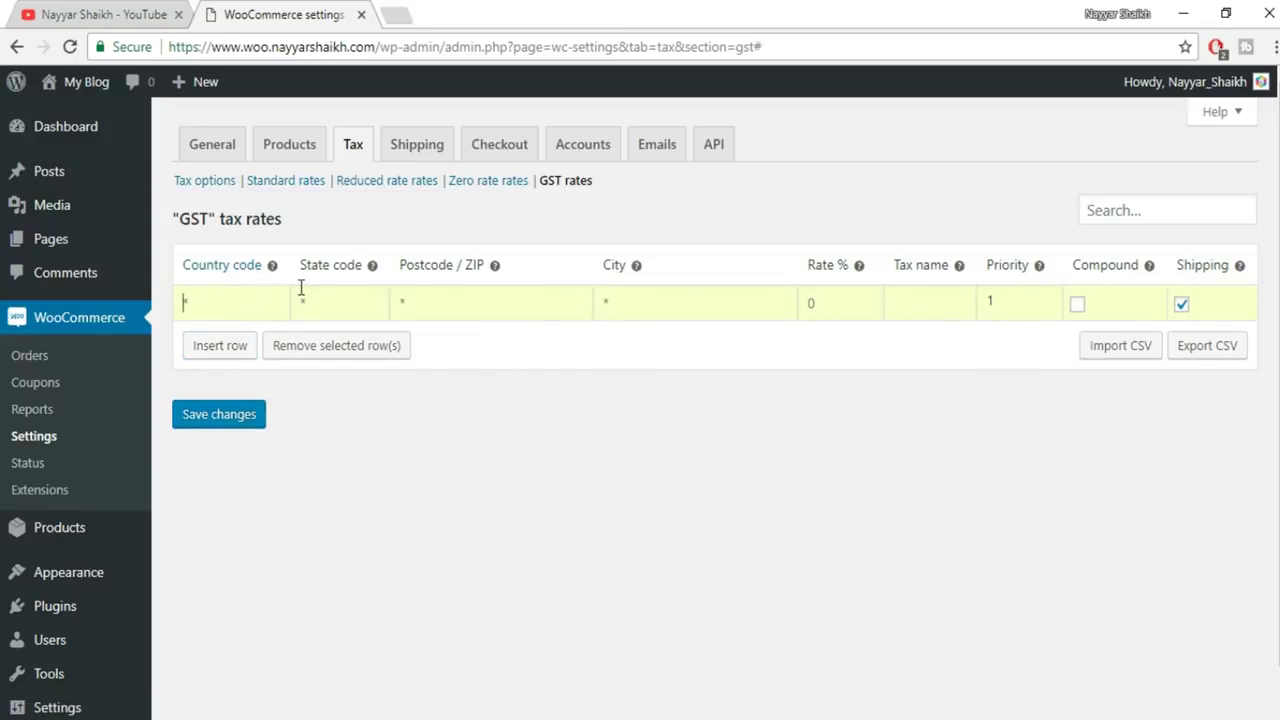
pyautogui.write('IN')
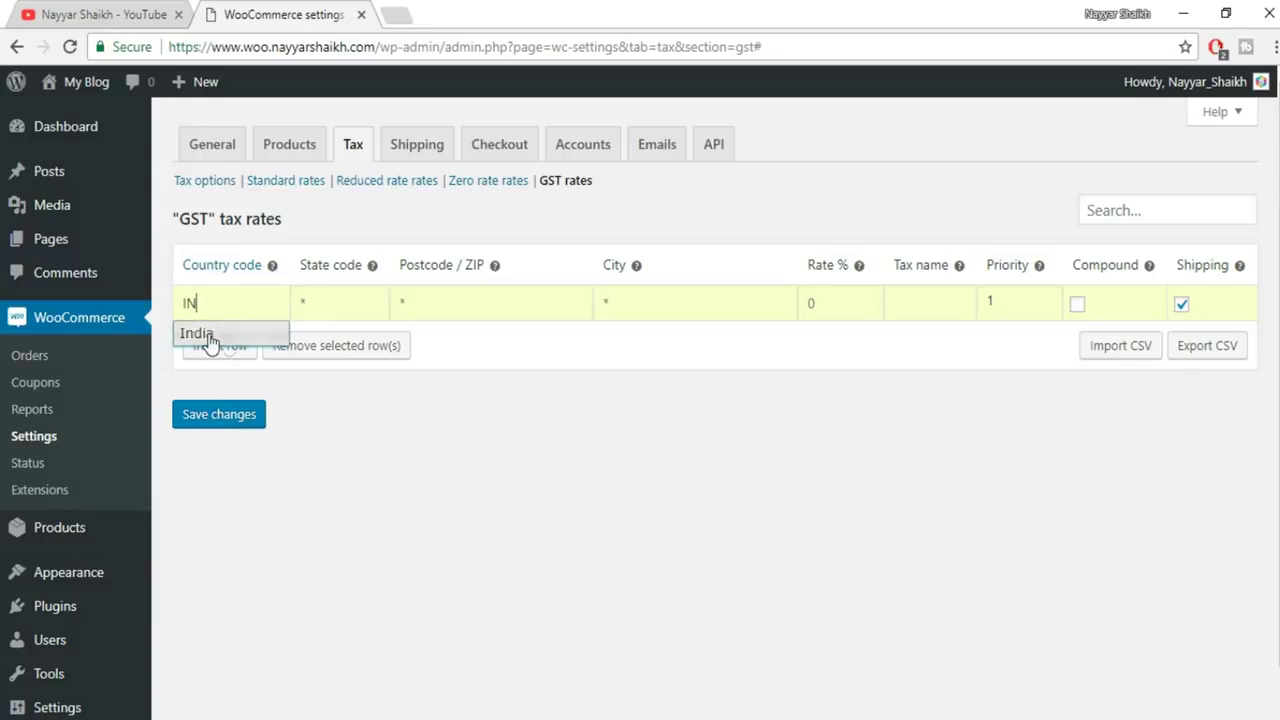
pyautogui.click(323, 309)
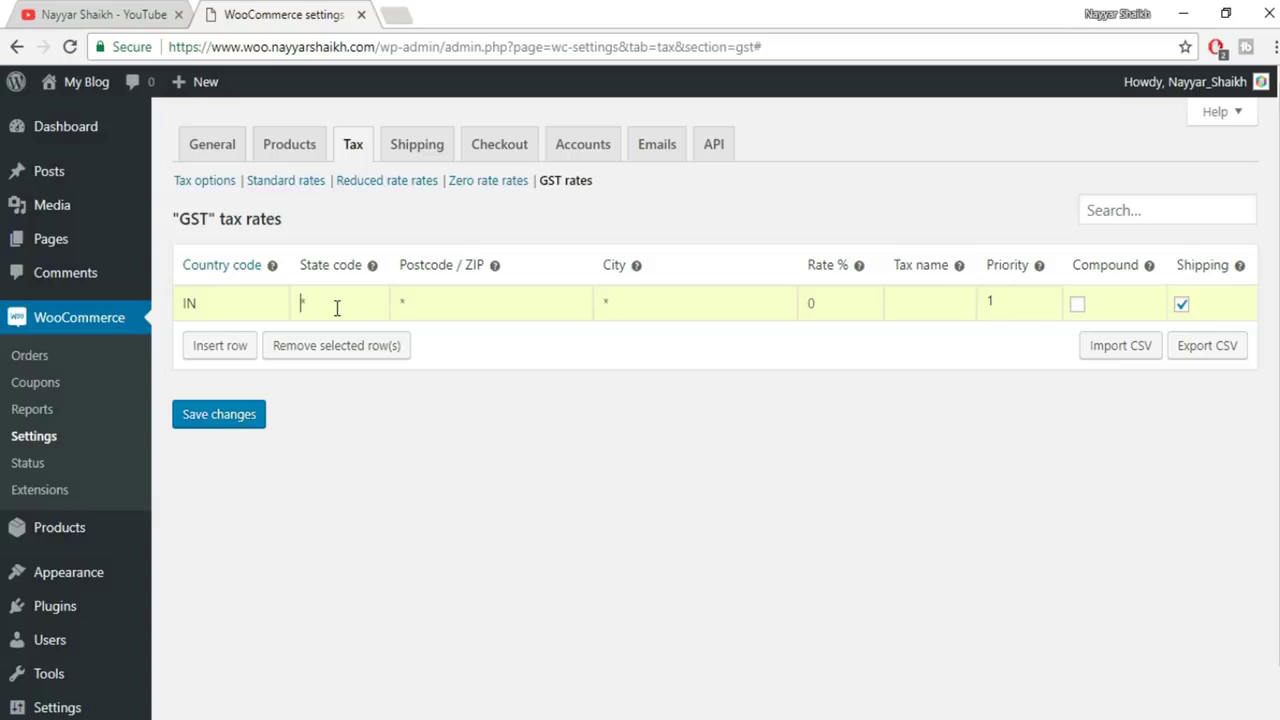
pyautogui.write('MH')
# Give the row a 12% rate named SGST and save it
pyautogui.write('12')
pyautogui.click(946, 303)
pyautogui.write('SGST')
pyautogui.click(245, 418)
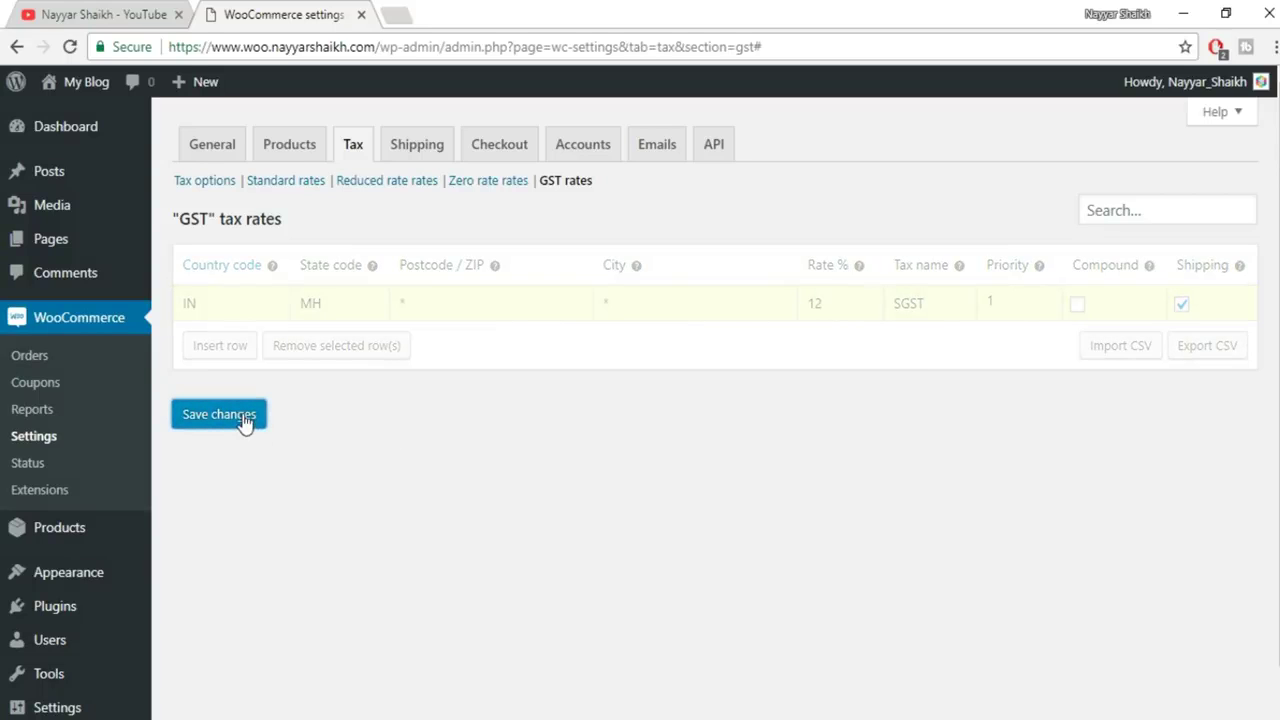
pyautogui.click(241, 350)
# Add and save a second 12% GST row for country IN named CGST, then view Standard rates
pyautogui.click(239, 336)
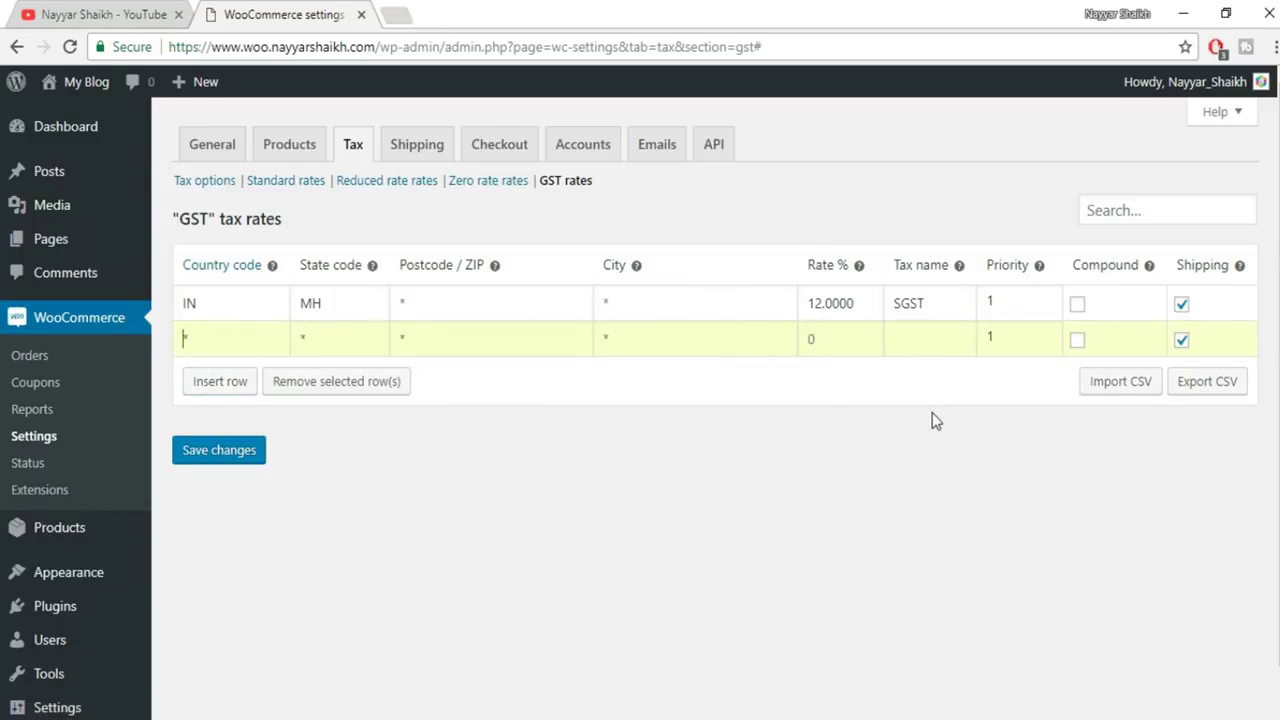
pyautogui.write('IN')
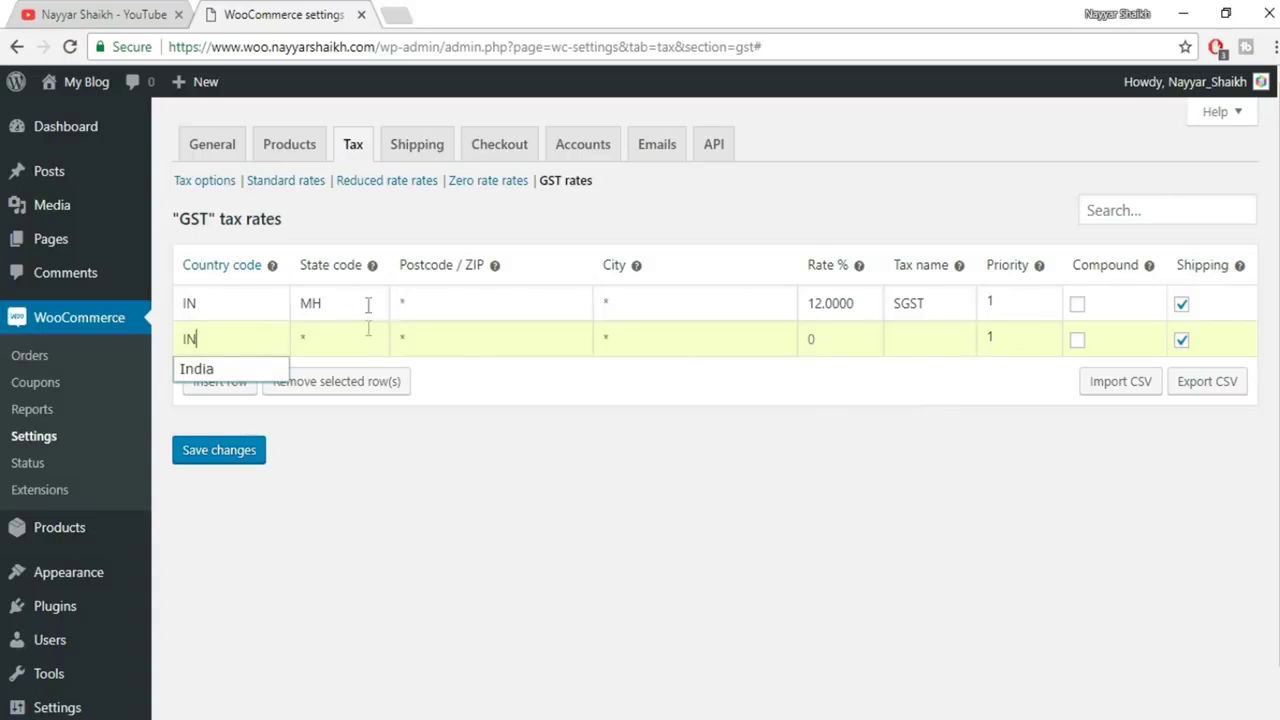
pyautogui.click(585, 507)
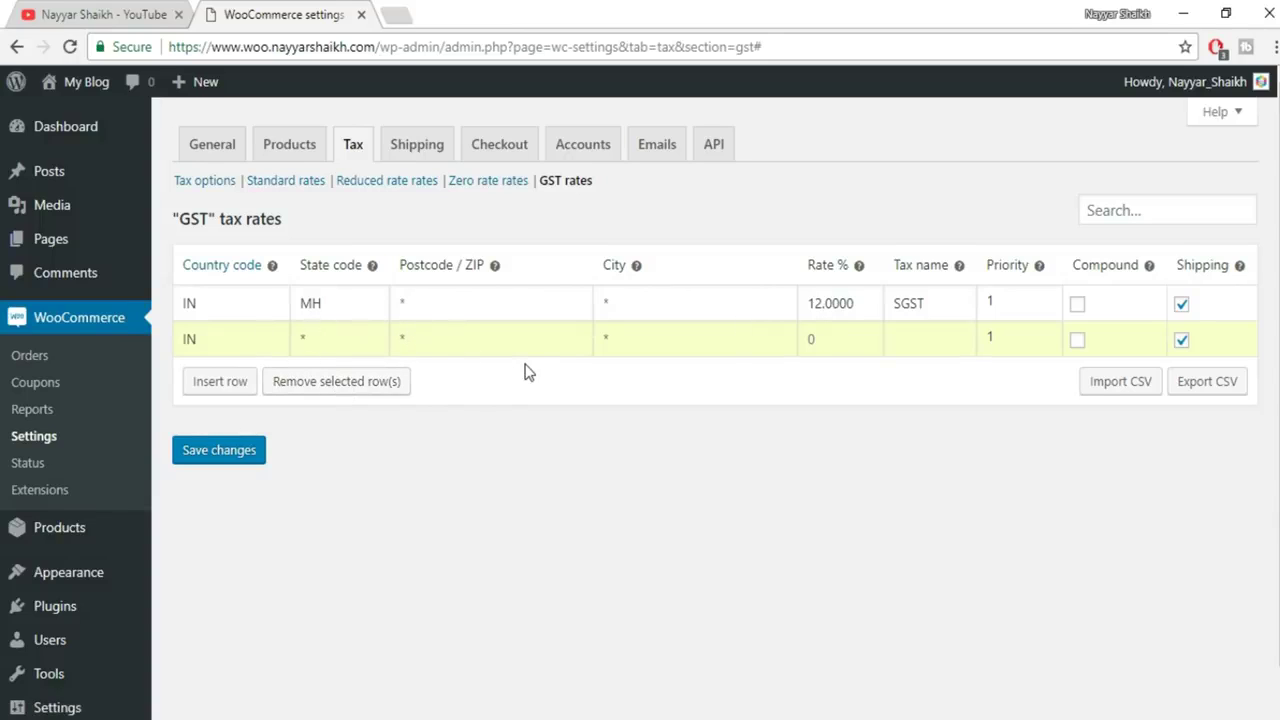
pyautogui.click(815, 343)
pyautogui.write('12')
pyautogui.click(911, 331)
pyautogui.write('CGST')
pyautogui.click(238, 455)
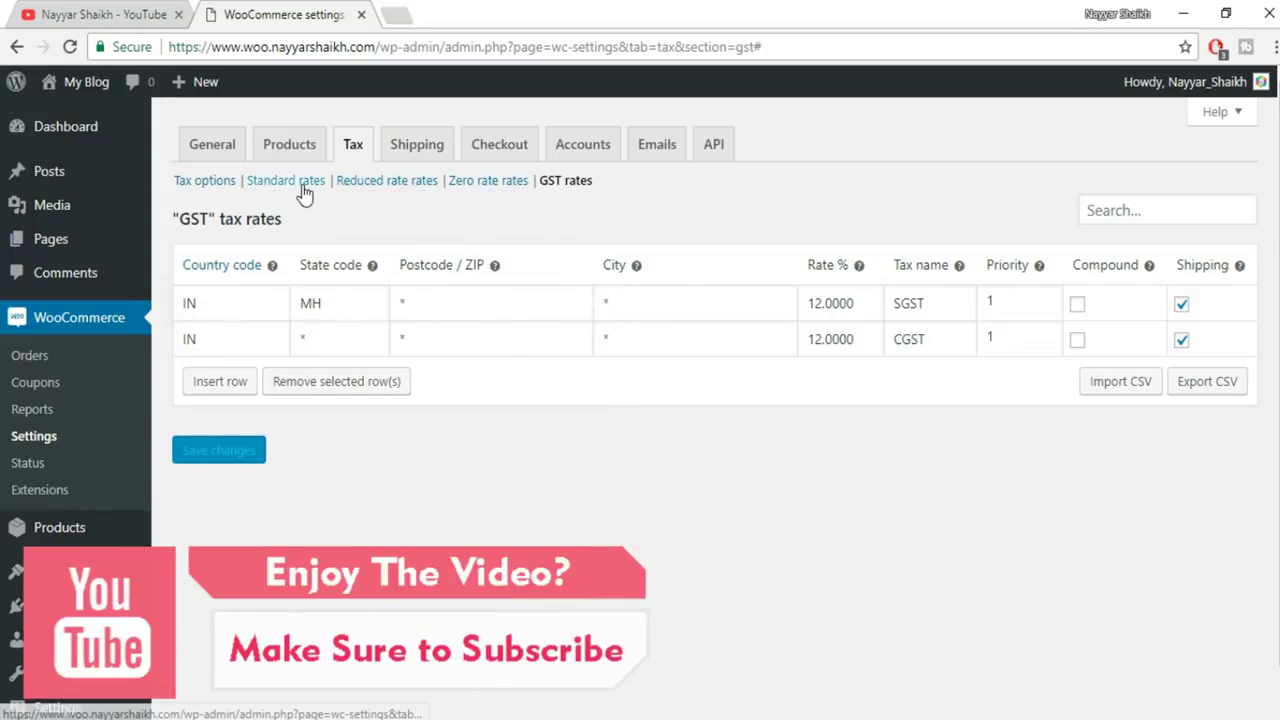
pyautogui.click(303, 185)
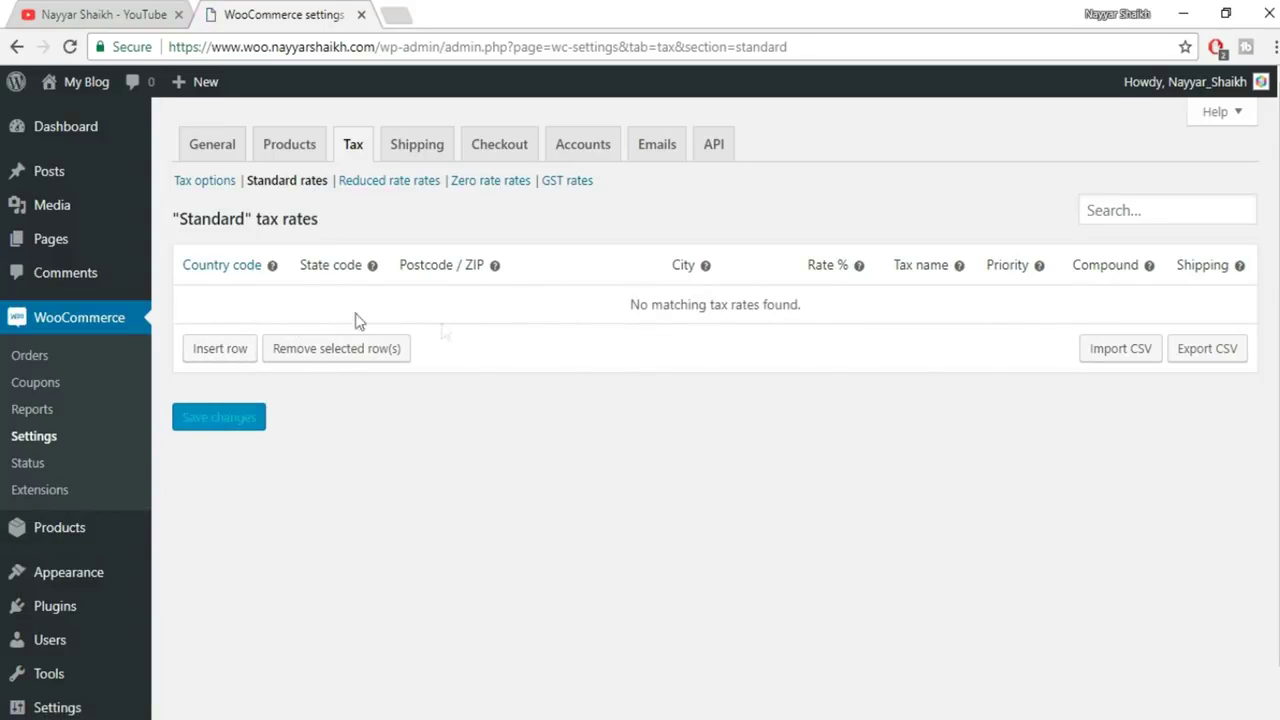
# In the Zero rate table, insert and save a 0% rate for IN named ZERO TAX
pyautogui.click(411, 184)
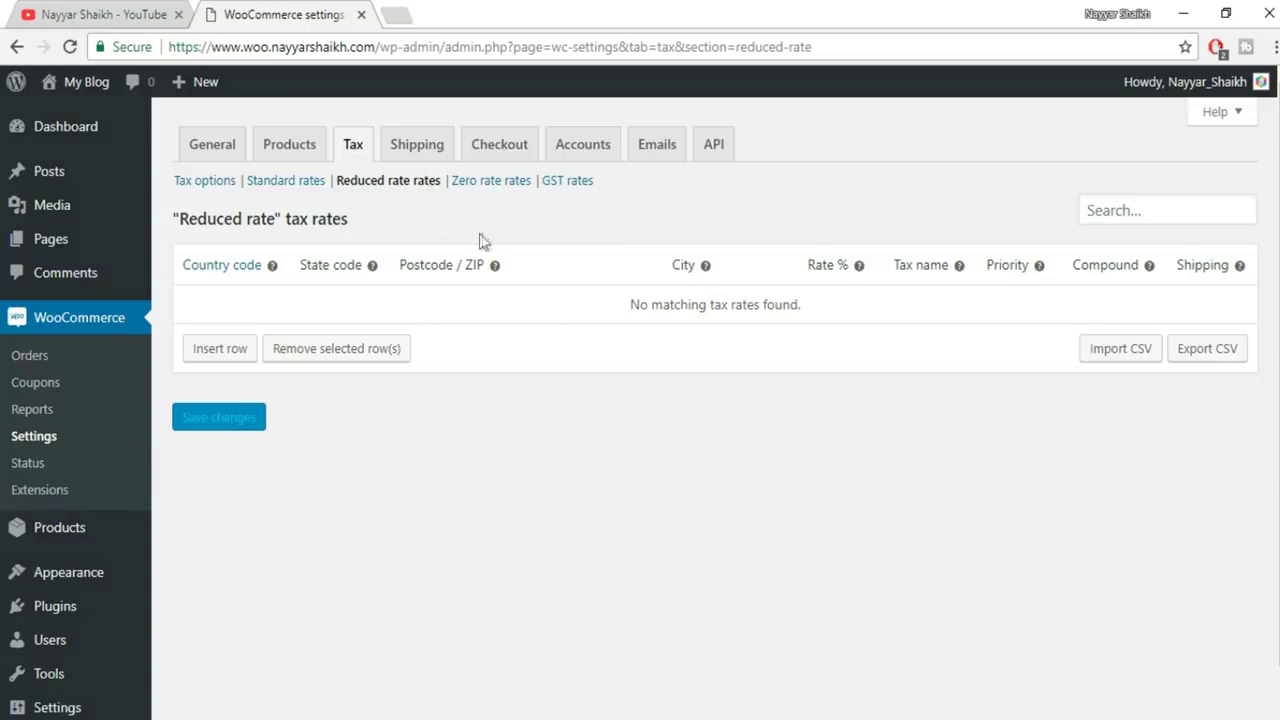
pyautogui.click(505, 186)
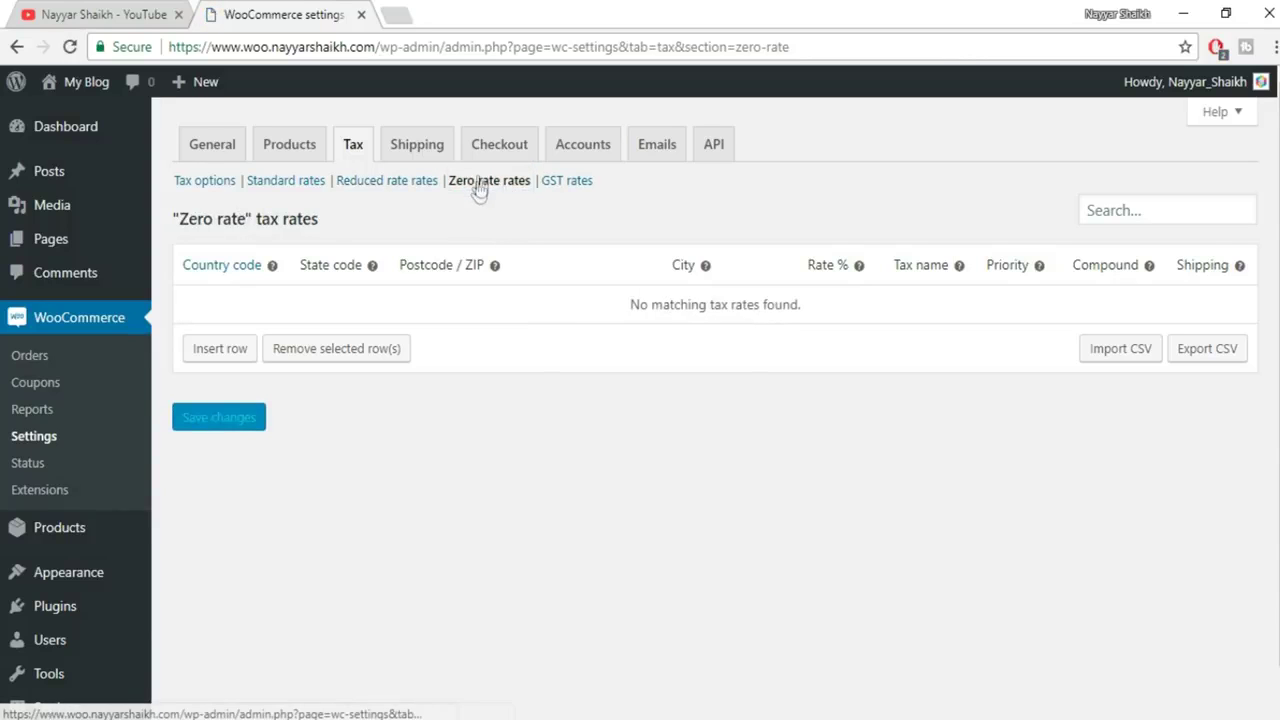
pyautogui.click(238, 352)
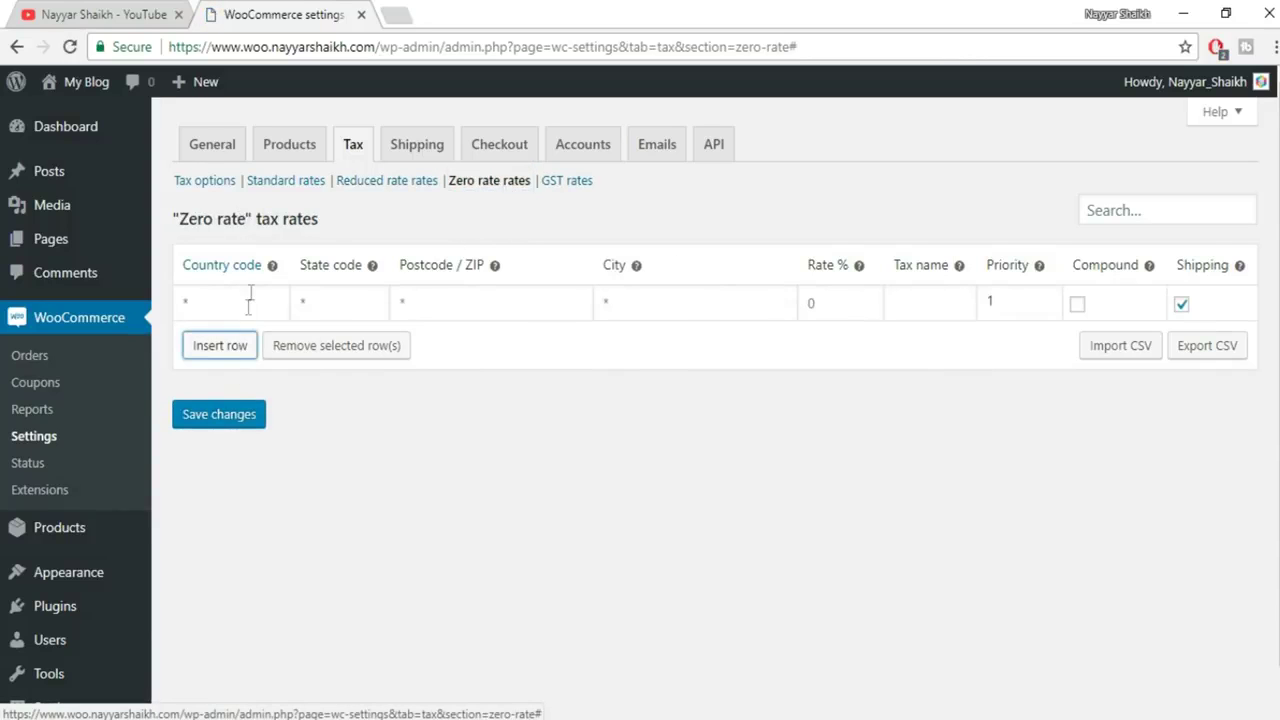
pyautogui.click(251, 292)
pyautogui.write('IN')
pyautogui.press('Tab')
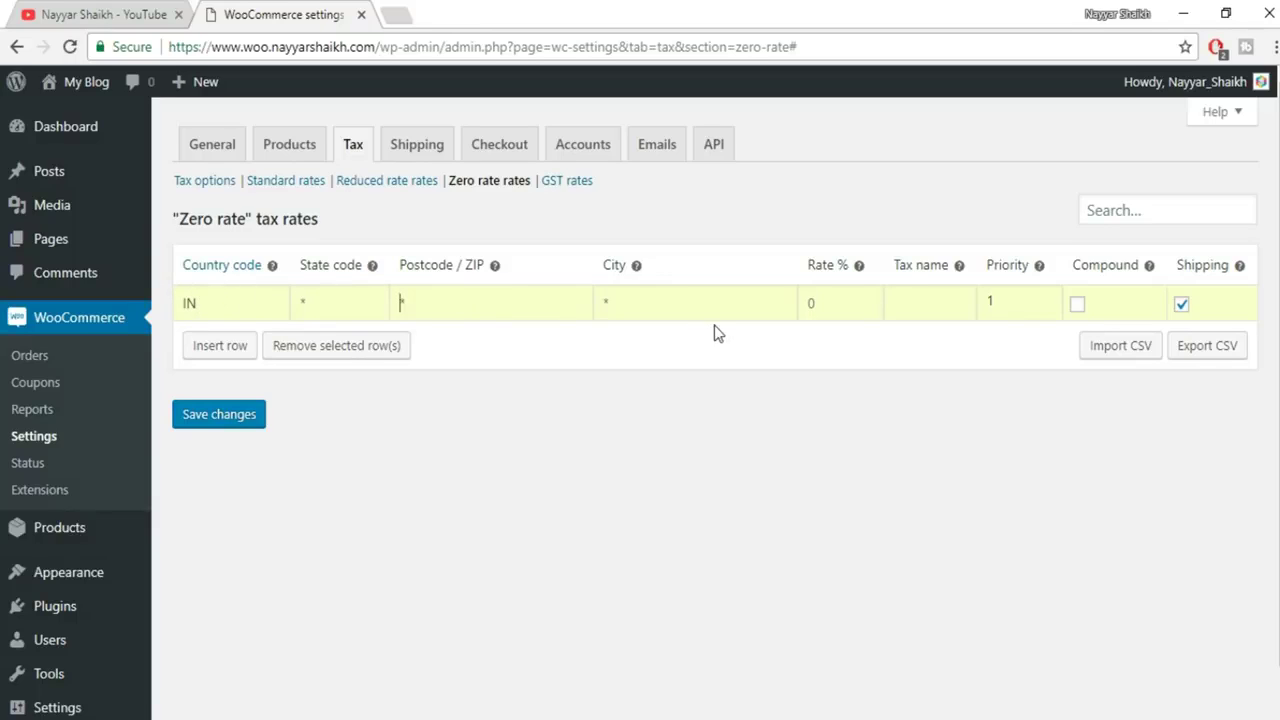
pyautogui.write('0')
pyautogui.click(925, 290)
pyautogui.write('ZERO TAX')
pyautogui.click(215, 420)
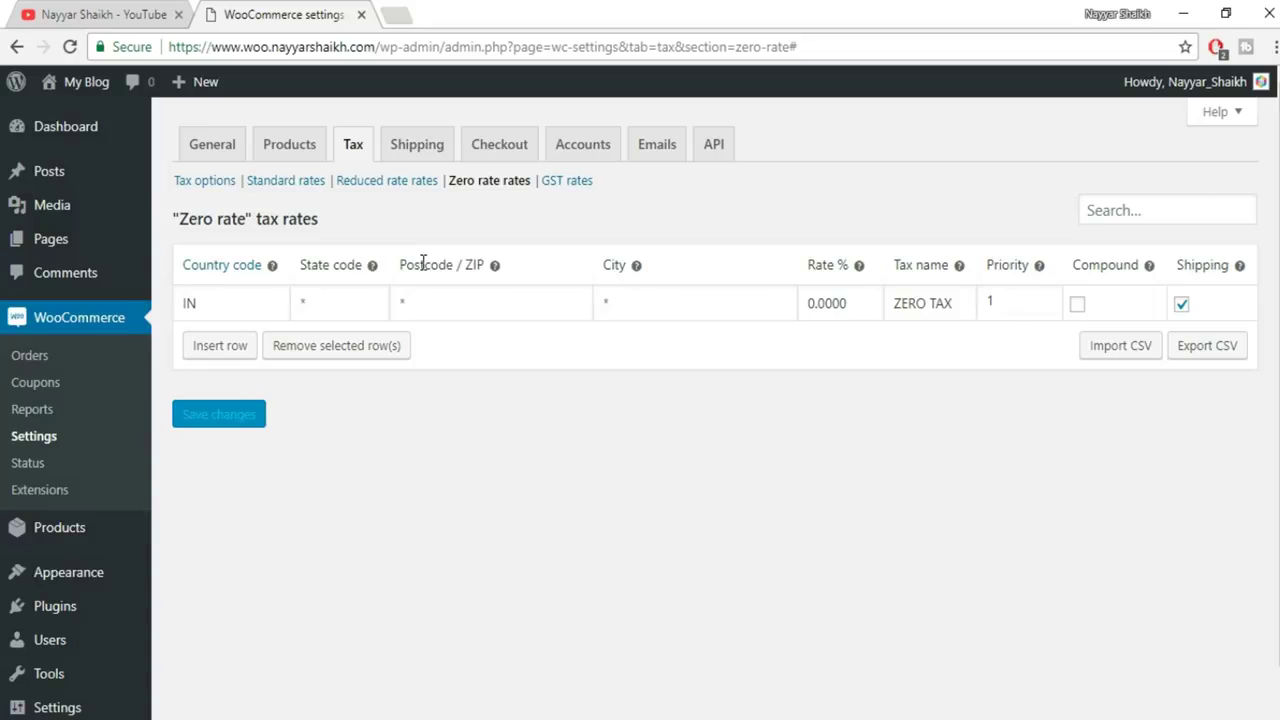
# Go to the WooCommerce Shipping settings and start a new shipping zone
pyautogui.click(433, 144)
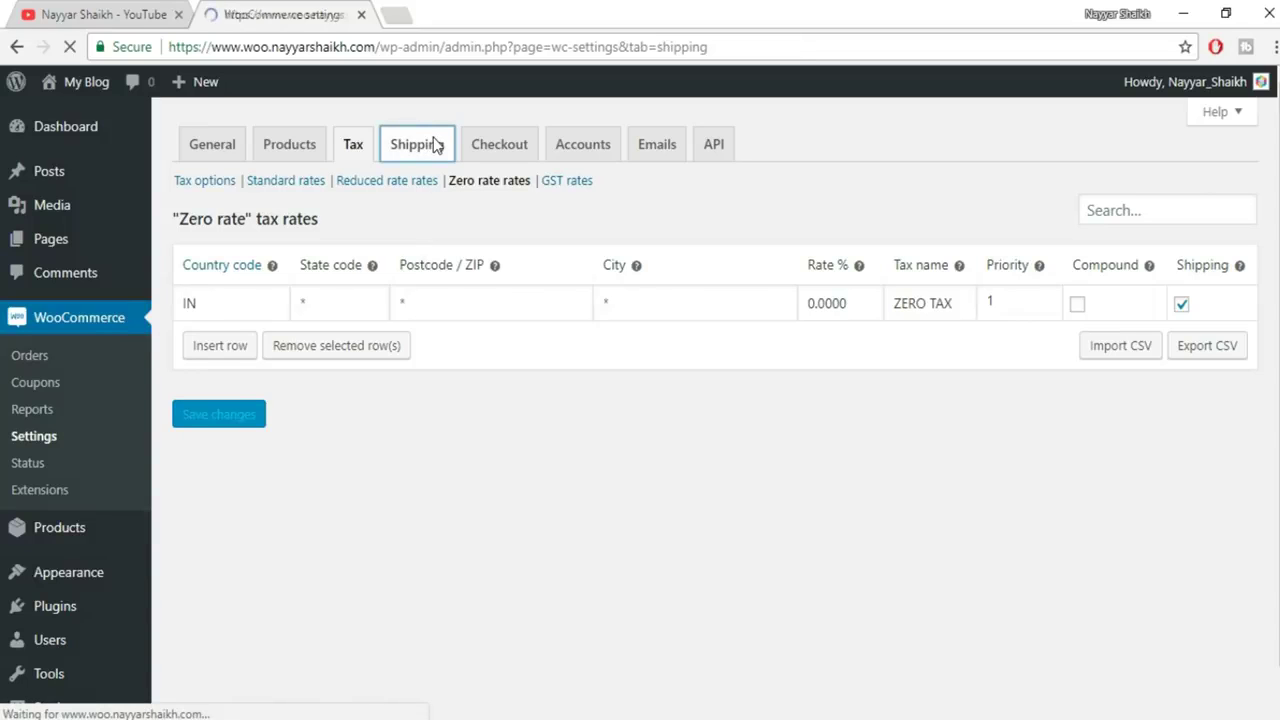
pyautogui.scroll(-5, 806, 330)
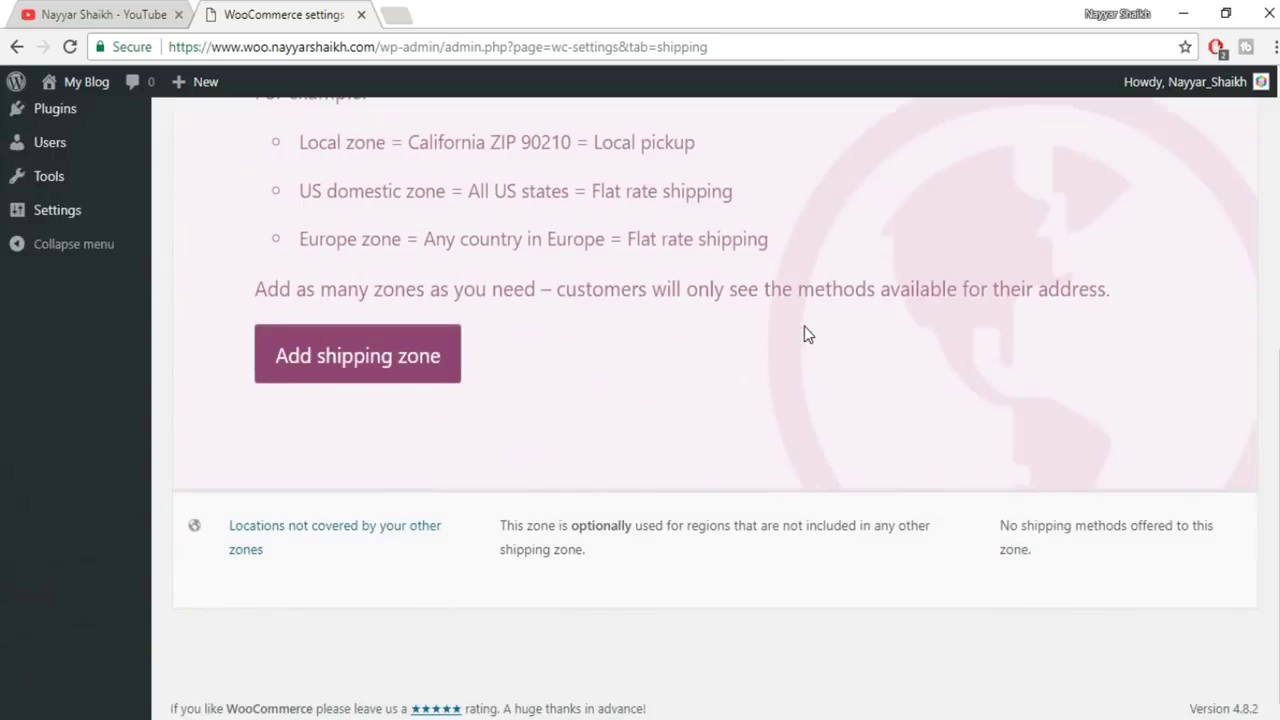
pyautogui.scroll(5, 912, 443)
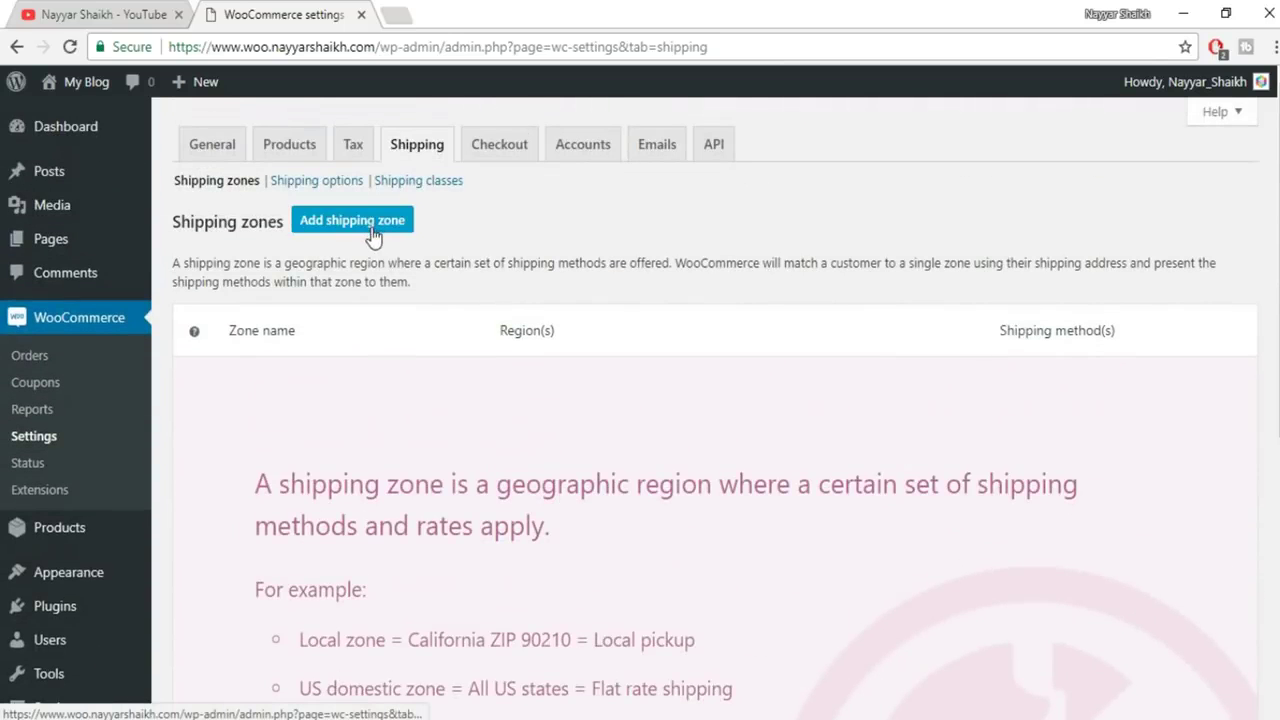
pyautogui.scroll(-5, 371, 237)
pyautogui.scroll(5, 520, 495)
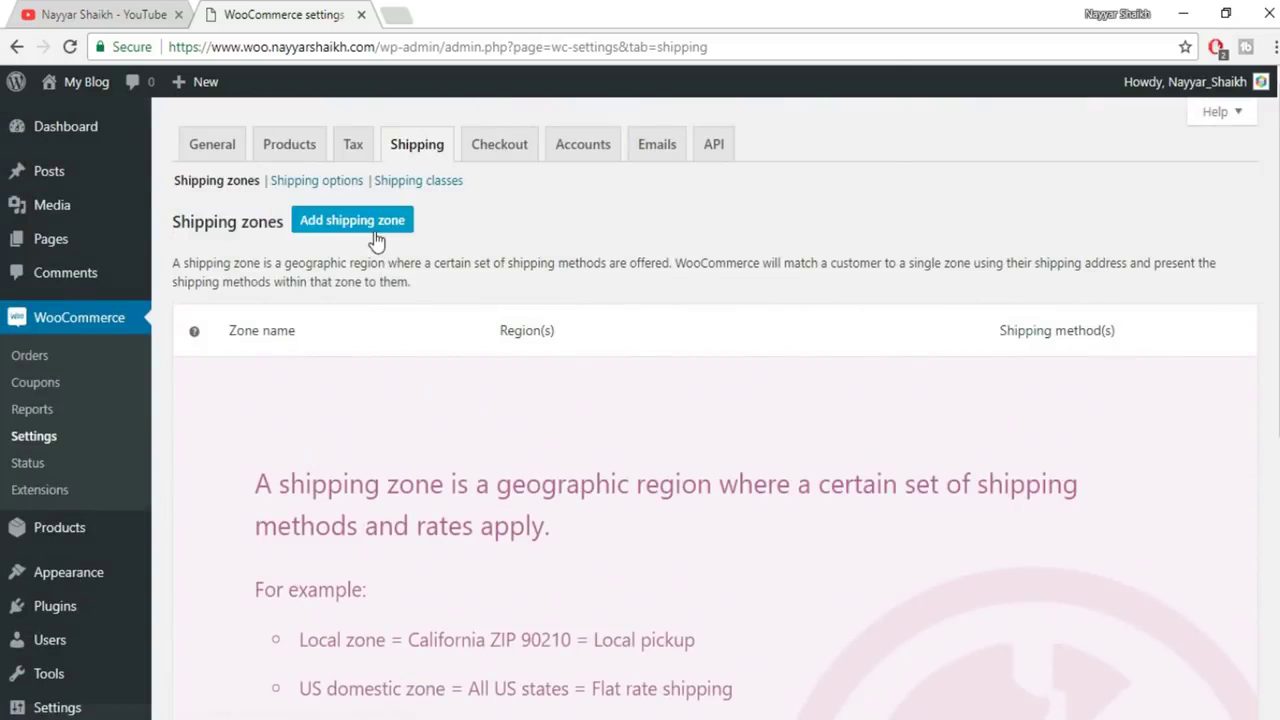
pyautogui.click(400, 233)
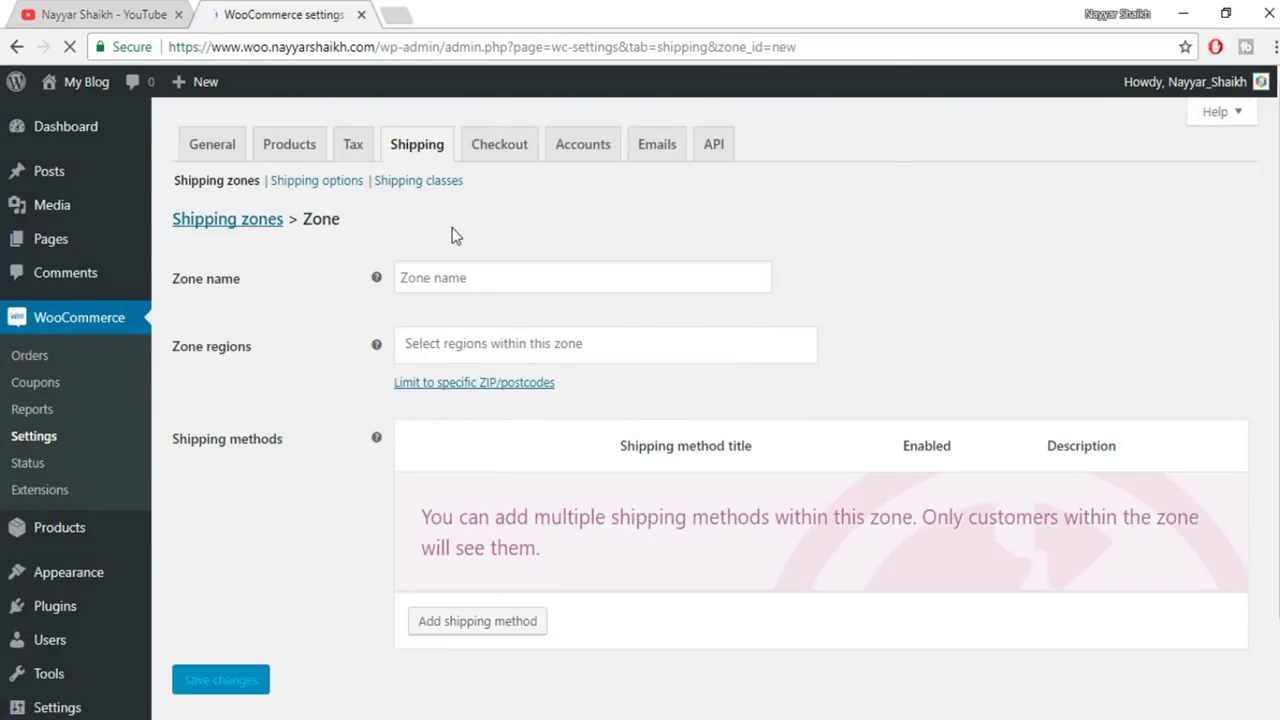
# Name the new zone INDIA, set its region to India, and save it
pyautogui.click(463, 277)
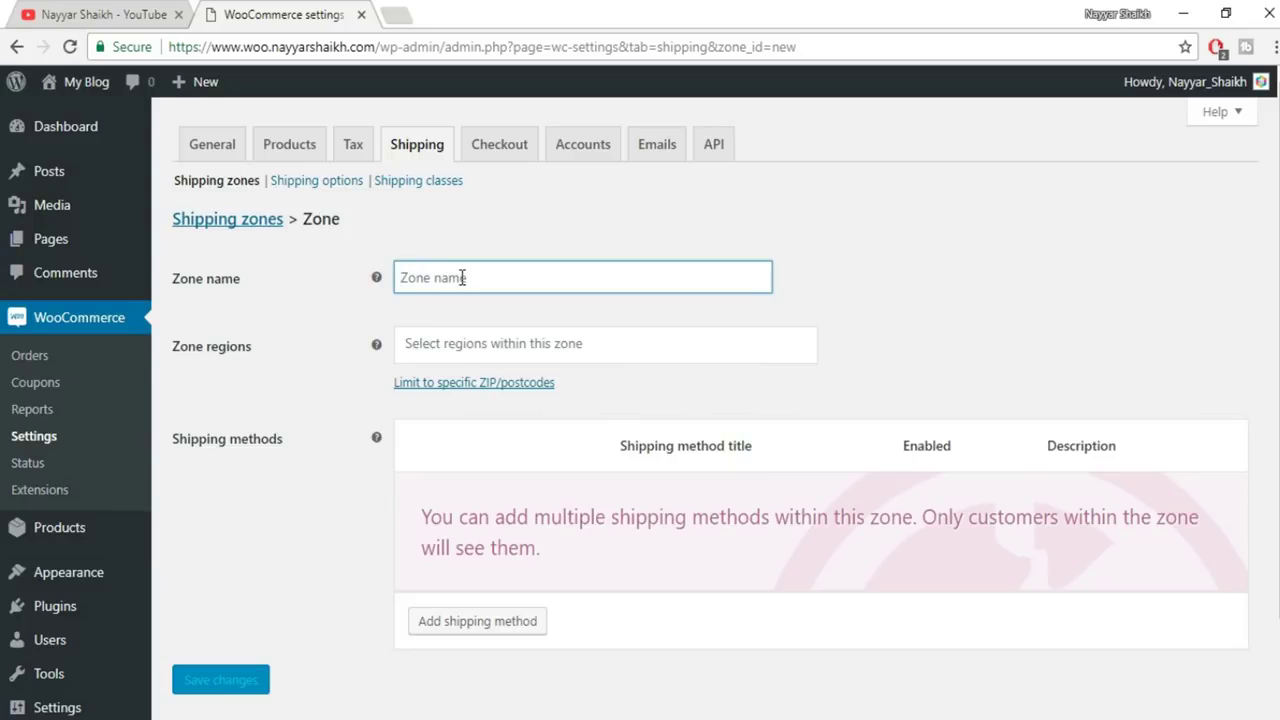
pyautogui.write('INDIA')
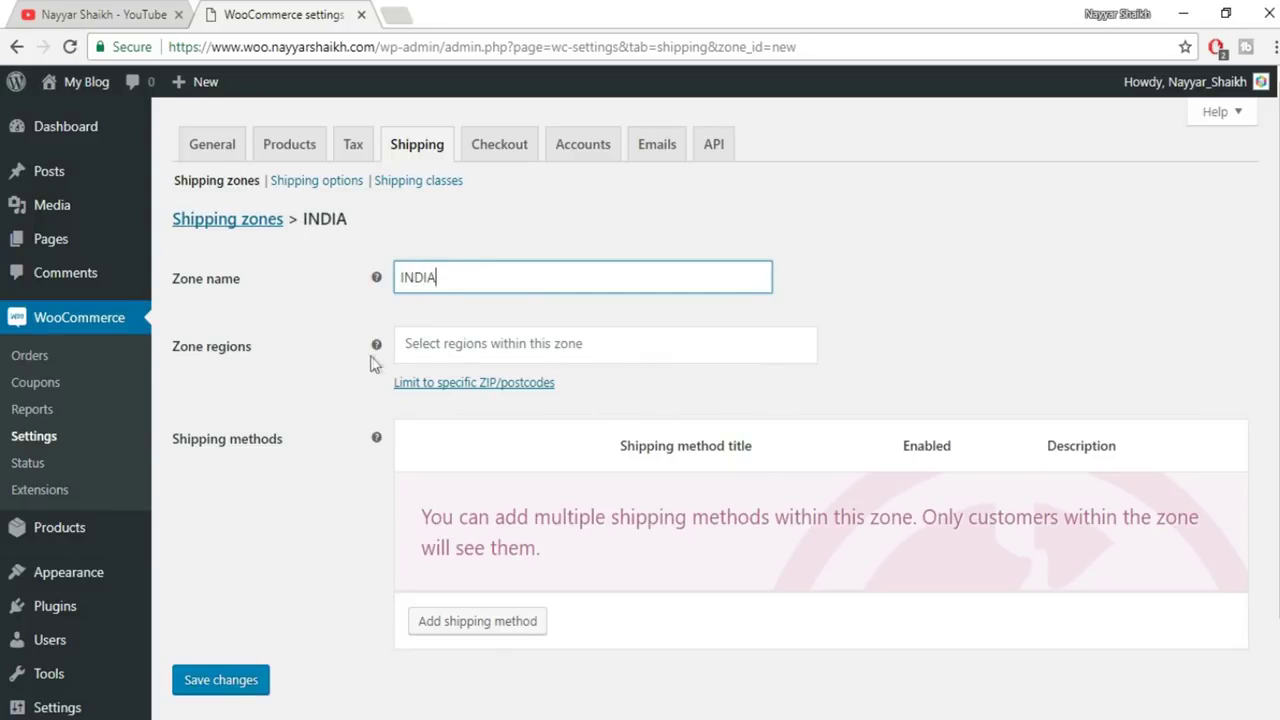
pyautogui.click(470, 344)
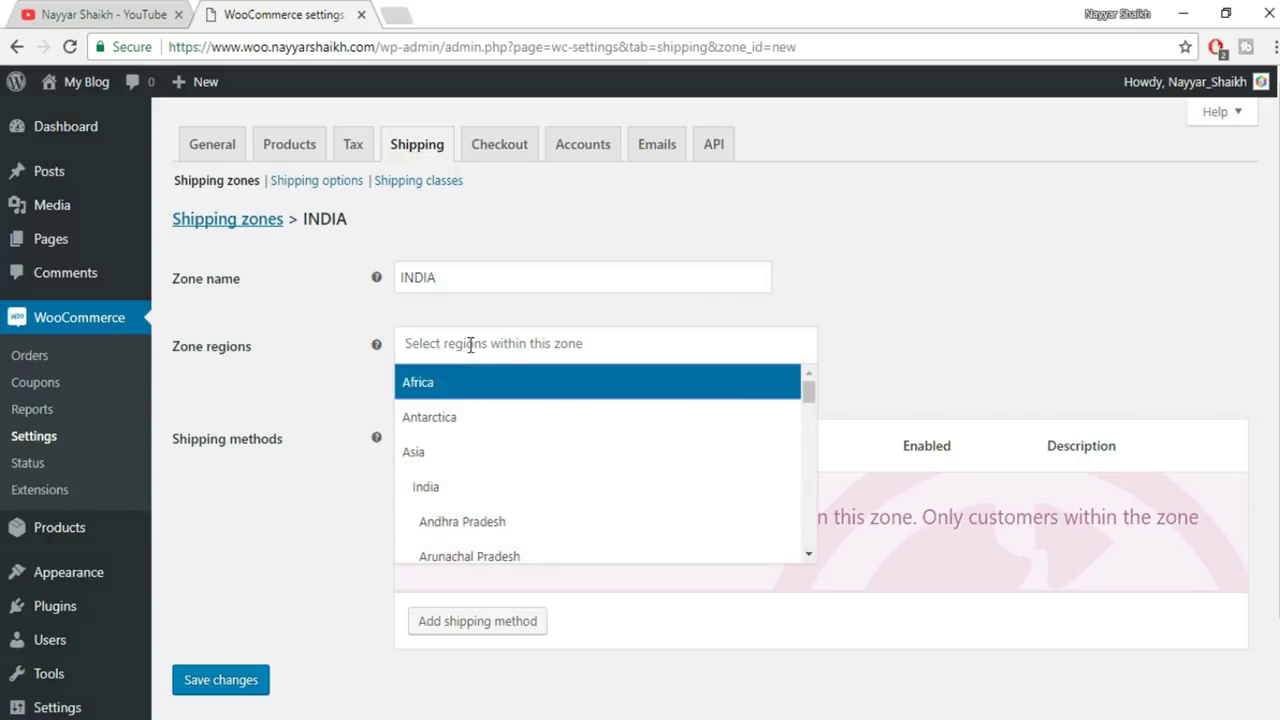
pyautogui.write('IN')
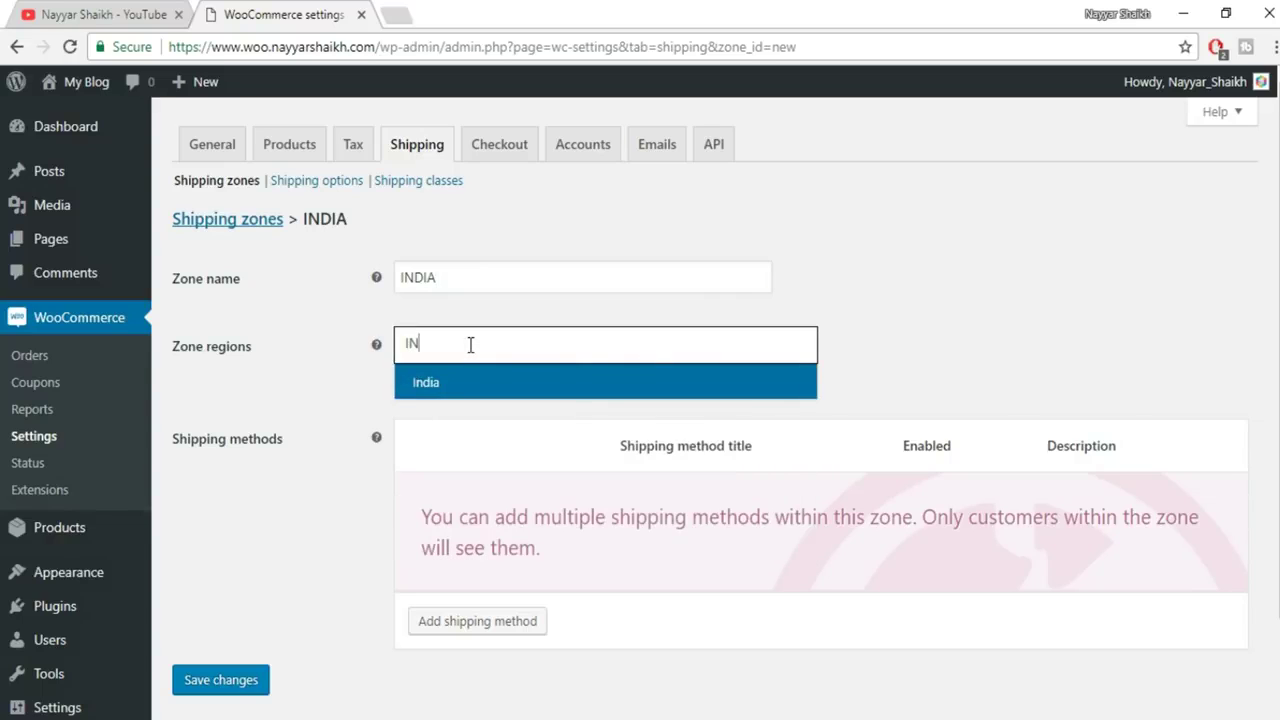
pyautogui.click(452, 381)
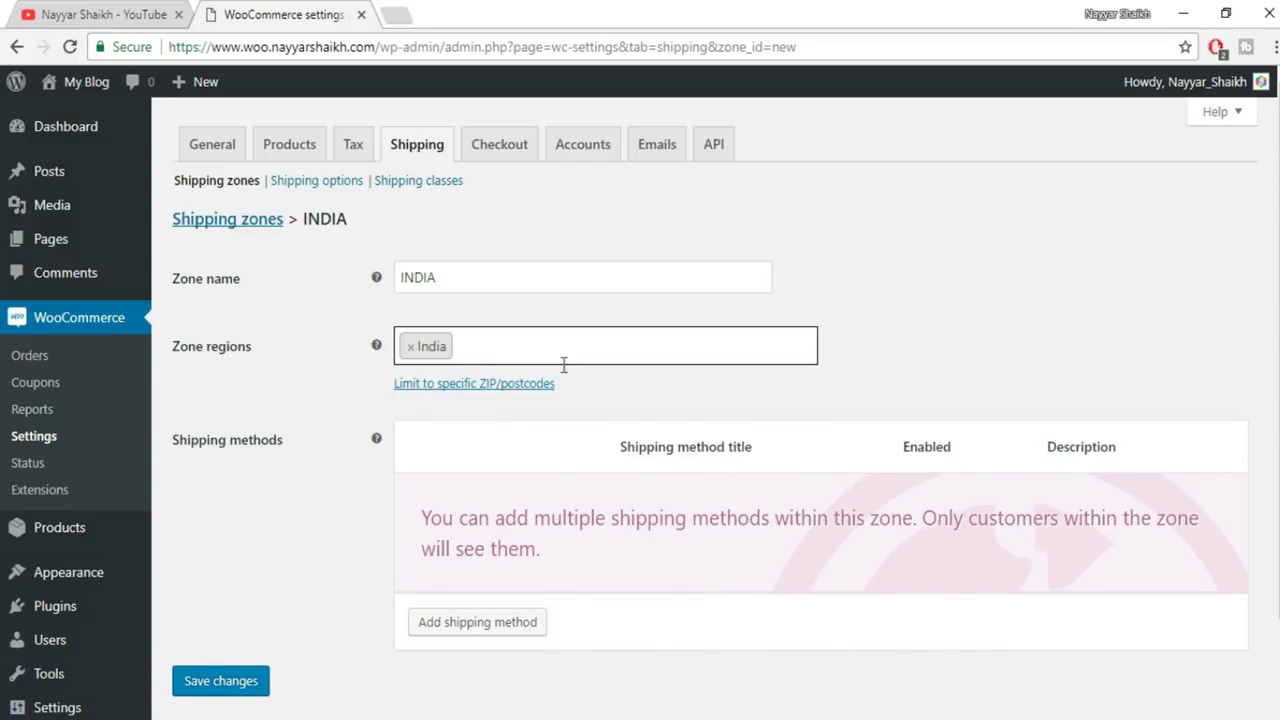
pyautogui.scroll(-2, 915, 362)
pyautogui.click(245, 577)
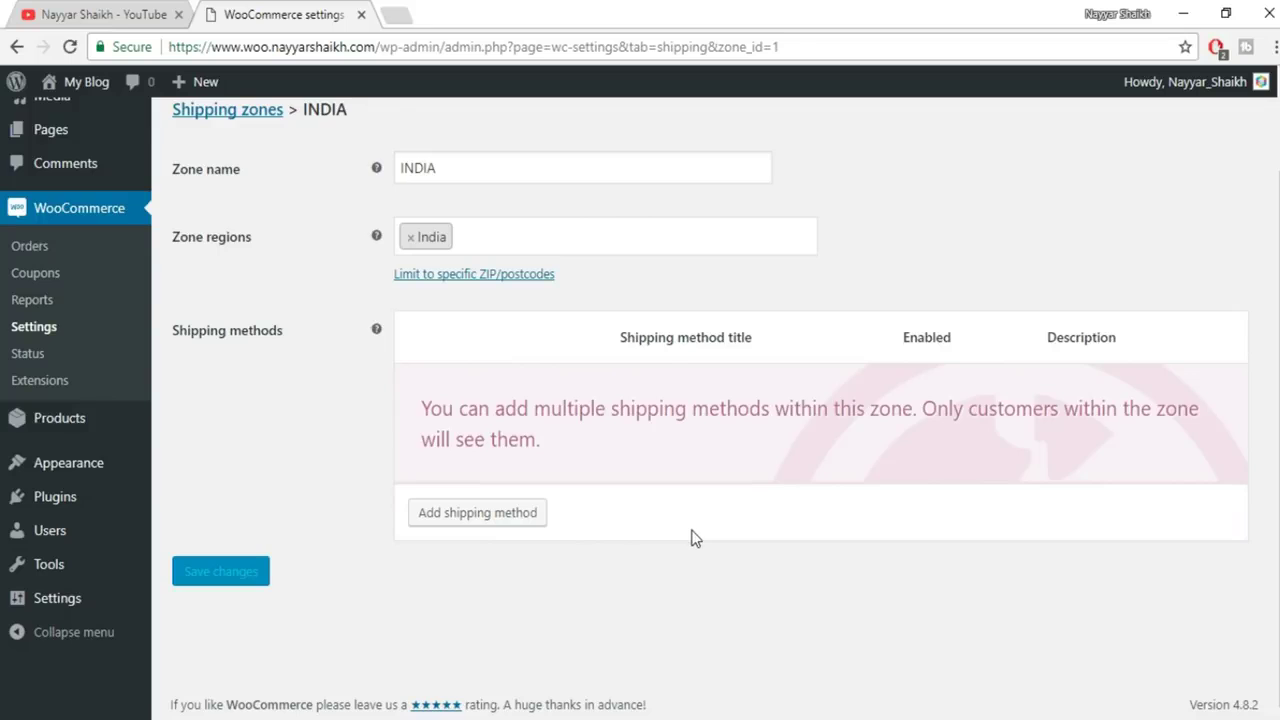
pyautogui.scroll(2, 692, 532)
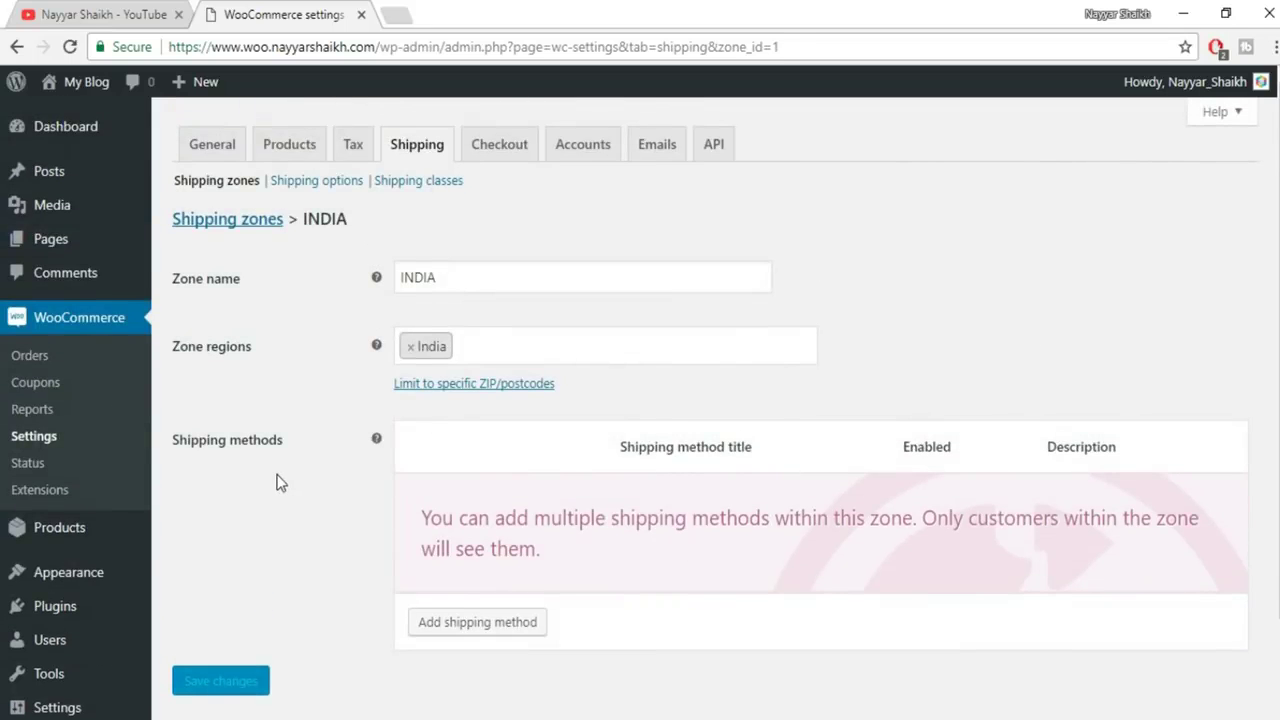
# Add a Flat rate shipping method to the INDIA zone
pyautogui.scroll(-2, 282, 482)
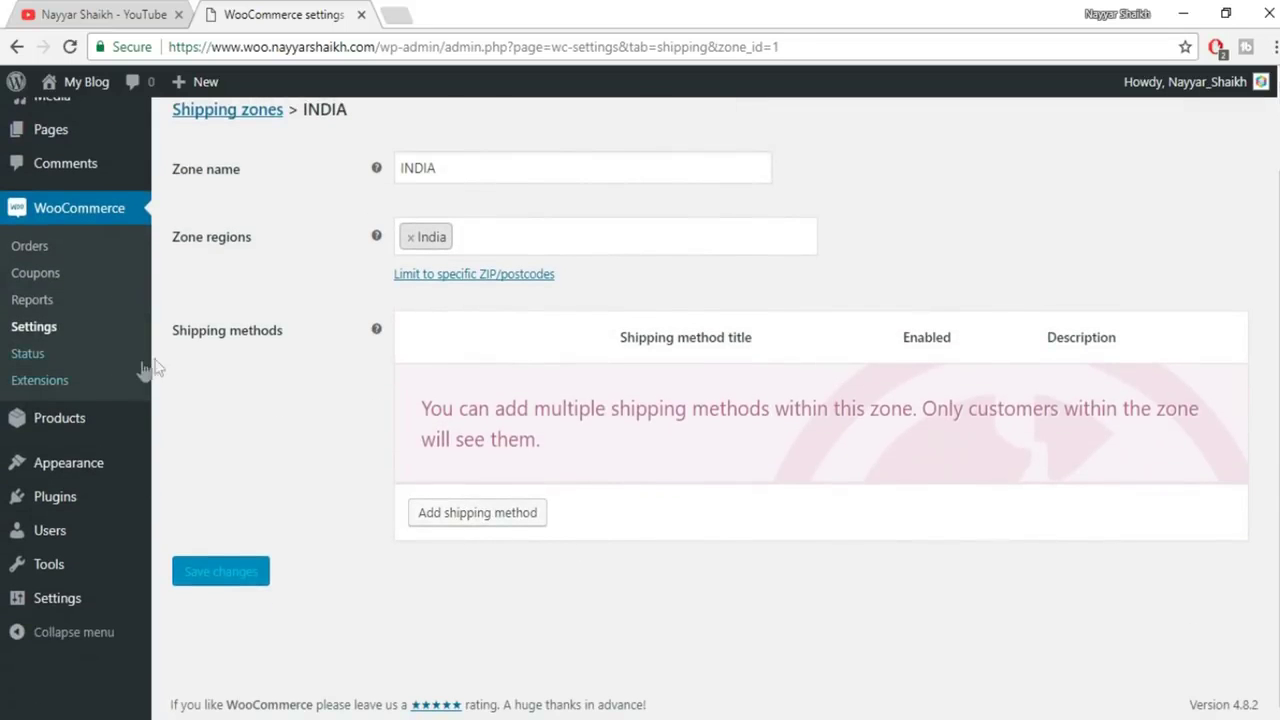
pyautogui.click(470, 514)
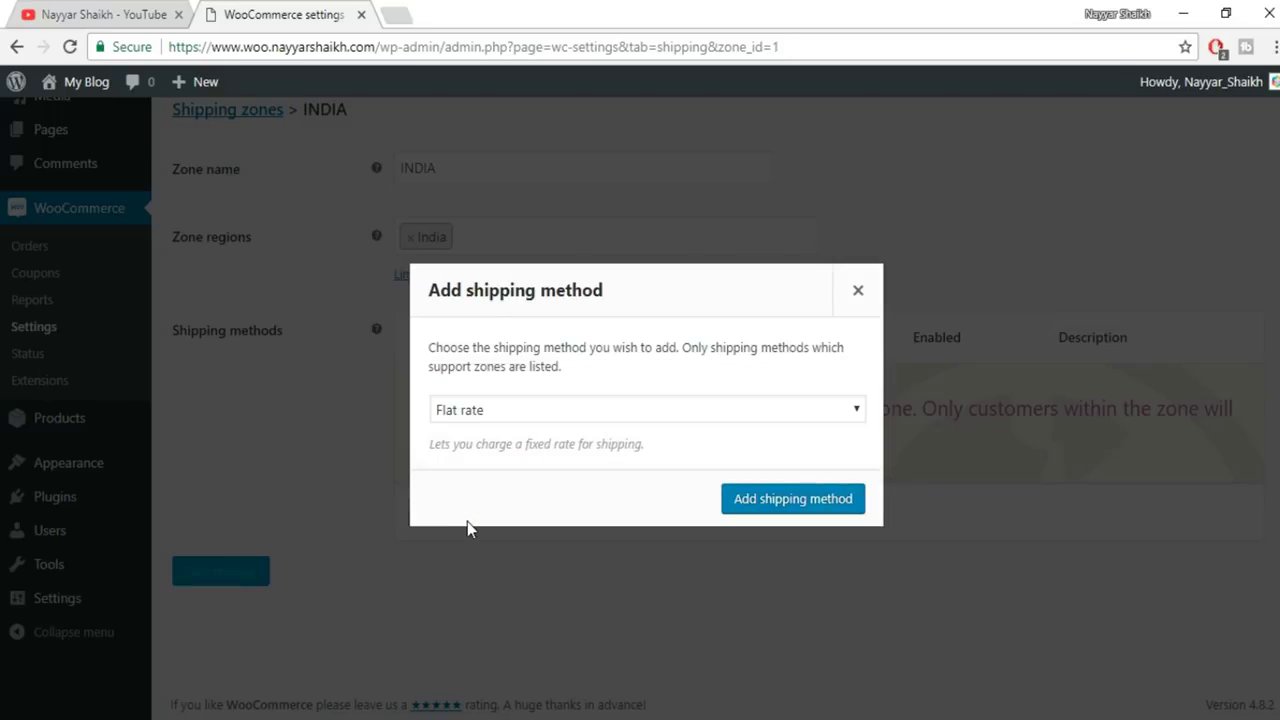
pyautogui.click(531, 410)
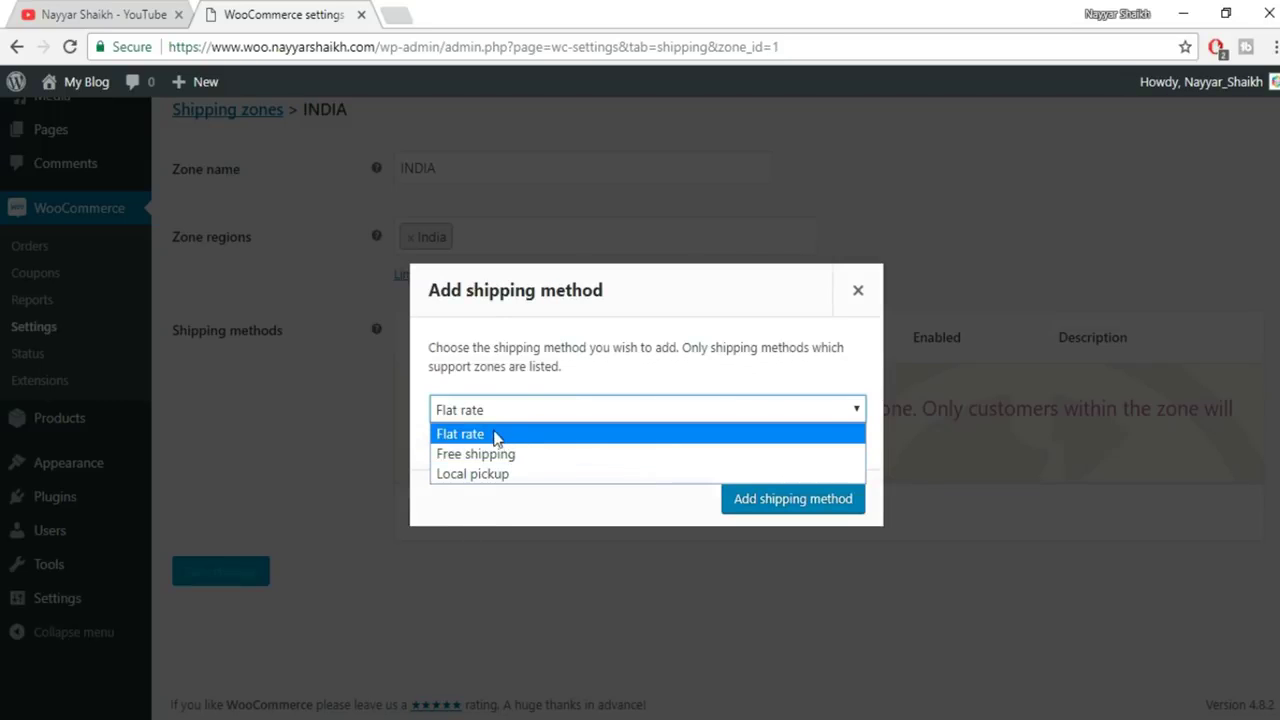
pyautogui.click(484, 440)
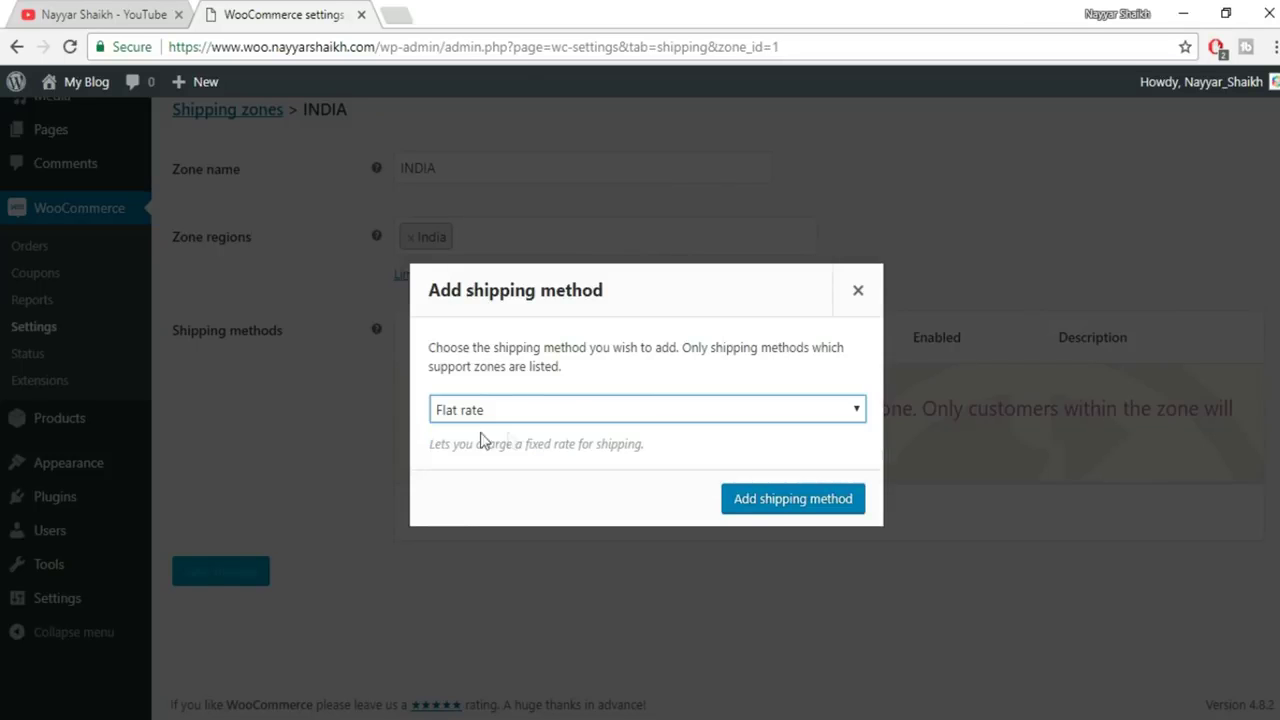
pyautogui.click(776, 500)
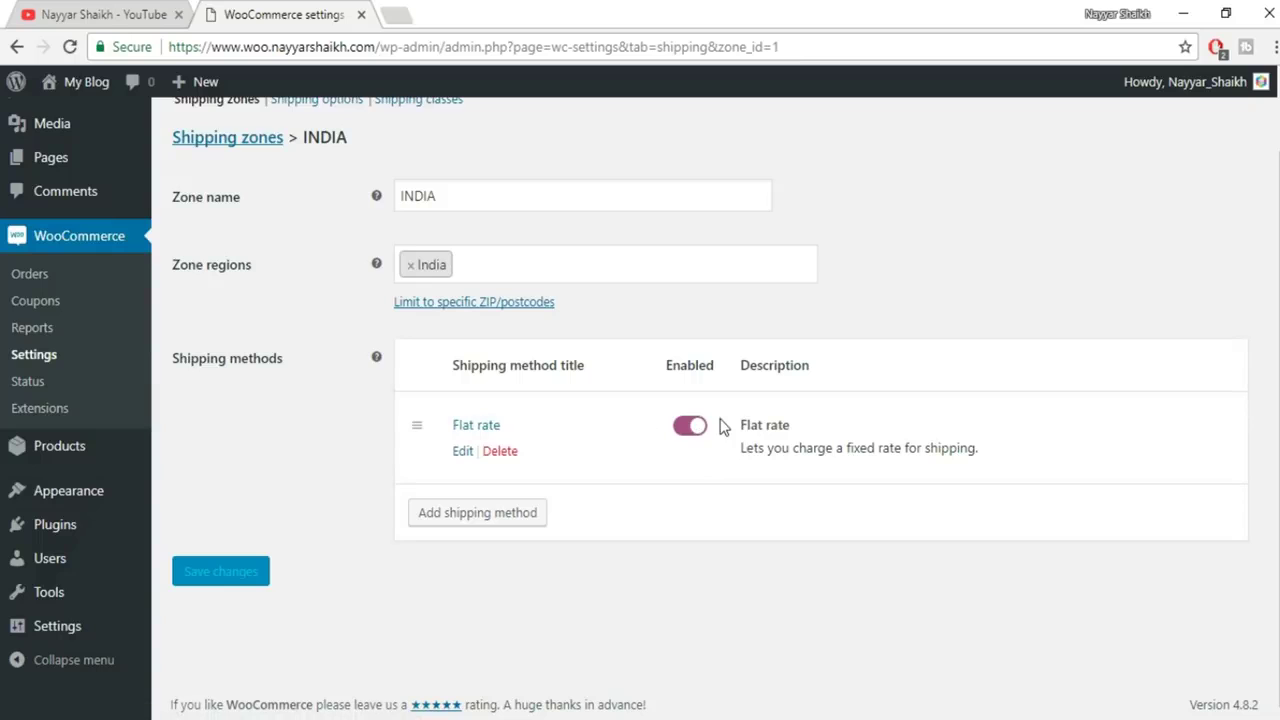
# Set the Flat rate cost to 60 and save it
pyautogui.click(463, 453)
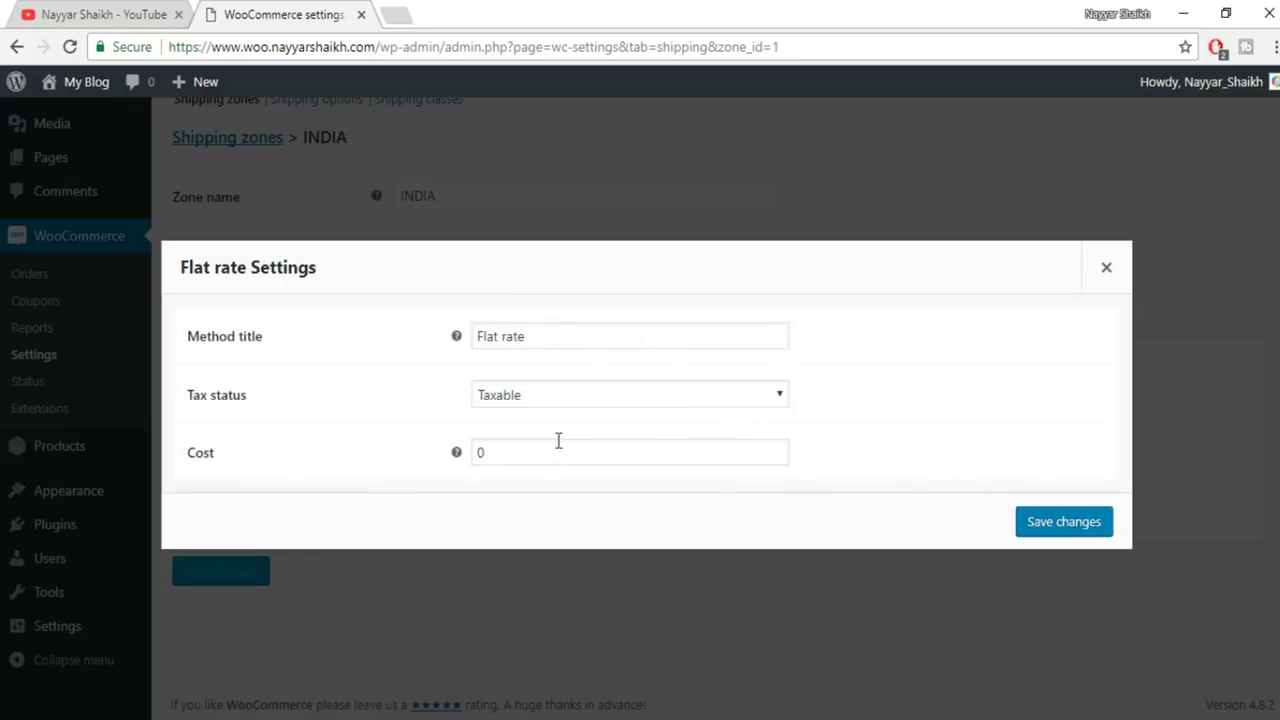
pyautogui.moveTo(537, 457); pyautogui.dragTo(472, 468)
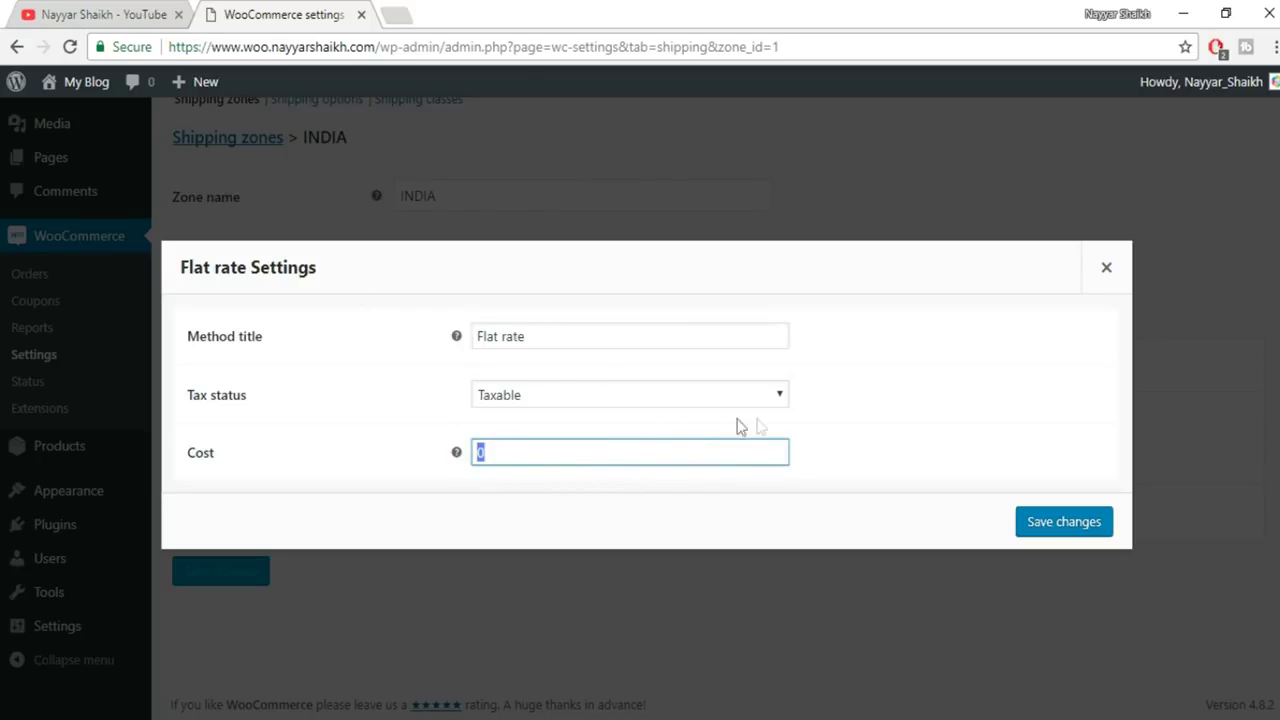
pyautogui.write('60')
pyautogui.doubleClick(484, 452)
pyautogui.click(1087, 521)
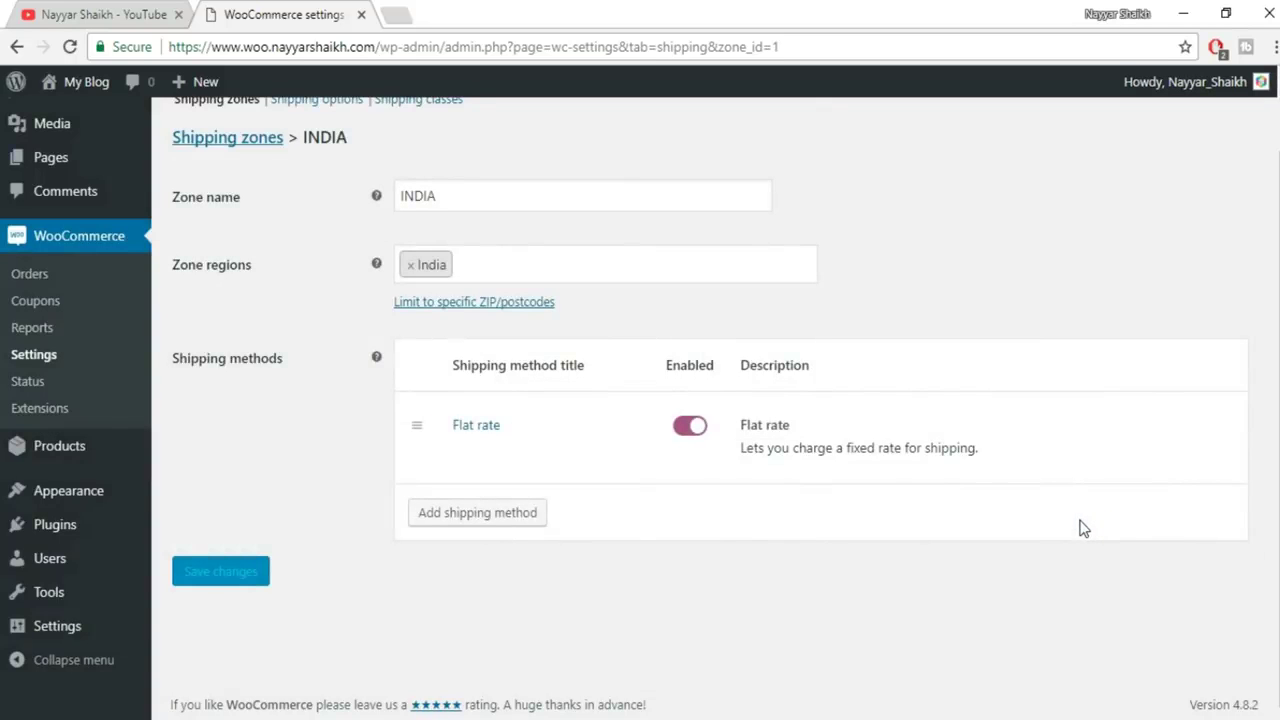
pyautogui.moveTo(838, 479)
# Change the Flat rate cost from 60 to [qty] * 60 and save it
pyautogui.click(462, 451)
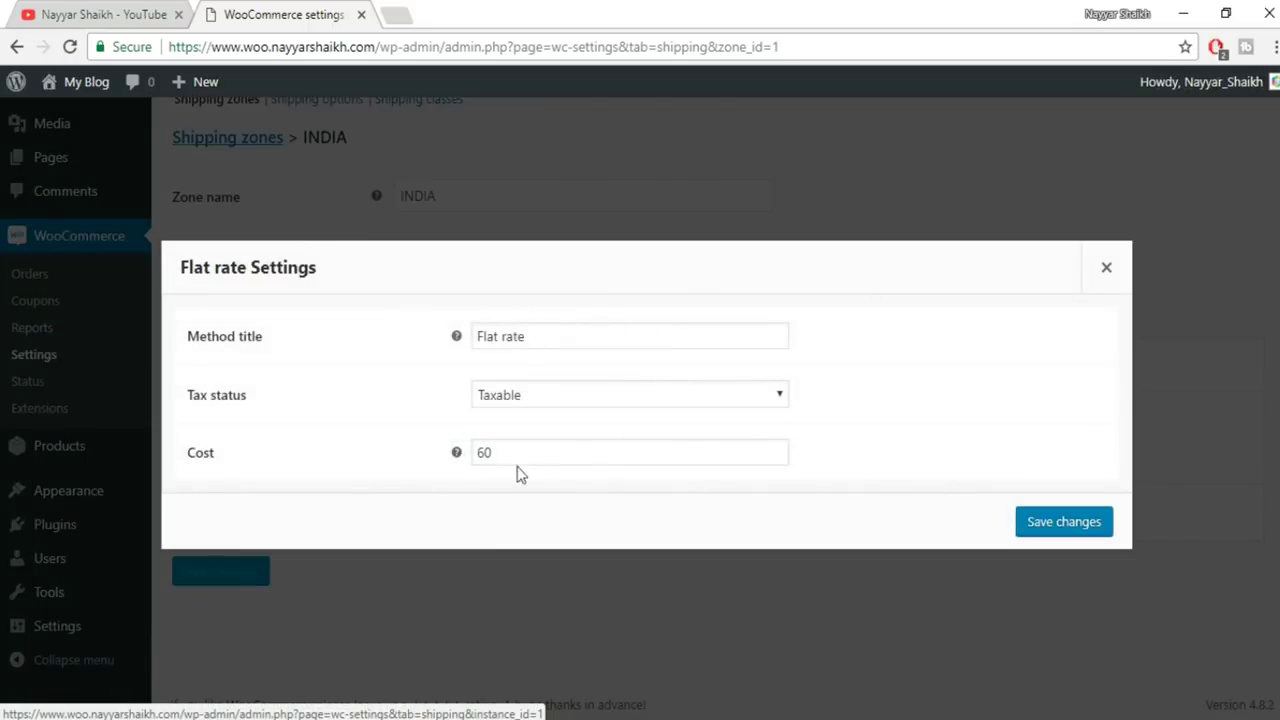
pyautogui.click(479, 453)
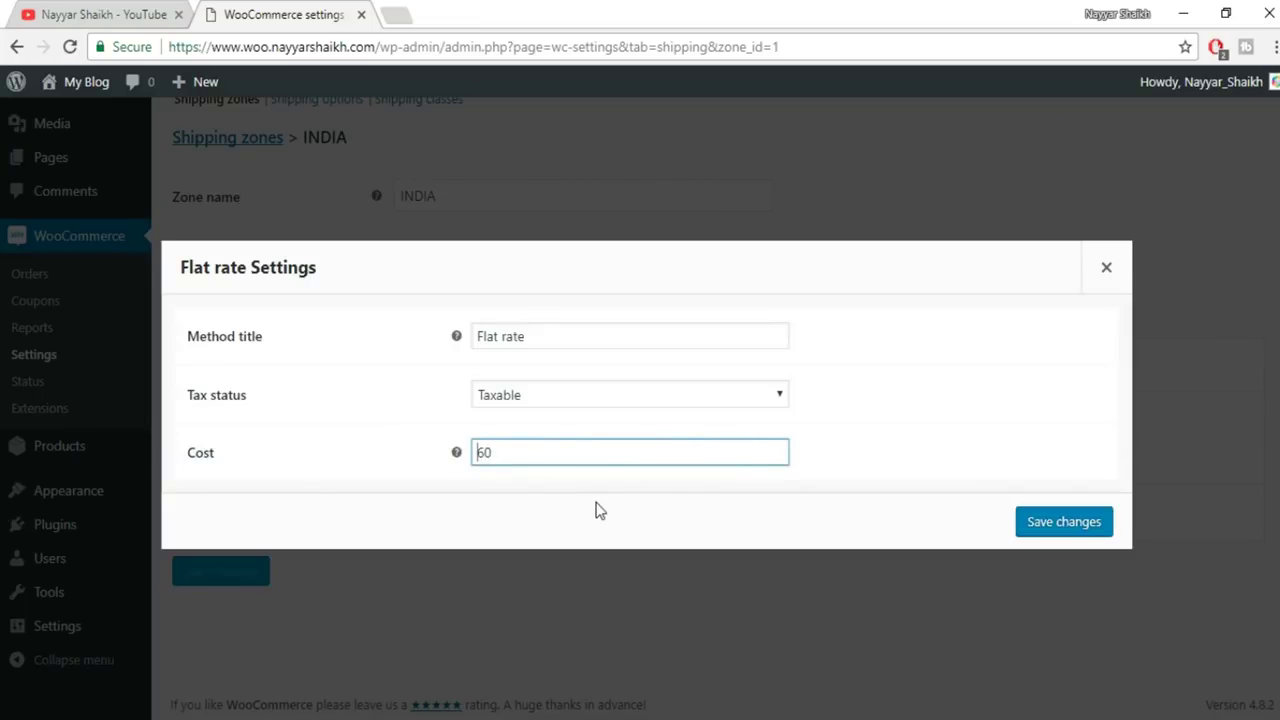
pyautogui.press('Delete')
pyautogui.press('Delete')
pyautogui.write('[qty')
pyautogui.write('] * 60')
pyautogui.click(1045, 521)
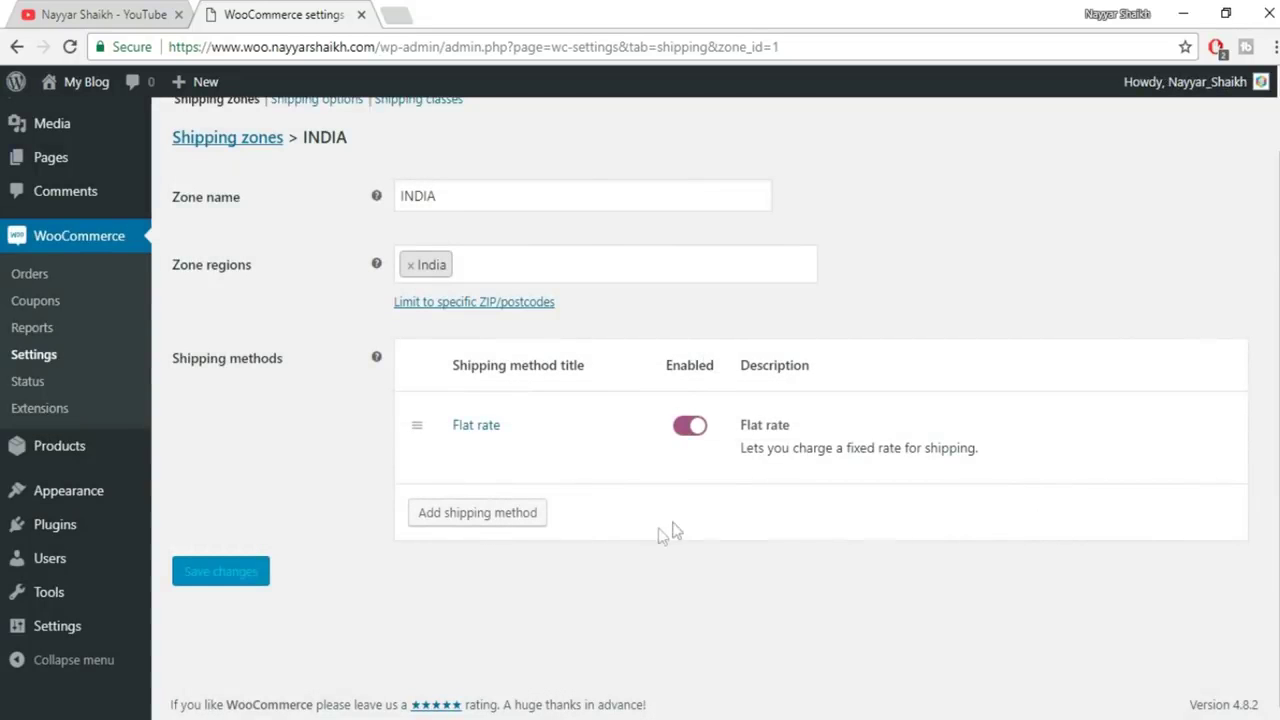
# Add a Free shipping method to the INDIA zone
pyautogui.click(487, 515)
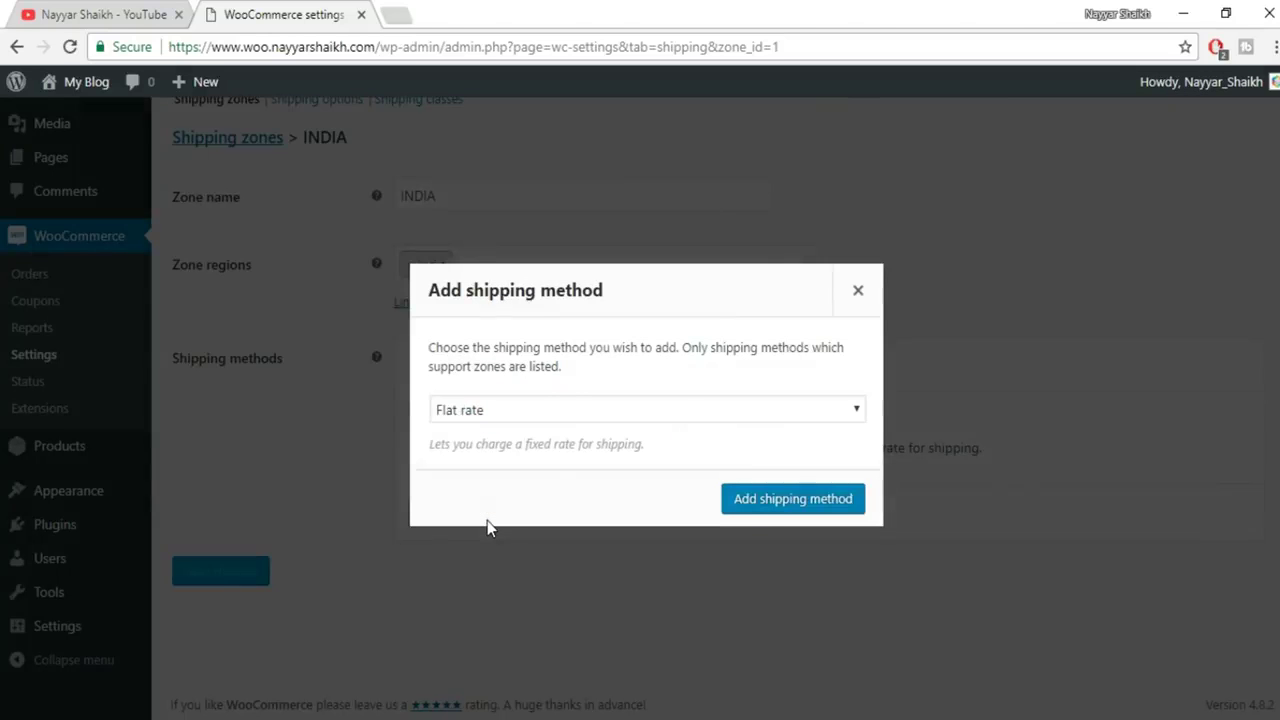
pyautogui.click(512, 415)
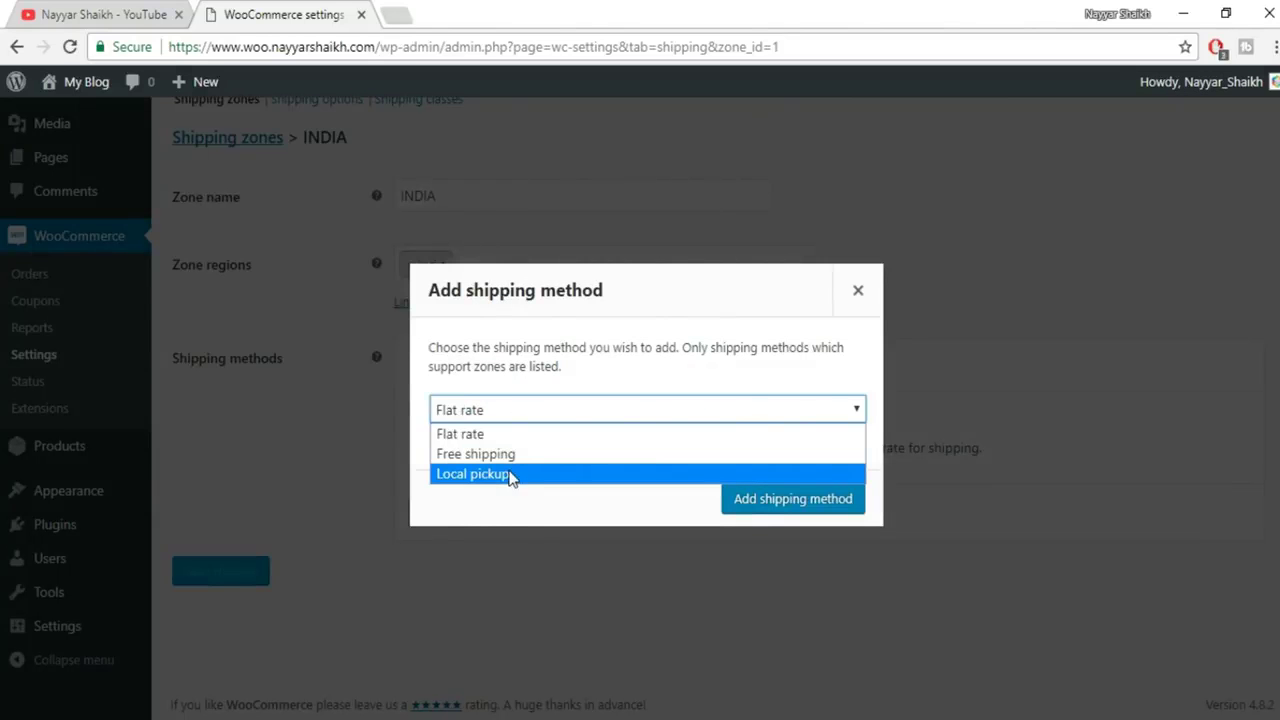
pyautogui.click(510, 454)
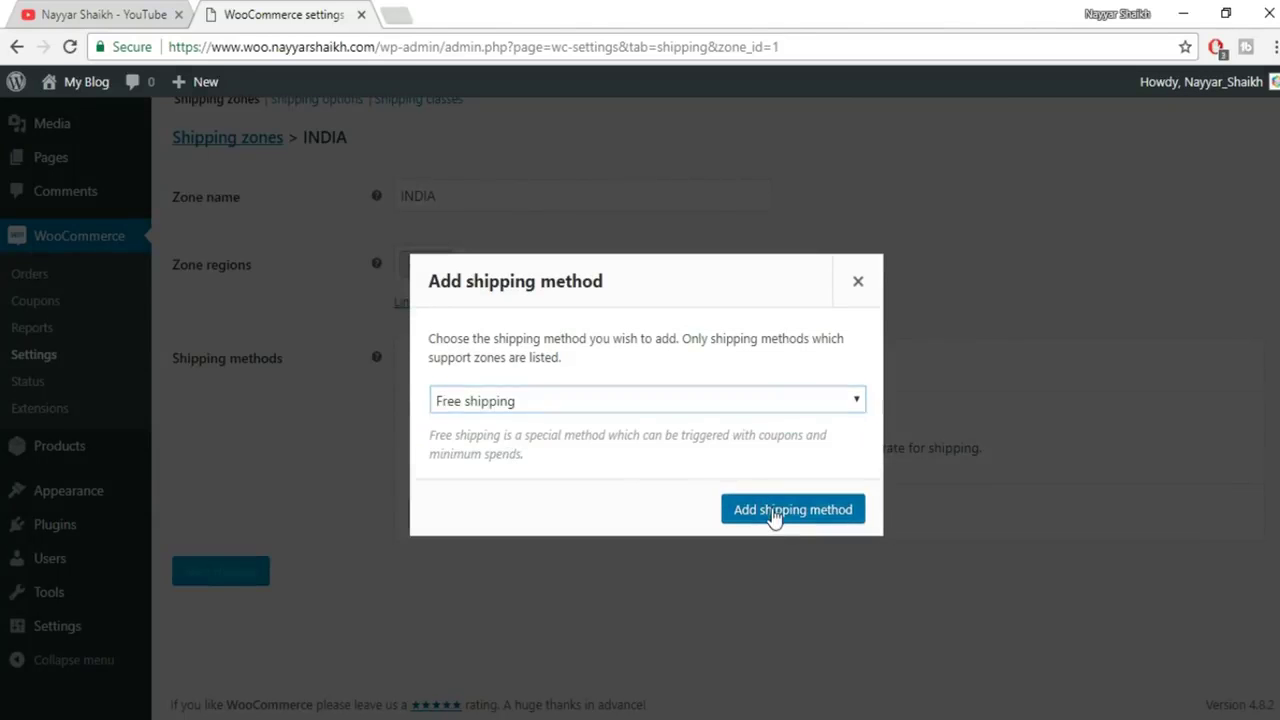
pyautogui.click(772, 507)
# Set Free shipping's minimum order amount to 1000 and save it
pyautogui.click(464, 542)
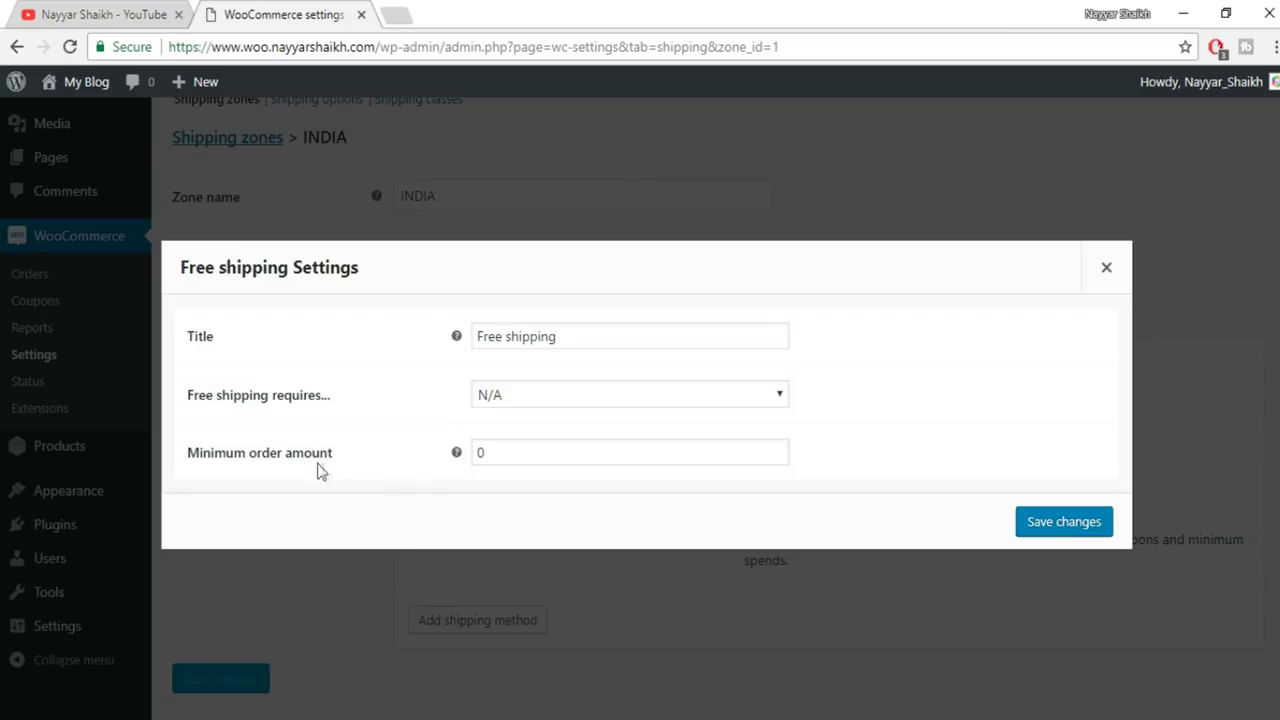
pyautogui.moveTo(524, 452); pyautogui.dragTo(432, 452)
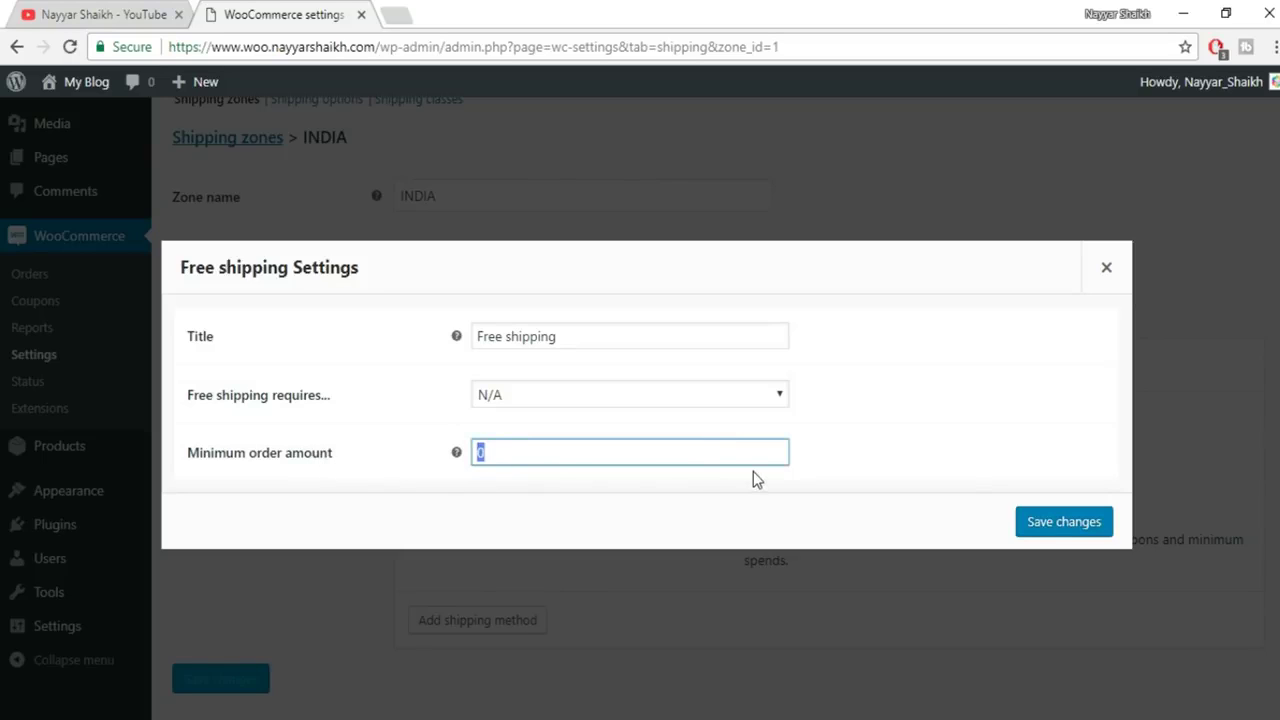
pyautogui.write('10000')
pyautogui.press('BackSpace')
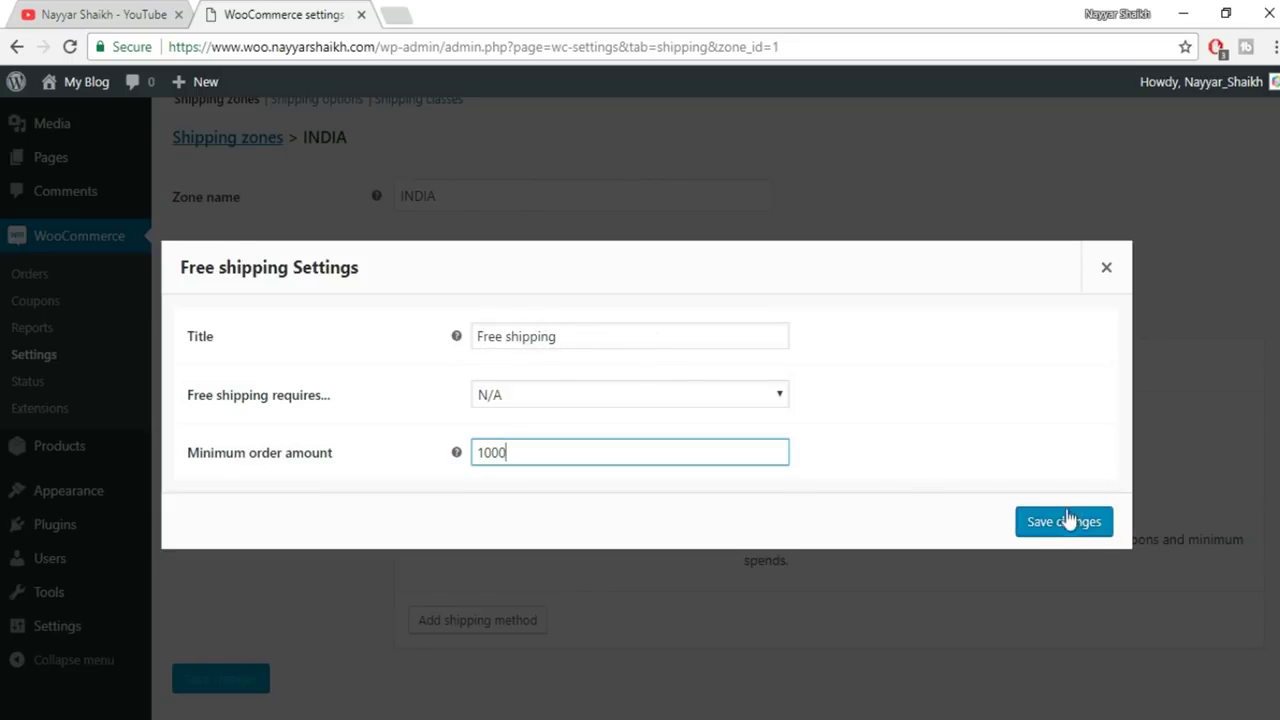
pyautogui.click(1066, 523)
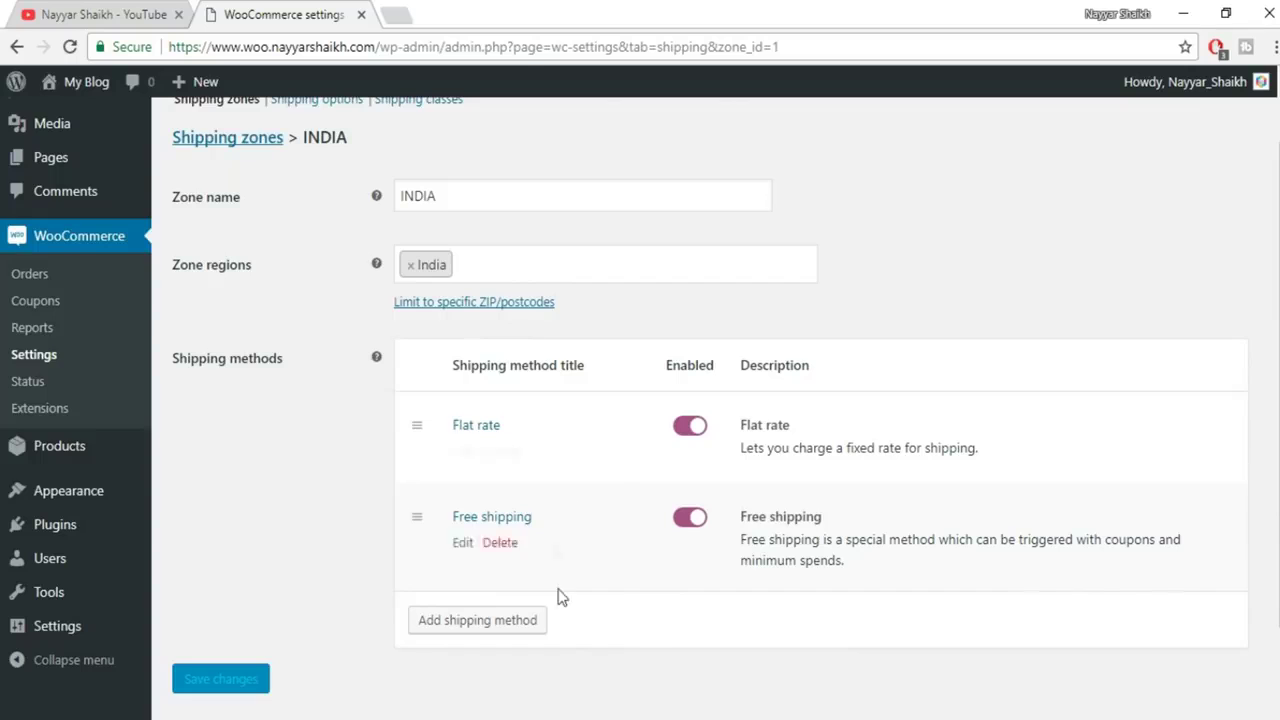
pyautogui.scroll(1, 560, 606)
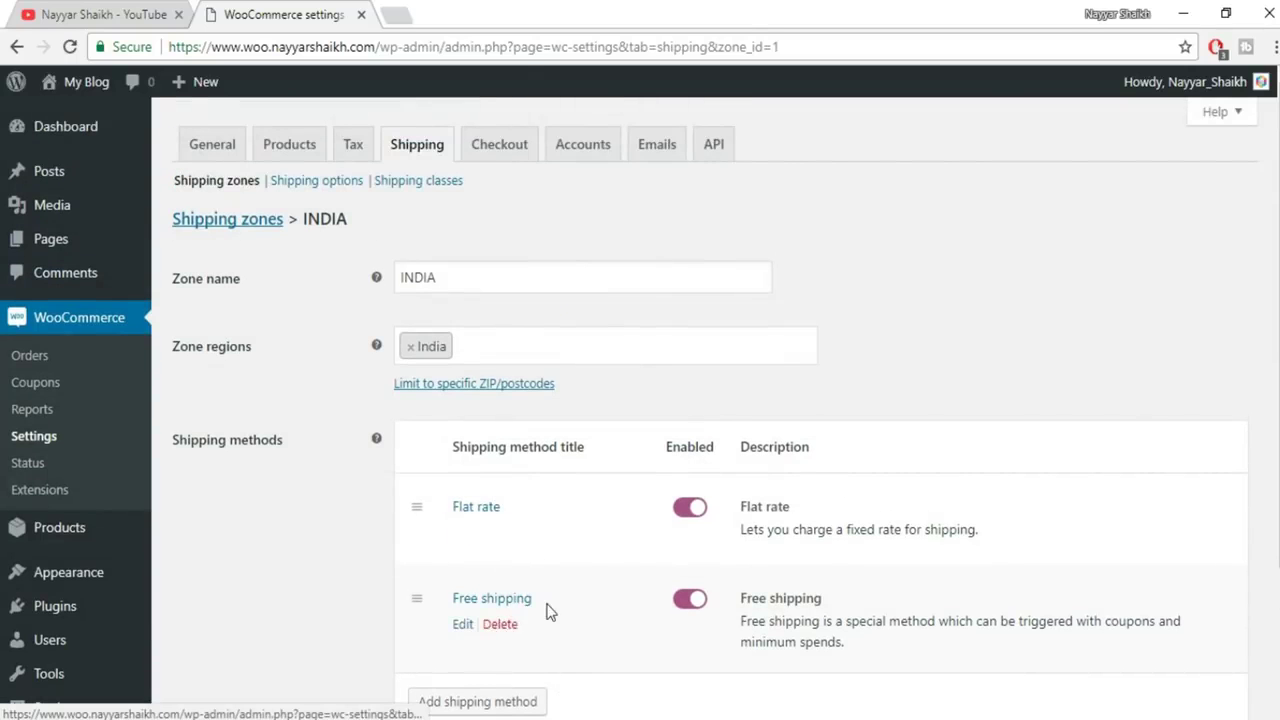
# Save the Shipping options with their current settings, then view Shipping classes
pyautogui.click(300, 182)
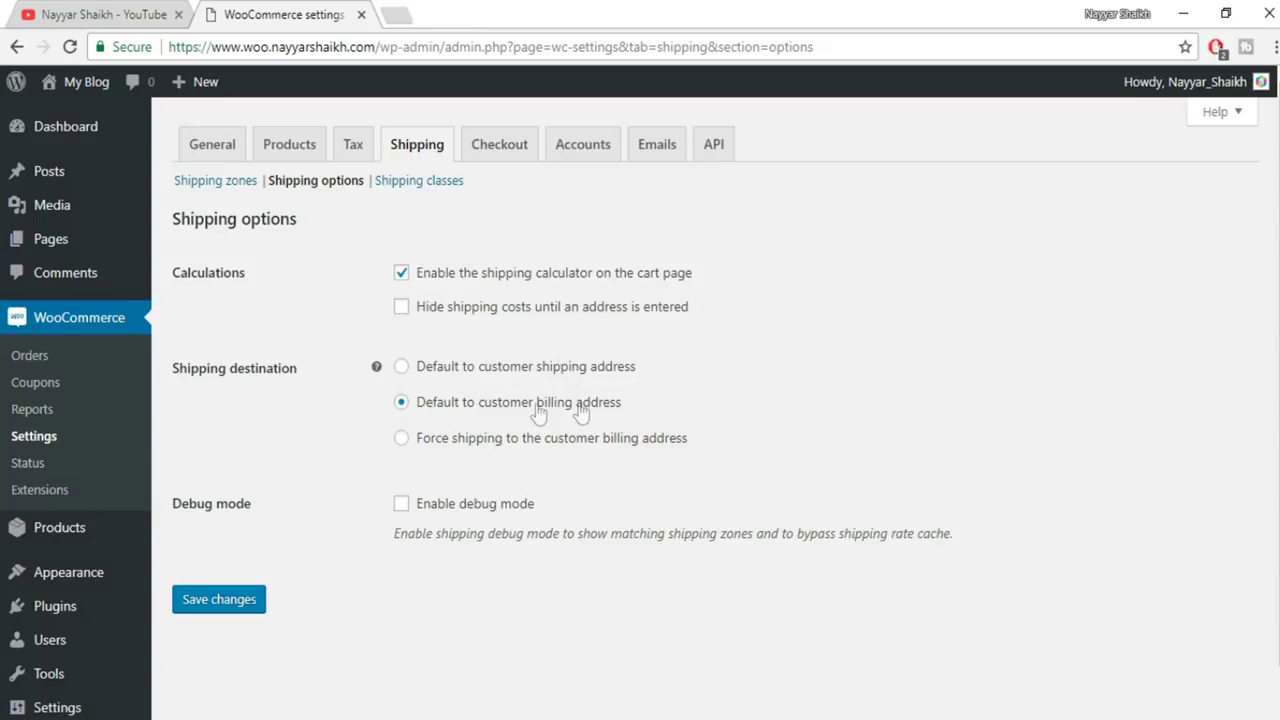
pyautogui.click(222, 609)
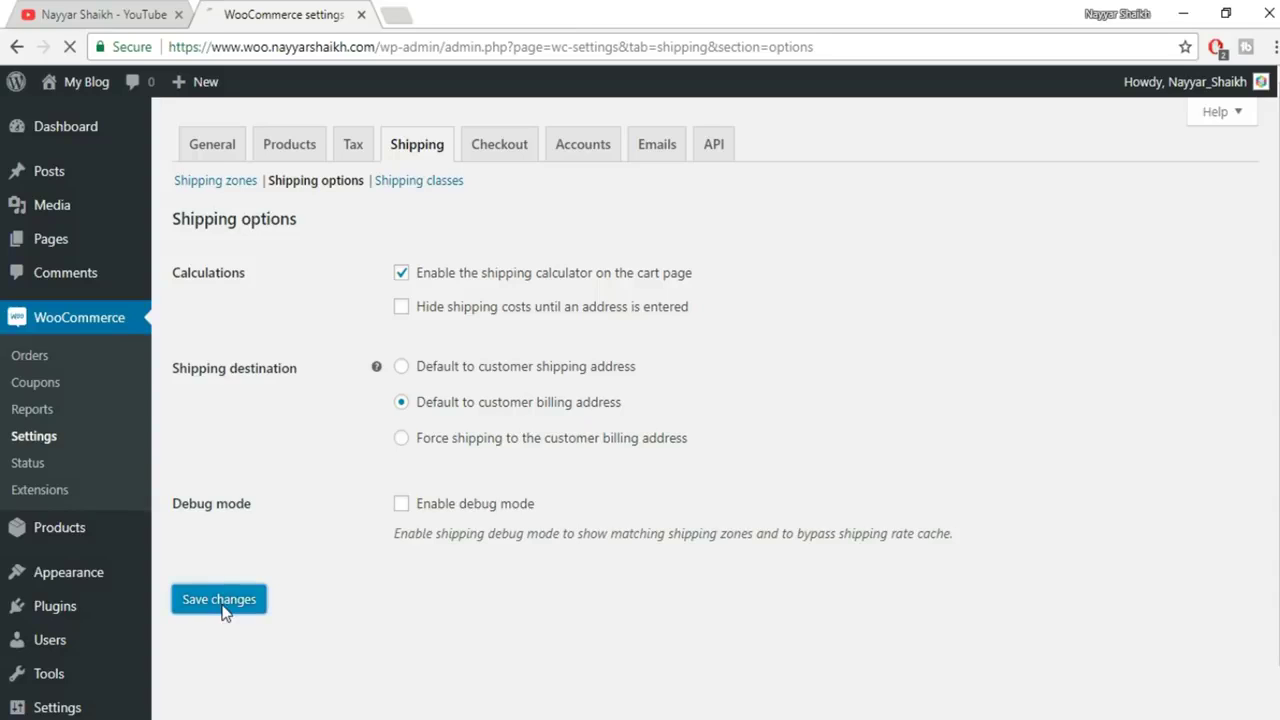
pyautogui.click(437, 183)
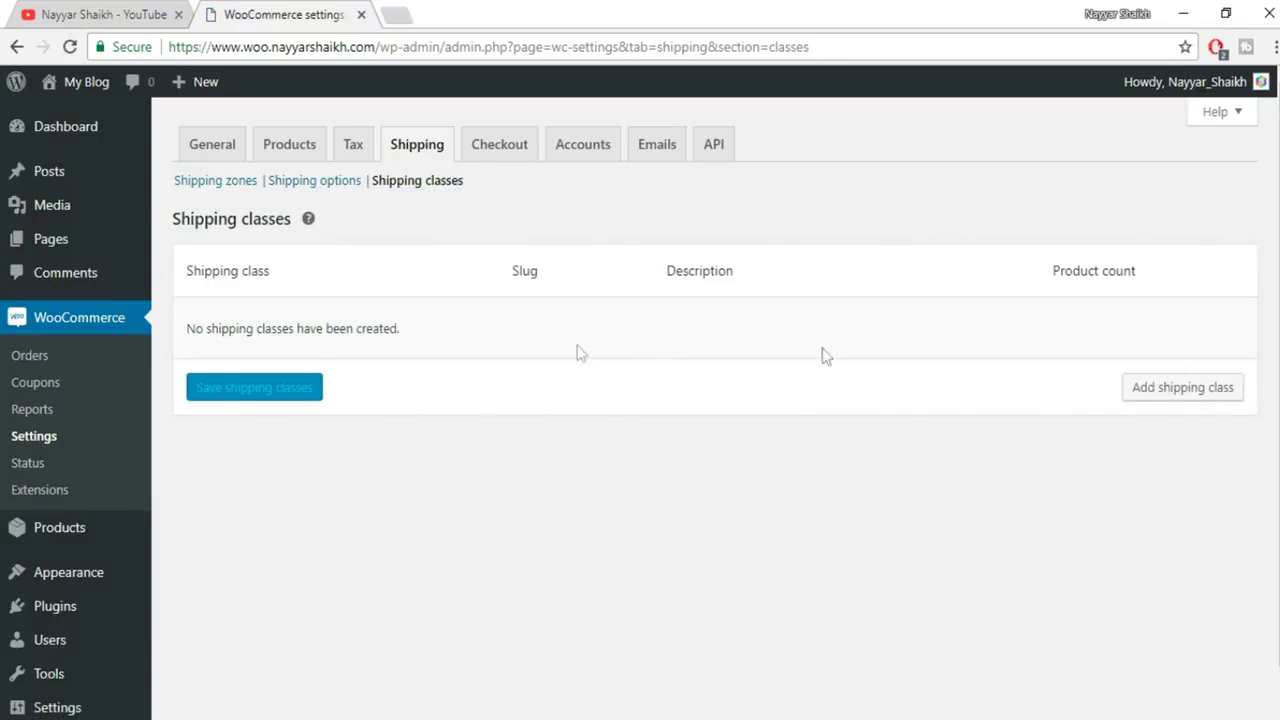
# Add and save shipping class Television, slug television, description 'Shipping Cost for TV'
pyautogui.click(1207, 396)
pyautogui.click(337, 323)
pyautogui.write('bulky')
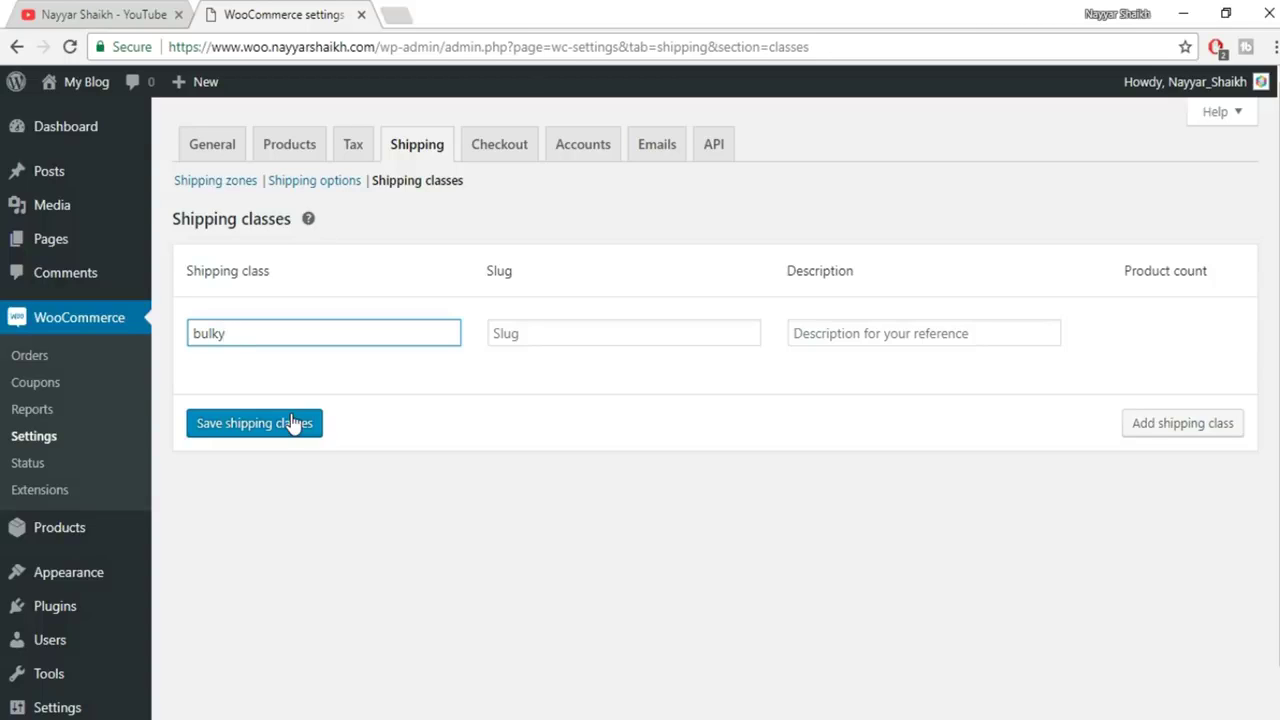
pyautogui.hotkey('ctrl', 'a')
pyautogui.write('Television')
pyautogui.click(641, 334)
pyautogui.write('tele')
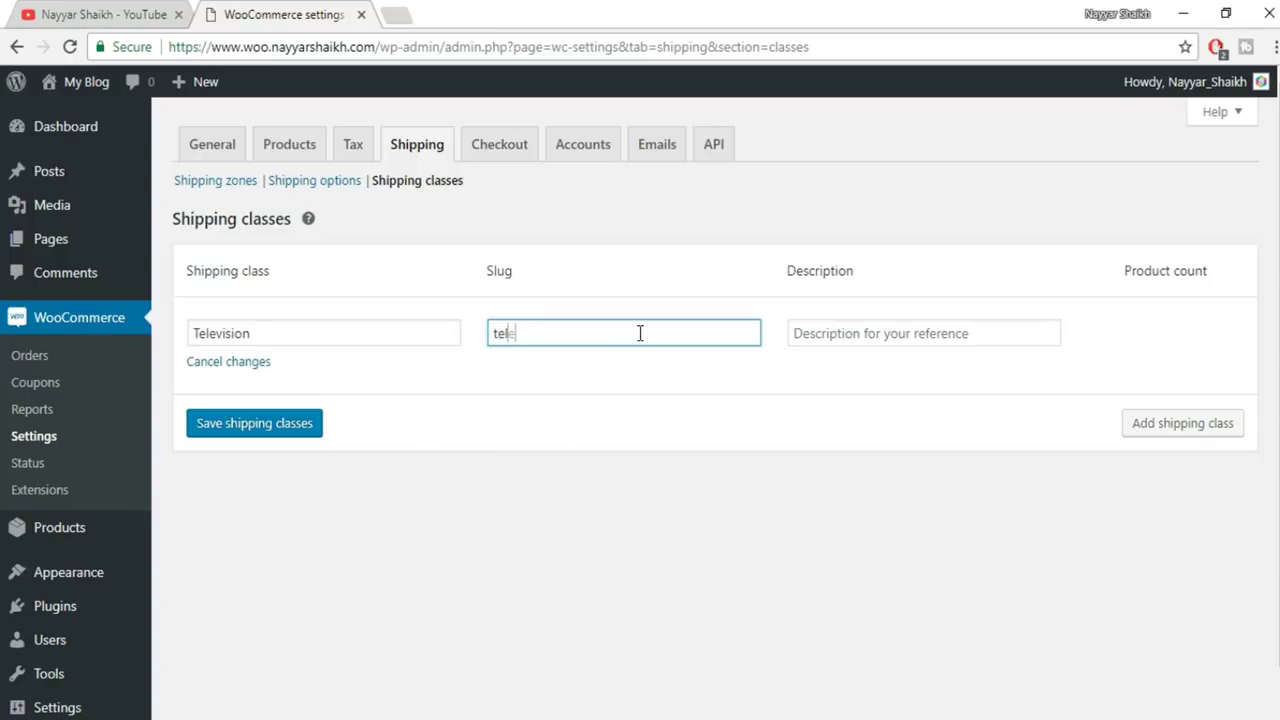
pyautogui.write('vision')
pyautogui.press('Tab')
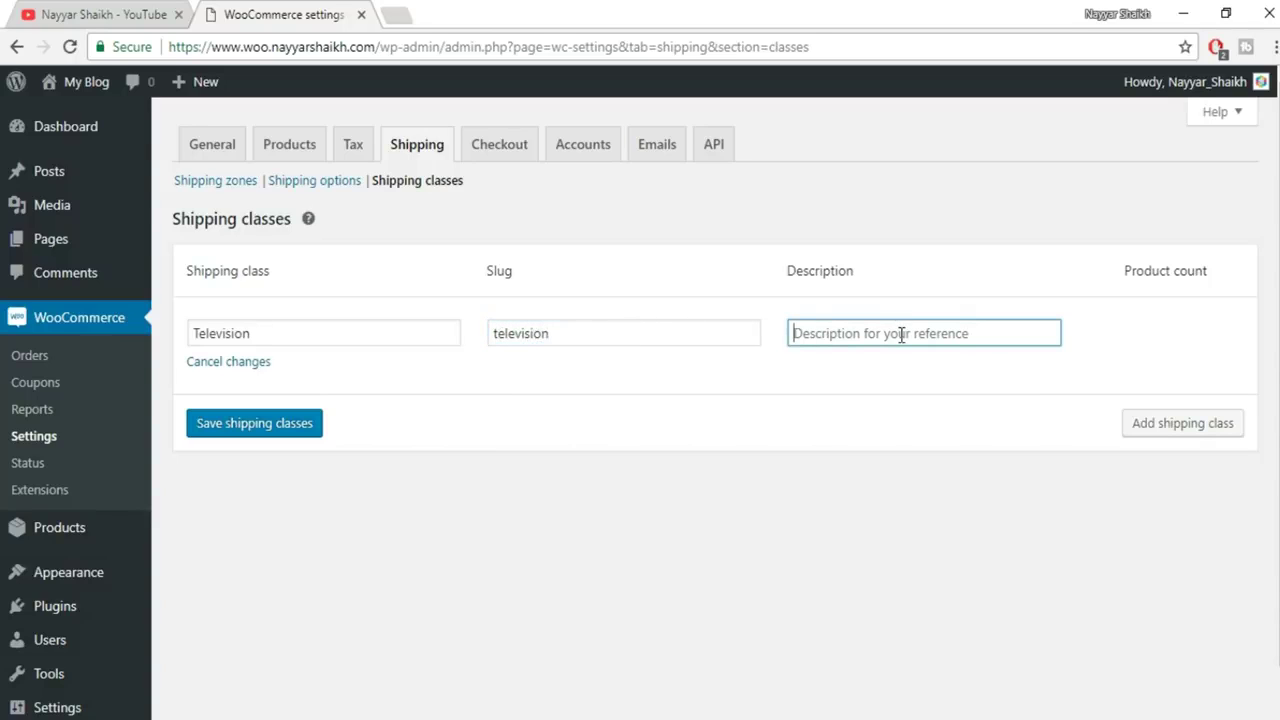
pyautogui.write('Sh')
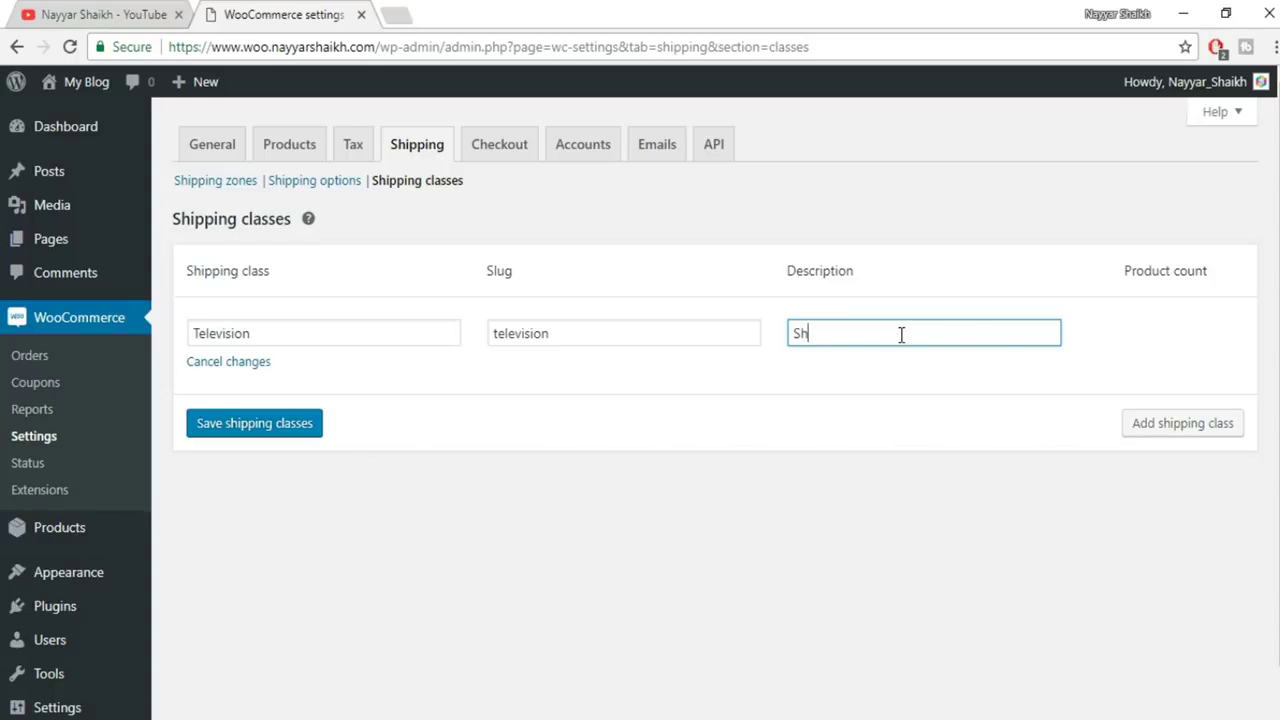
pyautogui.write('ipping Cost for TV')
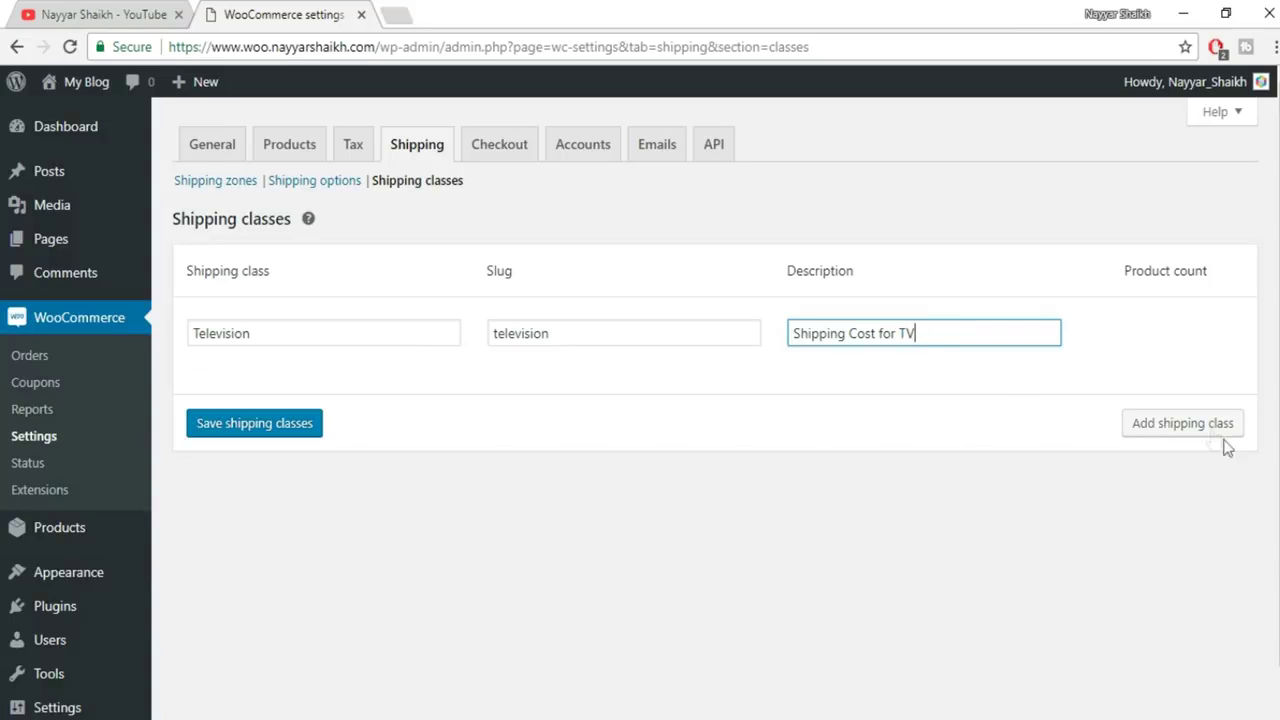
pyautogui.click(308, 428)
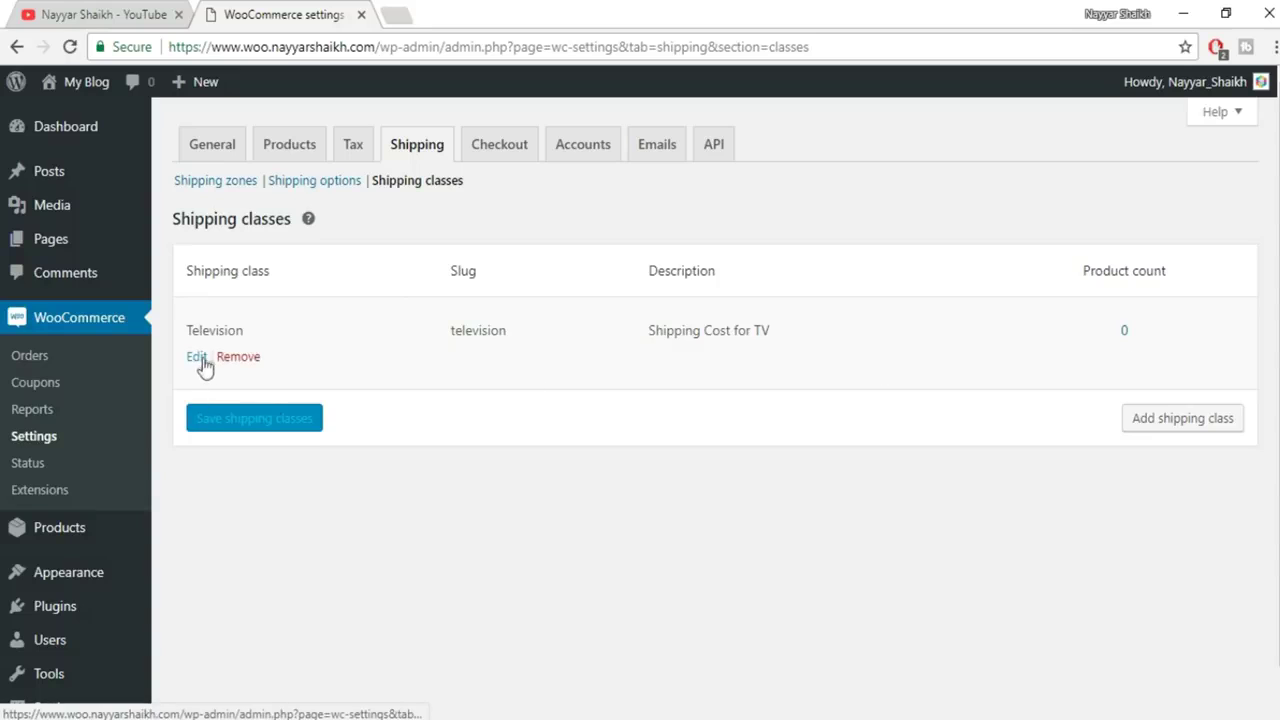
pyautogui.click(199, 360)
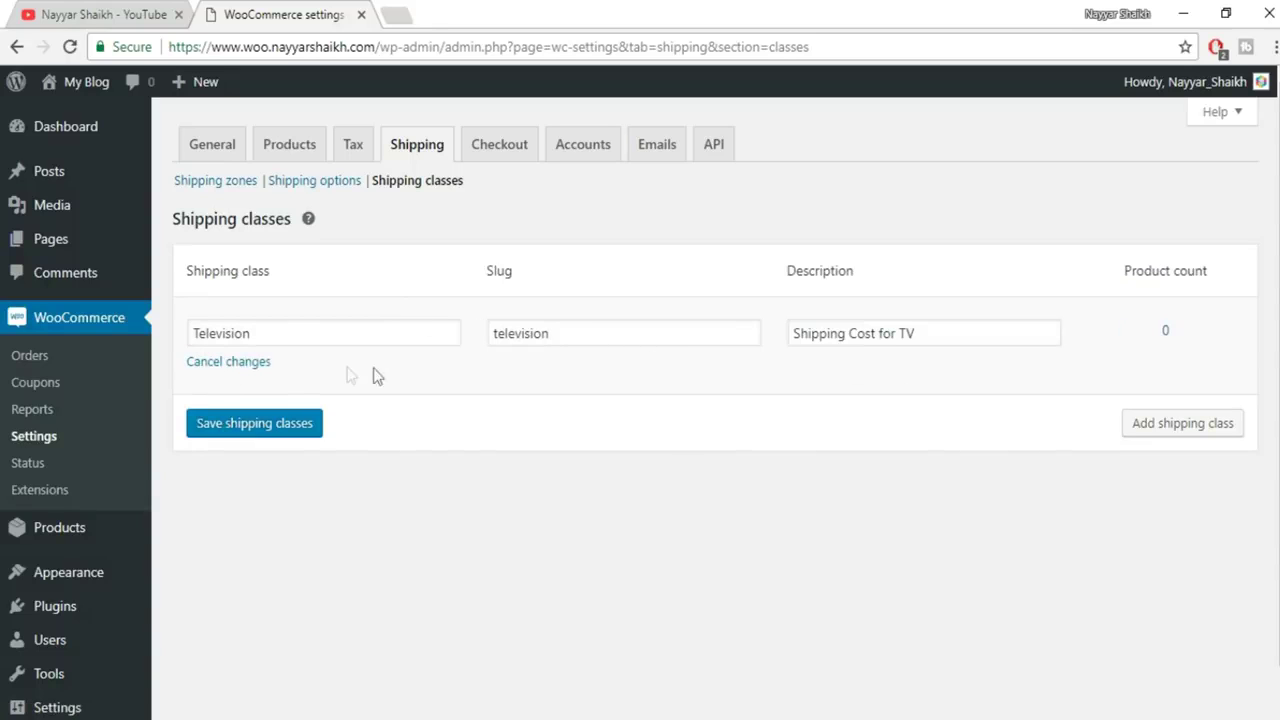
pyautogui.click(246, 438)
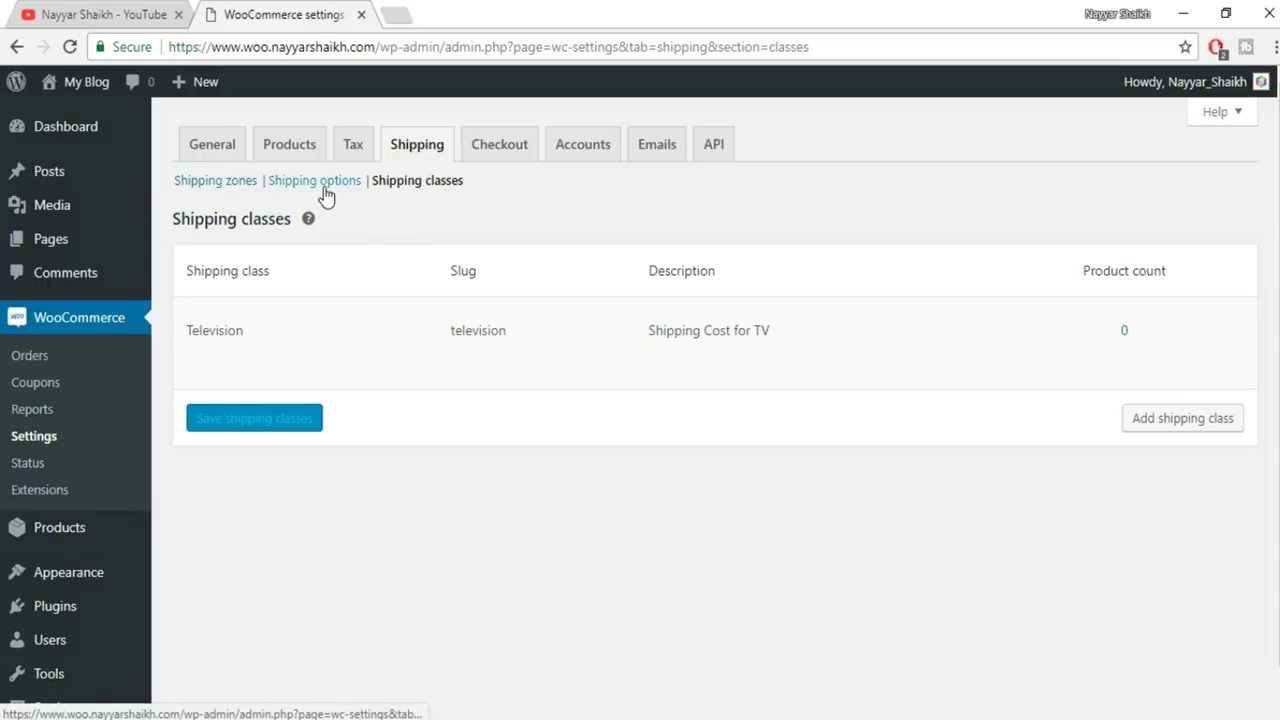
# Return to the INDIA shipping zone and open its Flat rate settings
pyautogui.click(231, 182)
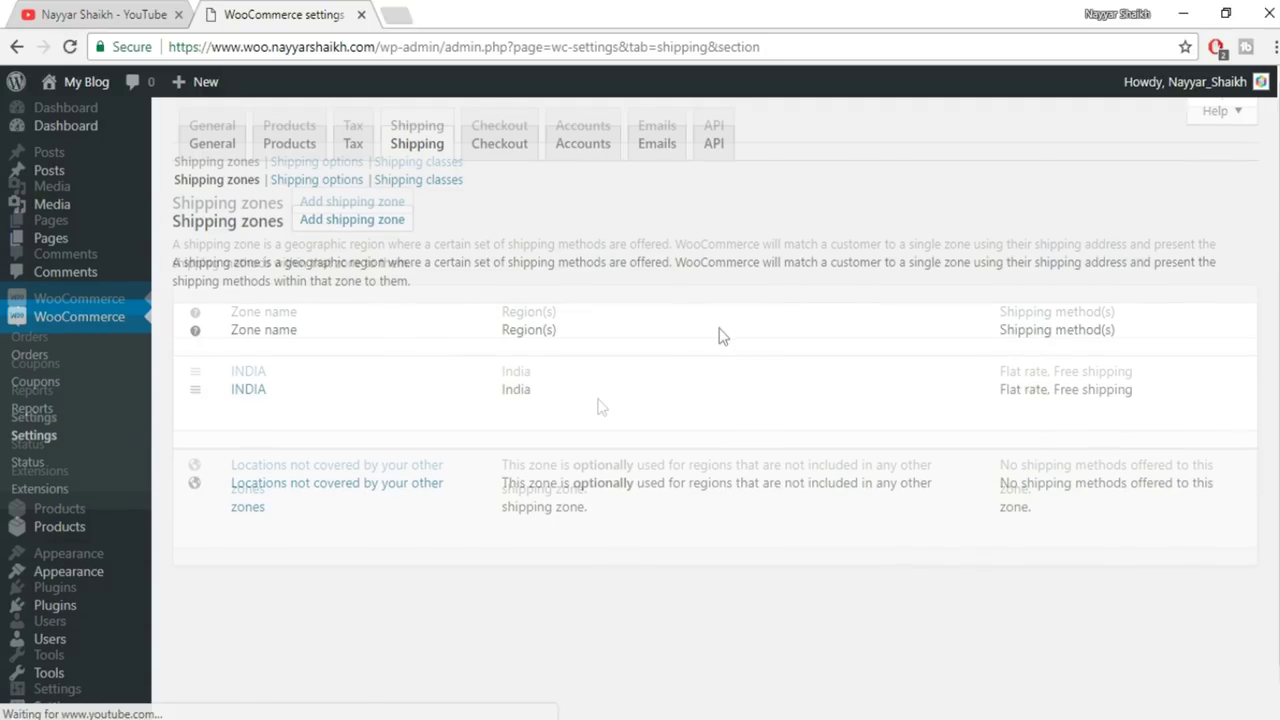
pyautogui.scroll(-1, 717, 334)
pyautogui.click(241, 372)
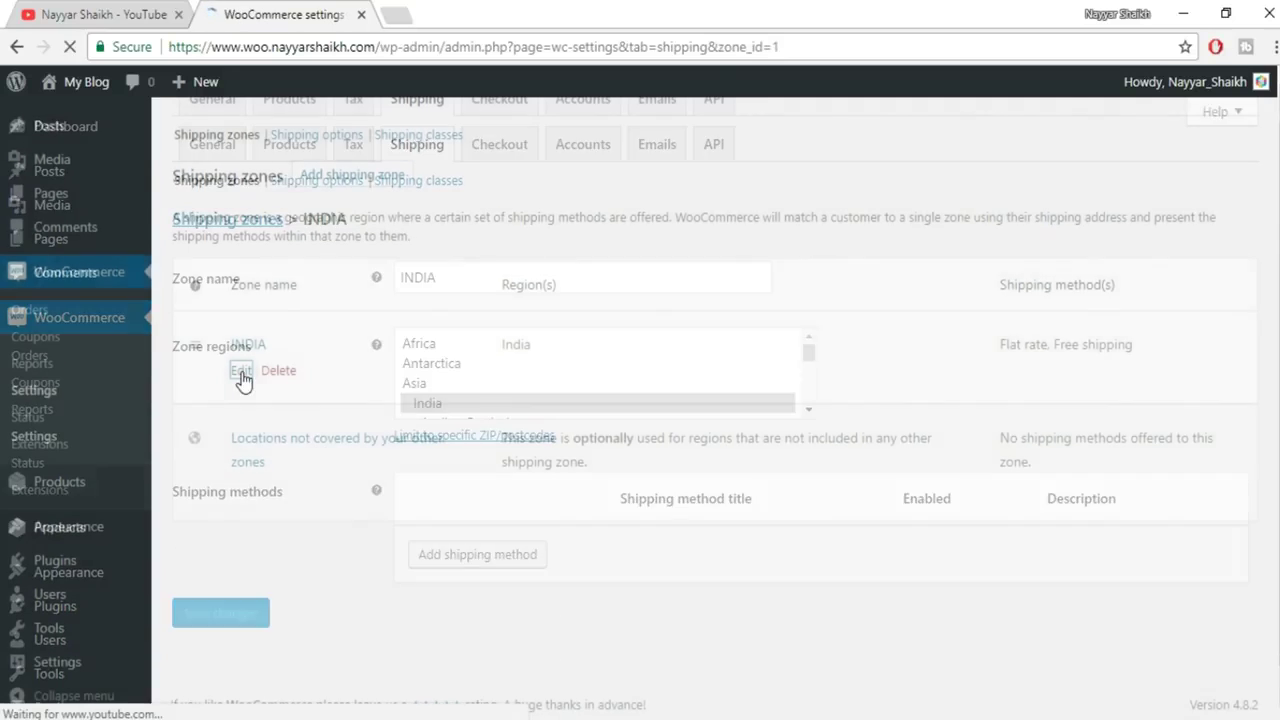
pyautogui.scroll(-2, 1100, 377)
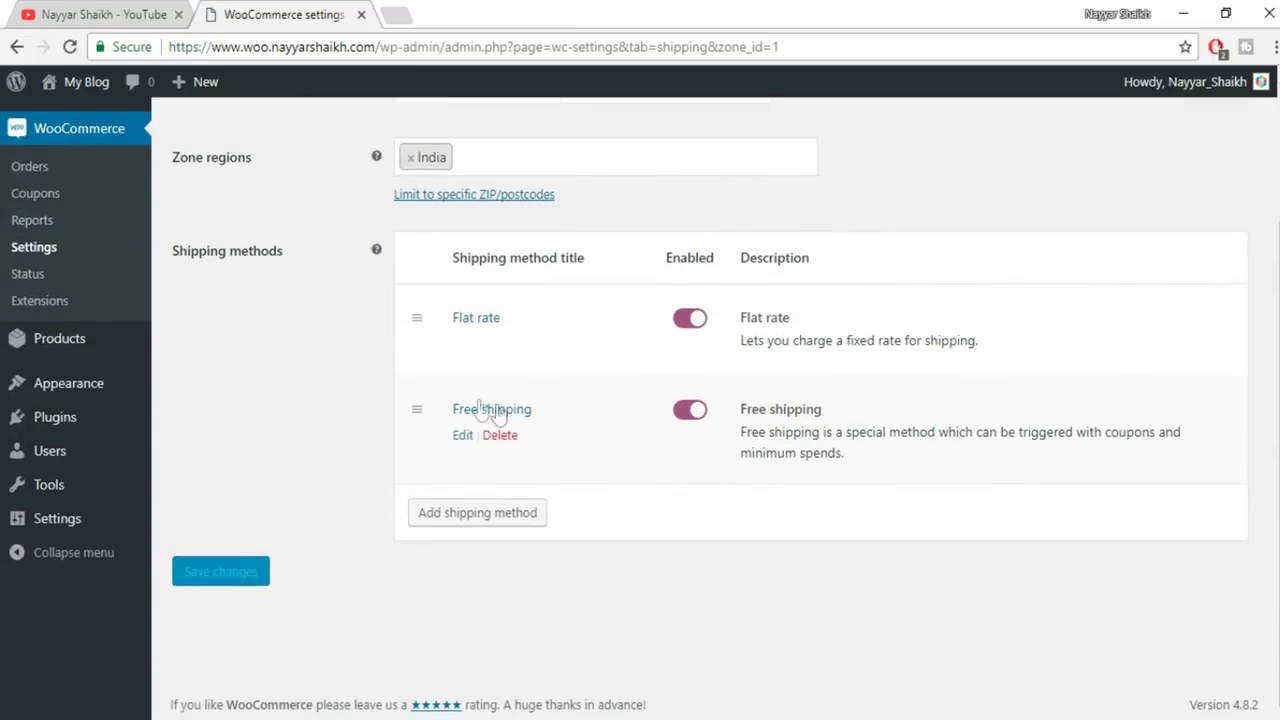
pyautogui.click(462, 346)
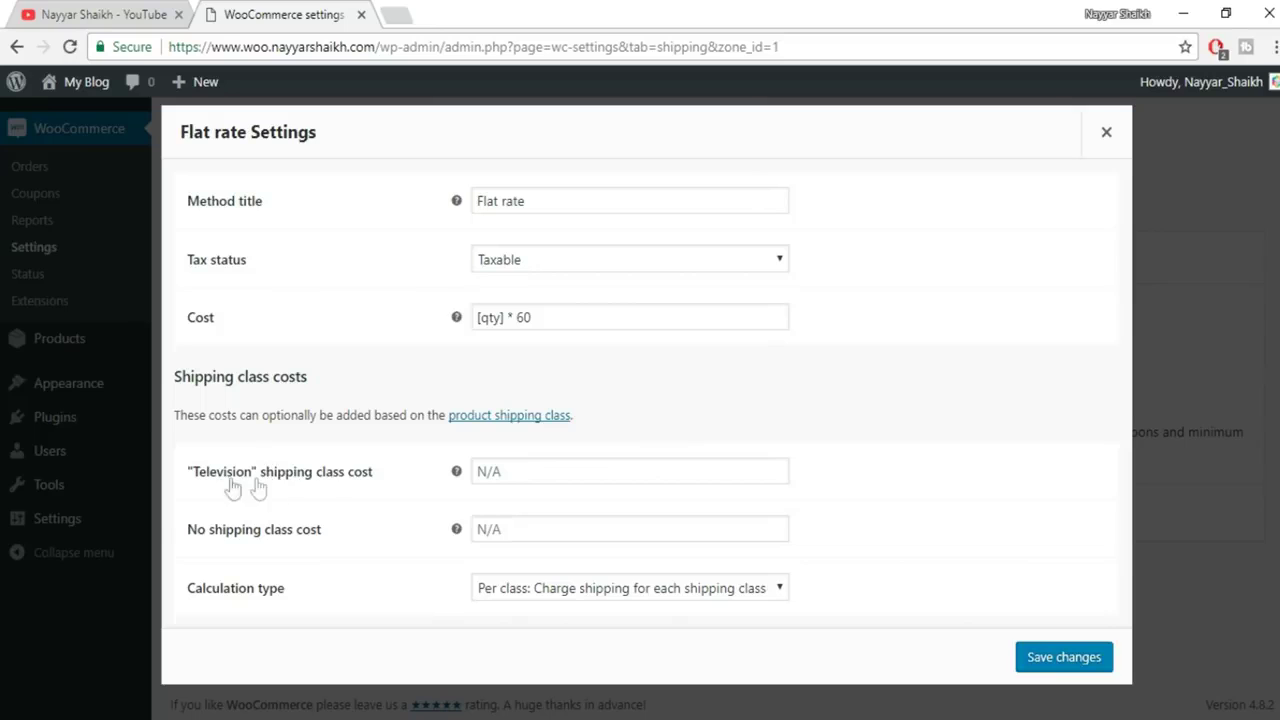
# Set the Television class cost to [qty] * 500, charged per class, and save
pyautogui.click(517, 470)
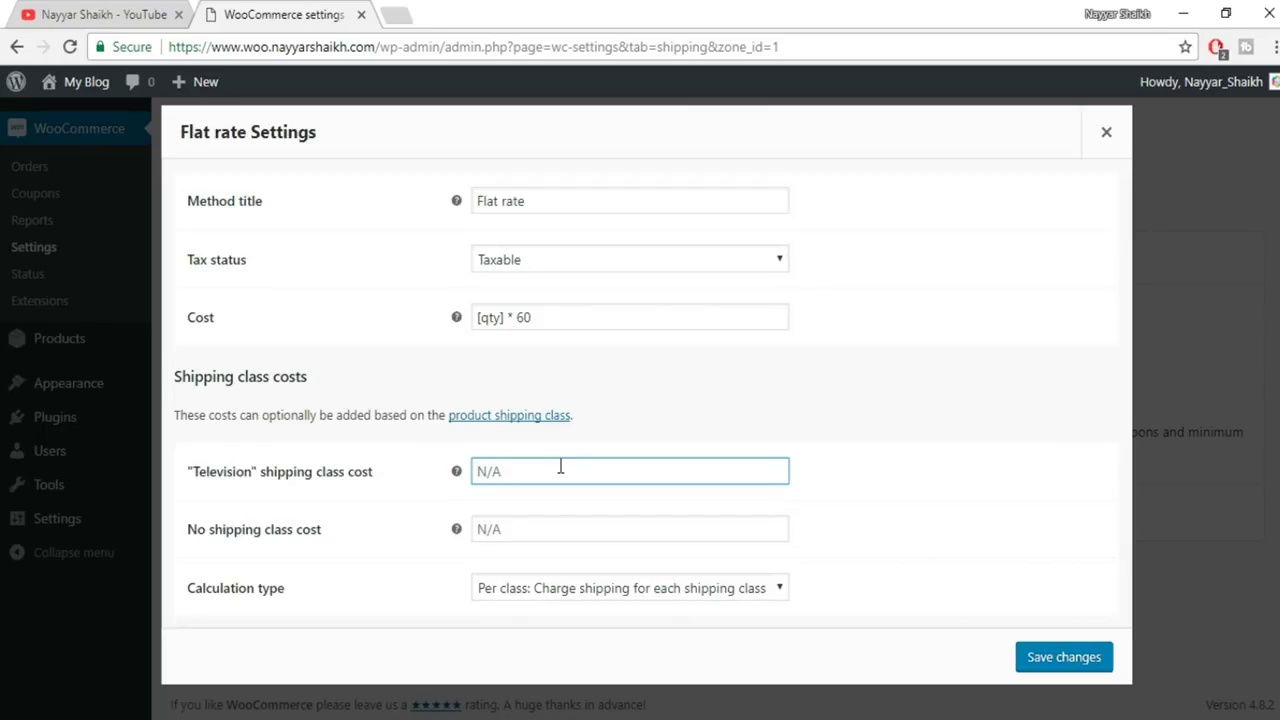
pyautogui.write('[')
pyautogui.press('BackSpace')
pyautogui.write('[qty] * 500')
pyautogui.click(735, 589)
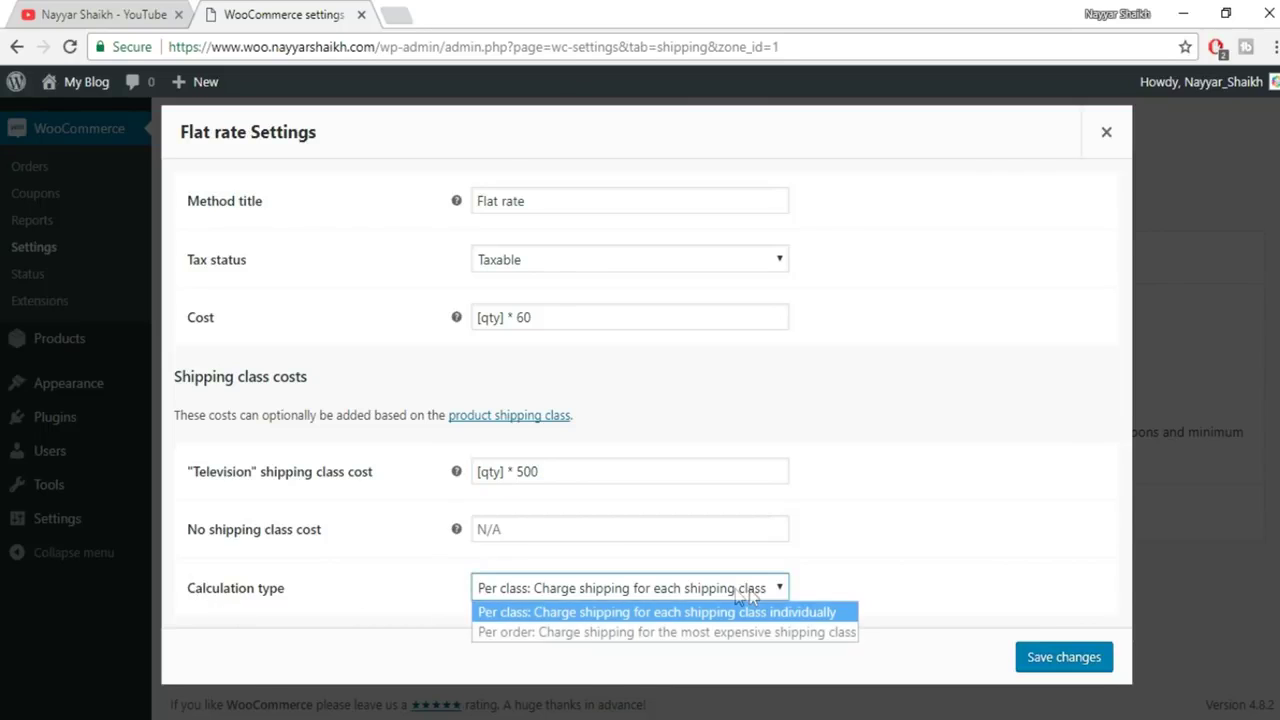
pyautogui.click(962, 622)
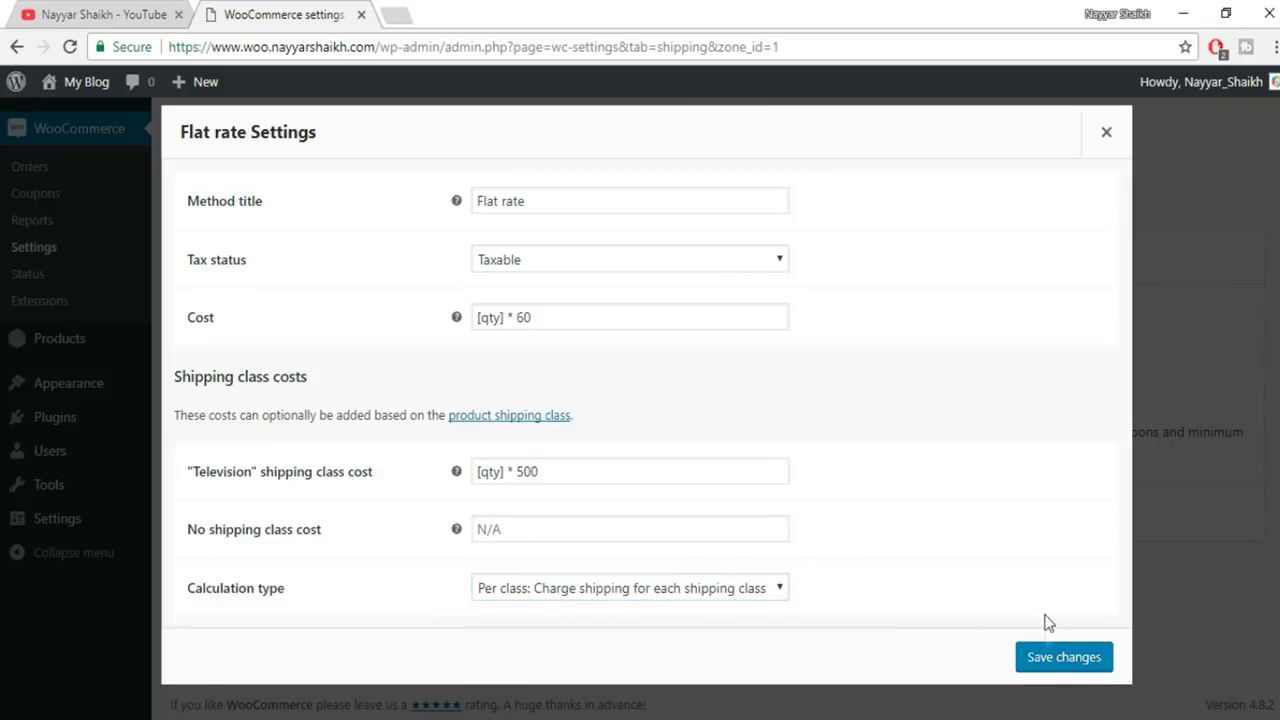
pyautogui.click(1048, 656)
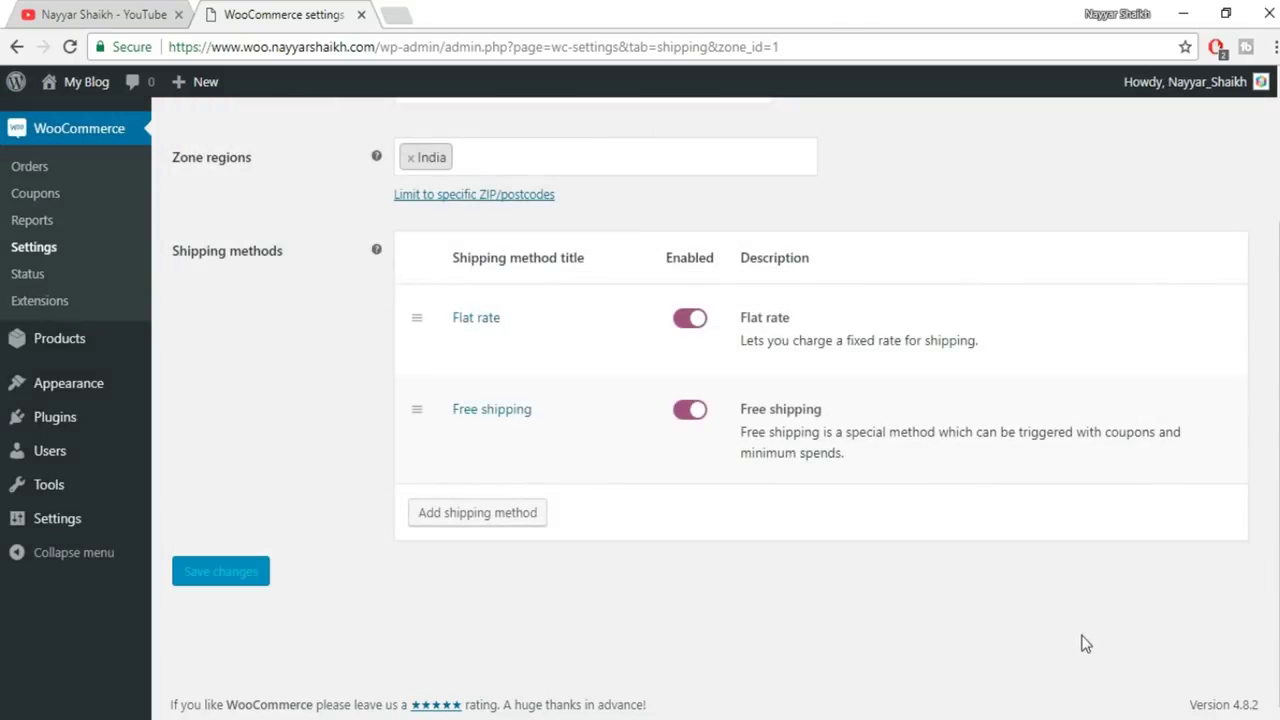
pyautogui.scroll(2, 1091, 614)
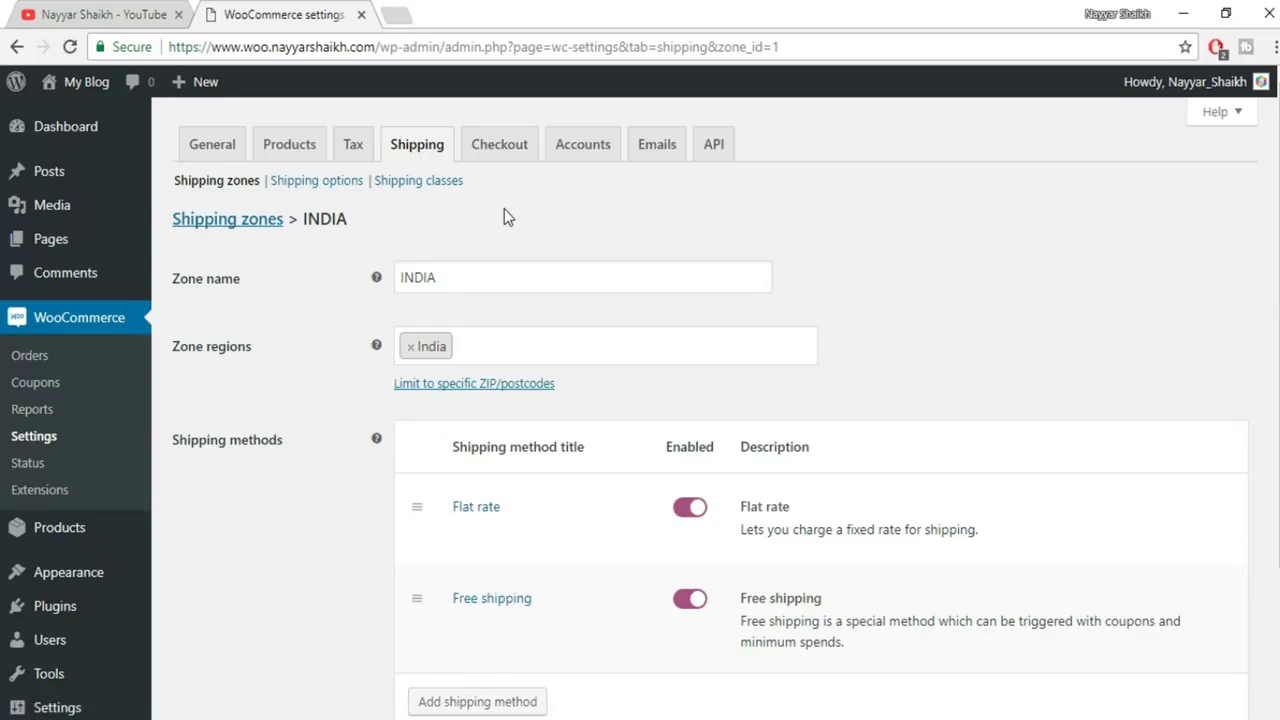
pyautogui.click(520, 147)
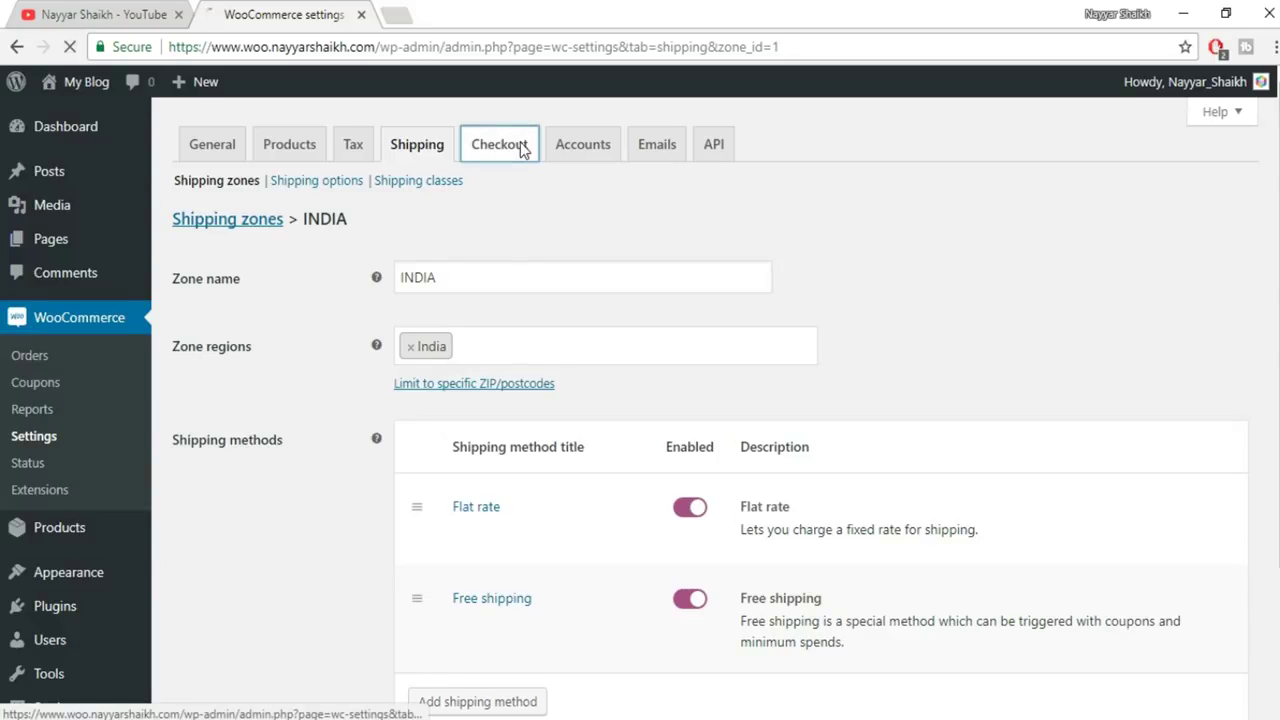
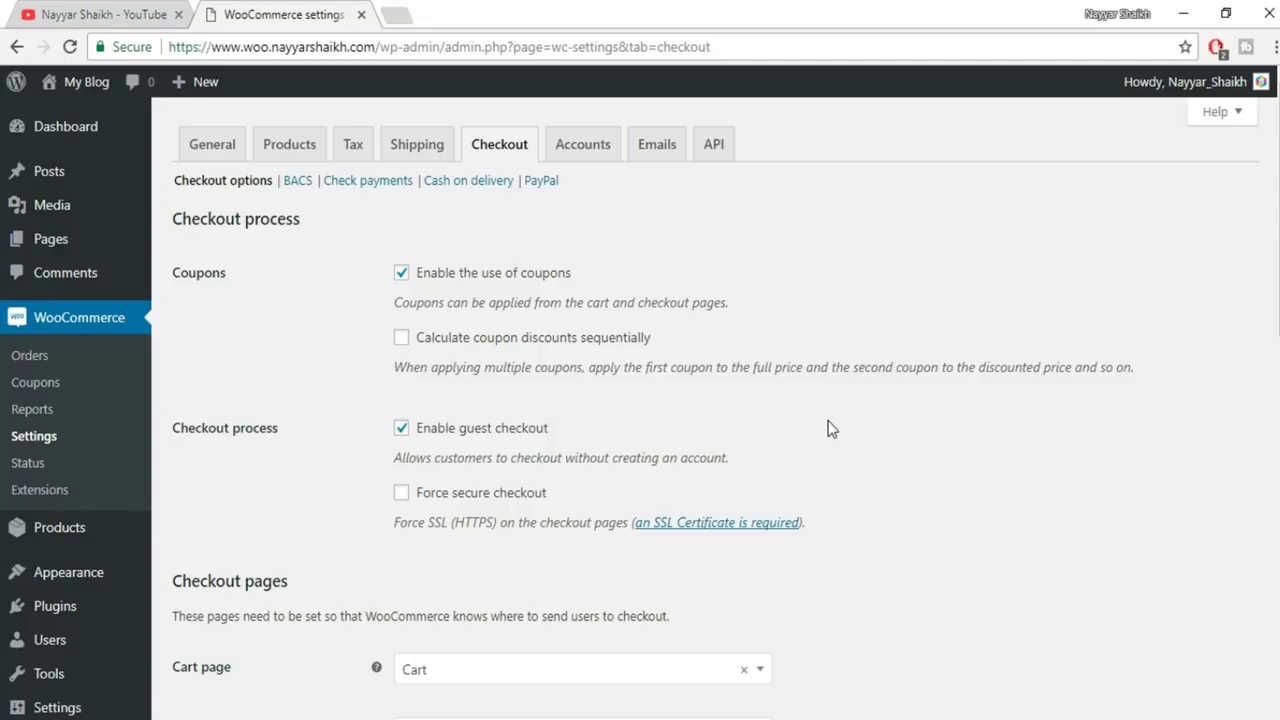
# Tick Force secure checkout and check the site's Secure connection details in Chrome
pyautogui.scroll(-1, 816, 423)
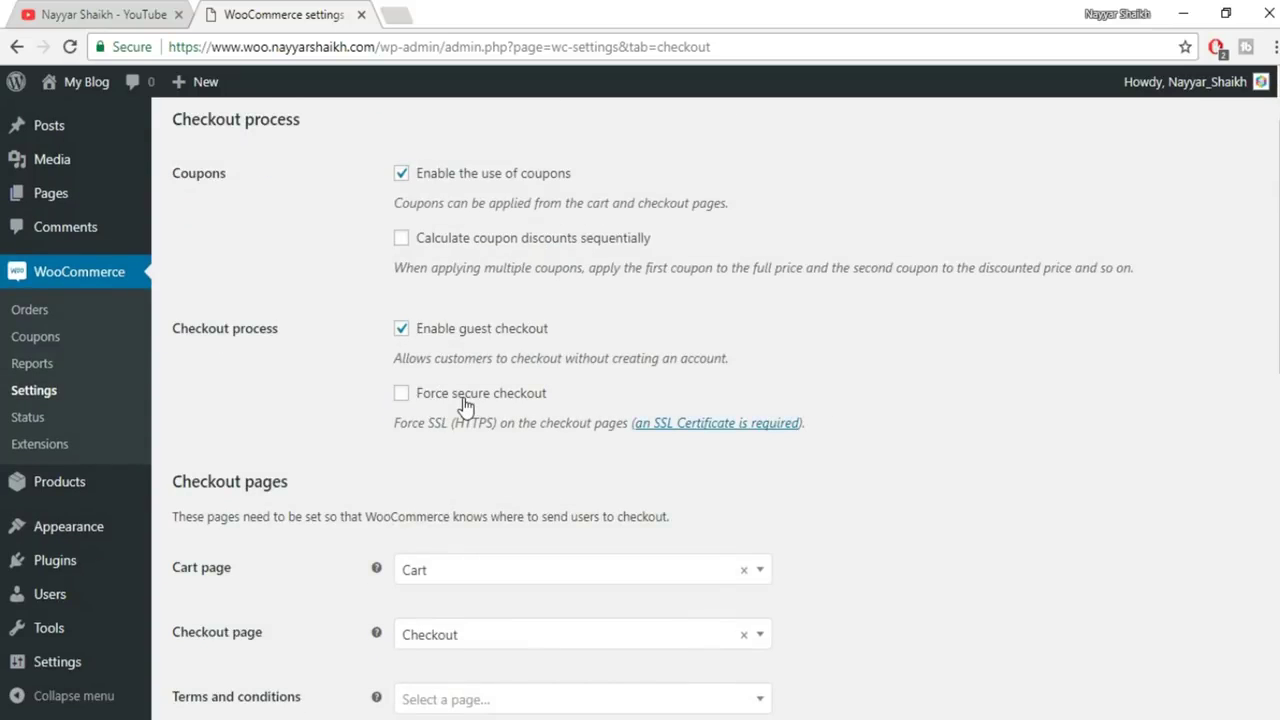
pyautogui.click(401, 395)
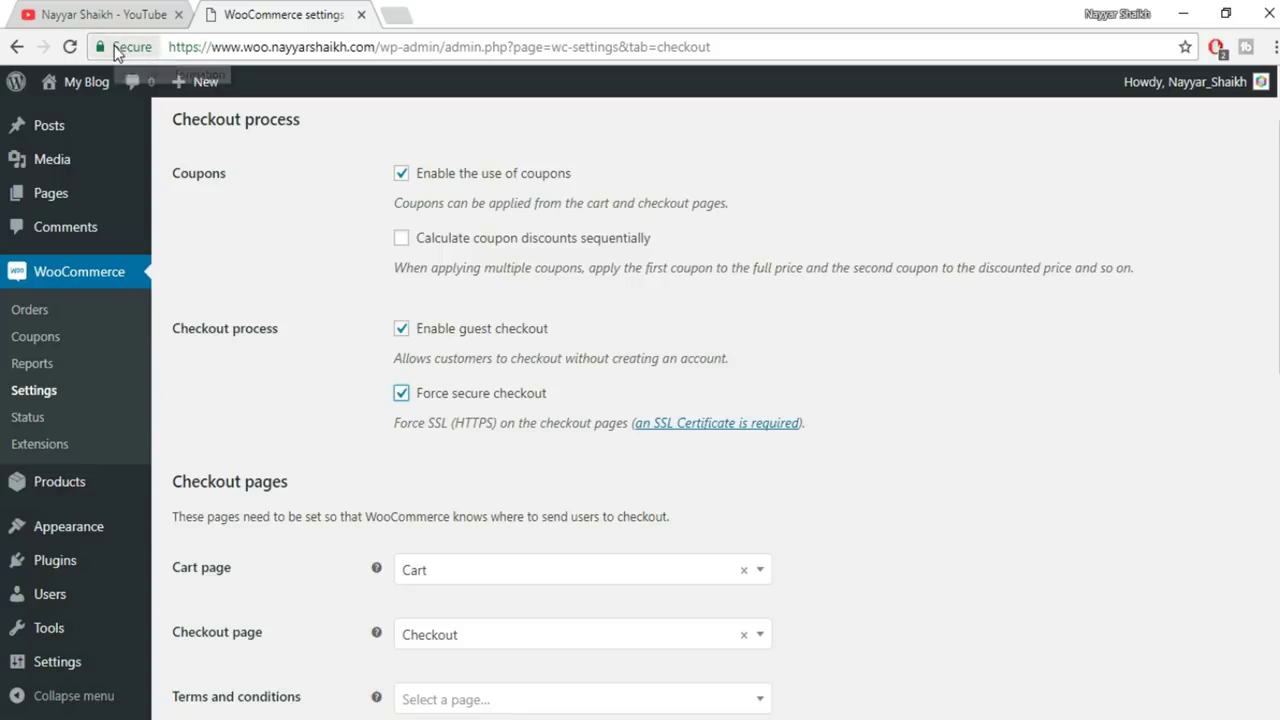
pyautogui.click(127, 50)
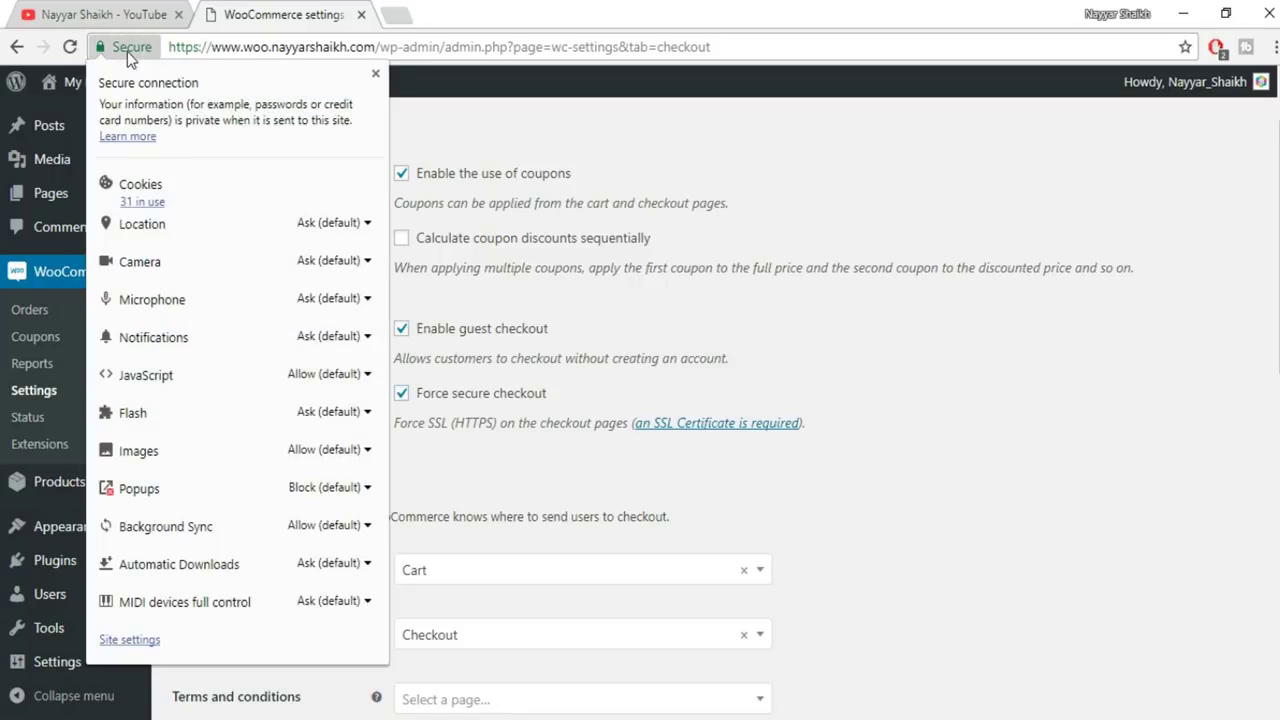
pyautogui.click(375, 74)
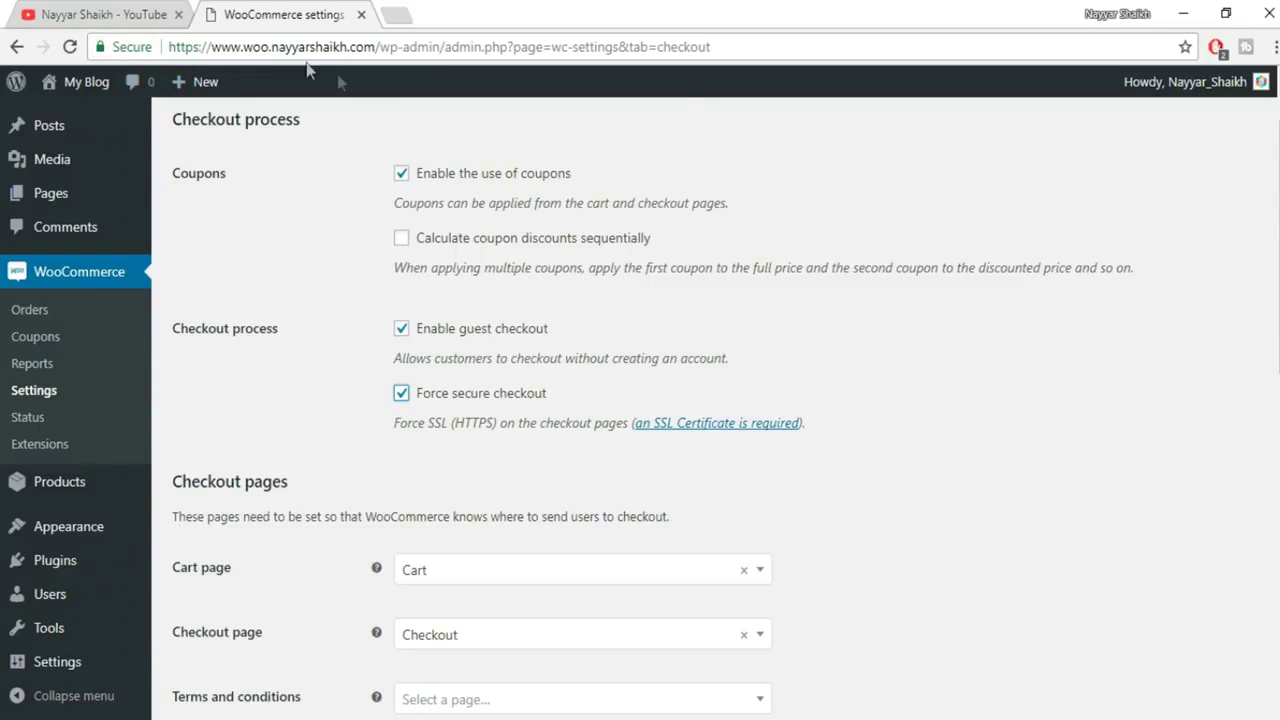
pyautogui.click(125, 47)
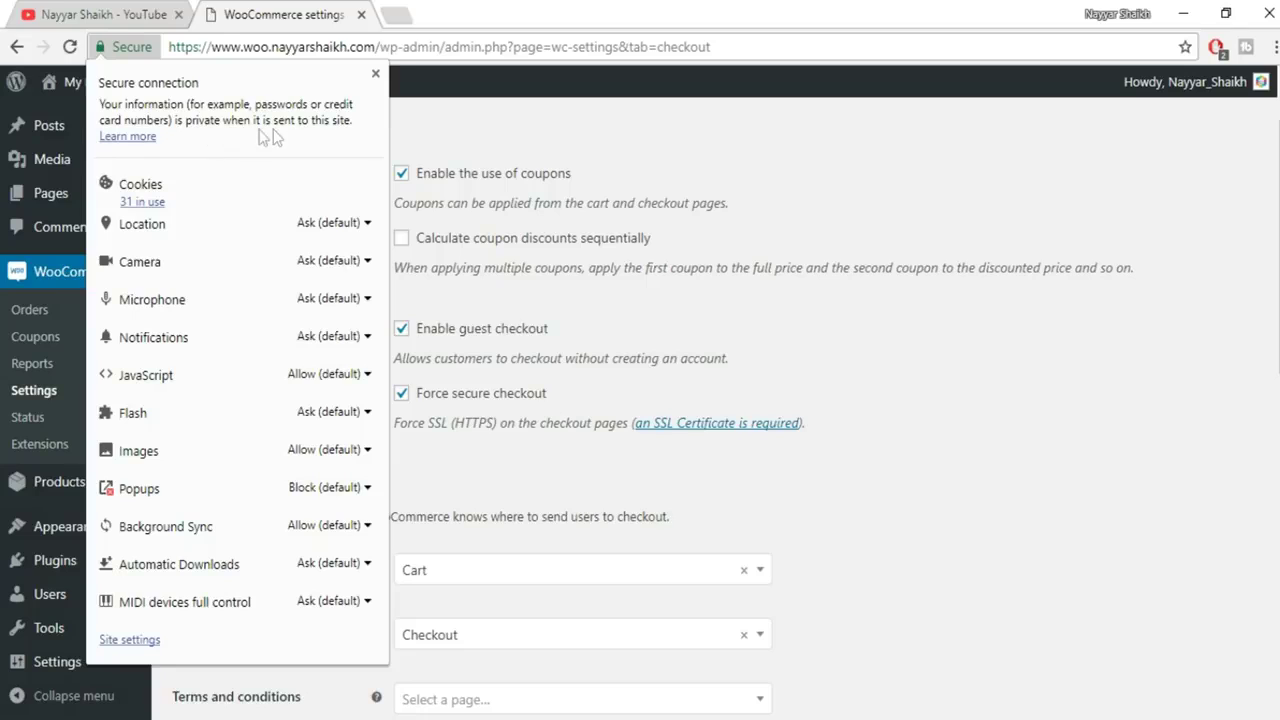
pyautogui.click(376, 75)
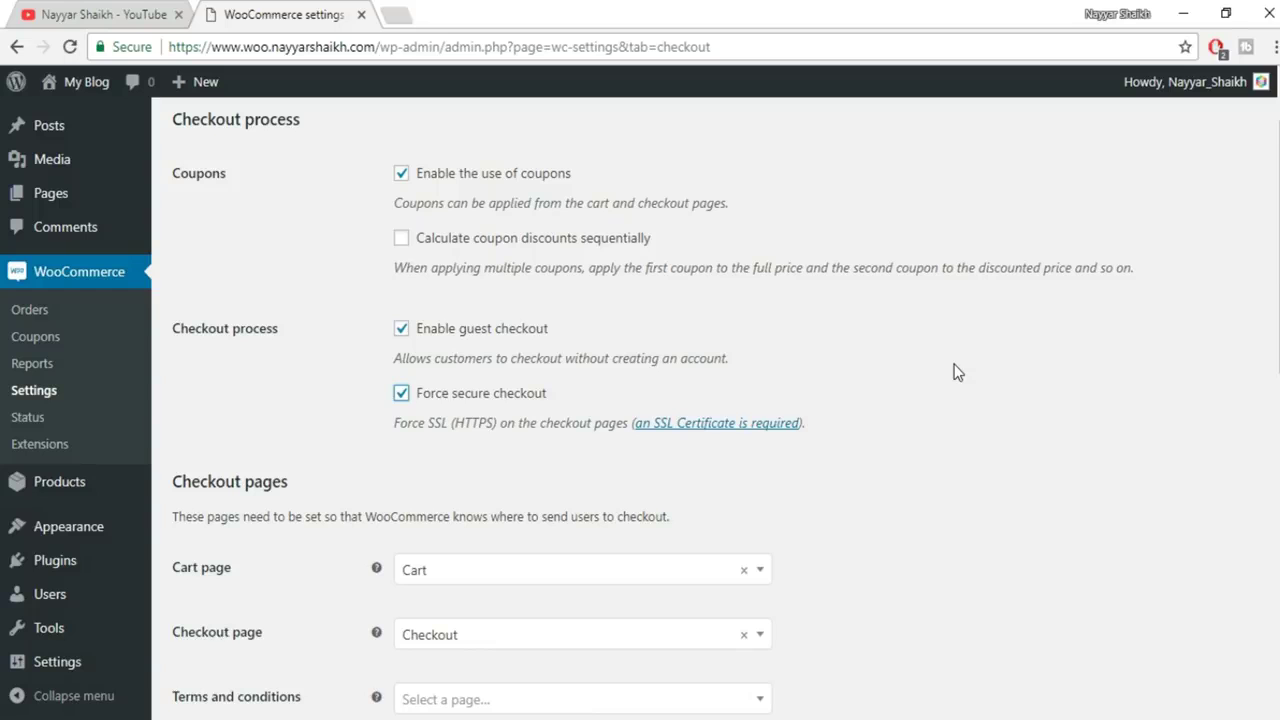
# Save the checkout options with forced secure checkout, leaving the terms page unassigned
pyautogui.scroll(-3, 979, 363)
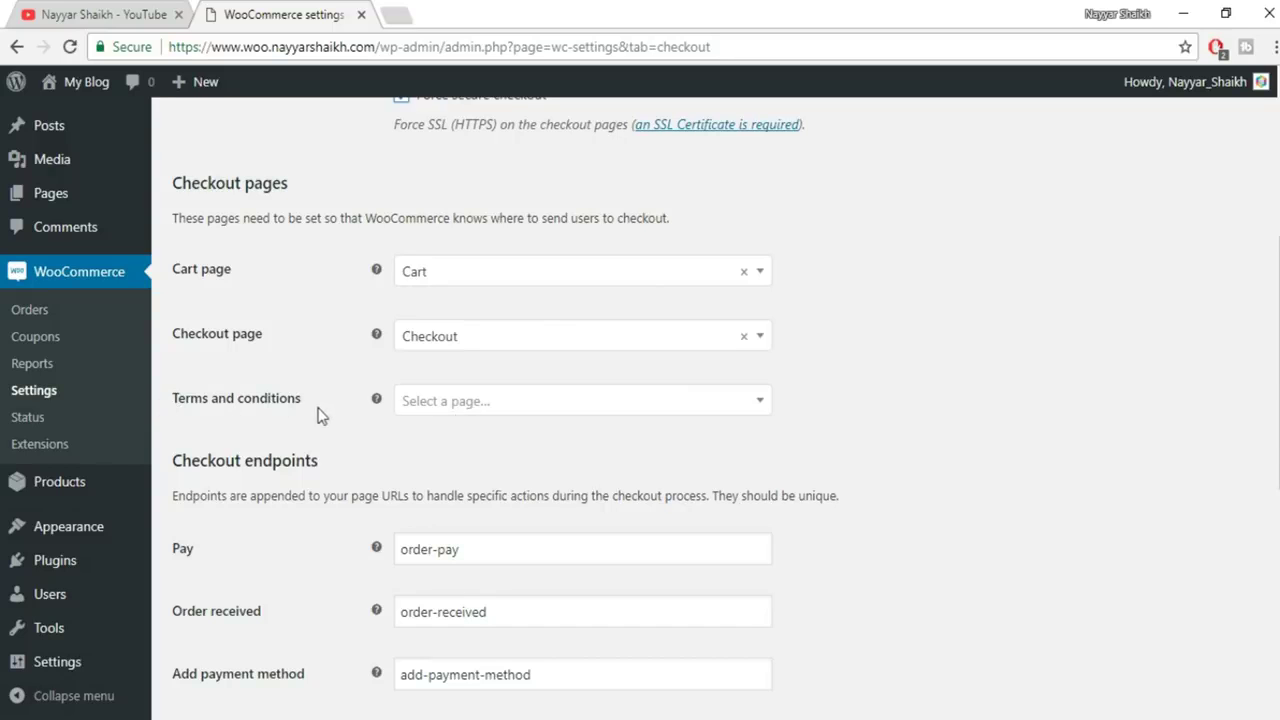
pyautogui.click(545, 405)
pyautogui.click(980, 382)
pyautogui.scroll(-3, 540, 489)
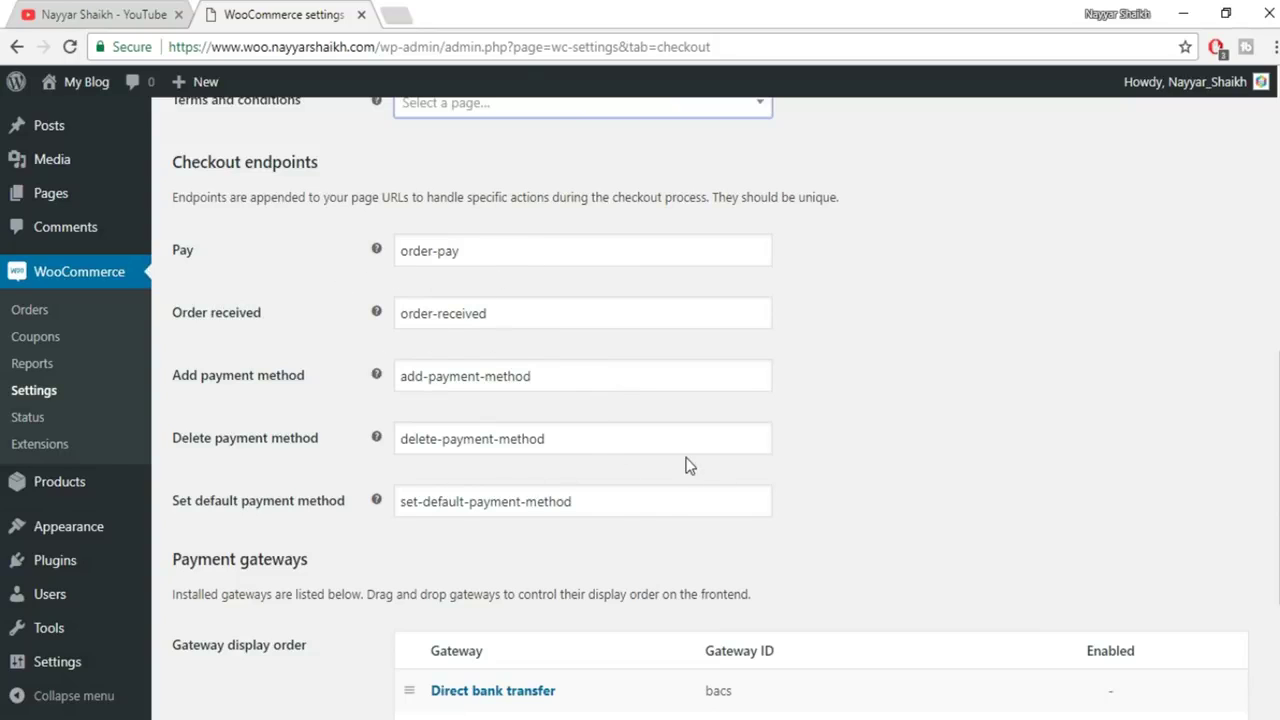
pyautogui.scroll(-3, 730, 370)
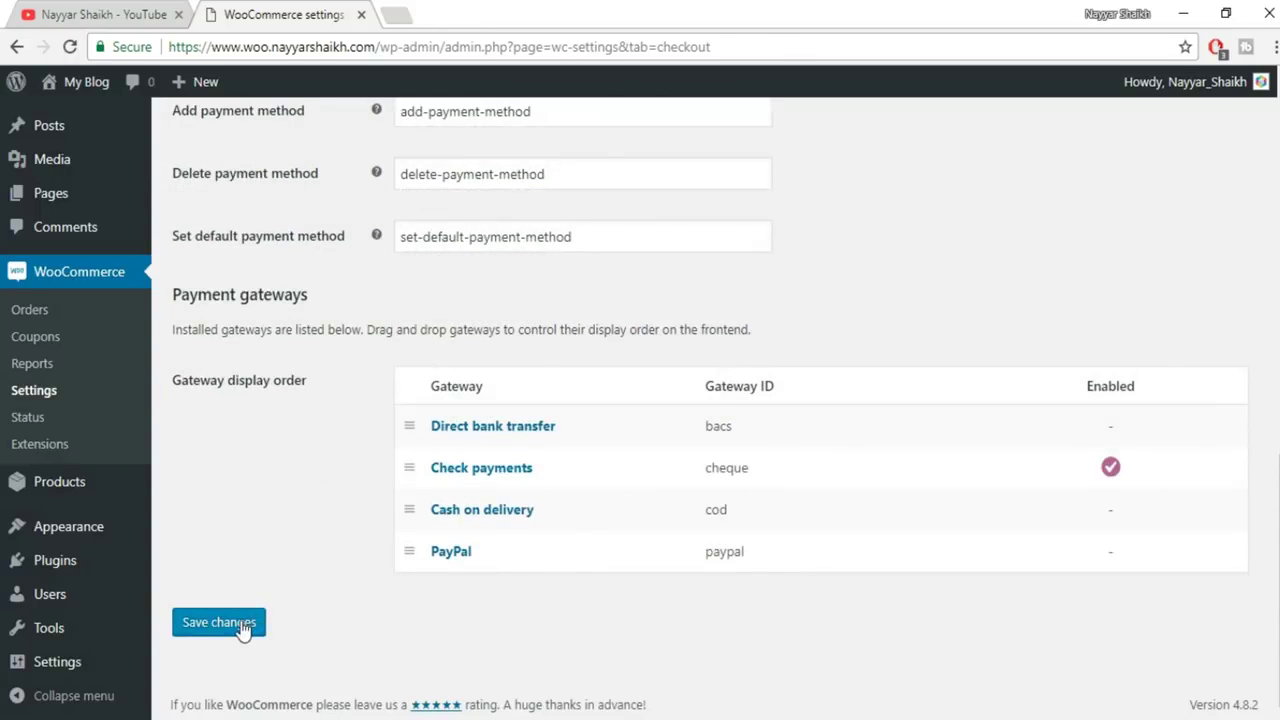
pyautogui.click(242, 628)
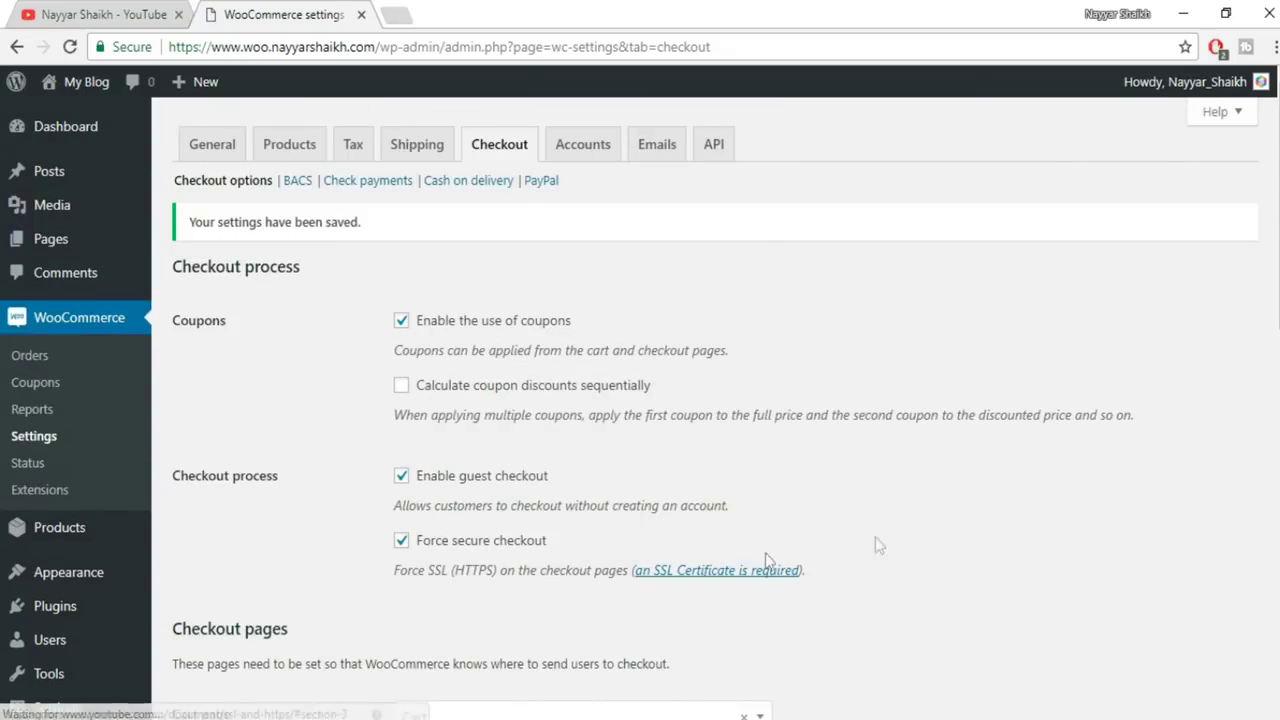
# Disable and save the Check payments gateway, then return to the Payment gateways list
pyautogui.scroll(-1, 940, 545)
pyautogui.scroll(-9, 940, 545)
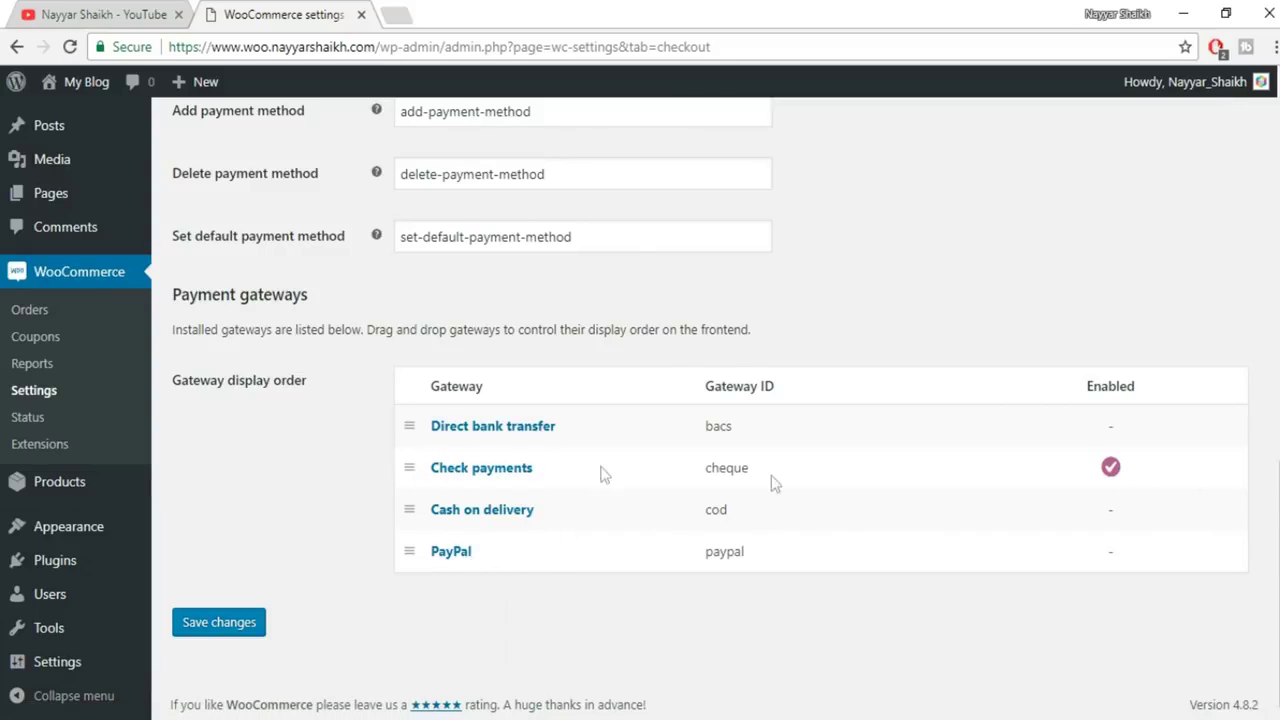
pyautogui.click(492, 476)
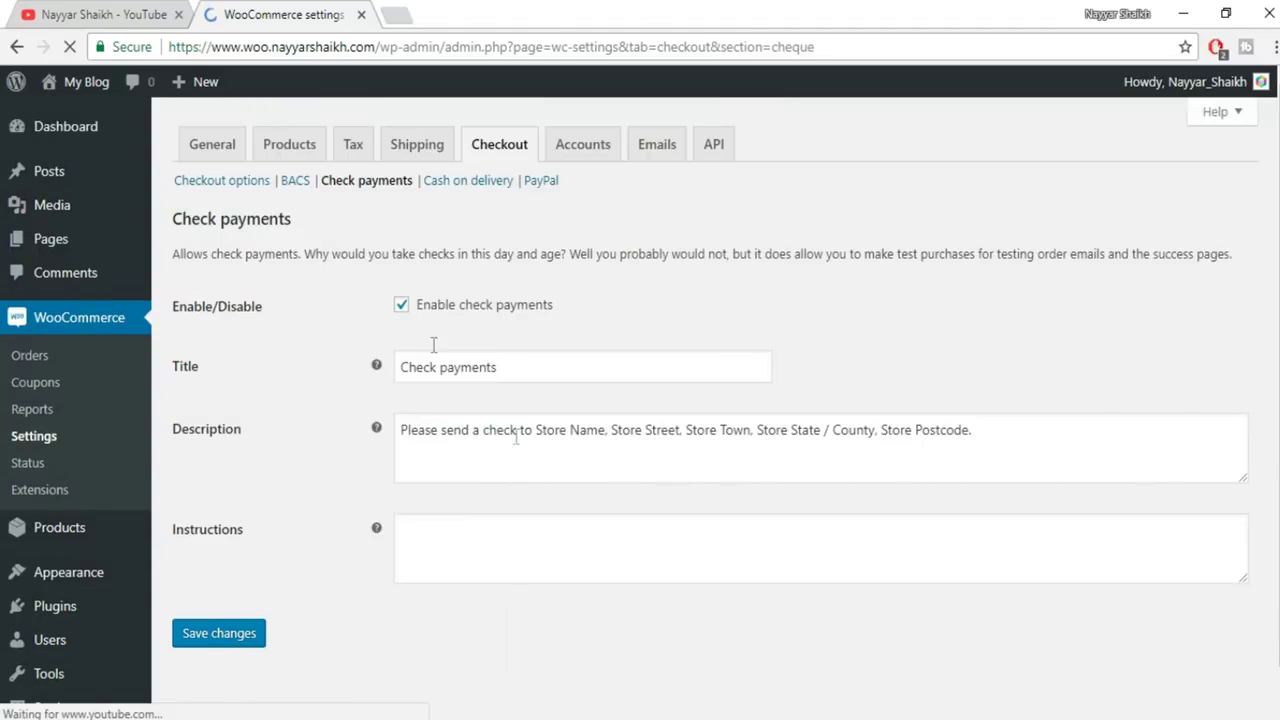
pyautogui.click(438, 318)
pyautogui.click(233, 634)
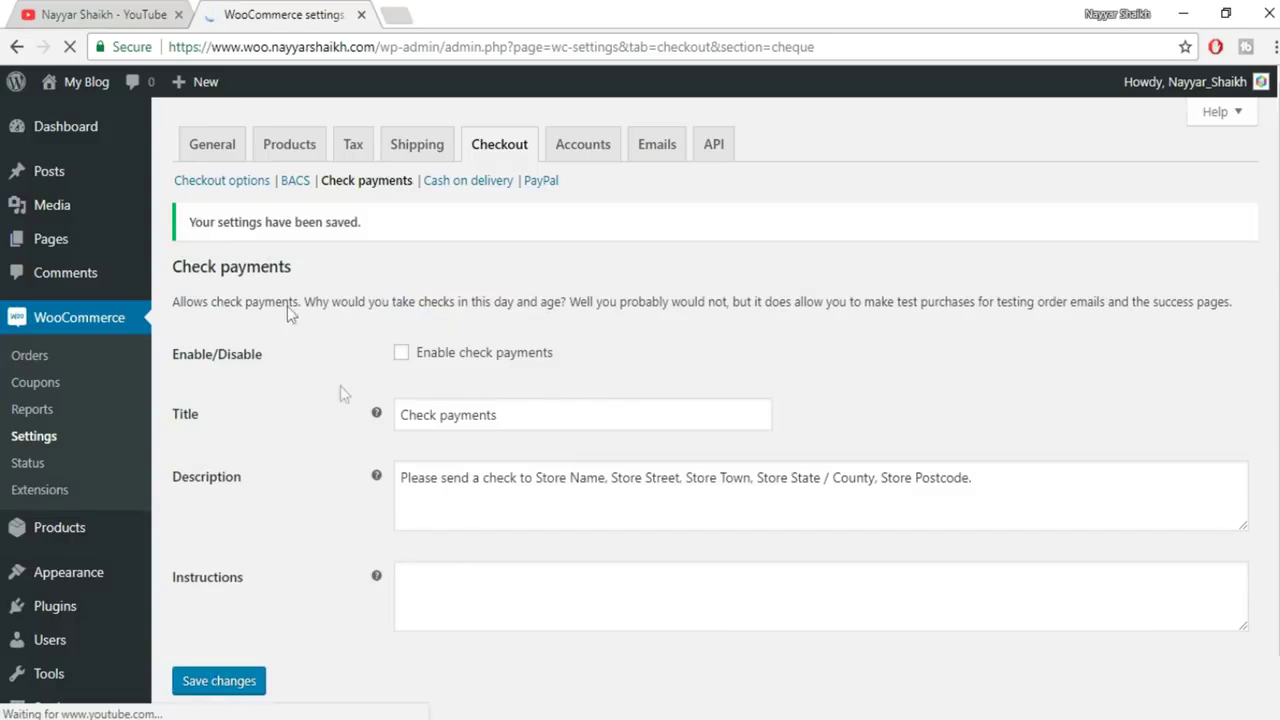
pyautogui.click(223, 182)
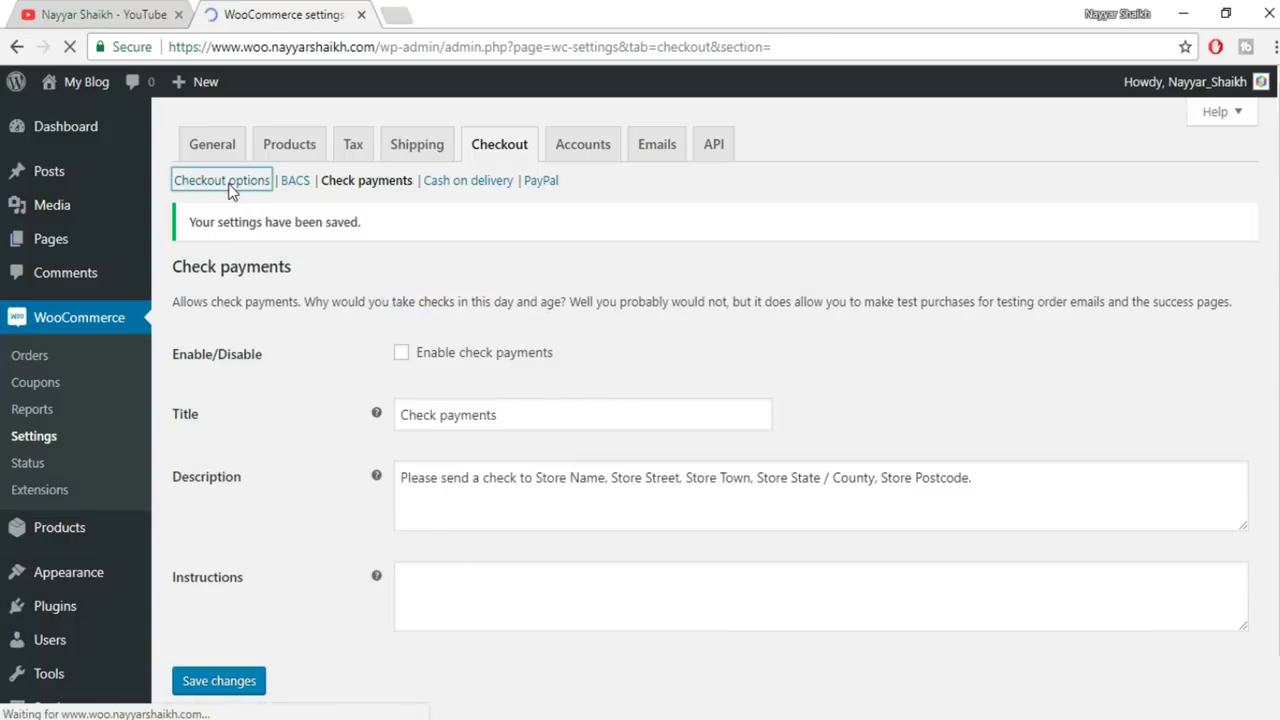
pyautogui.scroll(-8, 1076, 528)
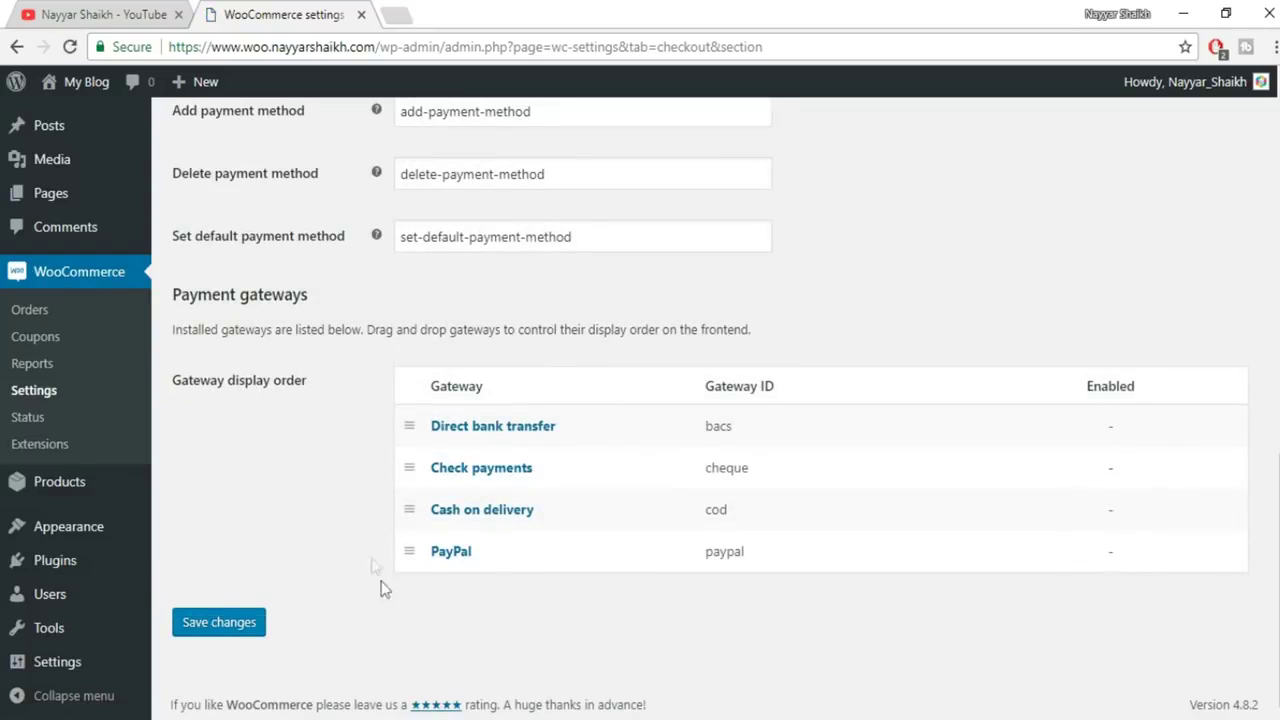
# Enable PayPal Standard and fill in the seller's PayPal e-mail address
pyautogui.click(453, 558)
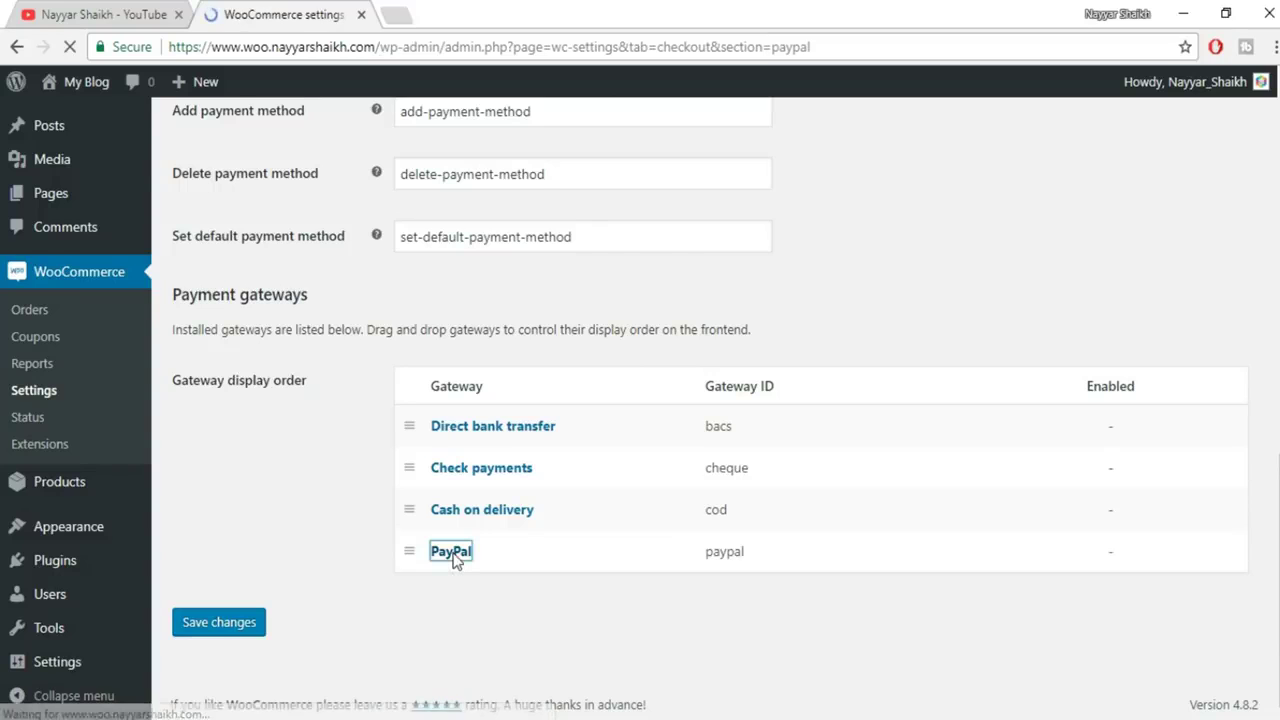
pyautogui.scroll(-1, 458, 240)
pyautogui.click(458, 238)
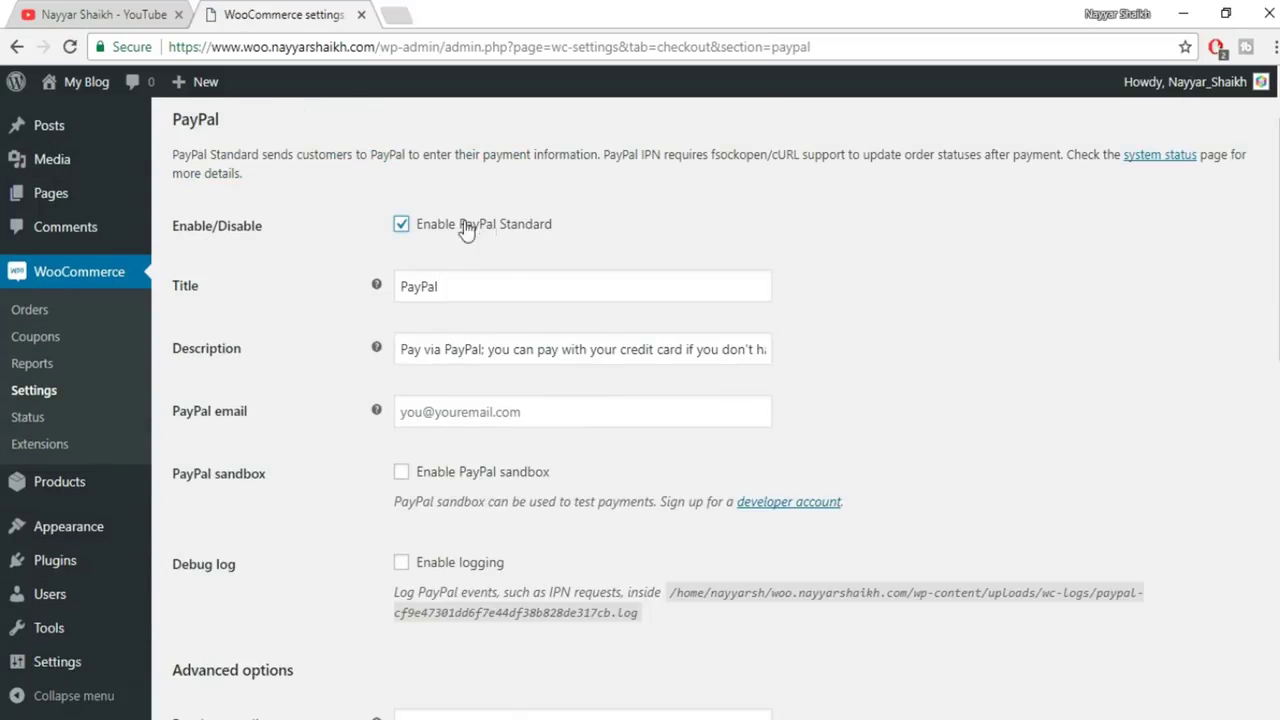
pyautogui.scroll(-1, 920, 320)
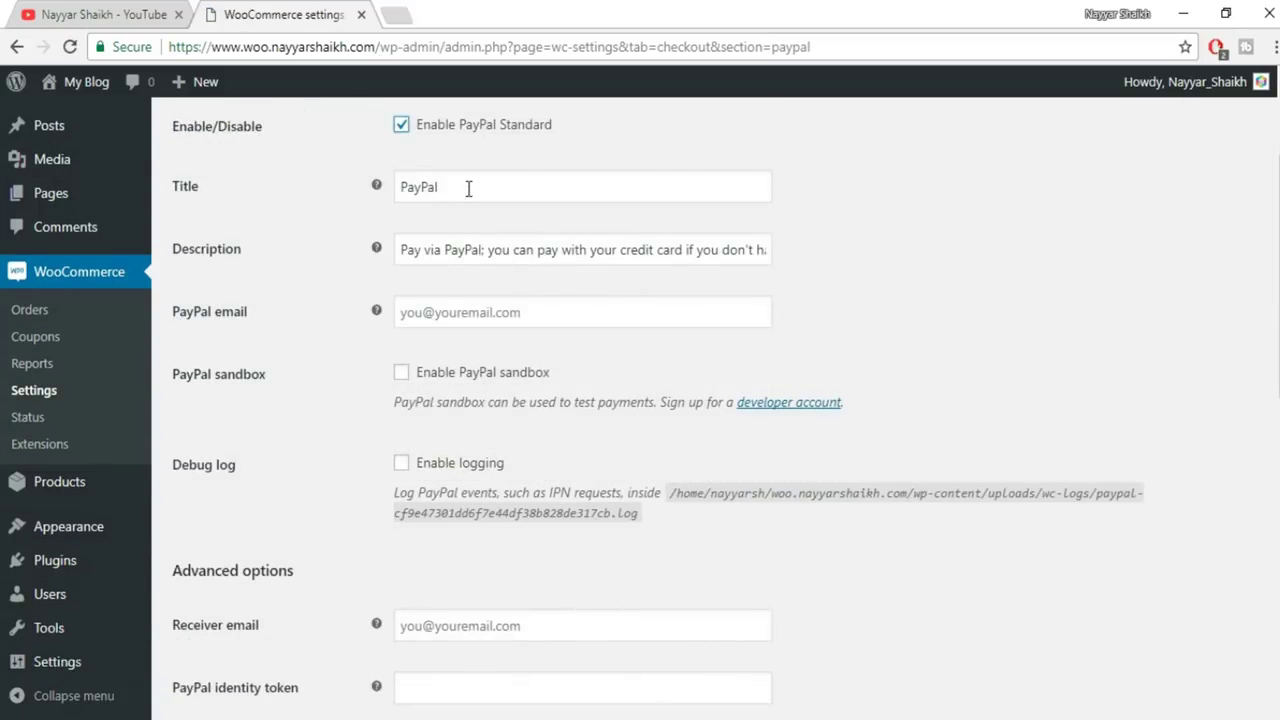
pyautogui.click(440, 301)
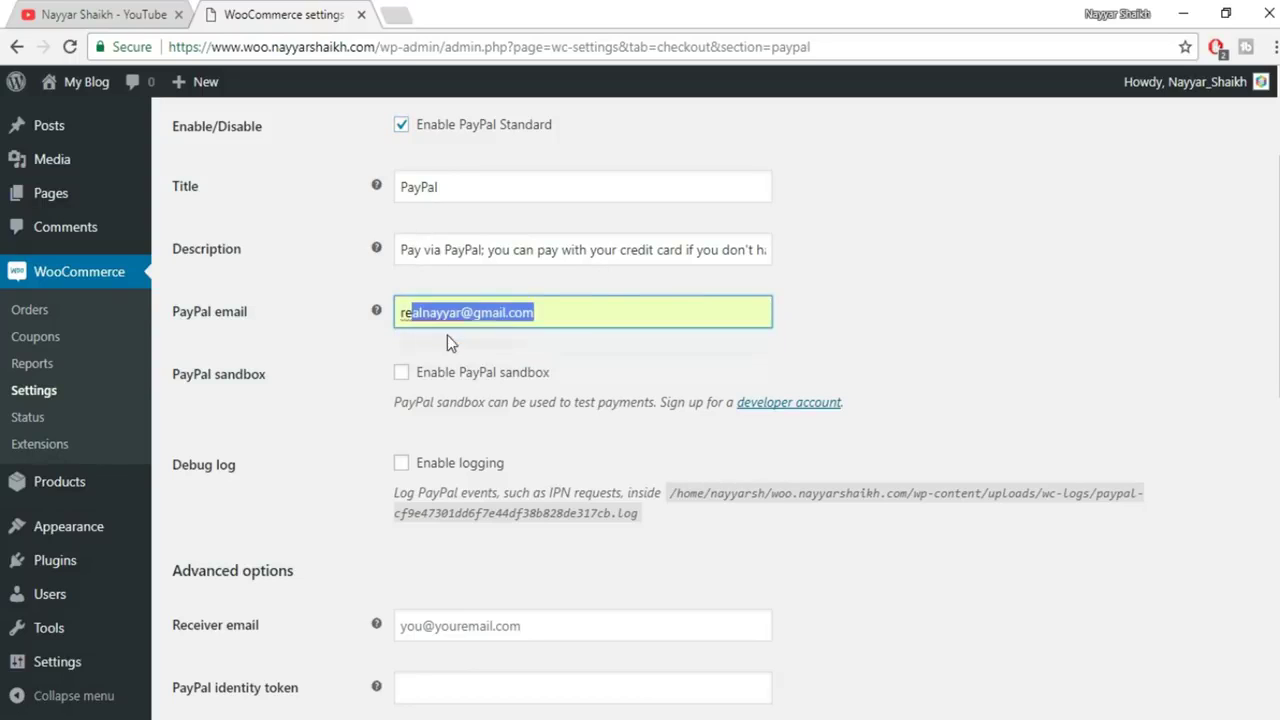
pyautogui.click(447, 335)
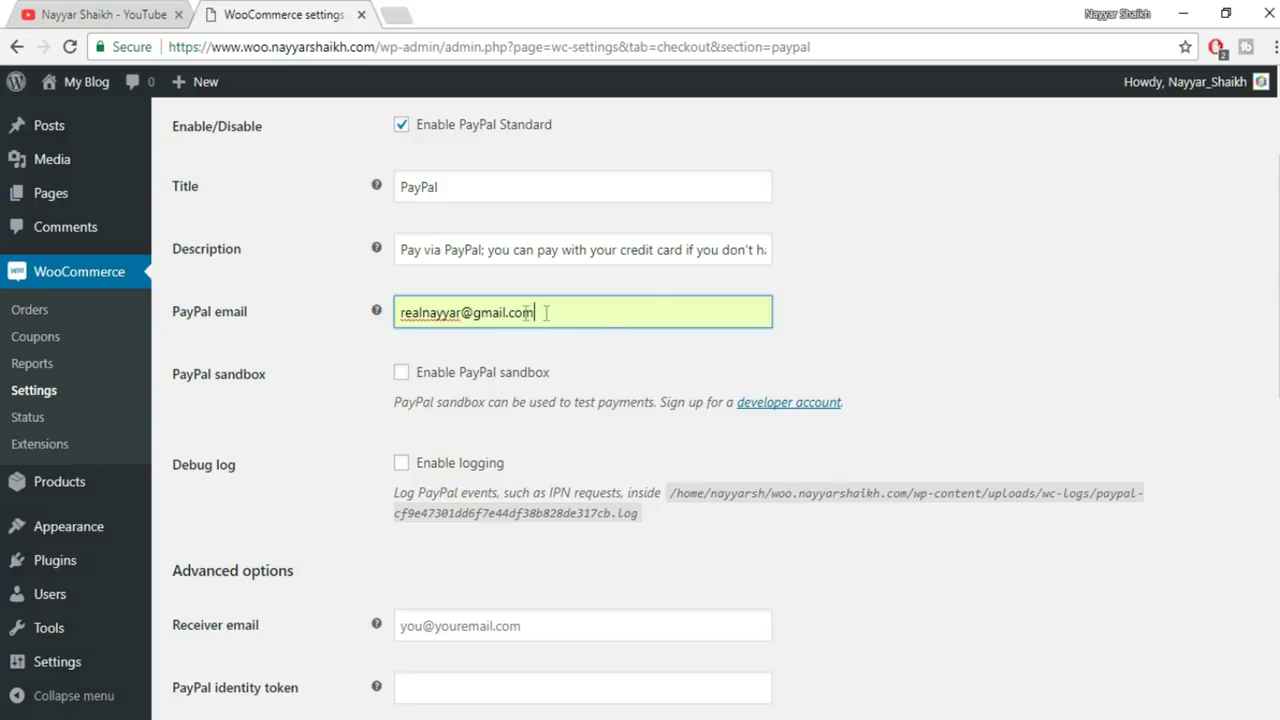
# Review the remaining PayPal settings and start entering paypal.com in a new tab
pyautogui.scroll(-1, 805, 333)
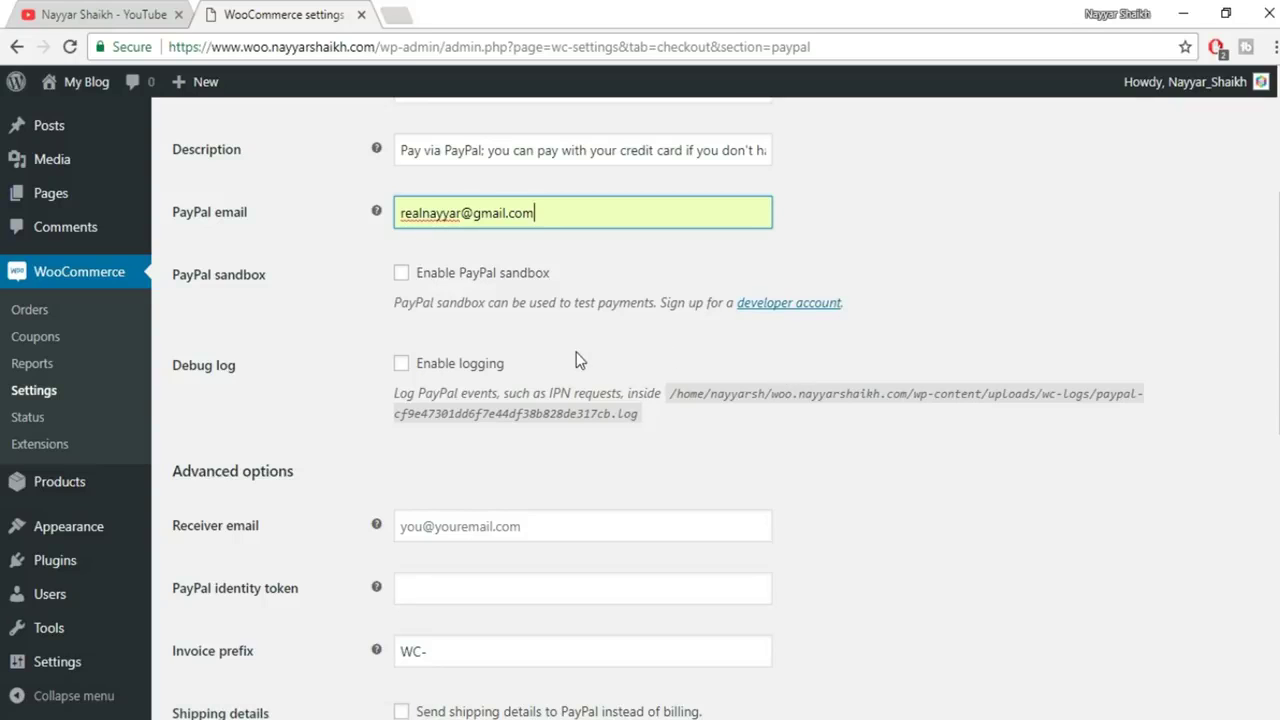
pyautogui.scroll(-2, 1189, 420)
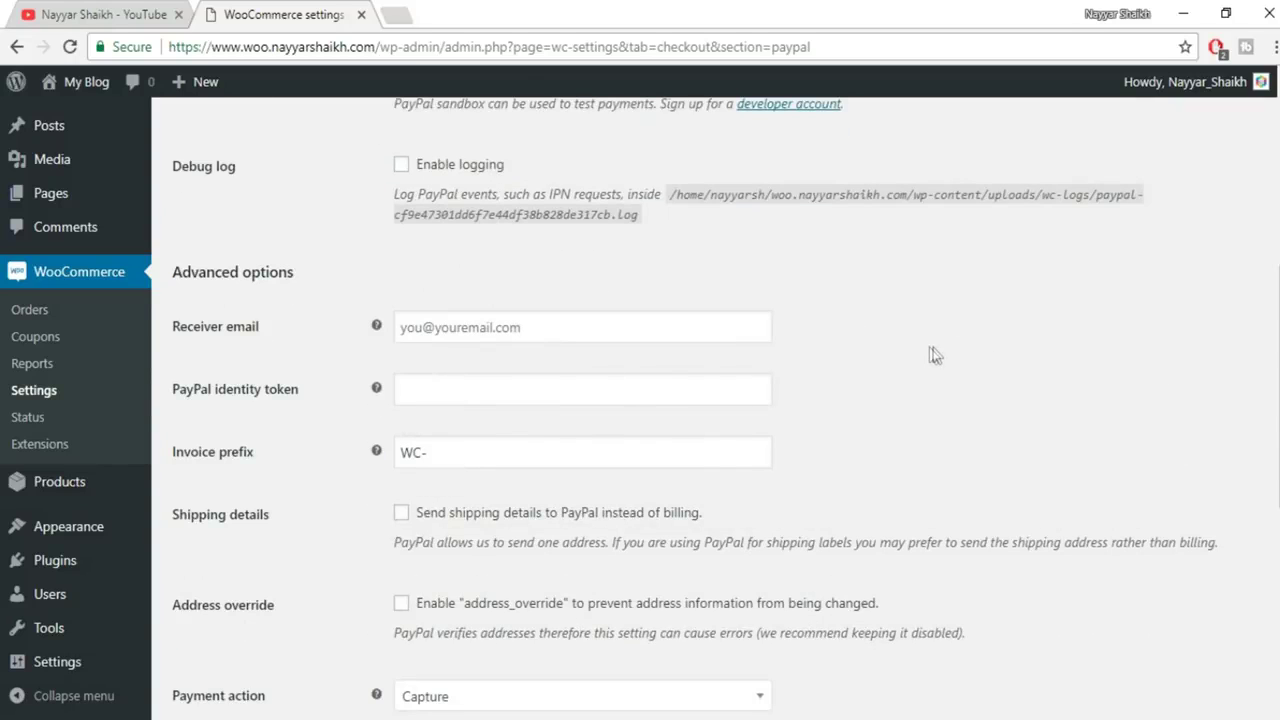
pyautogui.scroll(-1, 608, 373)
pyautogui.scroll(-4, 623, 371)
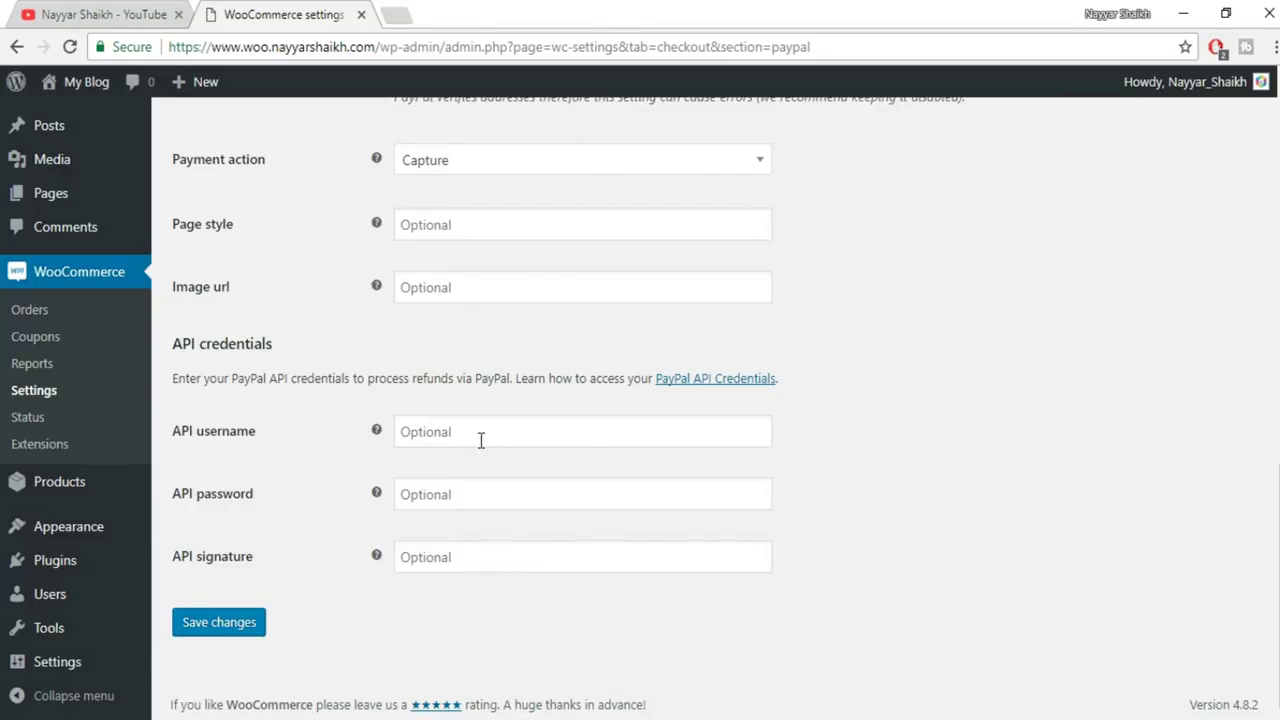
pyautogui.click(396, 14)
pyautogui.write('pa')
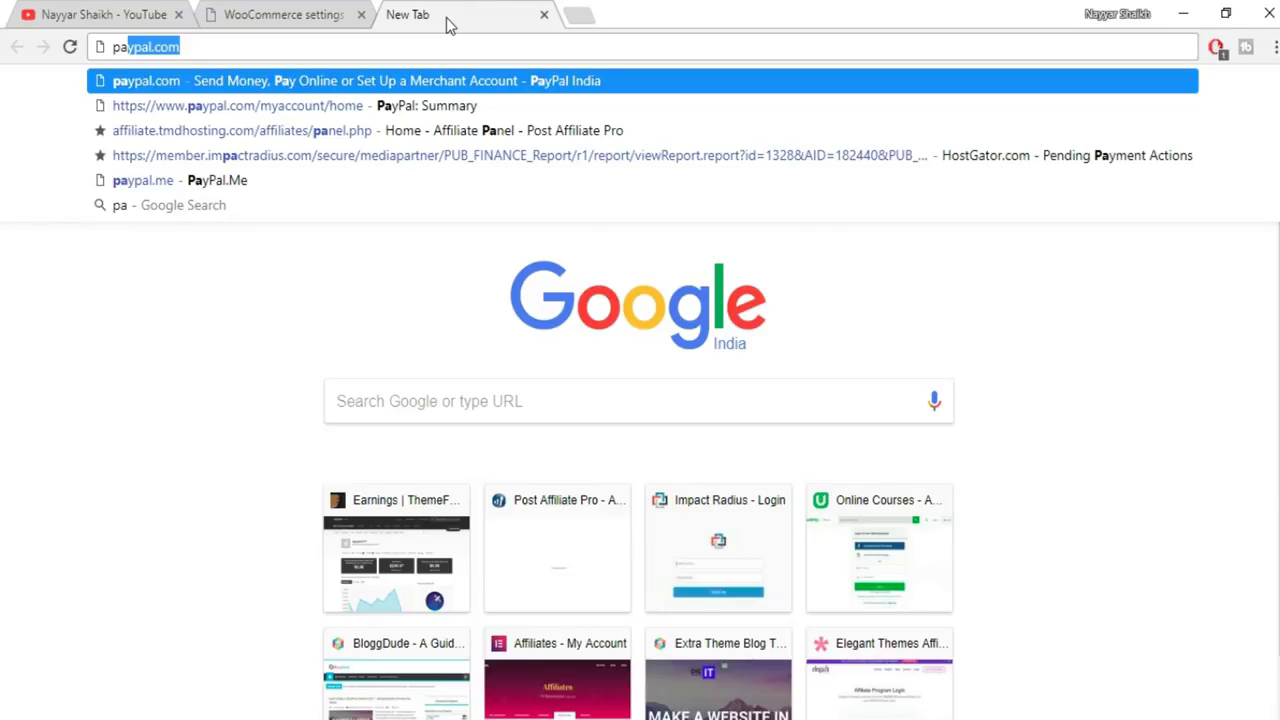
# Go to paypal.com and log in to the PayPal account
pyautogui.press('Return')
pyautogui.click(1038, 104)
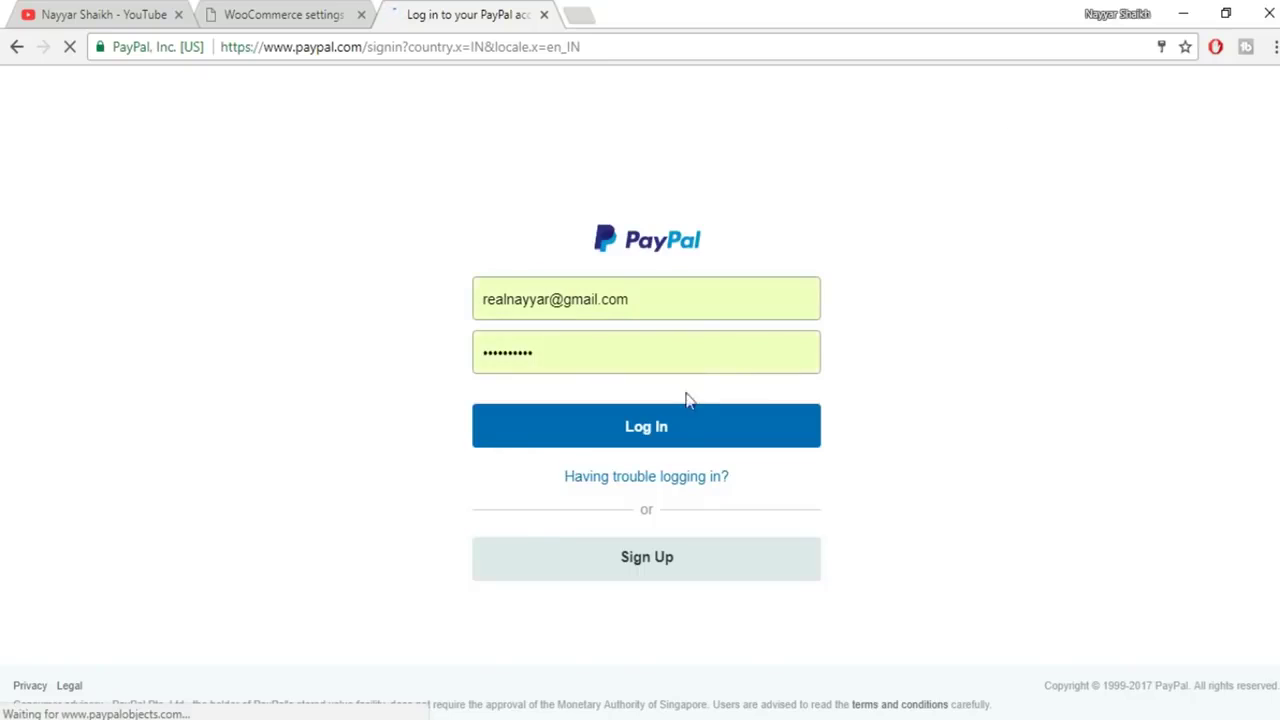
pyautogui.click(688, 428)
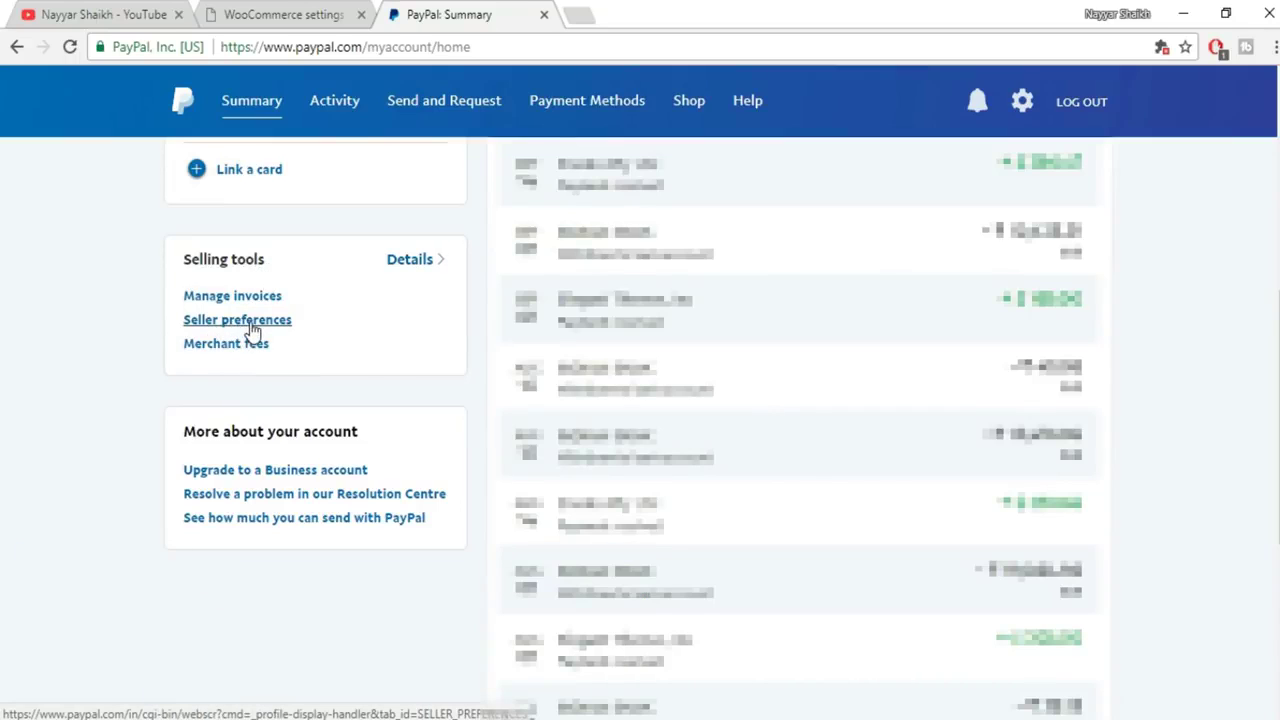
# Find API access in seller preferences and view the Option 2 API signature credentials
pyautogui.click(249, 322)
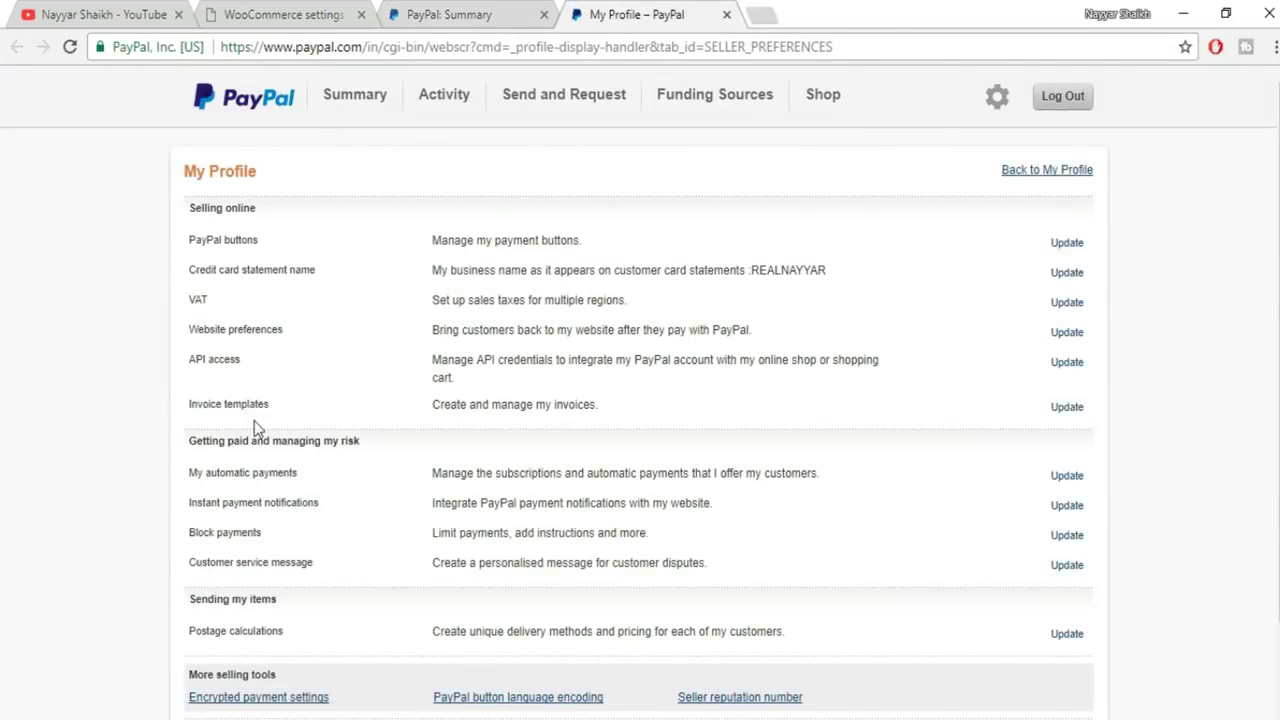
pyautogui.moveTo(188, 362); pyautogui.dragTo(282, 366)
pyautogui.click(1074, 368)
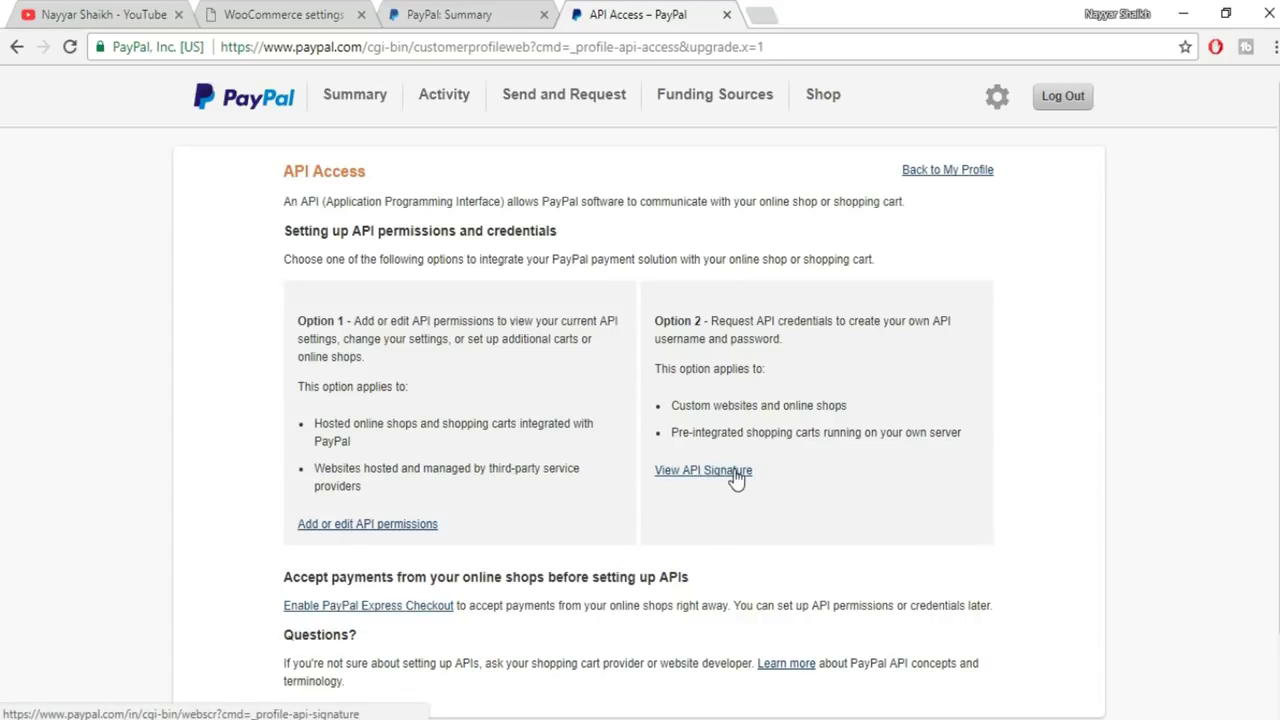
pyautogui.moveTo(655, 320); pyautogui.dragTo(698, 320)
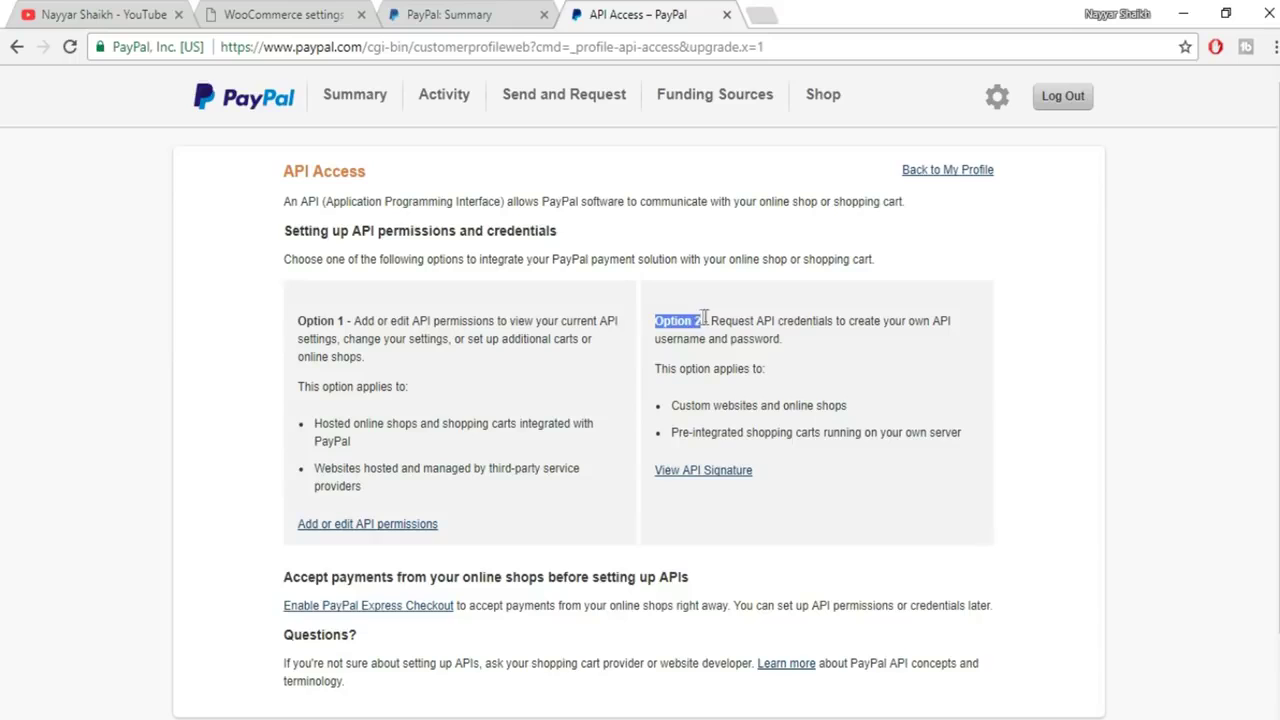
pyautogui.click(710, 470)
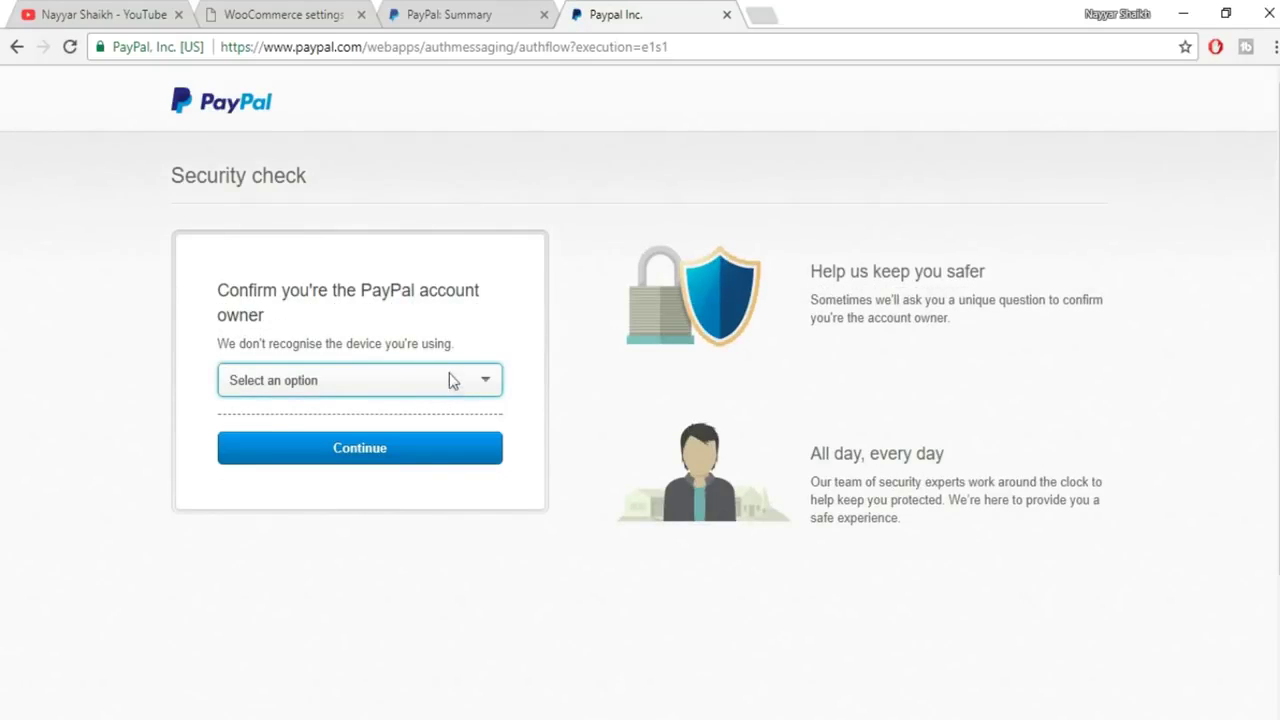
# Dismiss the device verification options and return to the WooCommerce PayPal settings
pyautogui.click(452, 385)
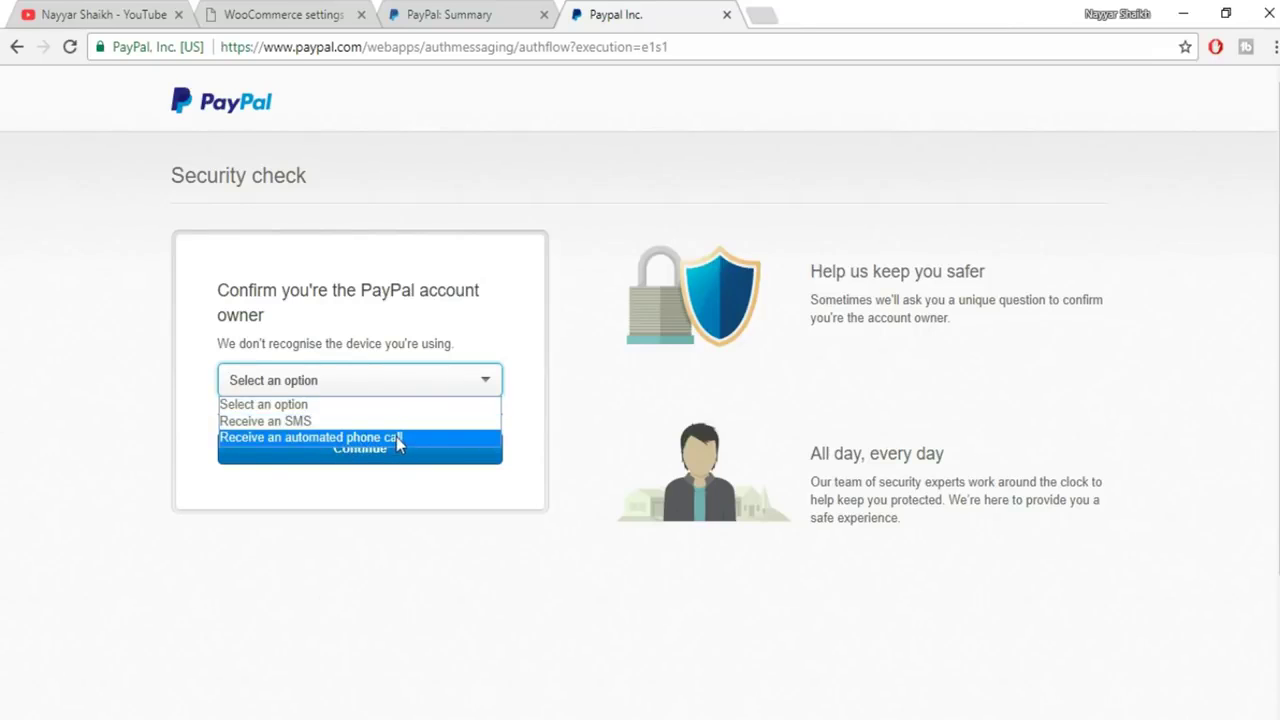
pyautogui.click(552, 407)
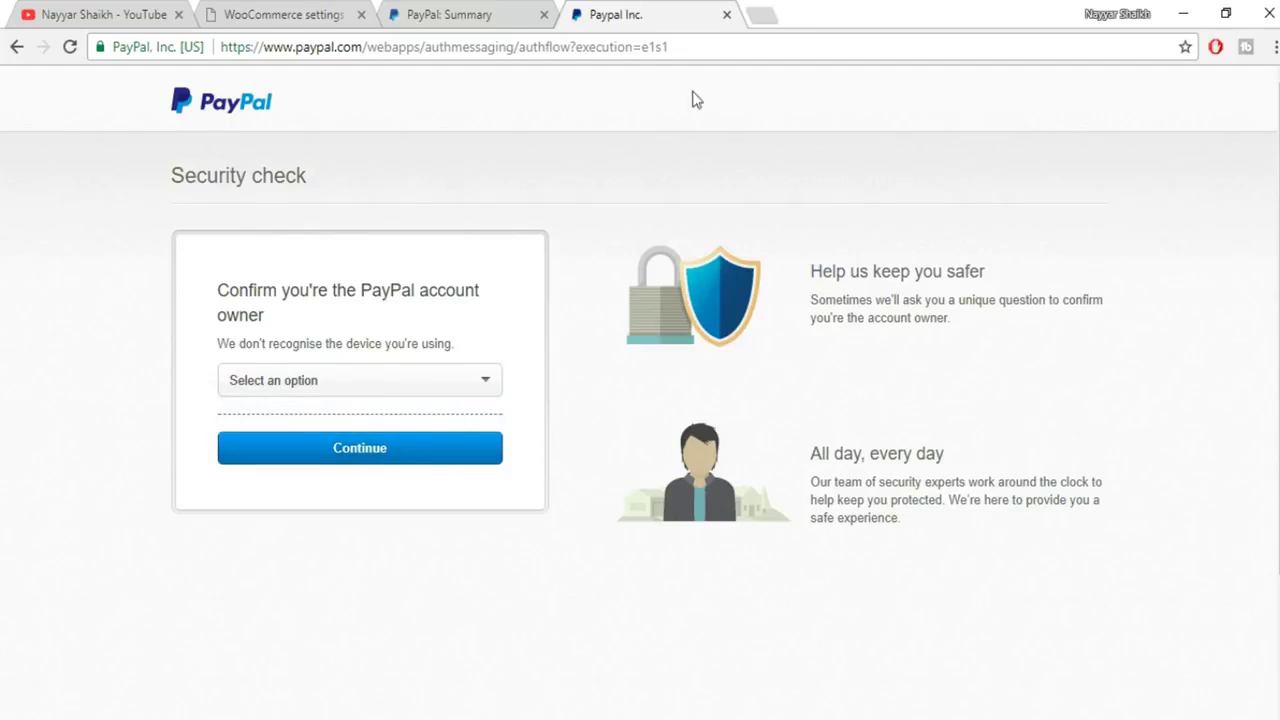
pyautogui.click(284, 14)
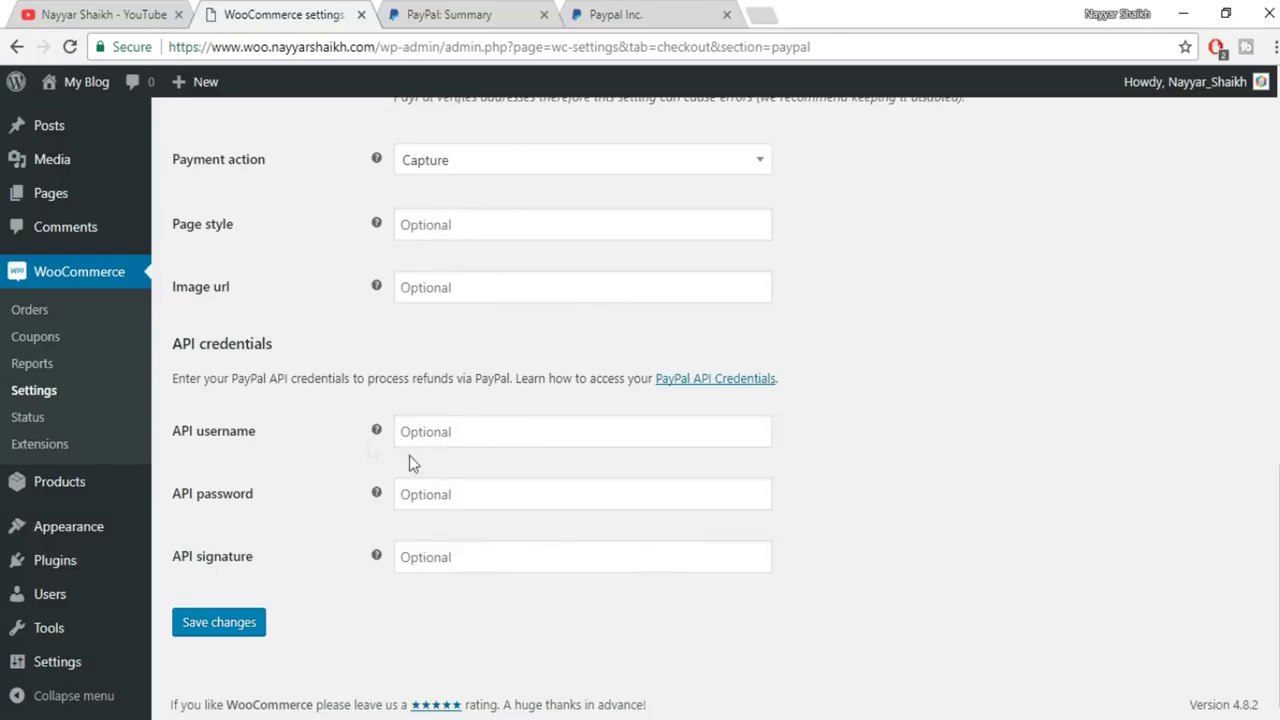
# Save the PayPal payment settings and close the PayPal security check tab
pyautogui.click(200, 623)
pyautogui.click(726, 15)
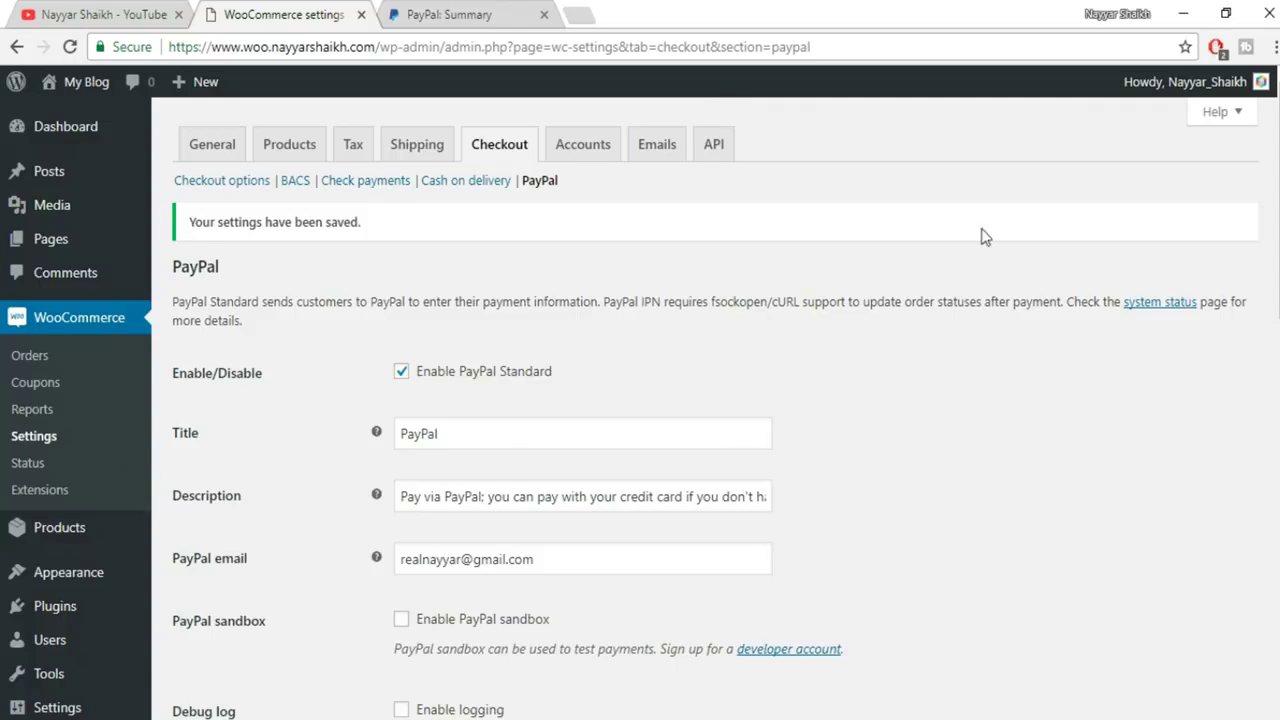
pyautogui.scroll(-10, 560, 571)
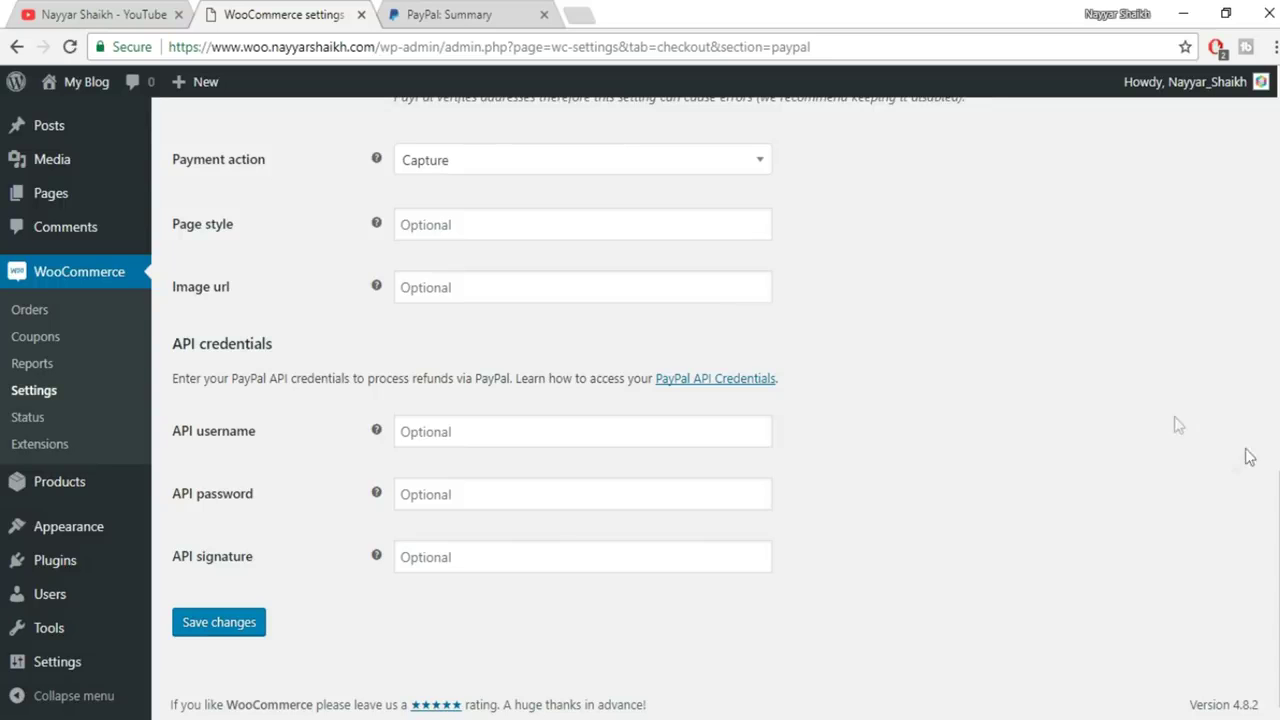
pyautogui.scroll(10, 878, 352)
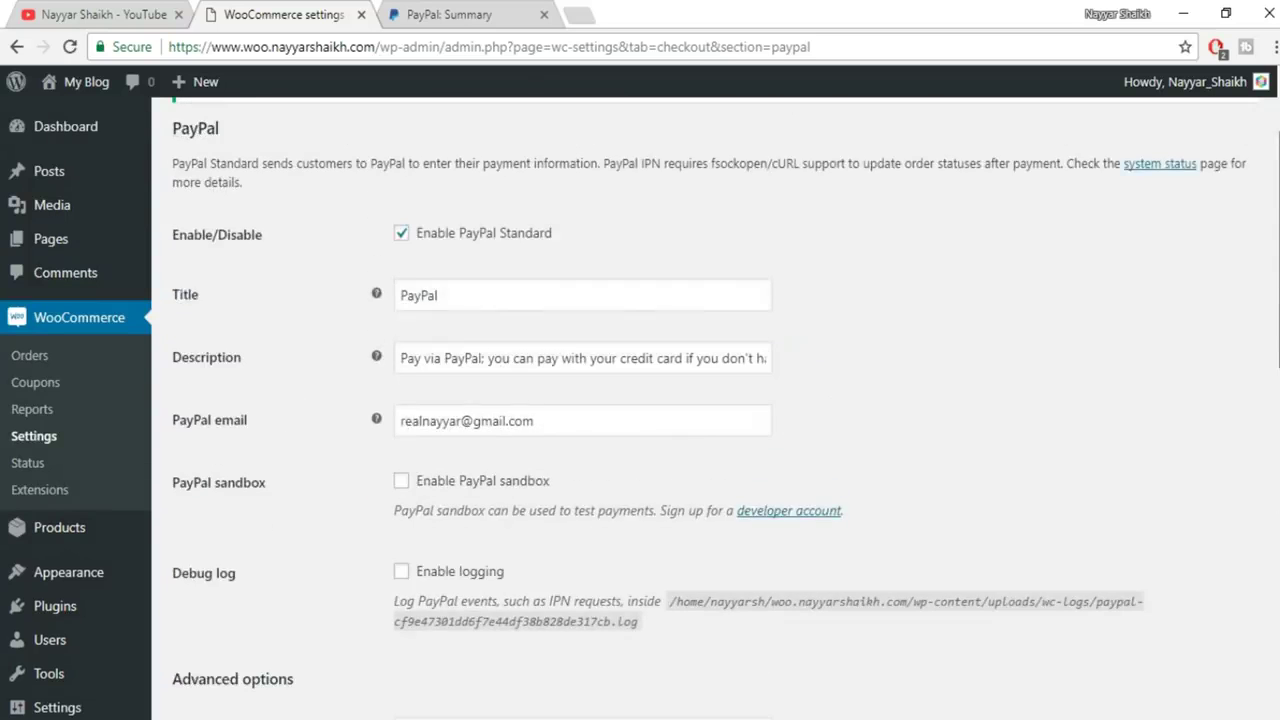
# Review the general Checkout options and their payment gateways list
pyautogui.click(200, 181)
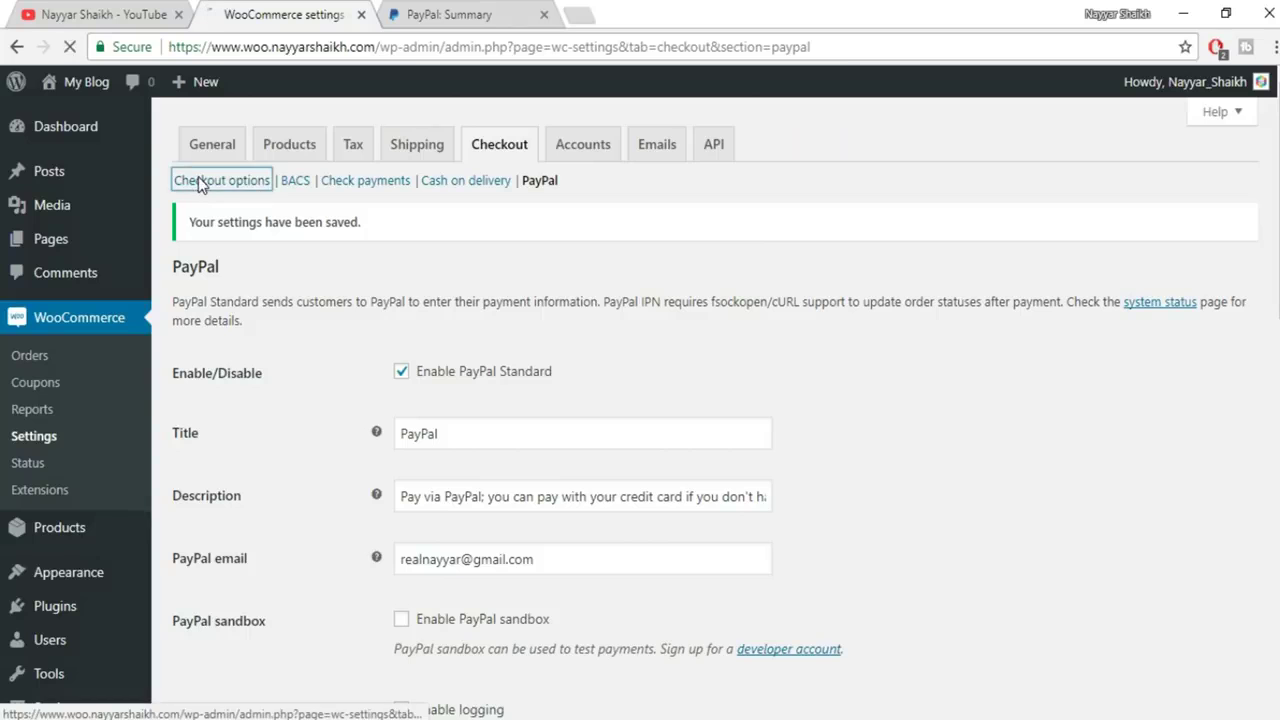
pyautogui.scroll(-15, 980, 420)
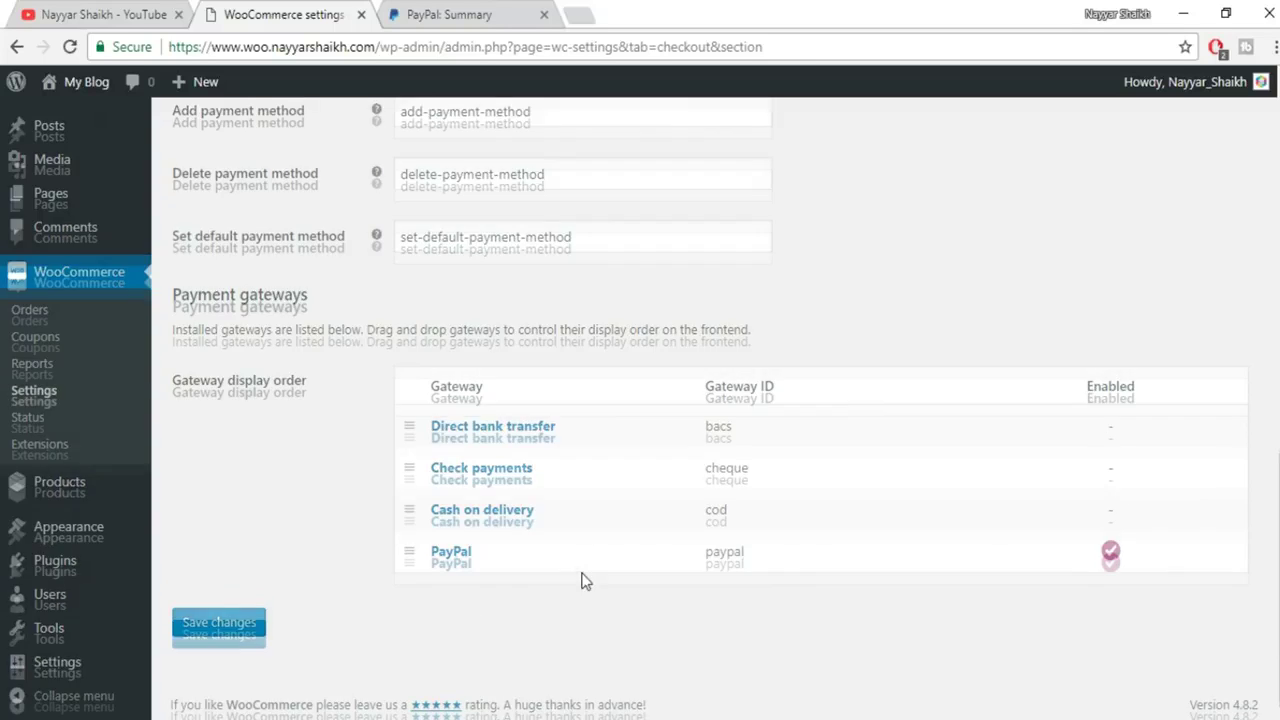
pyautogui.scroll(15, 585, 580)
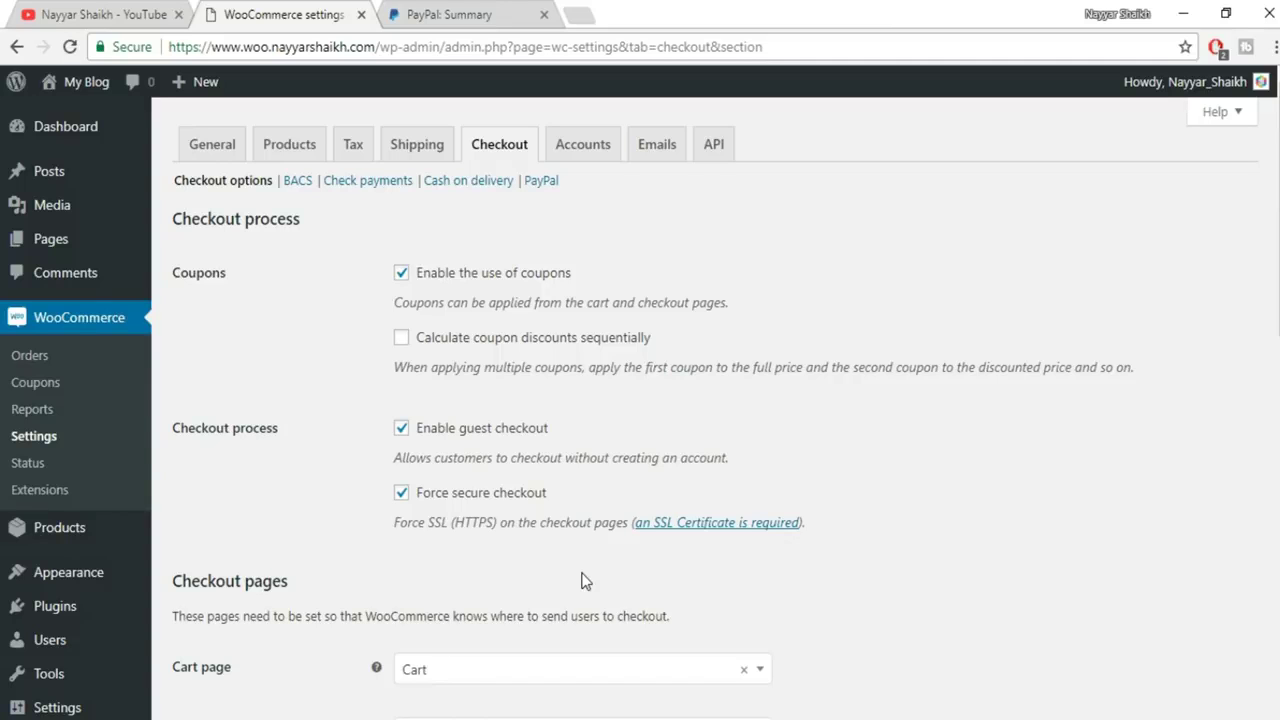
pyautogui.scroll(-10, 1150, 592)
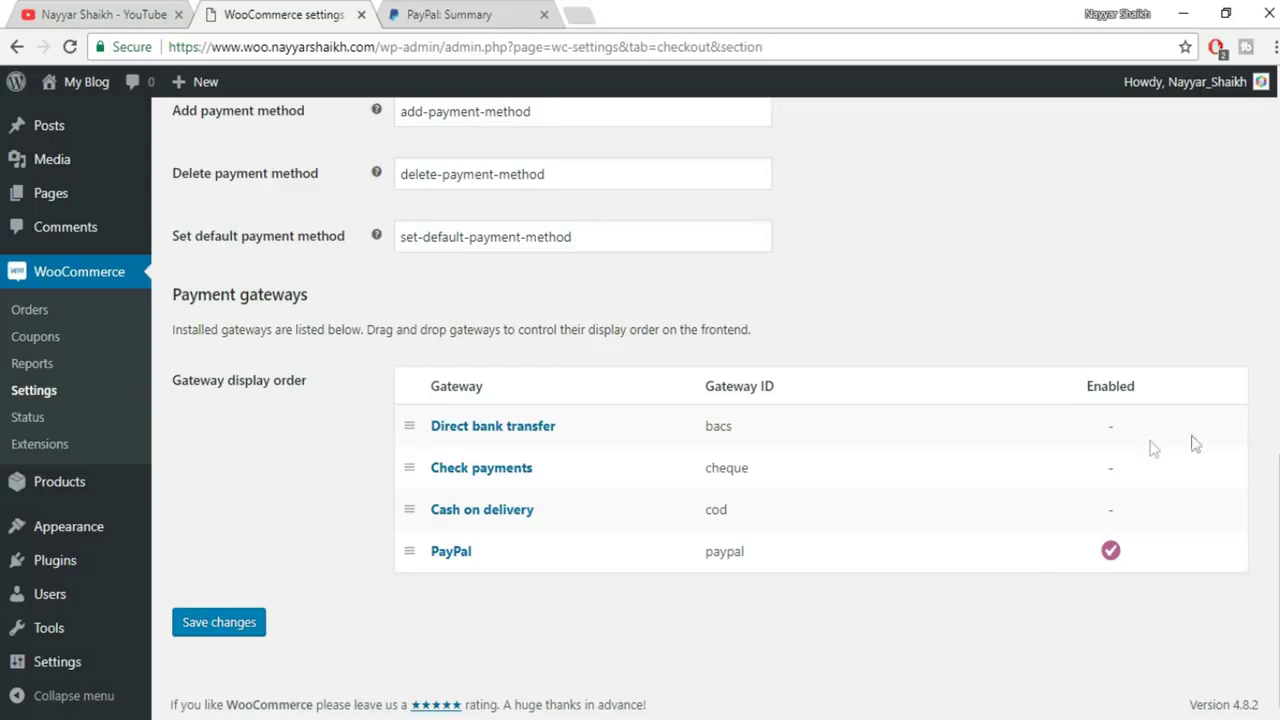
pyautogui.scroll(15, 700, 400)
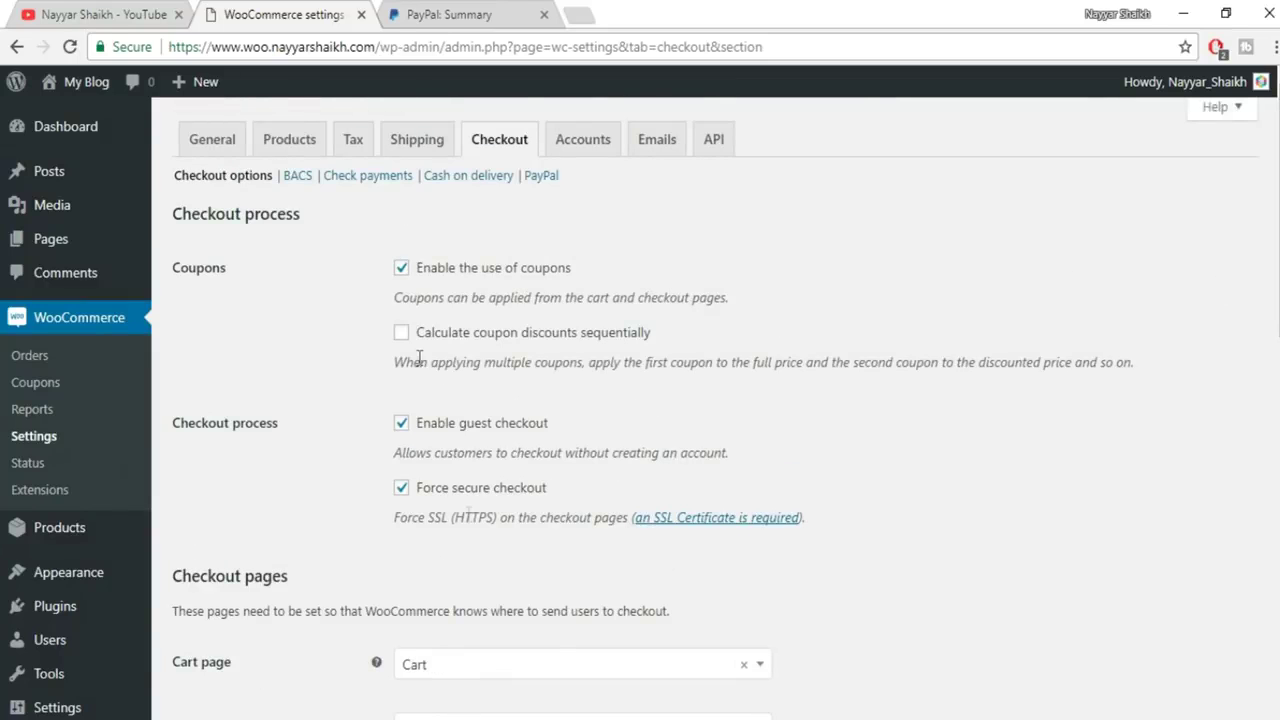
pyautogui.scroll(-10, 420, 358)
pyautogui.scroll(10, 430, 599)
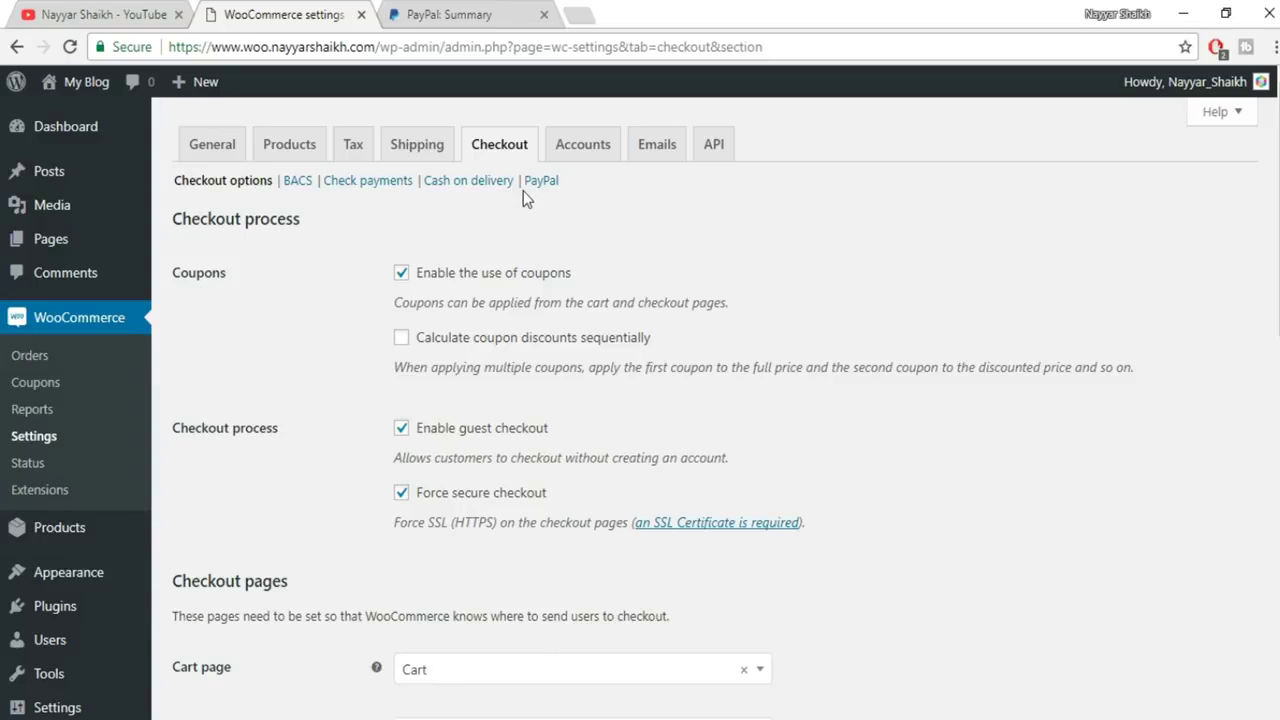
# Keep My account as the account page, enable registration there, and save the Accounts settings
pyautogui.click(593, 149)
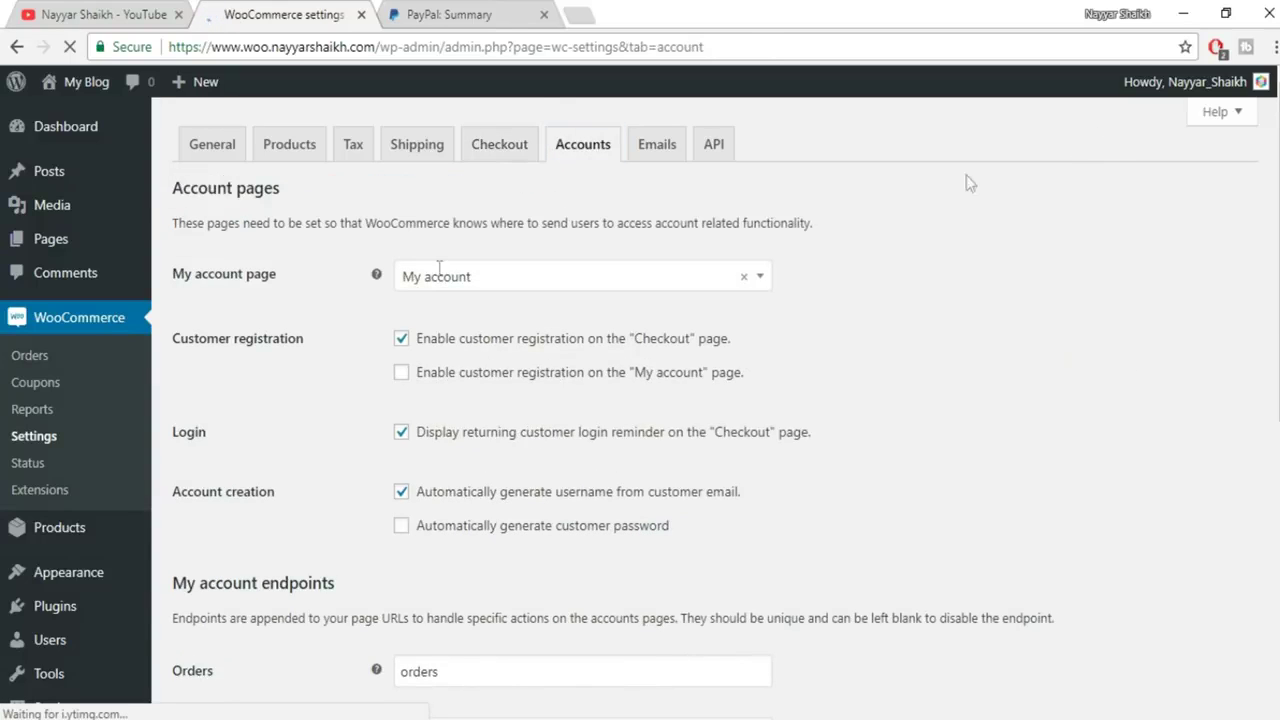
pyautogui.click(548, 285)
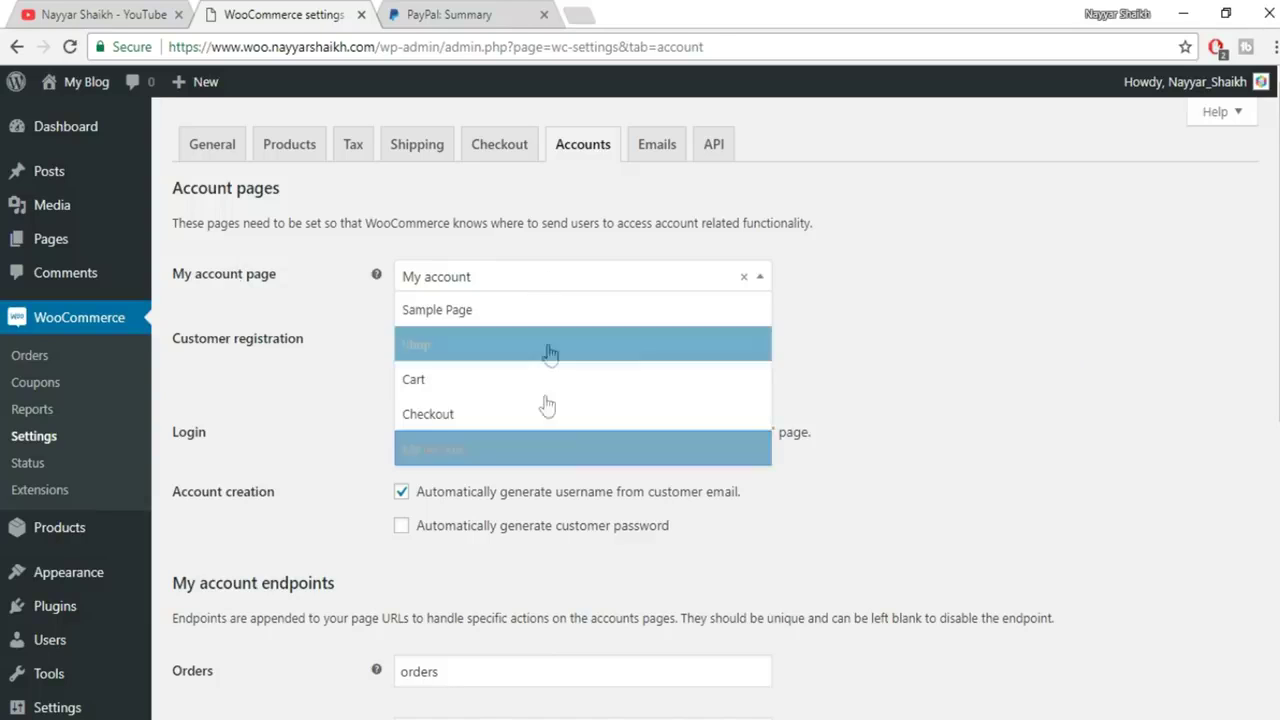
pyautogui.click(523, 446)
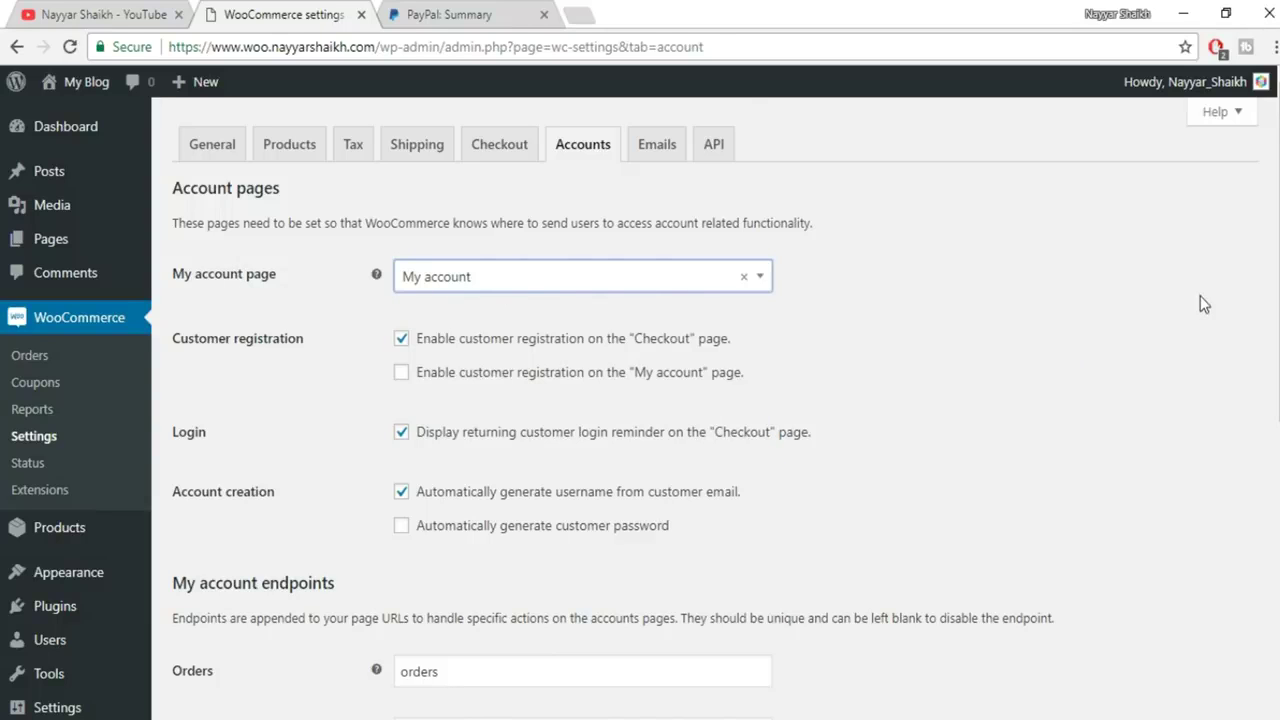
pyautogui.scroll(-1, 470, 280)
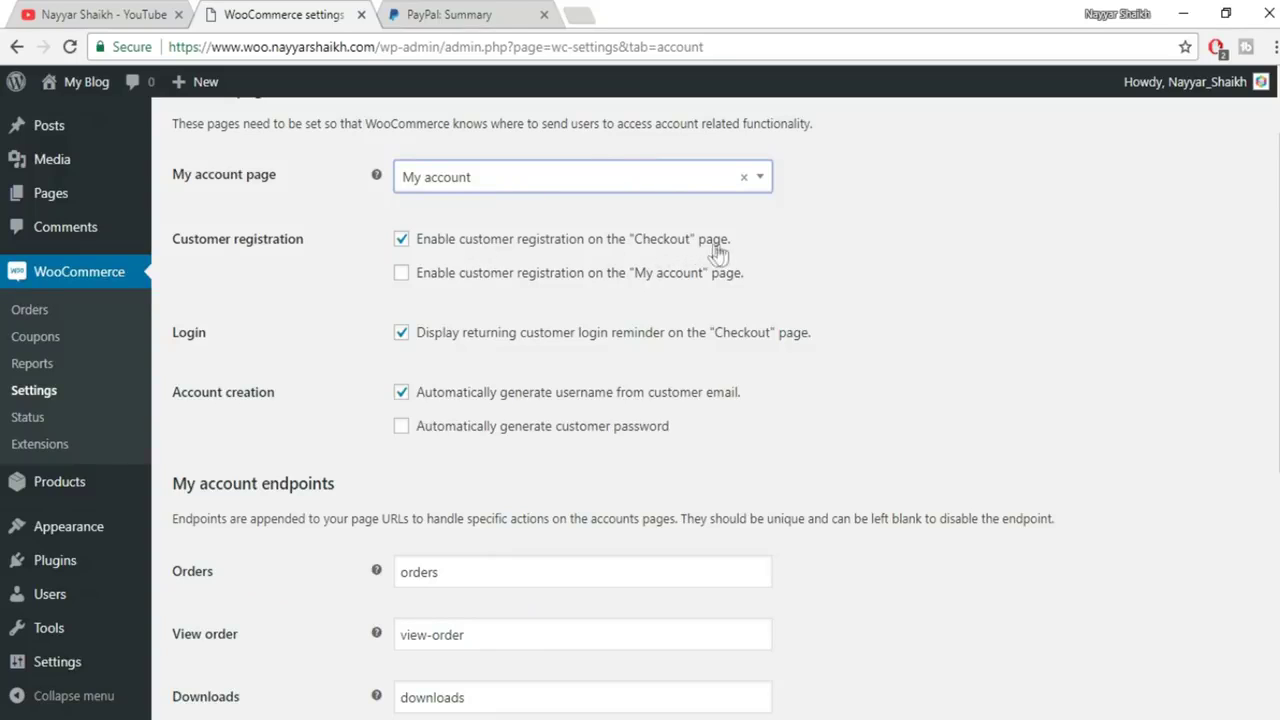
pyautogui.click(478, 281)
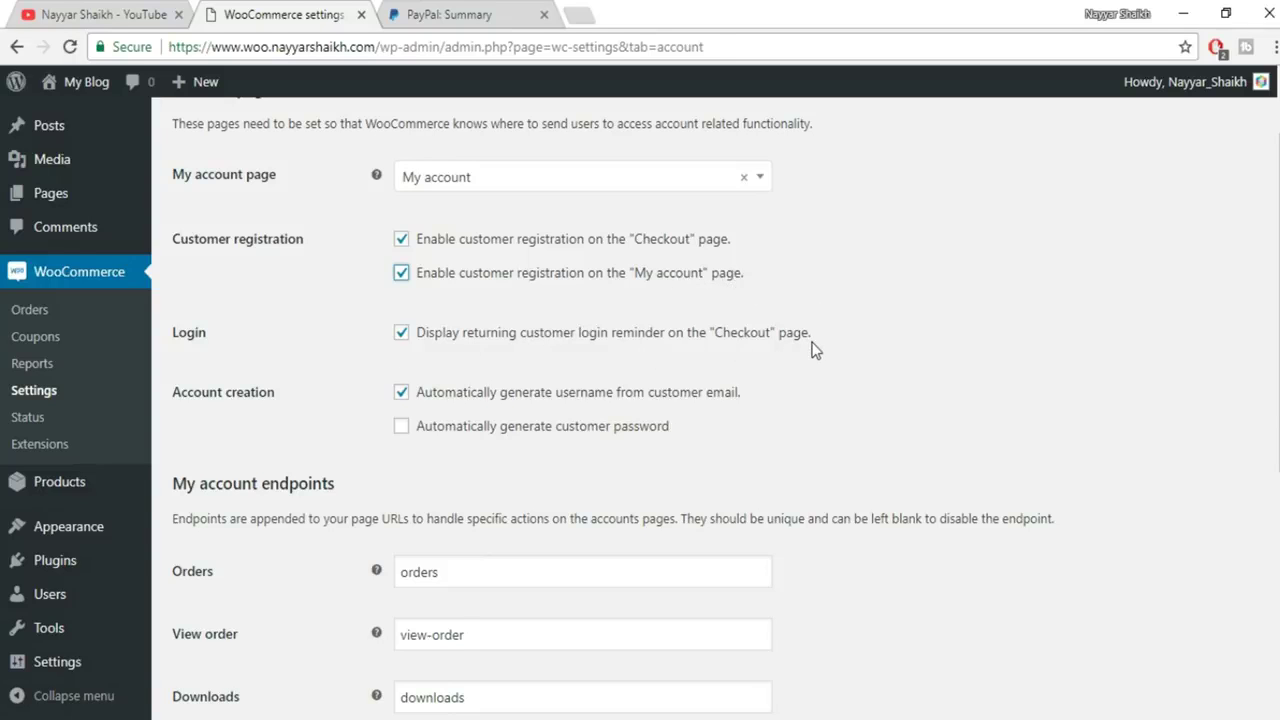
pyautogui.scroll(-2, 800, 340)
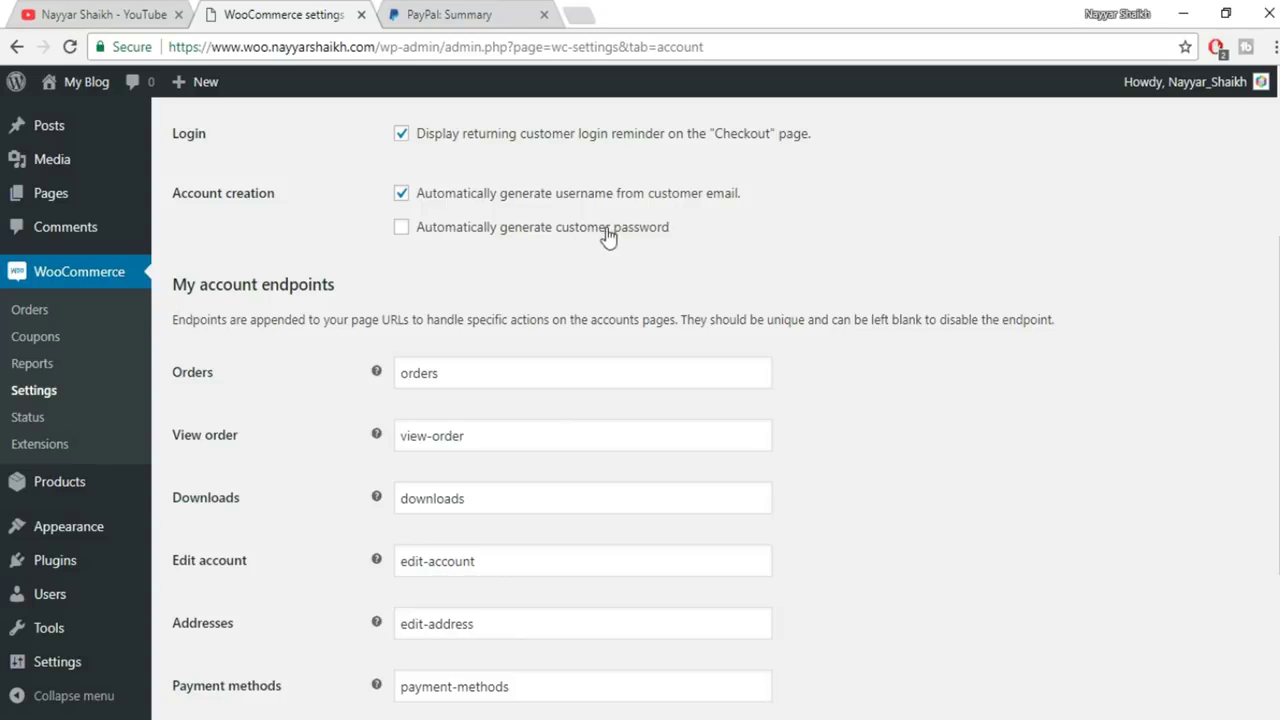
pyautogui.scroll(-3, 720, 341)
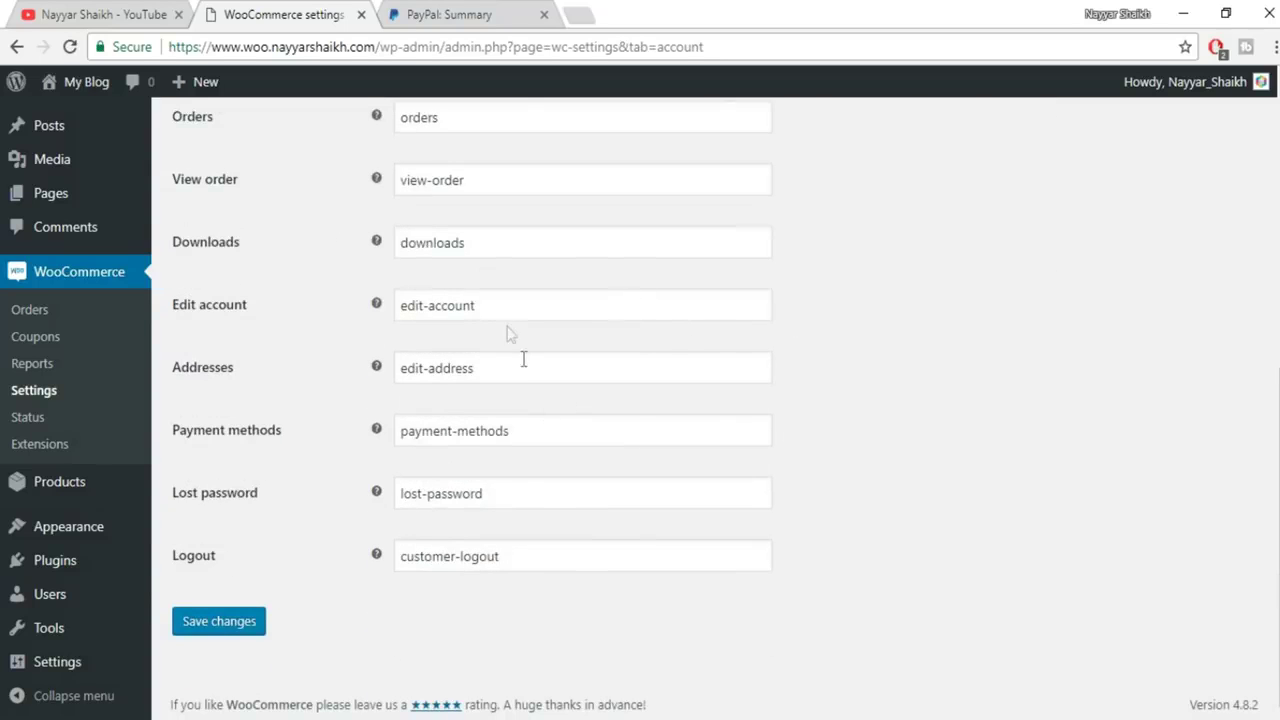
pyautogui.scroll(2, 505, 320)
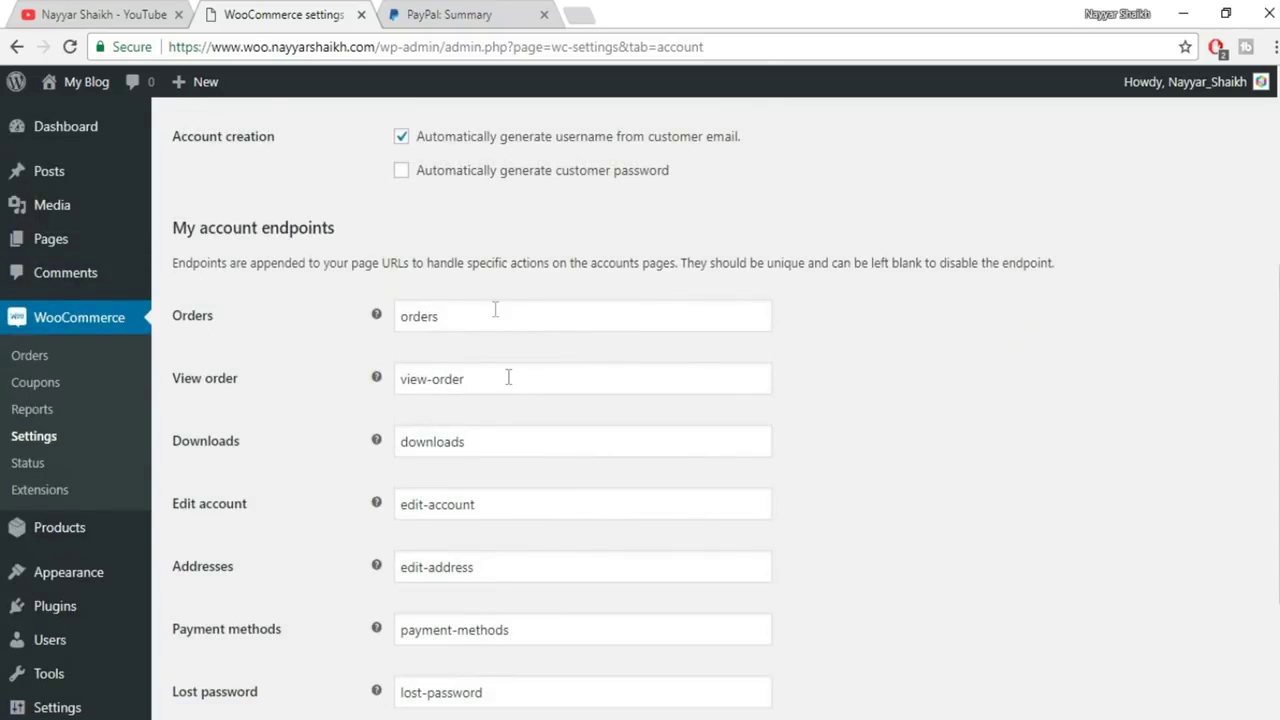
pyautogui.scroll(-2, 536, 329)
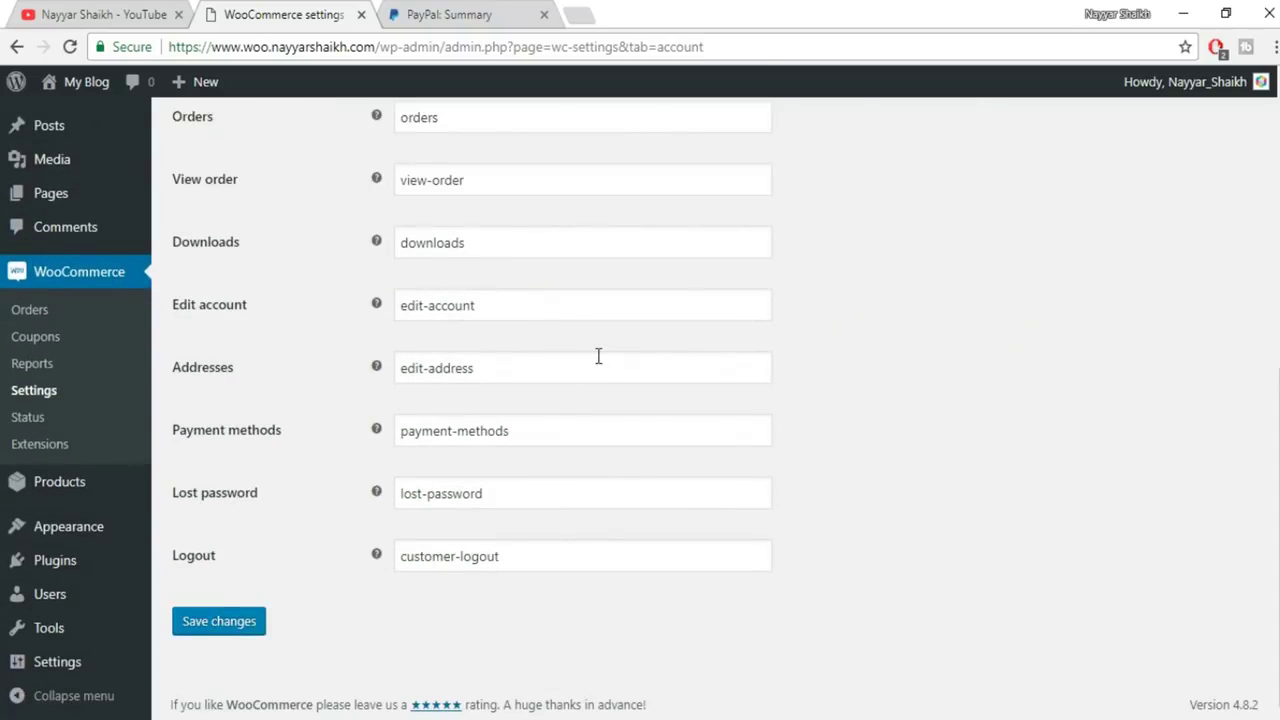
pyautogui.click(246, 621)
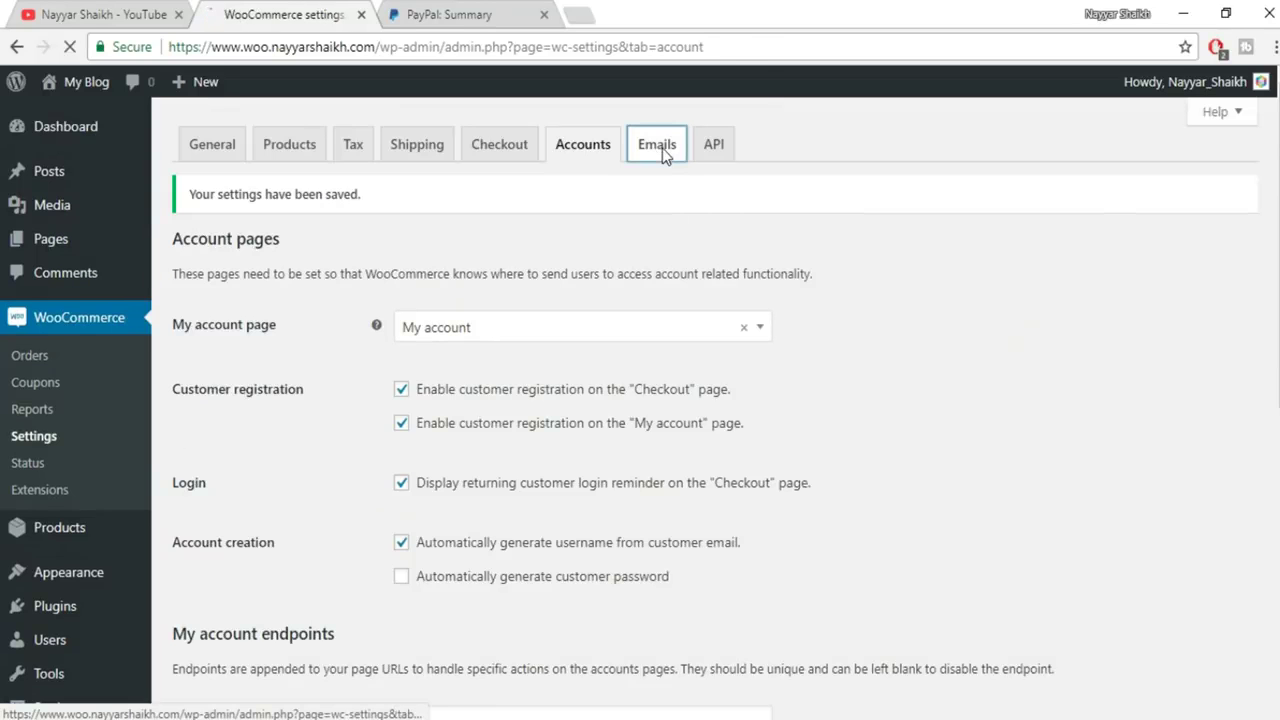
# Check the New order email's recipient address and save its settings unchanged
pyautogui.click(662, 148)
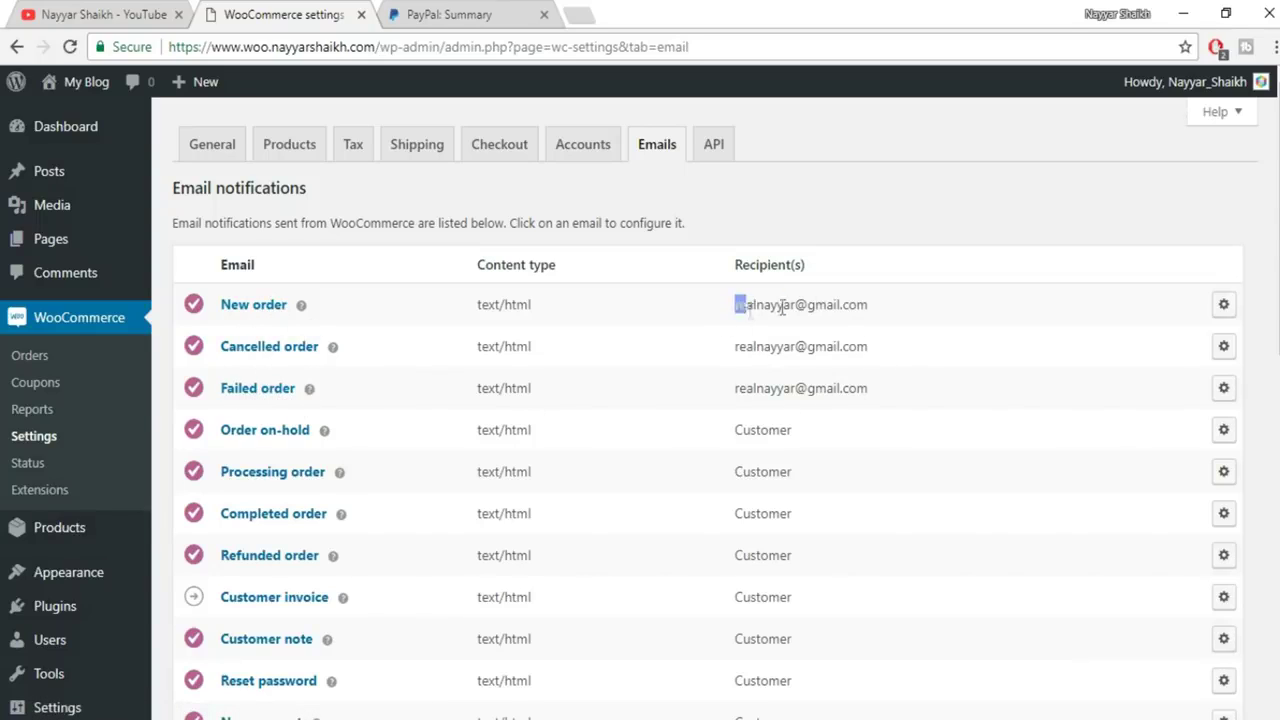
pyautogui.moveTo(736, 303); pyautogui.dragTo(894, 302)
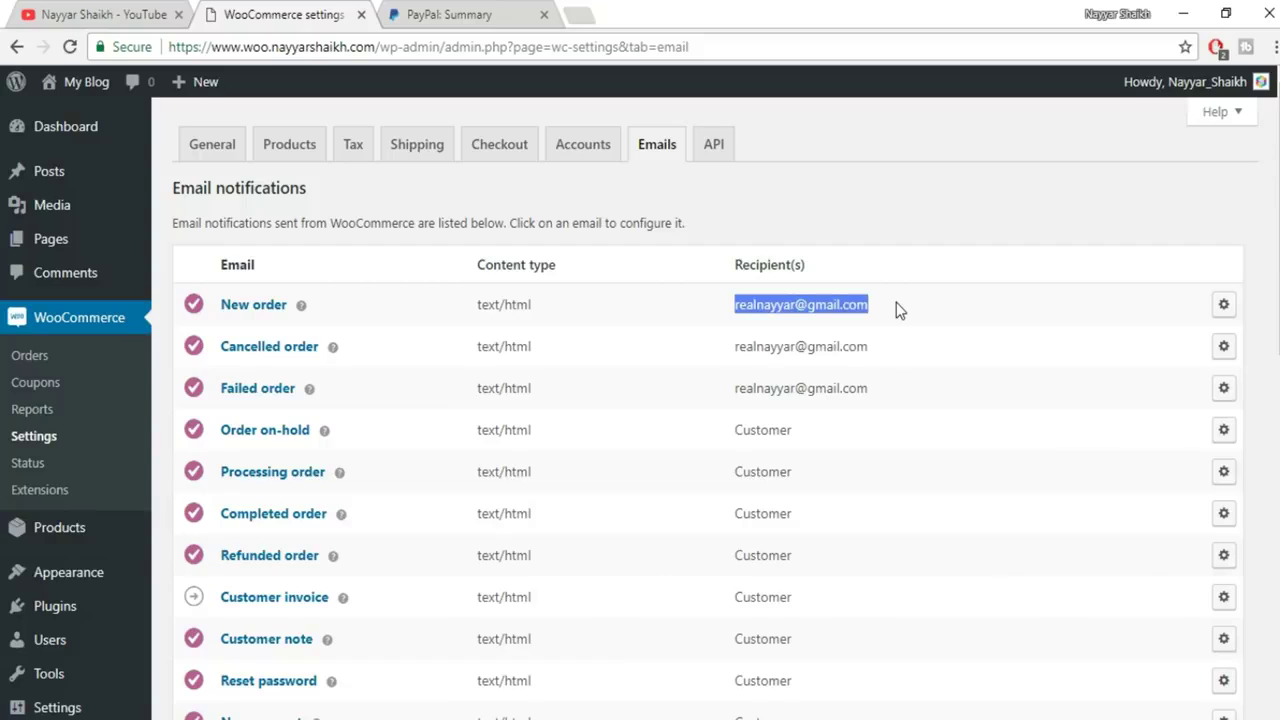
pyautogui.click(768, 305)
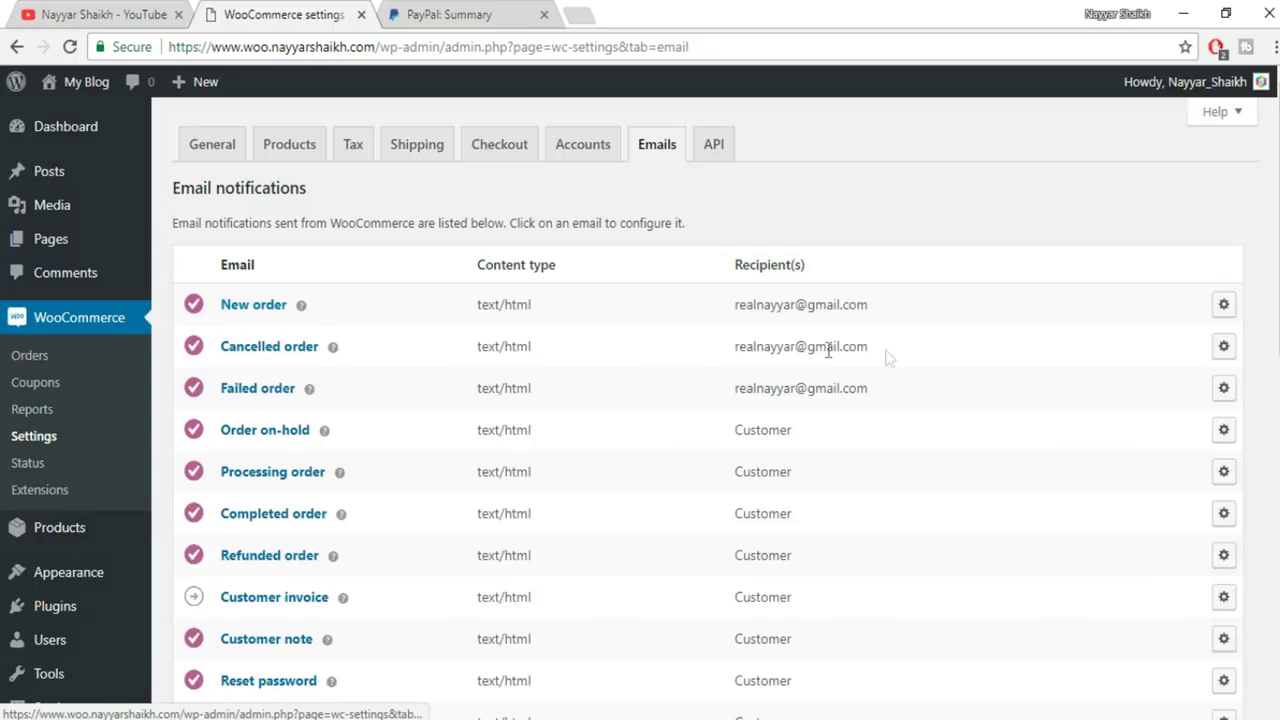
pyautogui.moveTo(736, 304); pyautogui.dragTo(886, 308)
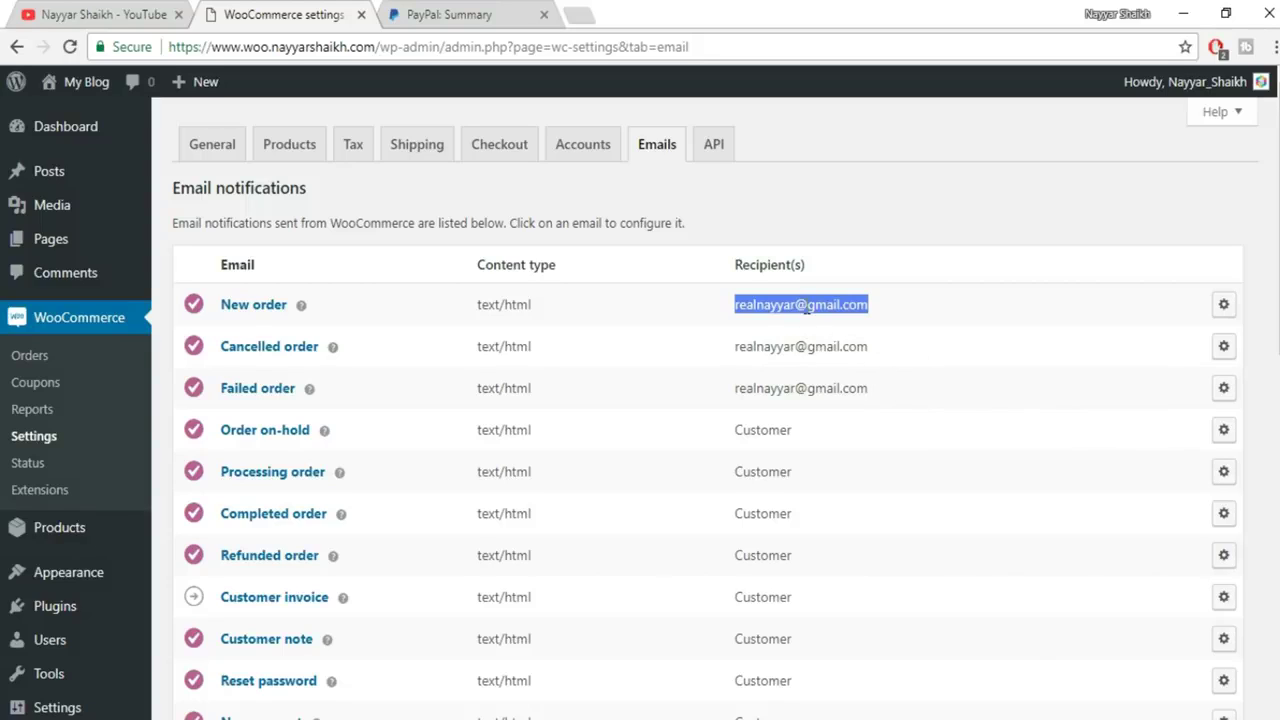
pyautogui.click(1224, 305)
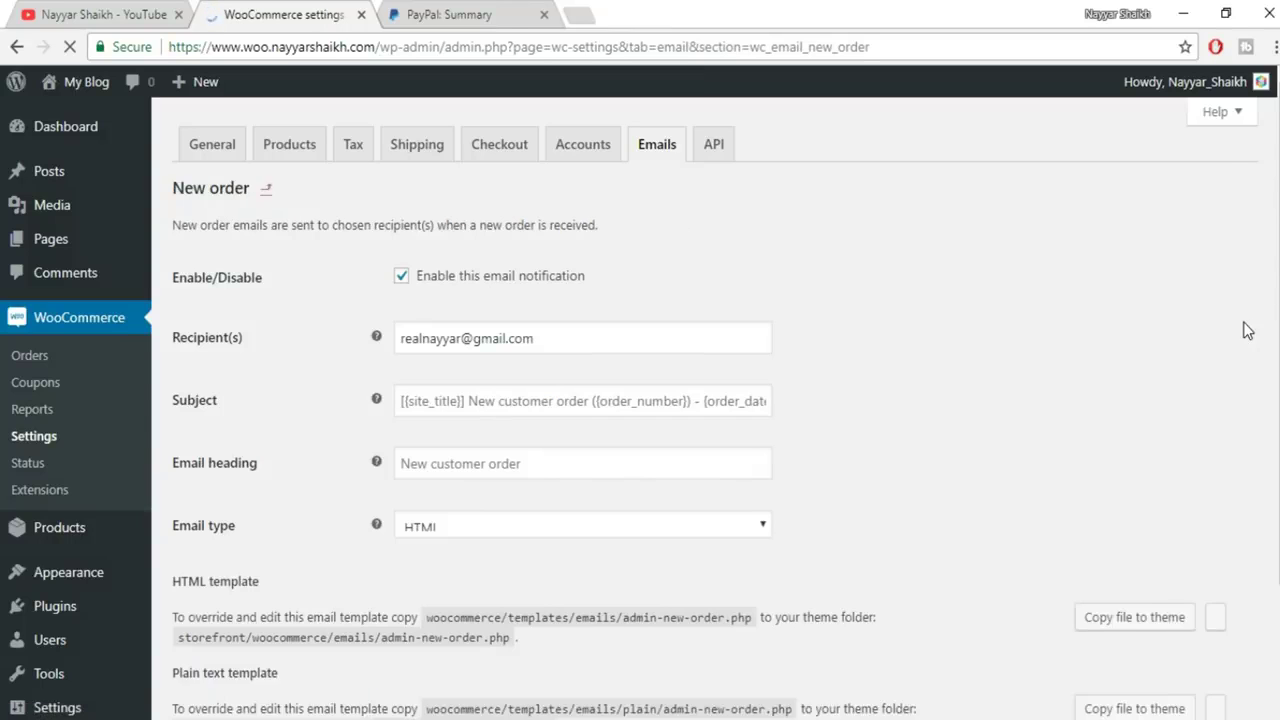
pyautogui.moveTo(546, 338); pyautogui.dragTo(371, 340)
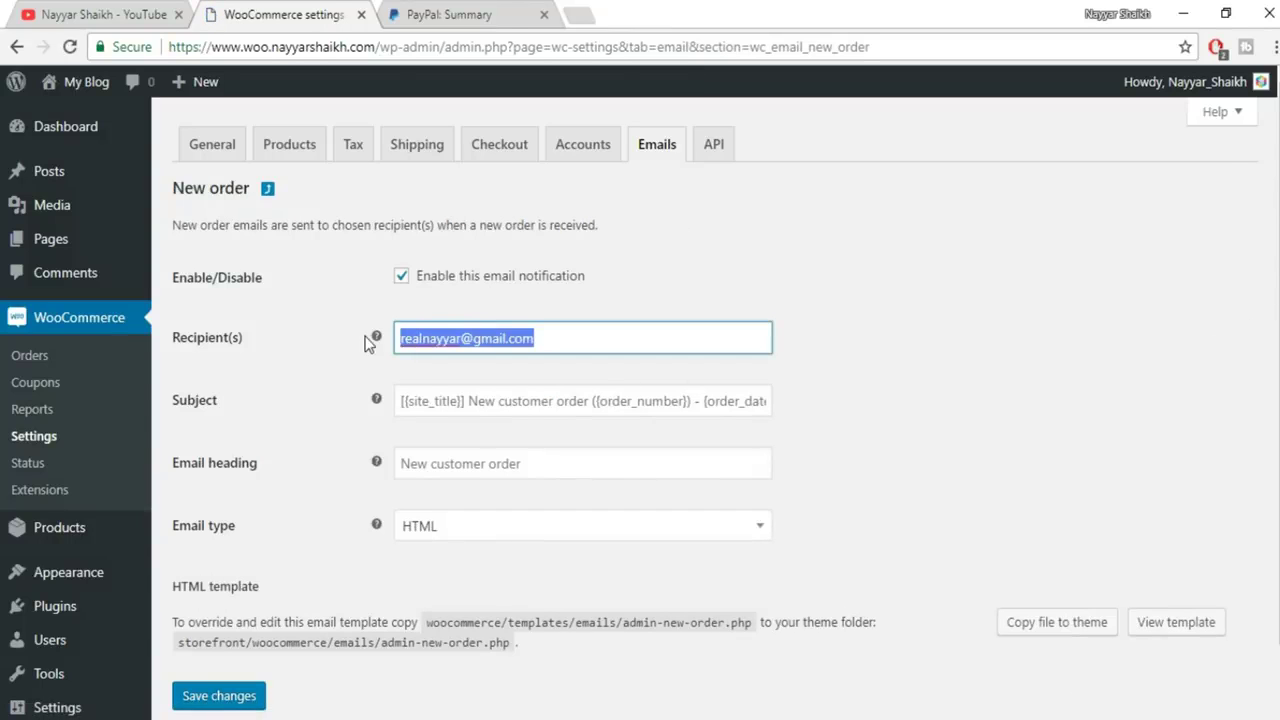
pyautogui.scroll(-1, 600, 470)
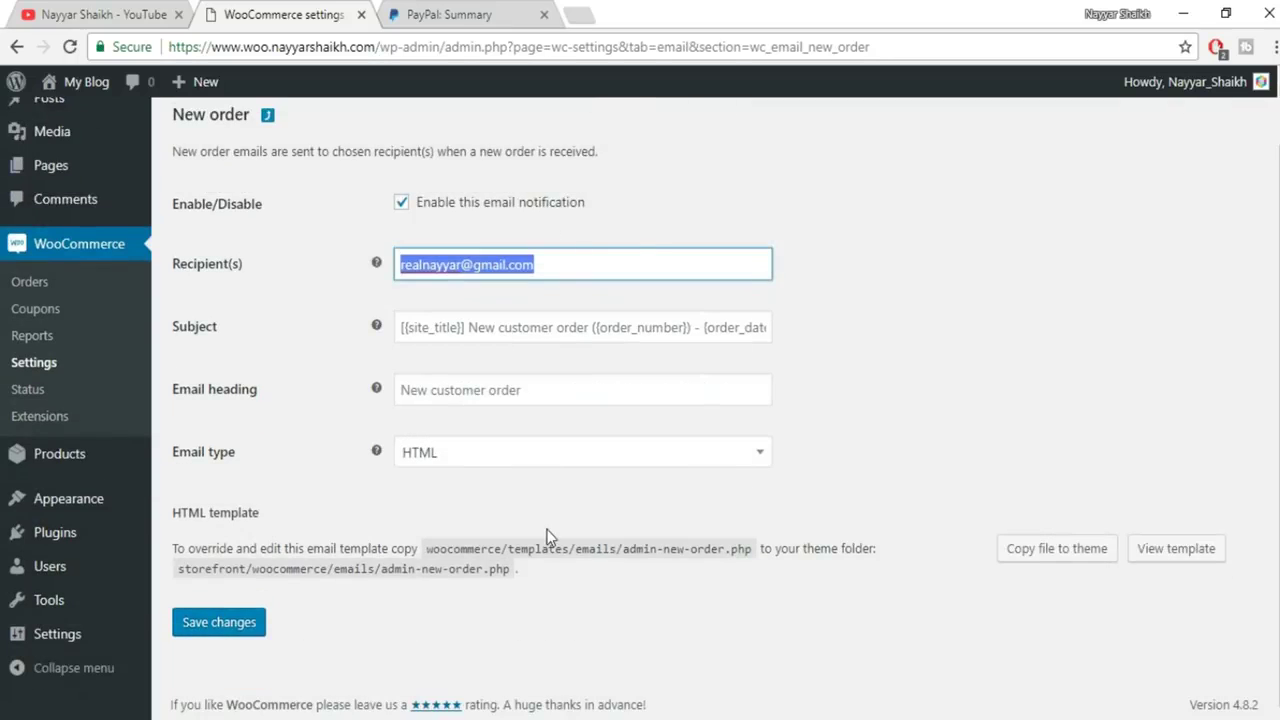
pyautogui.scroll(1, 557, 550)
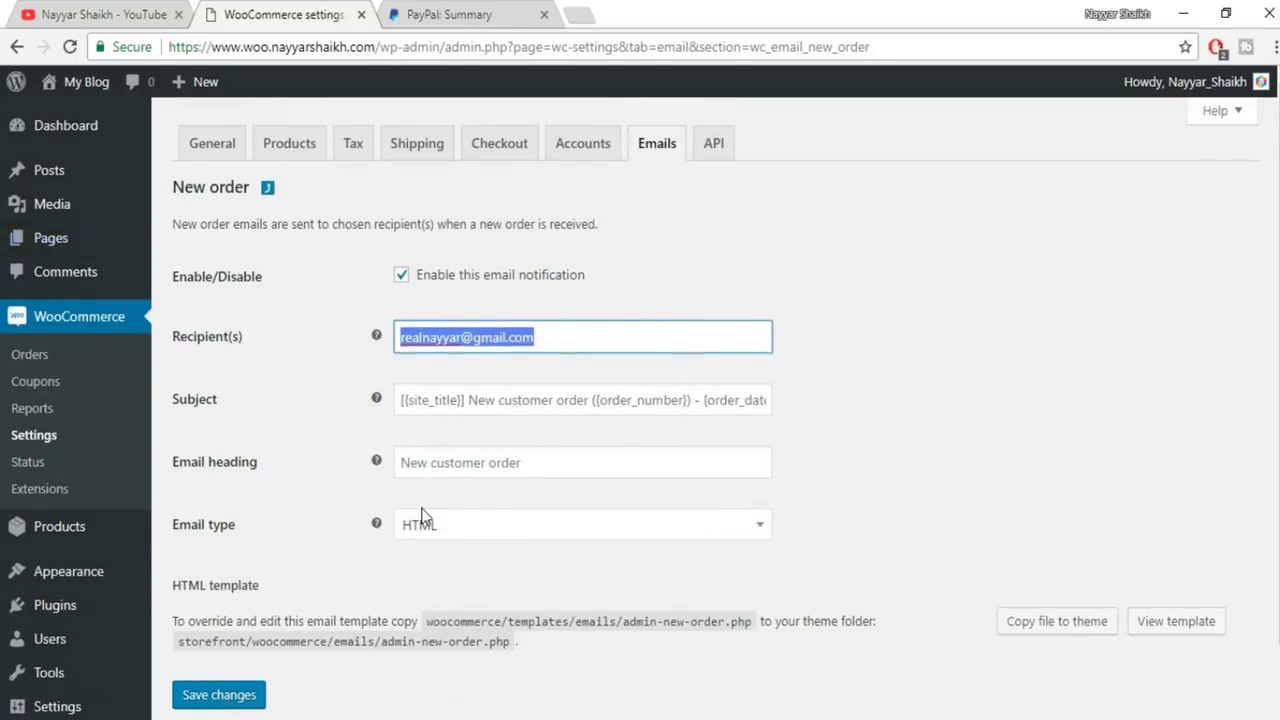
pyautogui.scroll(-1, 238, 642)
pyautogui.click(237, 634)
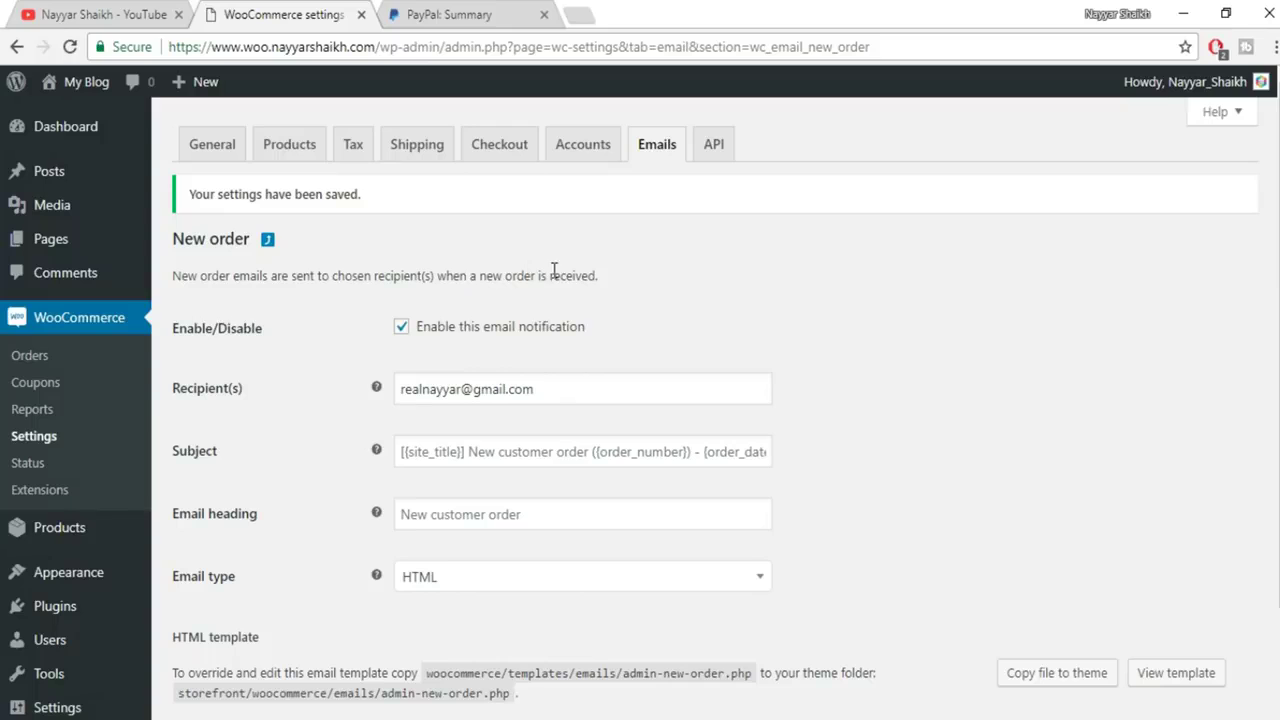
# Add a new coupon with the code NAYYAR7
pyautogui.click(41, 386)
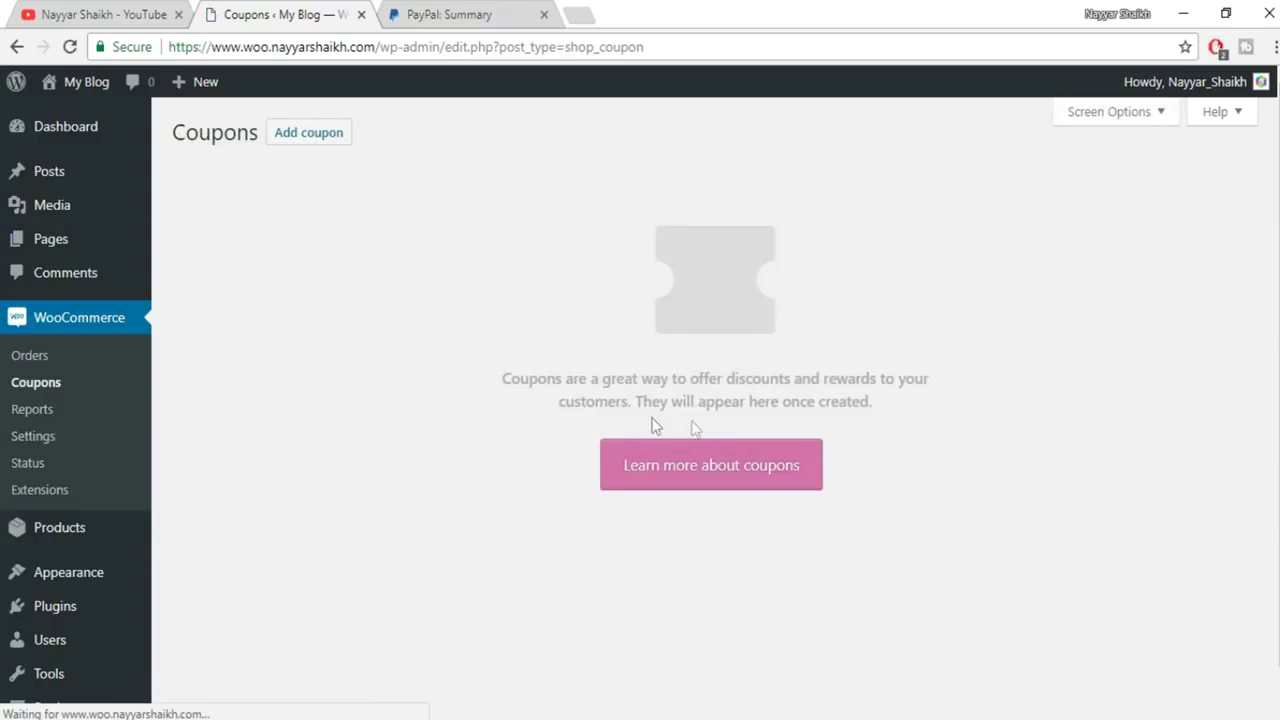
pyautogui.click(323, 147)
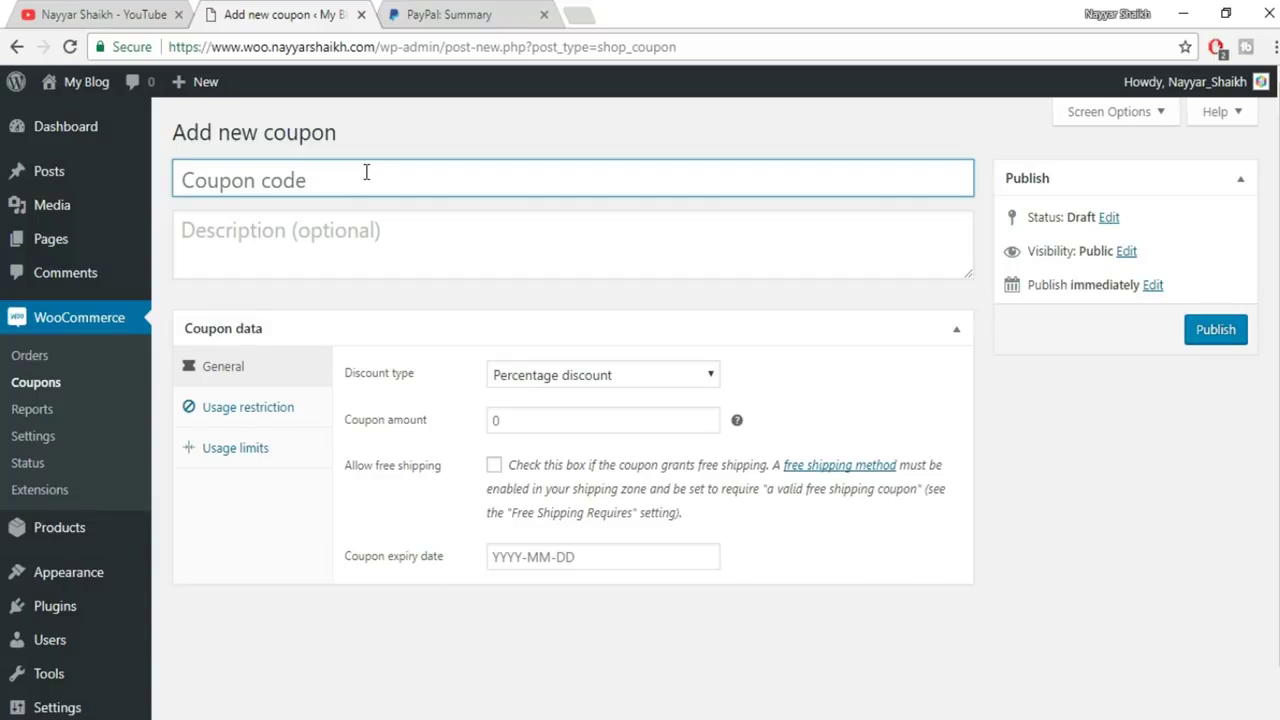
pyautogui.click(366, 172)
pyautogui.write('NAYYAR')
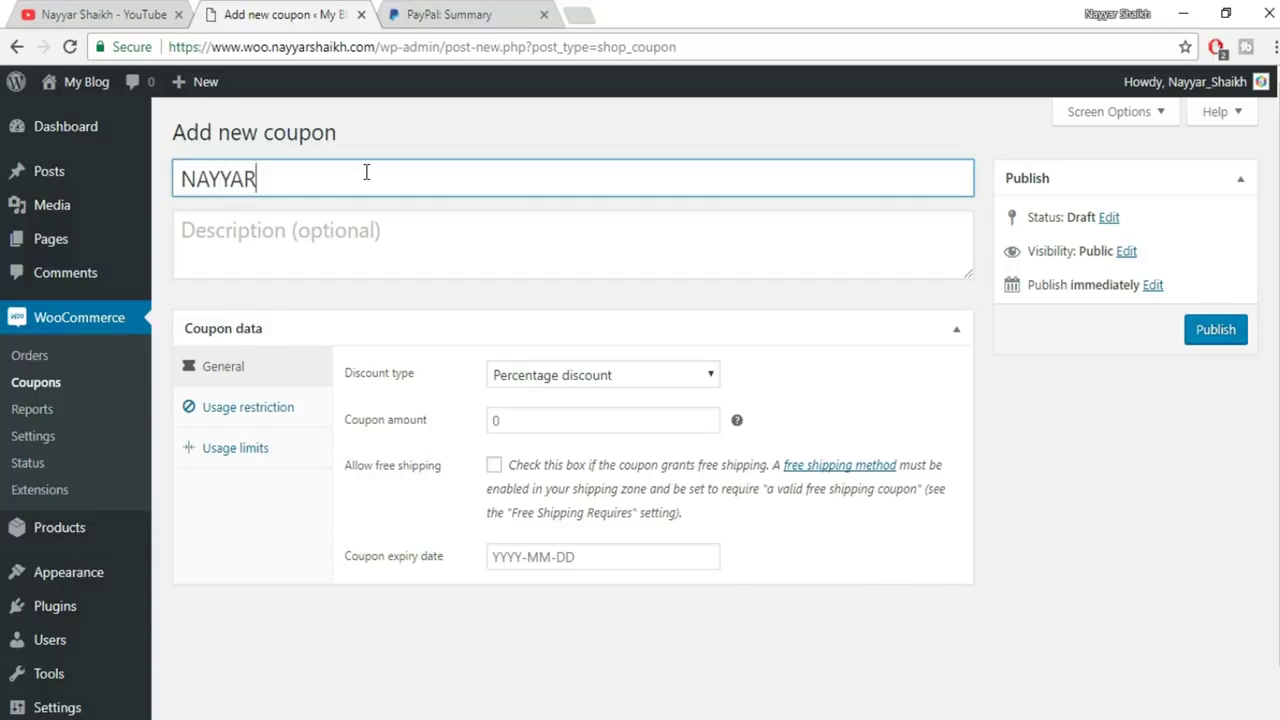
pyautogui.write('60')
pyautogui.moveTo(355, 183); pyautogui.dragTo(185, 179)
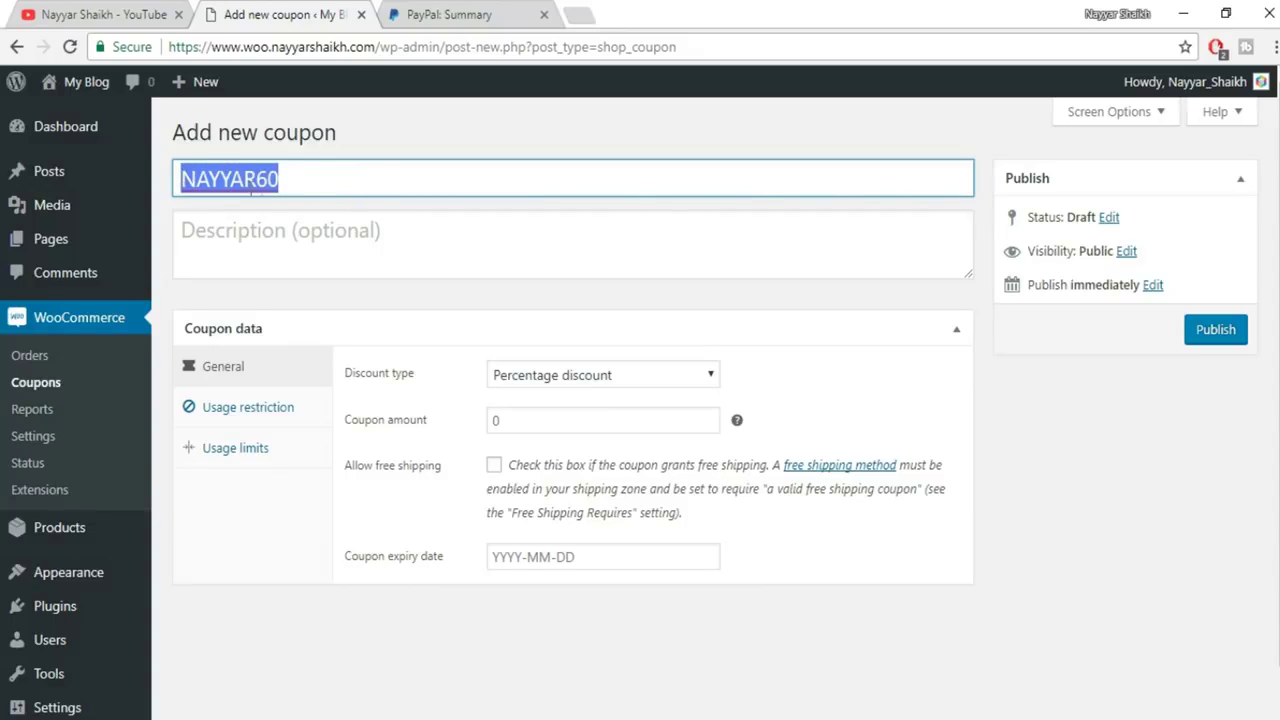
pyautogui.click(301, 184)
pyautogui.moveTo(289, 180); pyautogui.dragTo(163, 184)
pyautogui.write('NAYYAR')
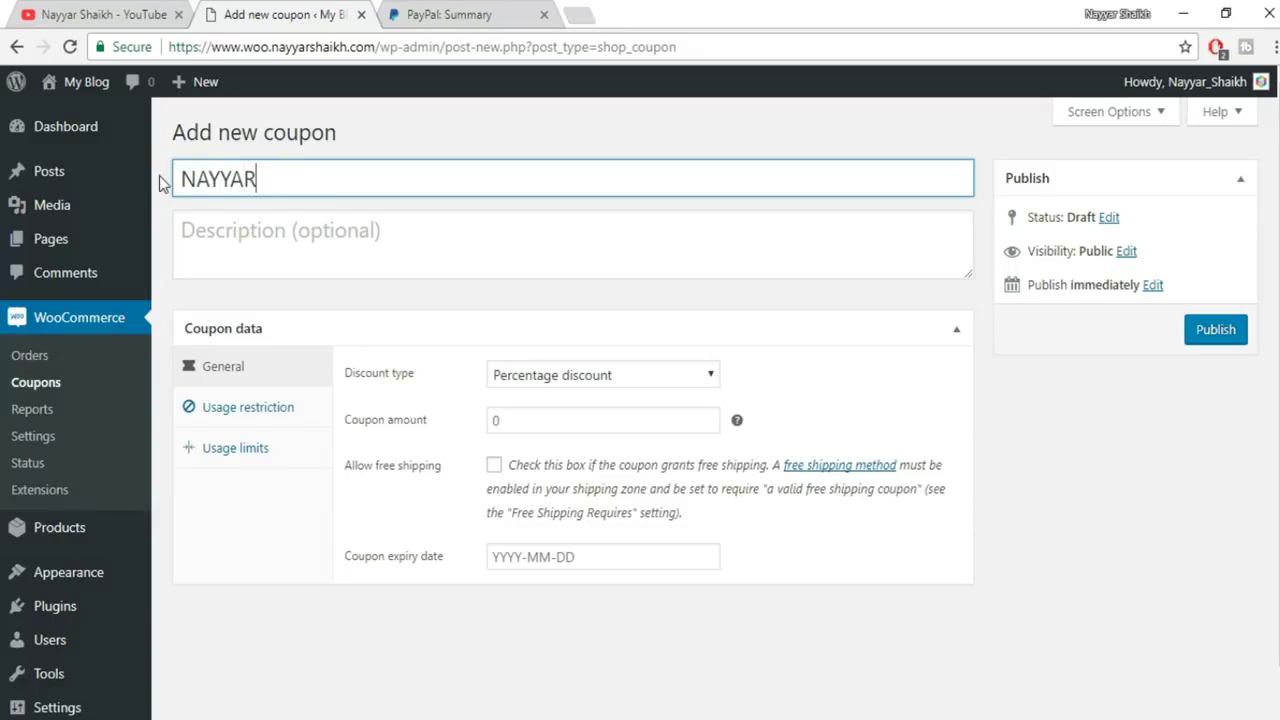
pyautogui.write('7')
# Give the coupon the description 'Use the Coupon to get 7% OFF!'
pyautogui.click(346, 240)
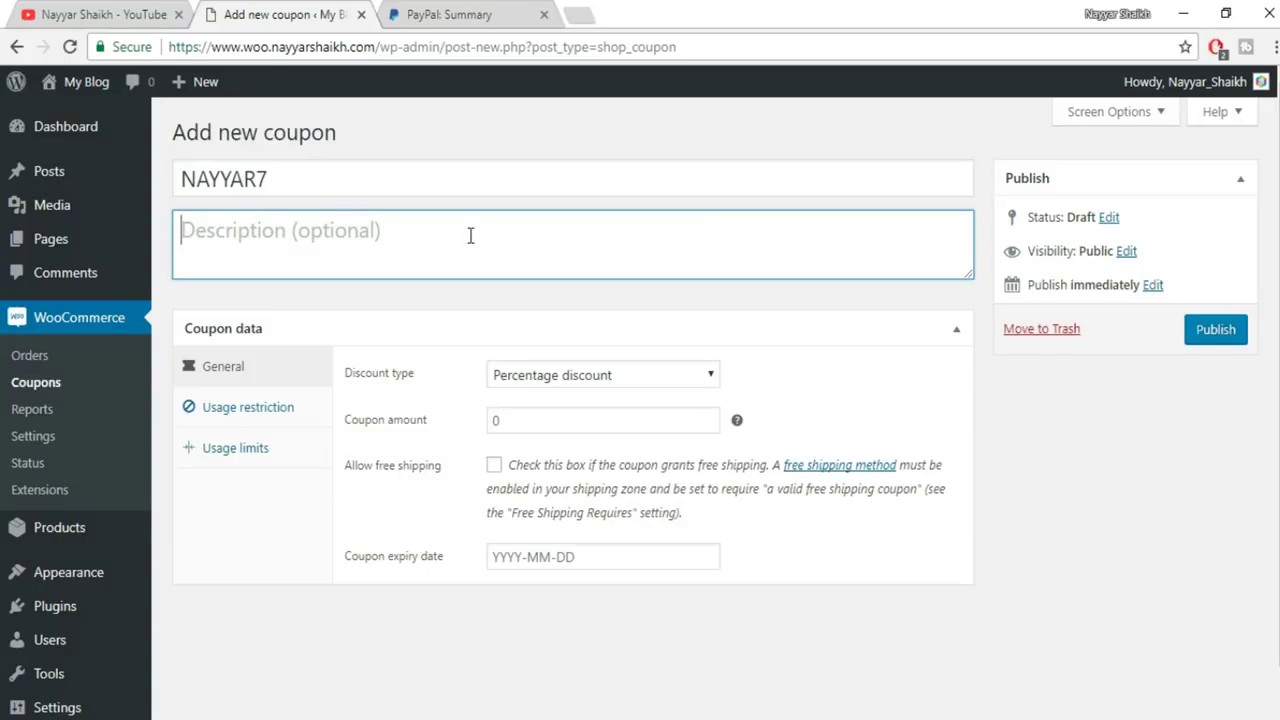
pyautogui.write('Use the ')
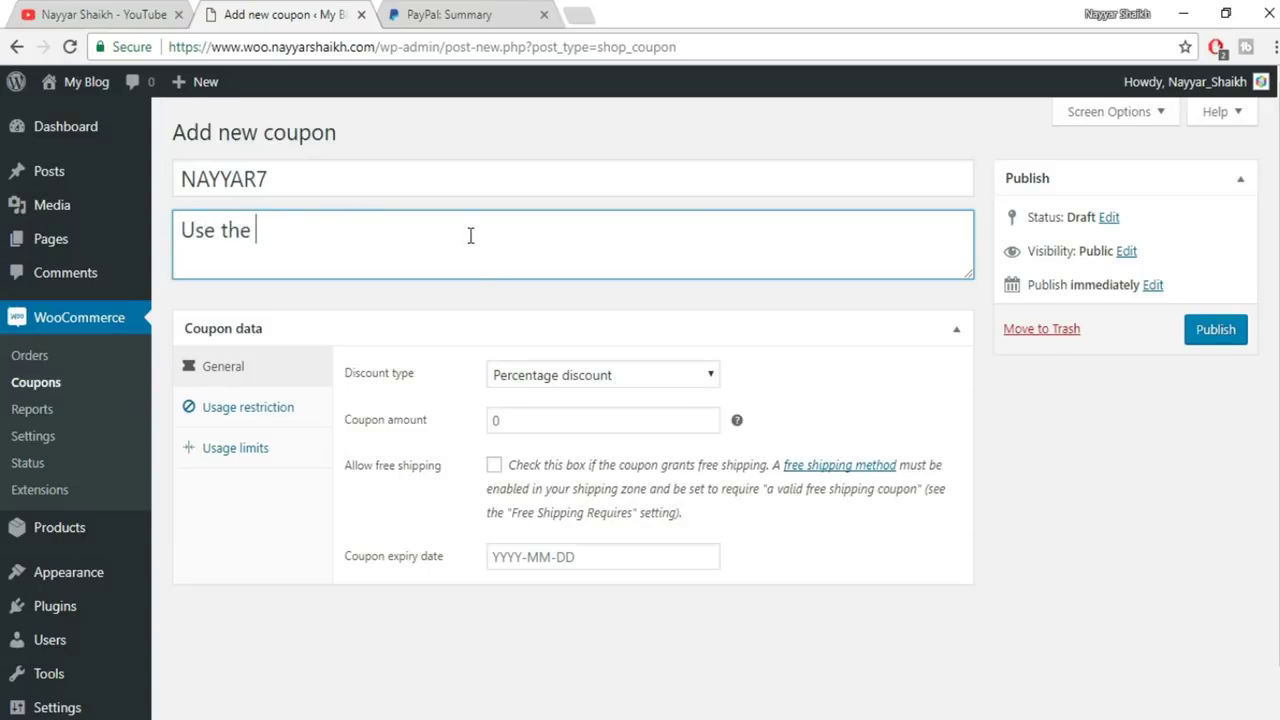
pyautogui.write('Coupon to ')
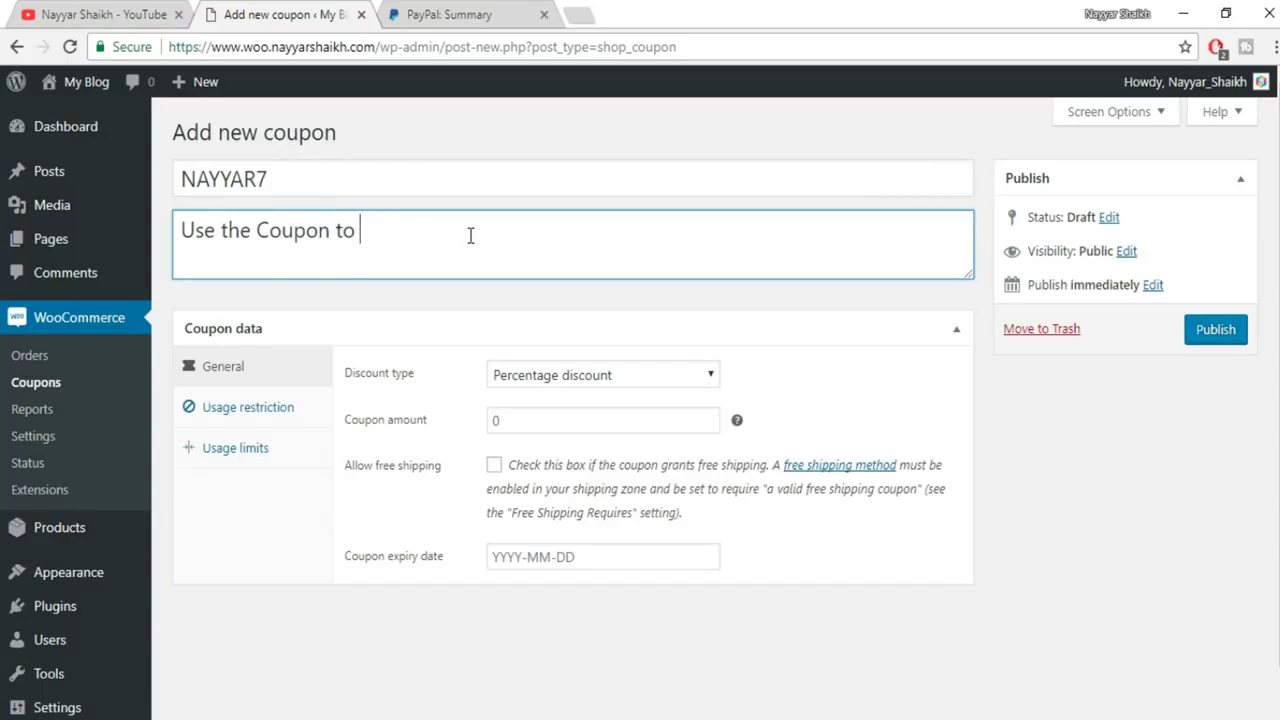
pyautogui.write('get 7% OF')
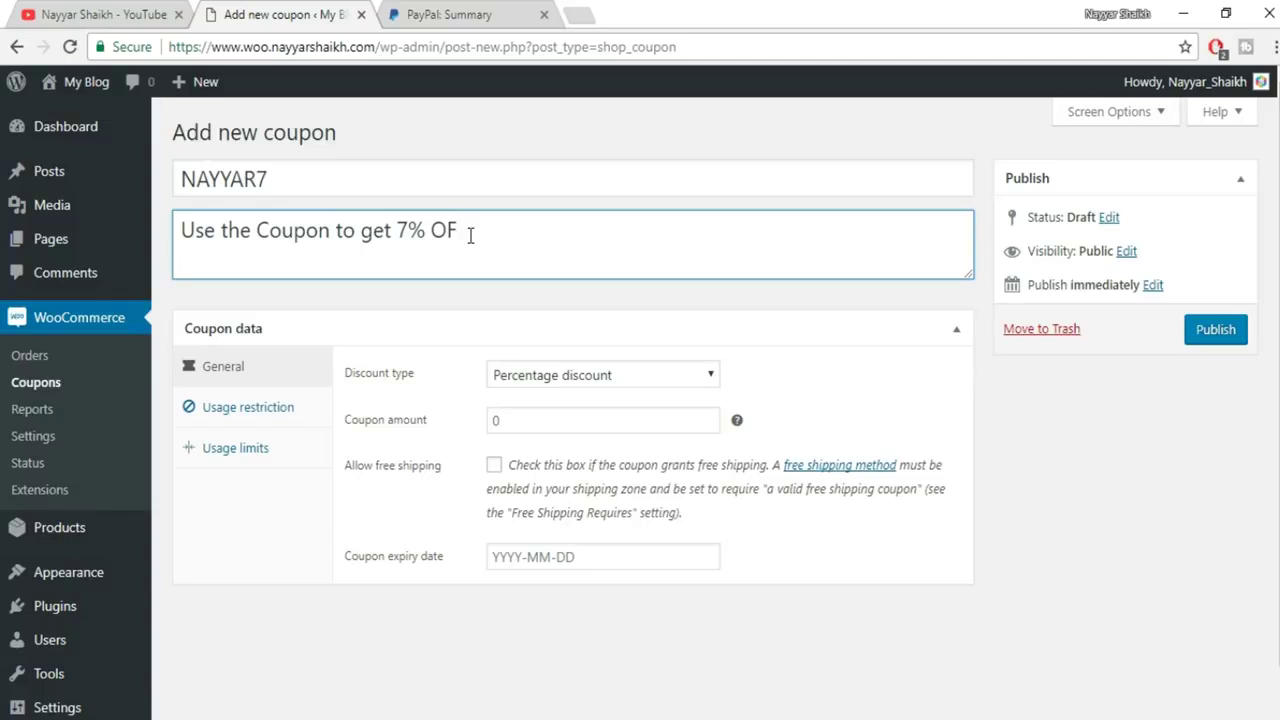
pyautogui.write('F!')
pyautogui.scroll(-1, 380, 358)
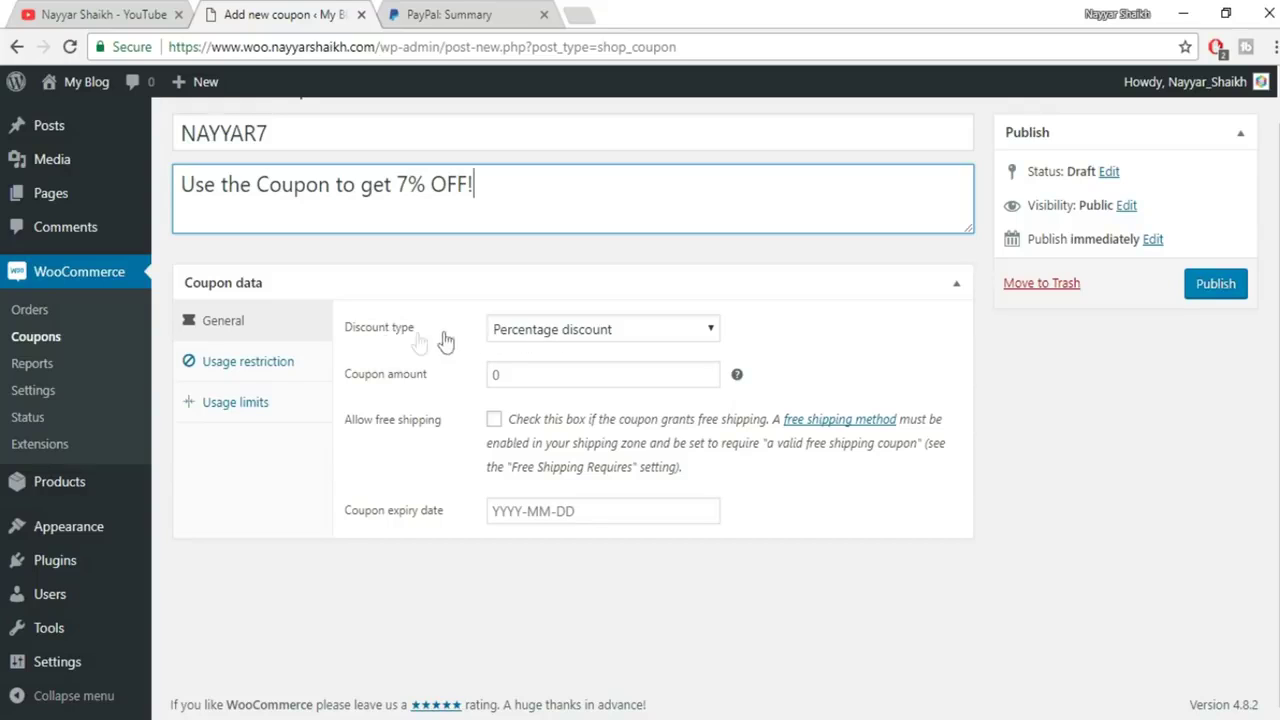
# Make the coupon a 7 percentage discount that allows free shipping
pyautogui.click(590, 330)
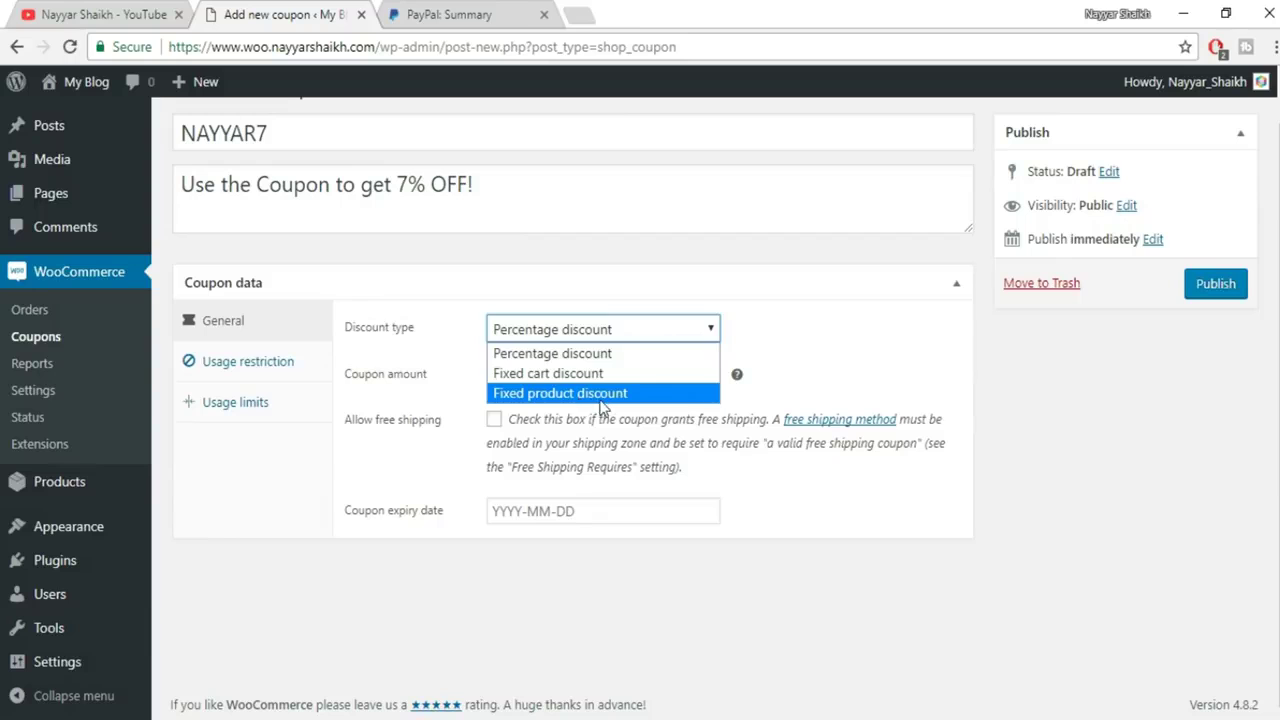
pyautogui.click(598, 356)
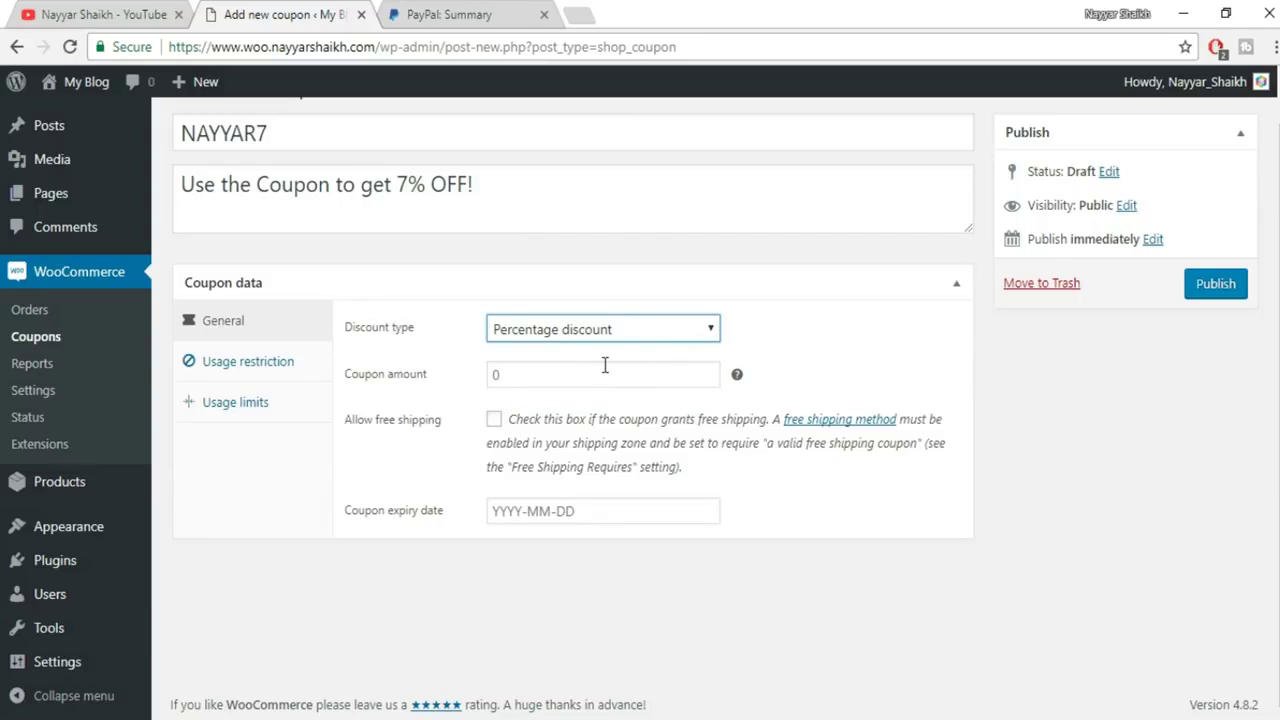
pyautogui.scroll(1, 489, 305)
pyautogui.moveTo(397, 230); pyautogui.dragTo(426, 230)
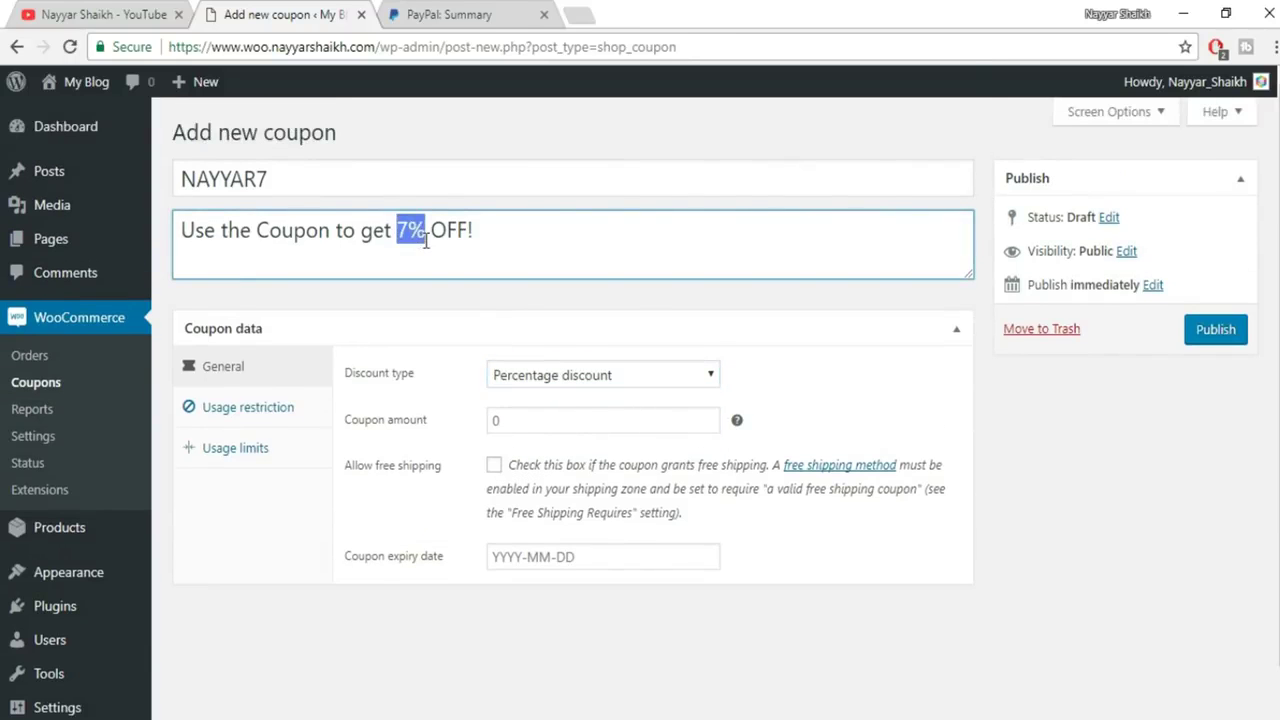
pyautogui.click(531, 419)
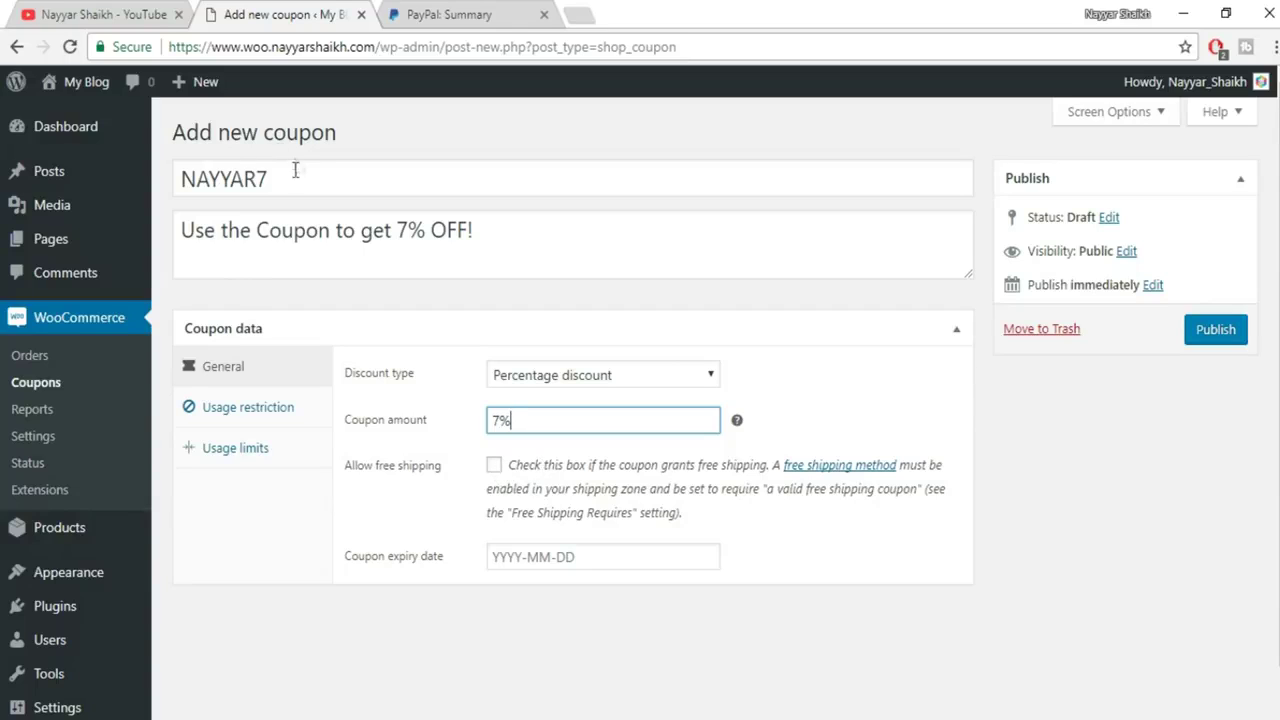
pyautogui.click(494, 468)
# Rename the coupon code to freeship, set expiry to 2017-10-27, and publish it
pyautogui.moveTo(333, 179); pyautogui.dragTo(95, 158)
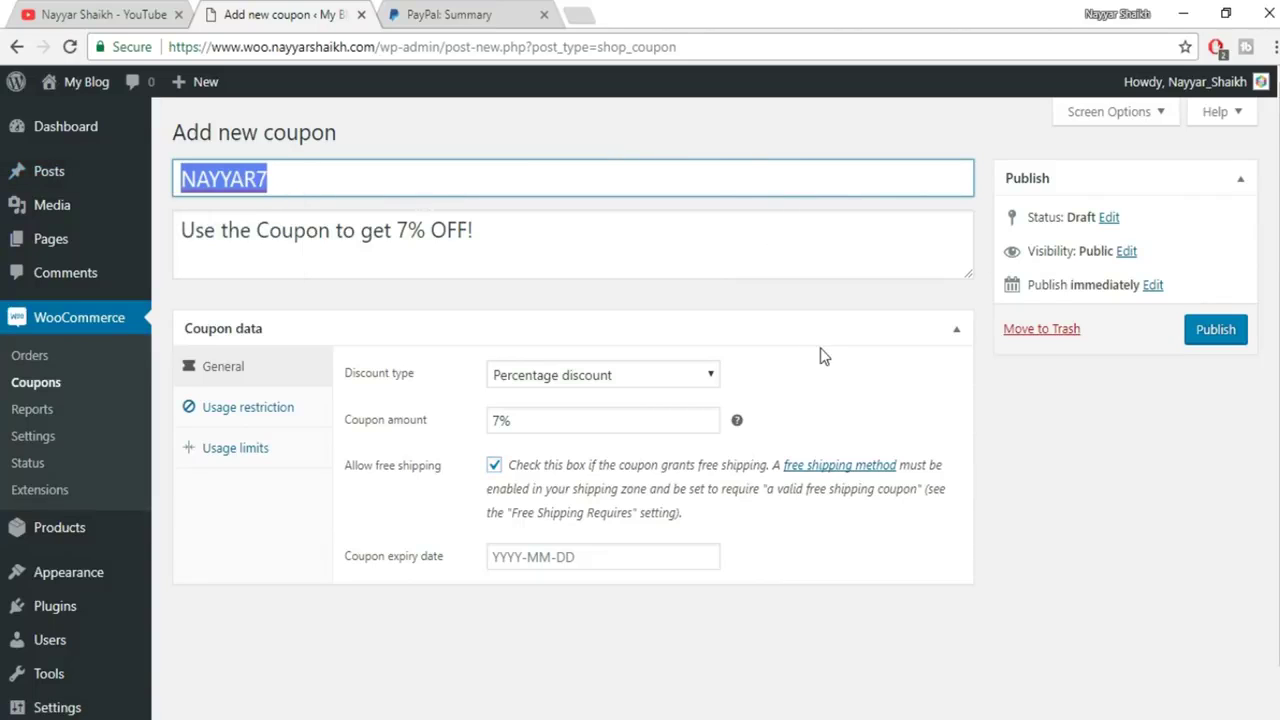
pyautogui.write('freeship')
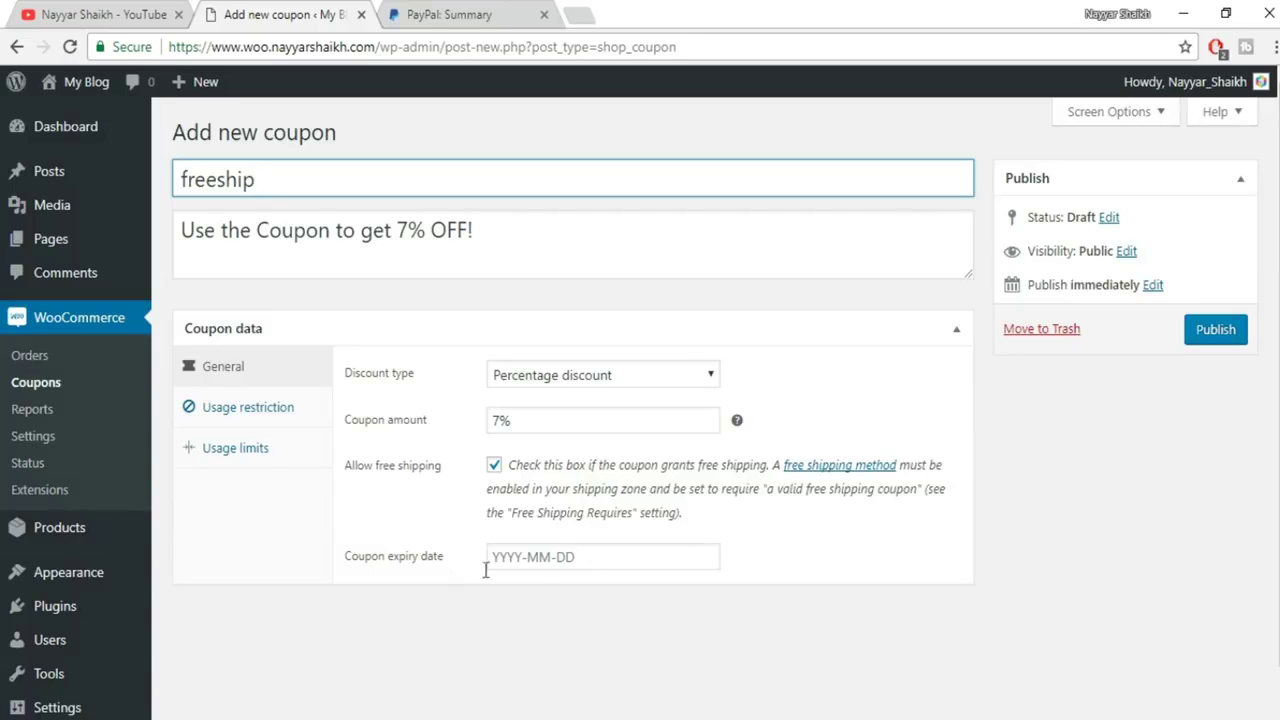
pyautogui.click(560, 557)
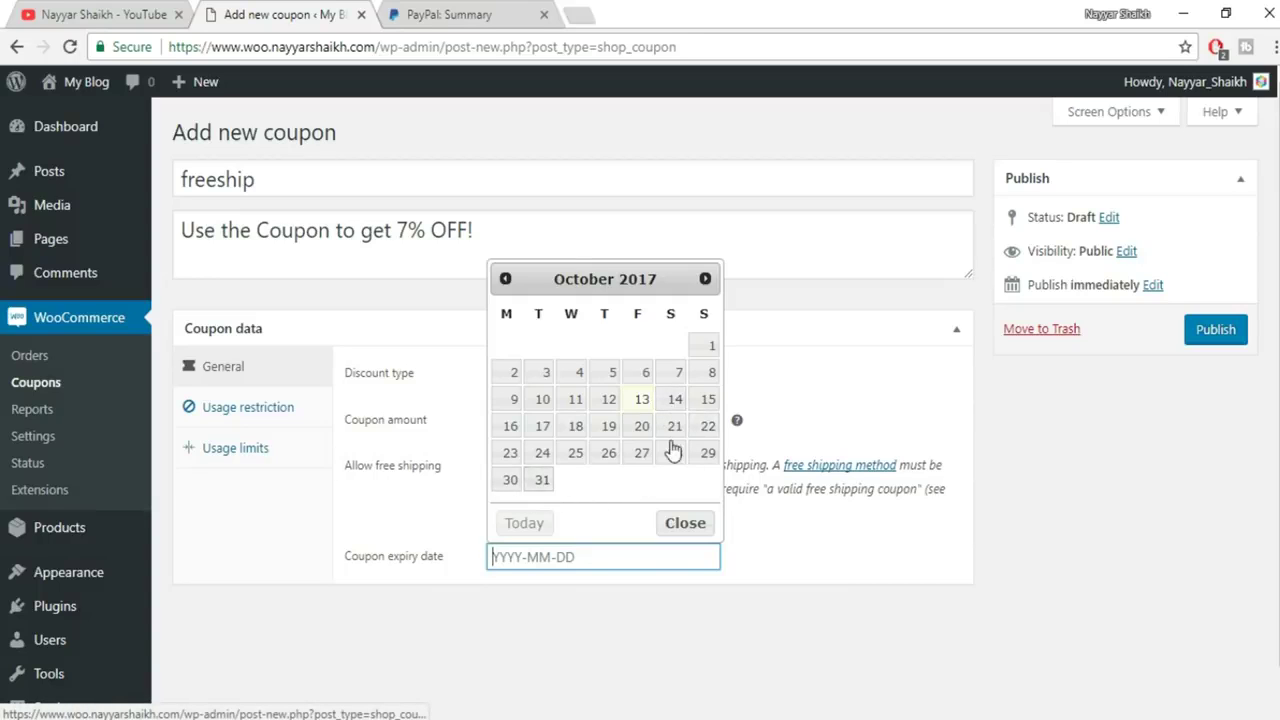
pyautogui.click(672, 453)
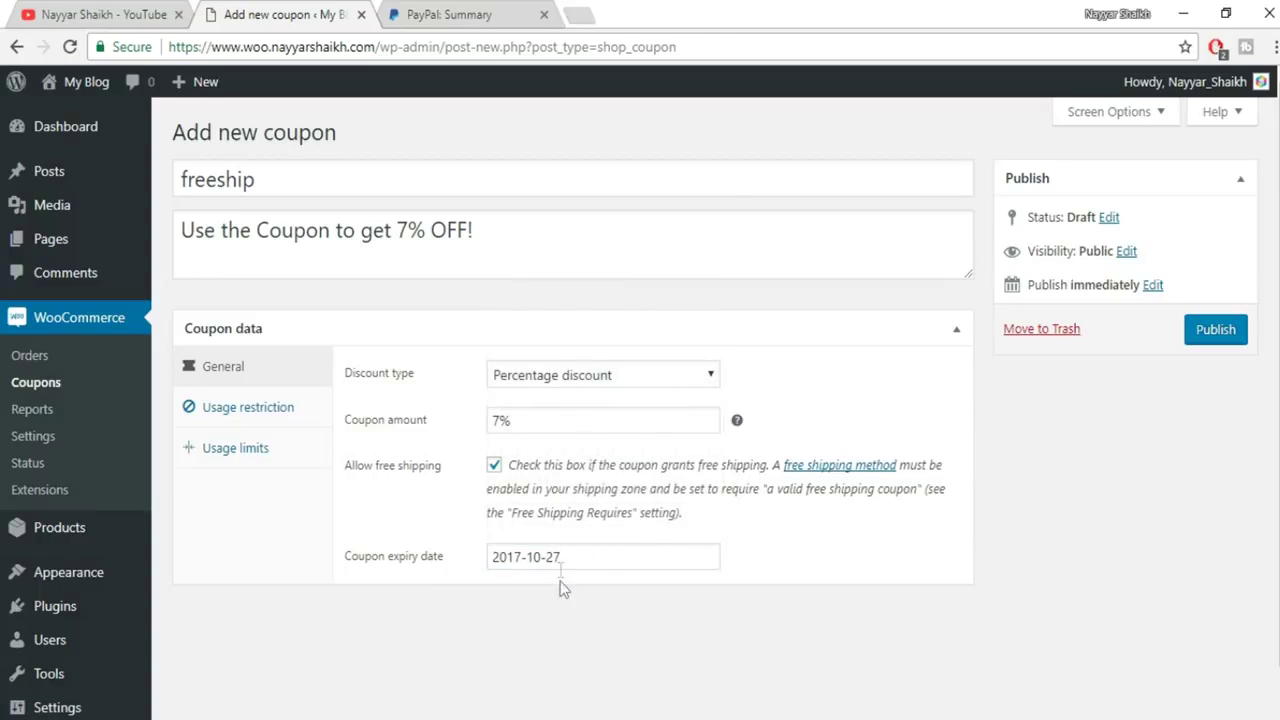
pyautogui.click(1188, 335)
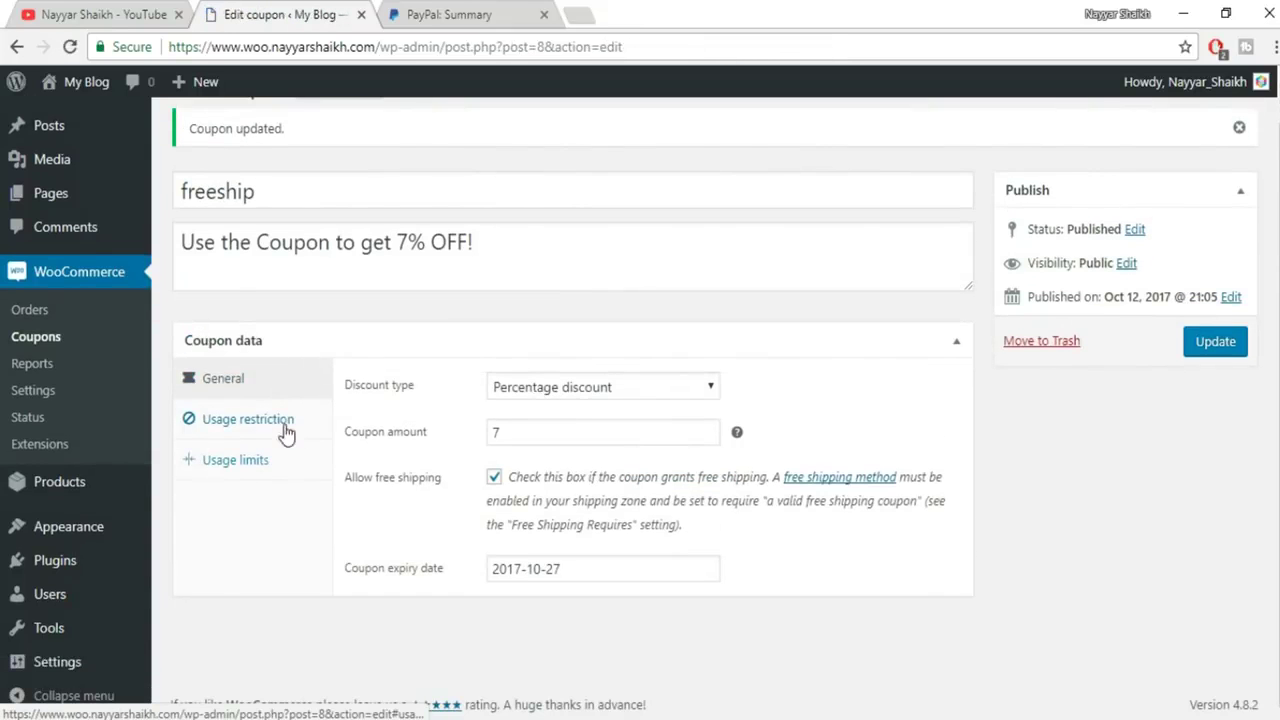
# Restrict the coupon to minimum spend 5000, maximum 100000, individual use, excluding sale items
pyautogui.click(263, 425)
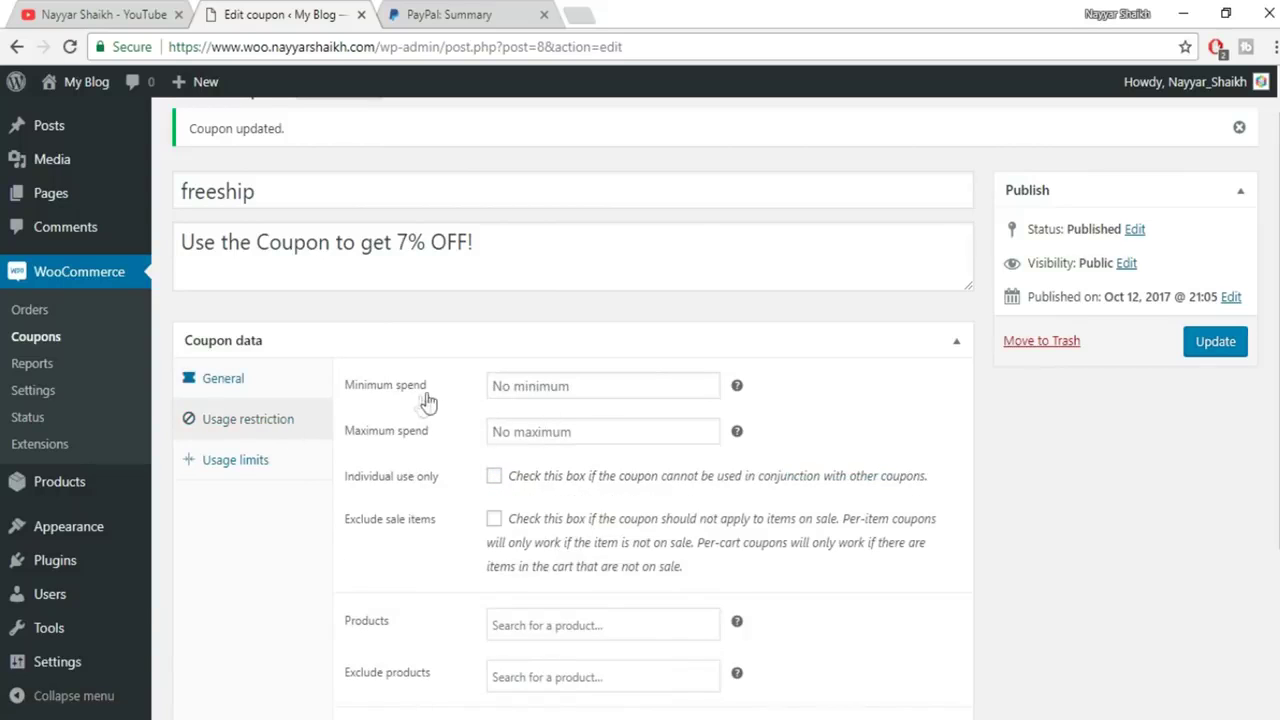
pyautogui.click(591, 387)
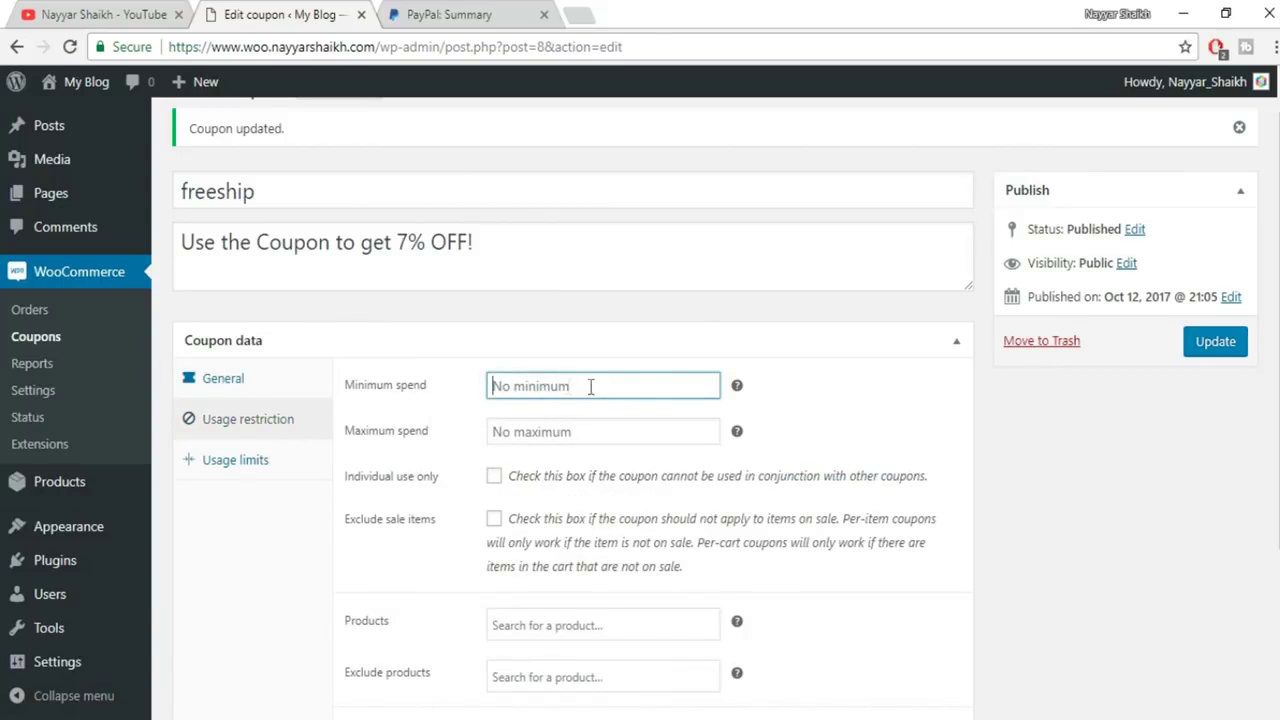
pyautogui.moveTo(740, 392)
pyautogui.write('5000')
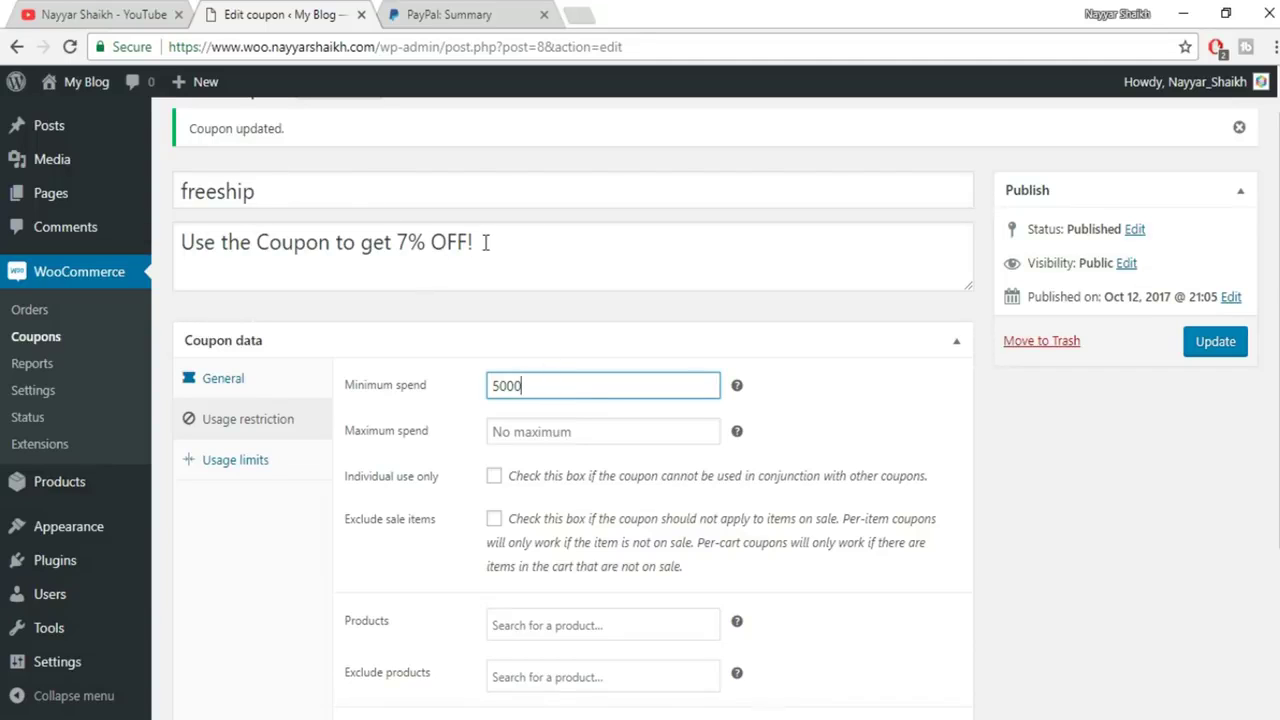
pyautogui.click(569, 433)
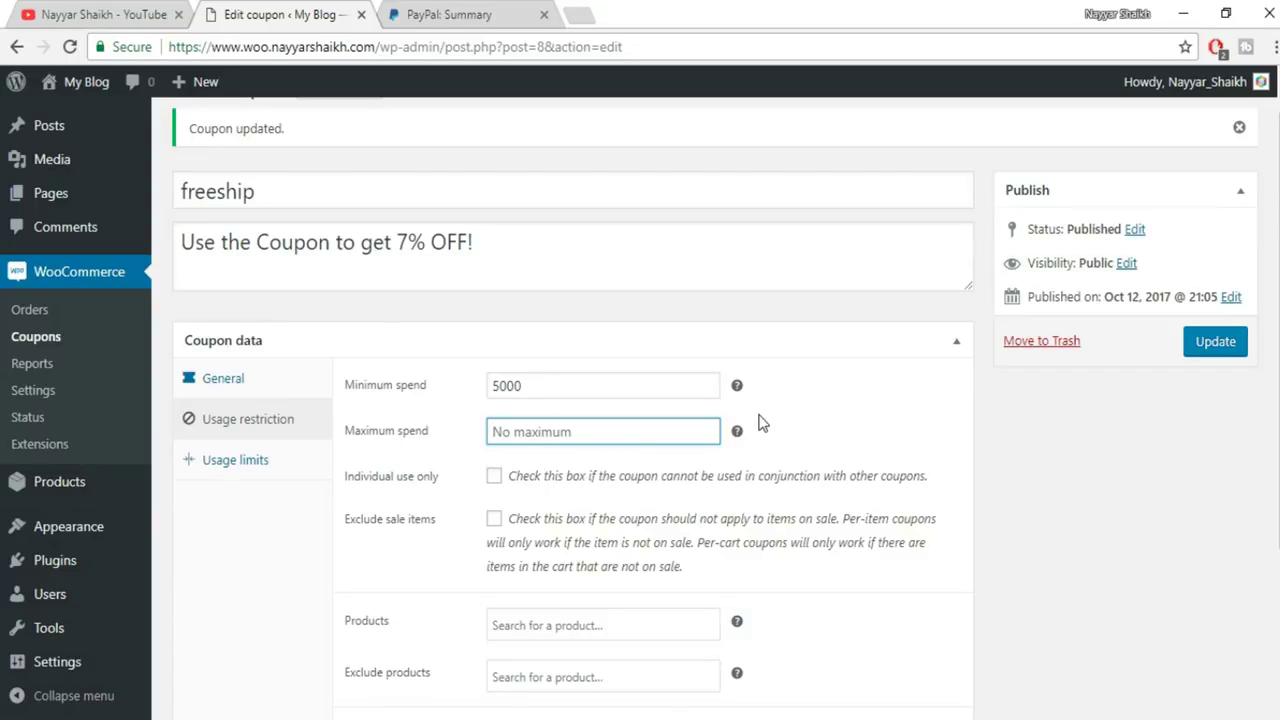
pyautogui.write('100000')
pyautogui.scroll(-2, 857, 494)
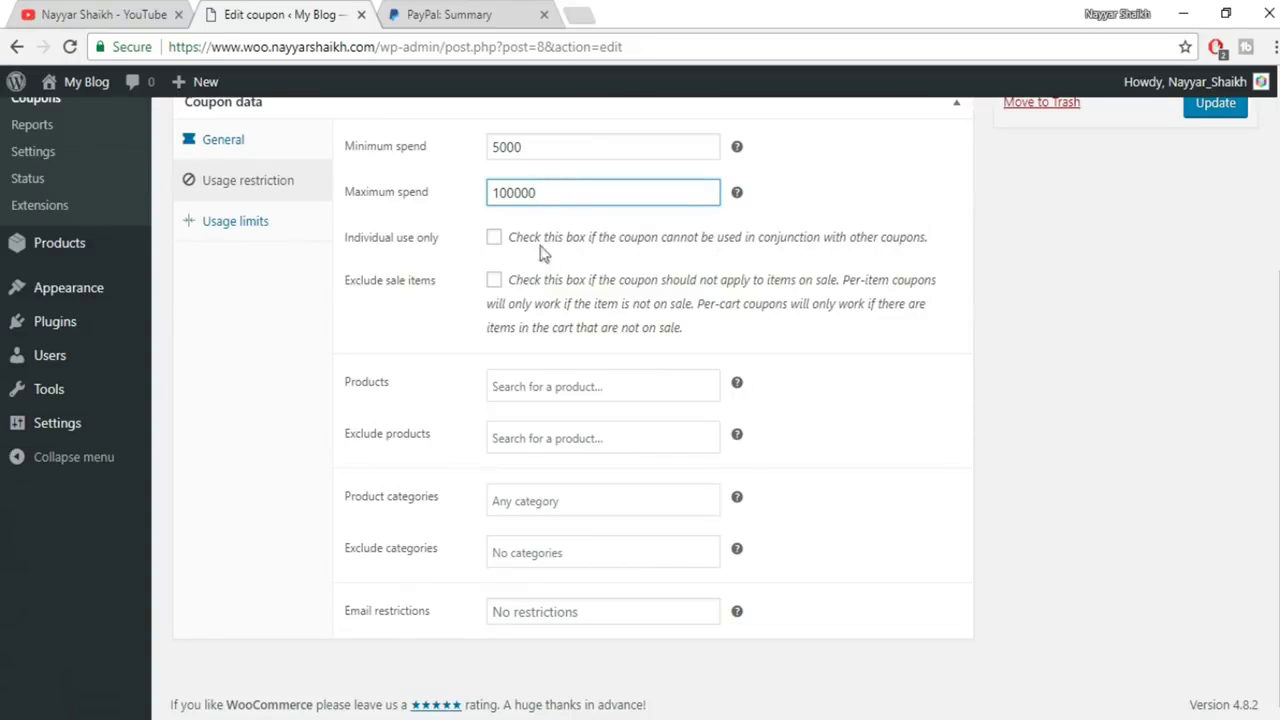
pyautogui.click(493, 239)
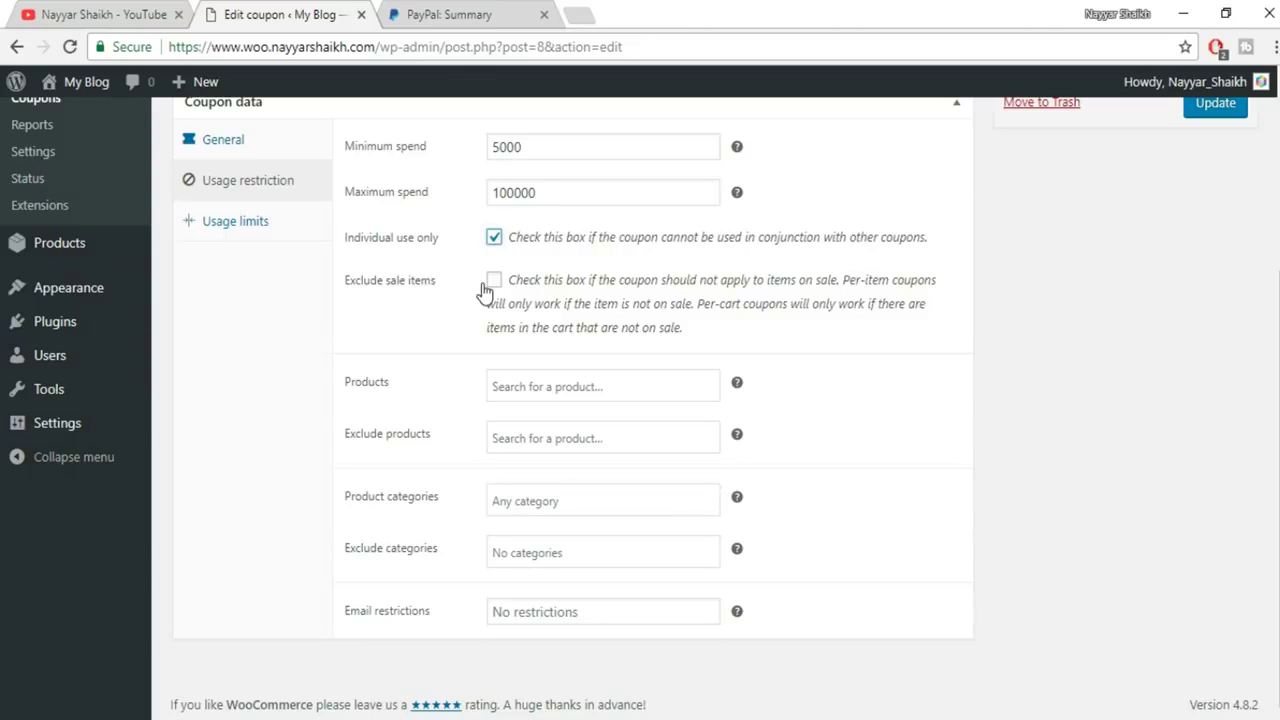
pyautogui.click(498, 284)
# Leave the product restriction empty and update the freeship coupon
pyautogui.scroll(3, 606, 417)
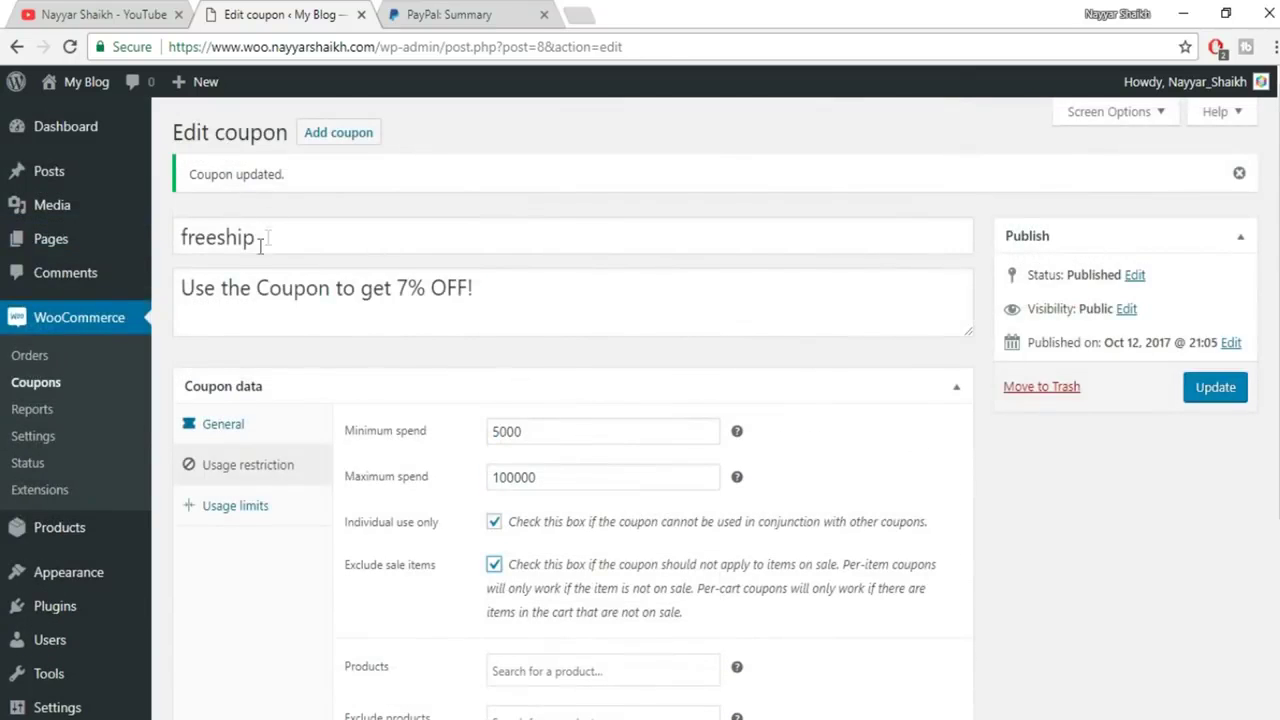
pyautogui.scroll(-3, 526, 303)
pyautogui.click(553, 385)
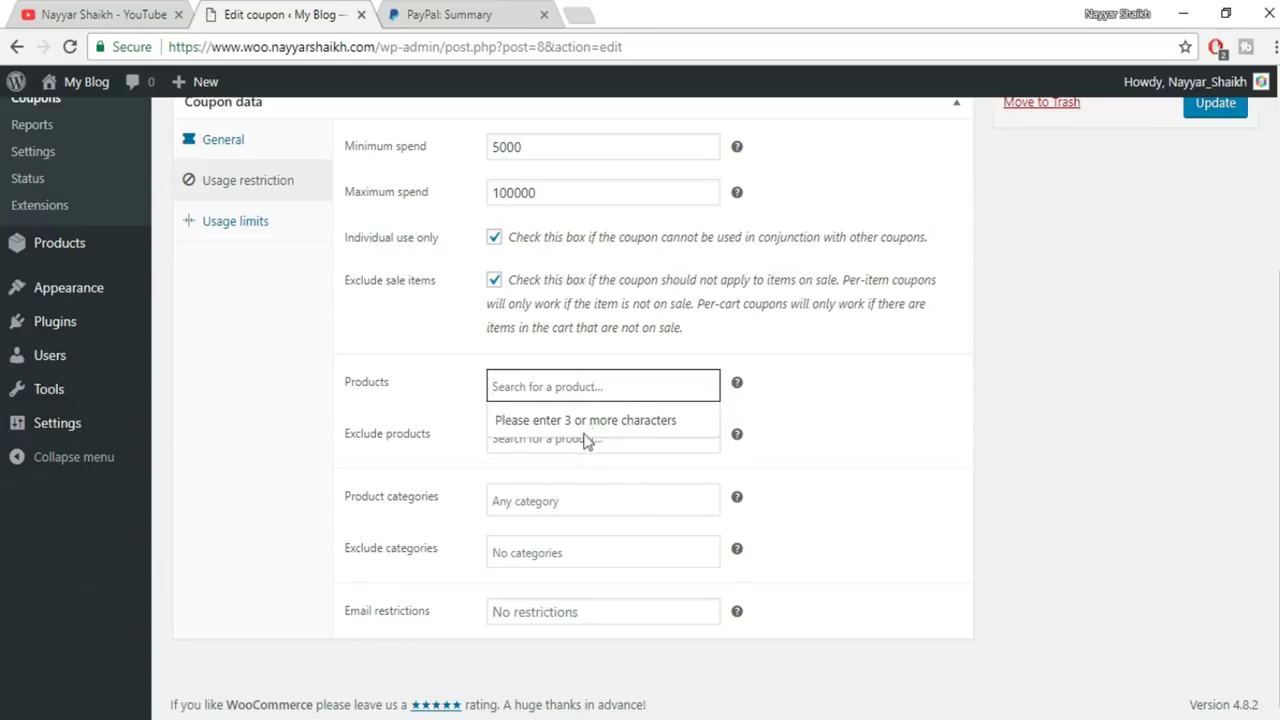
pyautogui.click(918, 389)
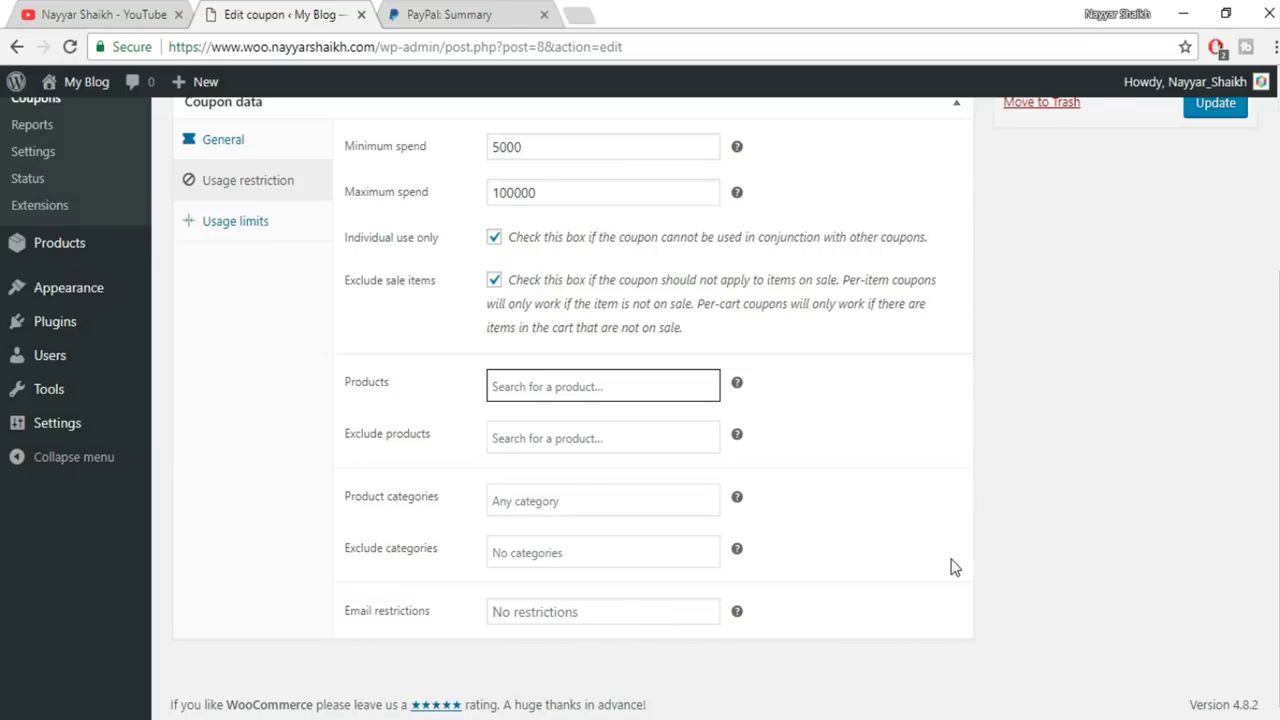
pyautogui.click(1216, 390)
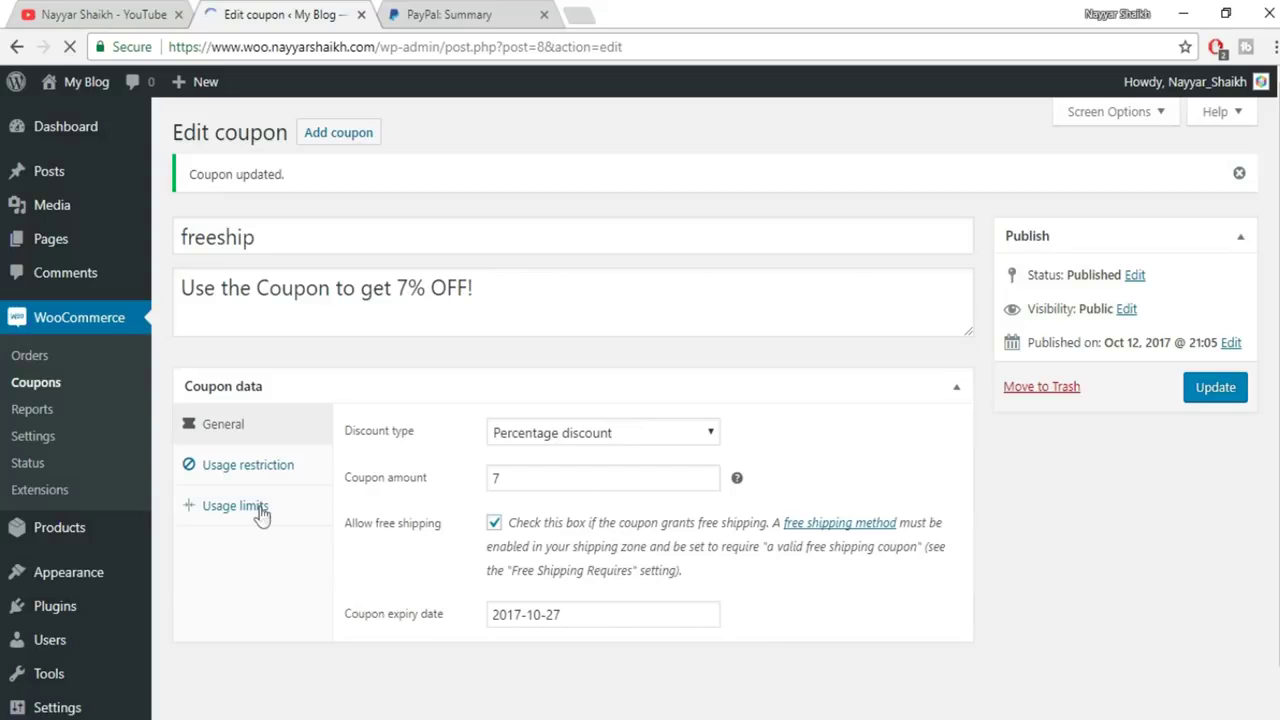
# Set usage limit per coupon to 1 and per user to 1, leave the item limit blank, and update the coupon
pyautogui.click(245, 512)
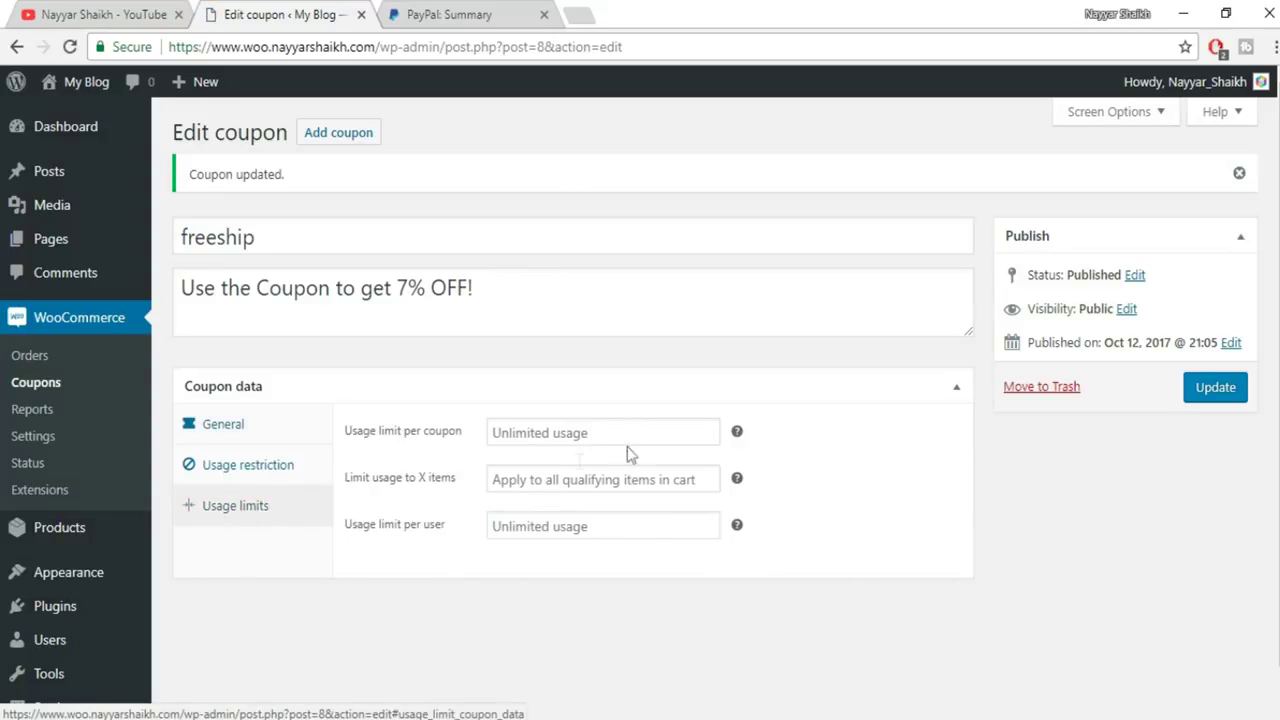
pyautogui.click(604, 432)
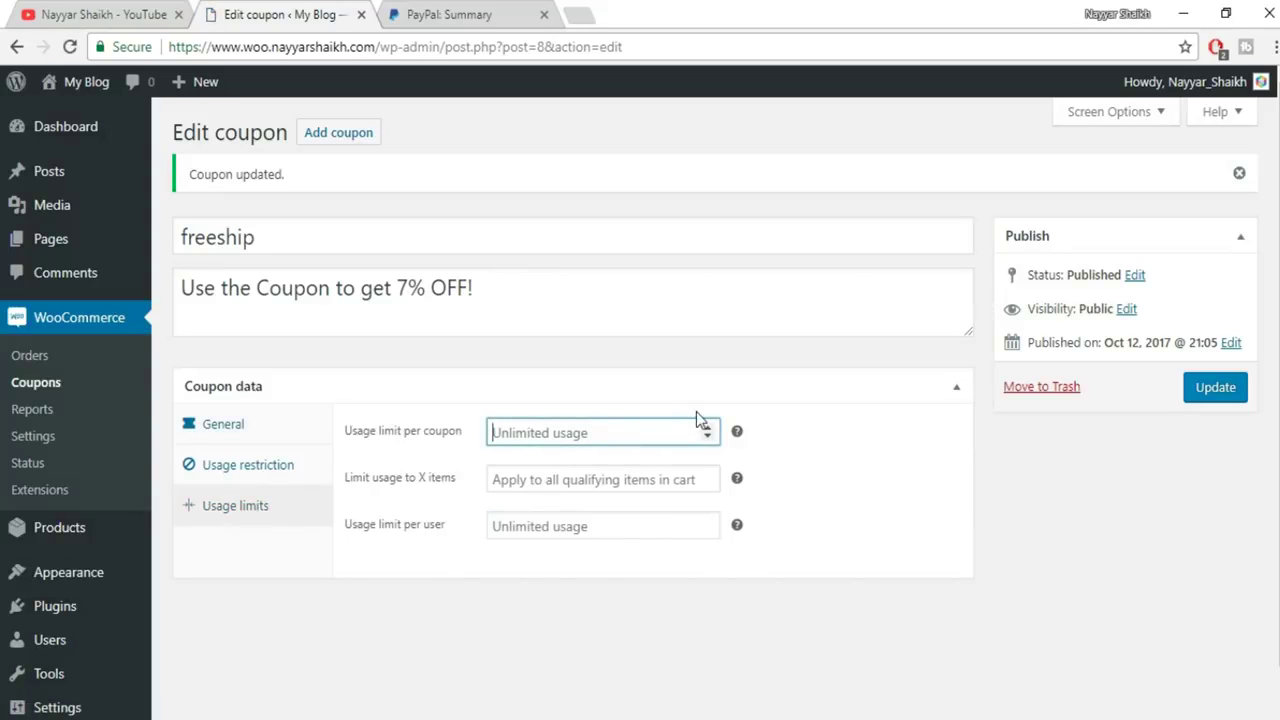
pyautogui.write('1')
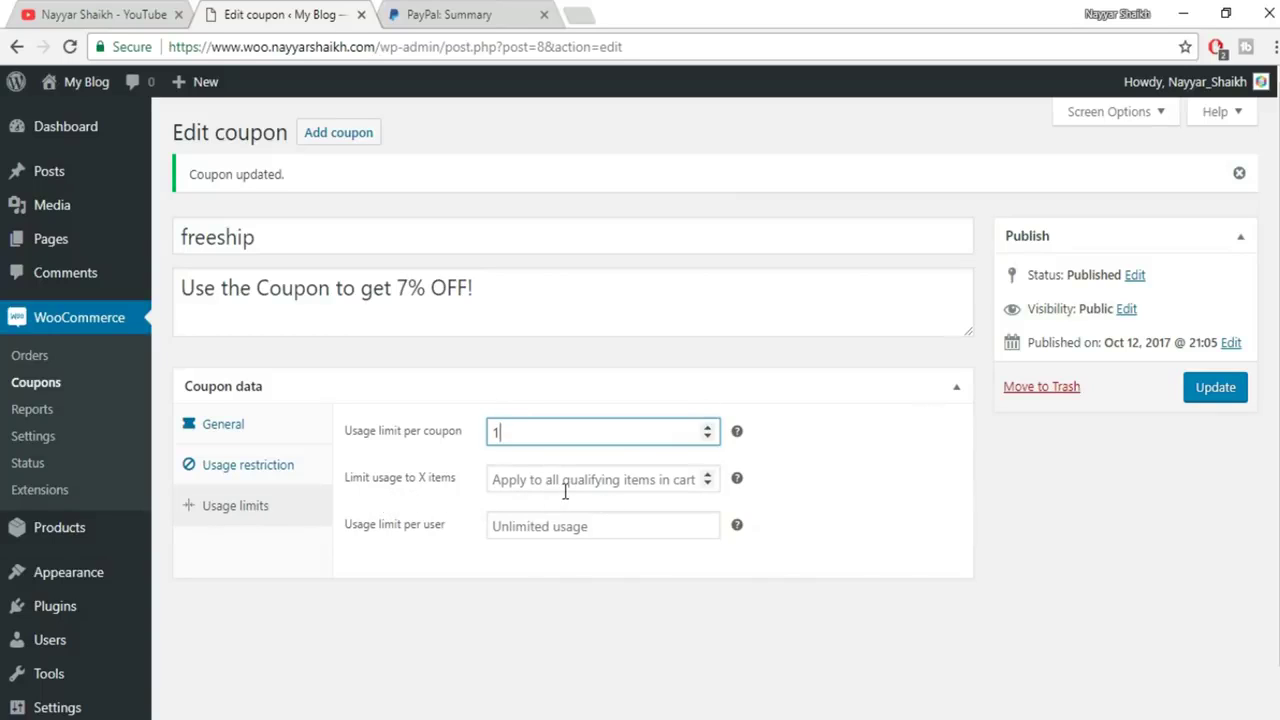
pyautogui.click(645, 486)
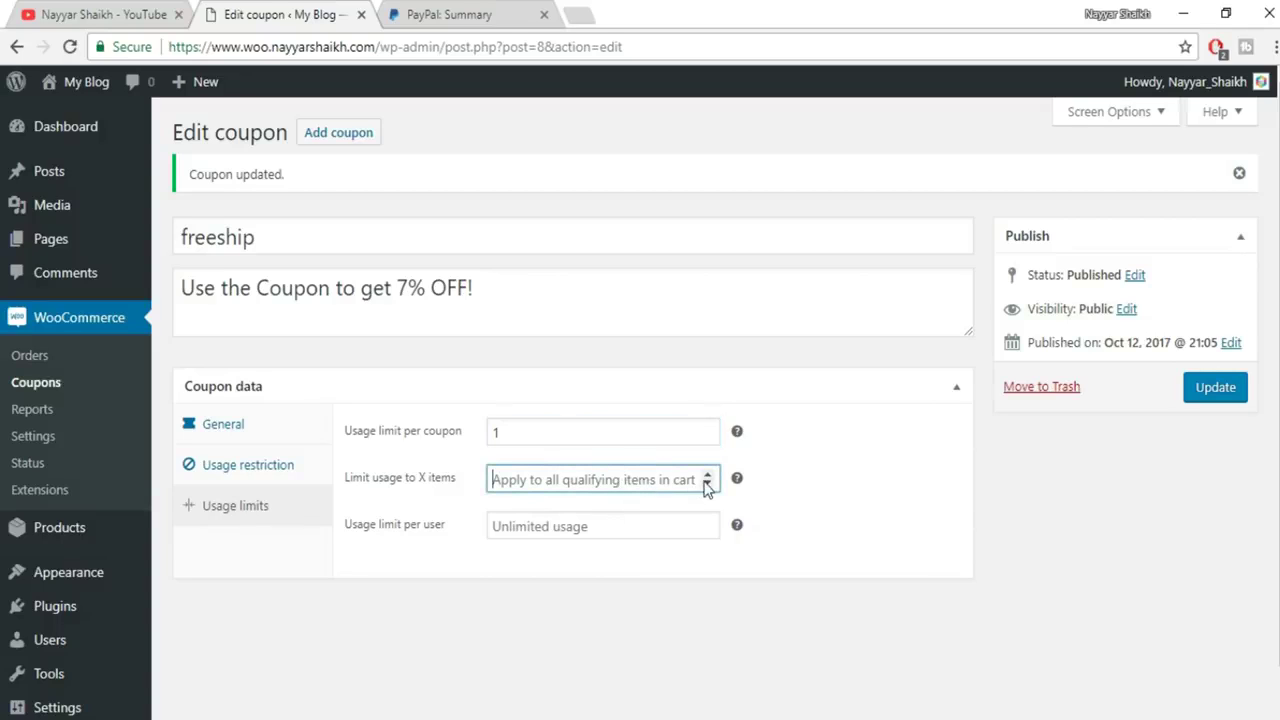
pyautogui.write('2')
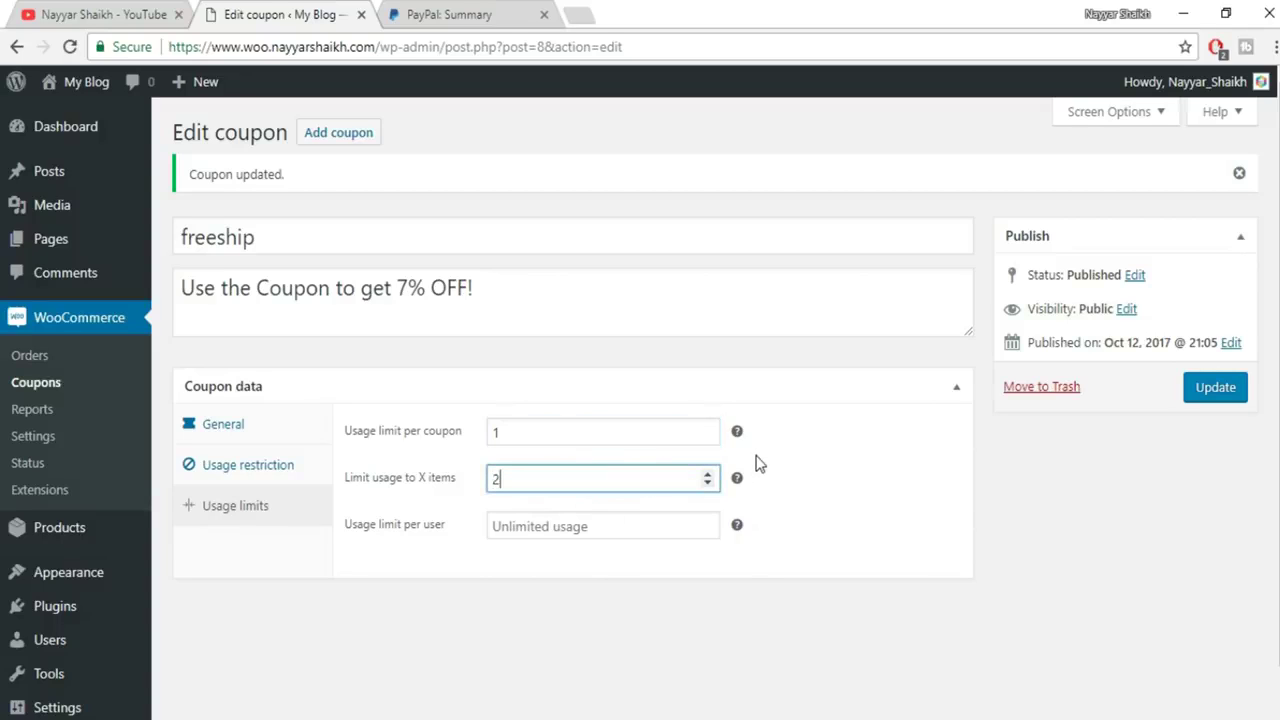
pyautogui.hotkey('ctrl', 'a')
pyautogui.press('BackSpace')
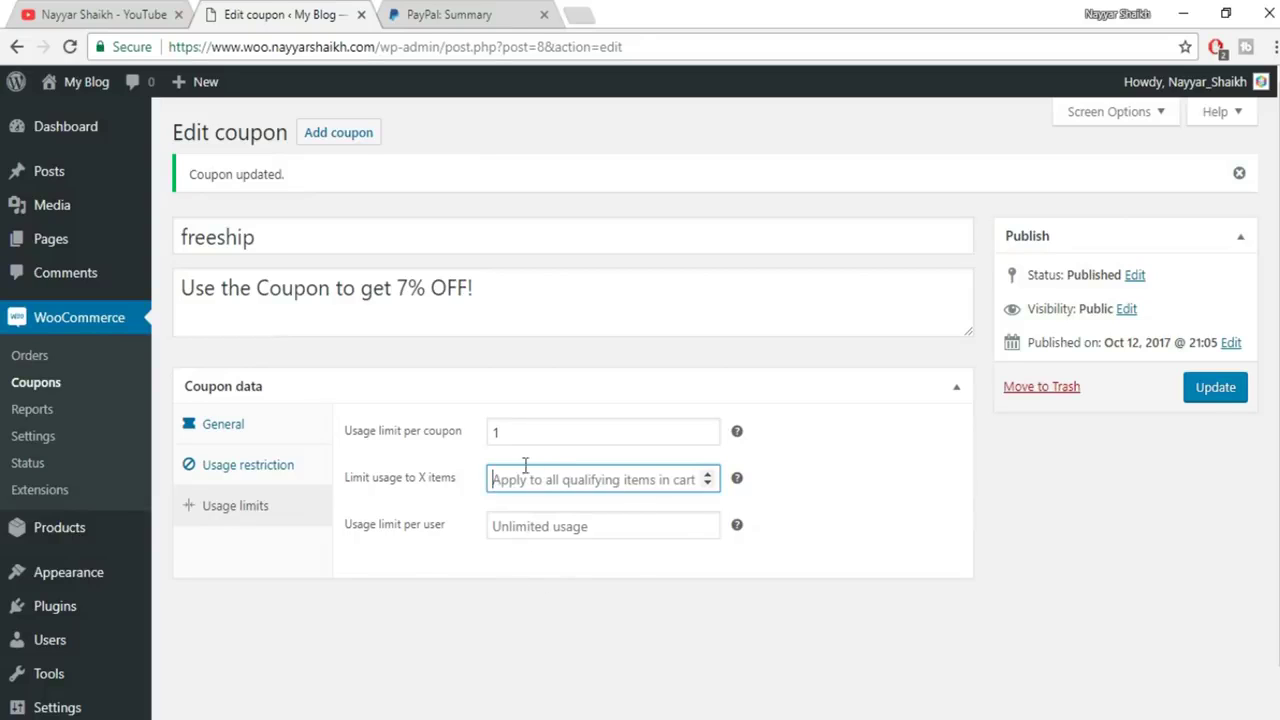
pyautogui.click(442, 508)
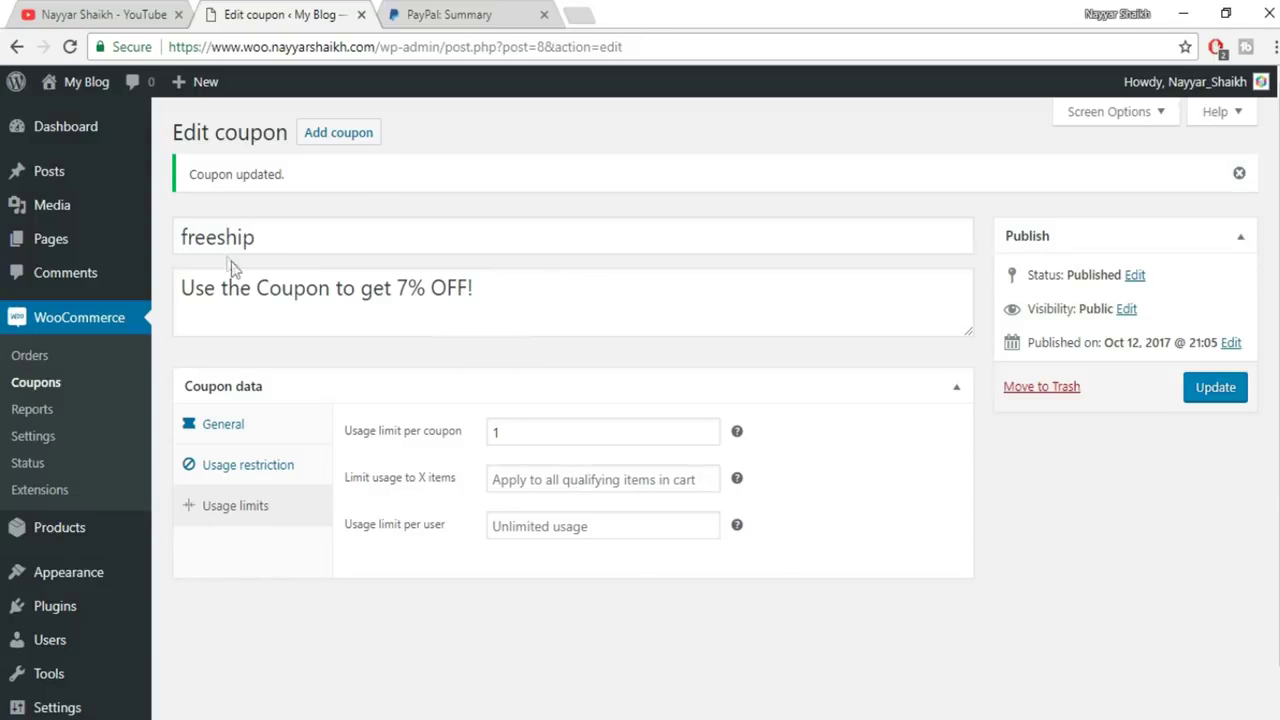
pyautogui.click(551, 527)
pyautogui.write('1')
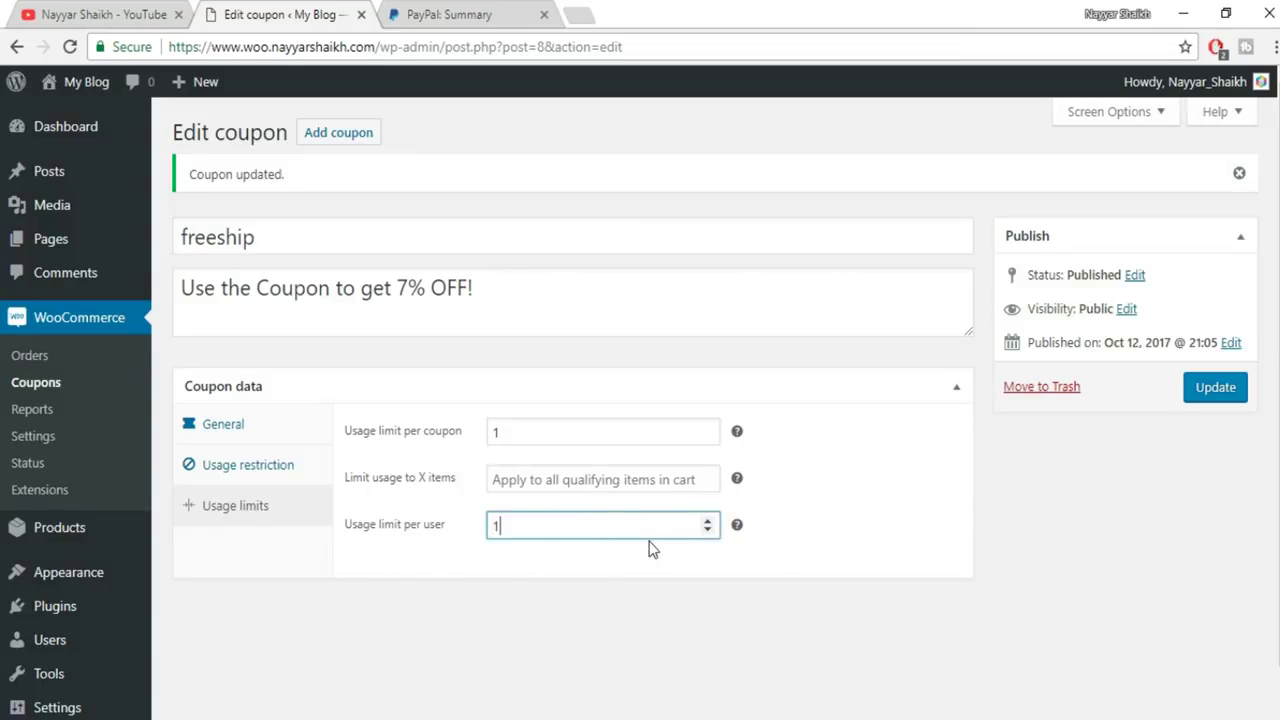
pyautogui.click(1233, 392)
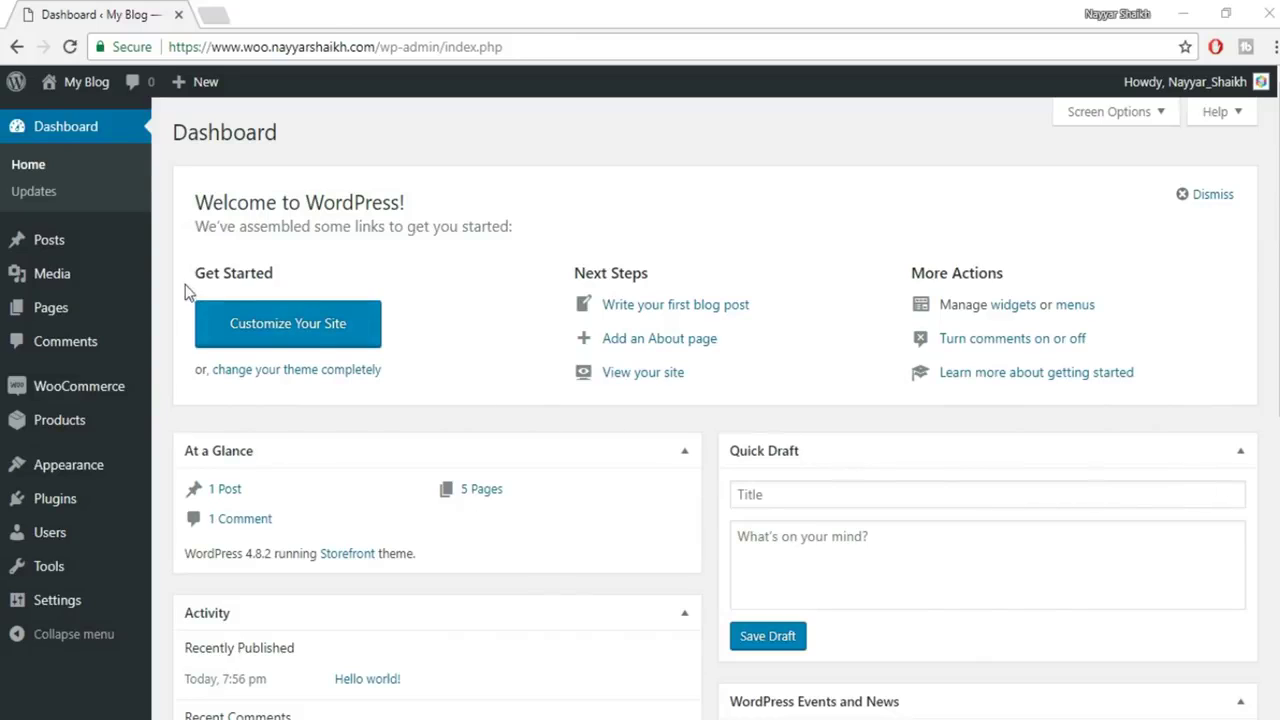
# Start a new product titled 'Blue T-Shirt for Men'
pyautogui.moveTo(86, 478)
pyautogui.moveTo(95, 396)
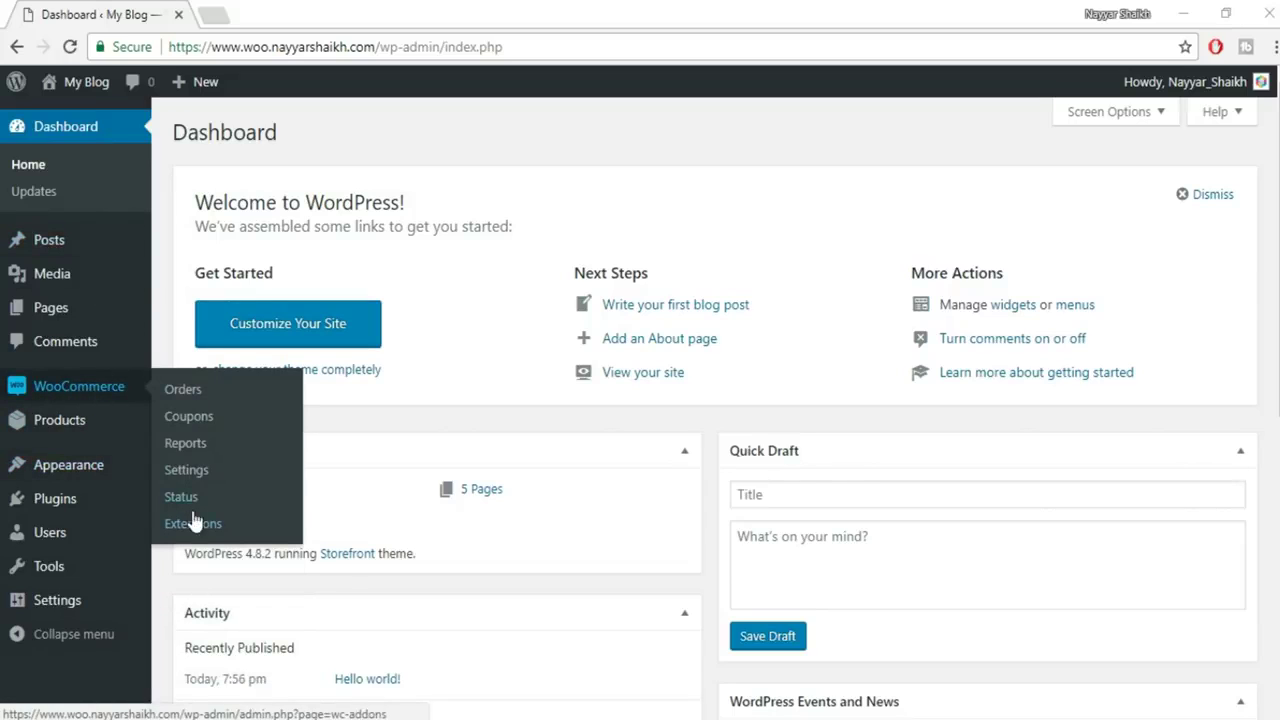
pyautogui.moveTo(26, 432)
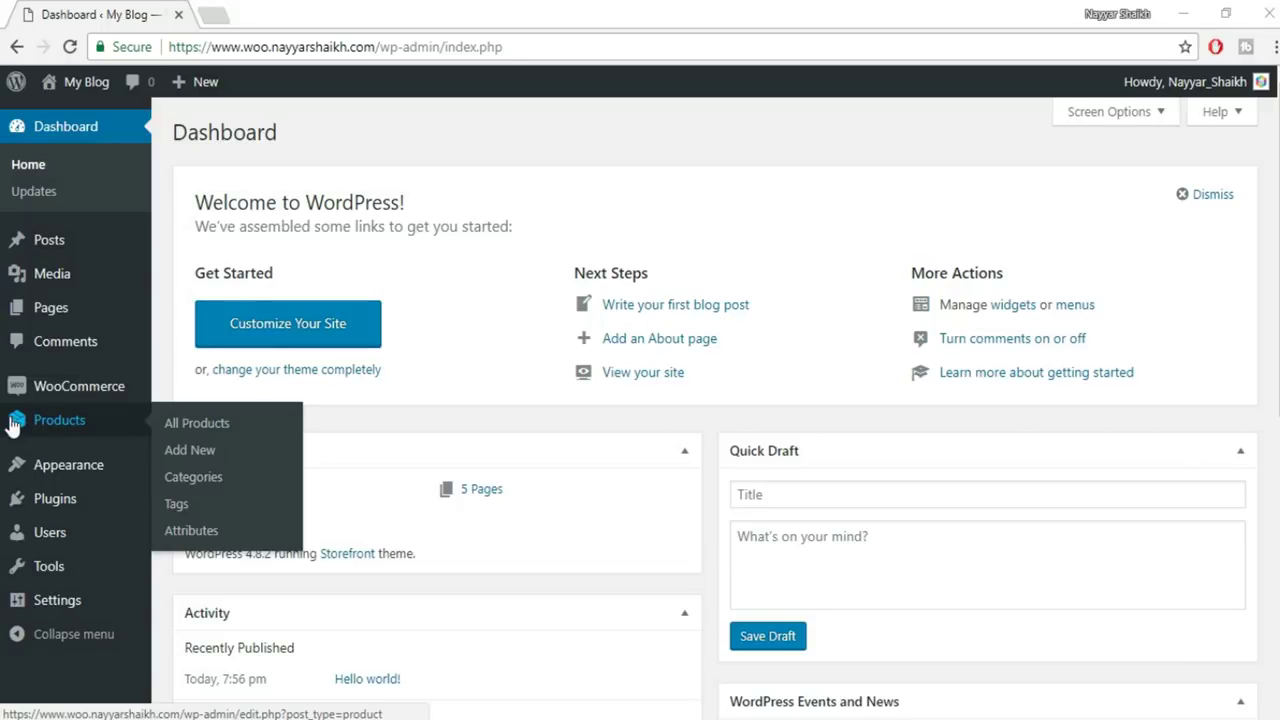
pyautogui.click(187, 450)
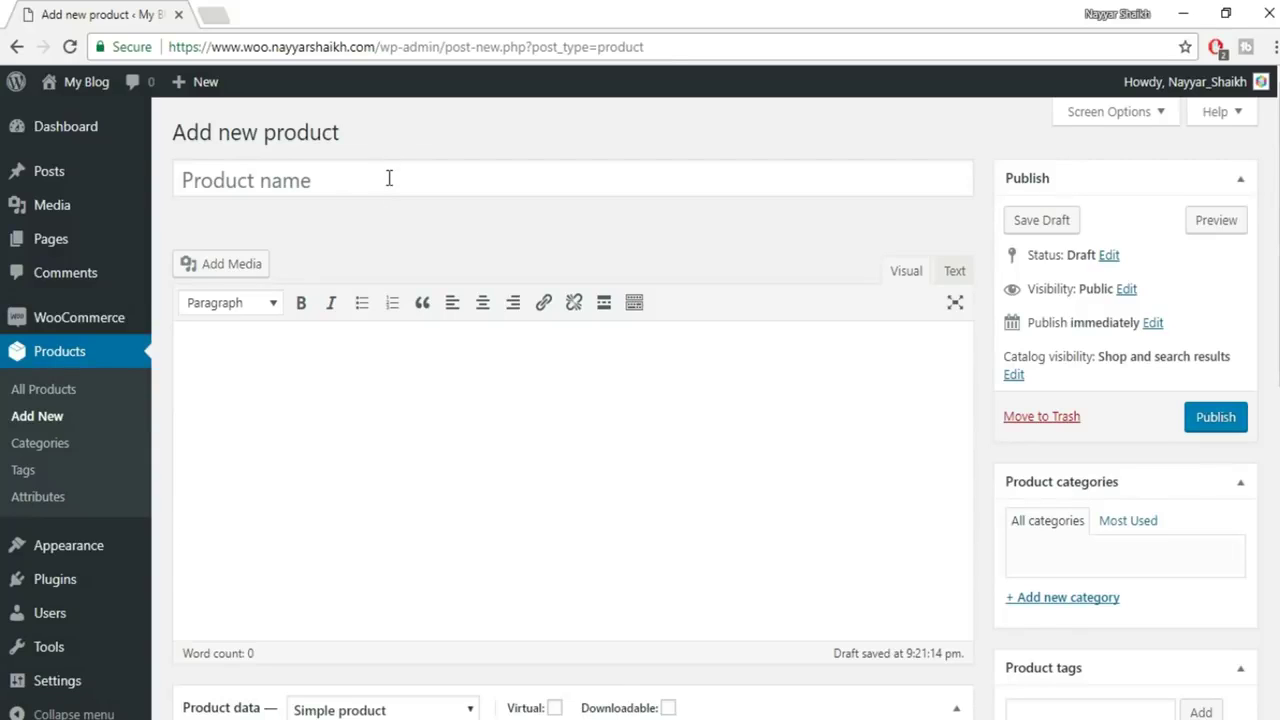
pyautogui.click(389, 178)
pyautogui.write('Blue T-Sh')
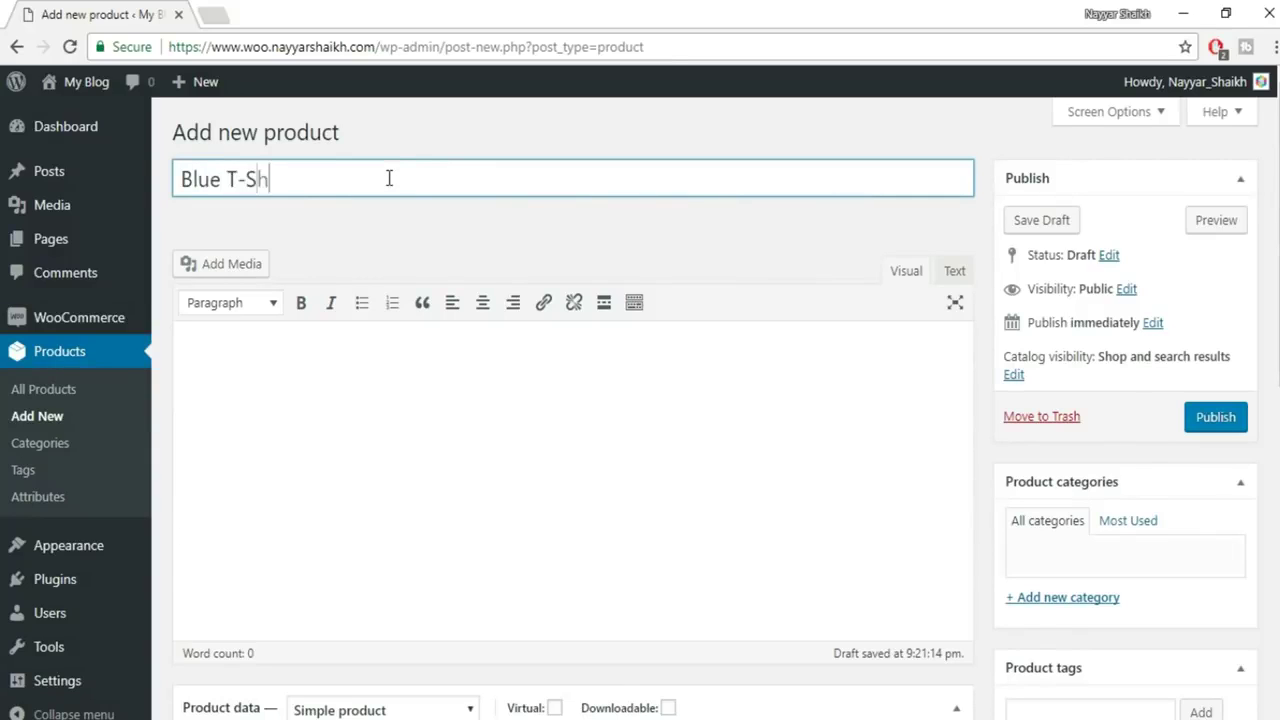
pyautogui.write('irt for Men')
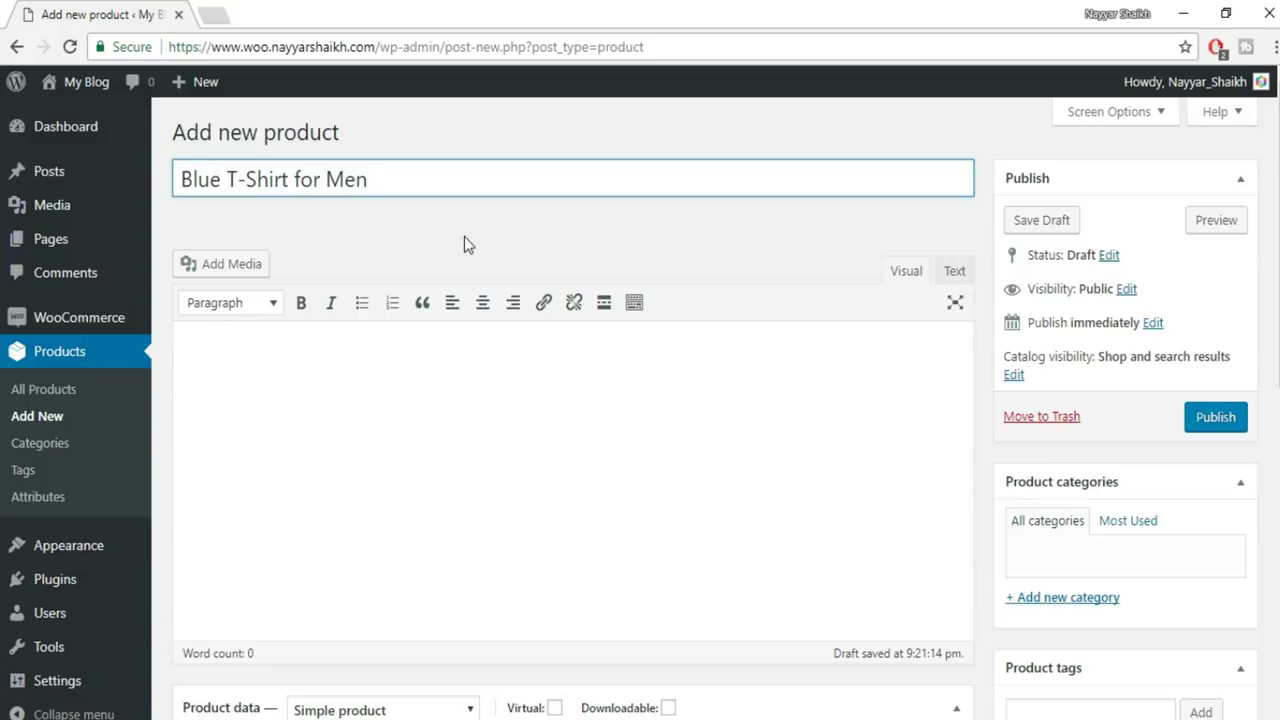
# Create a new T-Shirts product category and assign it to the product
pyautogui.scroll(-1, 1178, 455)
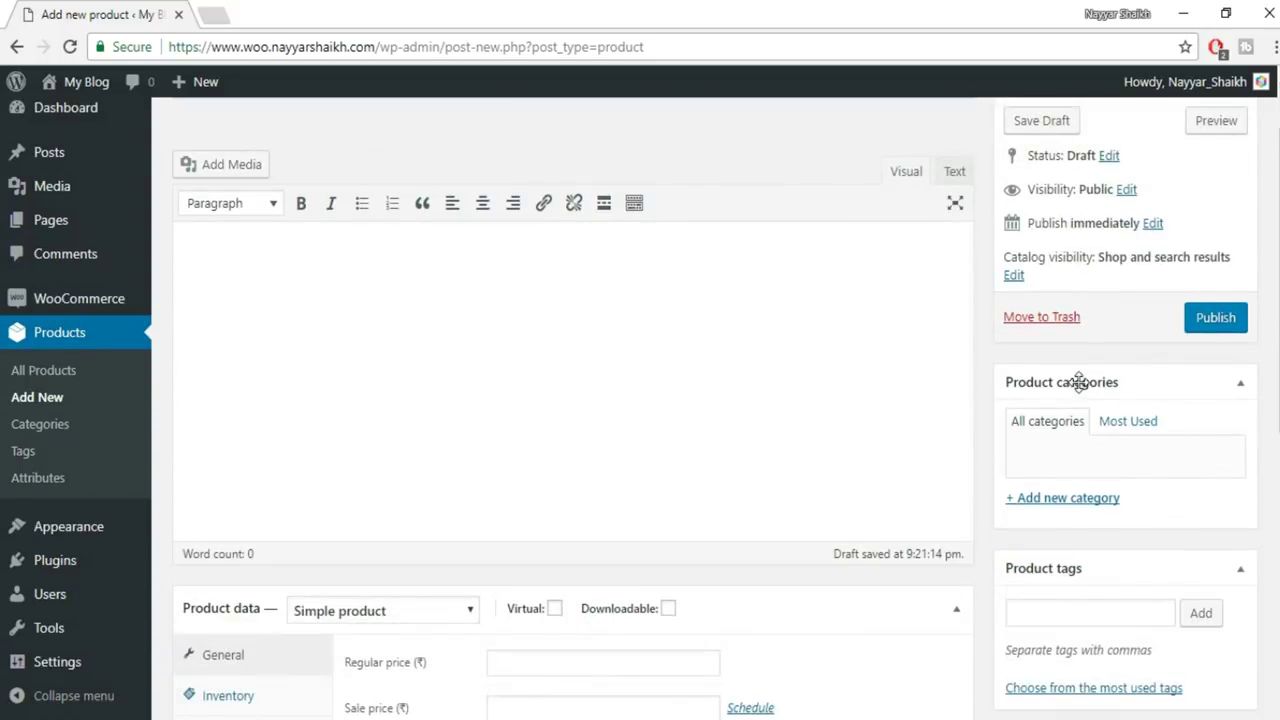
pyautogui.scroll(-1, 1140, 370)
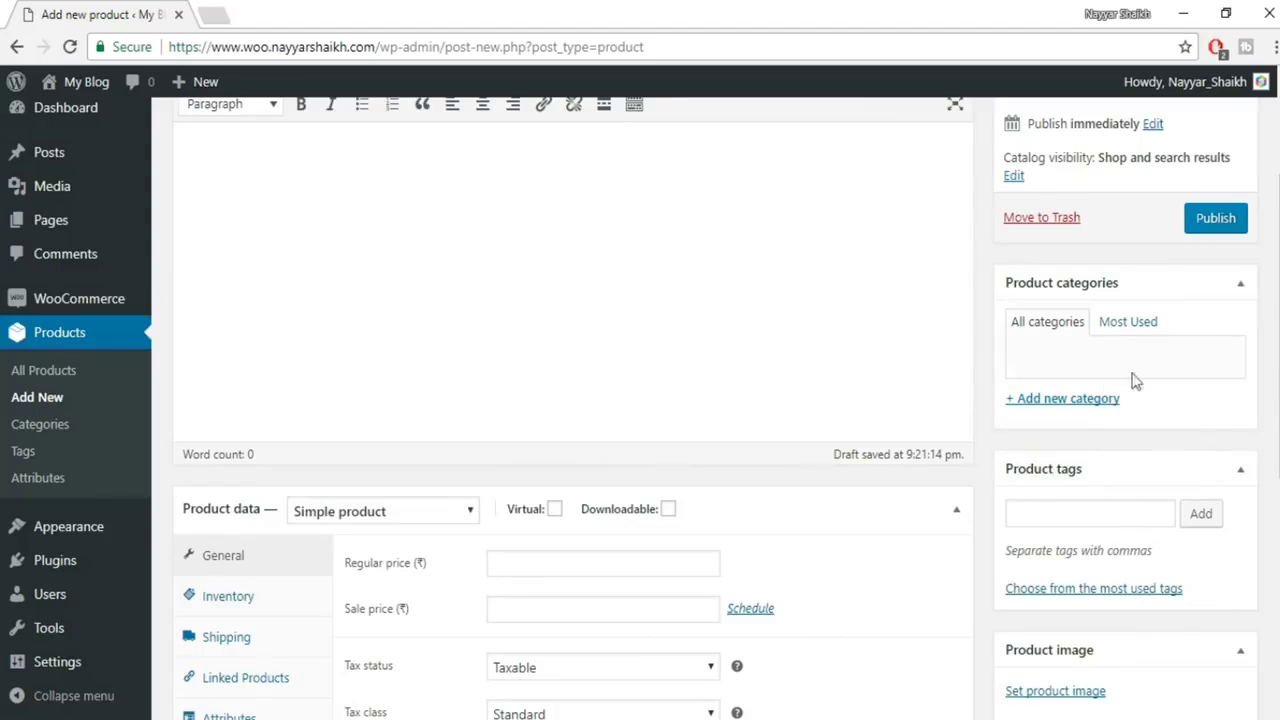
pyautogui.click(1068, 400)
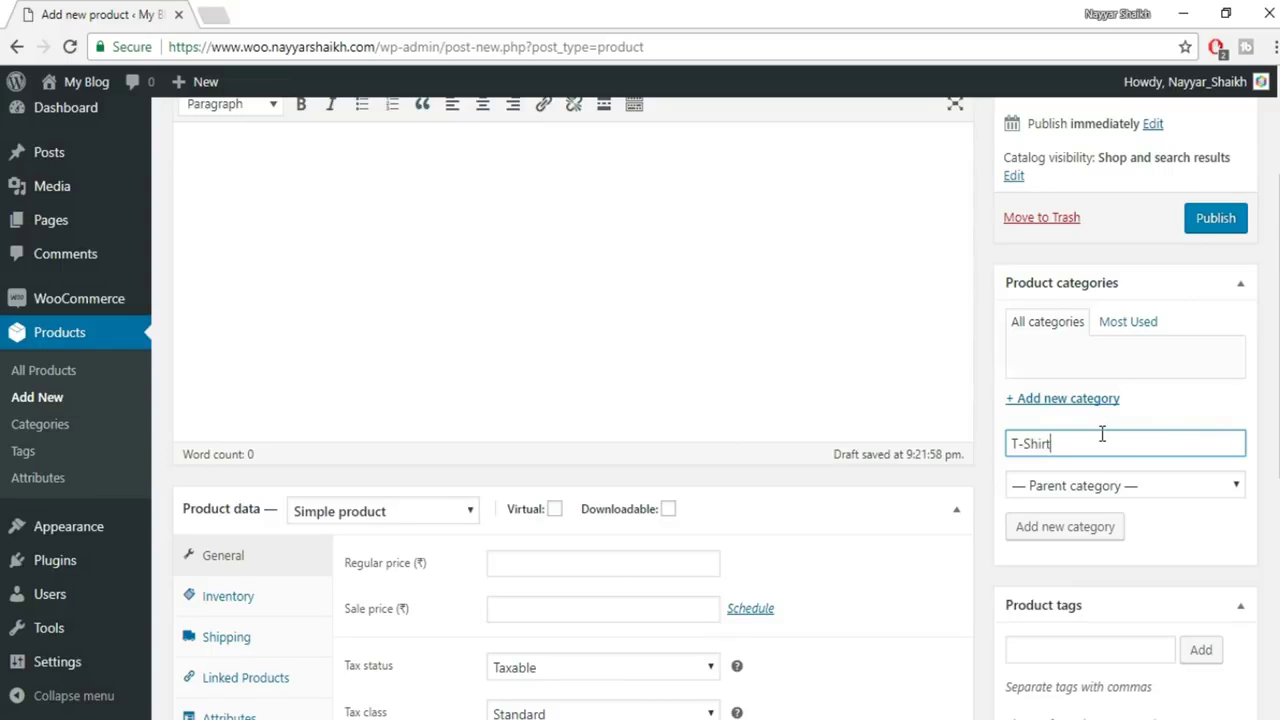
pyautogui.write('T-Shirts')
pyautogui.click(1078, 530)
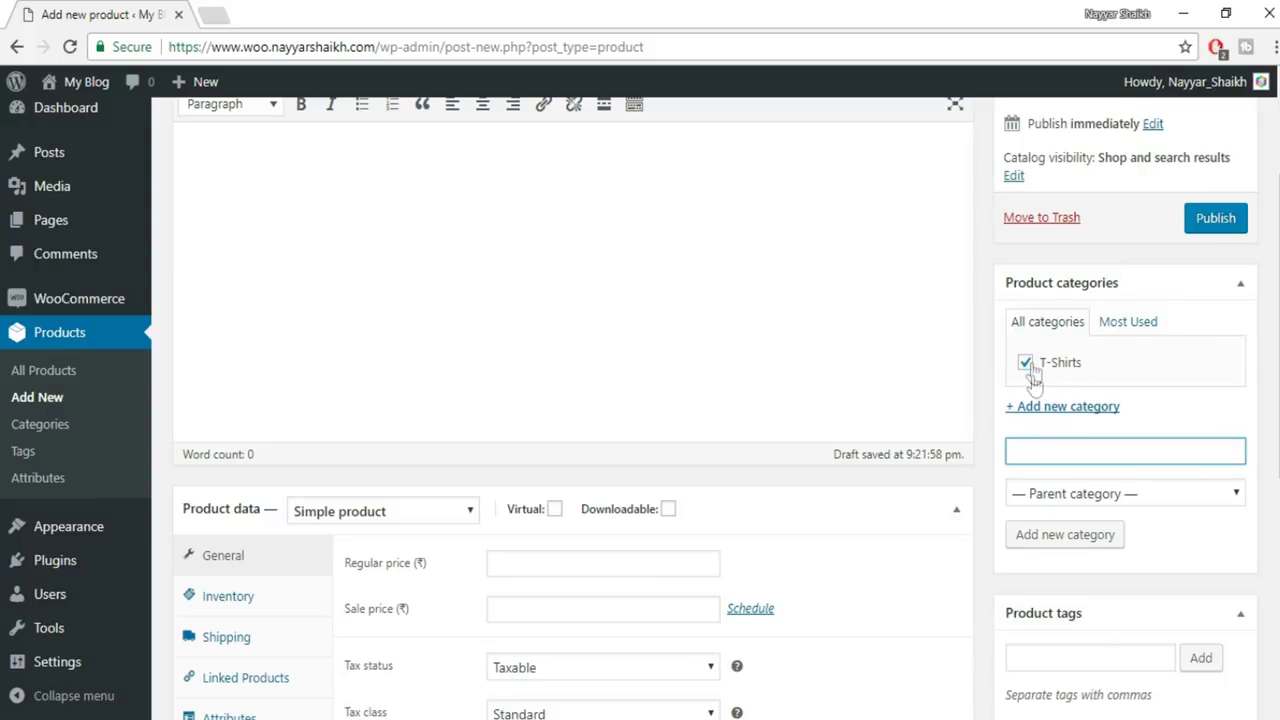
pyautogui.scroll(-2, 1140, 372)
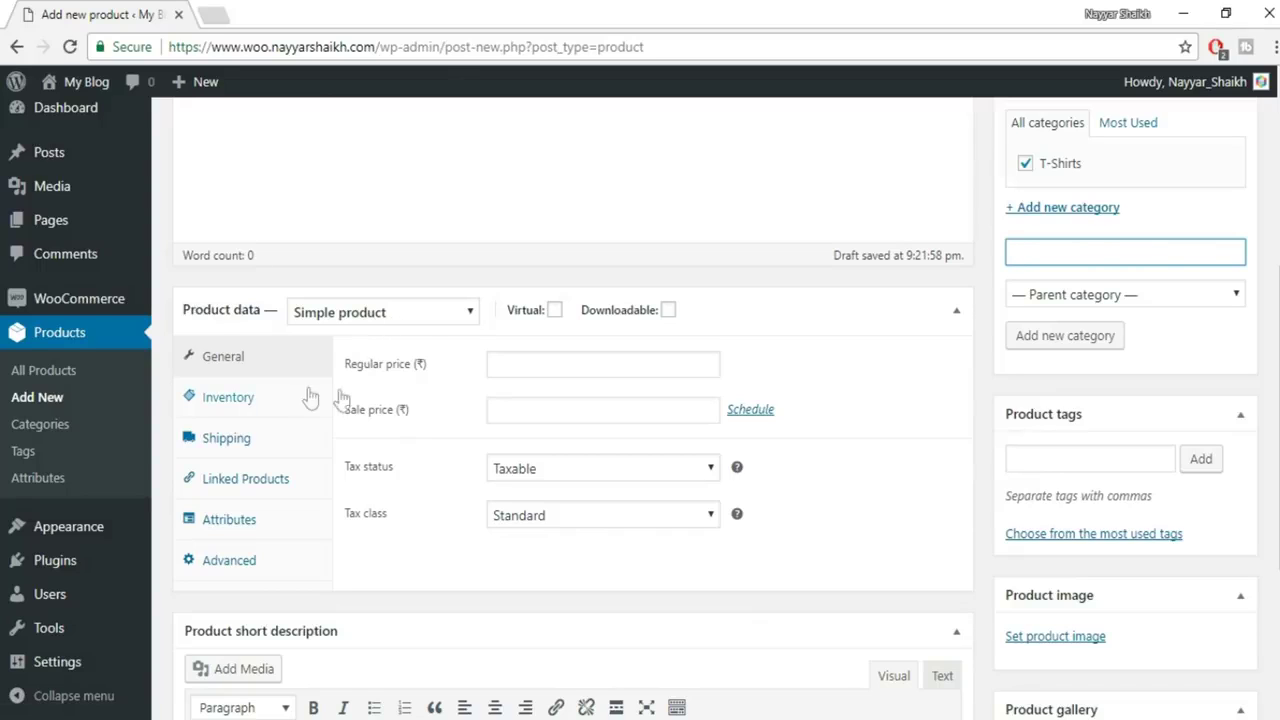
# Enter regular price 600, settle the tax status on Taxable, and choose the GST tax class
pyautogui.click(514, 362)
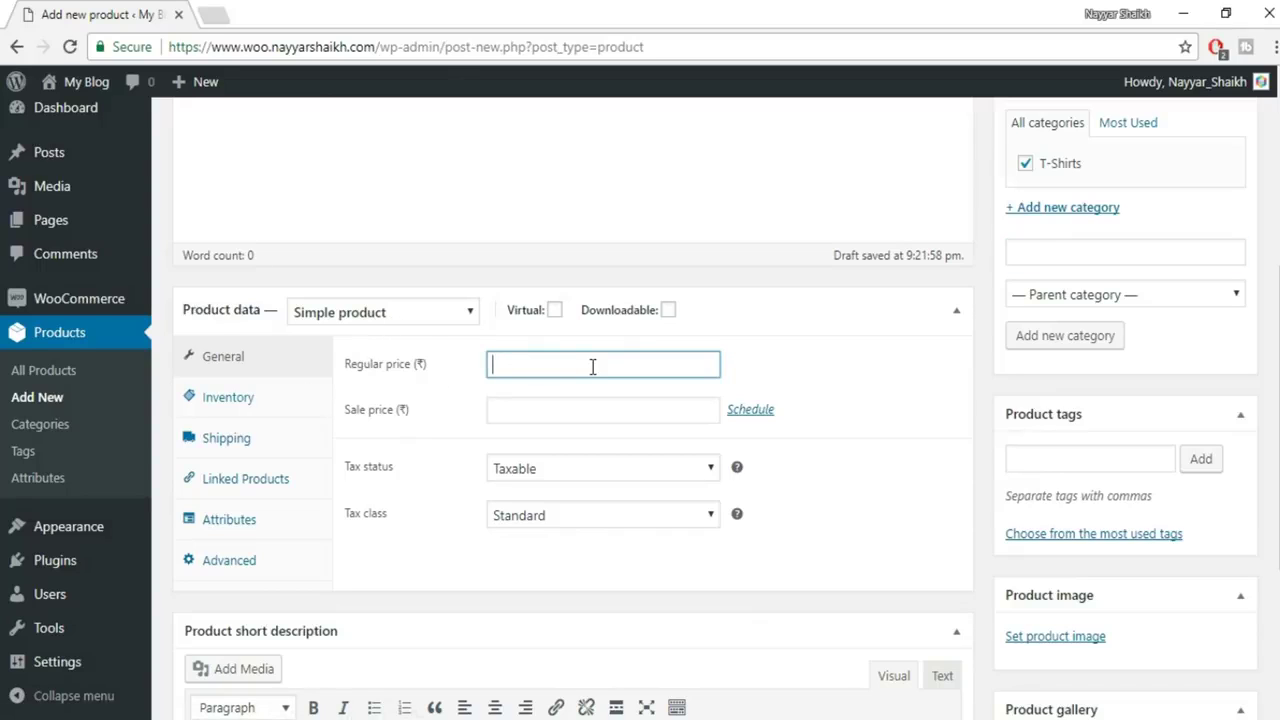
pyautogui.write('600')
pyautogui.click(566, 475)
pyautogui.click(565, 533)
pyautogui.click(586, 470)
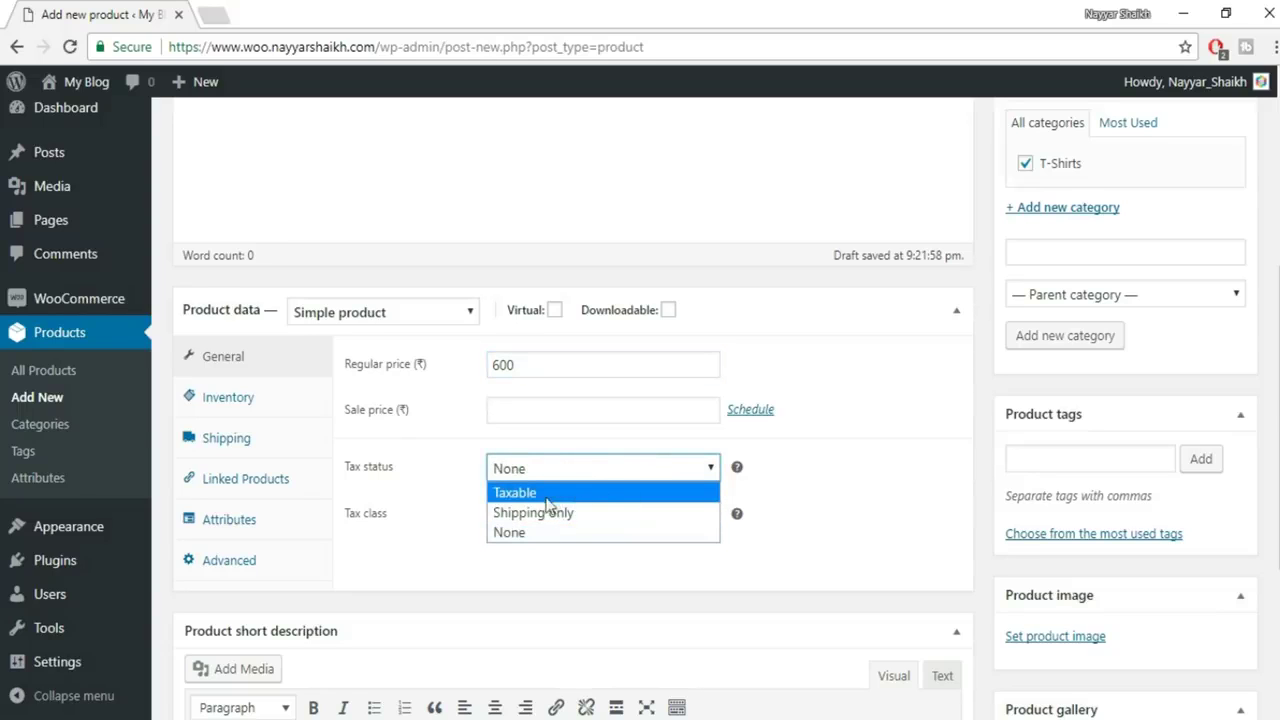
pyautogui.click(557, 494)
pyautogui.click(566, 474)
pyautogui.click(563, 513)
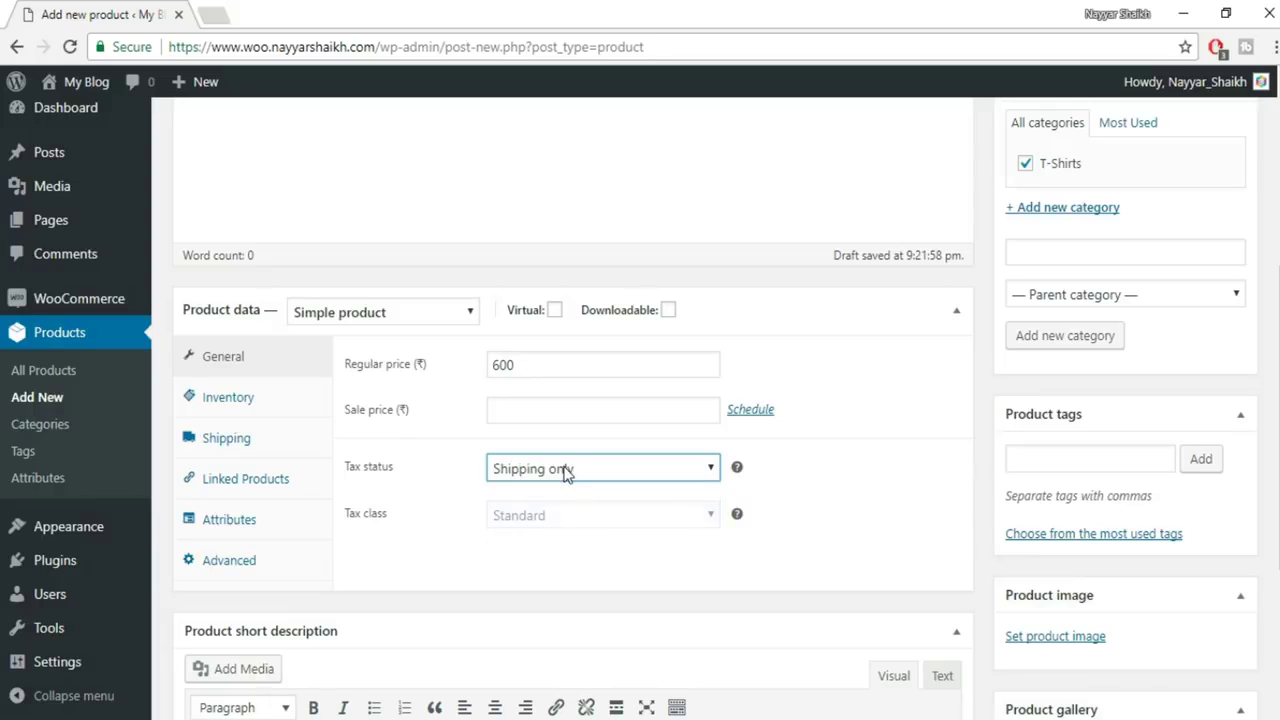
pyautogui.click(563, 473)
pyautogui.click(548, 491)
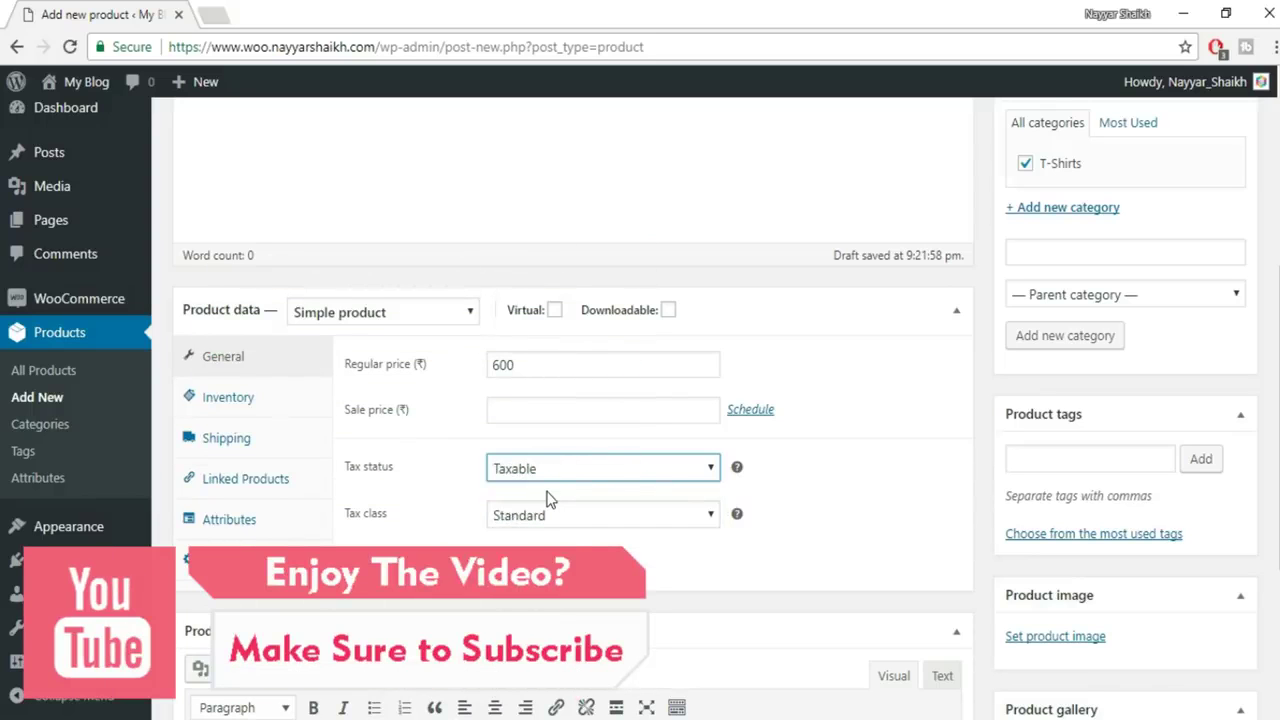
pyautogui.click(543, 516)
pyautogui.click(541, 600)
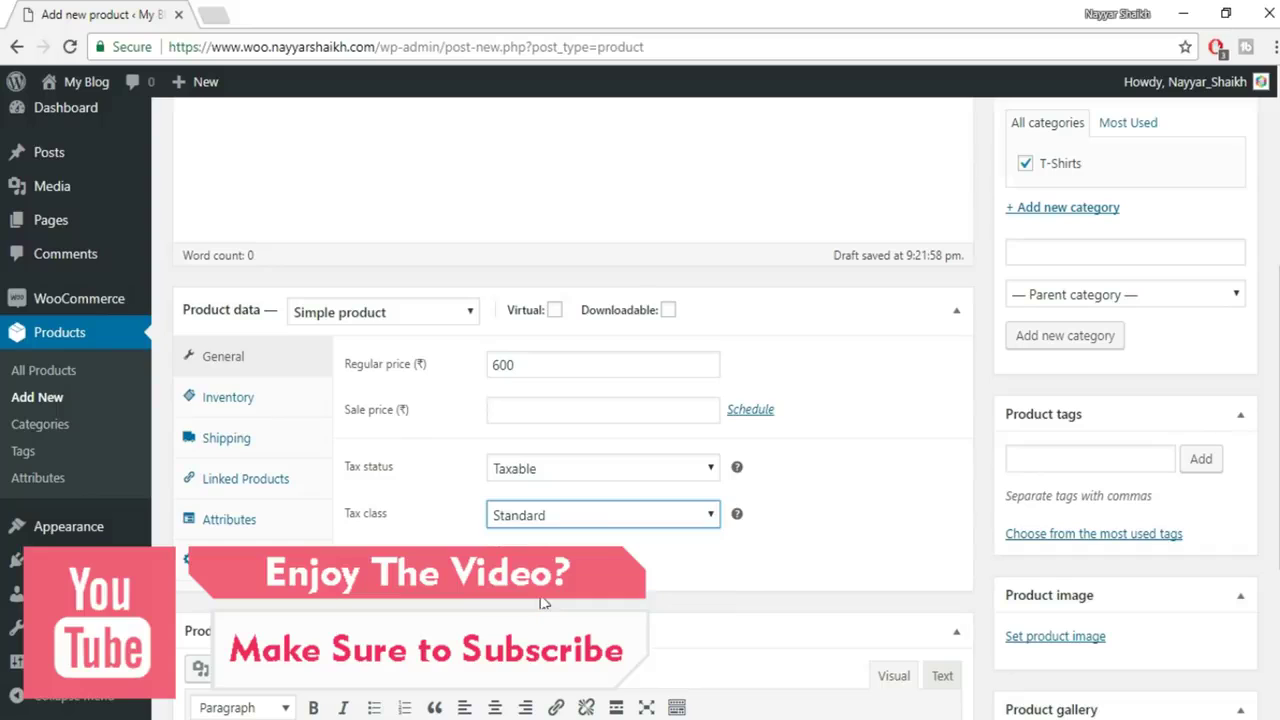
# Give the product SKU SC-1 and enable stock management with a quantity of 100
pyautogui.click(238, 398)
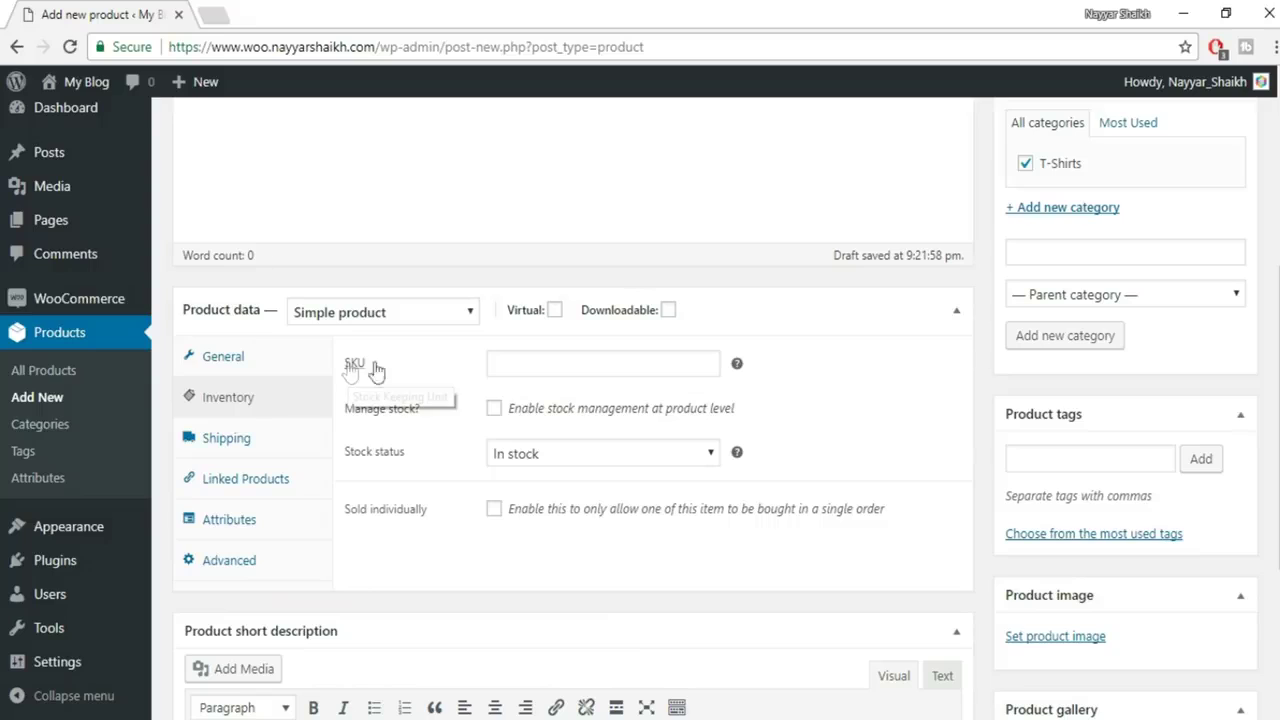
pyautogui.click(664, 368)
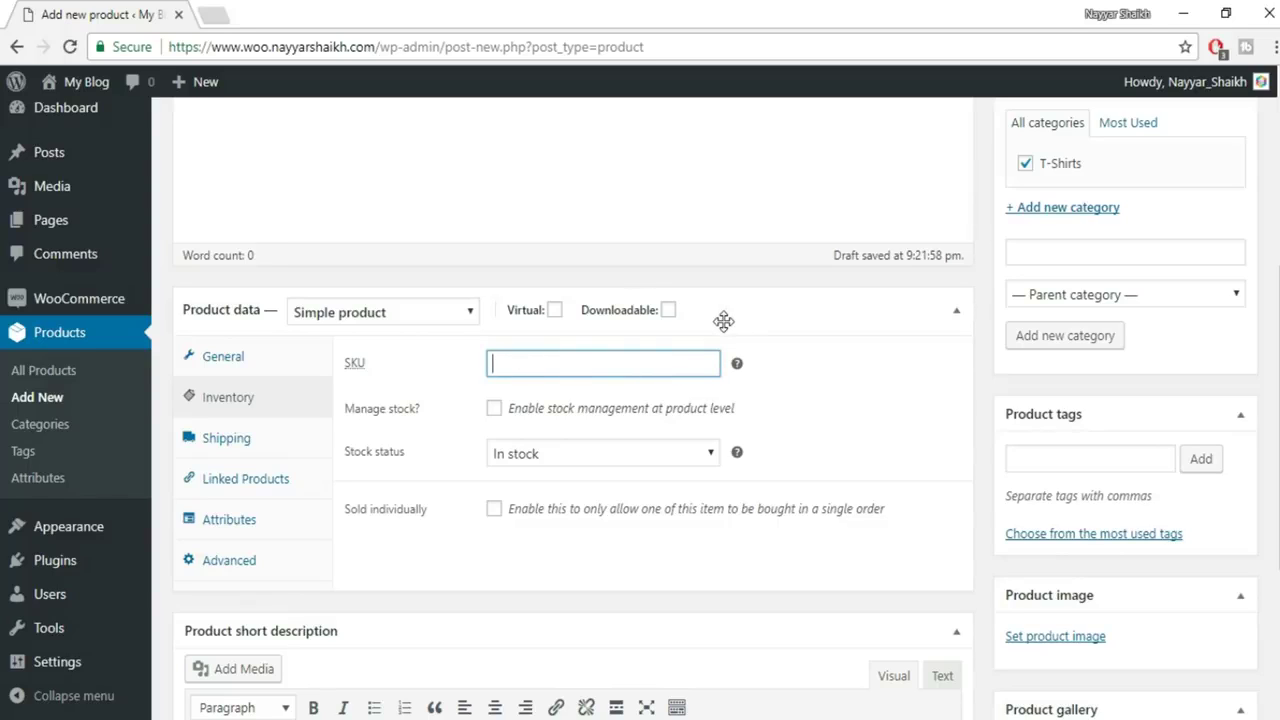
pyautogui.write('SC-1')
pyautogui.moveTo(557, 369); pyautogui.dragTo(471, 371)
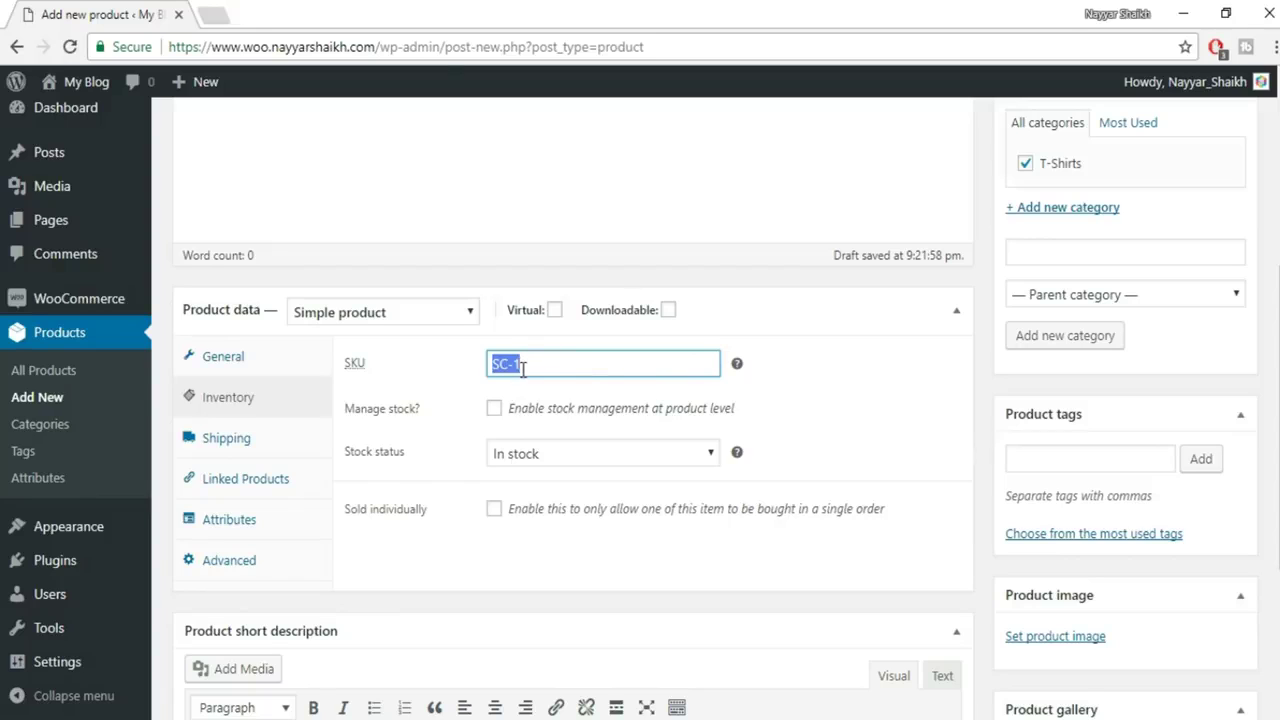
pyautogui.press('Tab')
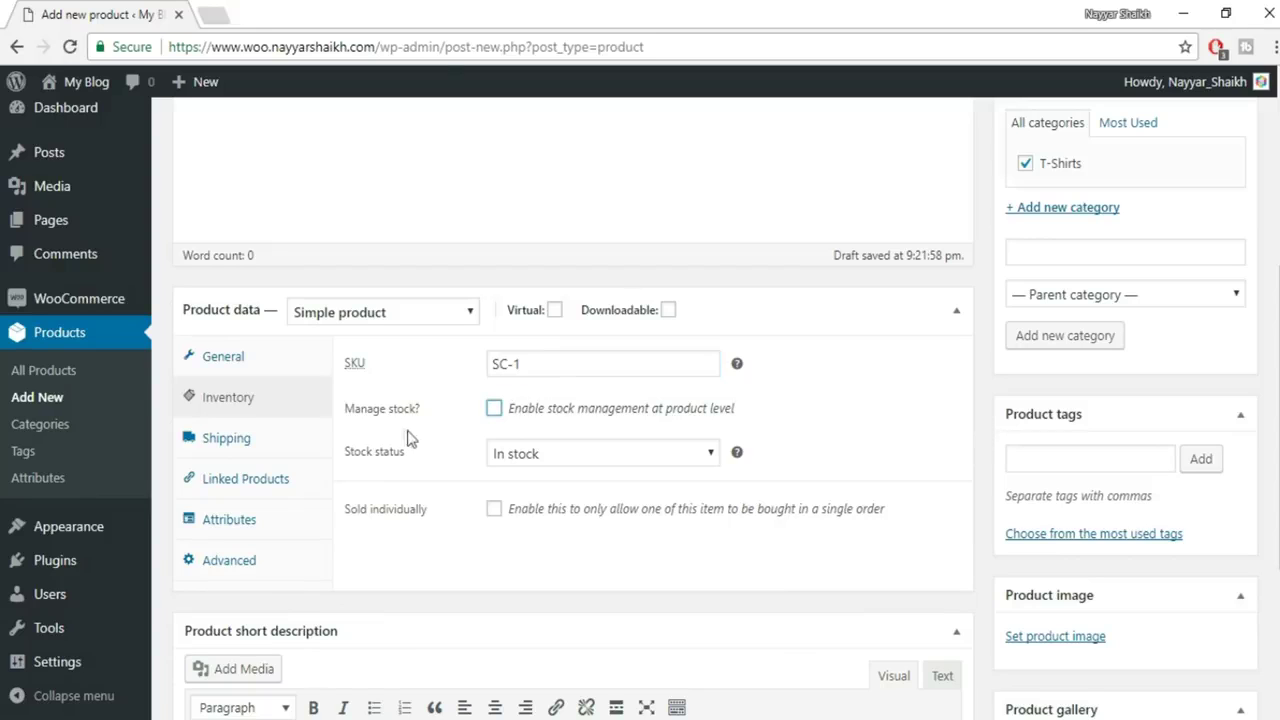
pyautogui.click(494, 408)
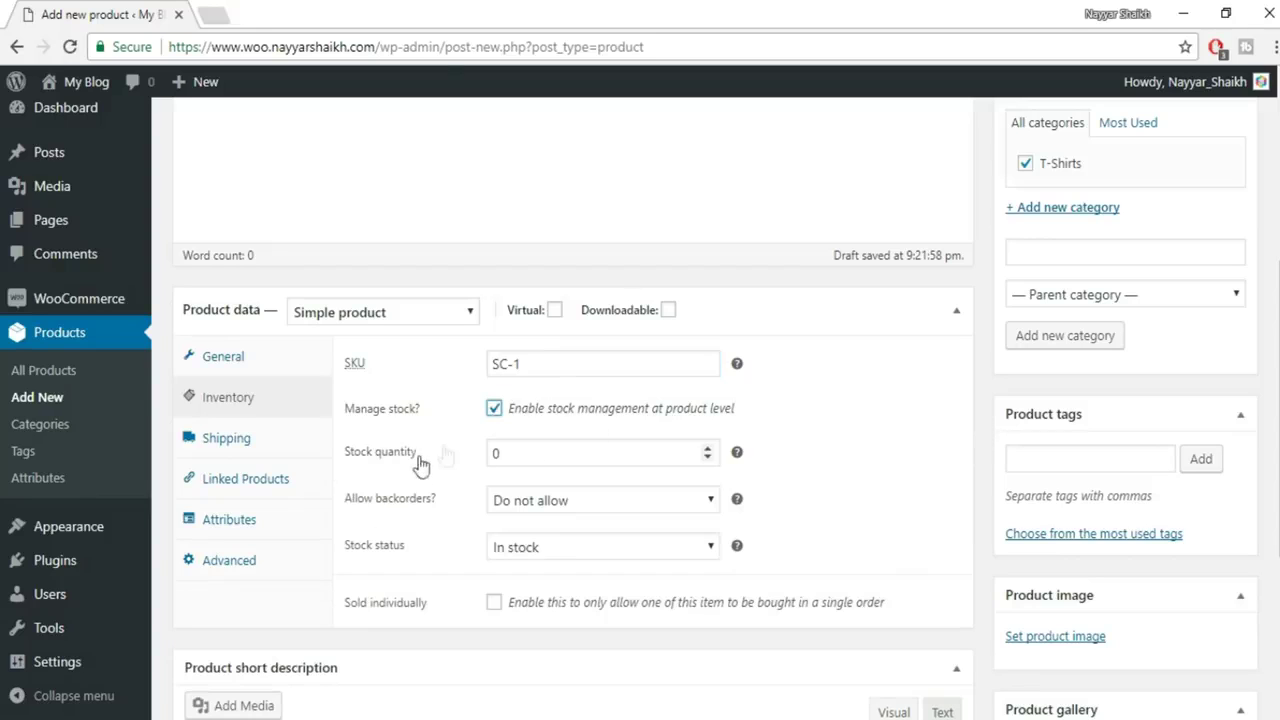
pyautogui.doubleClick(527, 452)
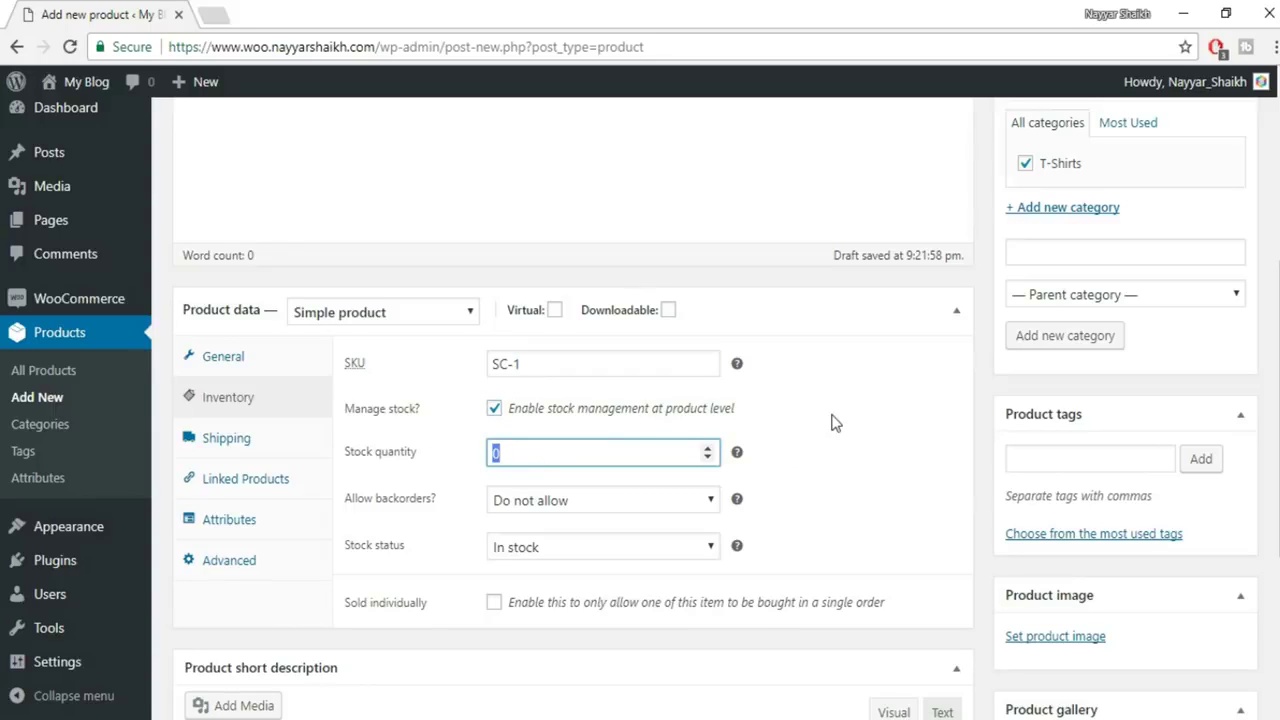
pyautogui.write('100')
pyautogui.click(836, 428)
pyautogui.scroll(4, 856, 476)
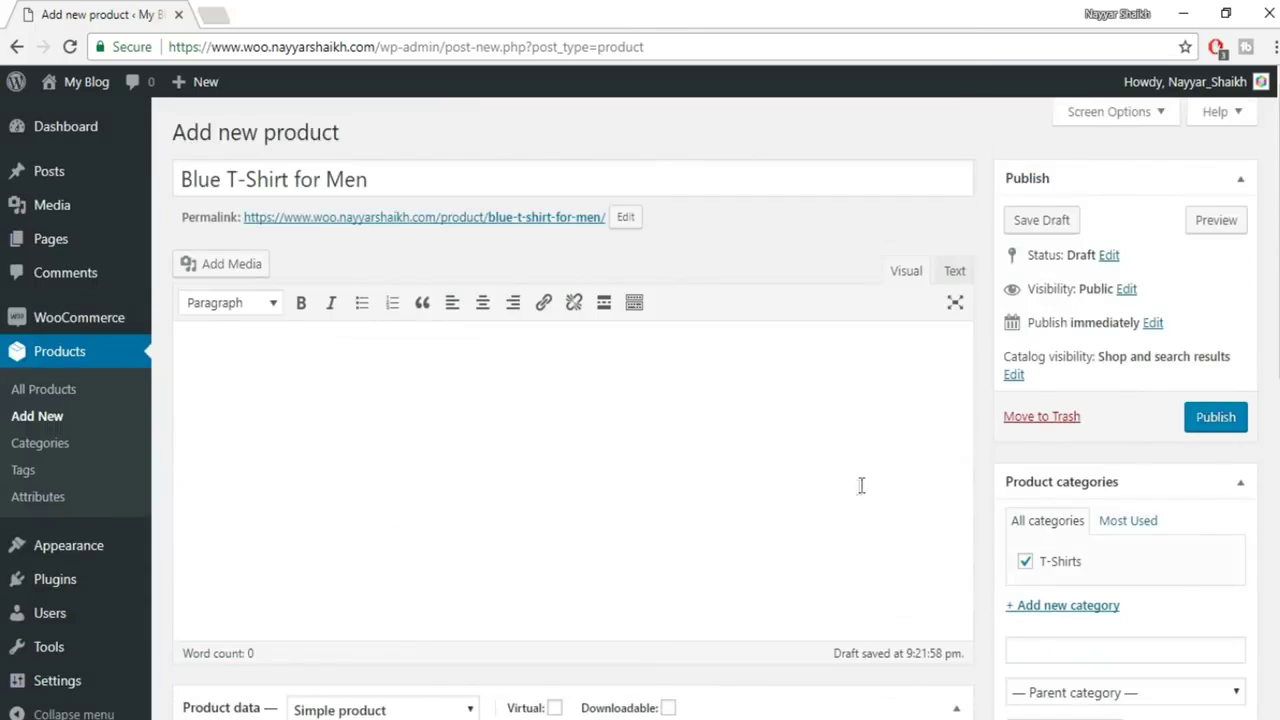
pyautogui.scroll(-1, 696, 361)
pyautogui.scroll(-4, 696, 361)
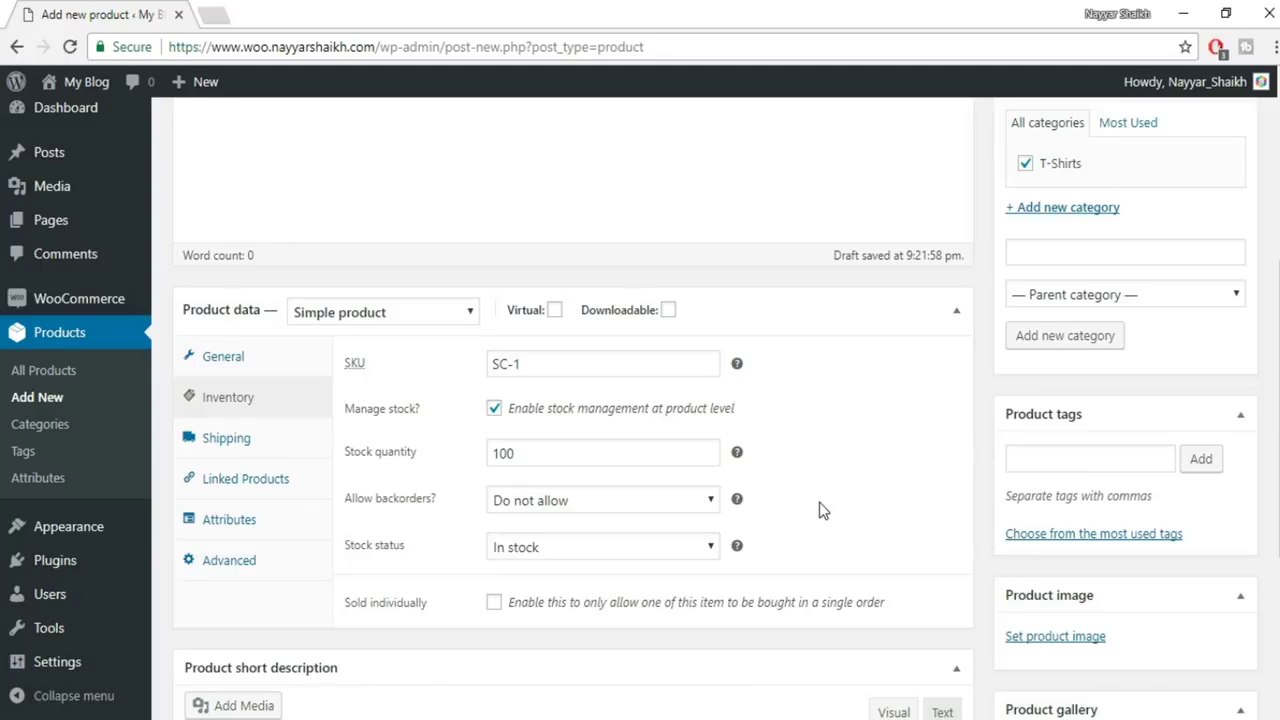
# Leave backorders set to Do not allow
pyautogui.click(575, 500)
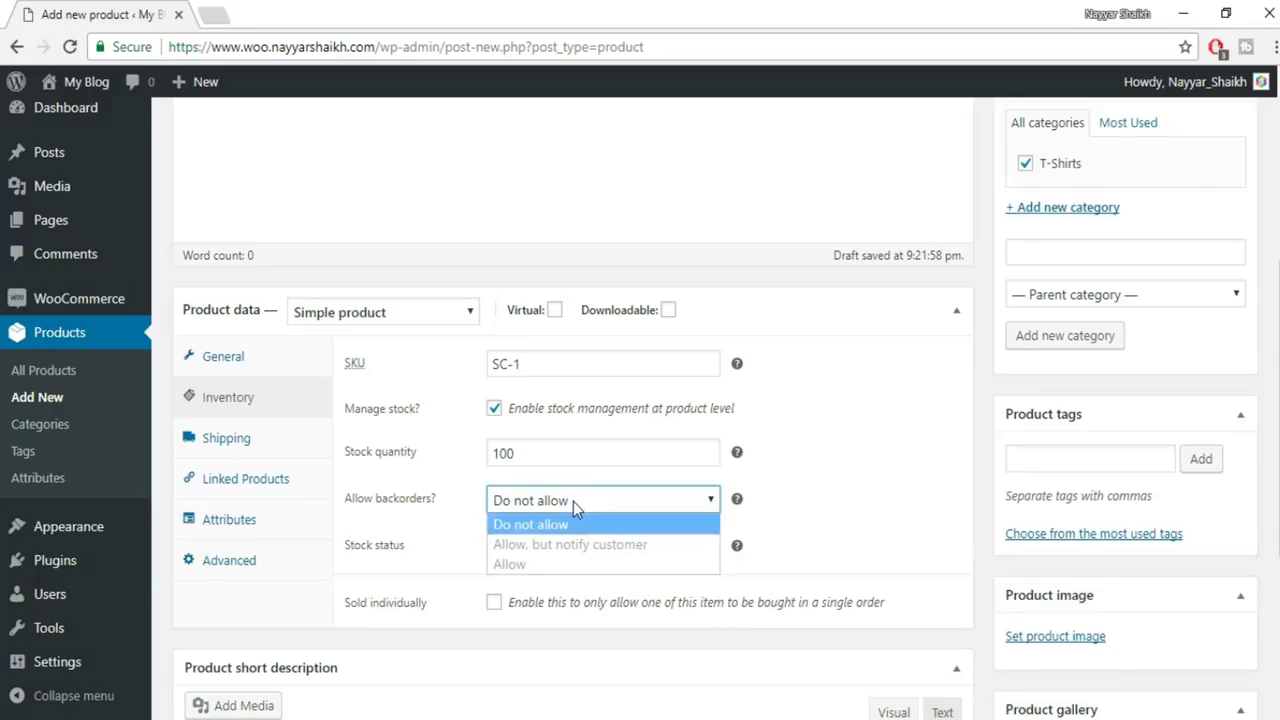
pyautogui.click(553, 566)
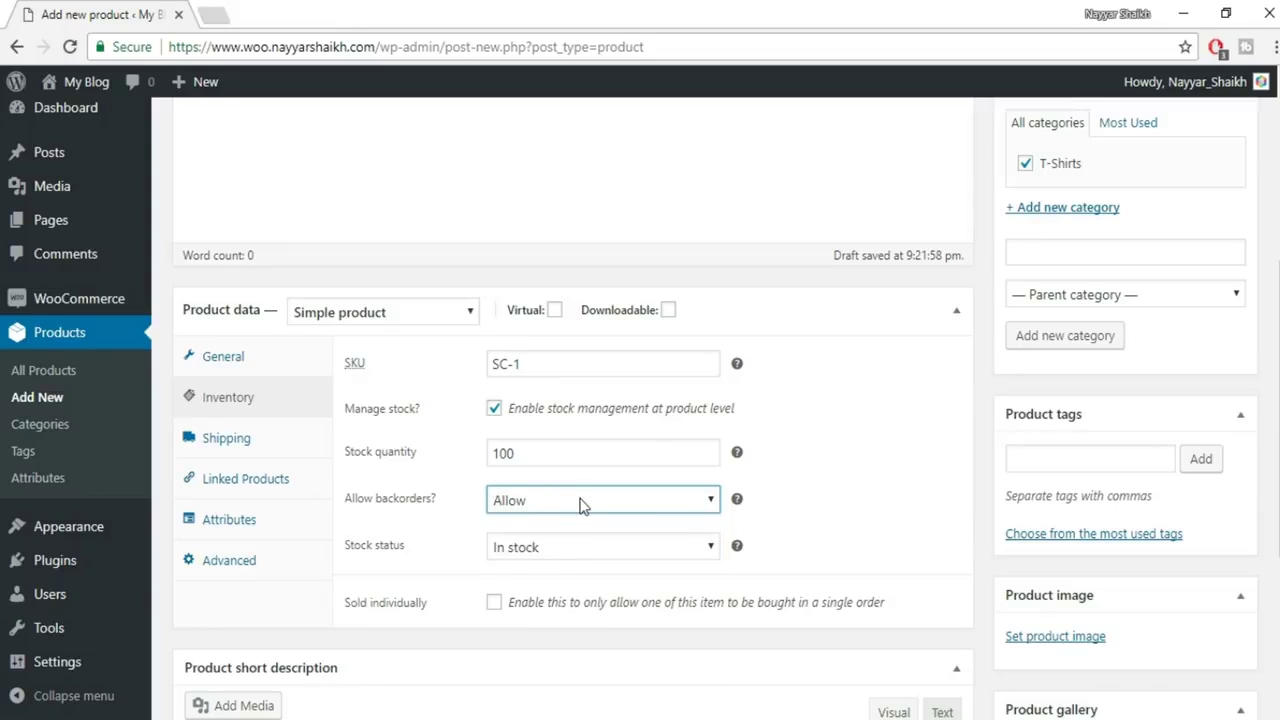
pyautogui.click(580, 502)
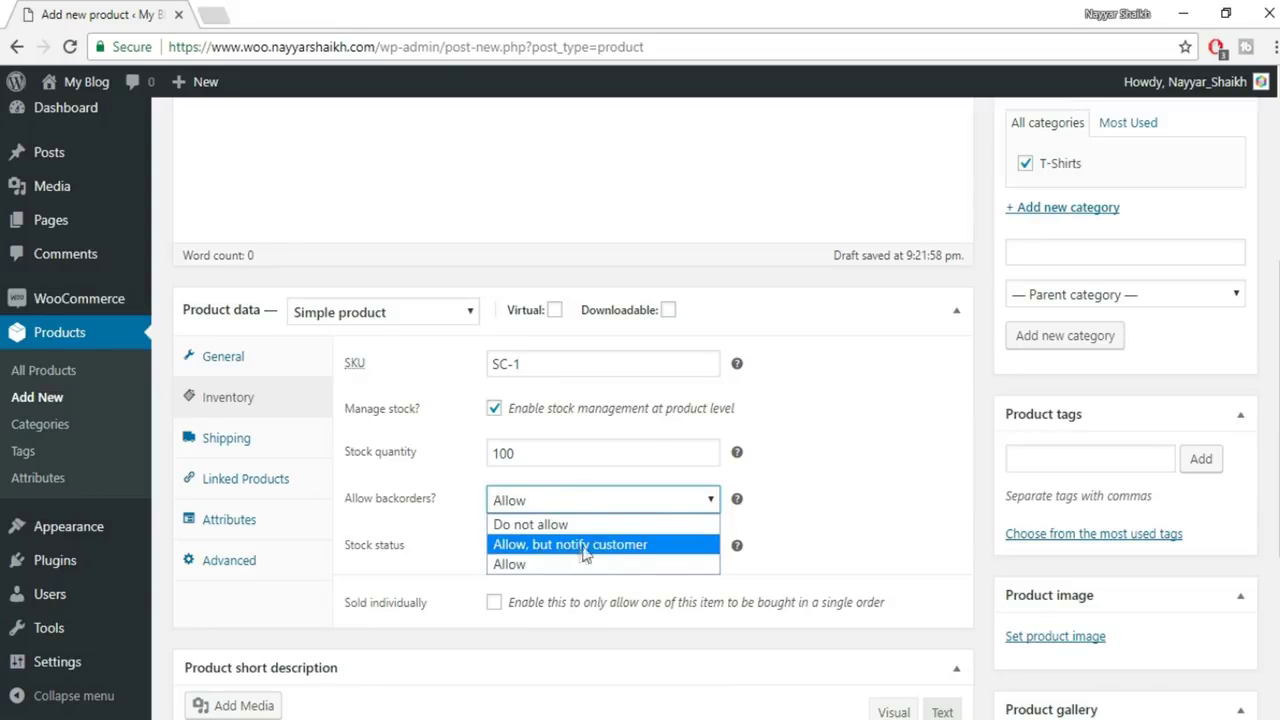
pyautogui.click(586, 552)
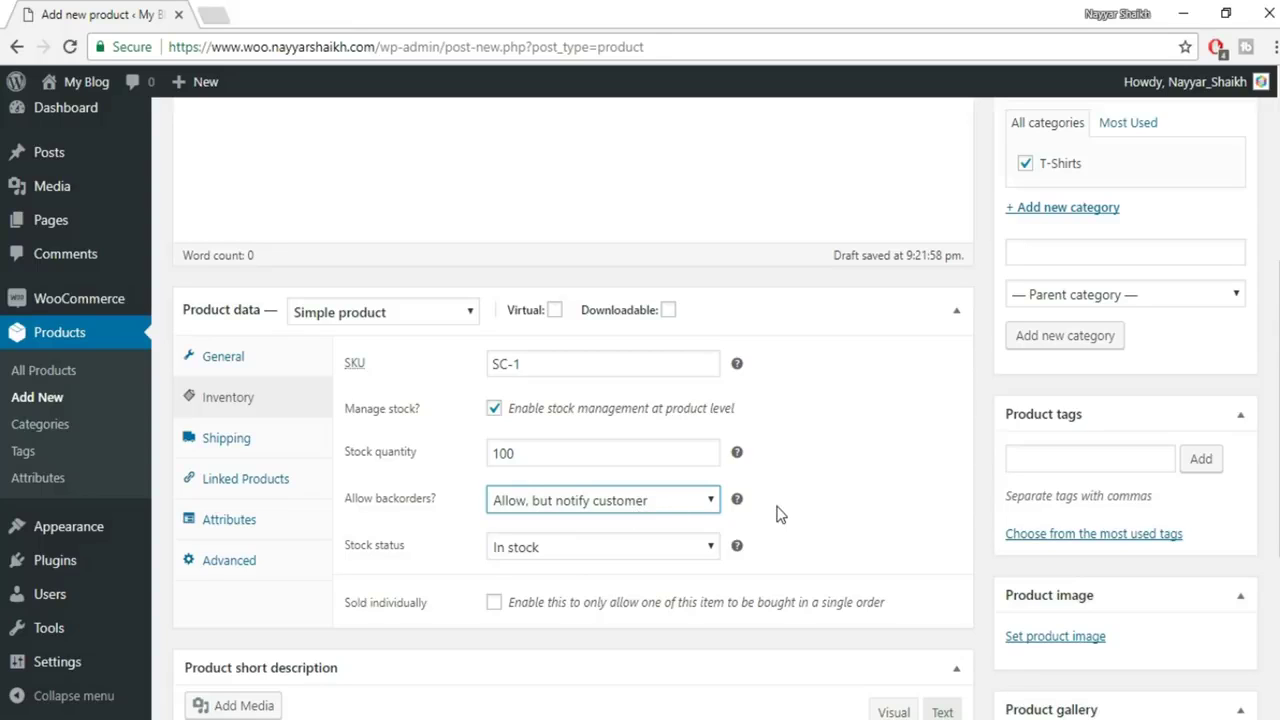
pyautogui.click(701, 500)
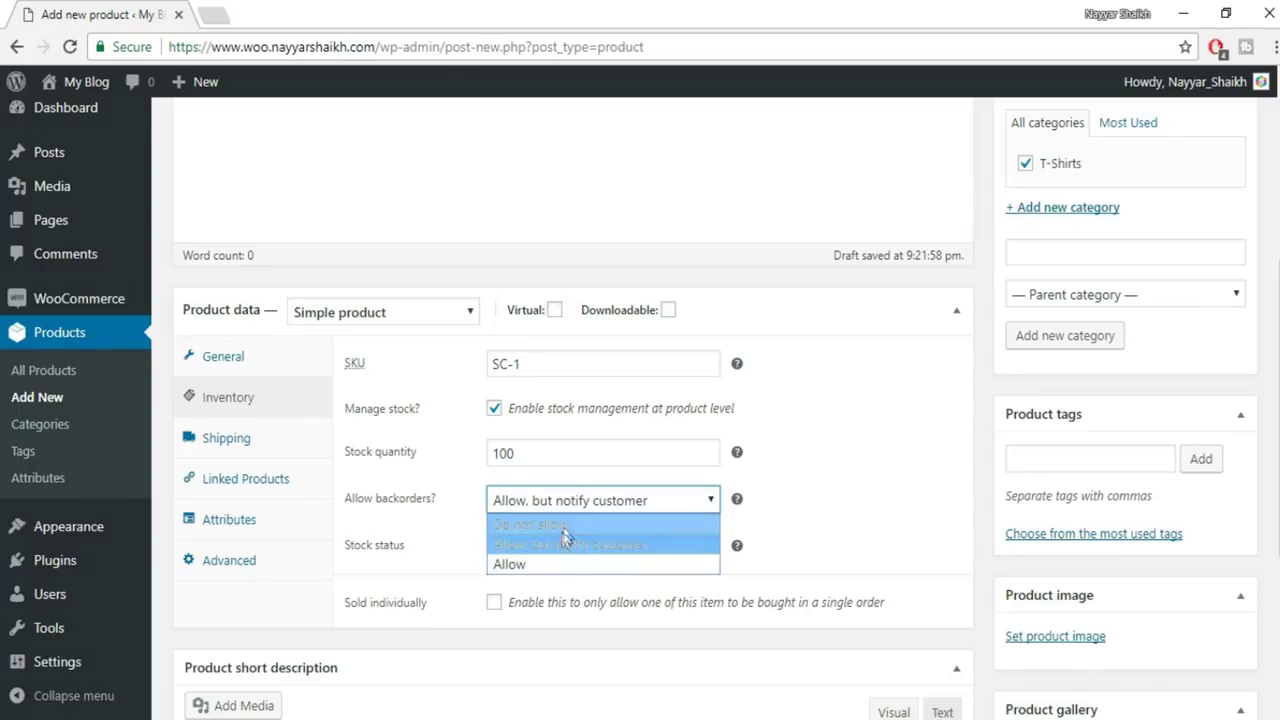
pyautogui.click(565, 524)
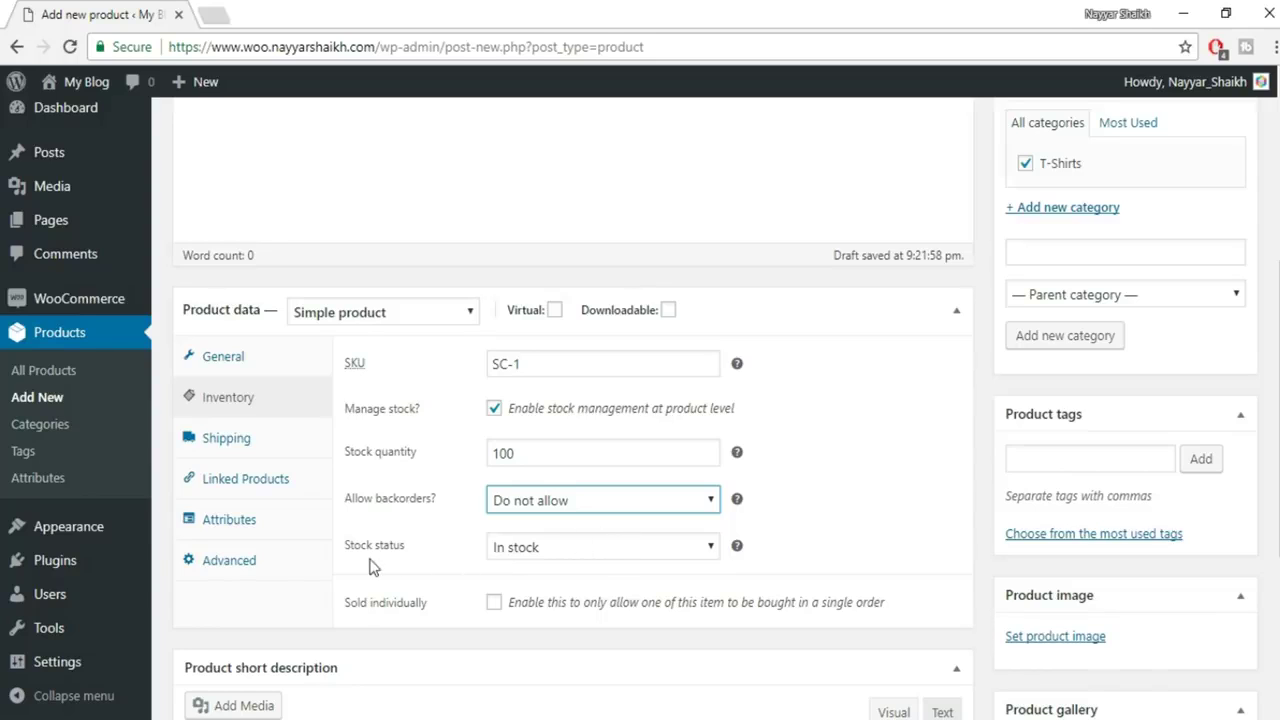
# Keep the stock status at In stock
pyautogui.click(560, 551)
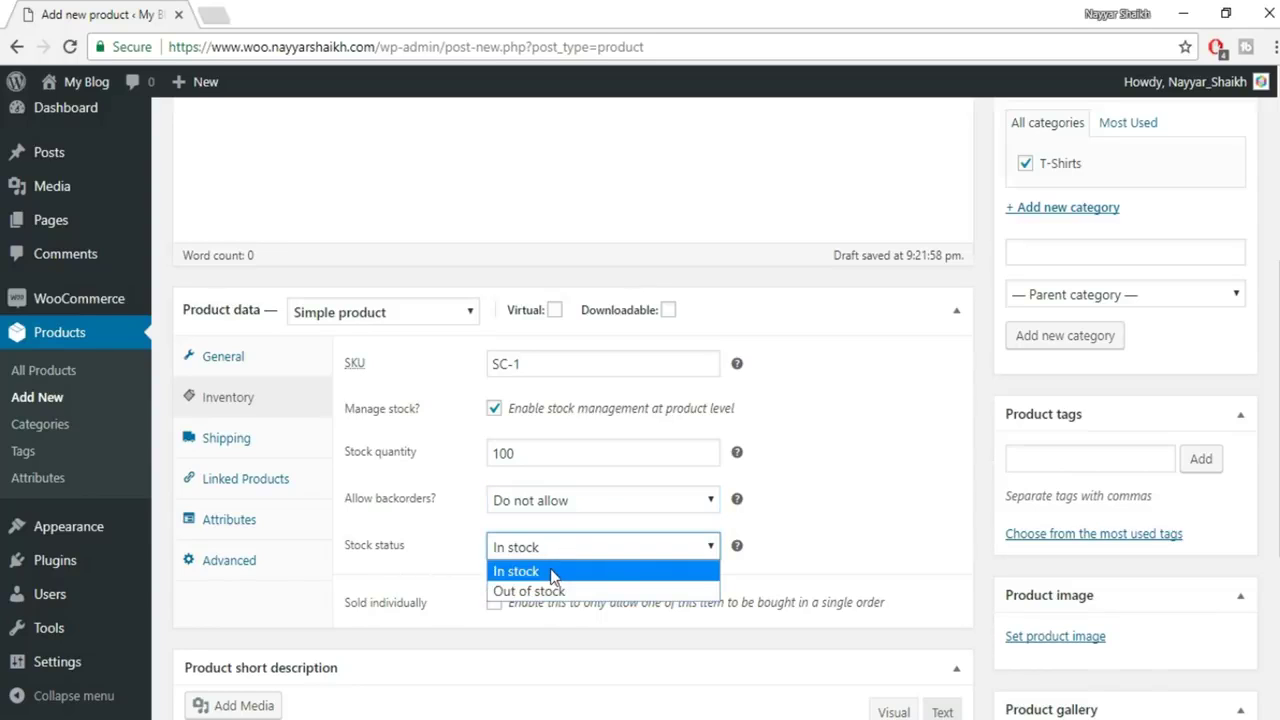
pyautogui.click(553, 573)
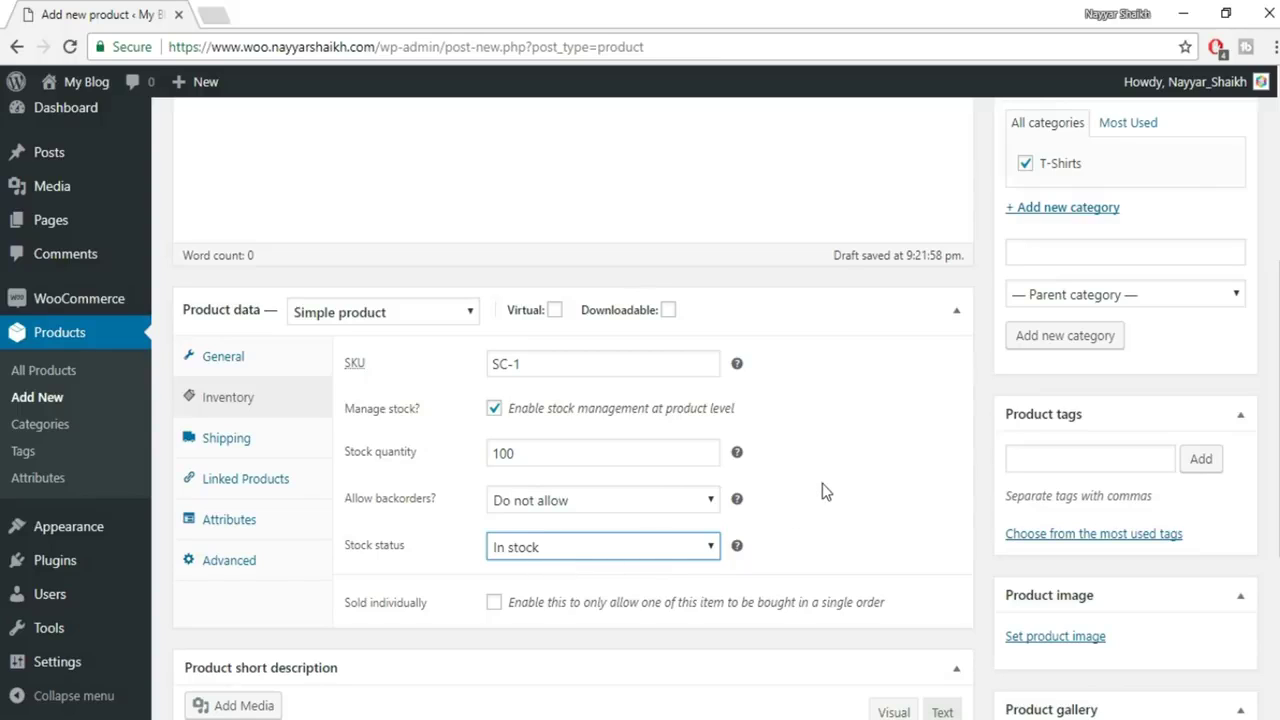
pyautogui.click(606, 547)
pyautogui.click(576, 594)
pyautogui.click(613, 558)
pyautogui.click(542, 570)
pyautogui.click(267, 451)
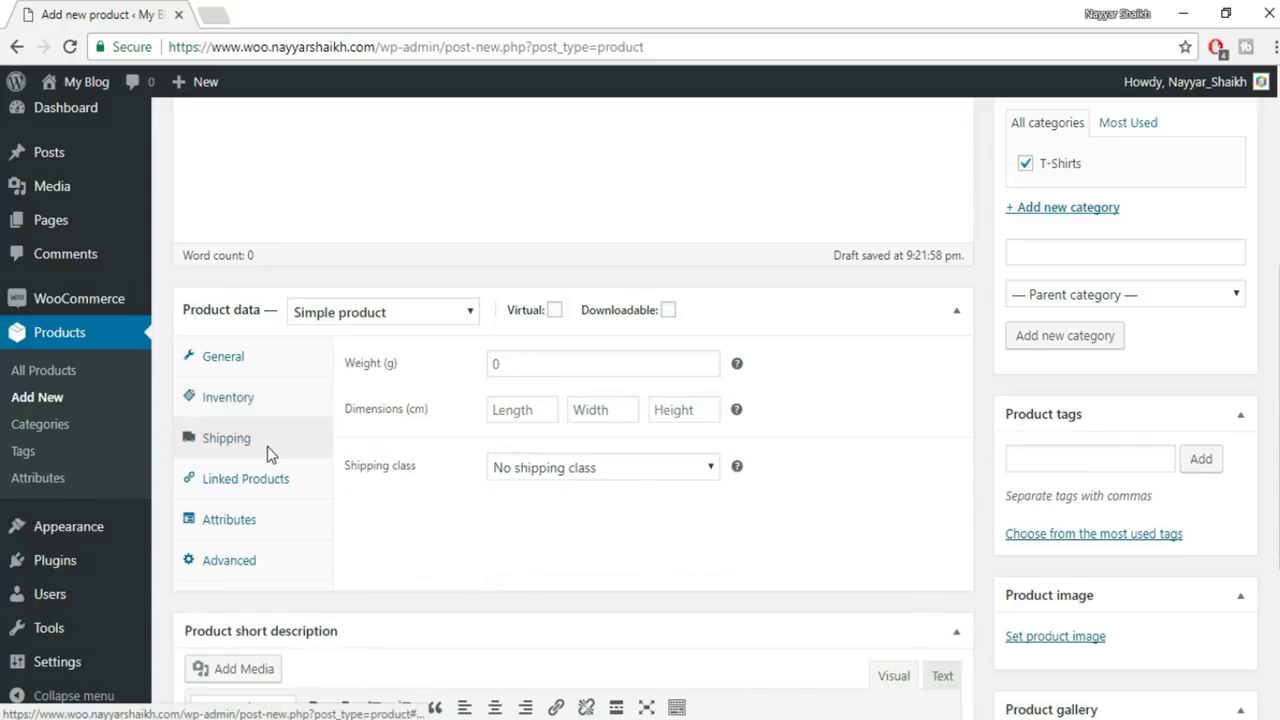
# Set weight to 200 and dimensions to 50 × 20 × 30
pyautogui.click(546, 367)
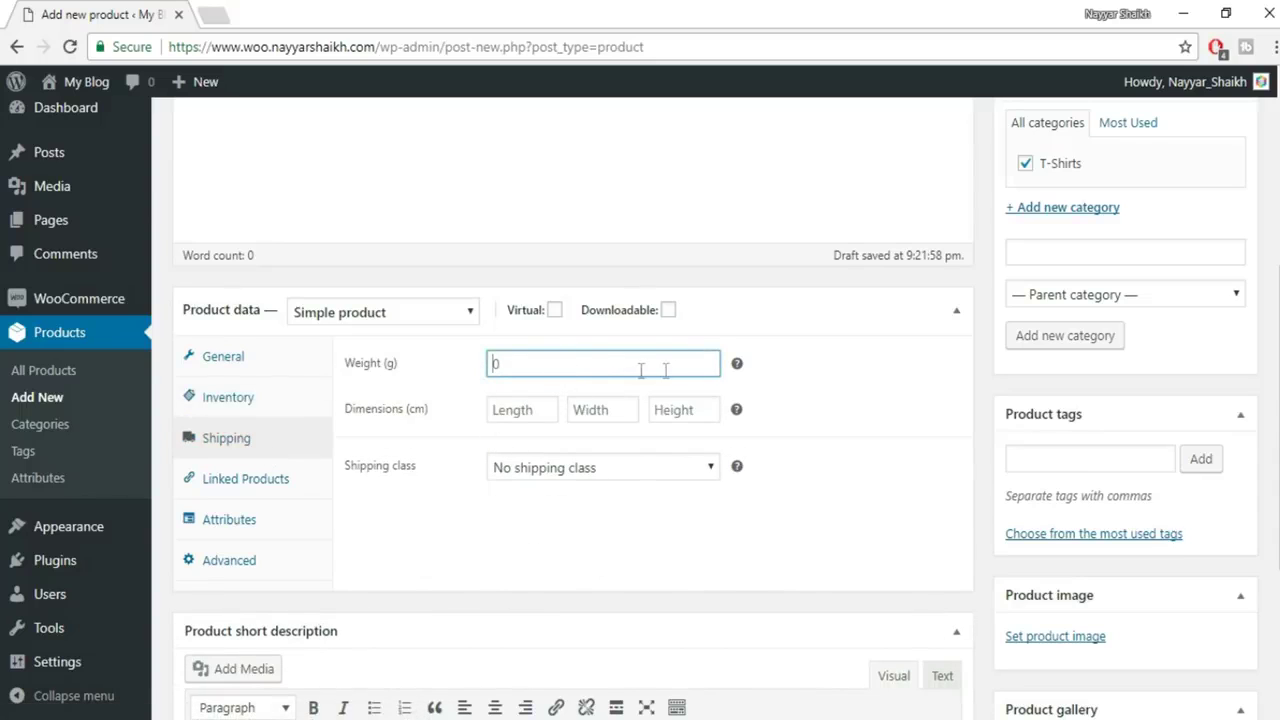
pyautogui.write('200')
pyautogui.click(532, 410)
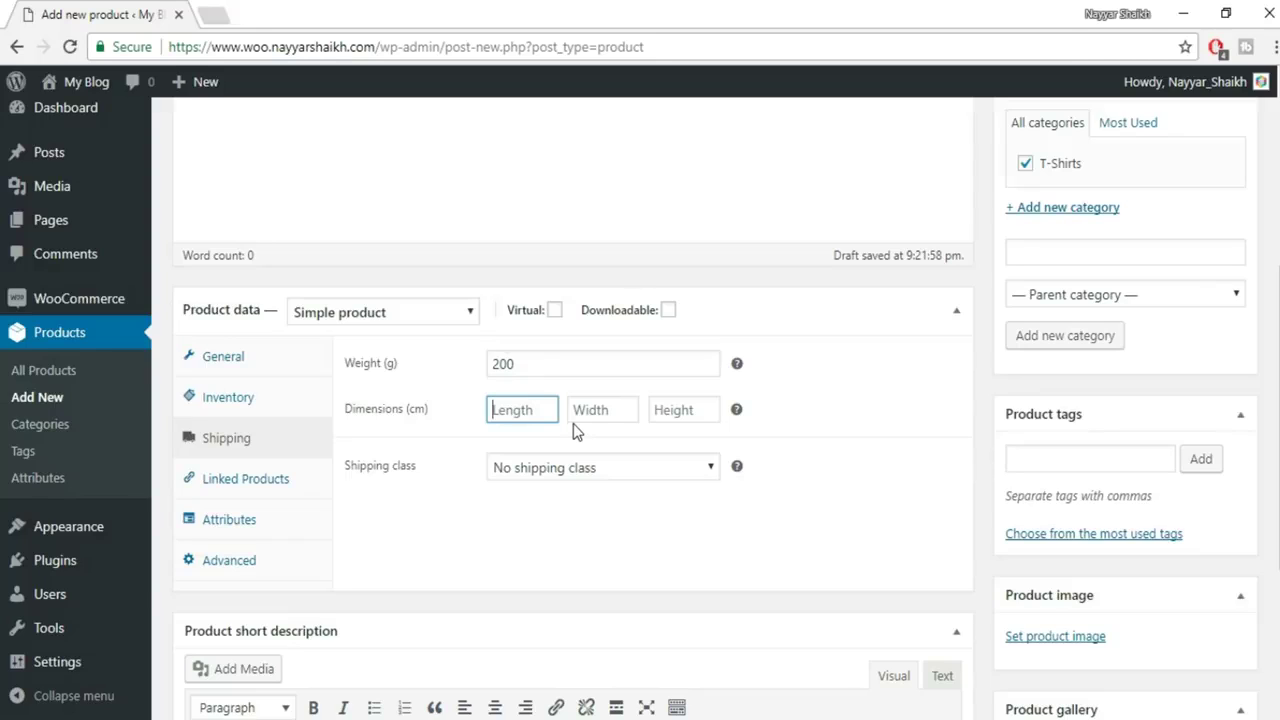
pyautogui.write('50')
pyautogui.press('Tab')
pyautogui.write('20')
pyautogui.press('Tab')
pyautogui.write('30')
# Leave the shipping class as No shipping class
pyautogui.click(589, 472)
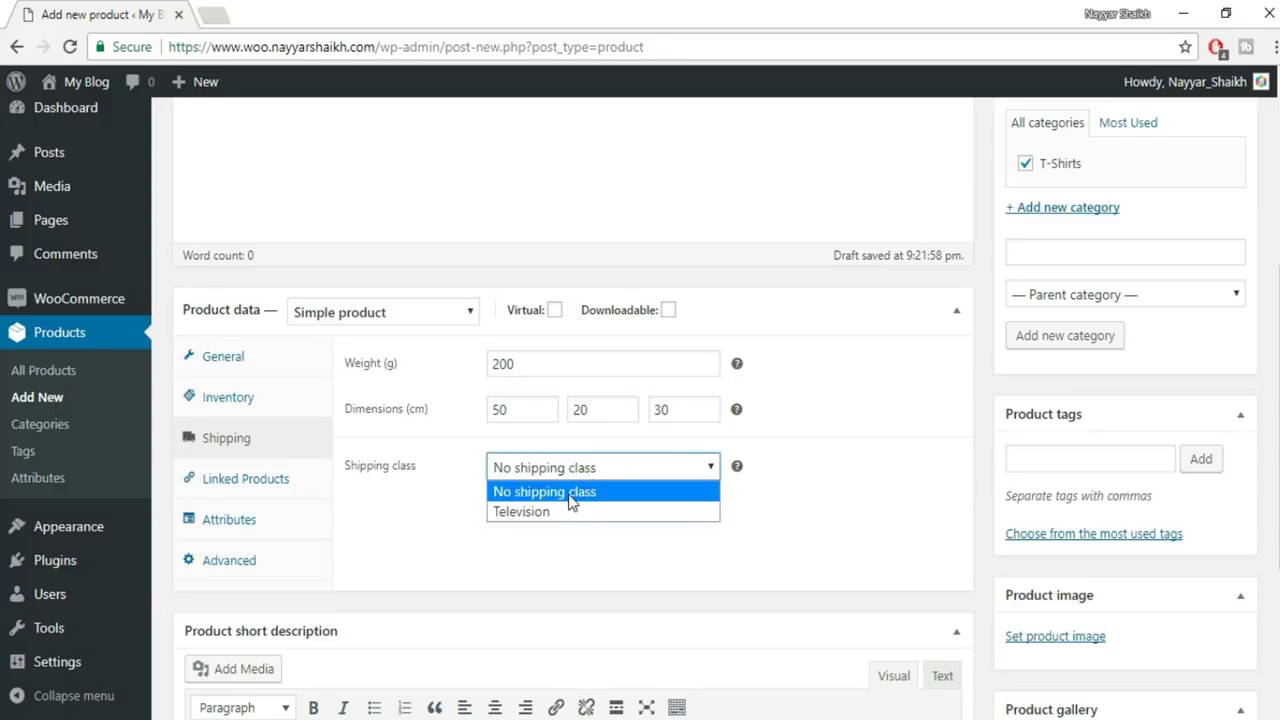
pyautogui.click(572, 492)
pyautogui.click(621, 472)
pyautogui.click(572, 492)
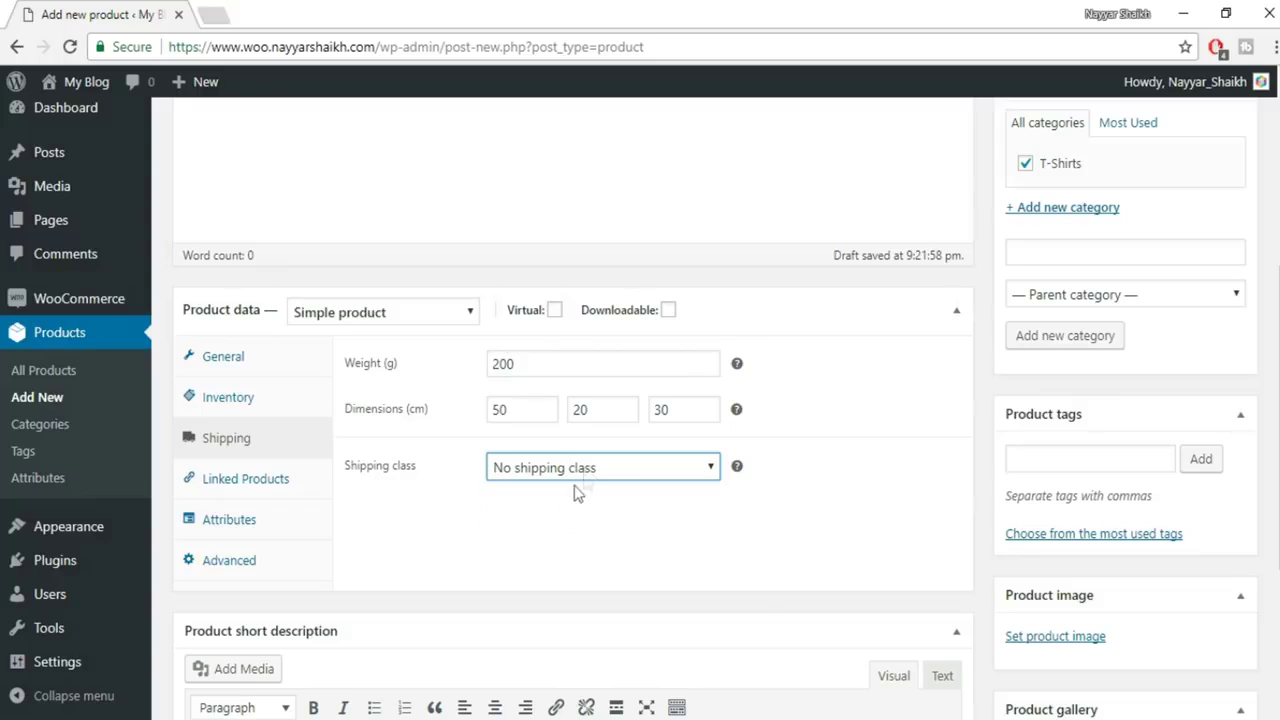
pyautogui.click(588, 470)
pyautogui.click(588, 511)
pyautogui.click(572, 470)
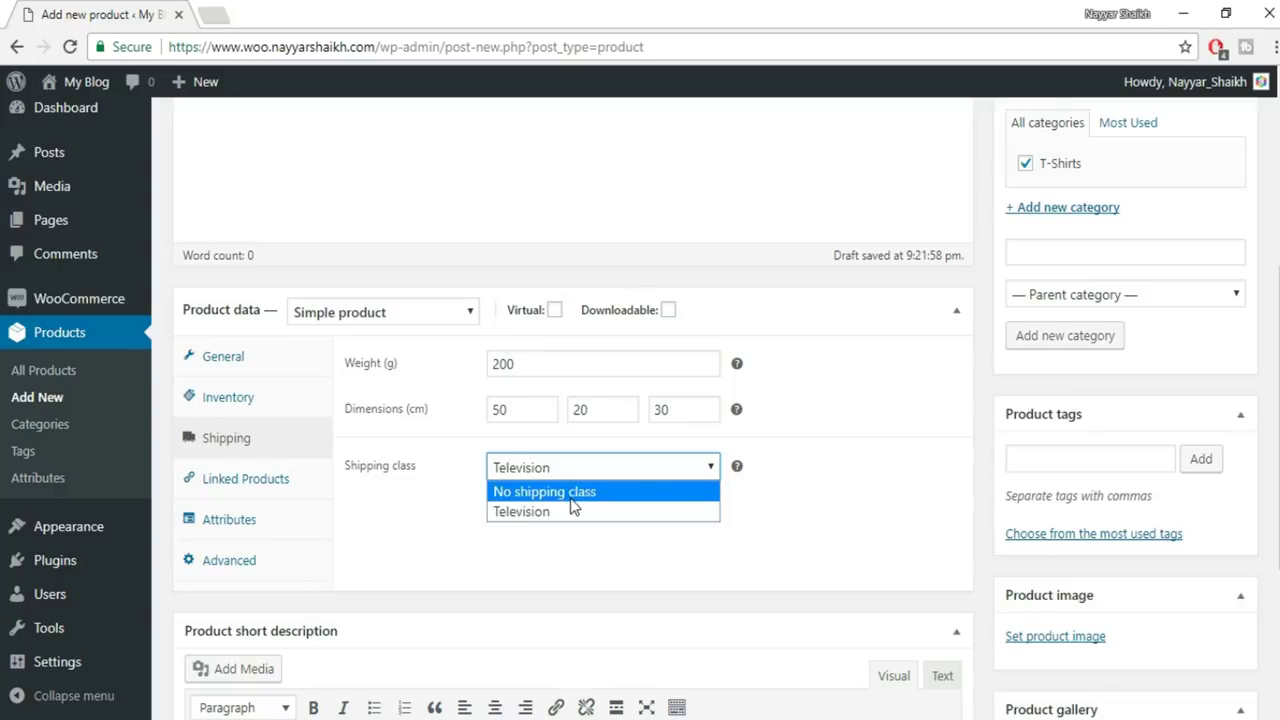
pyautogui.click(573, 493)
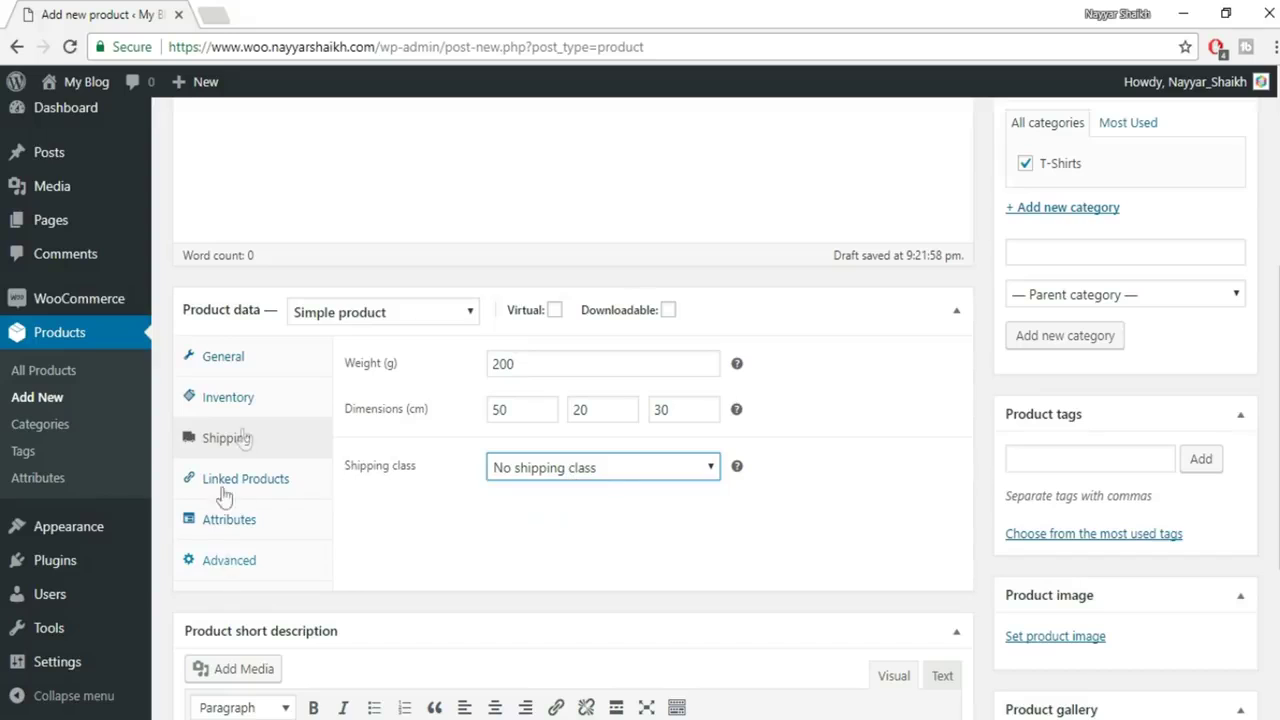
pyautogui.click(582, 470)
pyautogui.click(587, 491)
pyautogui.click(272, 479)
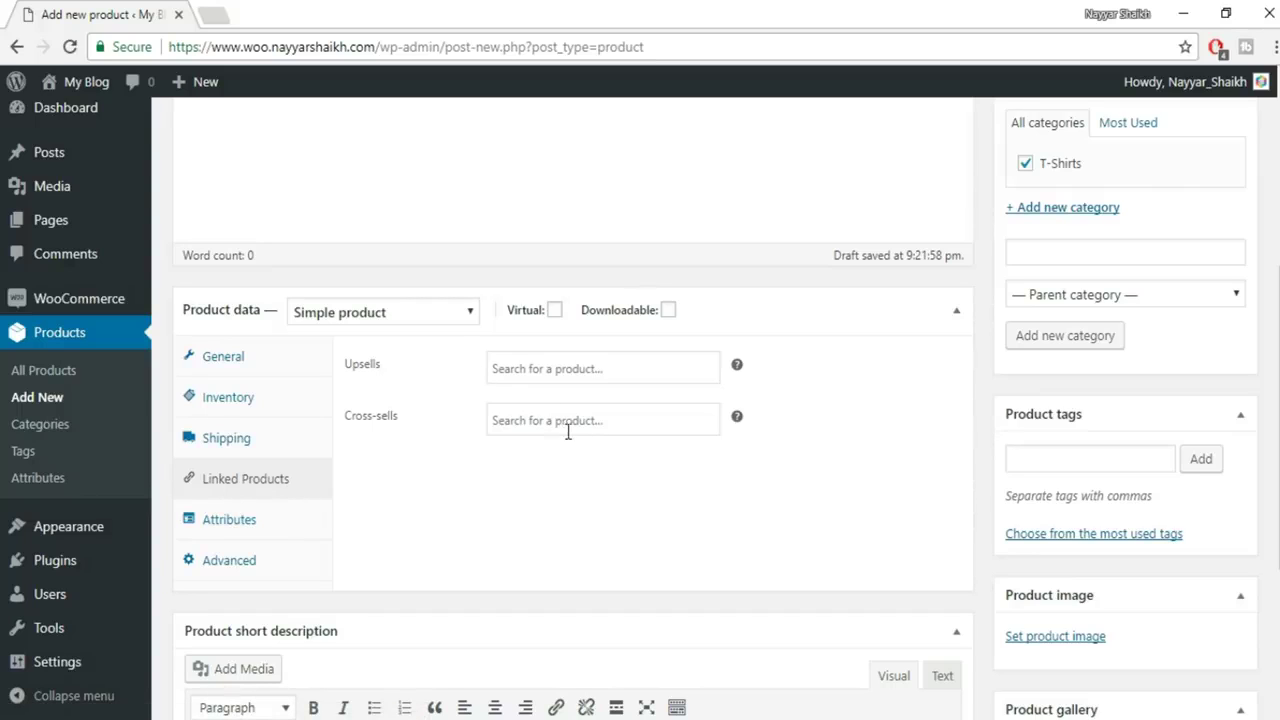
# Review the Linked Products and Attributes sections without adding anything
pyautogui.click(558, 366)
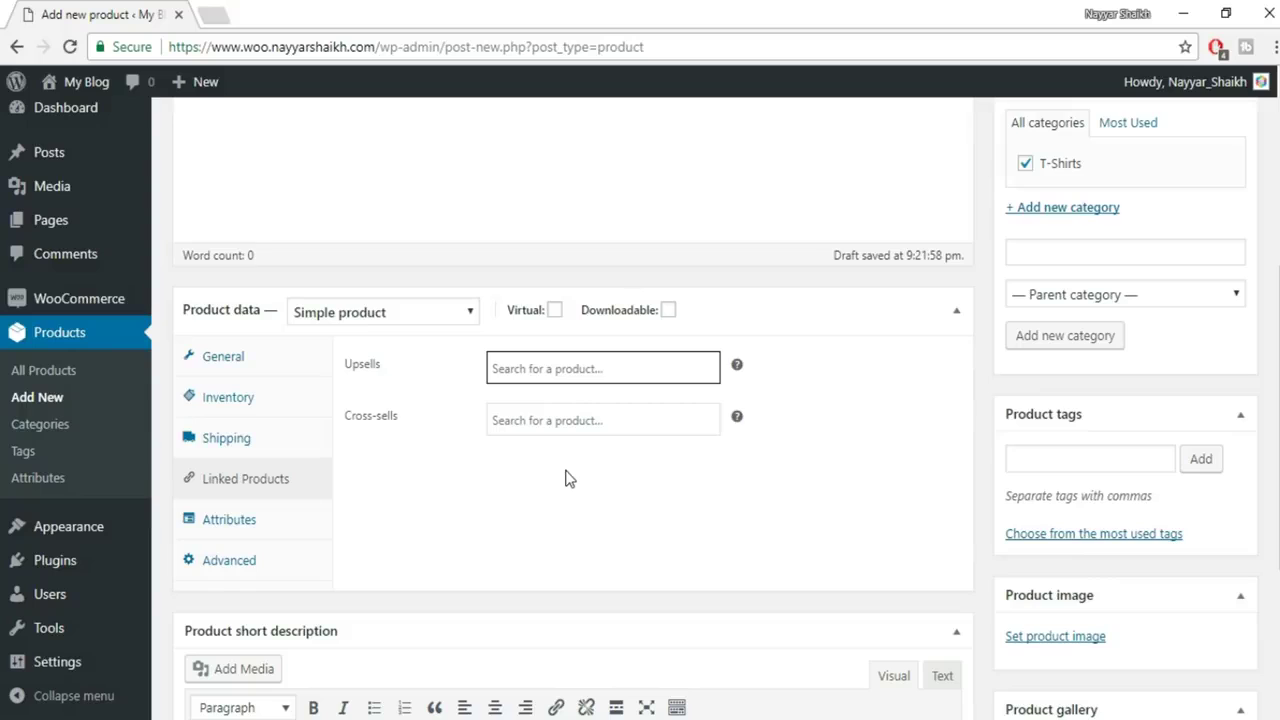
pyautogui.click(590, 492)
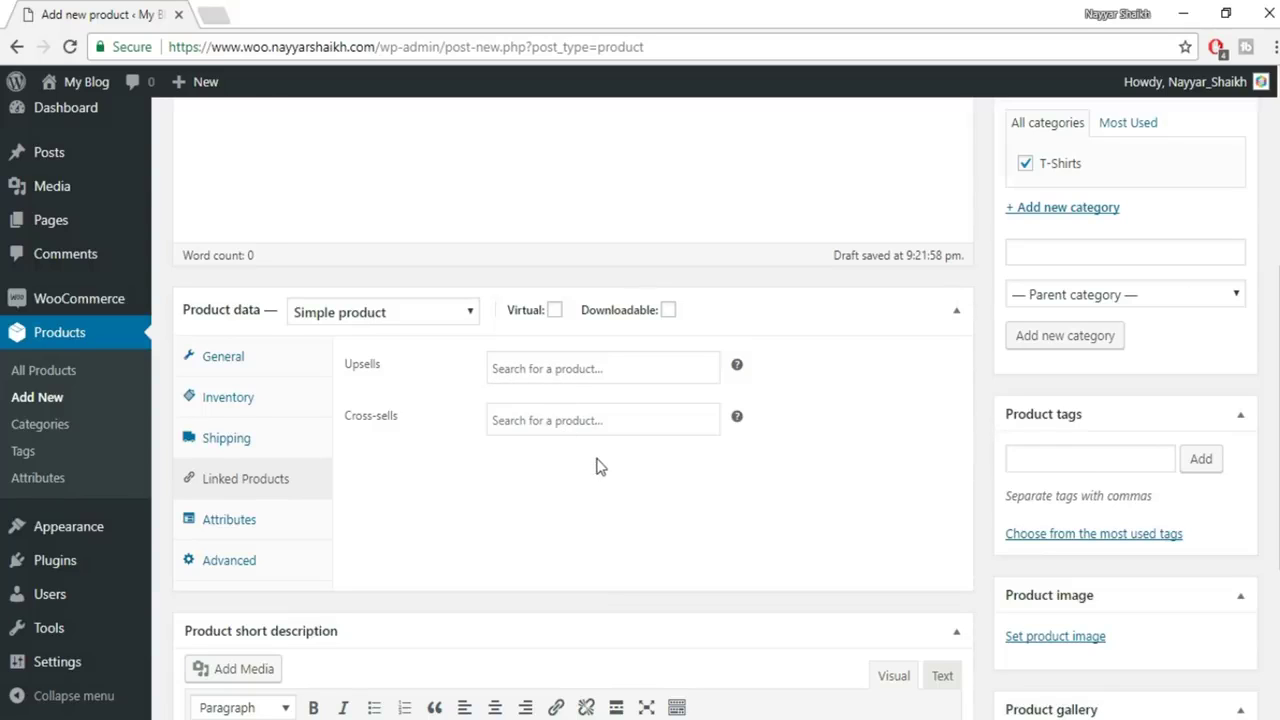
pyautogui.click(248, 526)
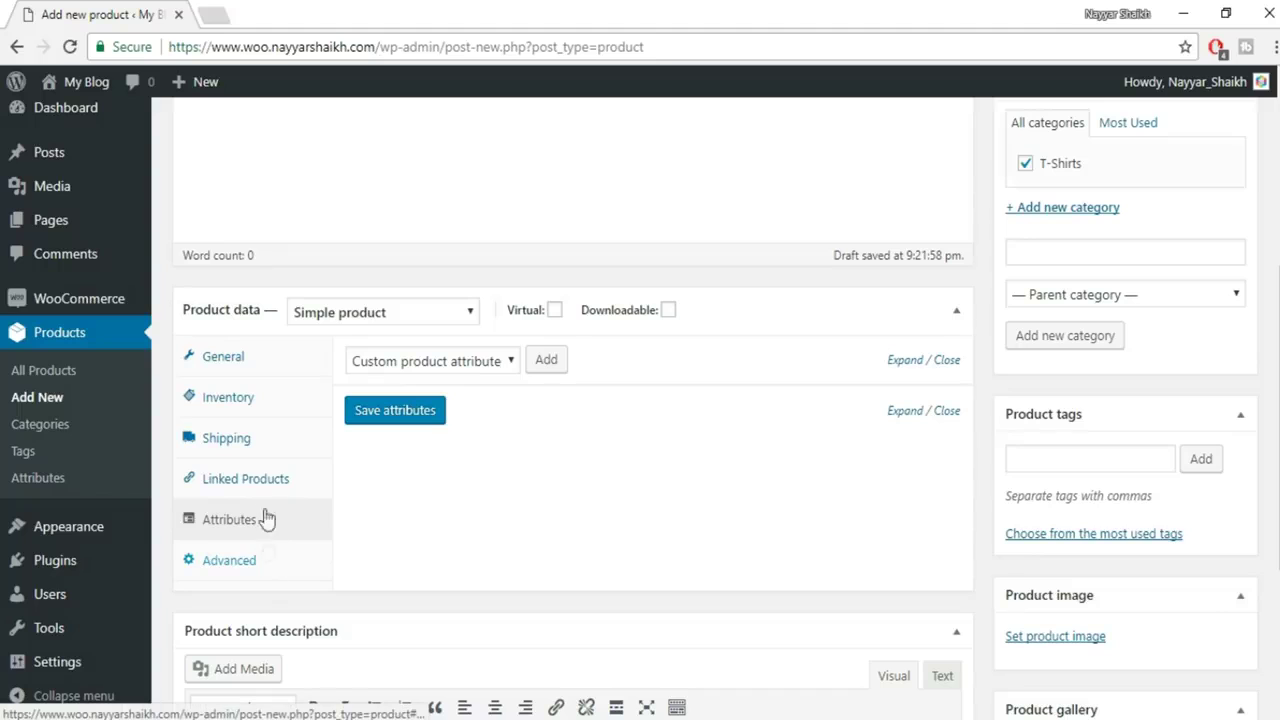
# Return to the General settings to check the 600 price and GST tax class
pyautogui.click(242, 358)
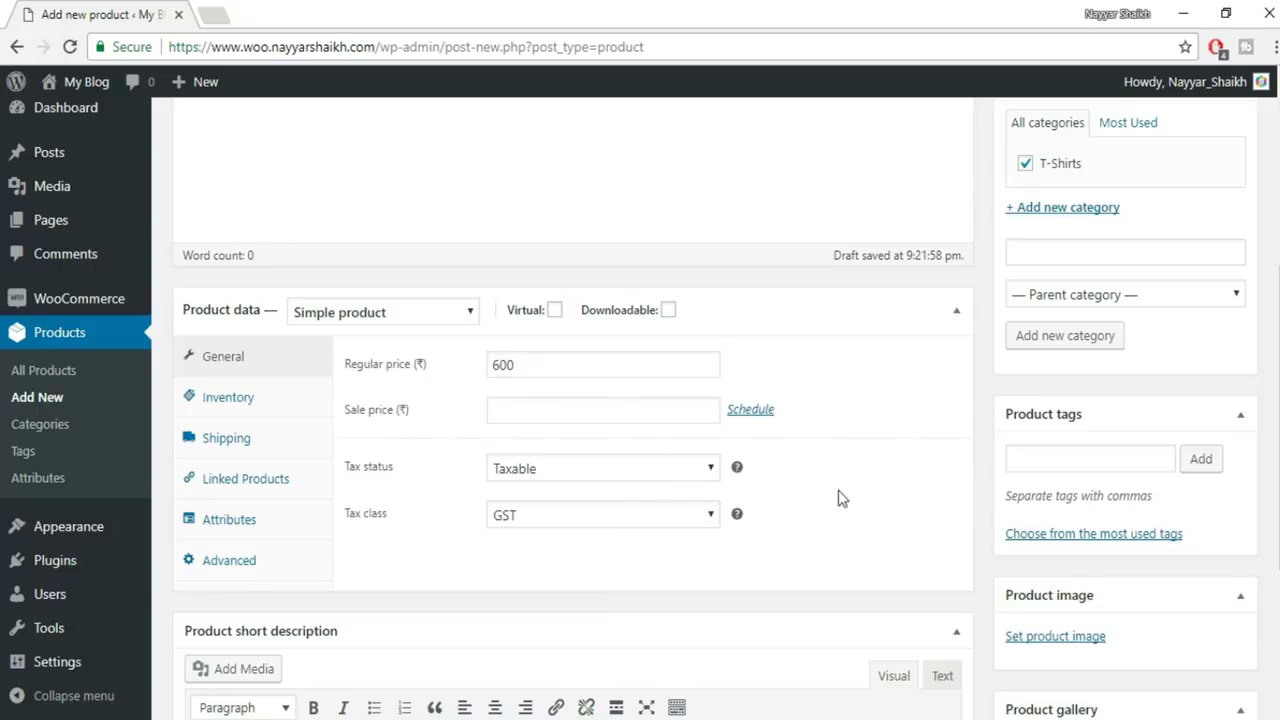
pyautogui.scroll(-2, 815, 550)
pyautogui.scroll(1, 590, 383)
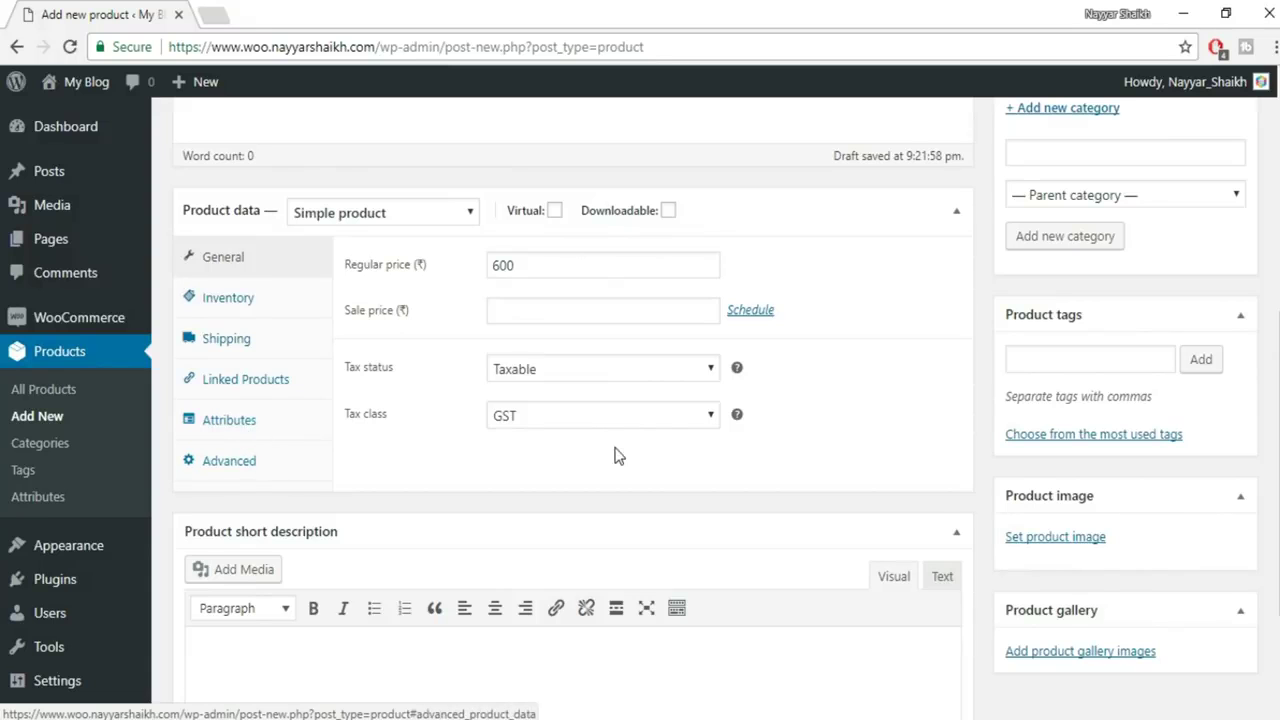
pyautogui.scroll(-1, 631, 569)
pyautogui.scroll(-1, 631, 569)
pyautogui.scroll(4, 540, 545)
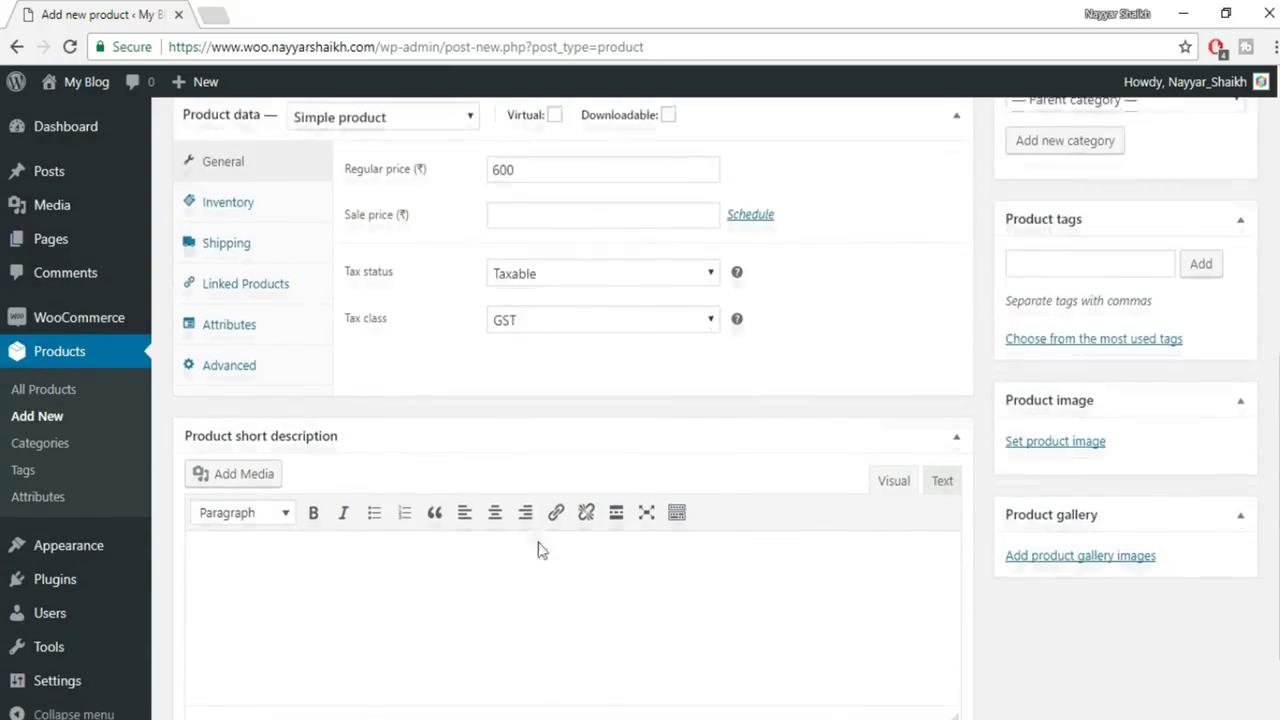
pyautogui.scroll(3, 538, 545)
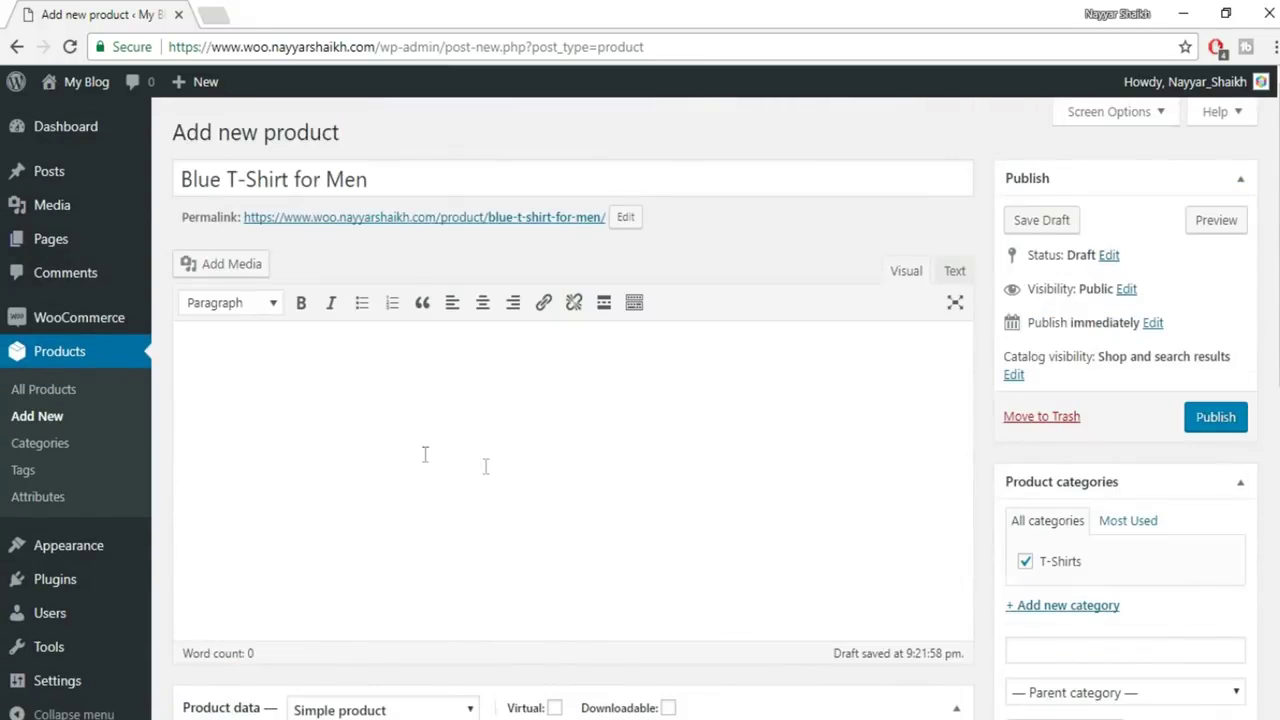
pyautogui.click(222, 12)
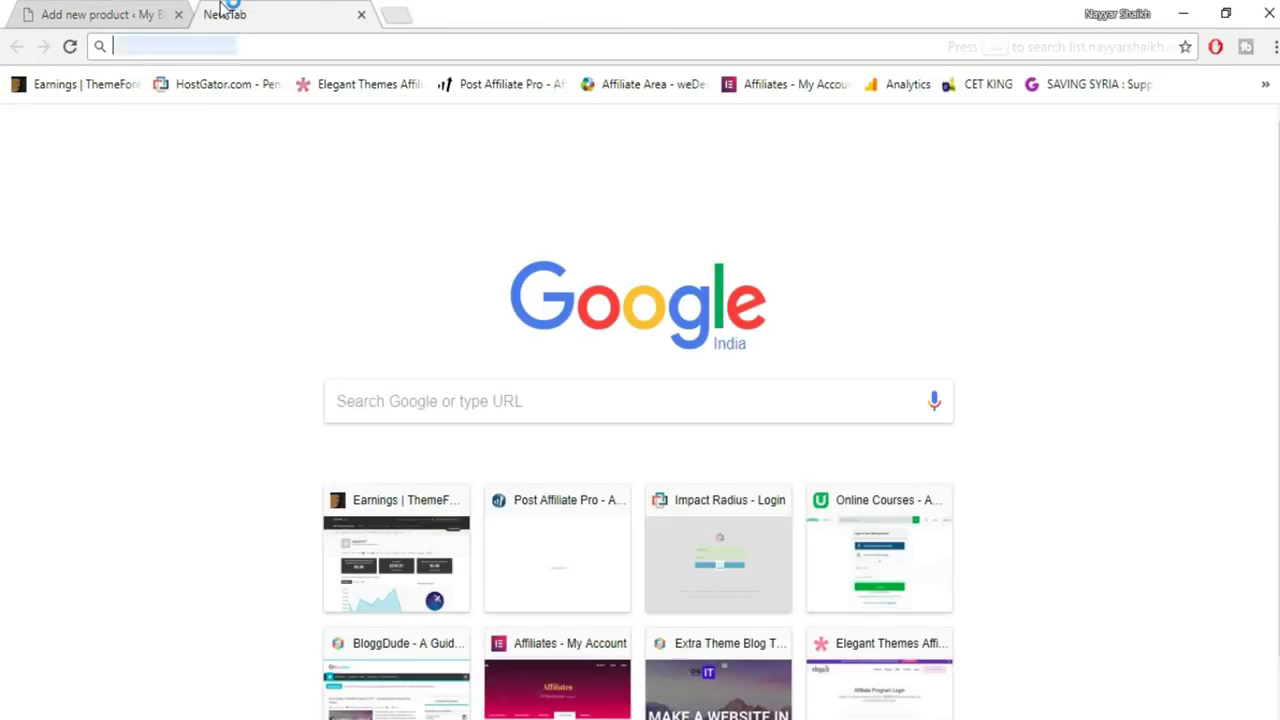
# Search for 'lorem ipsum' and generate five paragraphs on lipsum.com
pyautogui.write('lorem ipsum')
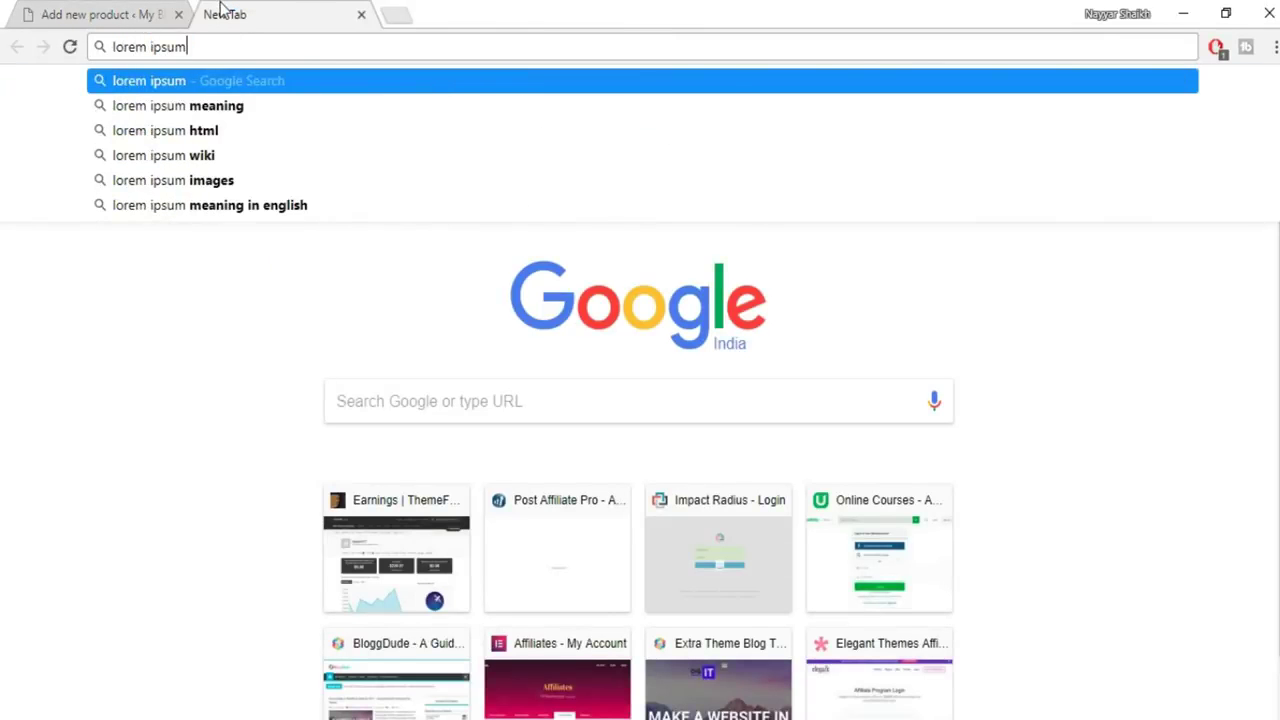
pyautogui.press('Return')
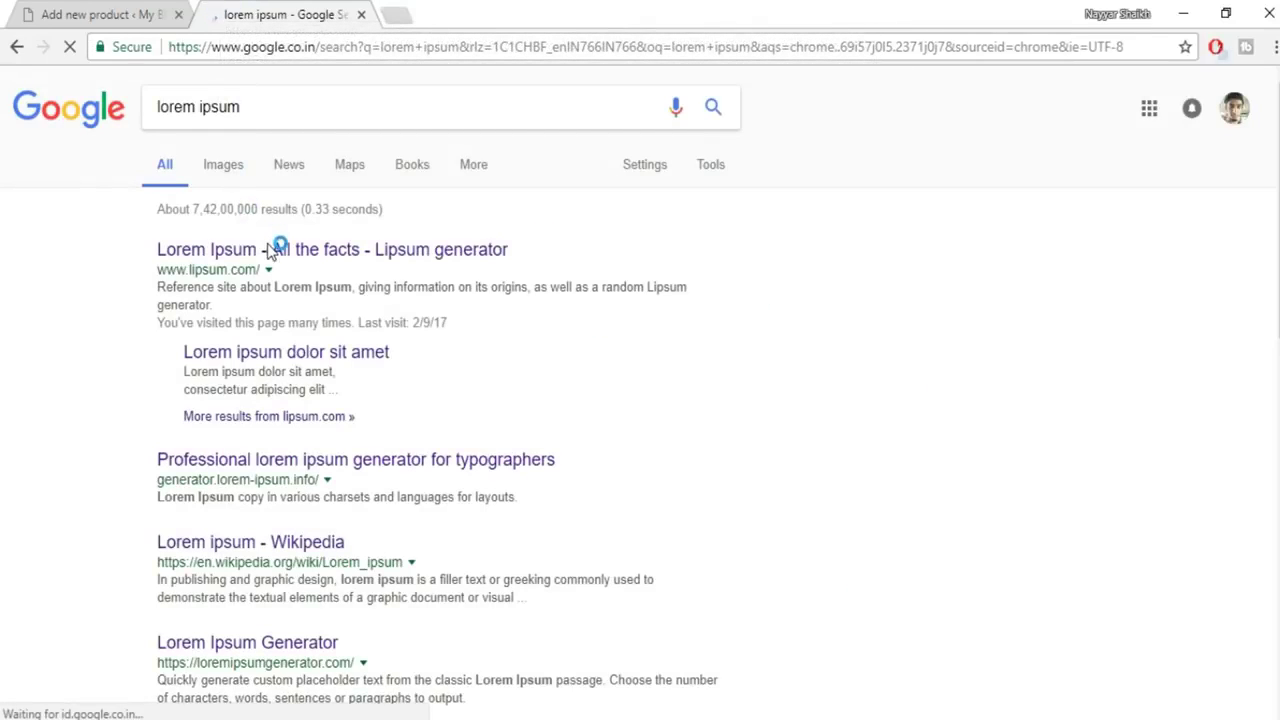
pyautogui.click(268, 252)
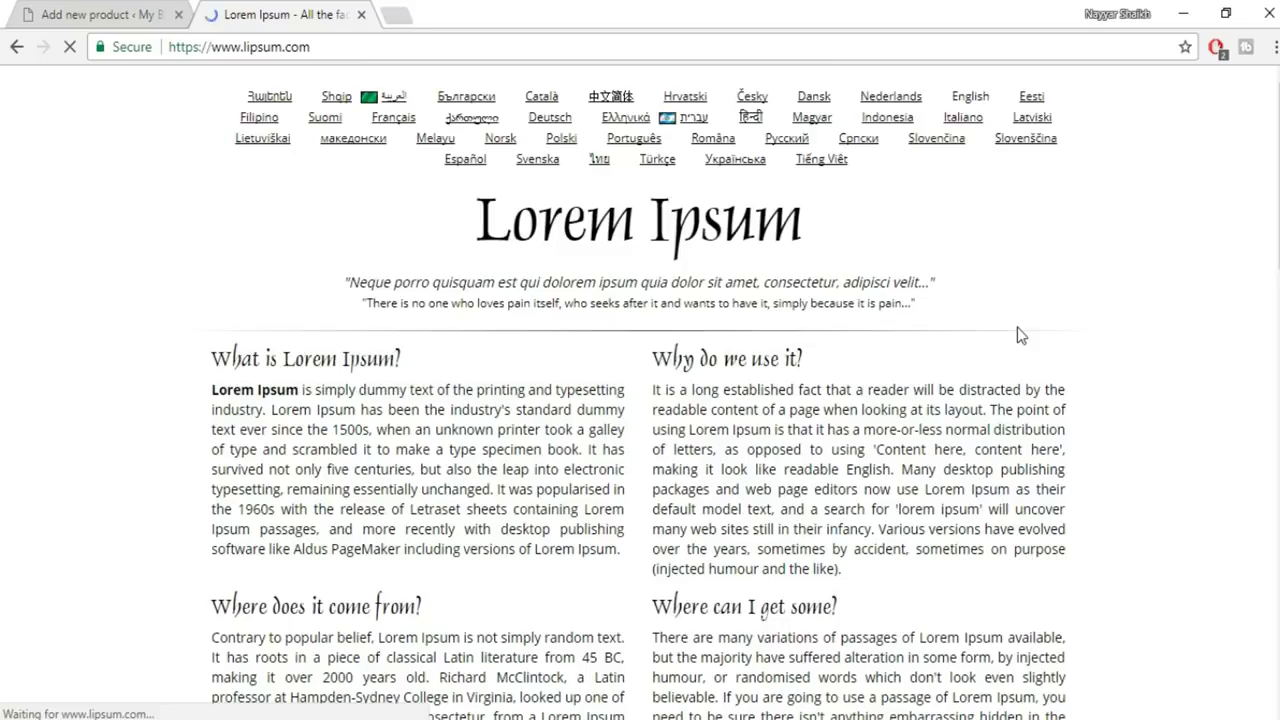
pyautogui.scroll(-5, 1017, 327)
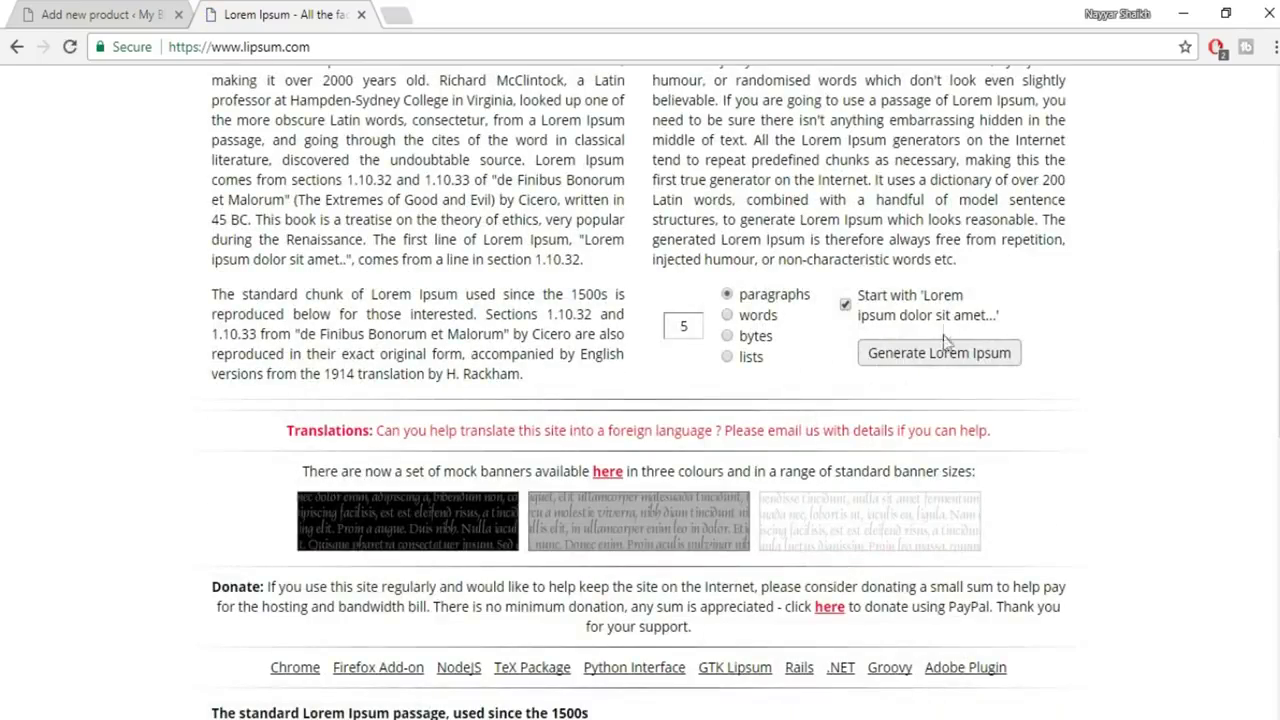
pyautogui.click(937, 352)
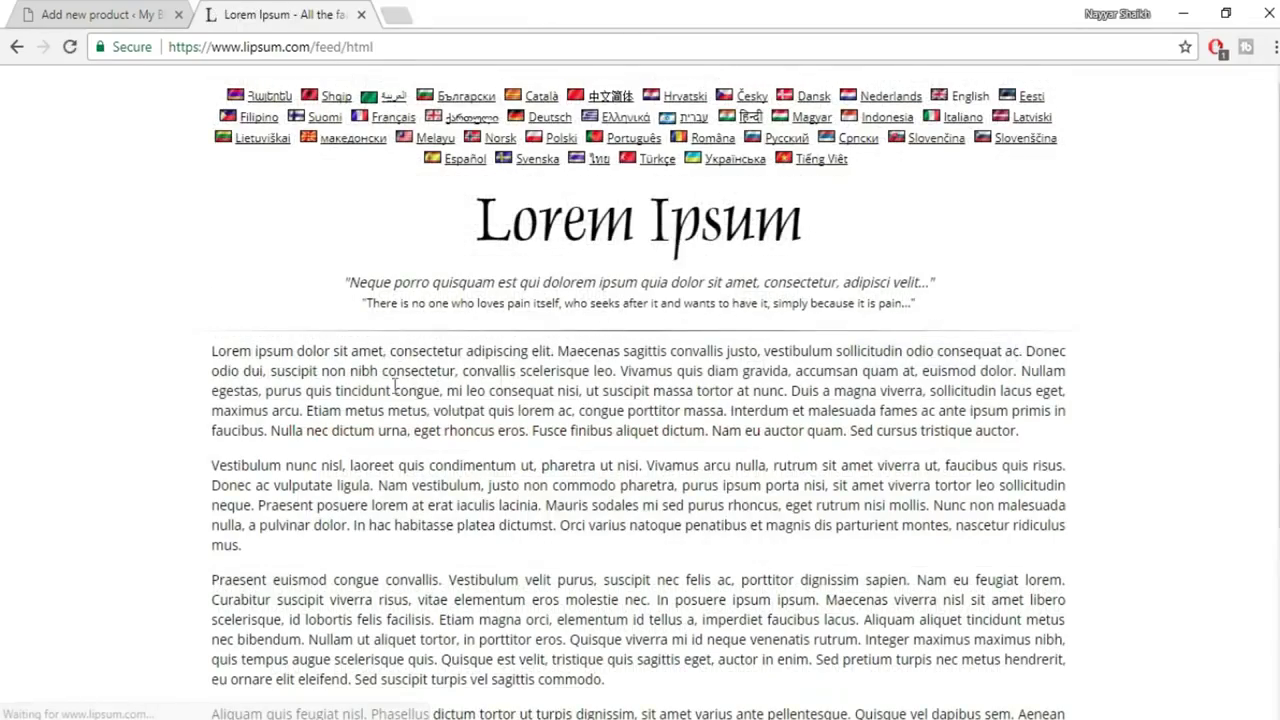
# Select the passage starting at 'eget rutrum' to copy it
pyautogui.scroll(-1, 594, 397)
pyautogui.moveTo(789, 409); pyautogui.dragTo(572, 545)
pyautogui.hotkey('ctrl', 'c')
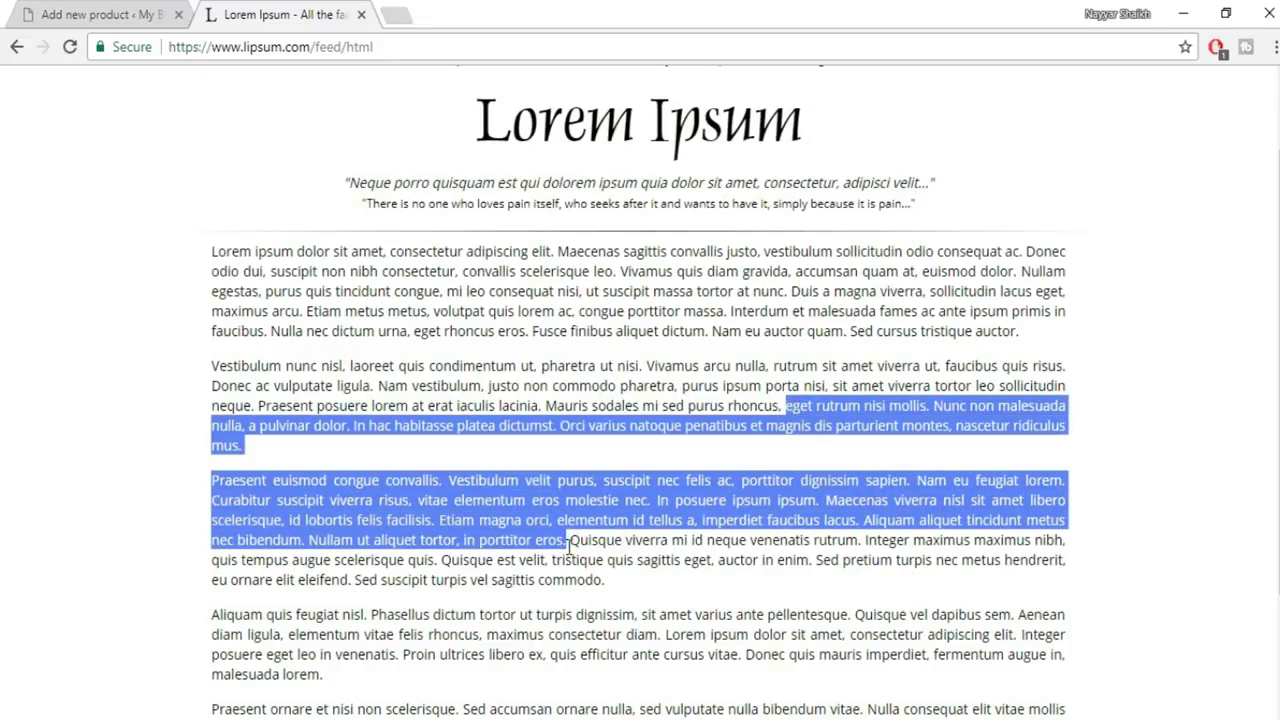
pyautogui.click(120, 12)
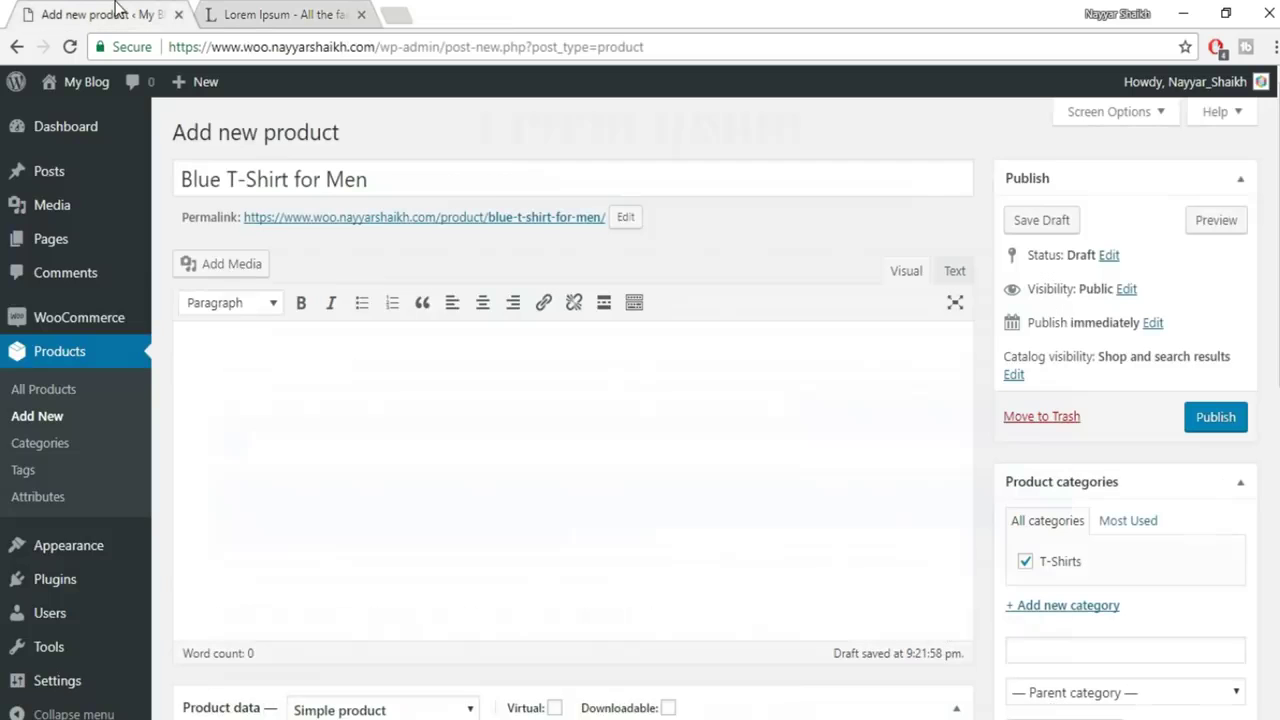
# Paste the copied Lorem Ipsum paragraphs into the product description
pyautogui.scroll(-7, 355, 367)
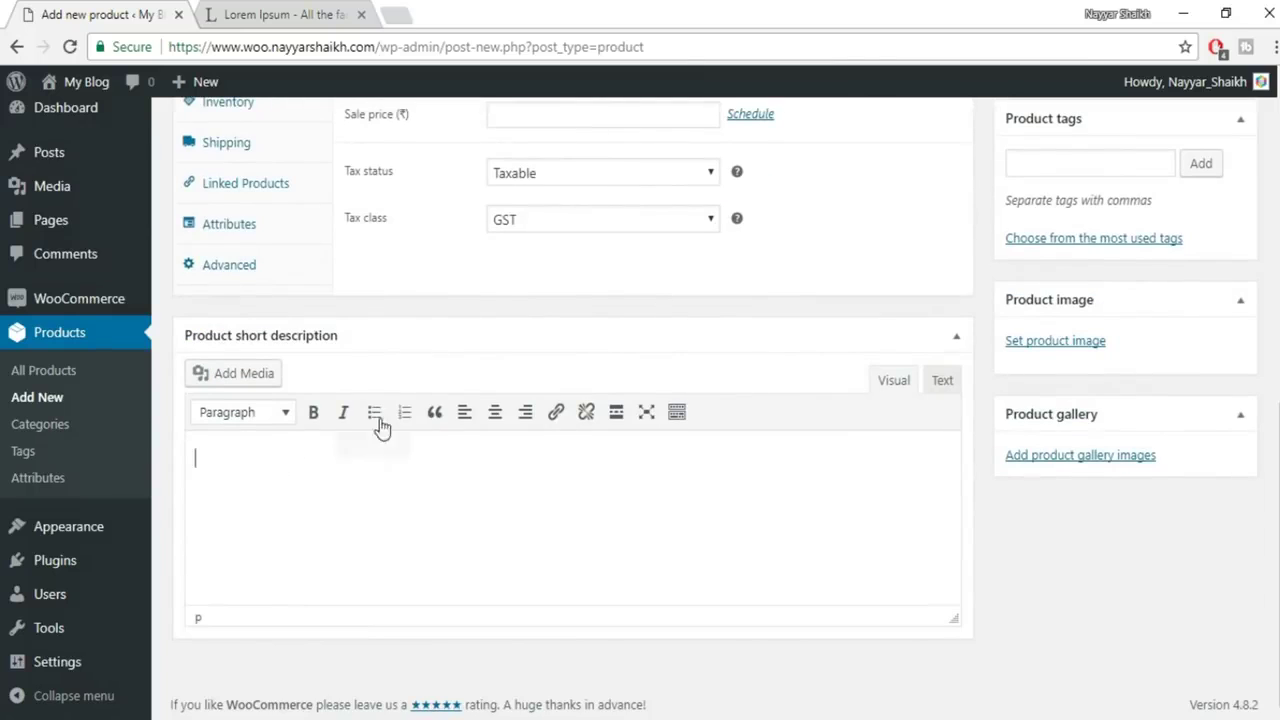
pyautogui.scroll(7, 393, 530)
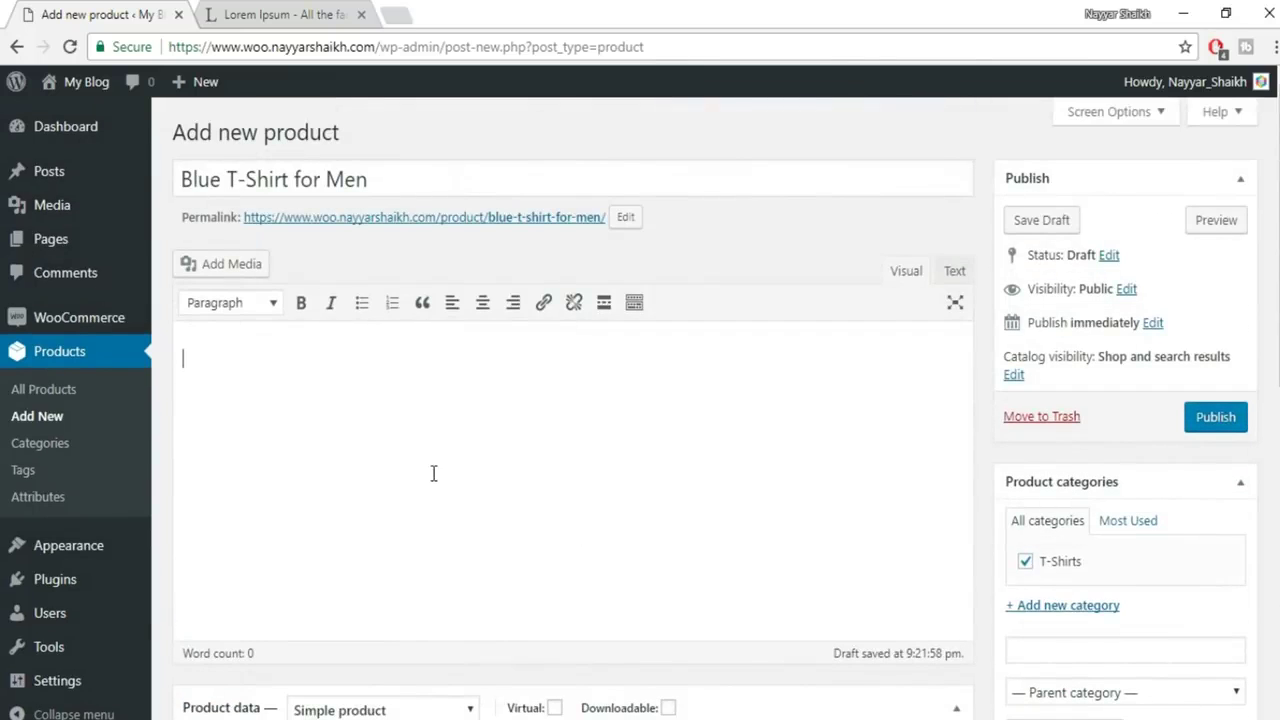
pyautogui.hotkey('ctrl', 'v')
# Copy the first description paragraph into the product short description
pyautogui.moveTo(718, 390); pyautogui.dragTo(176, 342)
pyautogui.hotkey('ctrl', 'c')
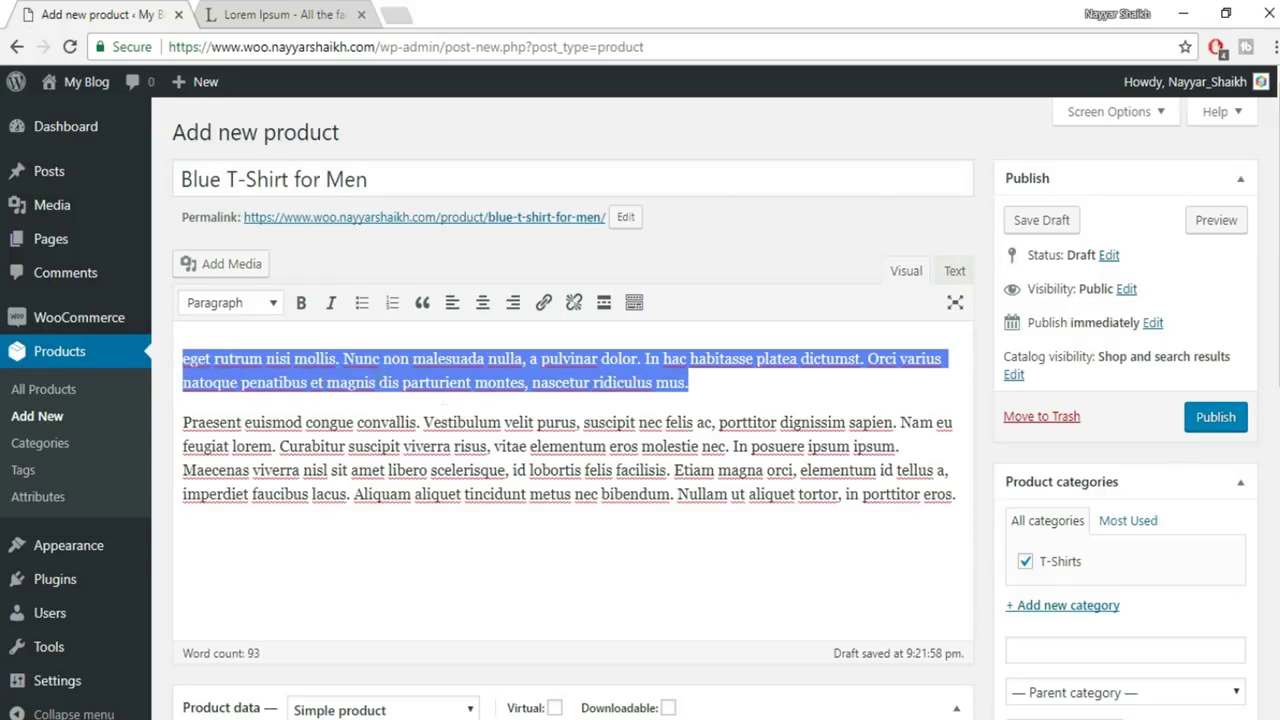
pyautogui.scroll(-7, 448, 400)
pyautogui.click(402, 494)
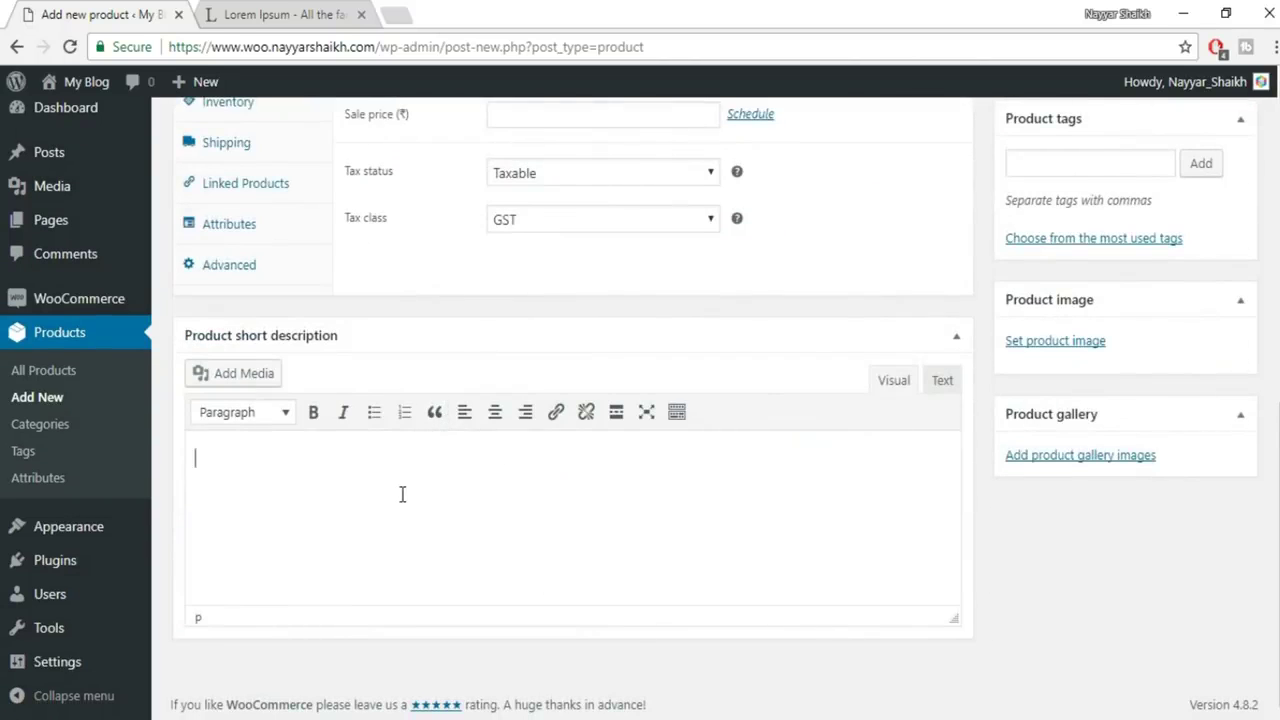
pyautogui.hotkey('ctrl', 'v')
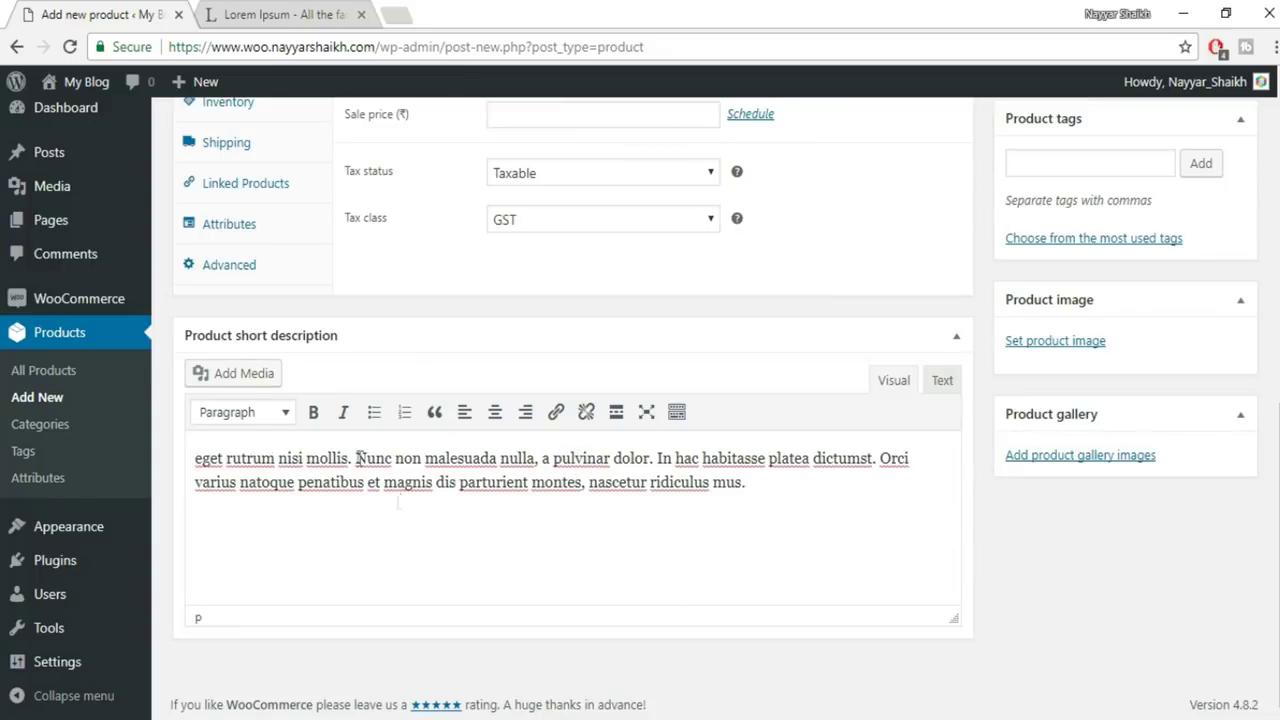
pyautogui.scroll(3, 617, 534)
pyautogui.scroll(-3, 617, 534)
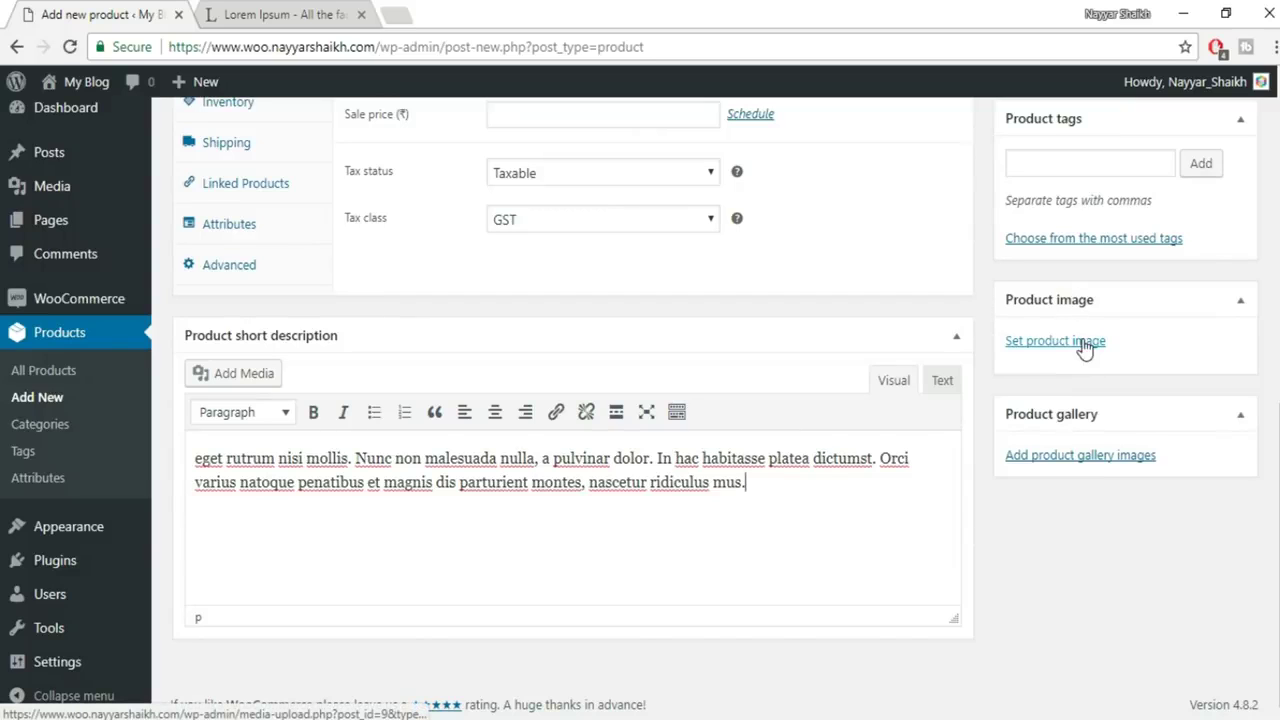
# Upload 1.jpeg and set it as the main product image
pyautogui.click(1066, 345)
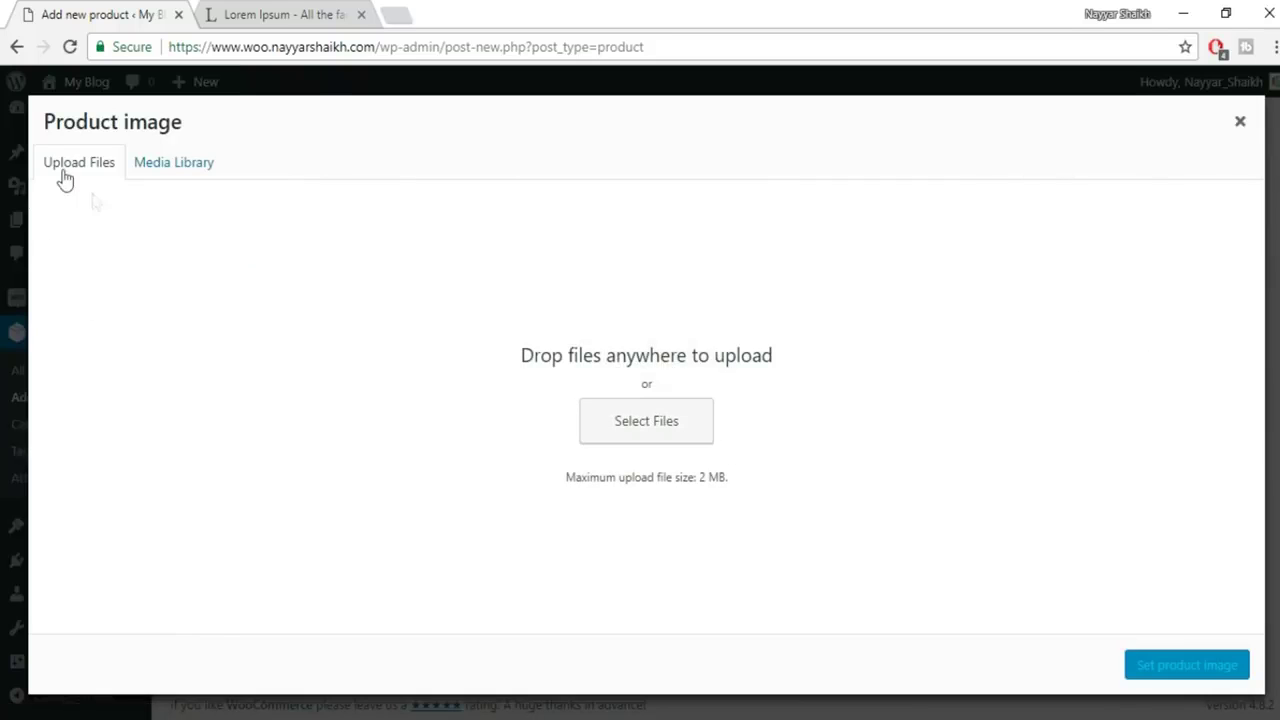
pyautogui.click(616, 431)
pyautogui.click(240, 180)
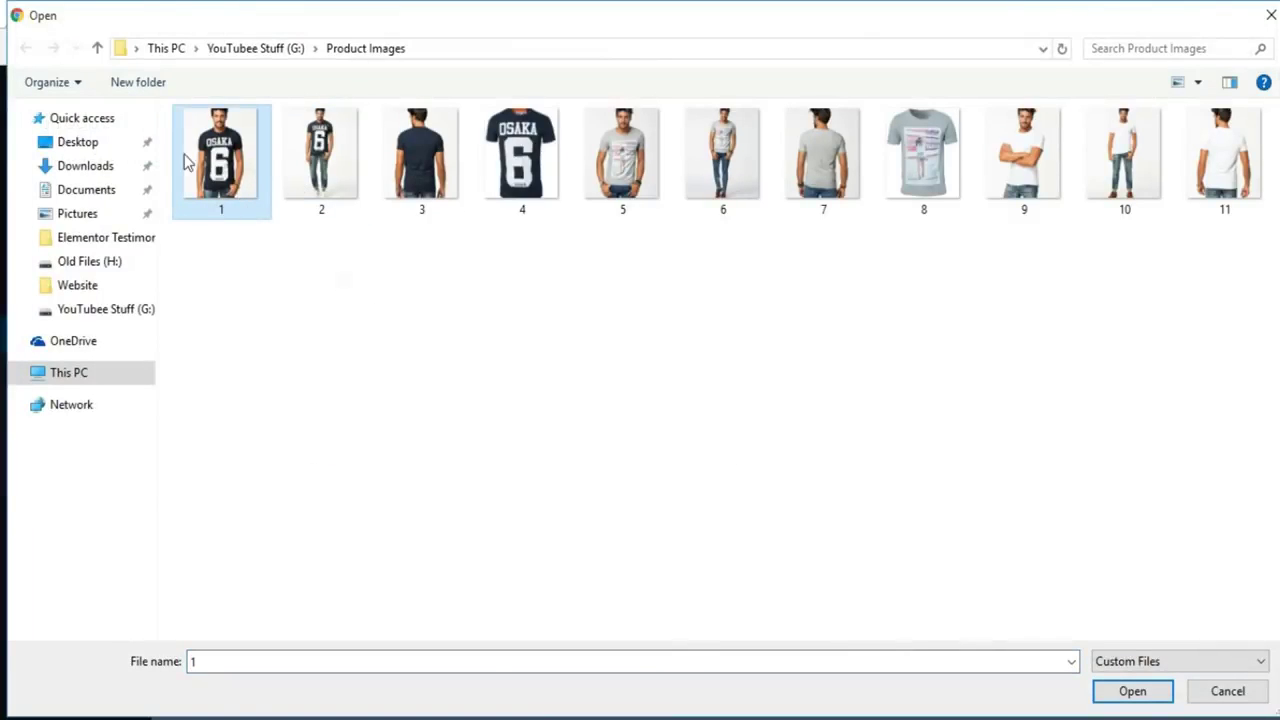
pyautogui.click(1133, 692)
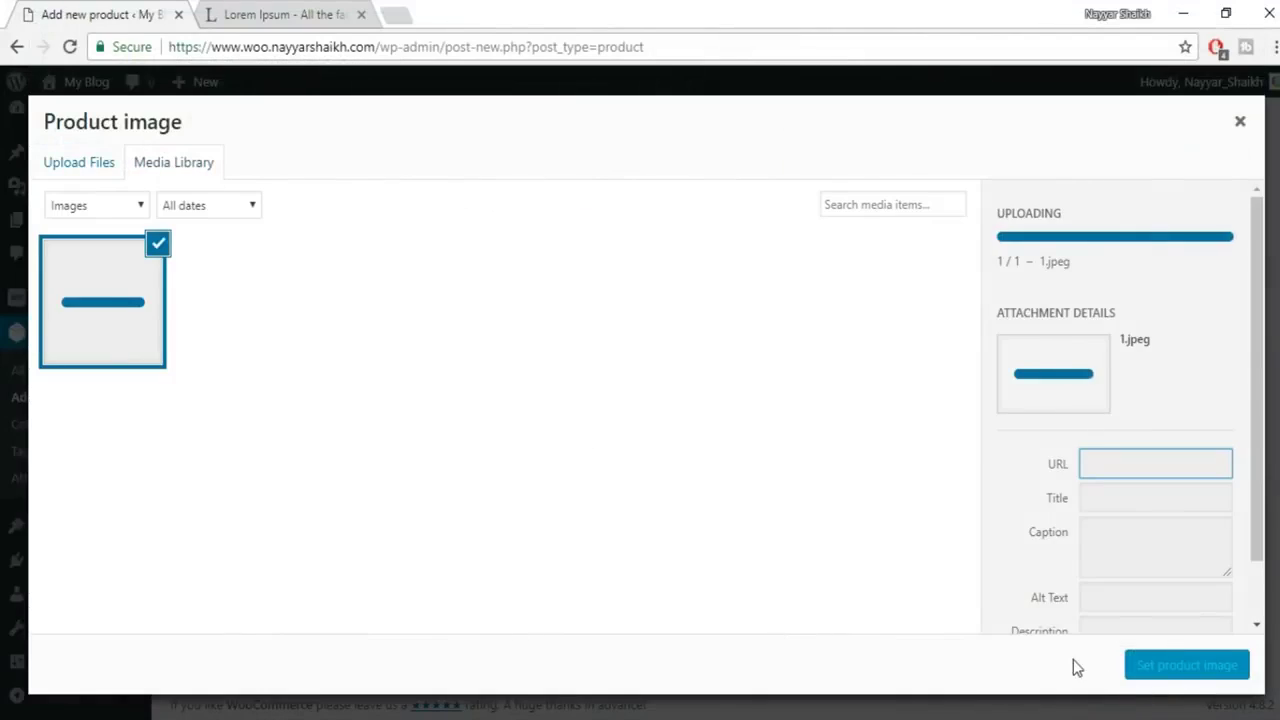
pyautogui.click(1187, 672)
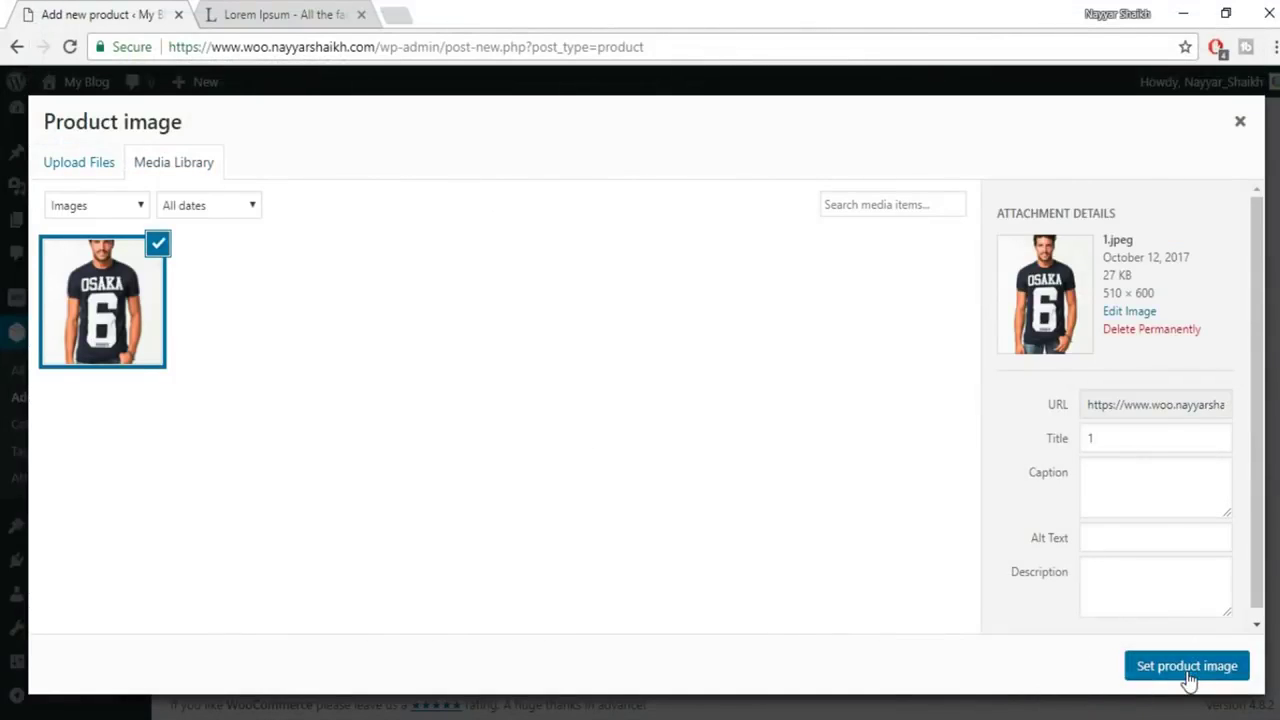
pyautogui.scroll(-1, 1177, 636)
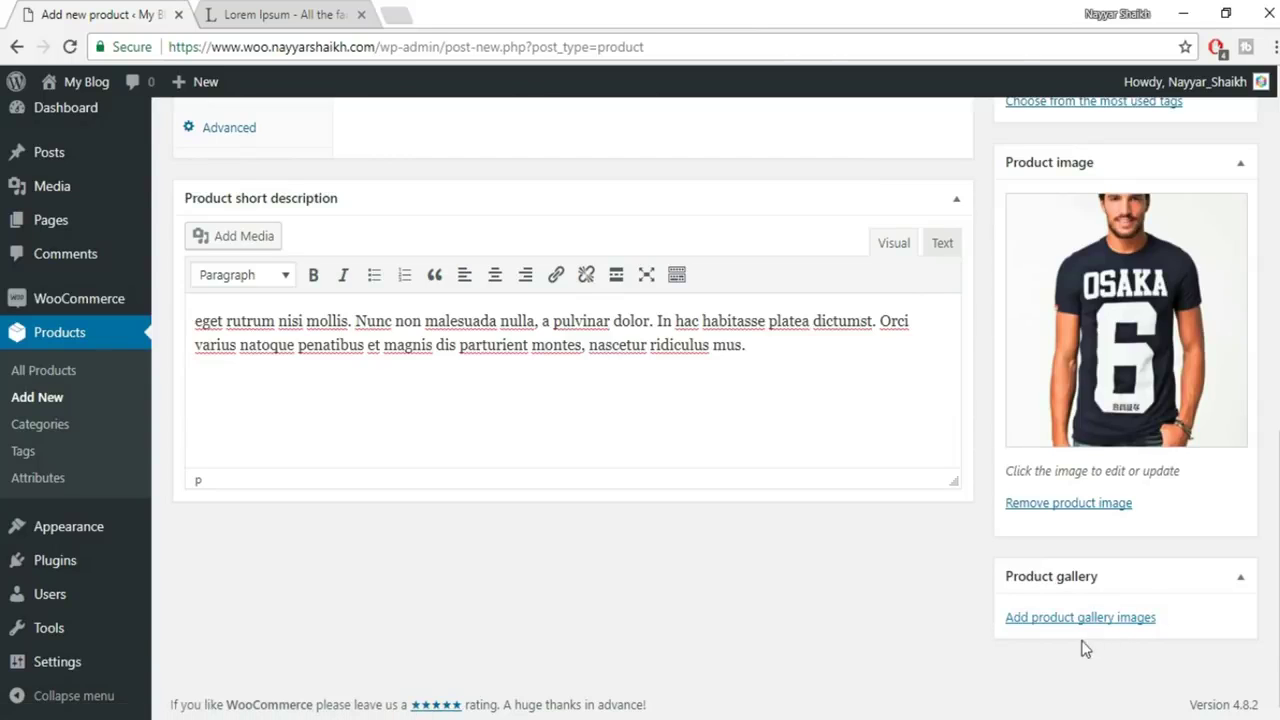
# Upload images 2, 3 and 4 and add them to the product gallery
pyautogui.click(1074, 620)
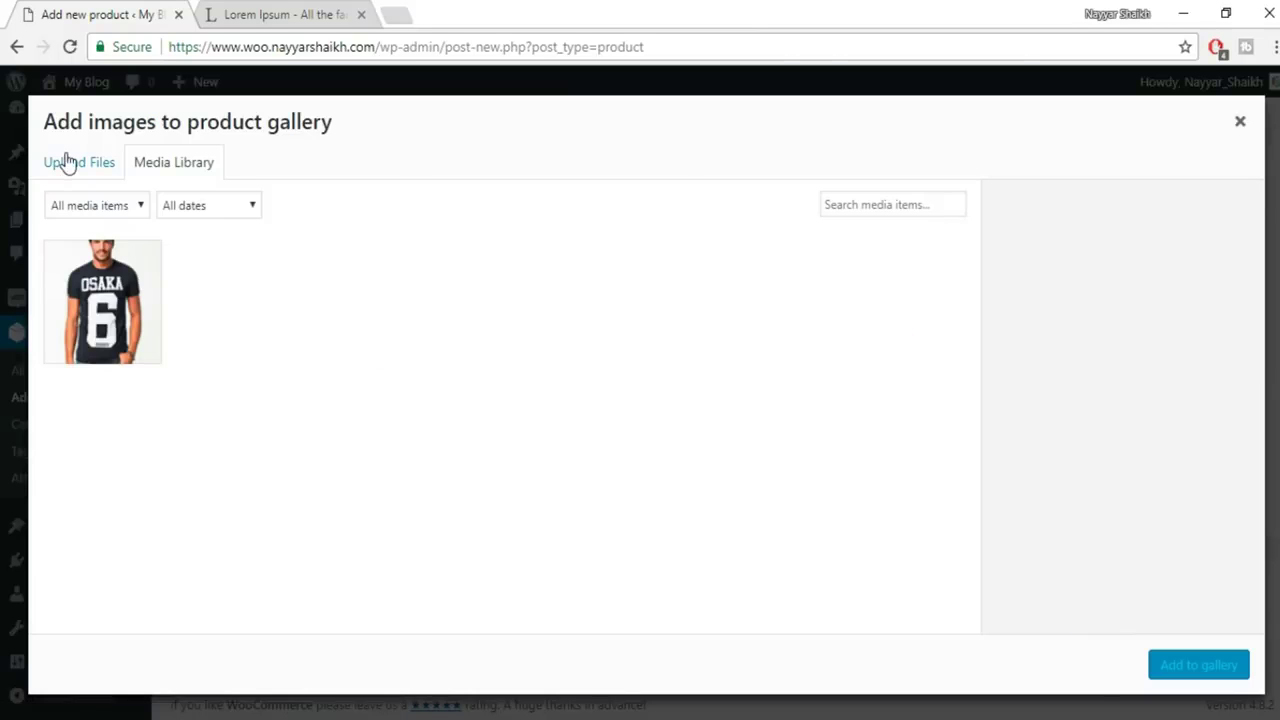
pyautogui.click(66, 162)
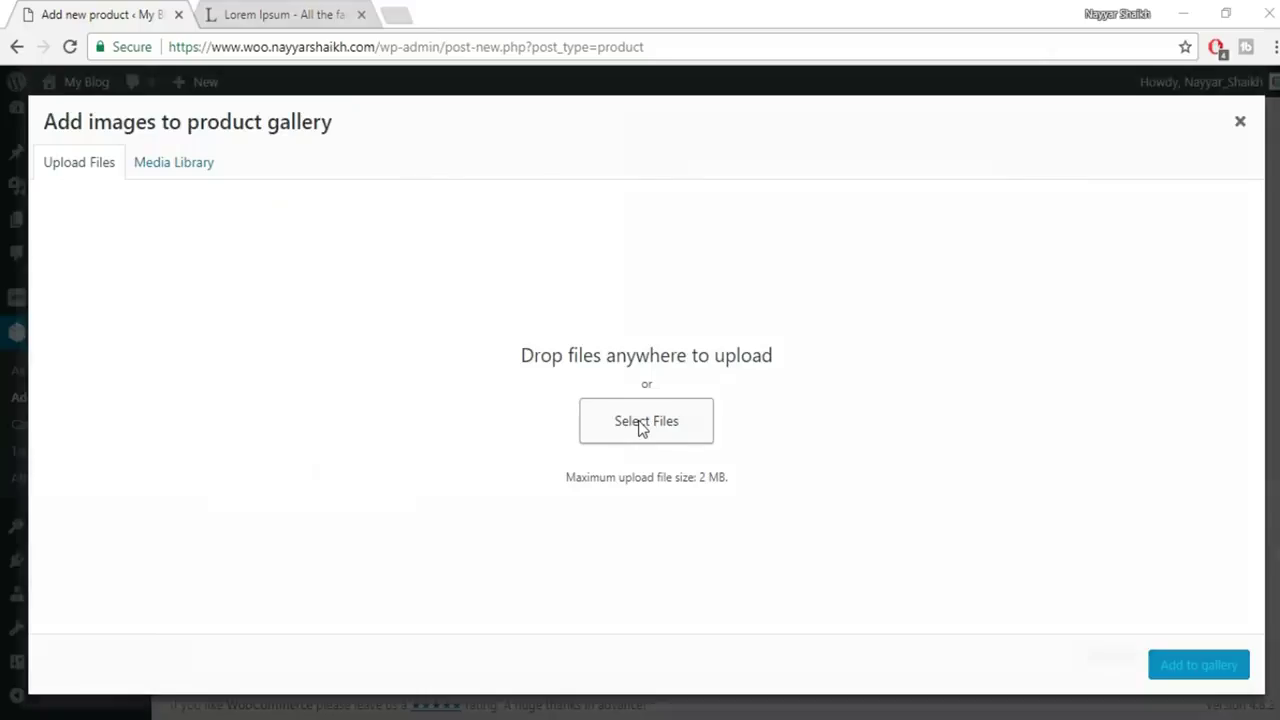
pyautogui.click(642, 425)
pyautogui.click(345, 190)
pyautogui.keyDown('ctrl'); pyautogui.click(420, 185); pyautogui.keyUp('ctrl')
pyautogui.keyDown('ctrl'); pyautogui.click(495, 190); pyautogui.keyUp('ctrl')
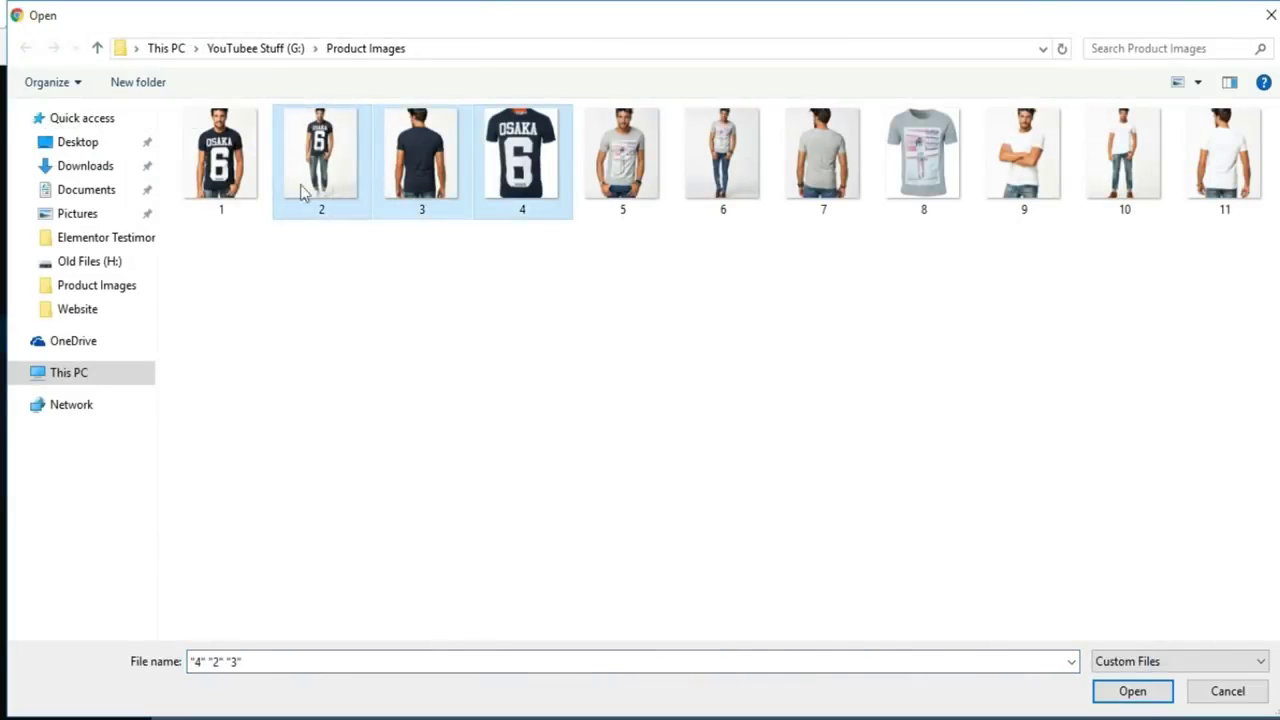
pyautogui.click(1134, 691)
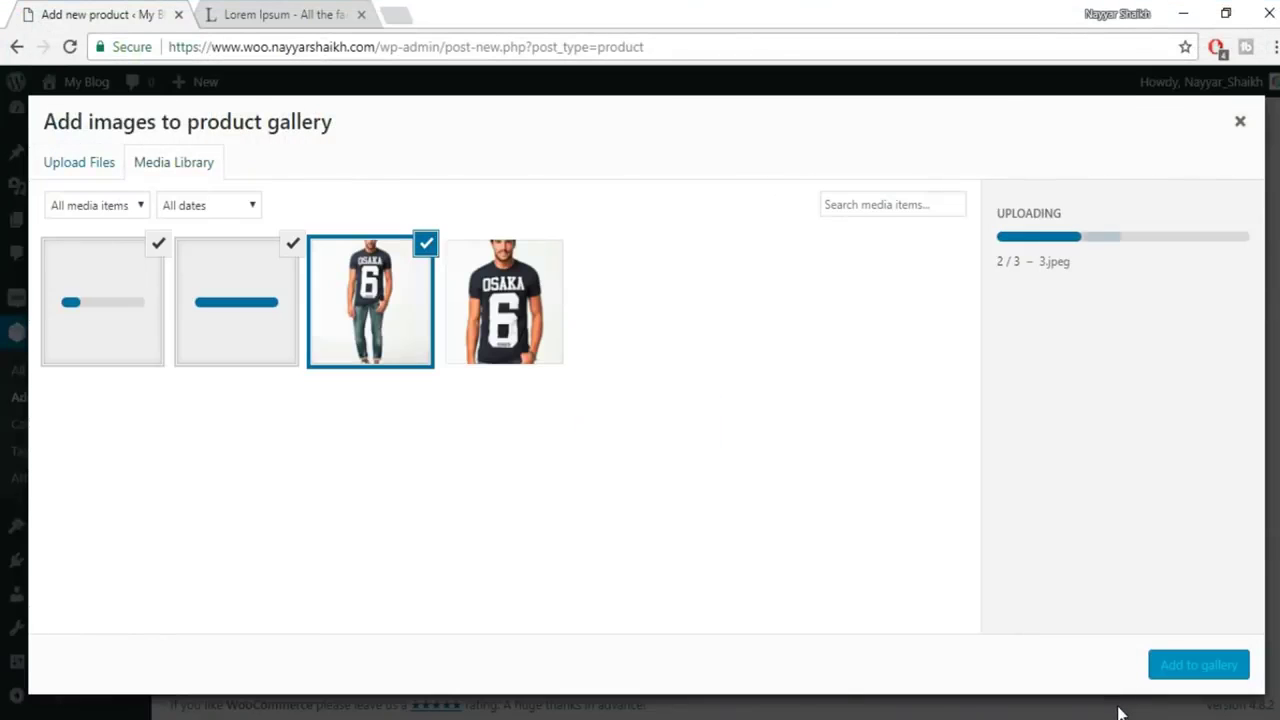
pyautogui.click(1178, 665)
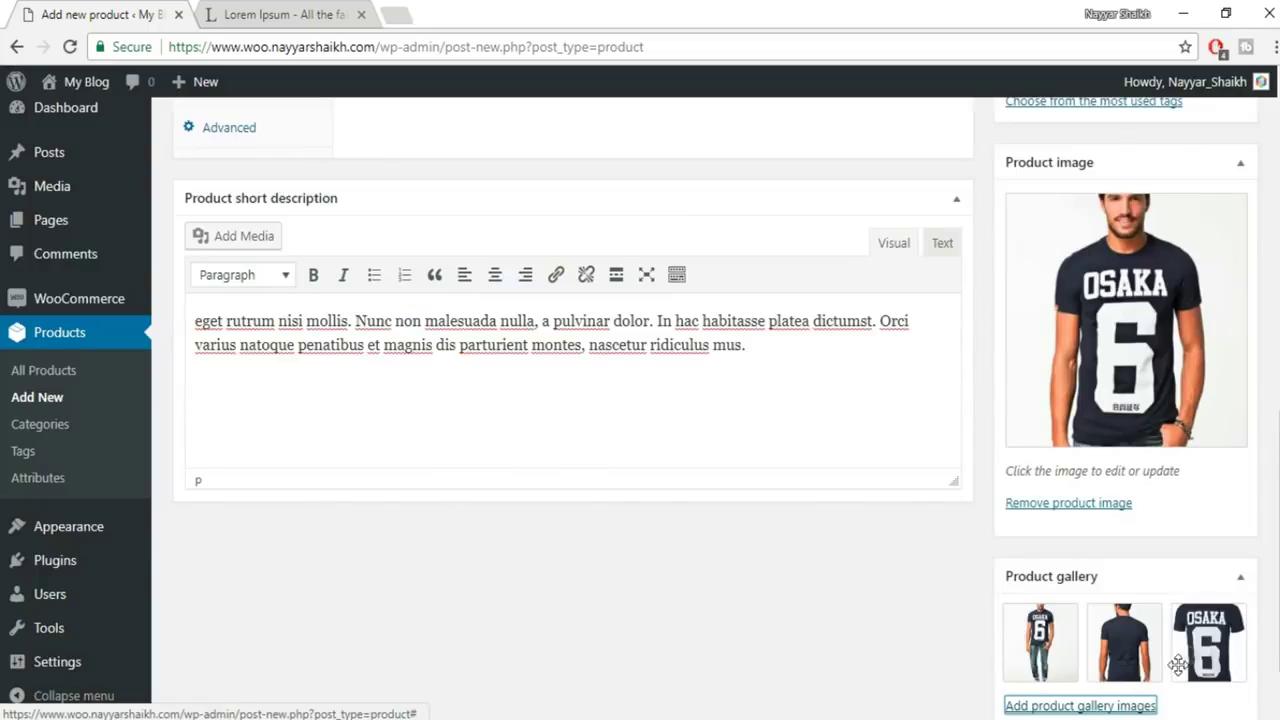
pyautogui.scroll(4, 1170, 640)
# Enter Shirts and Men as tags in the Product tags box
pyautogui.click(1097, 430)
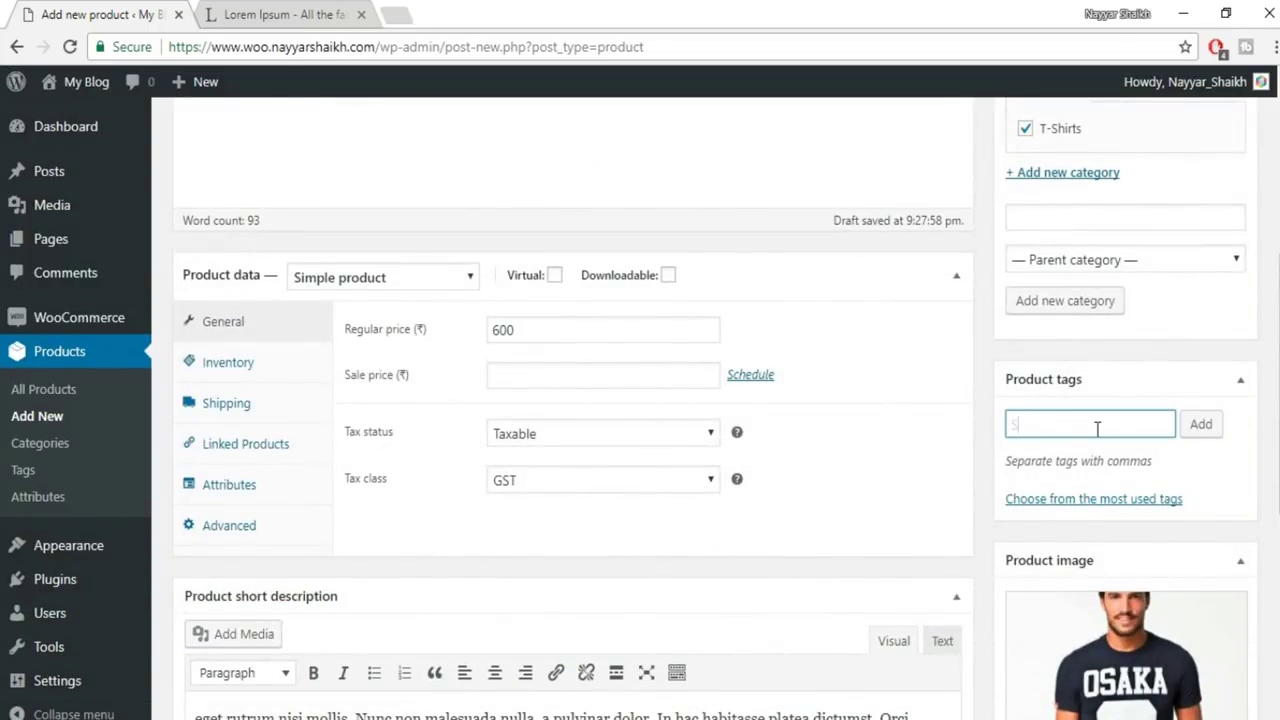
pyautogui.write('Shirts')
pyautogui.press('Return')
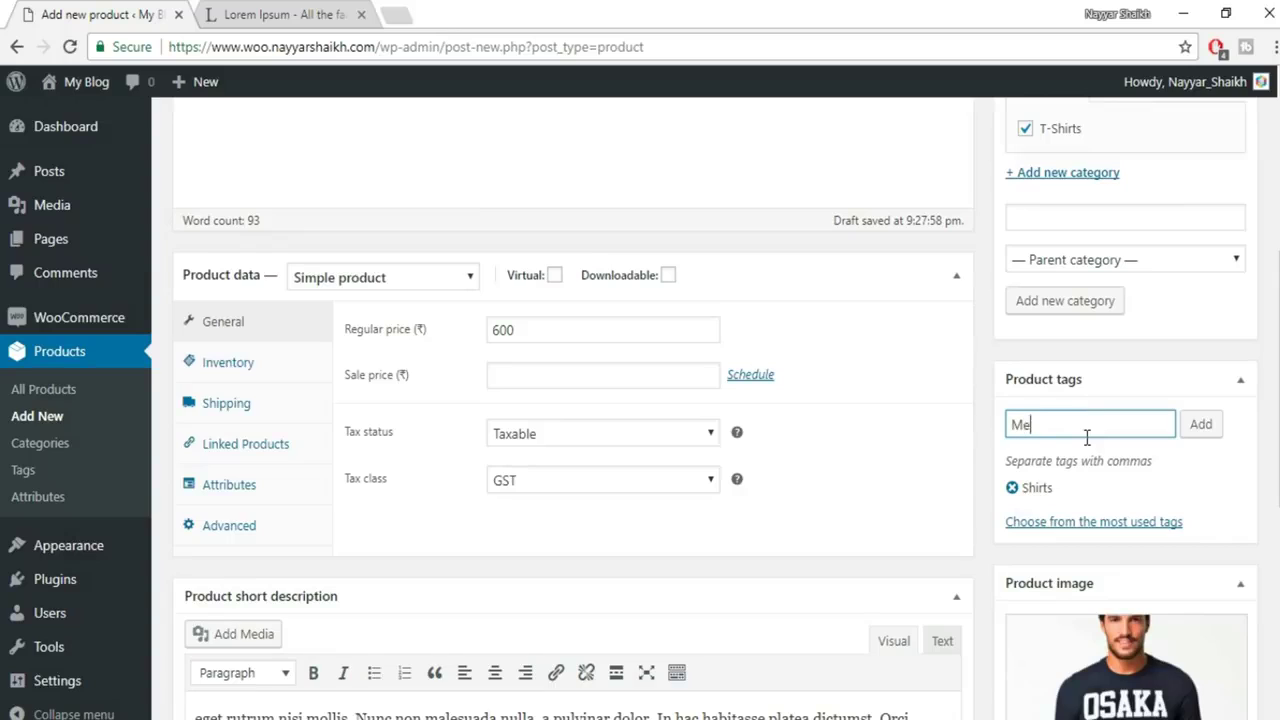
pyautogui.write('Men')
pyautogui.press('Return')
pyautogui.scroll(5, 1183, 451)
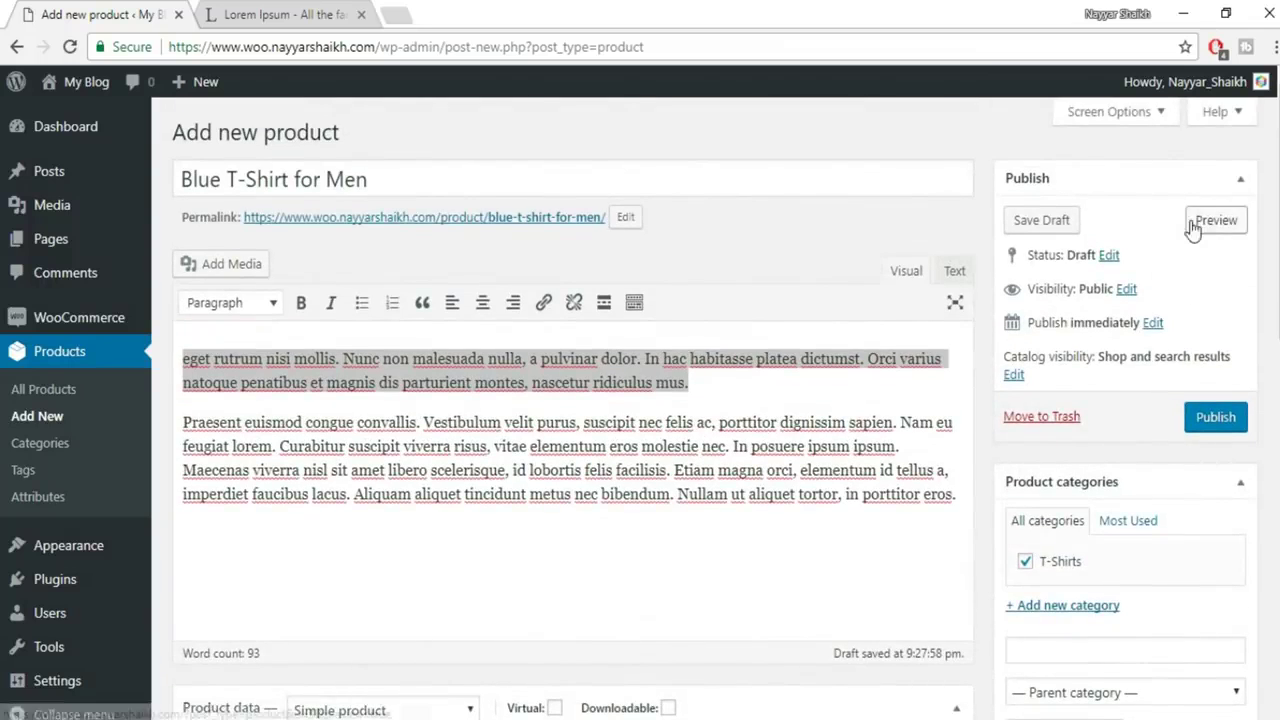
# Preview the product page and review its title, description, stock and product details
pyautogui.click(1229, 219)
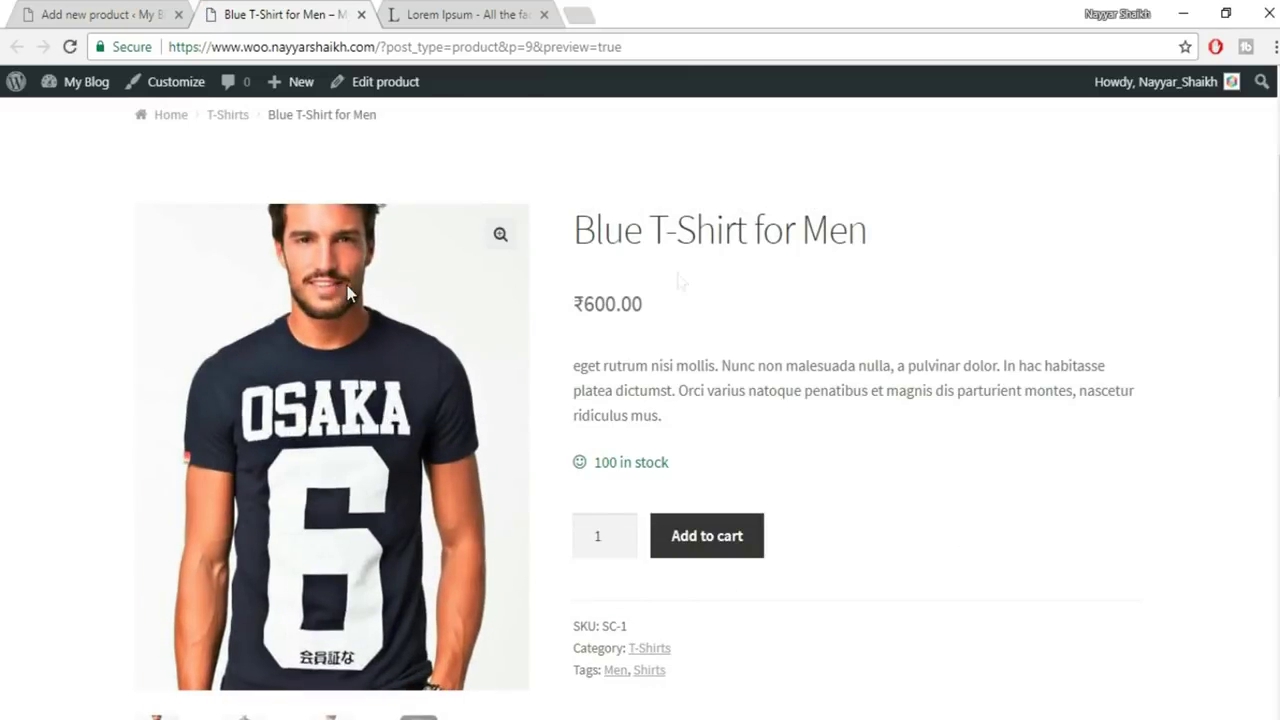
pyautogui.moveTo(585, 230); pyautogui.dragTo(880, 226)
pyautogui.click(925, 275)
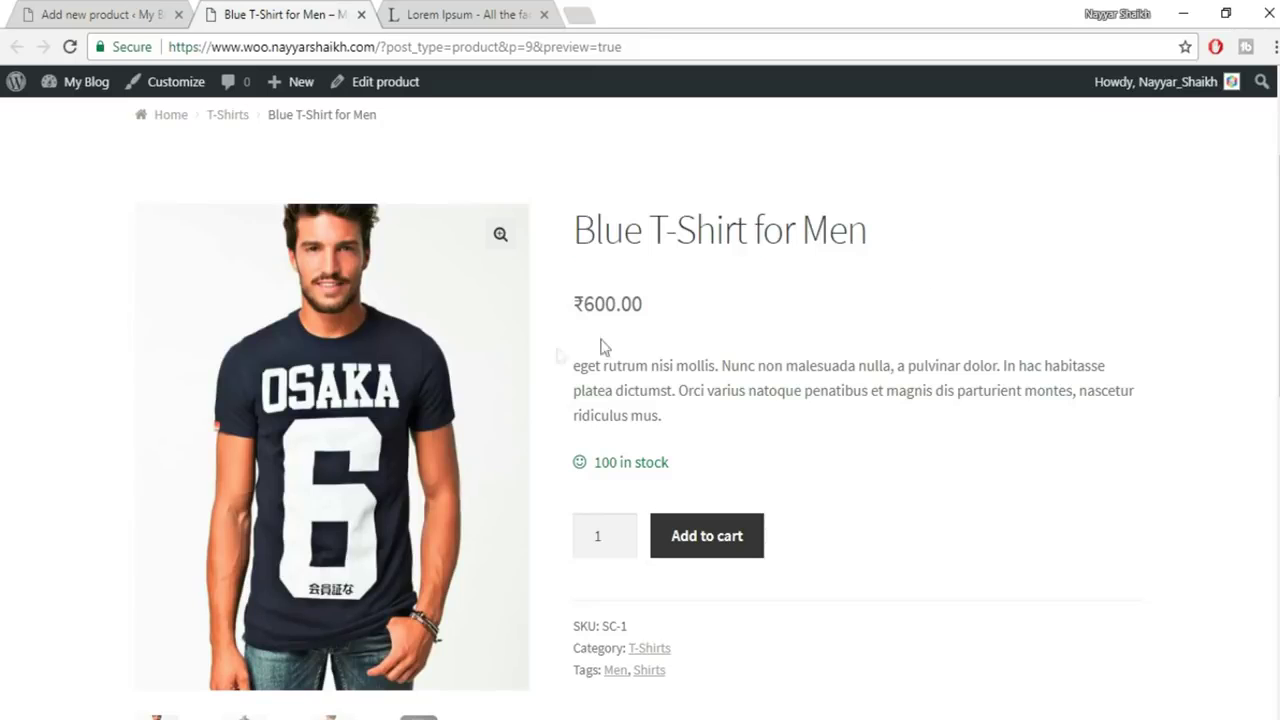
pyautogui.moveTo(577, 303); pyautogui.dragTo(671, 303)
pyautogui.click(671, 303)
pyautogui.scroll(-2, 800, 334)
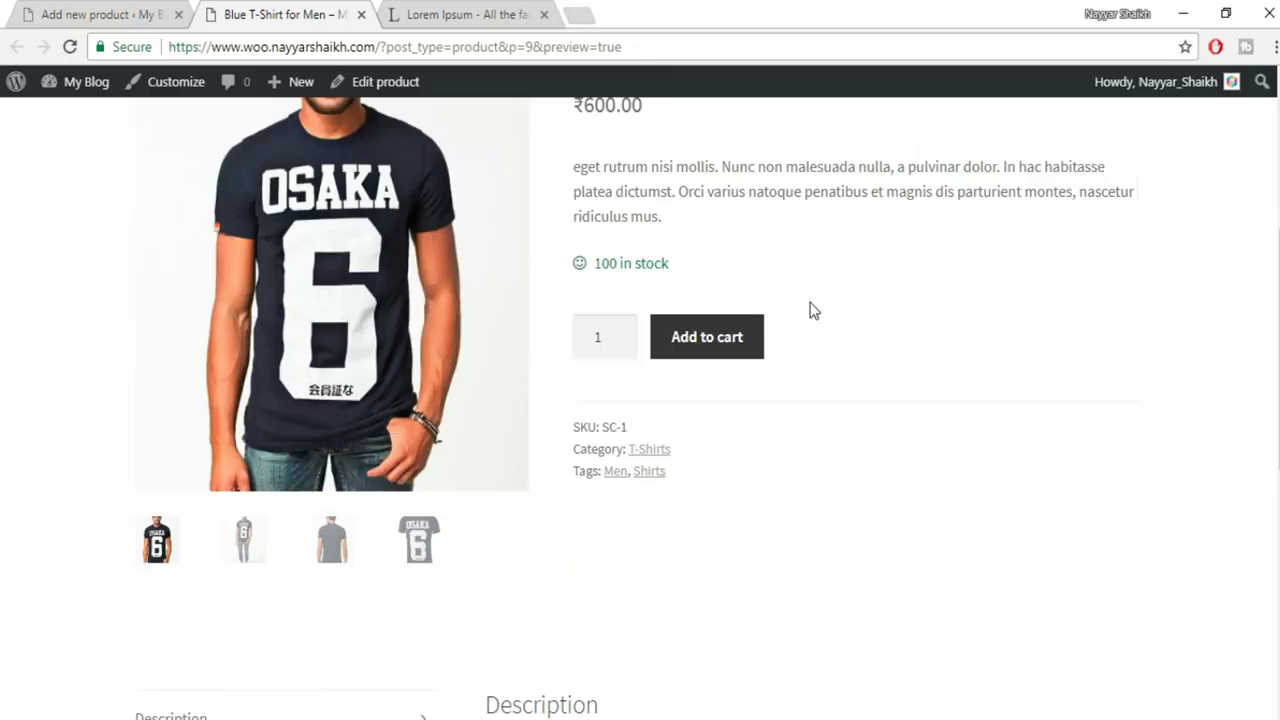
pyautogui.scroll(1, 813, 310)
pyautogui.moveTo(579, 271); pyautogui.dragTo(674, 314)
pyautogui.click(674, 314)
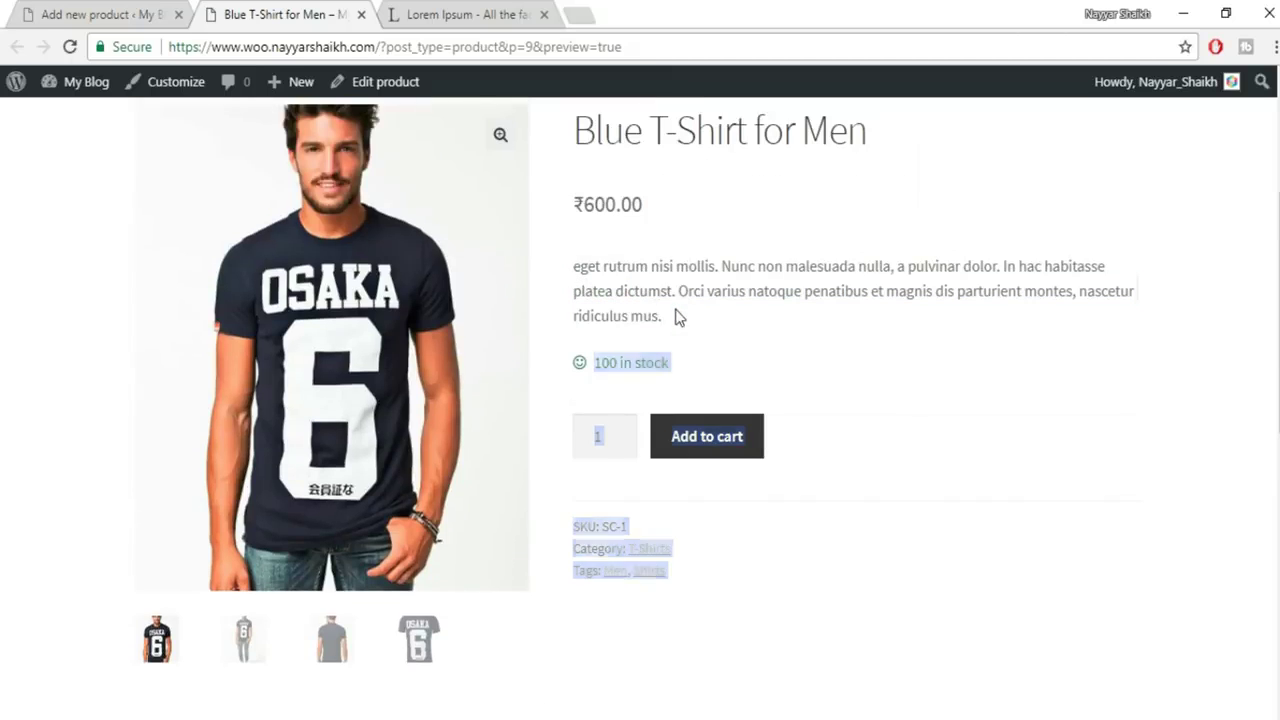
pyautogui.scroll(-1, 702, 462)
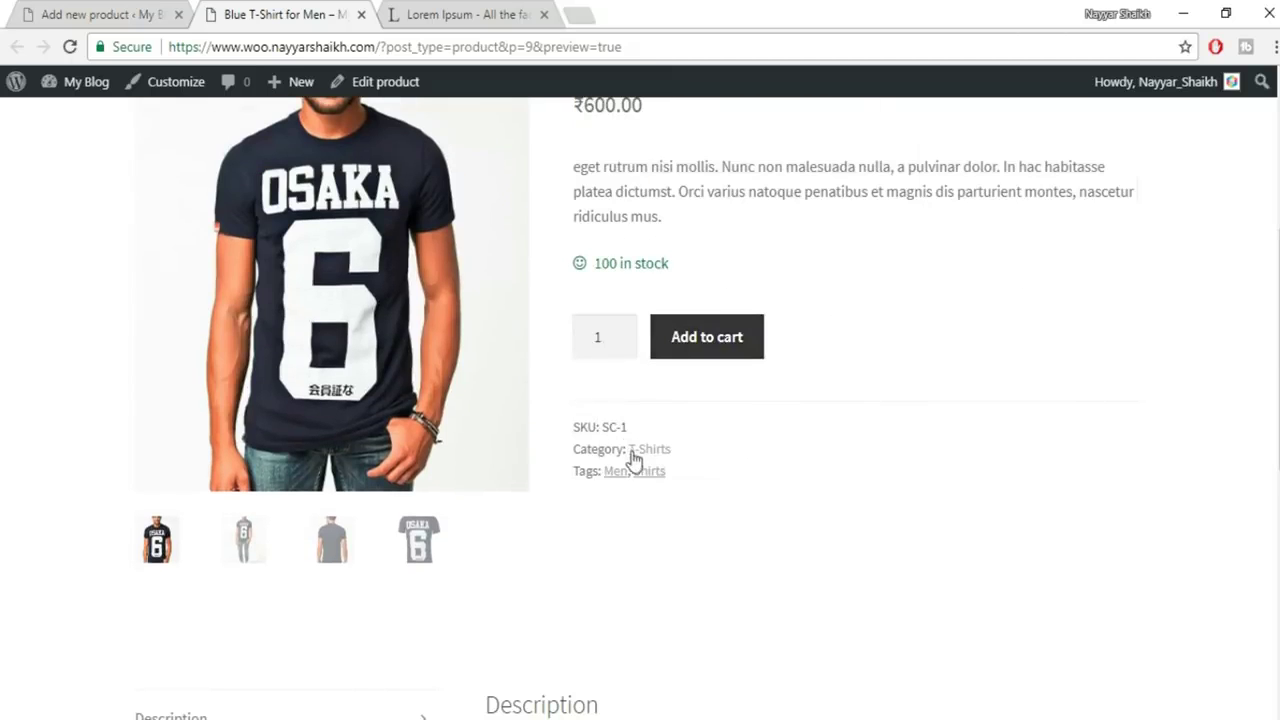
pyautogui.scroll(-5, 849, 440)
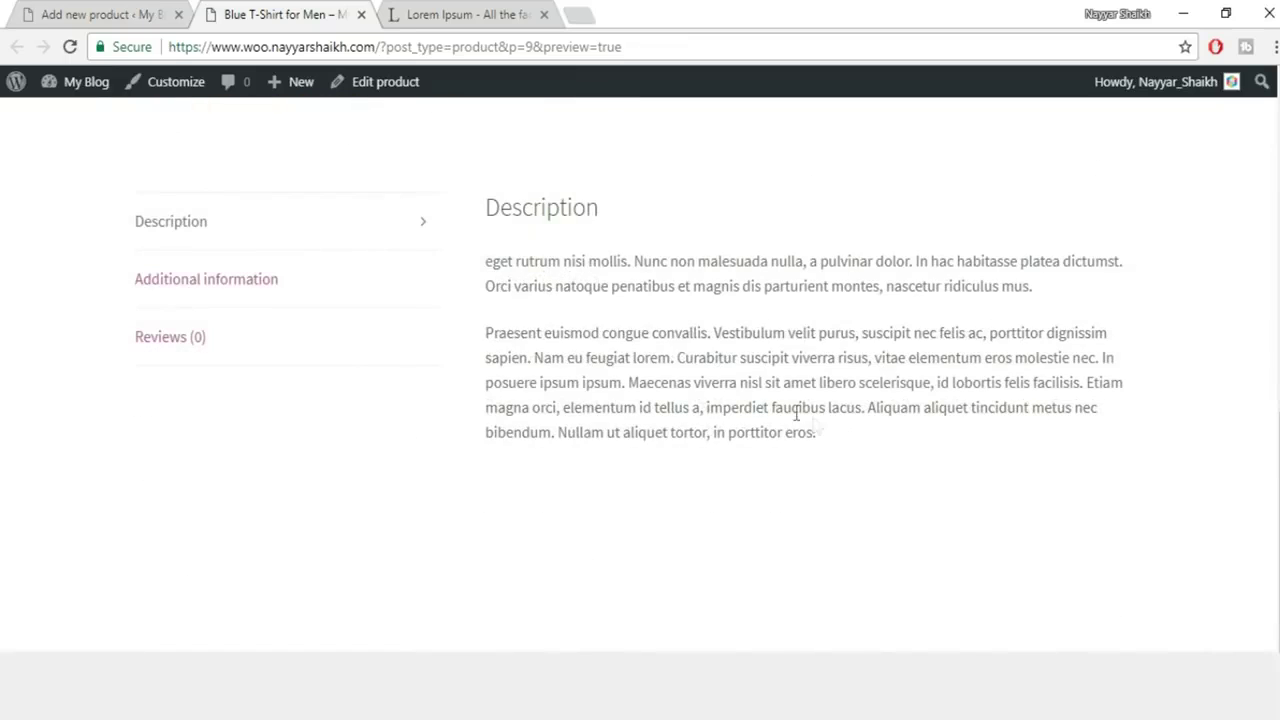
# Check the preview's Additional information, Reviews and Description tabs
pyautogui.click(288, 290)
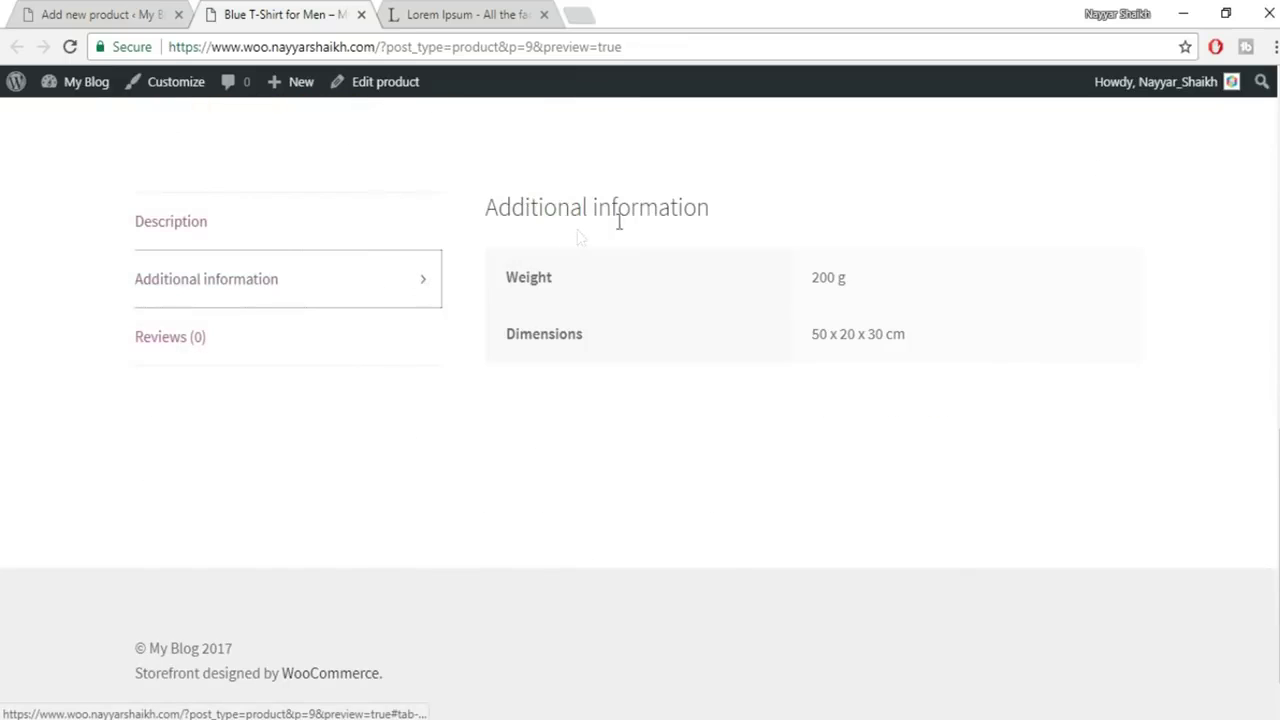
pyautogui.click(240, 352)
pyautogui.scroll(-3, 718, 451)
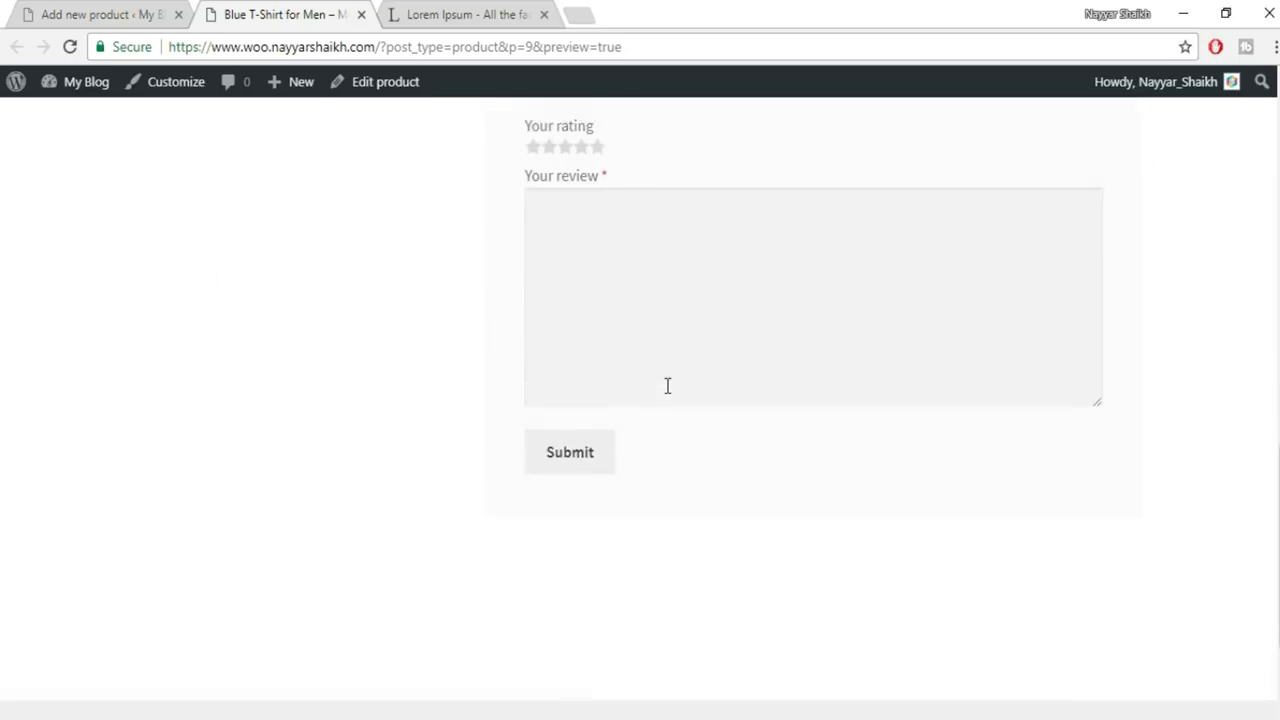
pyautogui.scroll(2, 666, 383)
pyautogui.scroll(1, 497, 355)
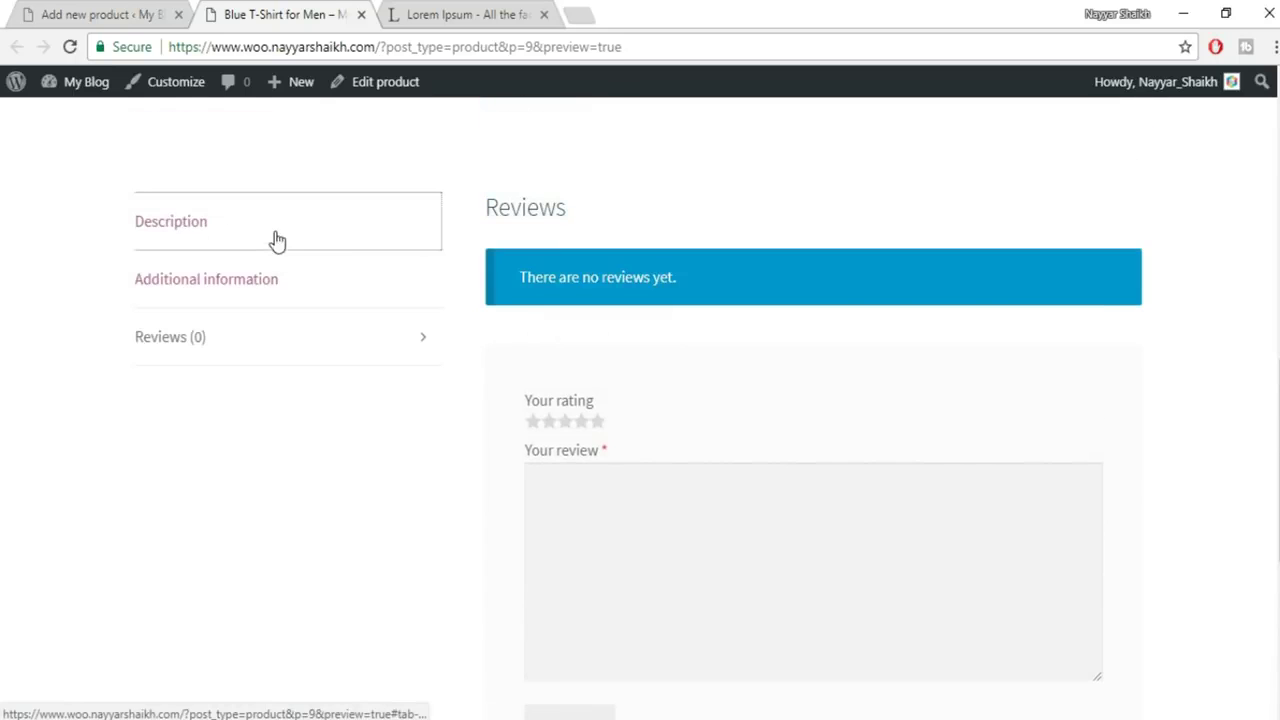
pyautogui.click(277, 240)
pyautogui.scroll(2, 954, 268)
pyautogui.scroll(3, 954, 268)
# View each gallery image, restore the front close-up, and return to the product editor
pyautogui.click(245, 556)
pyautogui.click(325, 558)
pyautogui.click(416, 543)
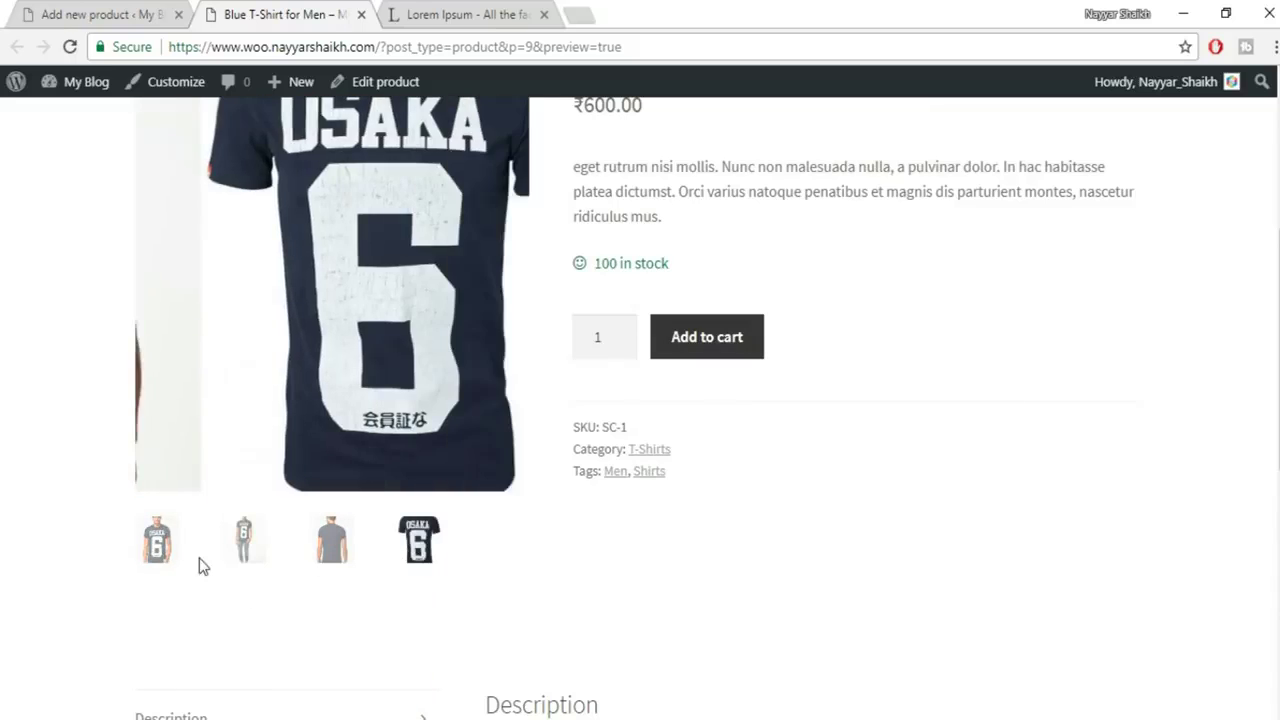
pyautogui.click(168, 547)
pyautogui.scroll(1, 626, 443)
pyautogui.scroll(1, 986, 479)
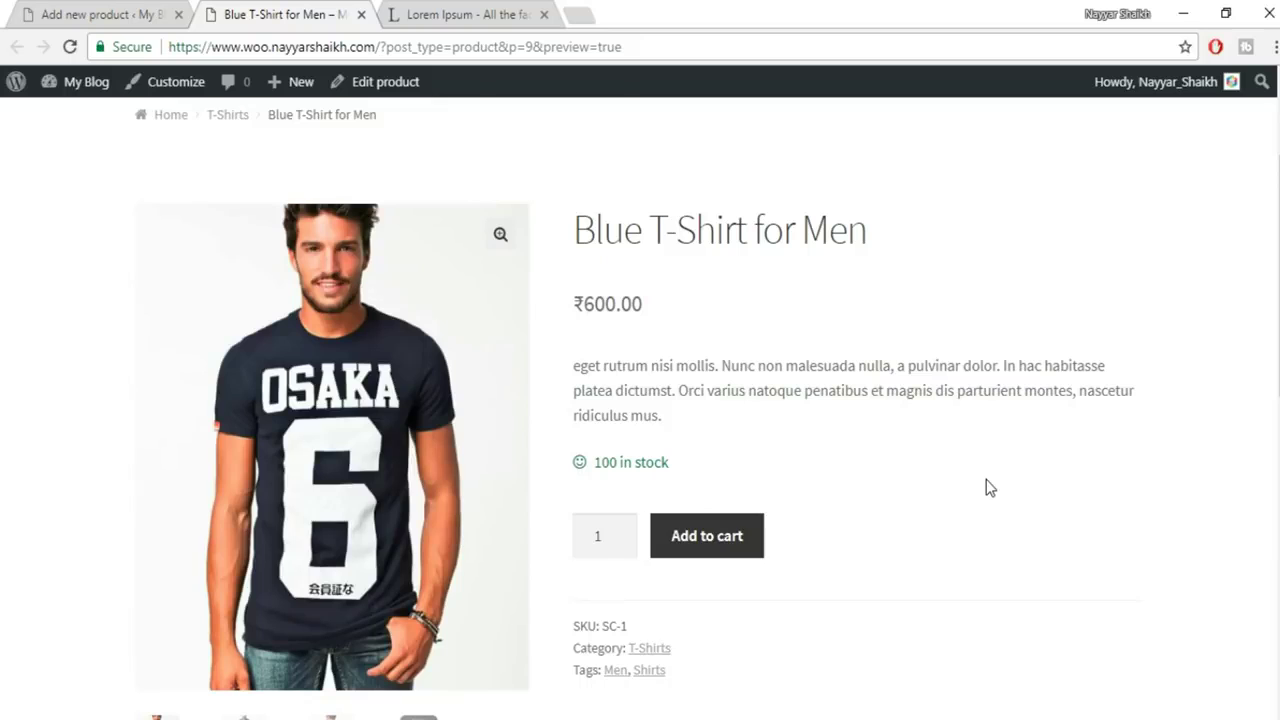
pyautogui.click(150, 12)
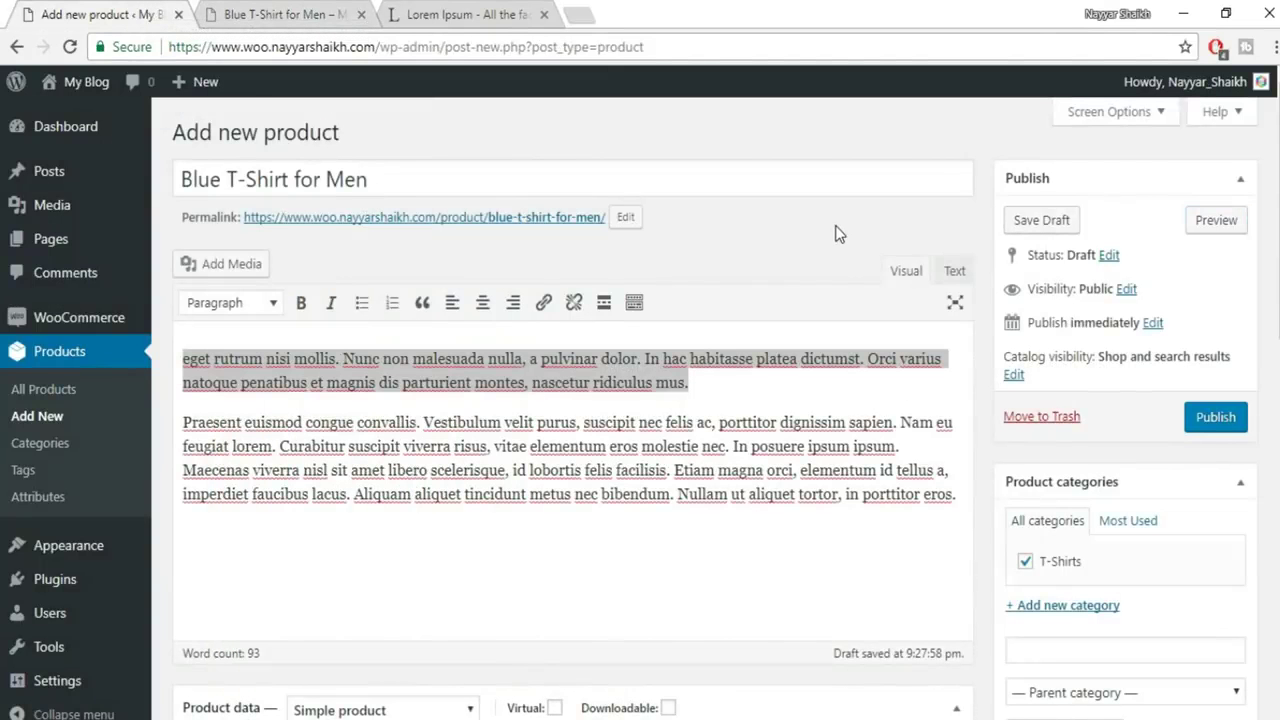
# Publish Blue T-Shirt for Men and confirm its Shipping tab has no shipping class
pyautogui.click(1222, 434)
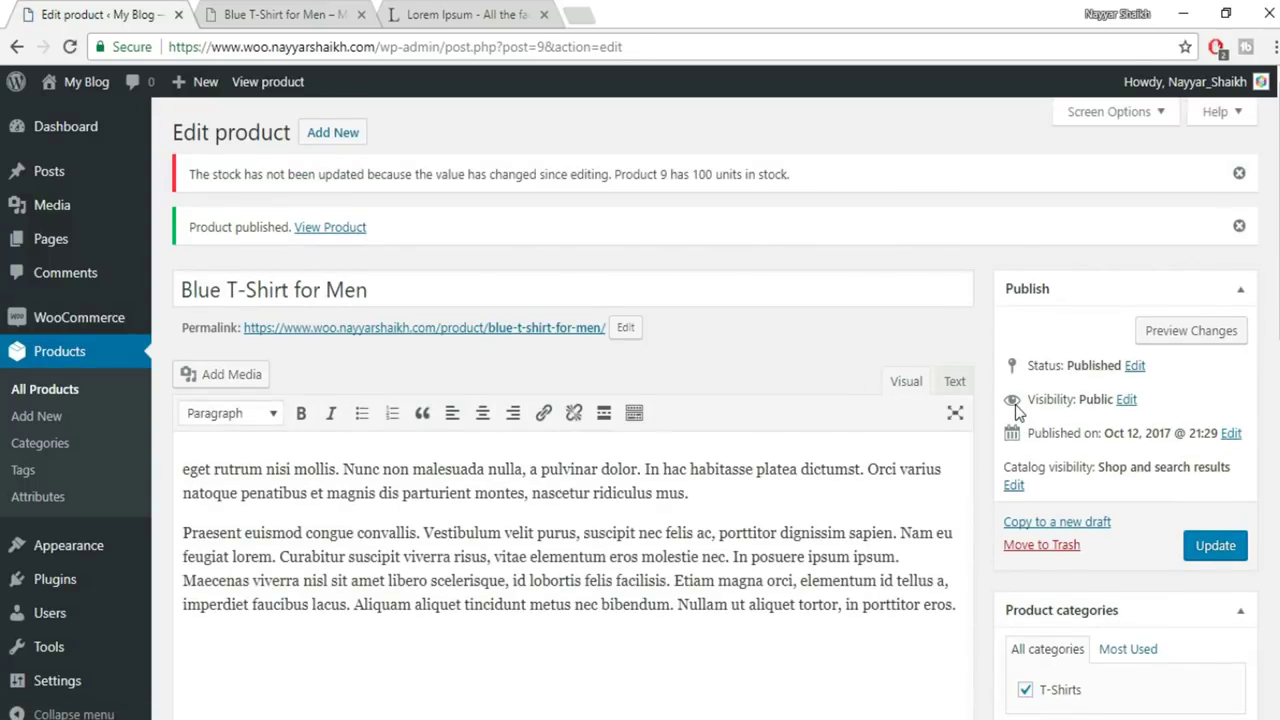
pyautogui.scroll(-5, 900, 395)
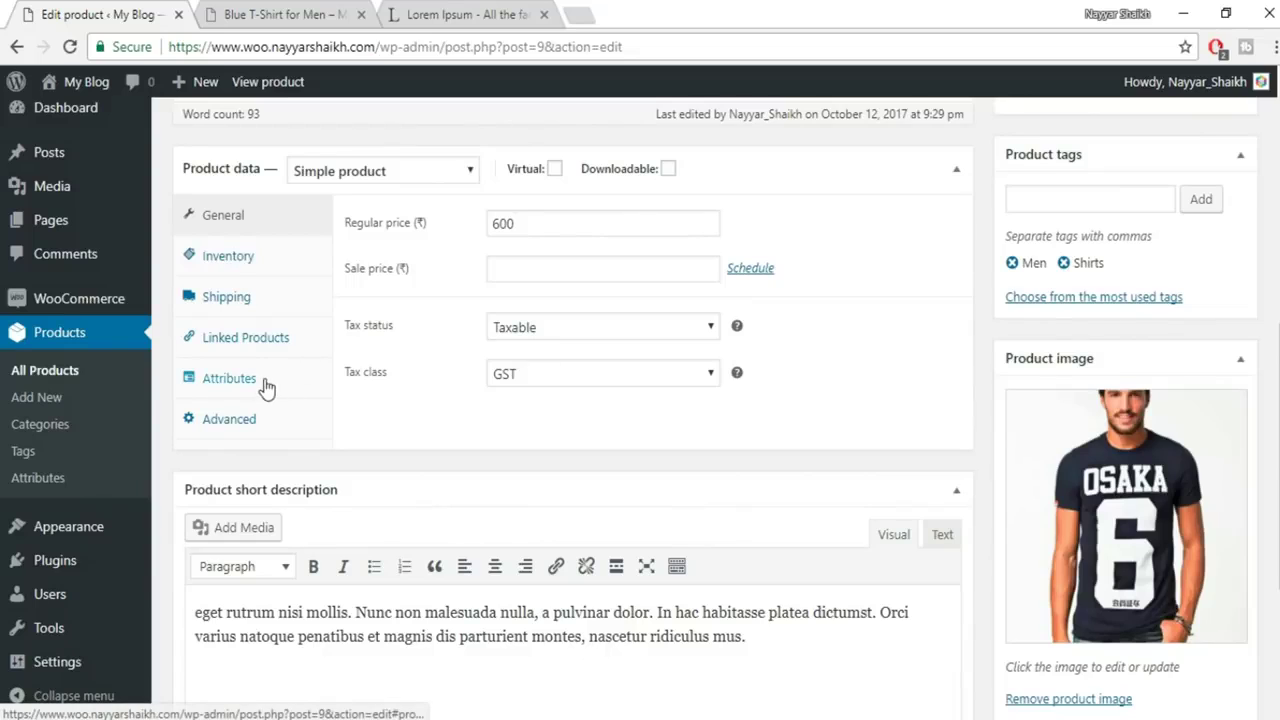
pyautogui.click(251, 296)
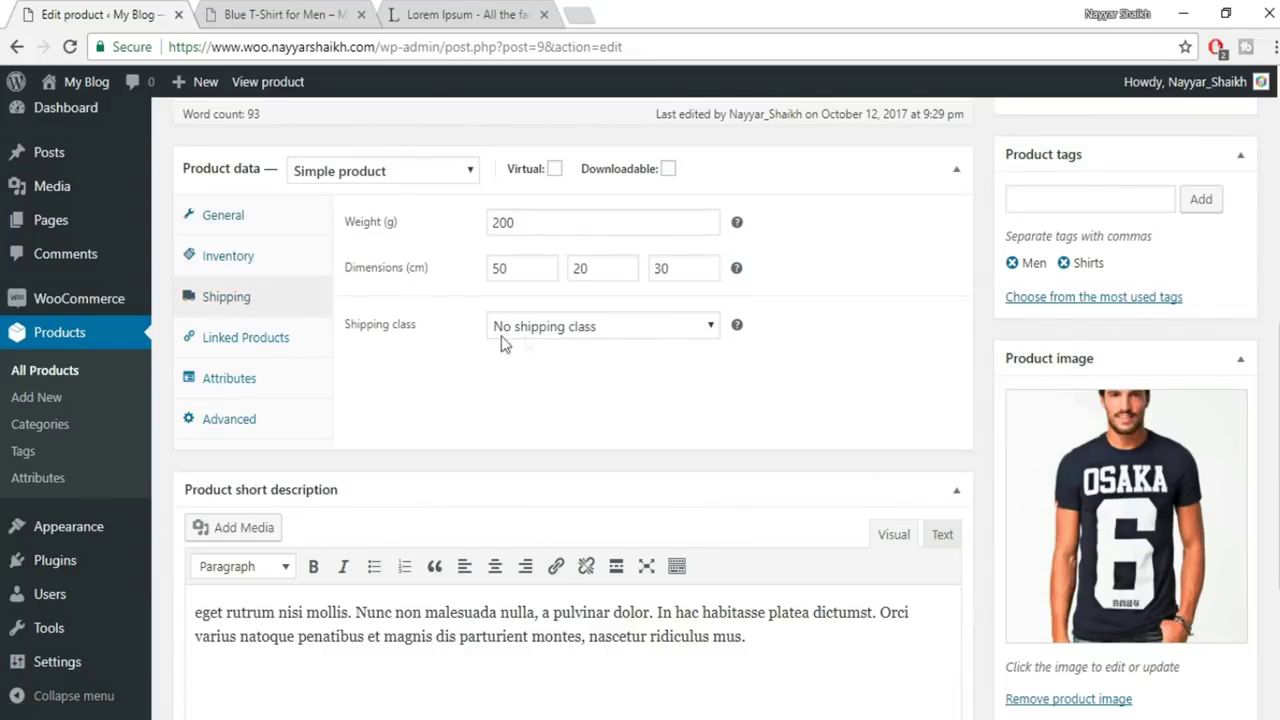
pyautogui.moveTo(101, 306)
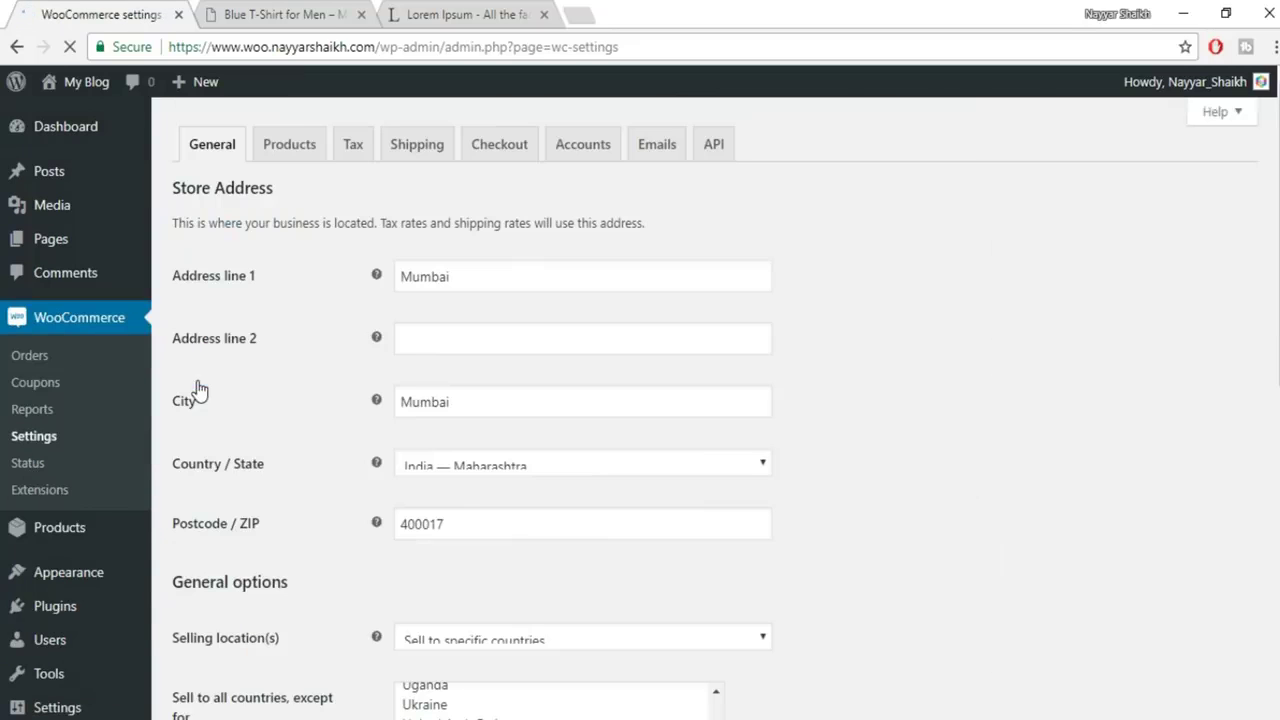
# Under Shipping classes, add and save T-Shirts with slug shirts and description Shirts
pyautogui.click(428, 163)
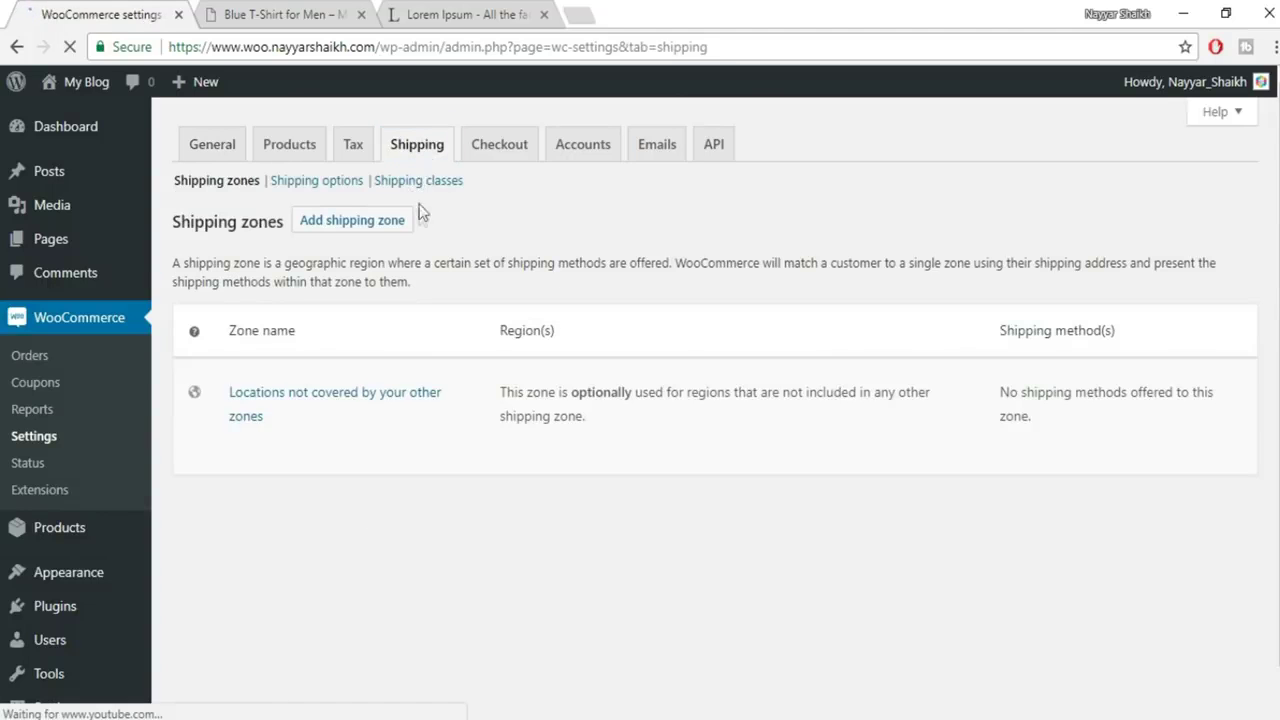
pyautogui.click(432, 182)
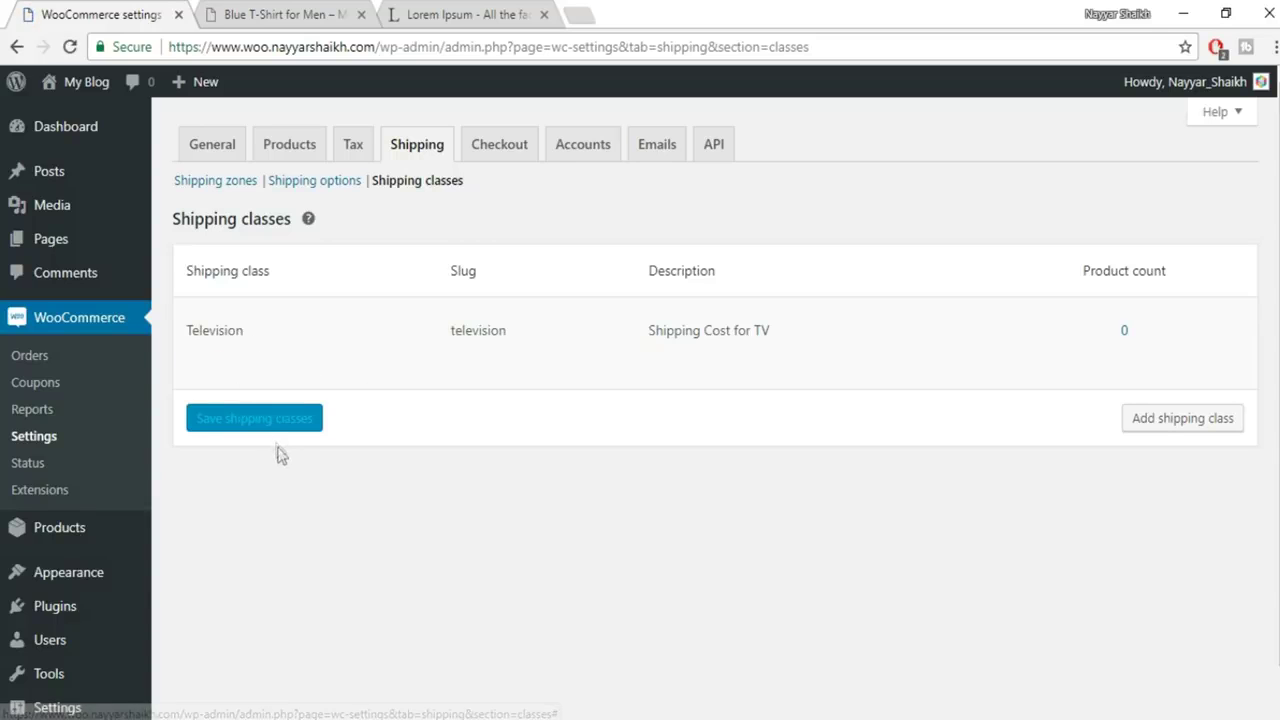
pyautogui.click(1160, 427)
pyautogui.click(398, 424)
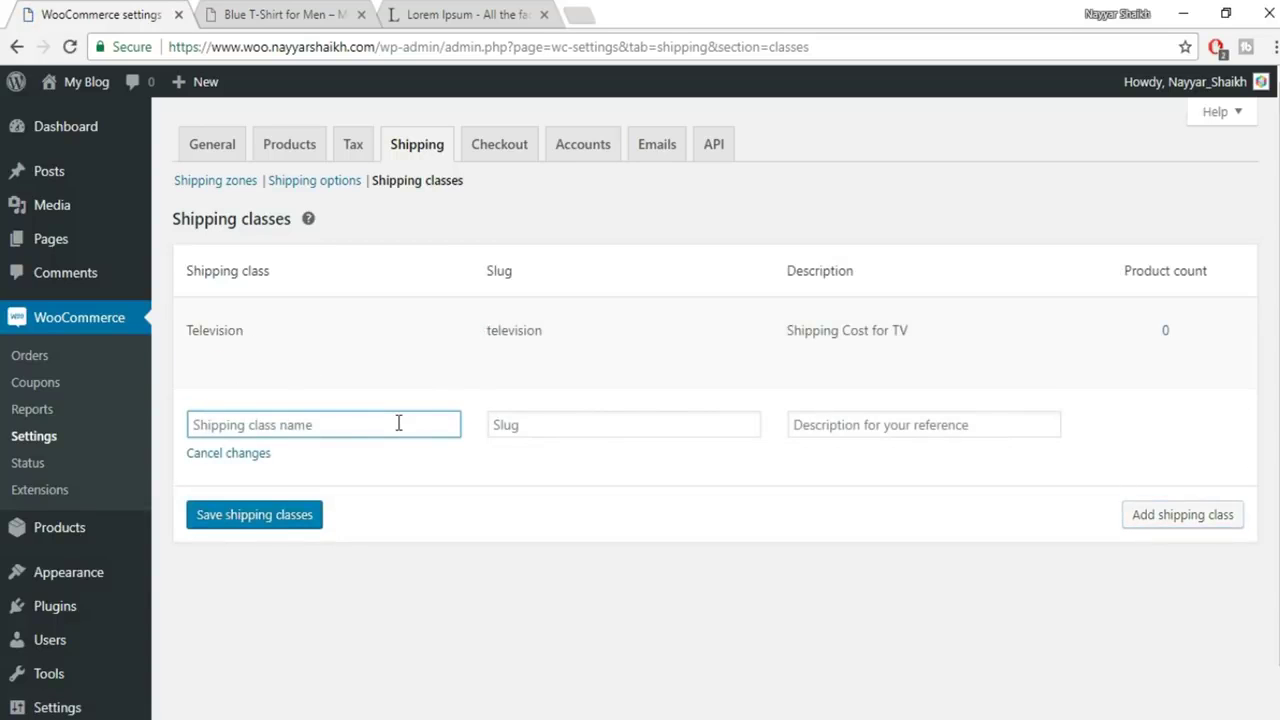
pyautogui.write('T-Shirts')
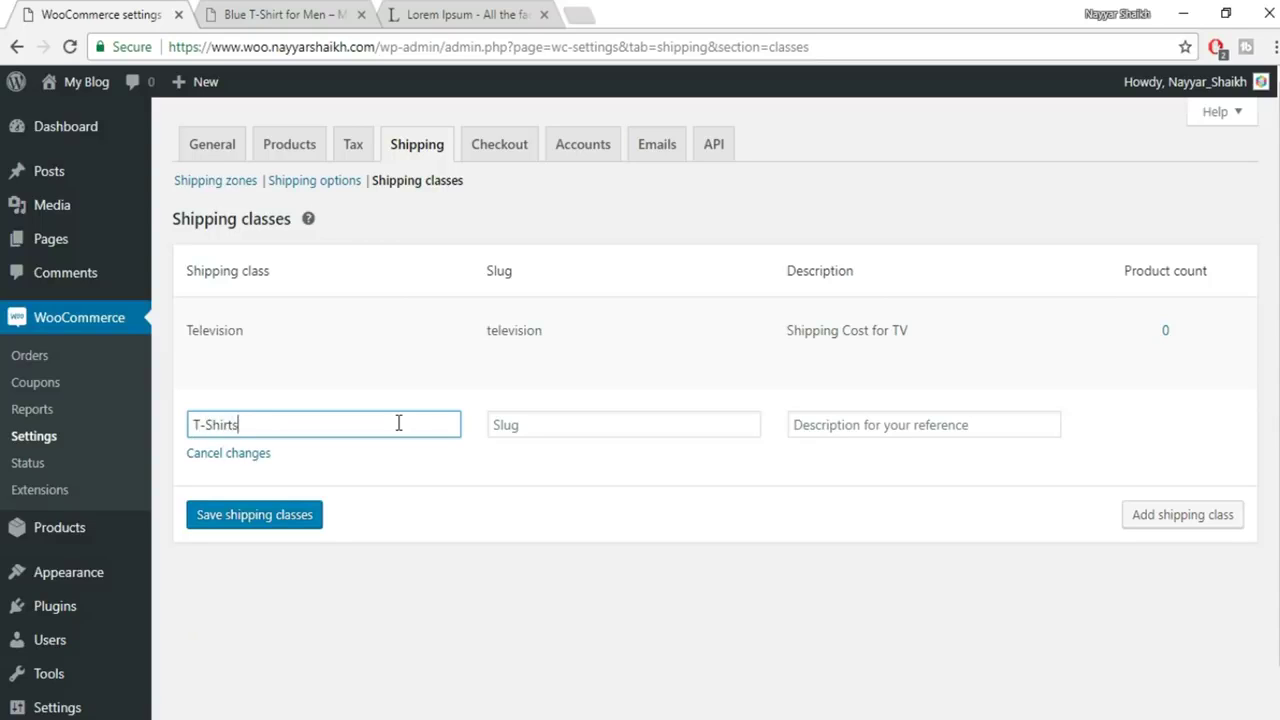
pyautogui.click(580, 428)
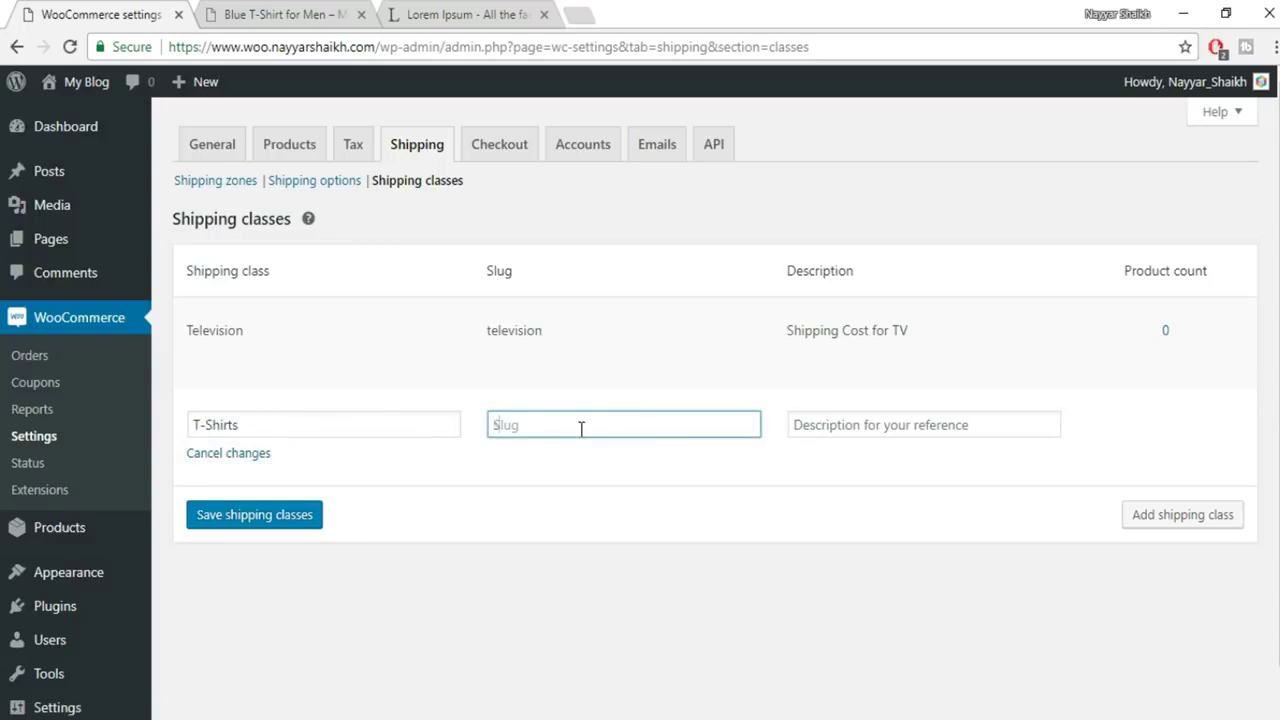
pyautogui.click(860, 427)
pyautogui.write('Shirts')
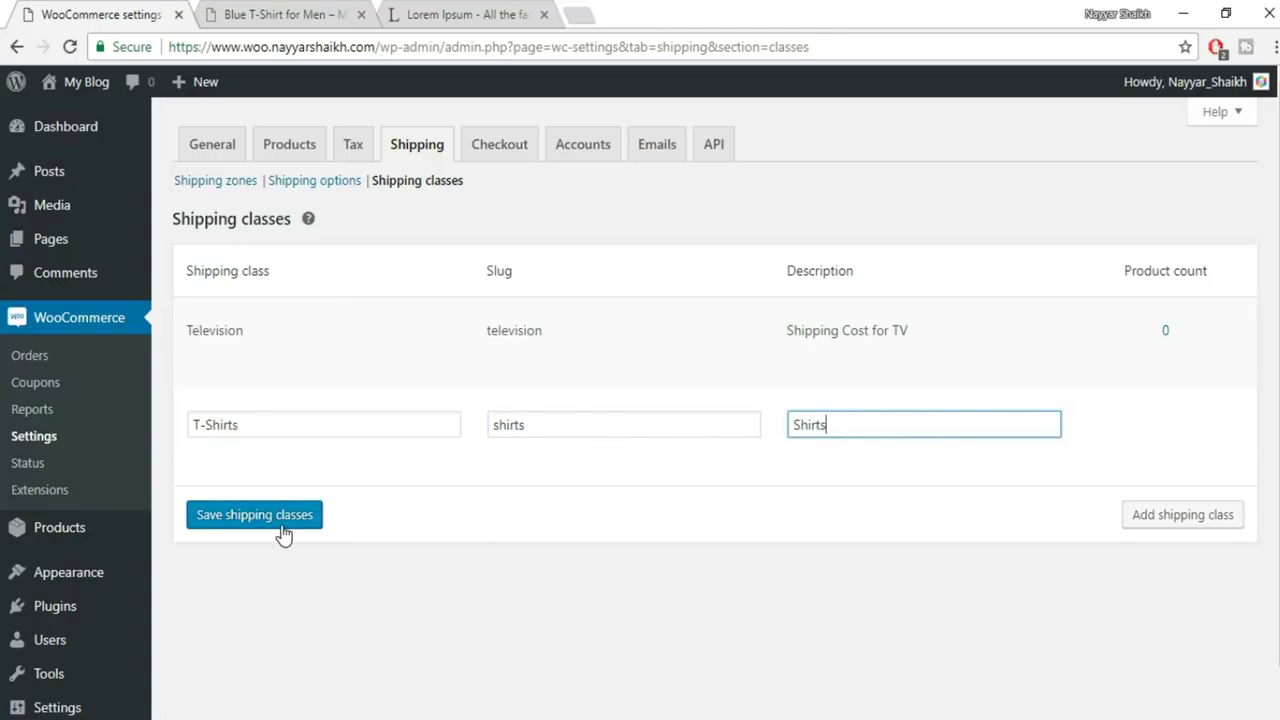
pyautogui.click(285, 528)
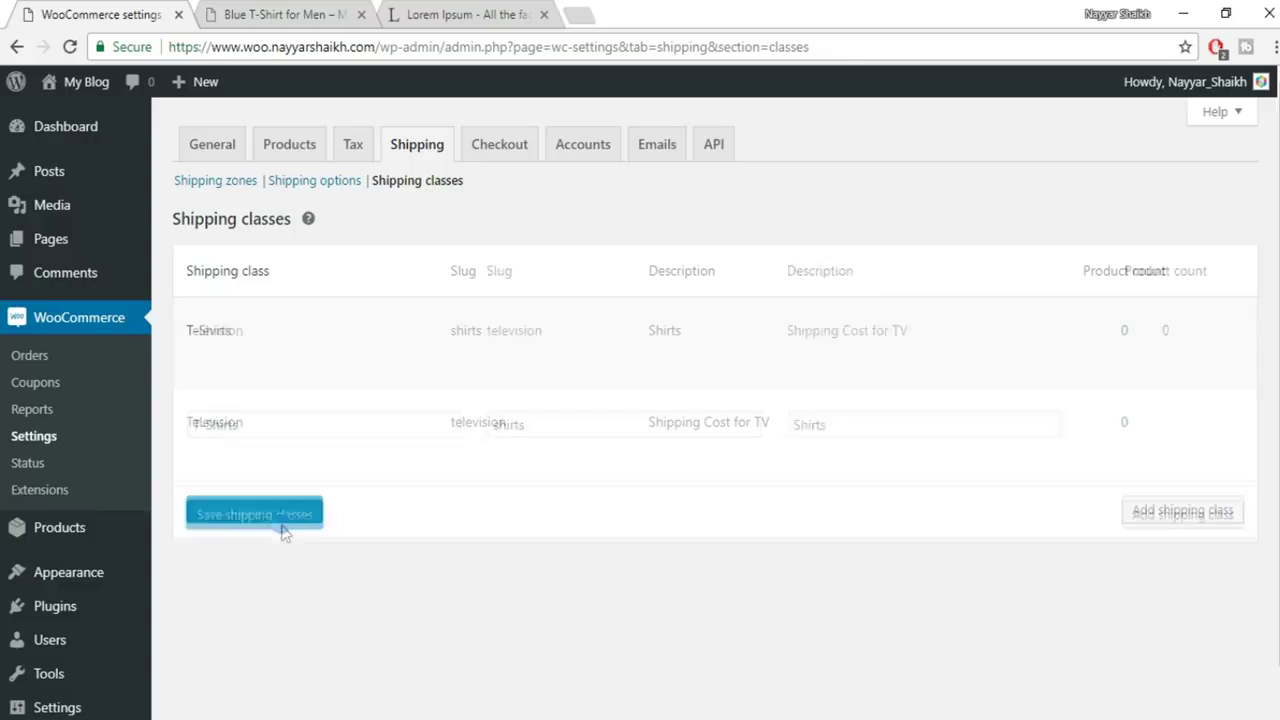
pyautogui.click(307, 185)
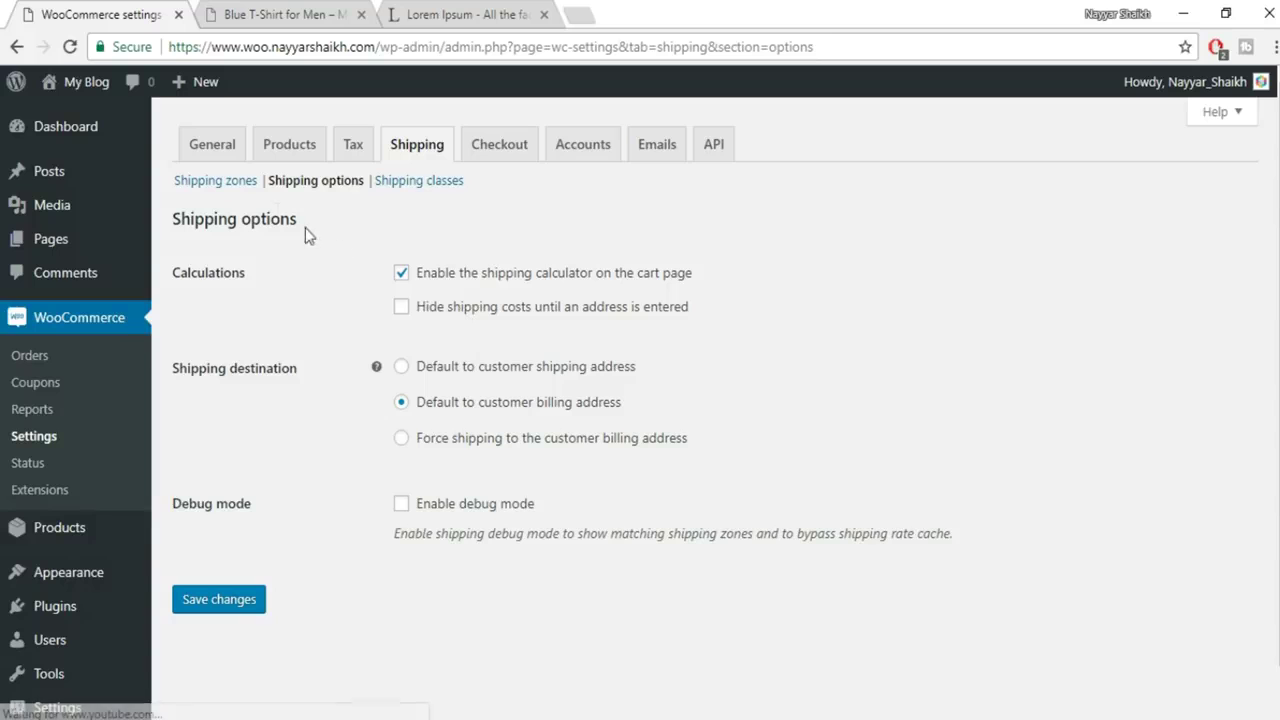
# In the INDIA zone's Flat rate, set the T-Shirts class cost to [qty] * 60 and save
pyautogui.click(232, 187)
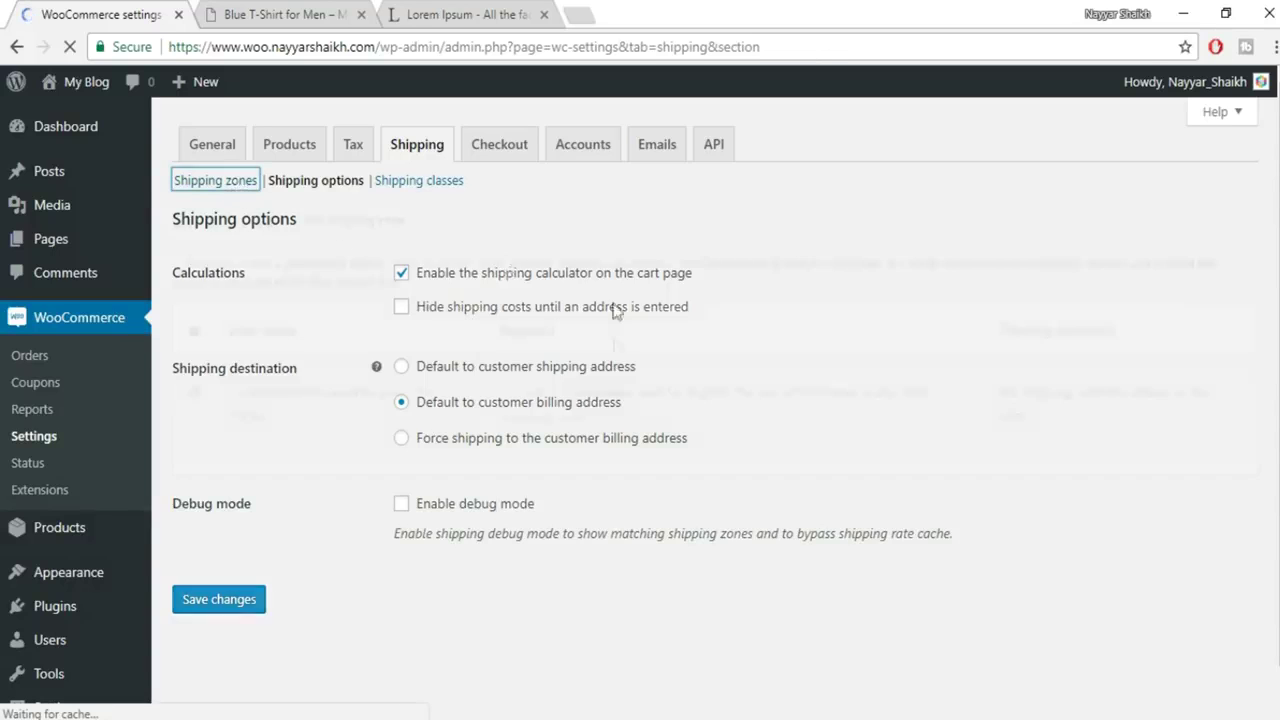
pyautogui.scroll(-1, 243, 395)
pyautogui.click(241, 370)
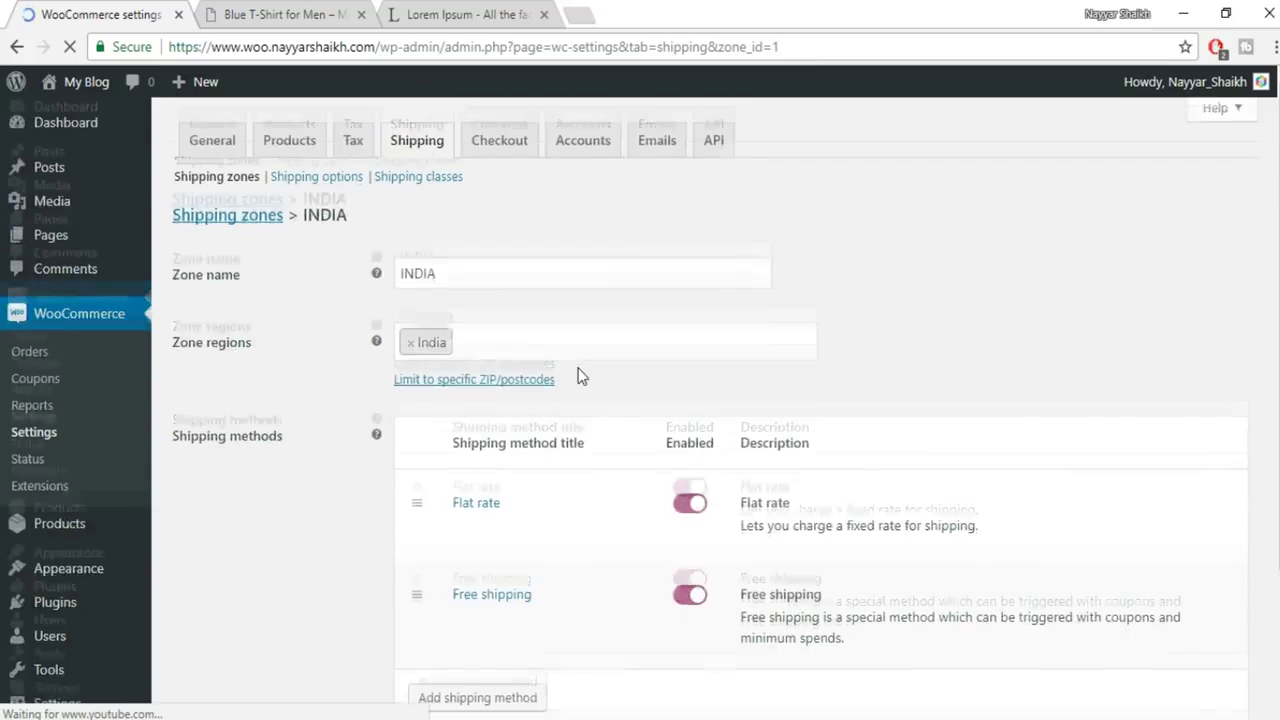
pyautogui.scroll(-1, 580, 374)
pyautogui.click(458, 434)
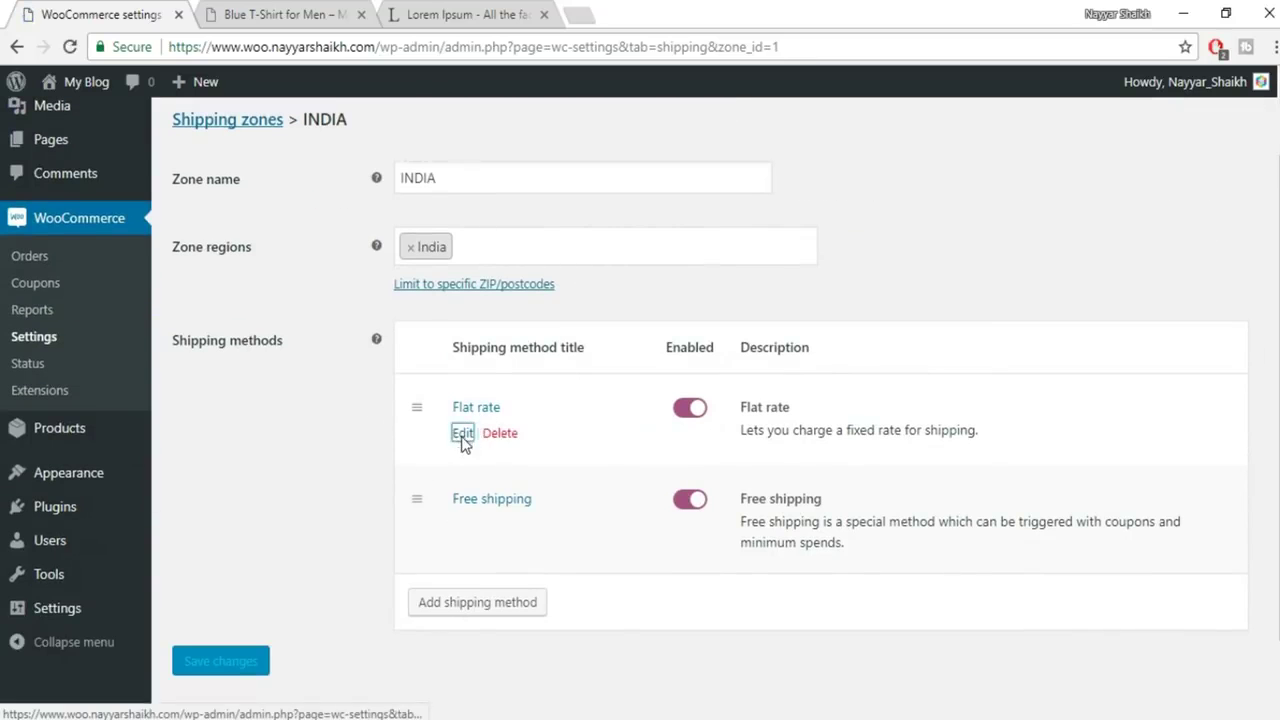
pyautogui.scroll(-1, 658, 392)
pyautogui.click(578, 436)
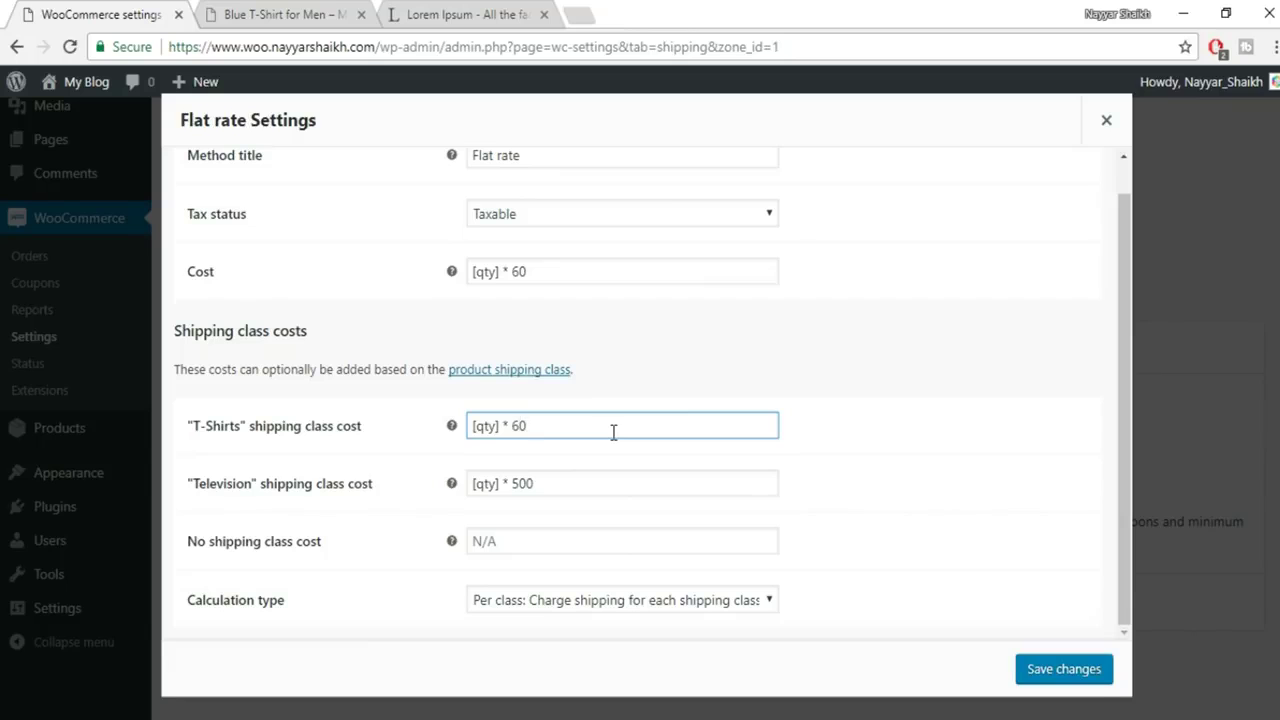
pyautogui.click(1086, 670)
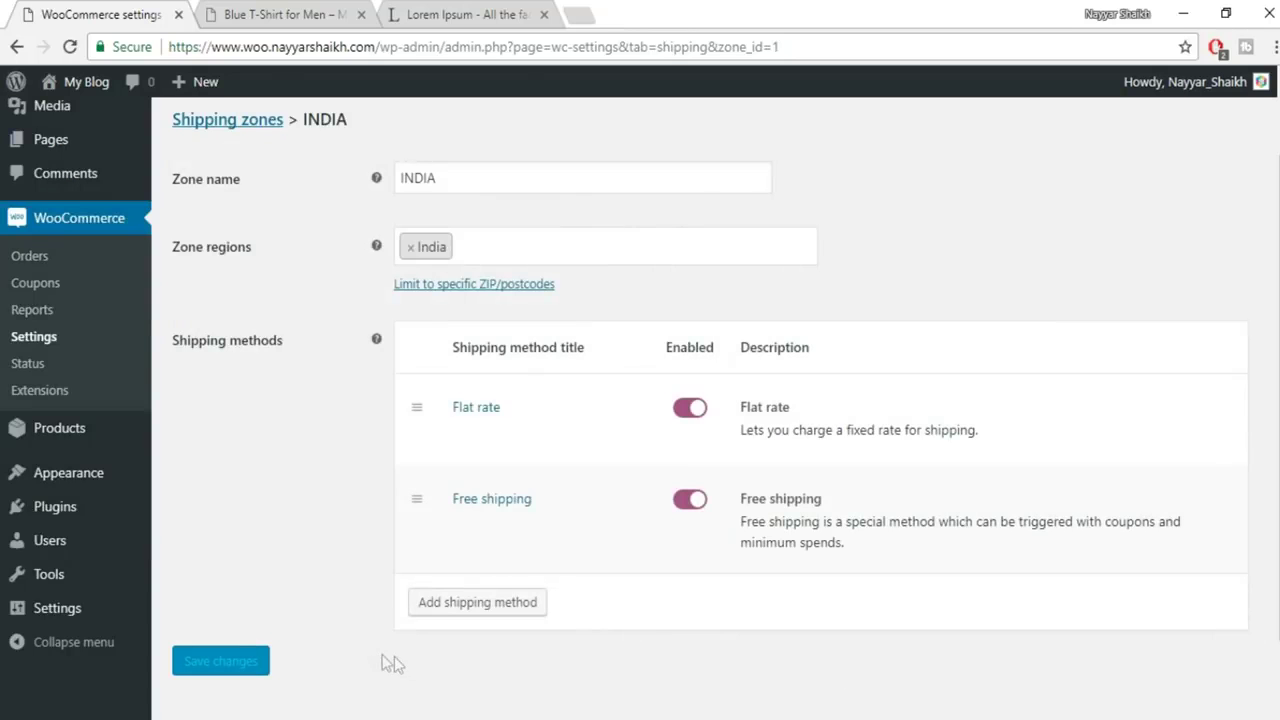
# Open the Blue T-Shirt for Men editor in a new tab beside the preview
pyautogui.click(288, 14)
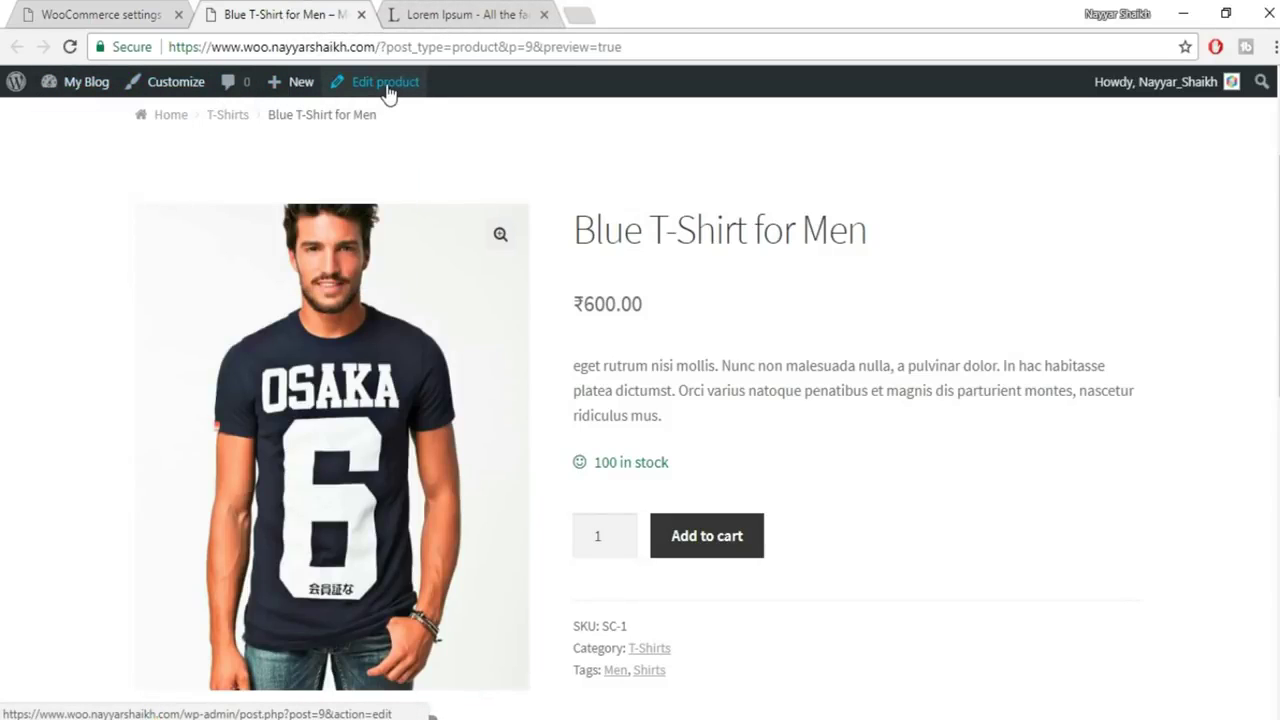
pyautogui.middleClick(387, 84)
pyautogui.moveTo(425, 14); pyautogui.dragTo(303, 12)
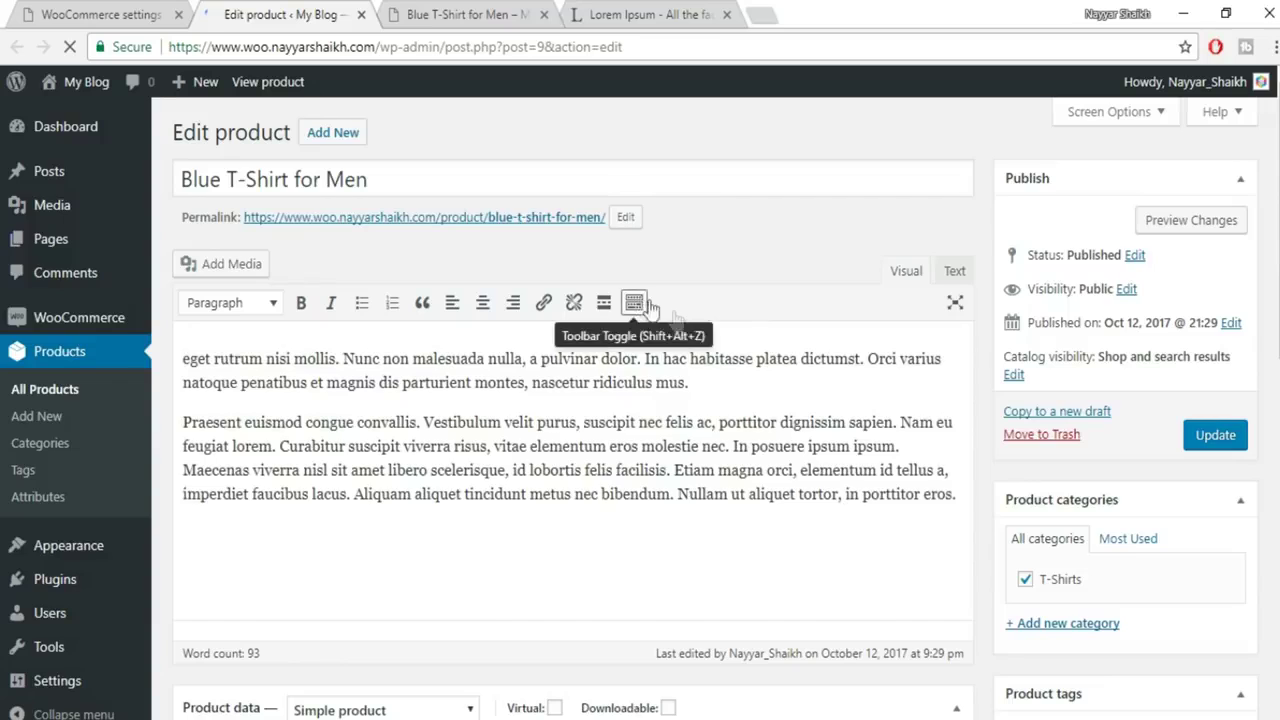
pyautogui.scroll(-4, 640, 318)
pyautogui.scroll(-3, 673, 318)
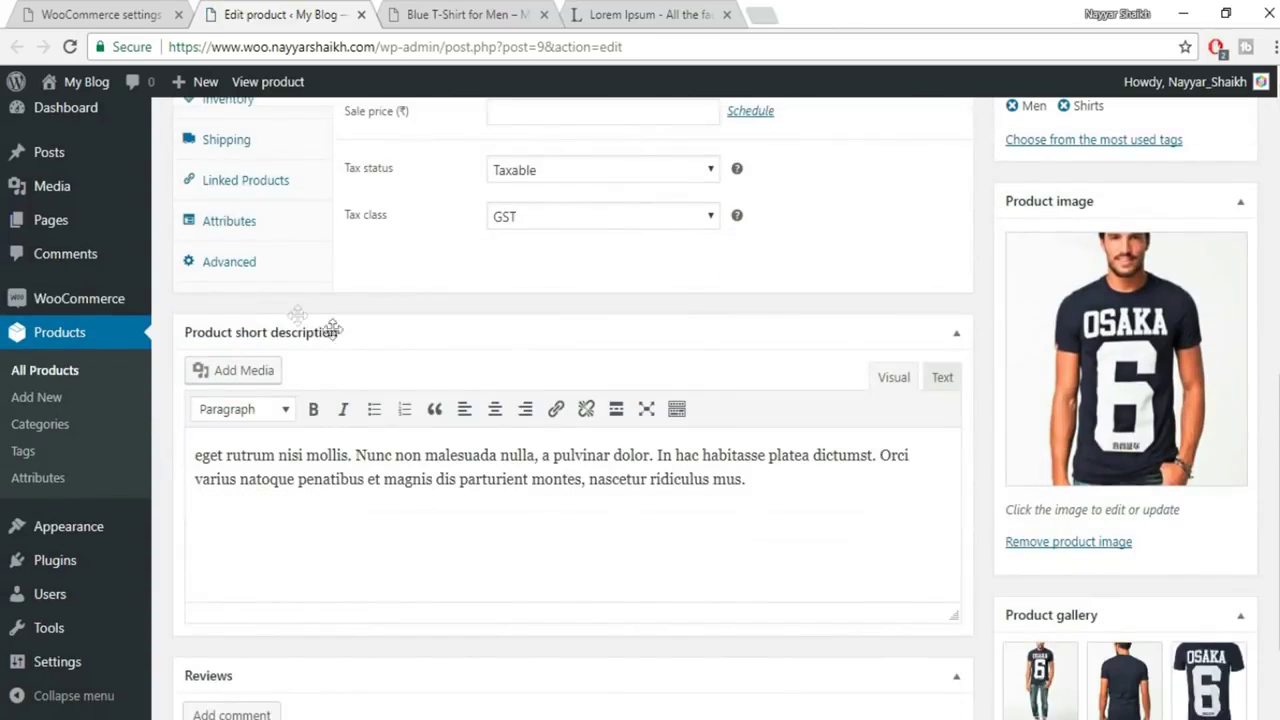
pyautogui.scroll(1, 286, 186)
# Set the product's shipping class to T-Shirts, update it, and view the preview
pyautogui.click(240, 239)
pyautogui.click(587, 269)
pyautogui.click(558, 336)
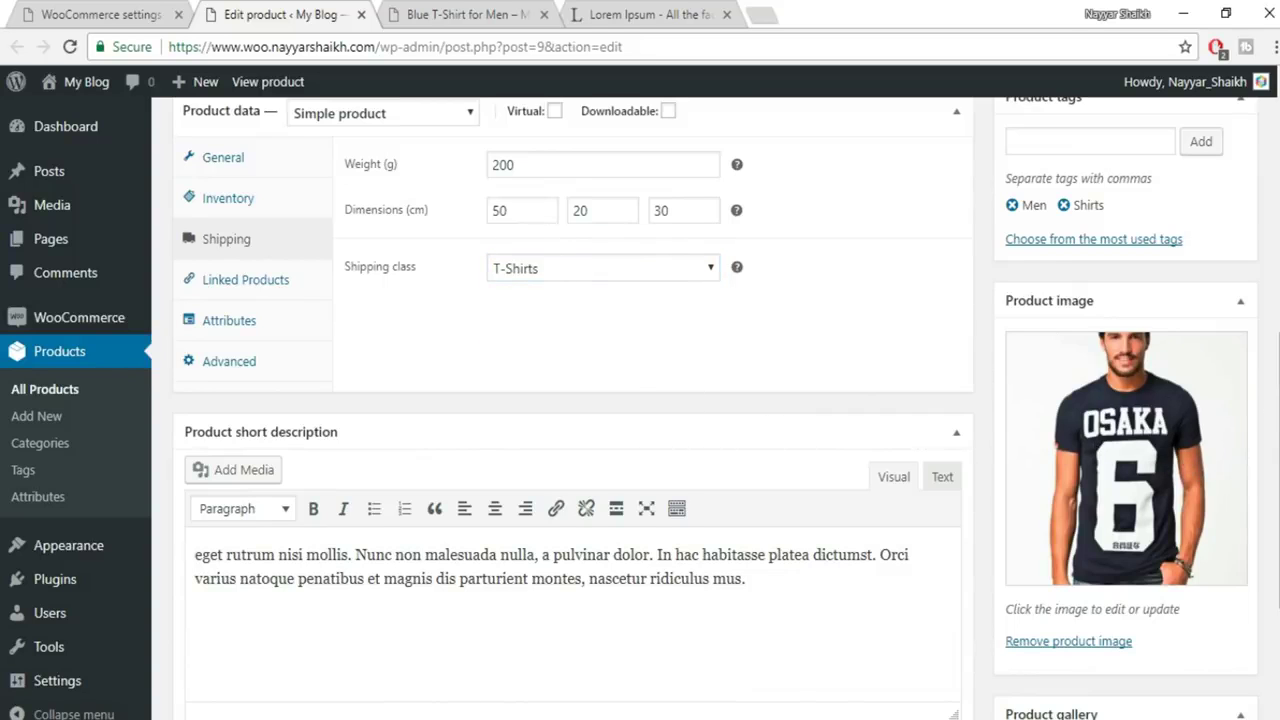
pyautogui.scroll(5, 1240, 405)
pyautogui.click(1222, 354)
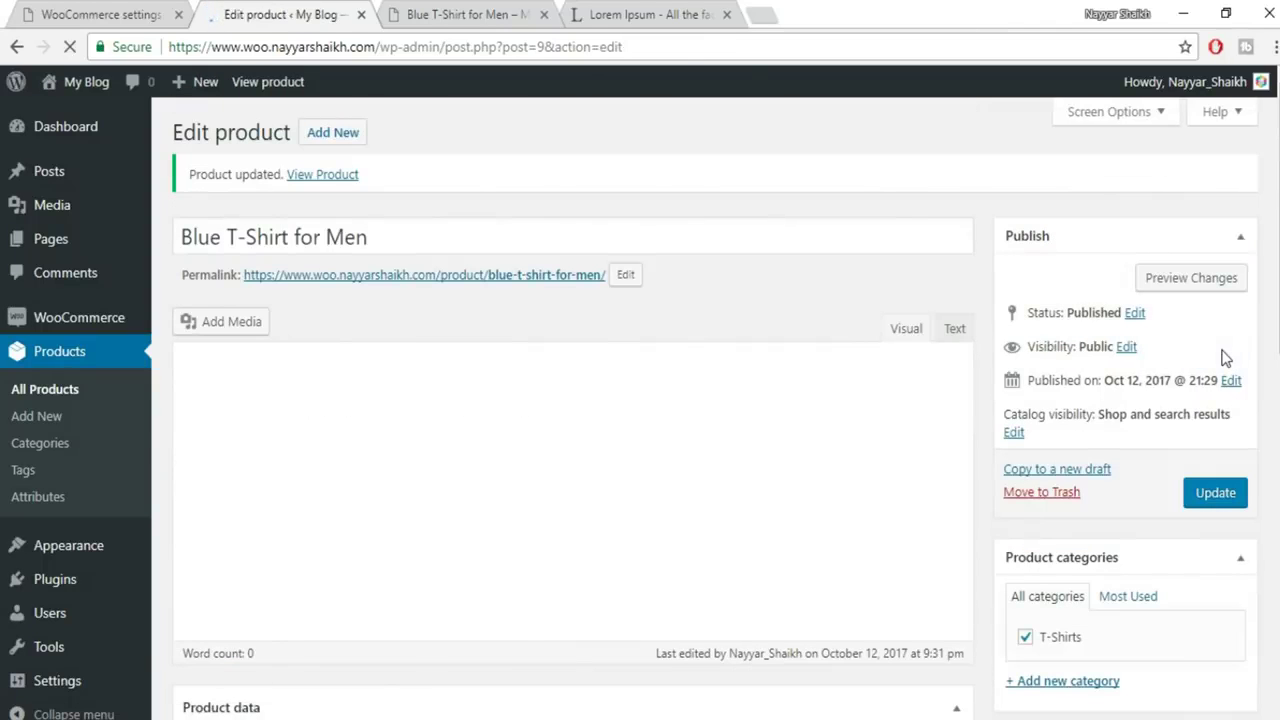
pyautogui.click(470, 14)
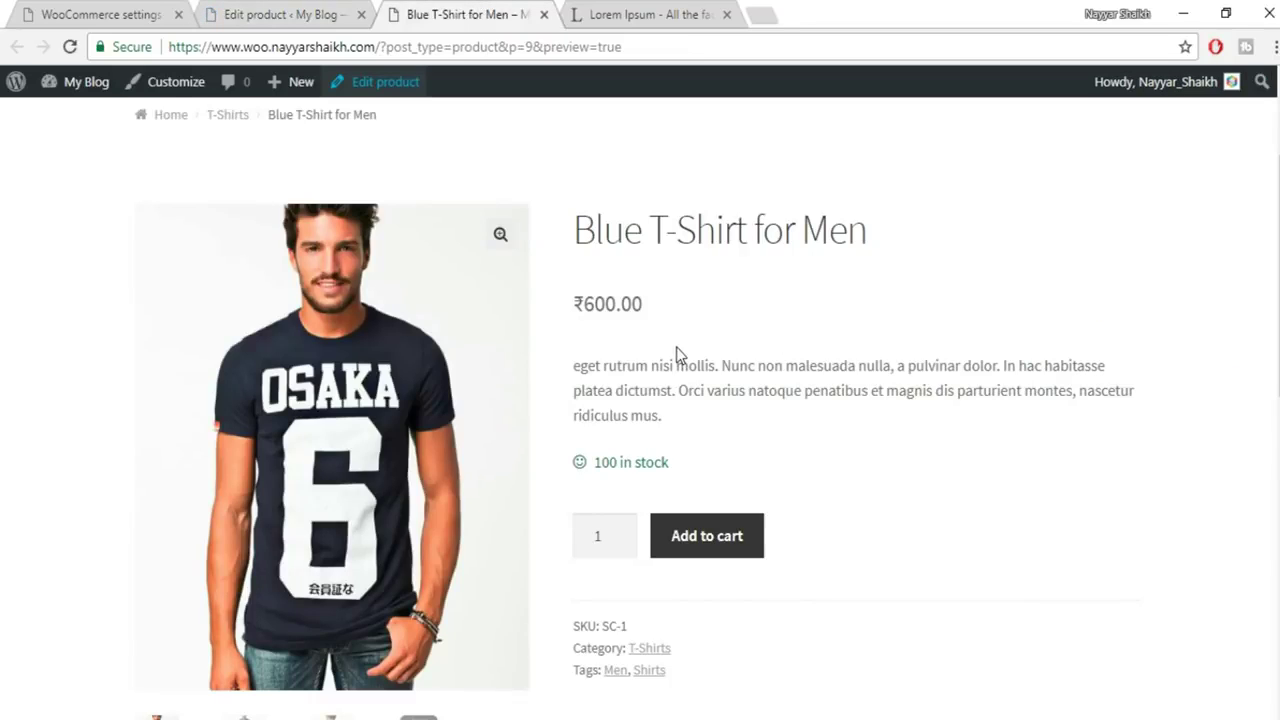
pyautogui.scroll(-1, 652, 328)
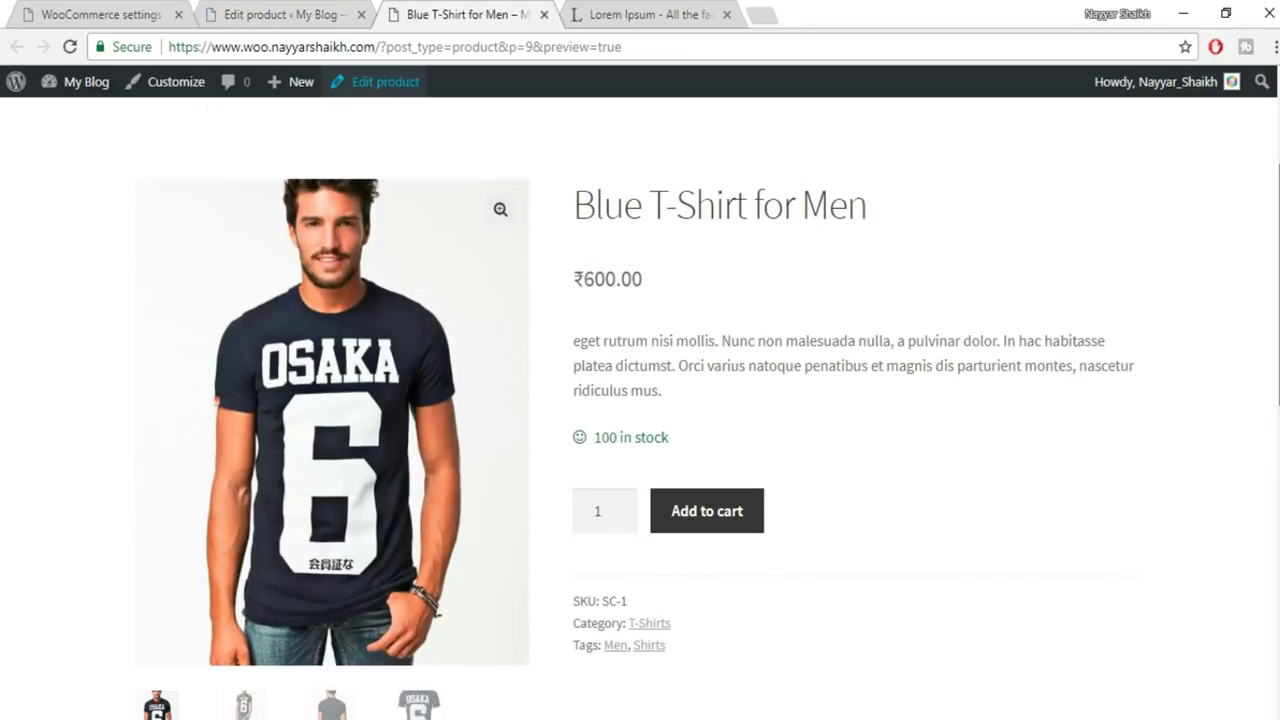
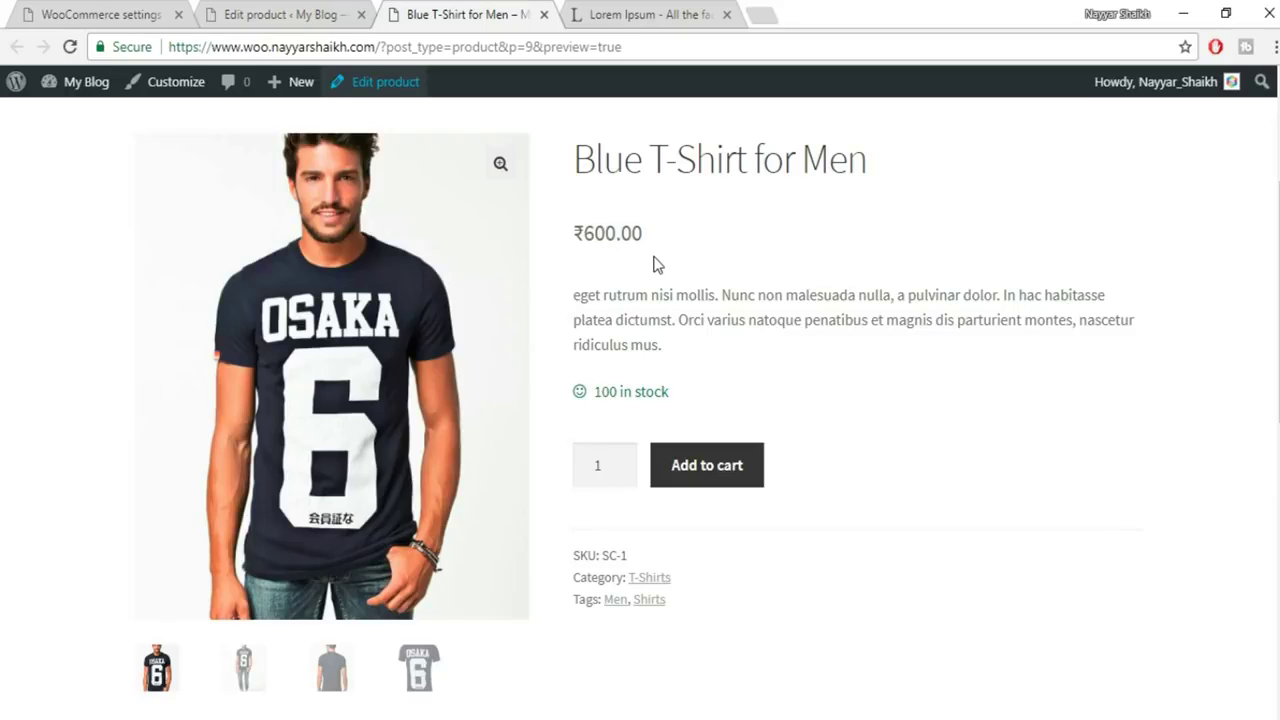
# Enter 400 as the sale price next to the 600 regular price
pyautogui.click(296, 10)
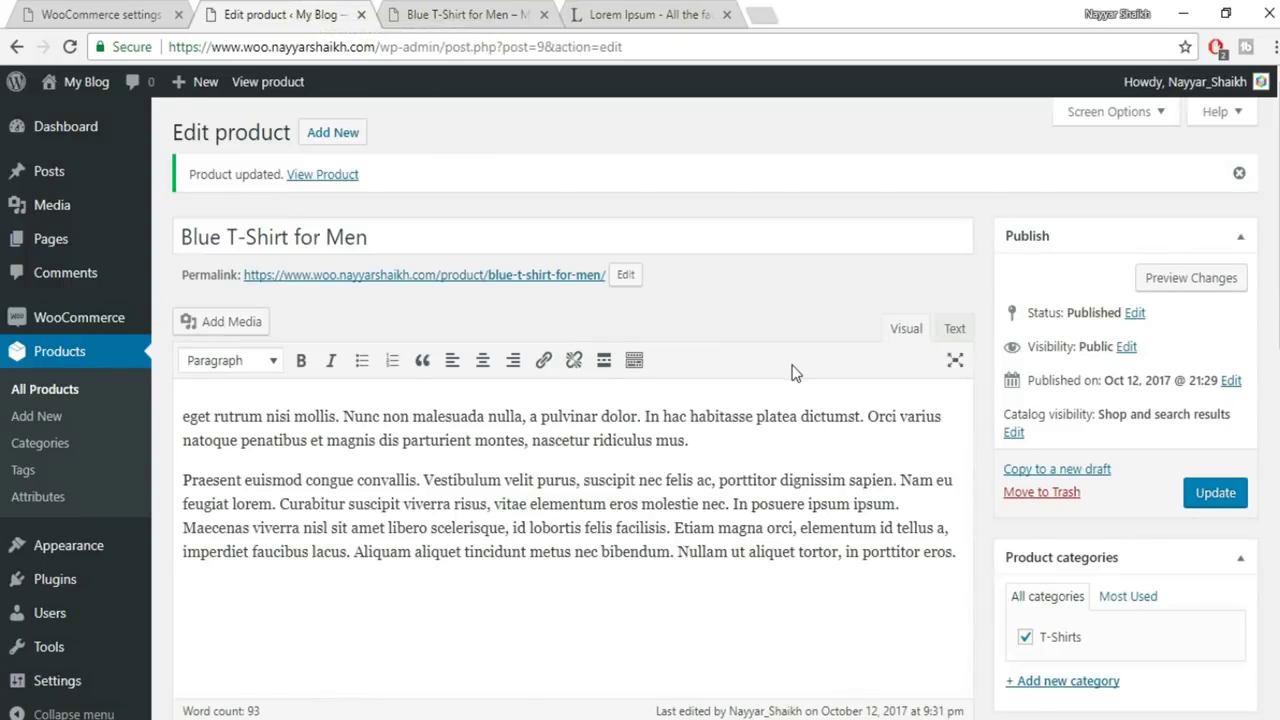
pyautogui.scroll(-6, 792, 370)
pyautogui.click(518, 269)
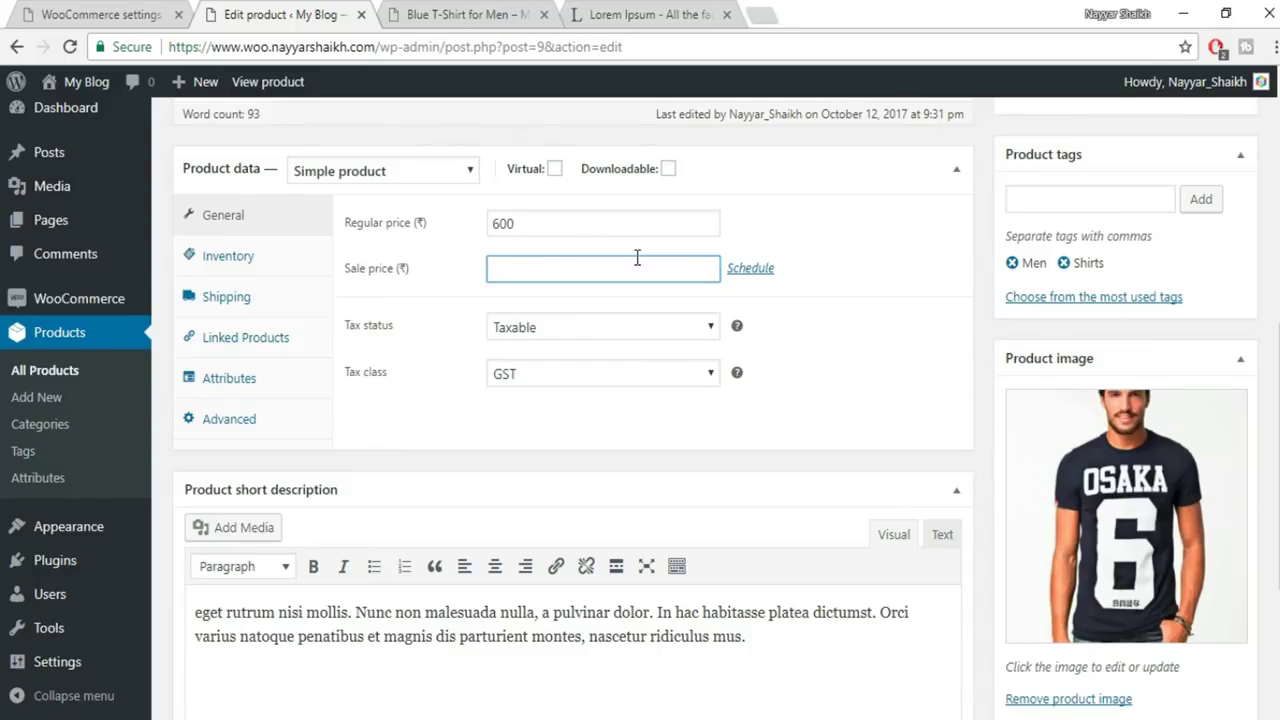
pyautogui.moveTo(567, 269); pyautogui.dragTo(480, 268)
pyautogui.click(509, 222)
pyautogui.moveTo(509, 222); pyautogui.dragTo(484, 226)
pyautogui.moveTo(545, 267); pyautogui.dragTo(483, 273)
pyautogui.click(778, 376)
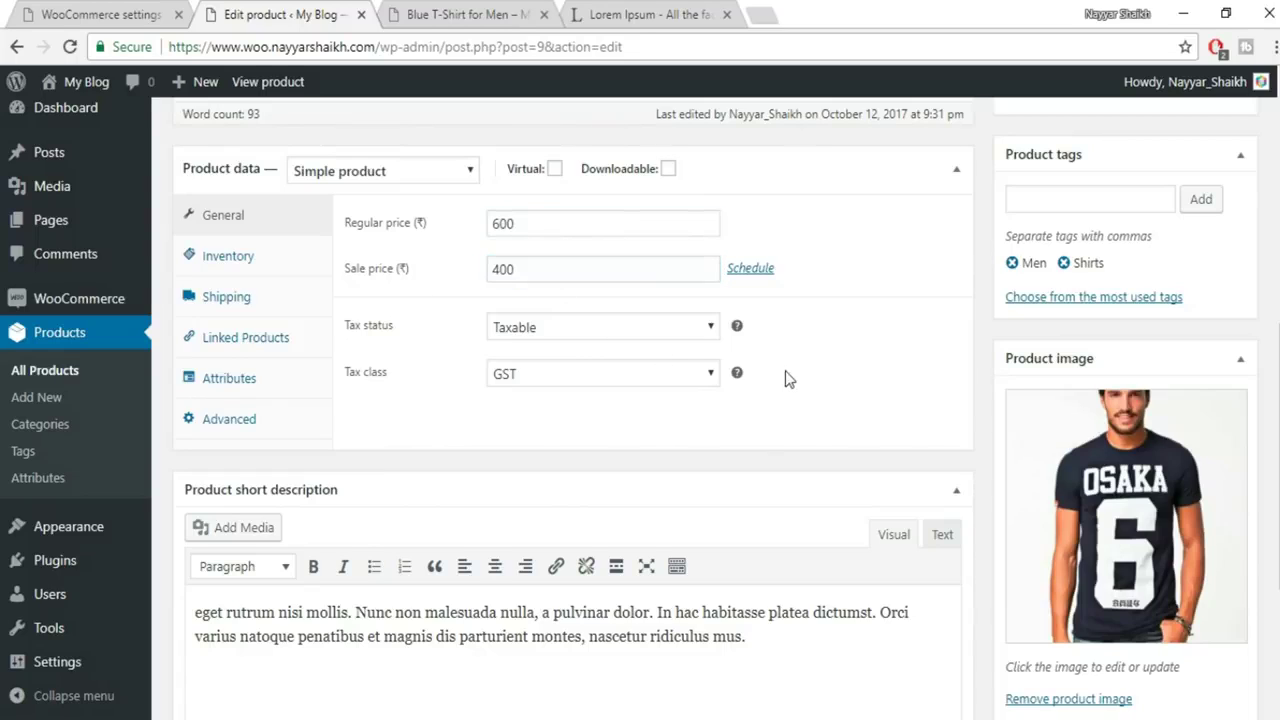
# Schedule the sale from 2017-10-12 to 2017-10-15 and update the product
pyautogui.click(752, 270)
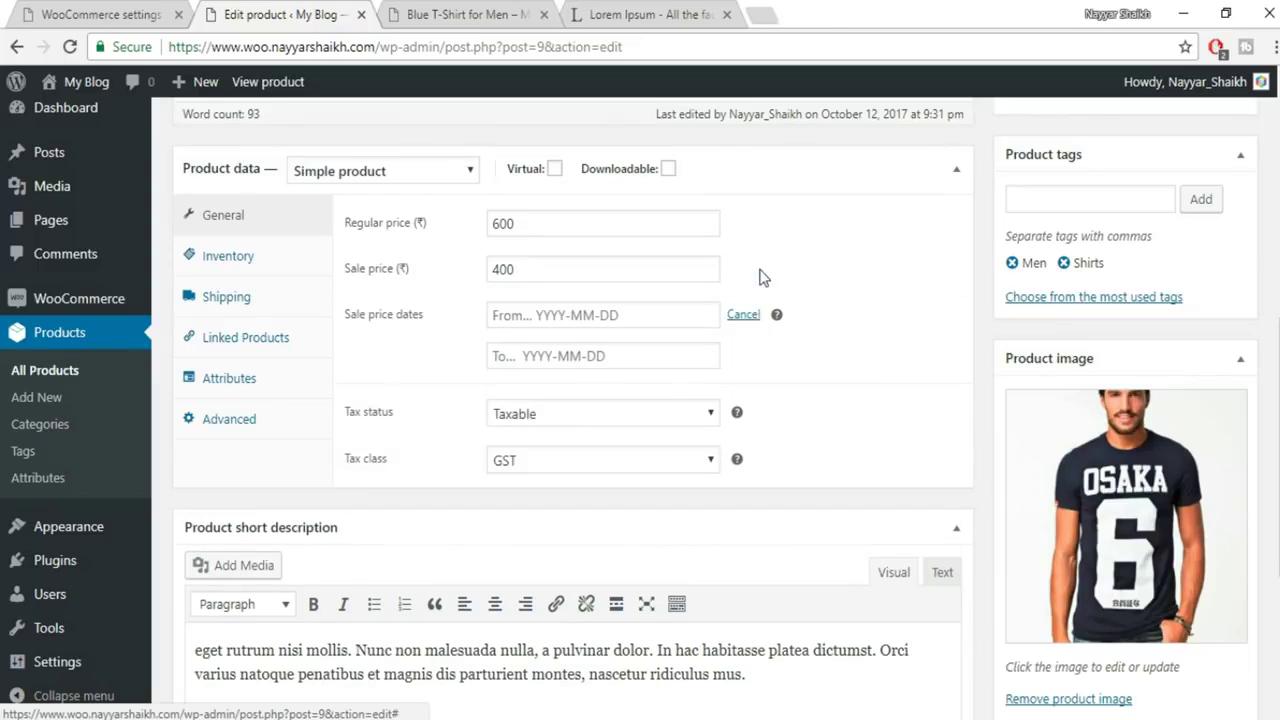
pyautogui.click(582, 318)
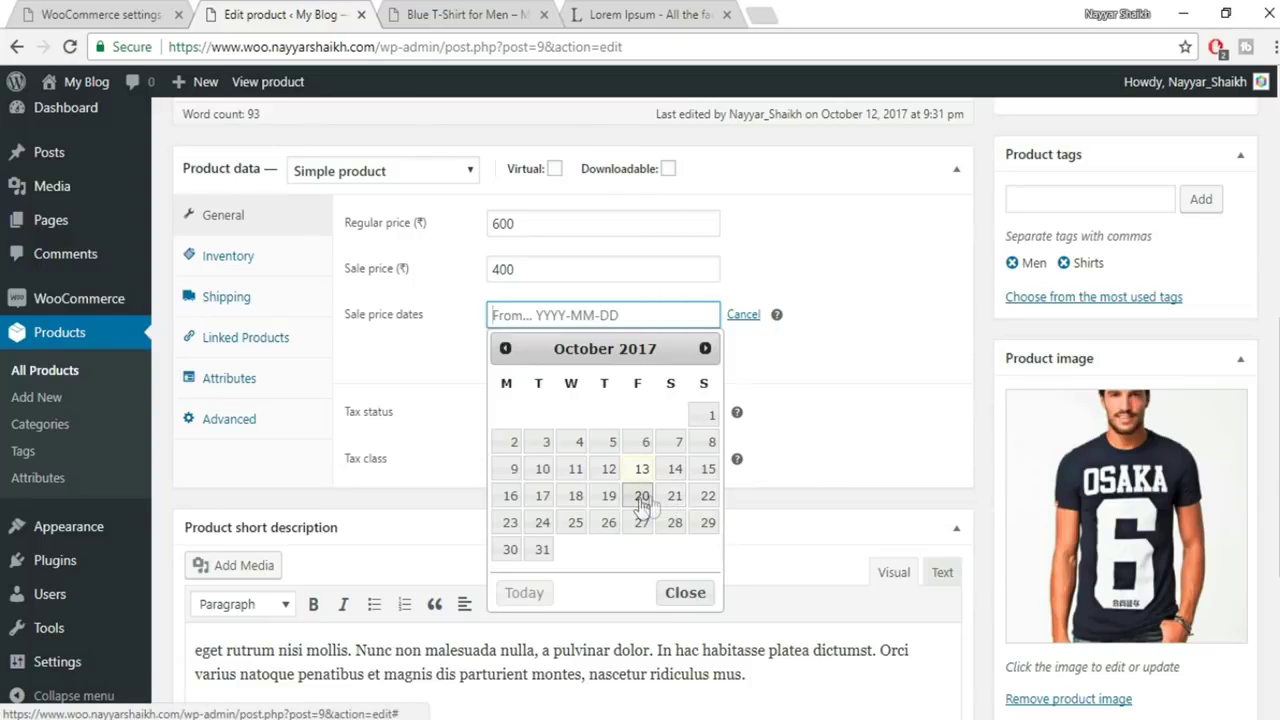
pyautogui.click(641, 468)
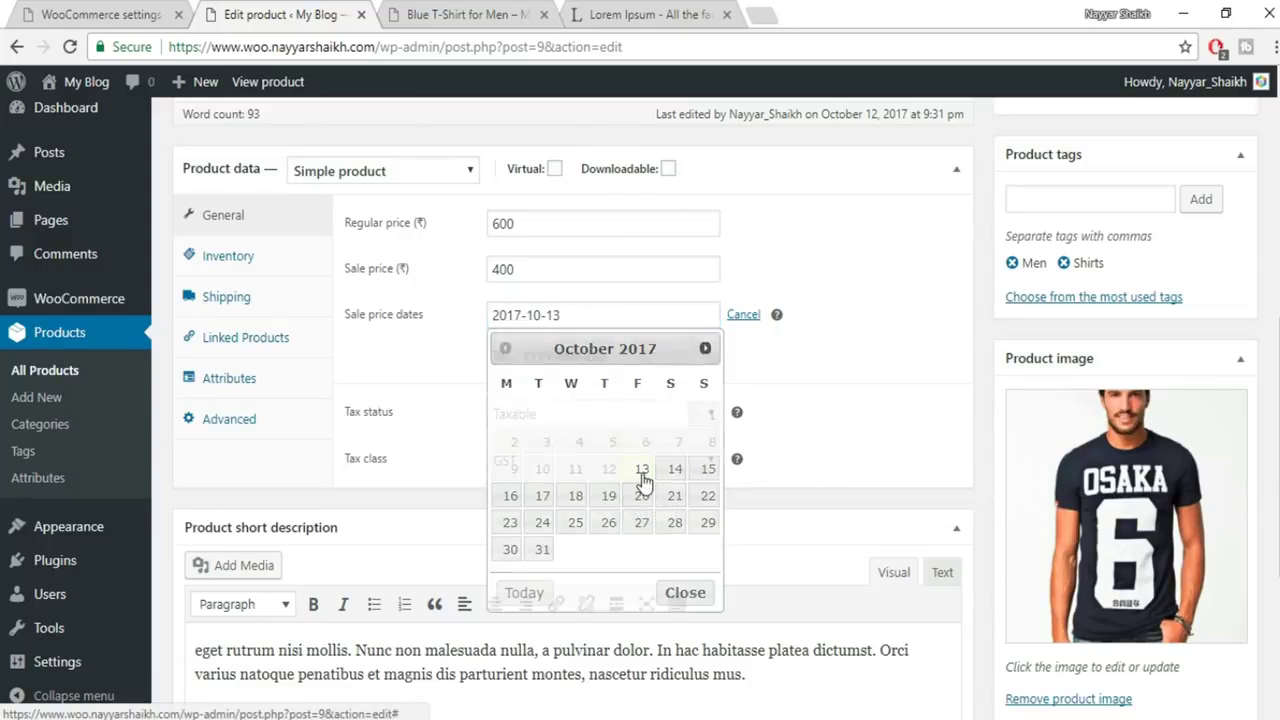
pyautogui.click(604, 318)
pyautogui.click(703, 468)
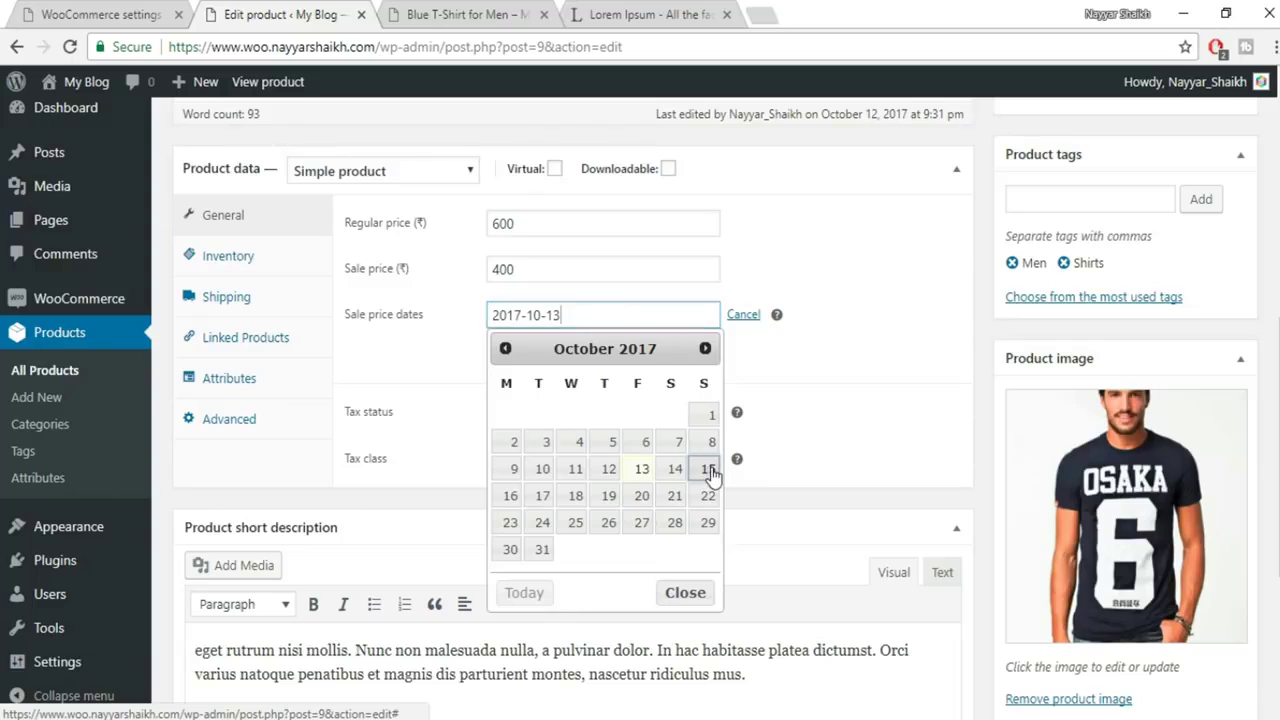
pyautogui.click(612, 318)
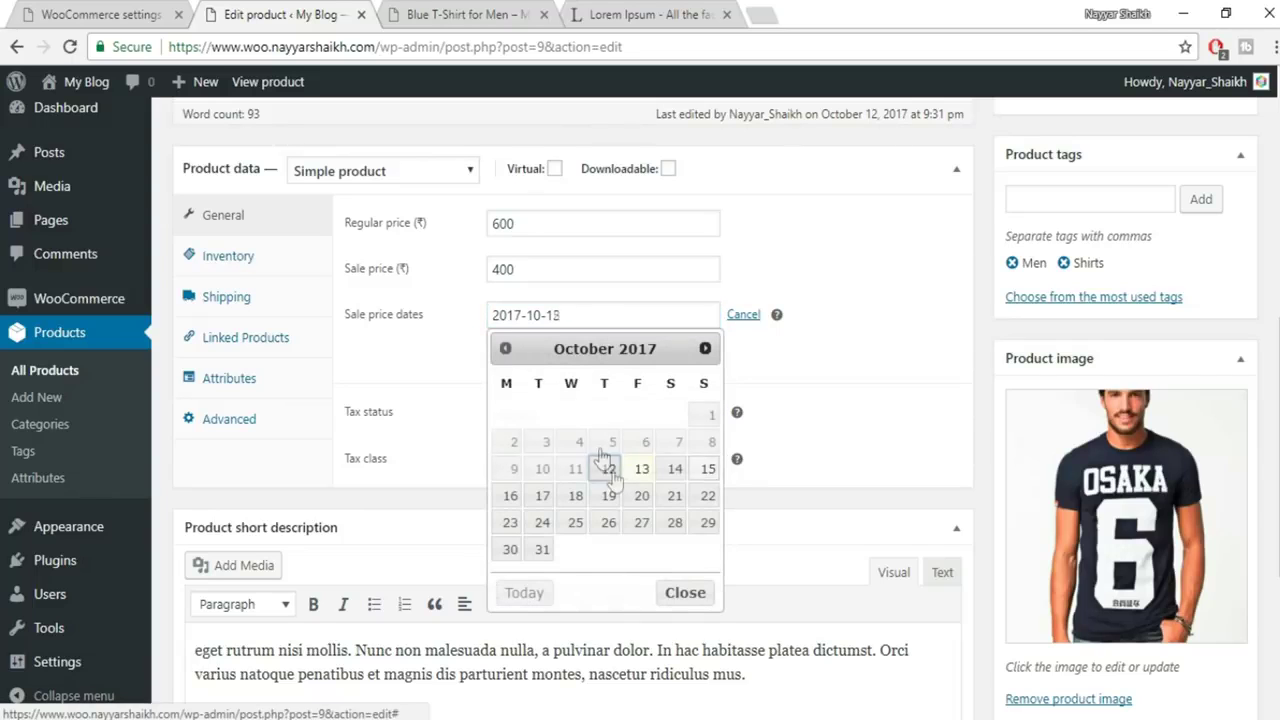
pyautogui.click(606, 467)
pyautogui.click(594, 356)
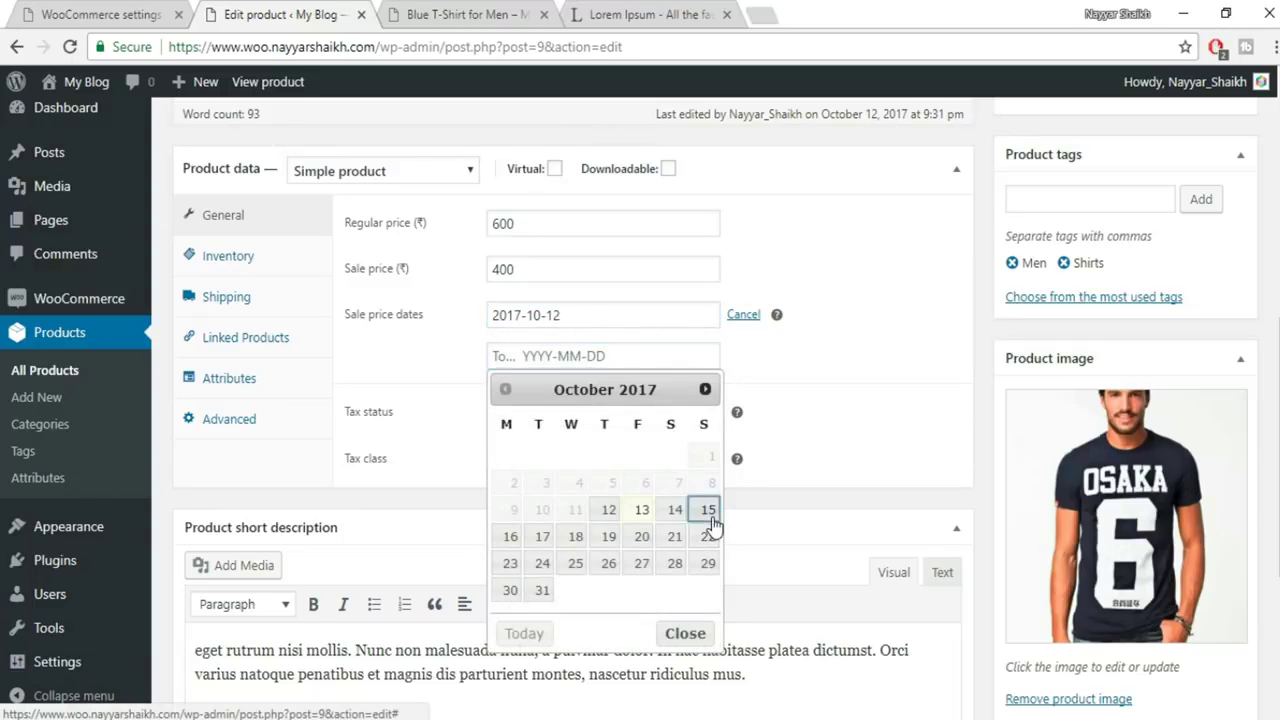
pyautogui.click(709, 510)
pyautogui.scroll(4, 1234, 269)
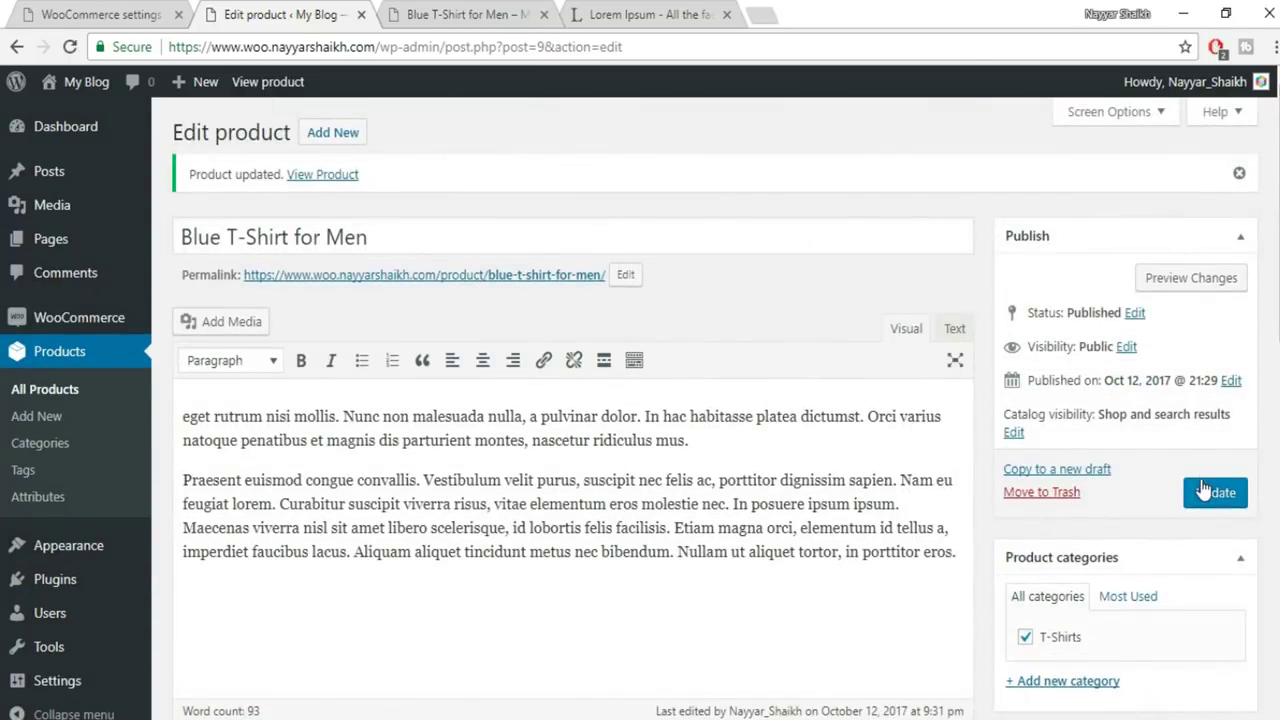
pyautogui.click(1202, 480)
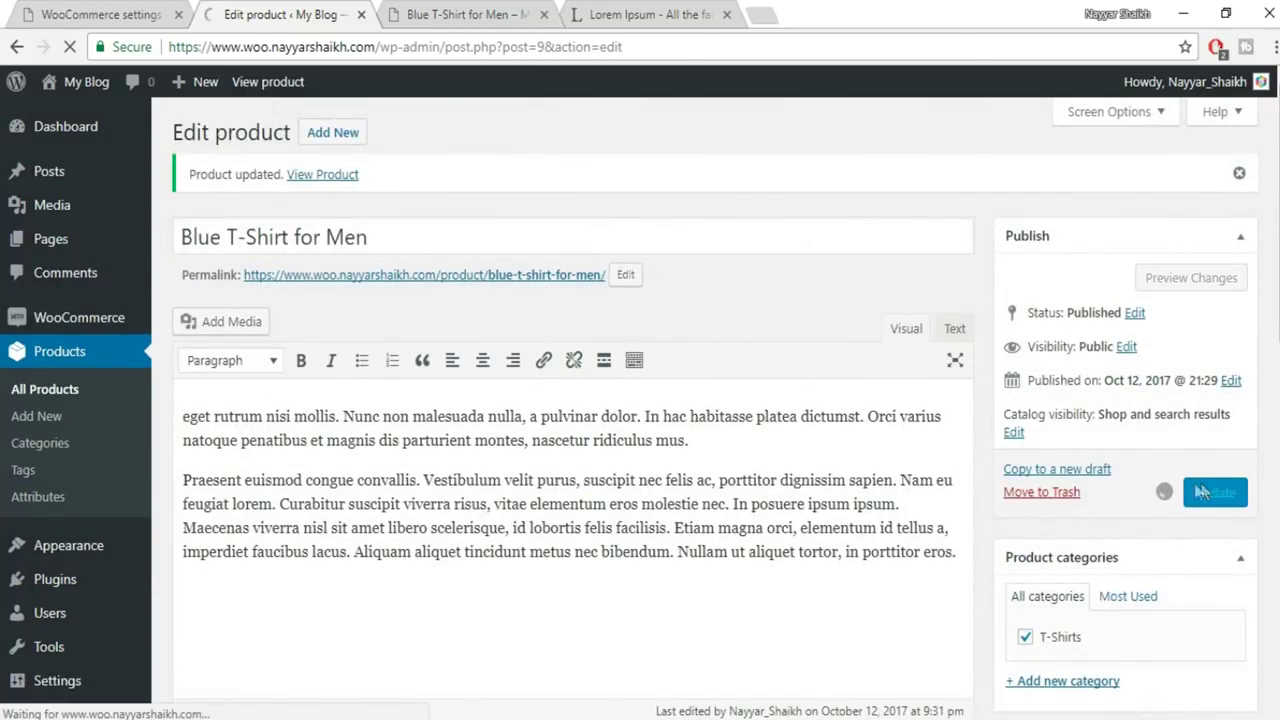
pyautogui.click(487, 12)
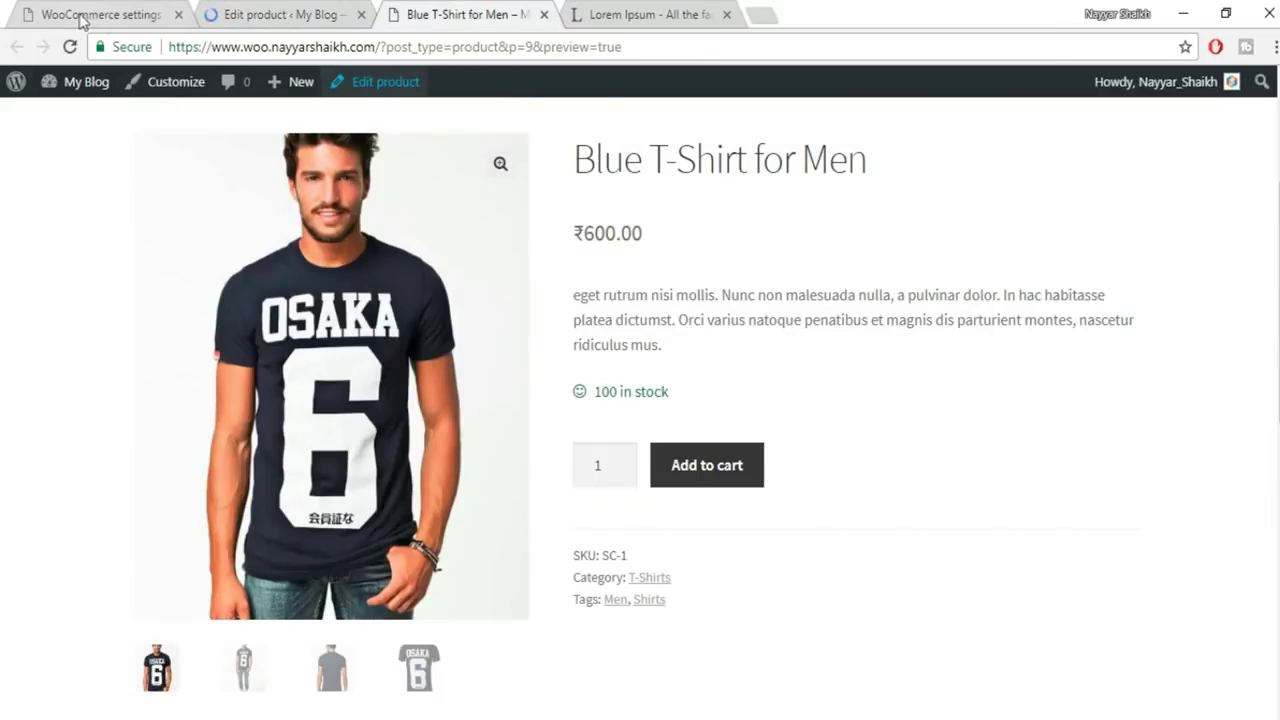
pyautogui.click(72, 47)
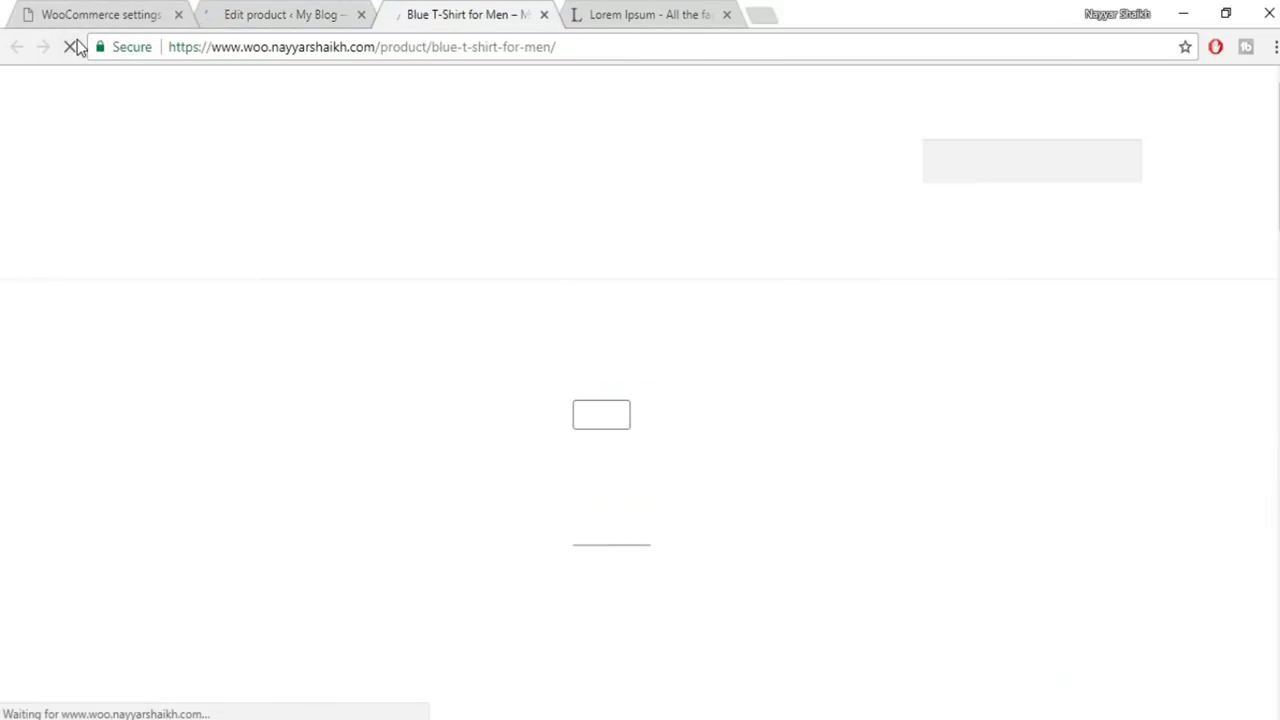
pyautogui.scroll(-3, 915, 306)
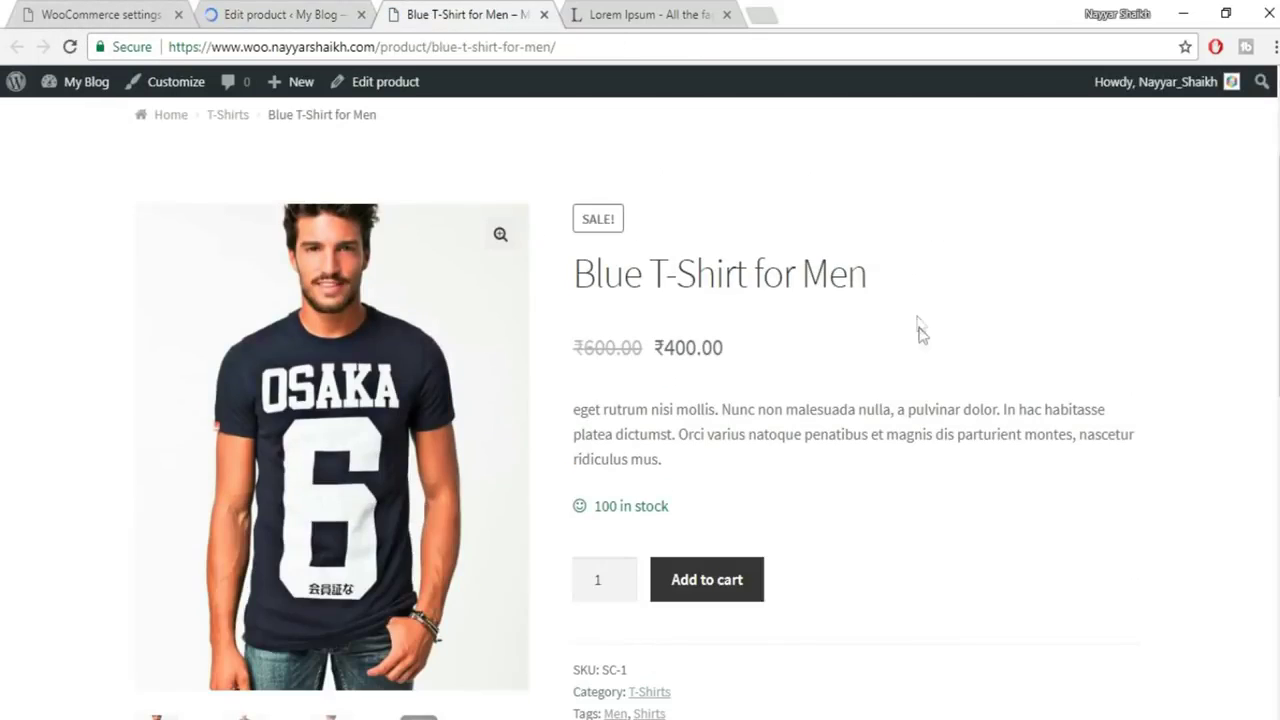
pyautogui.moveTo(585, 355); pyautogui.dragTo(634, 353)
pyautogui.click(692, 358)
pyautogui.scroll(-2, 735, 361)
pyautogui.scroll(1, 731, 206)
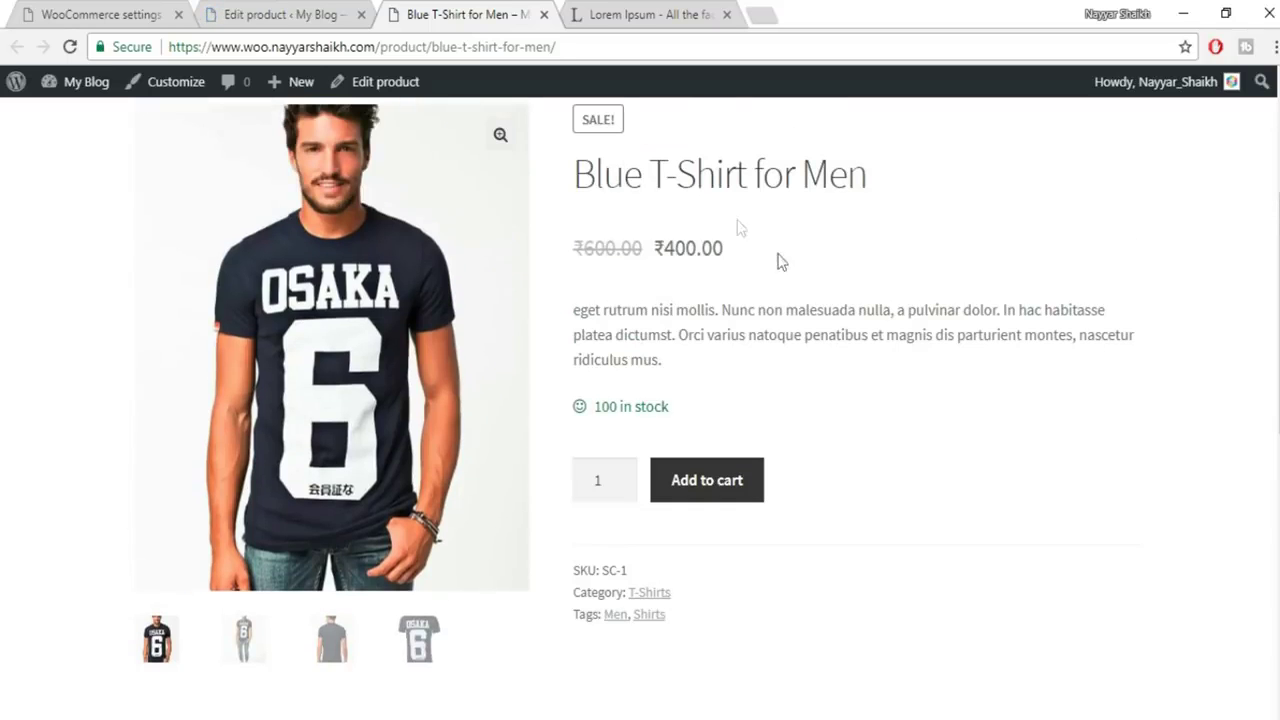
pyautogui.moveTo(740, 248); pyautogui.dragTo(656, 246)
pyautogui.click(725, 250)
pyautogui.scroll(2, 723, 249)
pyautogui.moveTo(616, 318); pyautogui.dragTo(563, 321)
pyautogui.click(673, 322)
pyautogui.scroll(-6, 785, 352)
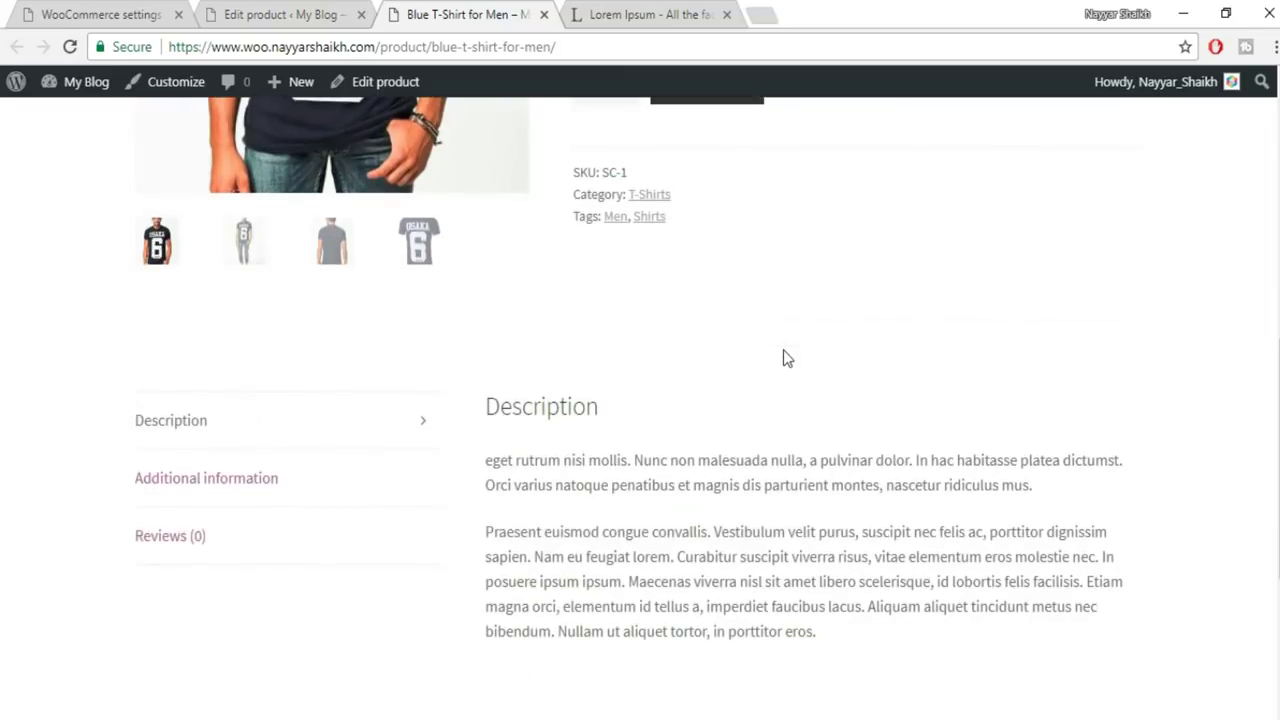
pyautogui.scroll(6, 787, 358)
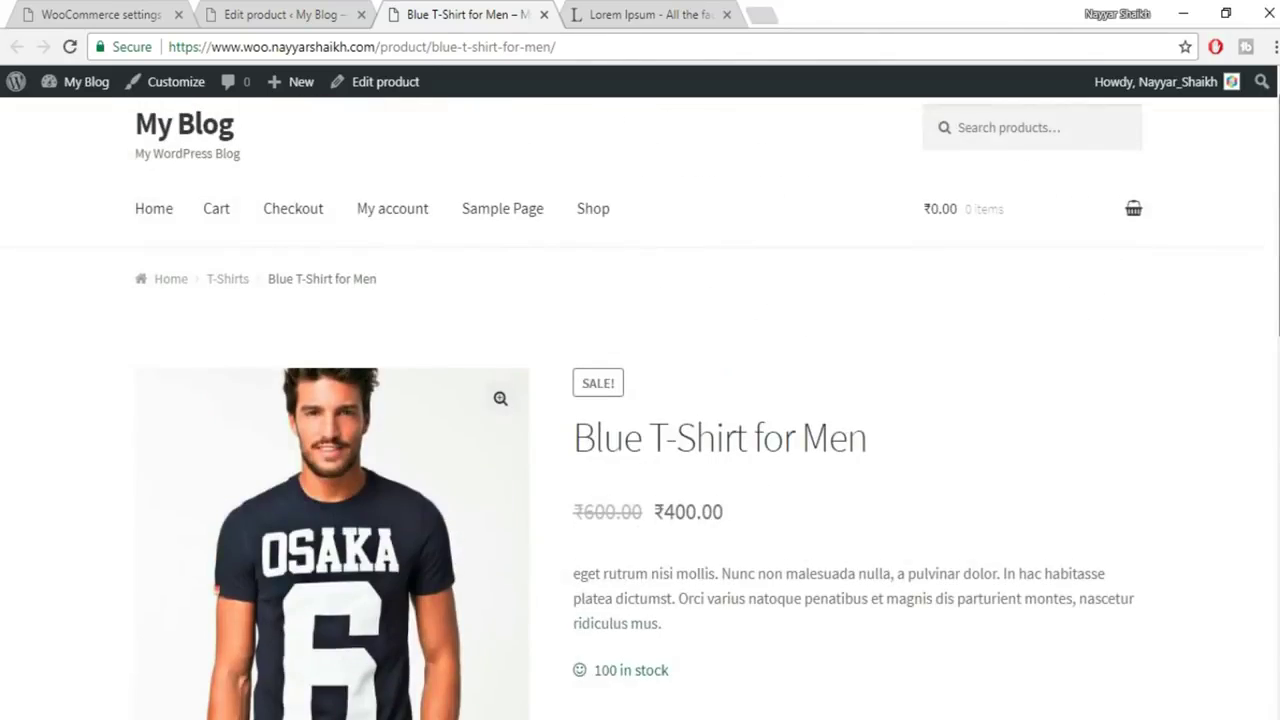
pyautogui.scroll(-2, 622, 197)
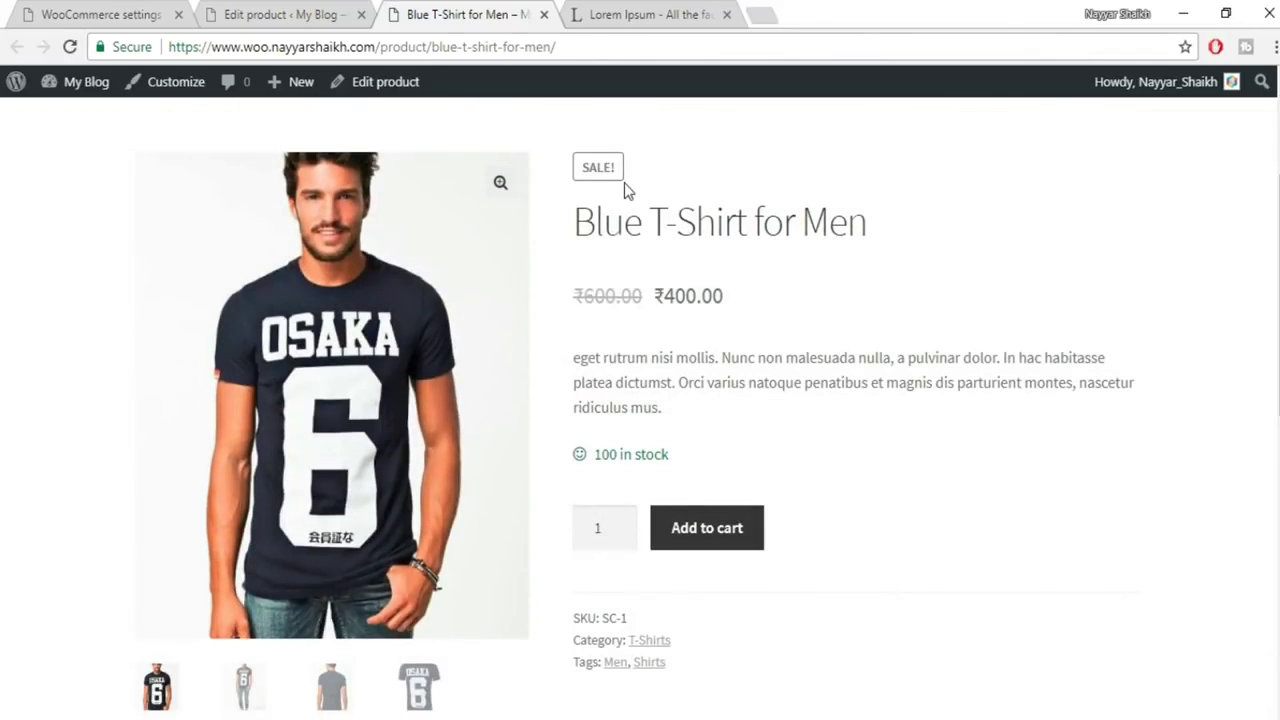
pyautogui.click(280, 14)
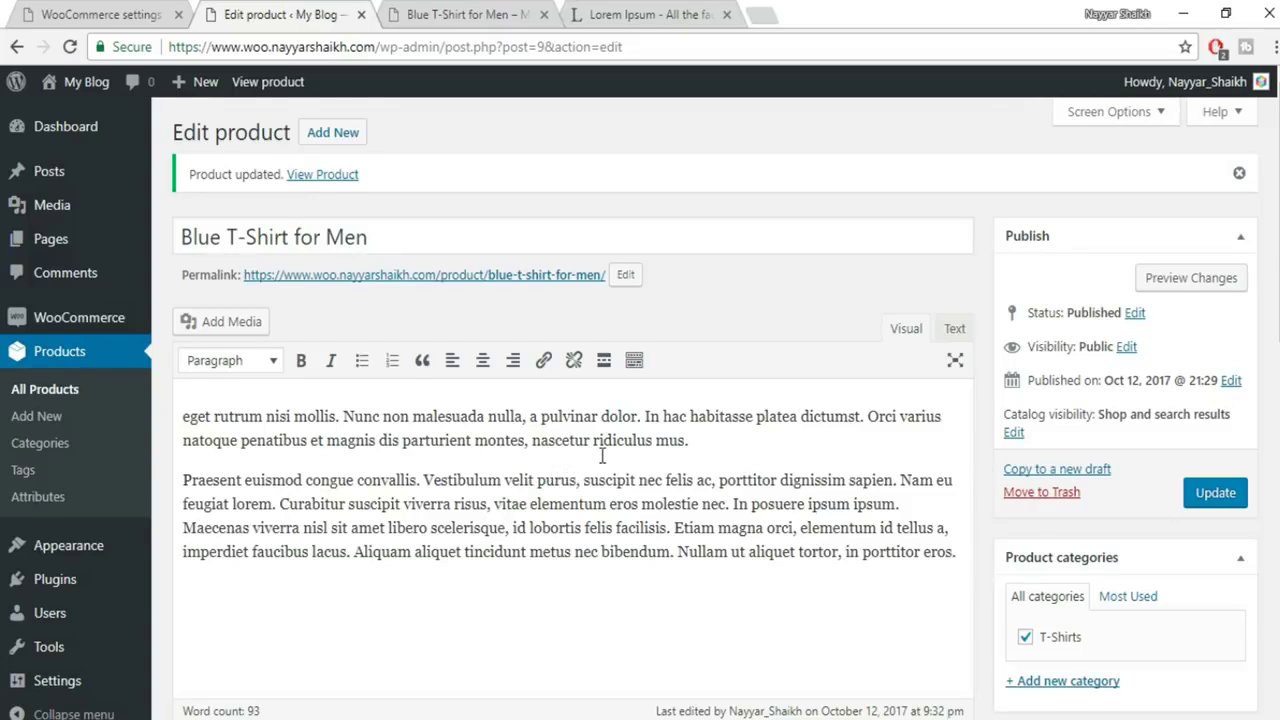
# Change the product type to Variable product
pyautogui.scroll(-6, 602, 456)
pyautogui.click(386, 172)
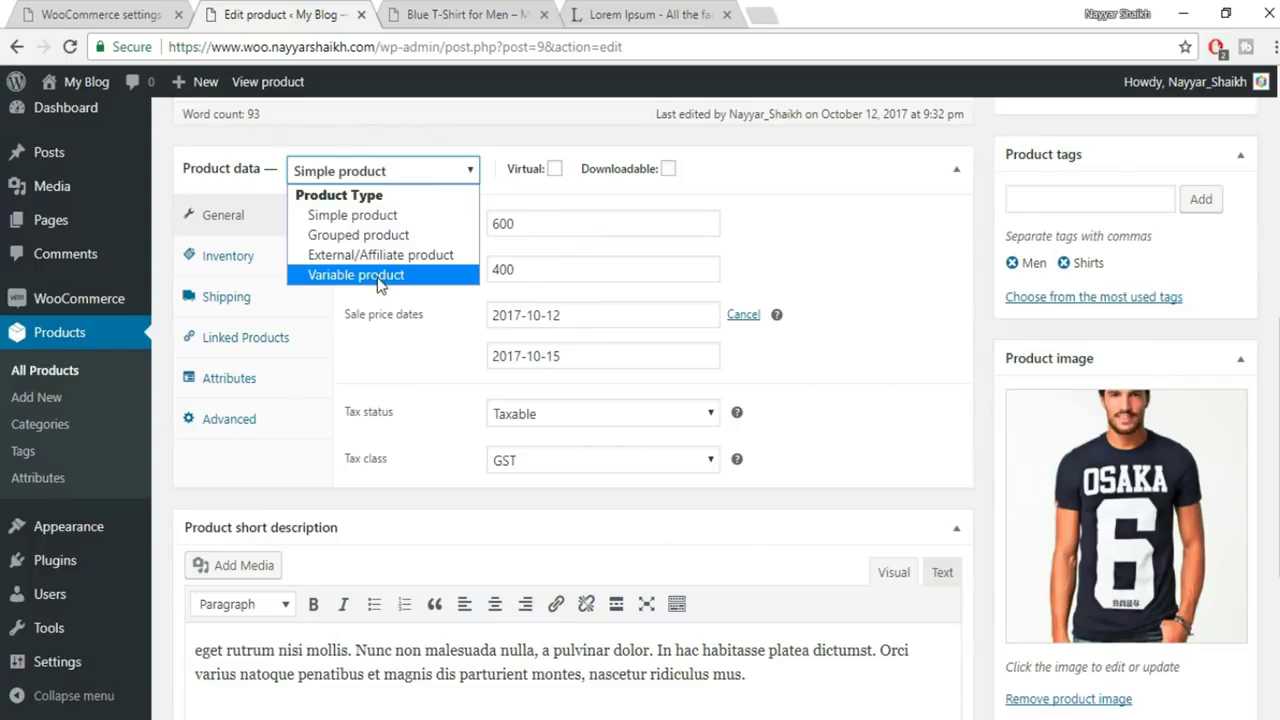
pyautogui.click(363, 276)
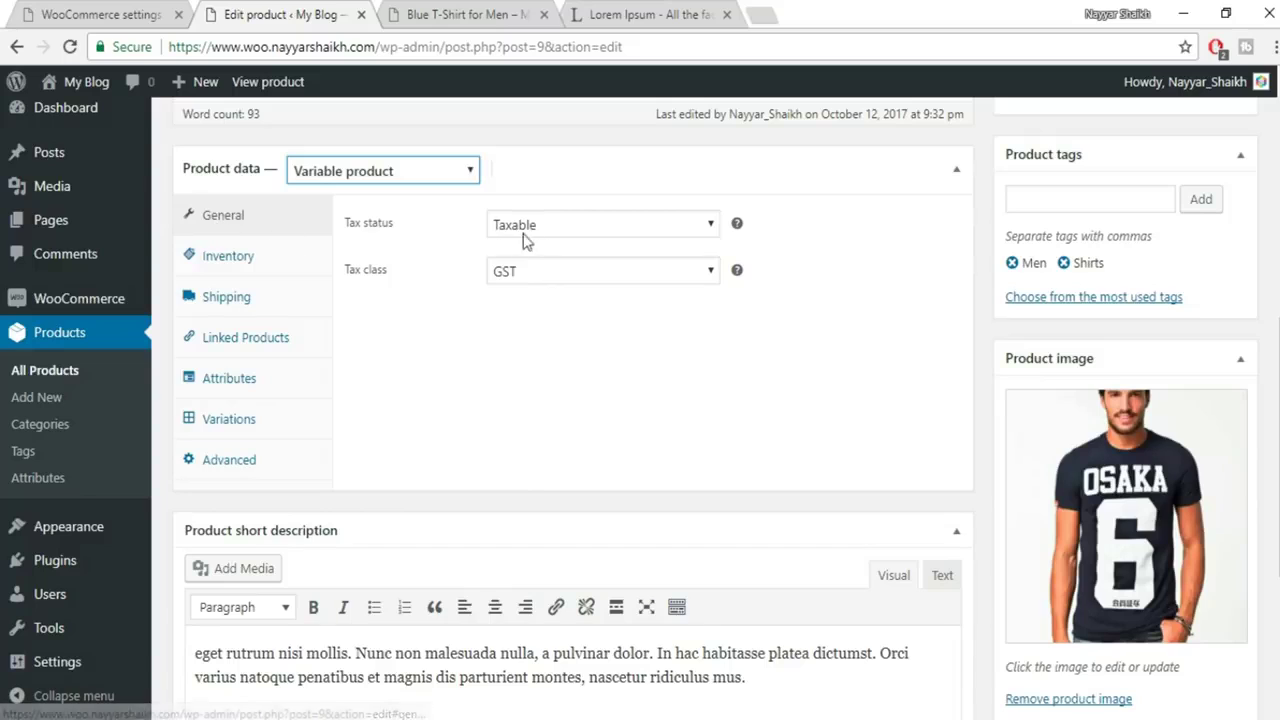
# Review the Inventory, Shipping and Linked Products settings, then go to Attributes
pyautogui.click(229, 258)
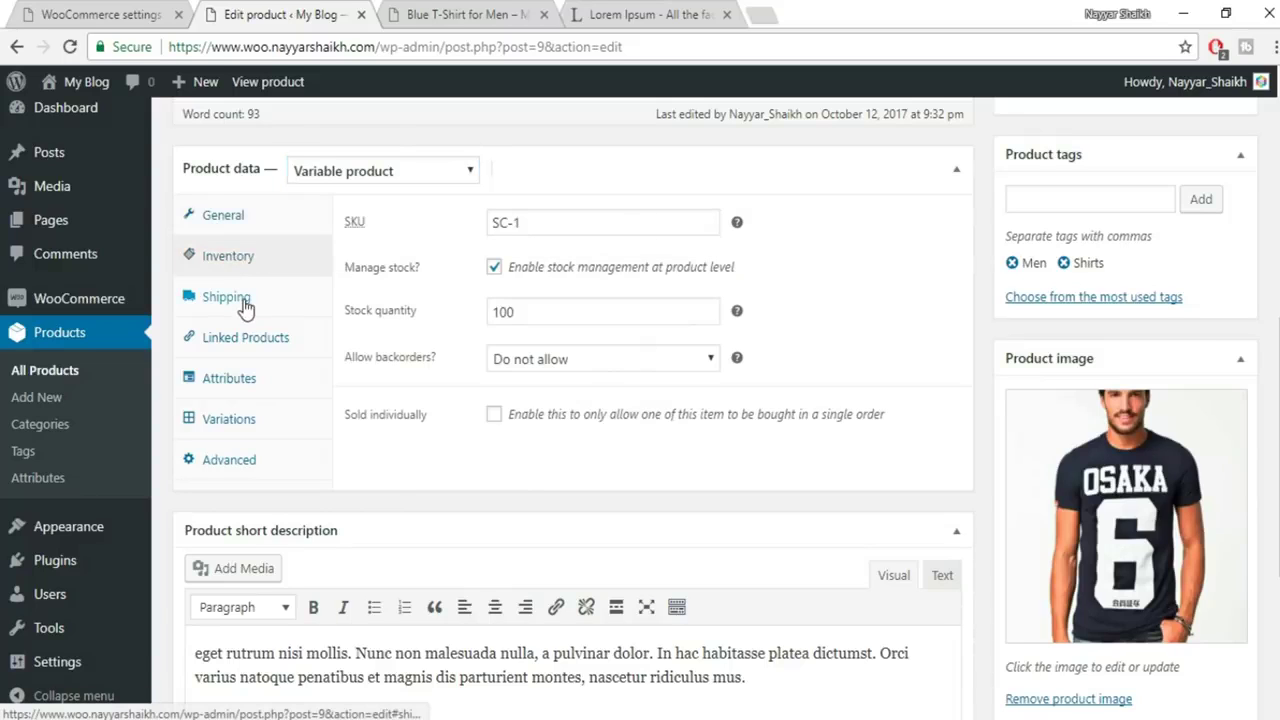
pyautogui.click(242, 302)
pyautogui.click(278, 342)
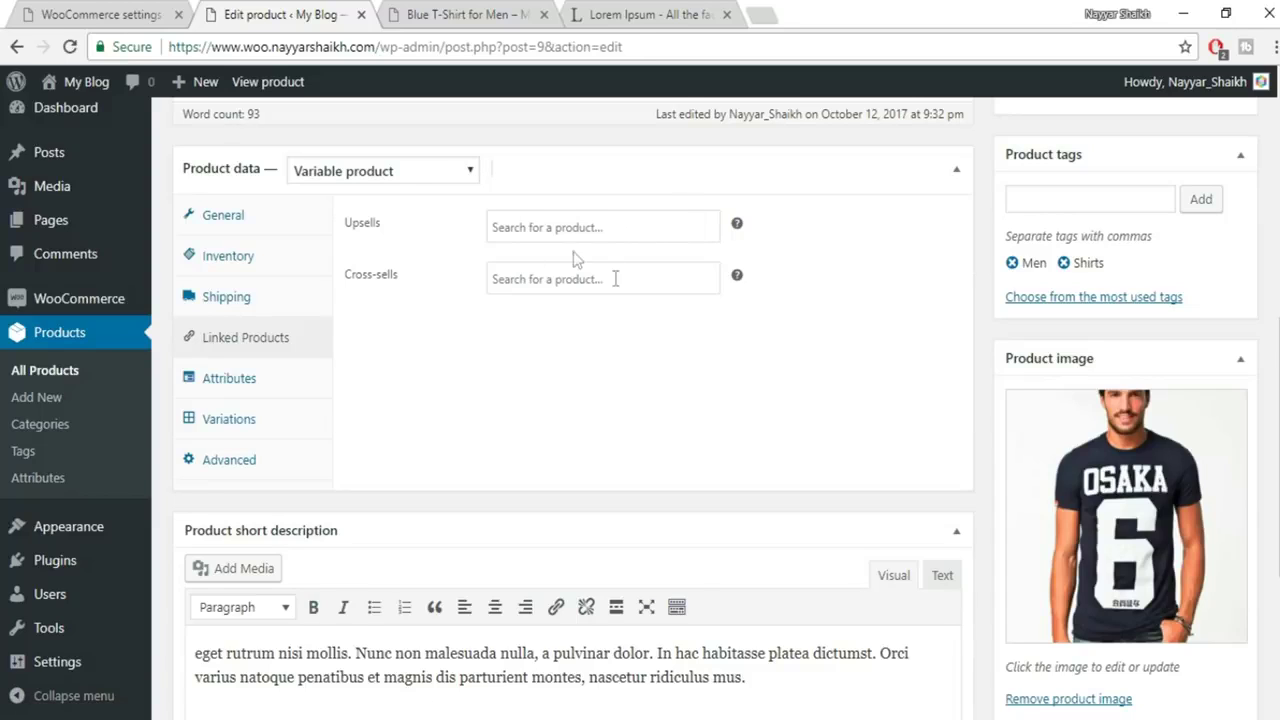
pyautogui.click(614, 228)
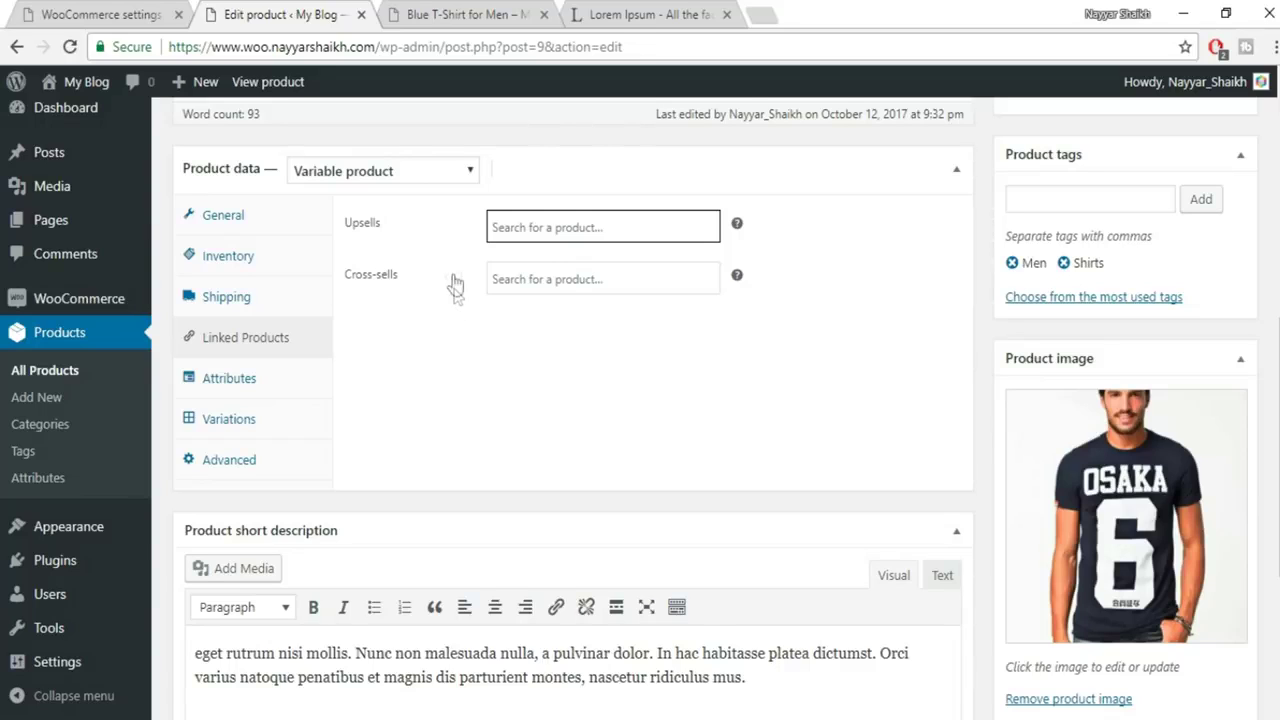
pyautogui.click(229, 388)
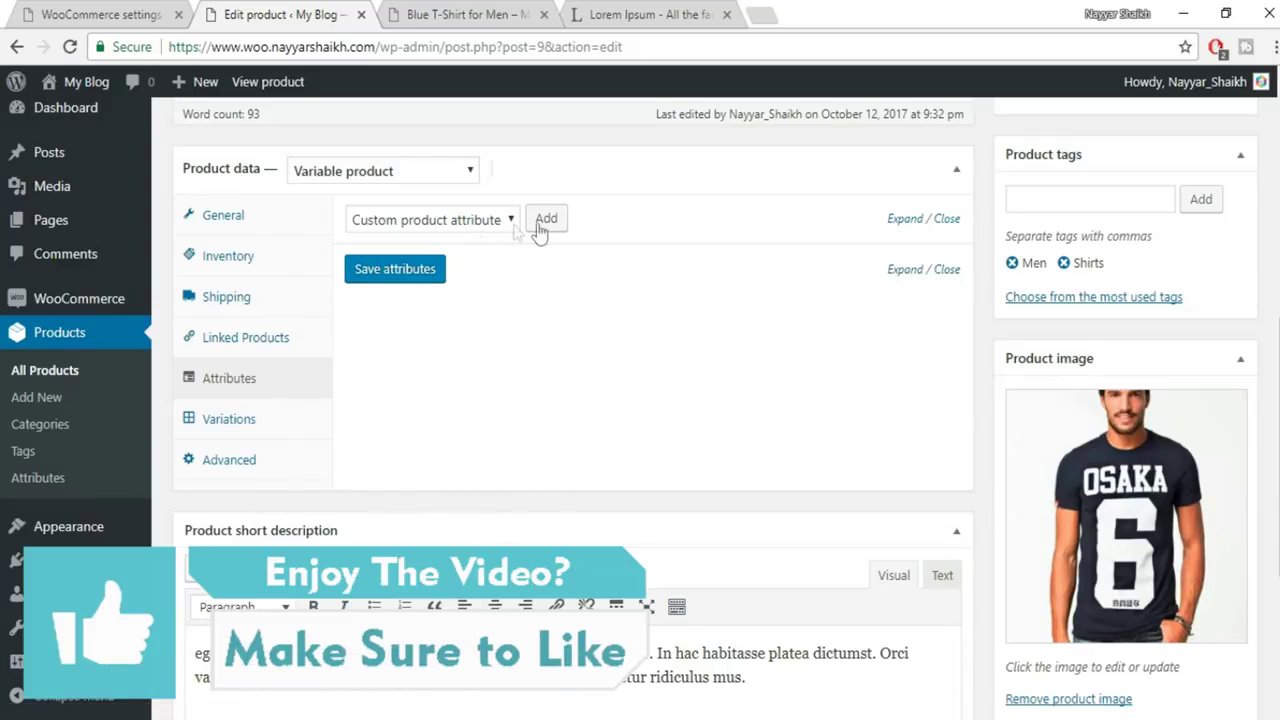
# Add a custom Colors attribute (Blue | White | Black) used for variations, and save it
pyautogui.click(543, 220)
pyautogui.click(417, 340)
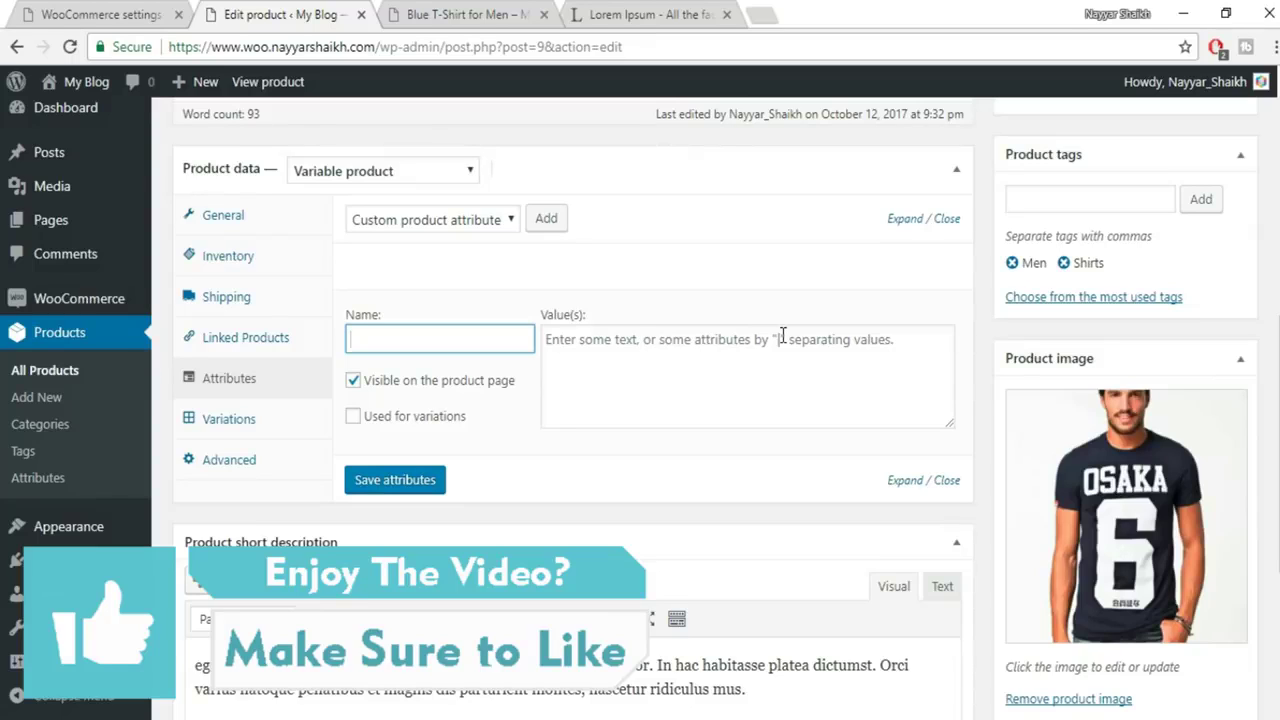
pyautogui.write('Colors')
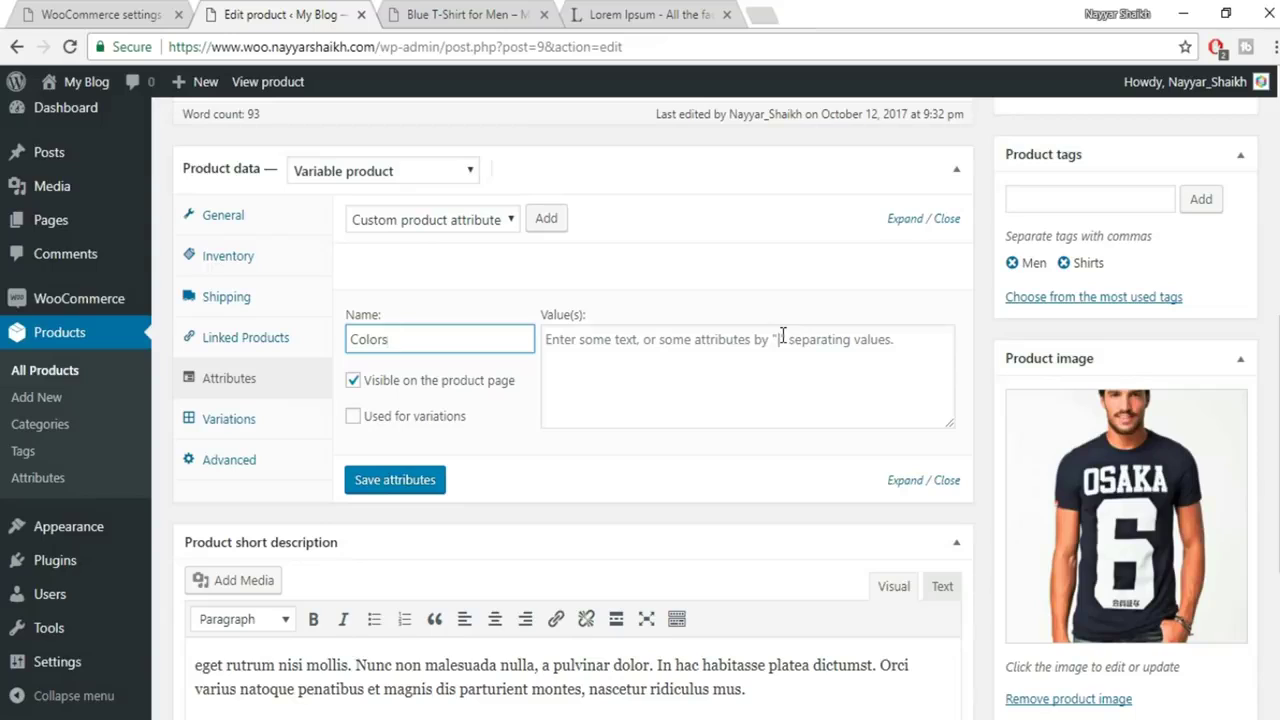
pyautogui.click(380, 416)
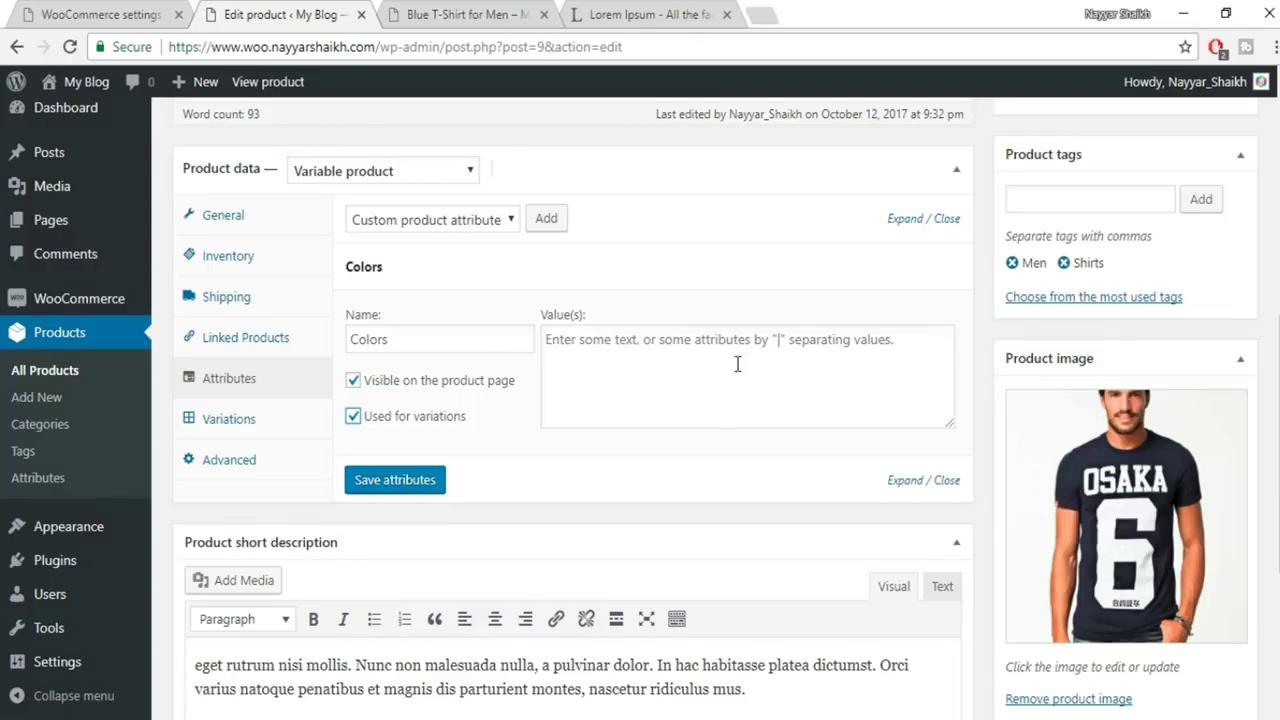
pyautogui.click(814, 346)
pyautogui.write('R')
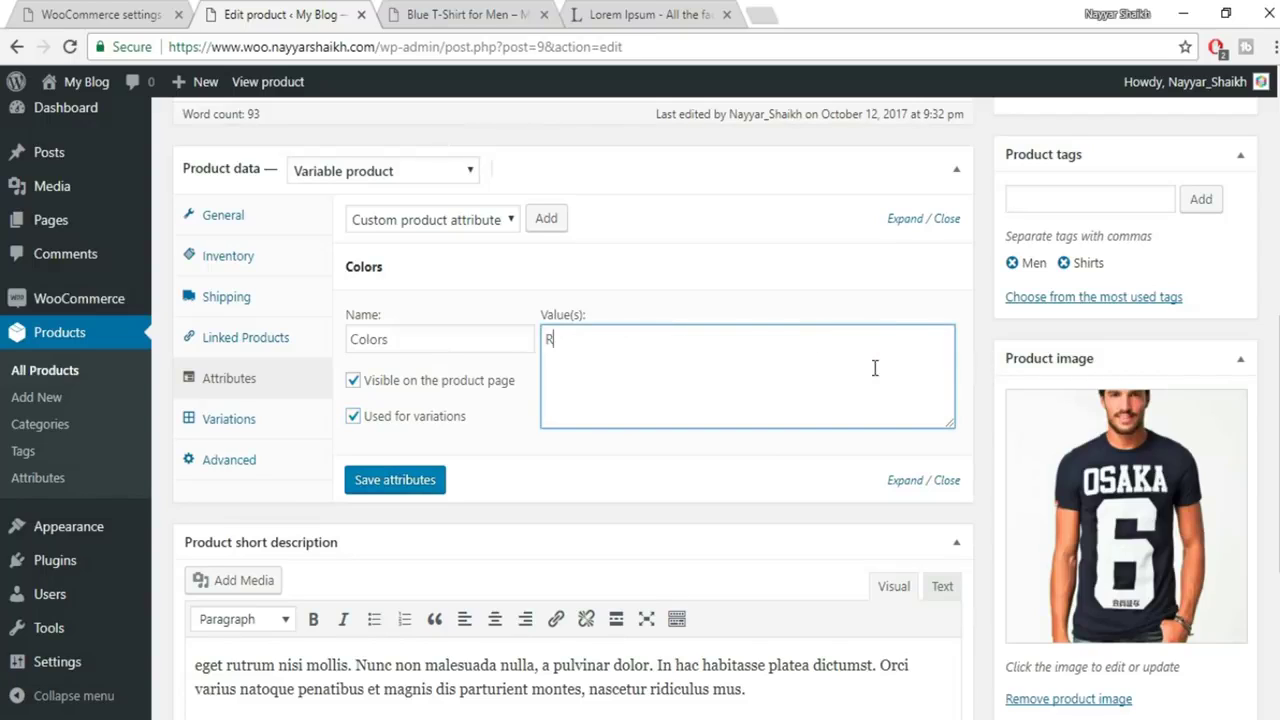
pyautogui.press('BackSpace')
pyautogui.write('Blue | White | Black')
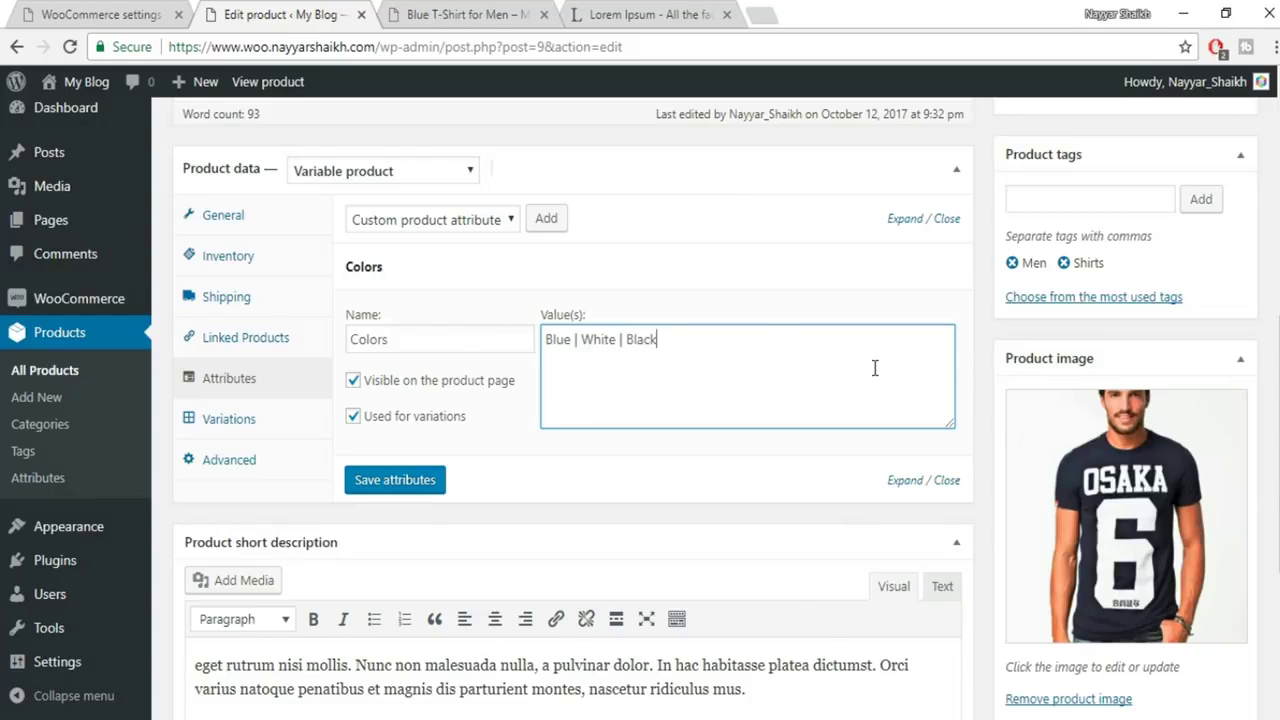
pyautogui.click(440, 483)
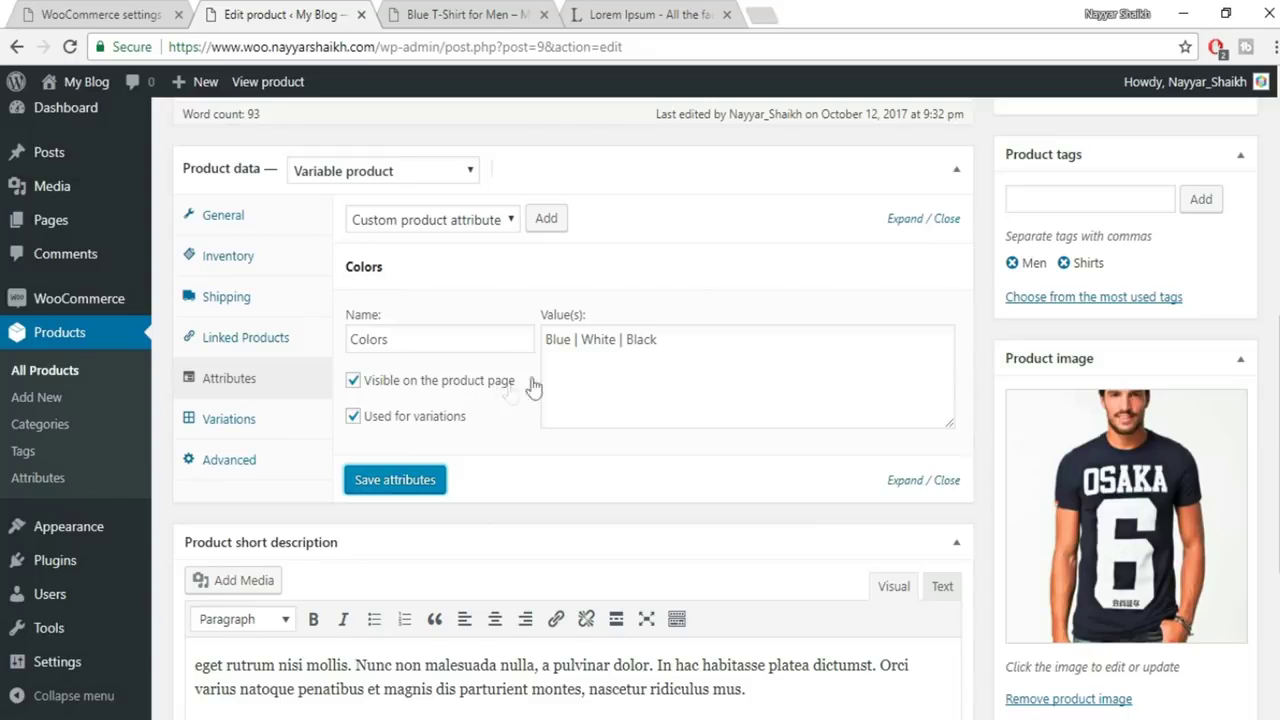
# Create variations from all attributes, producing Blue #14, White #15 and Black #16
pyautogui.click(226, 420)
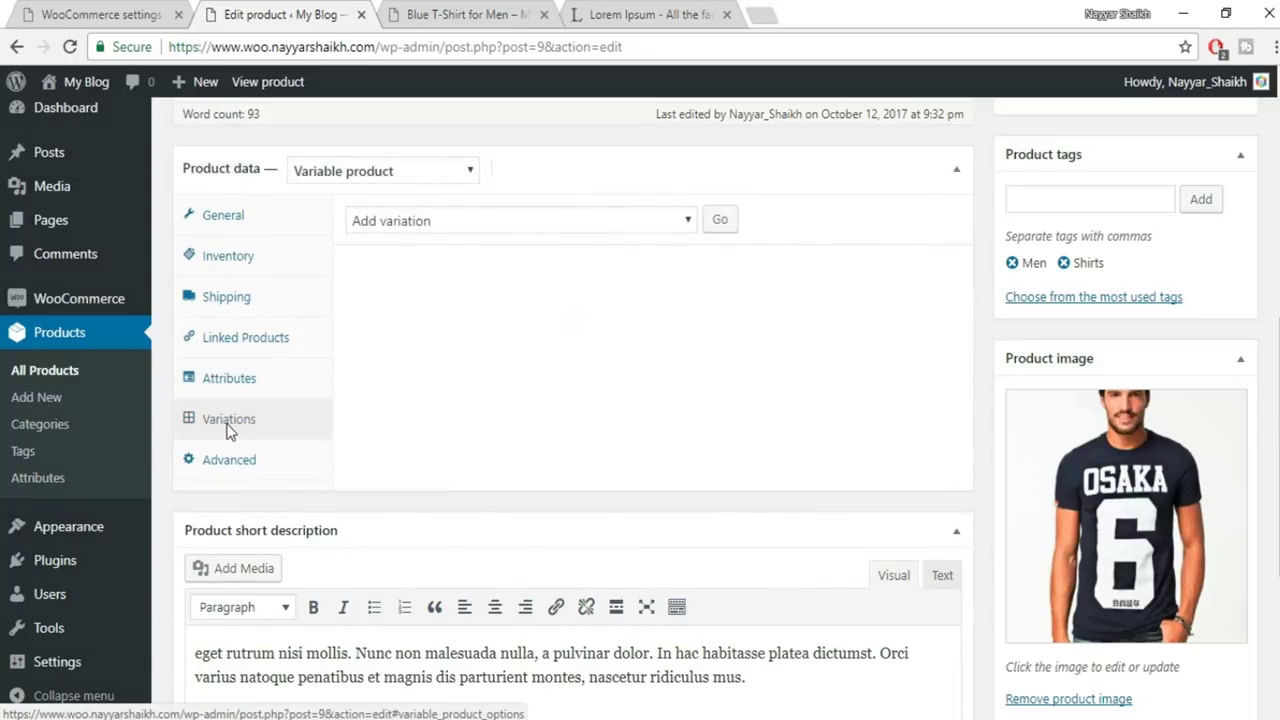
pyautogui.click(539, 216)
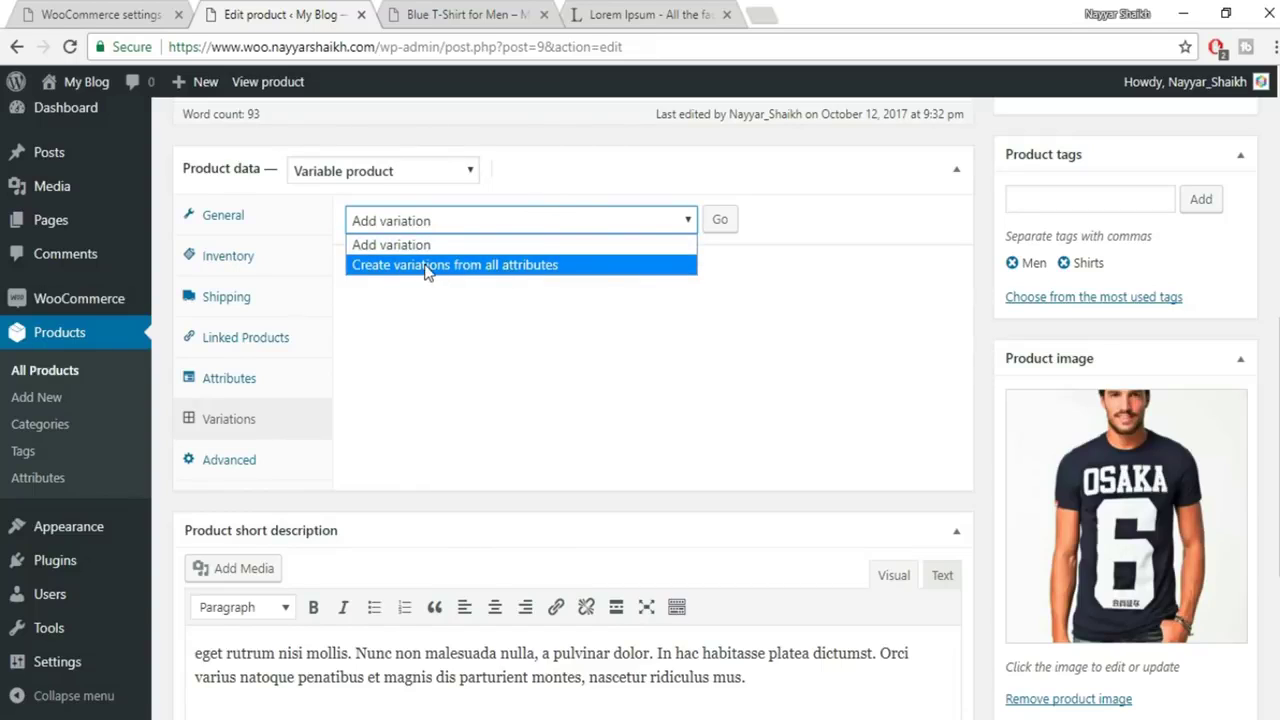
pyautogui.click(455, 265)
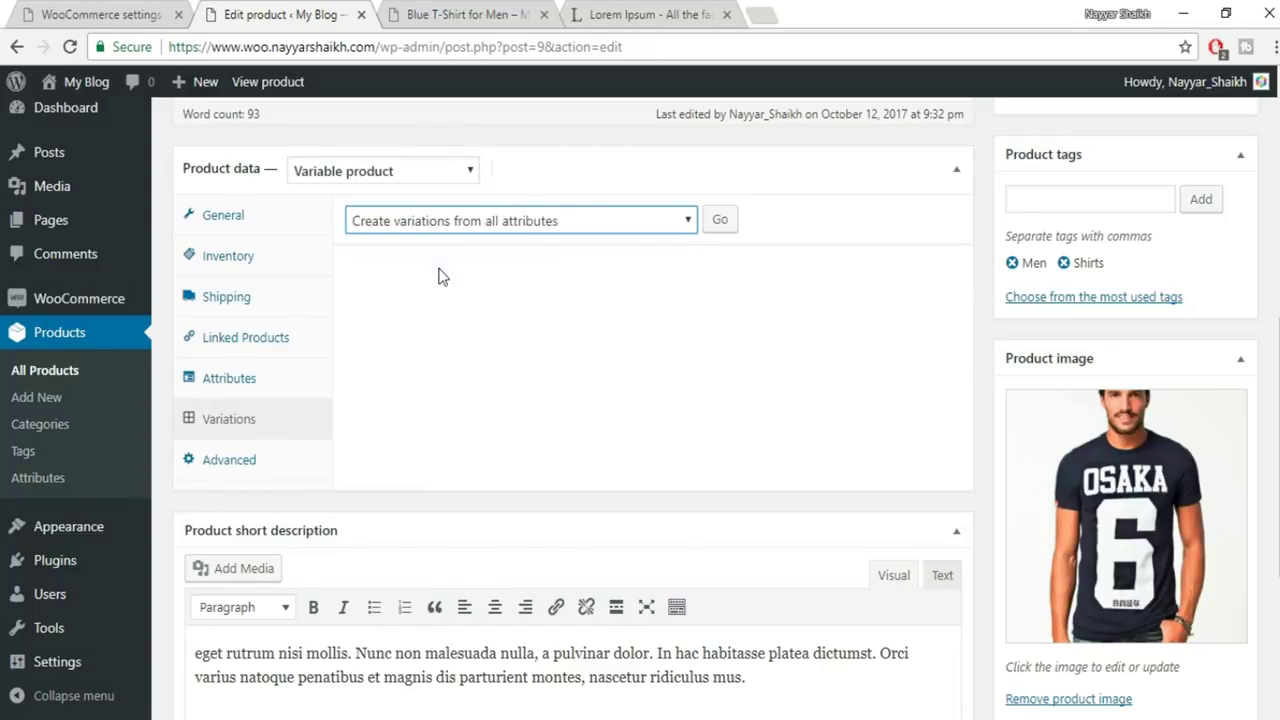
pyautogui.click(720, 221)
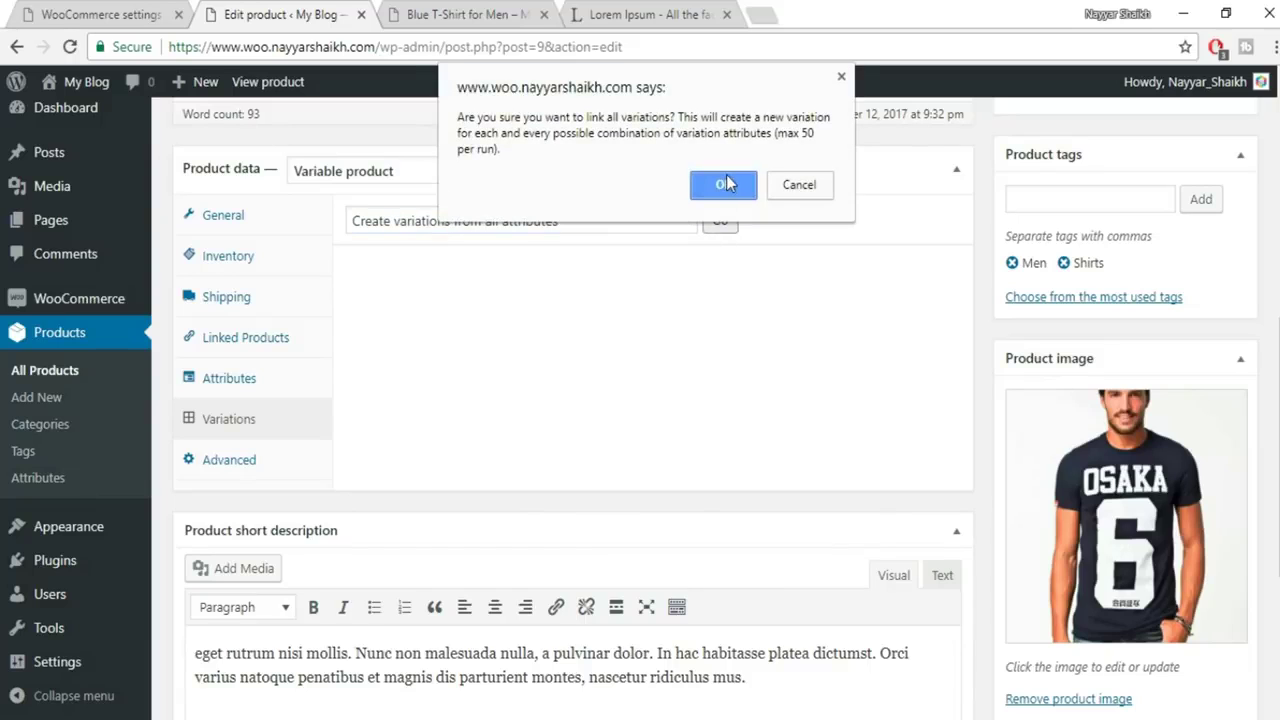
pyautogui.click(724, 187)
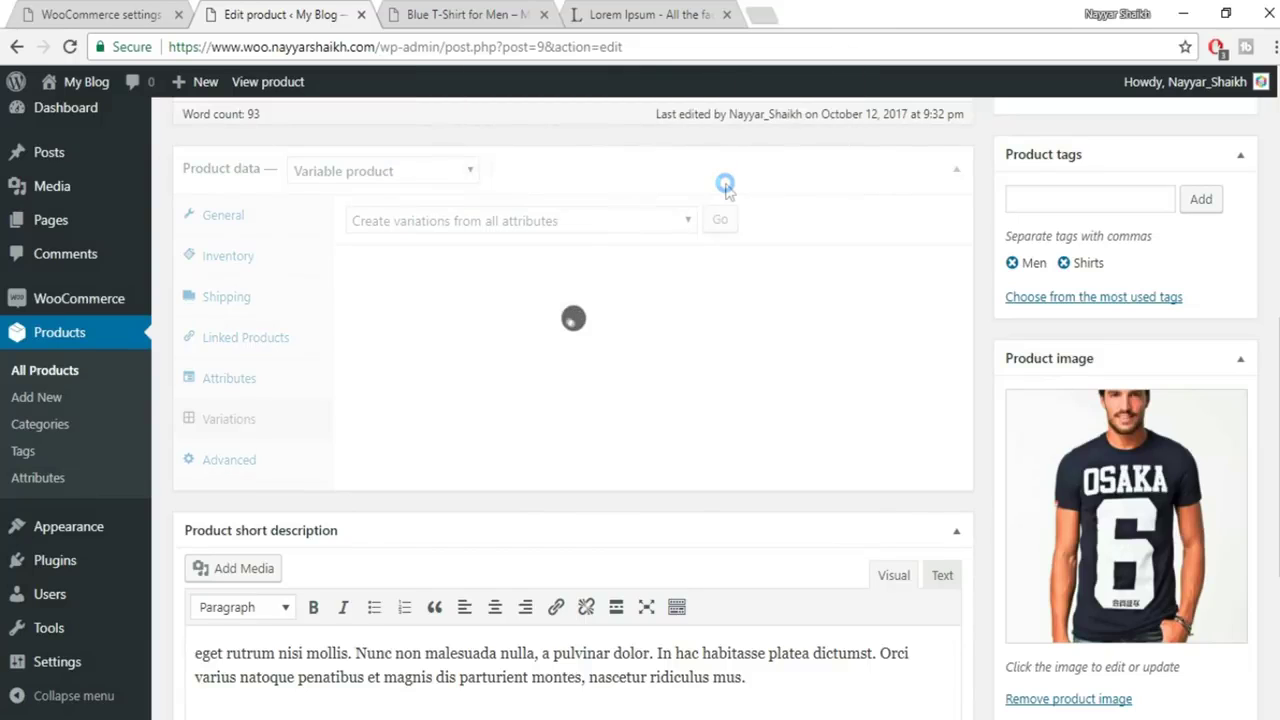
pyautogui.click(792, 156)
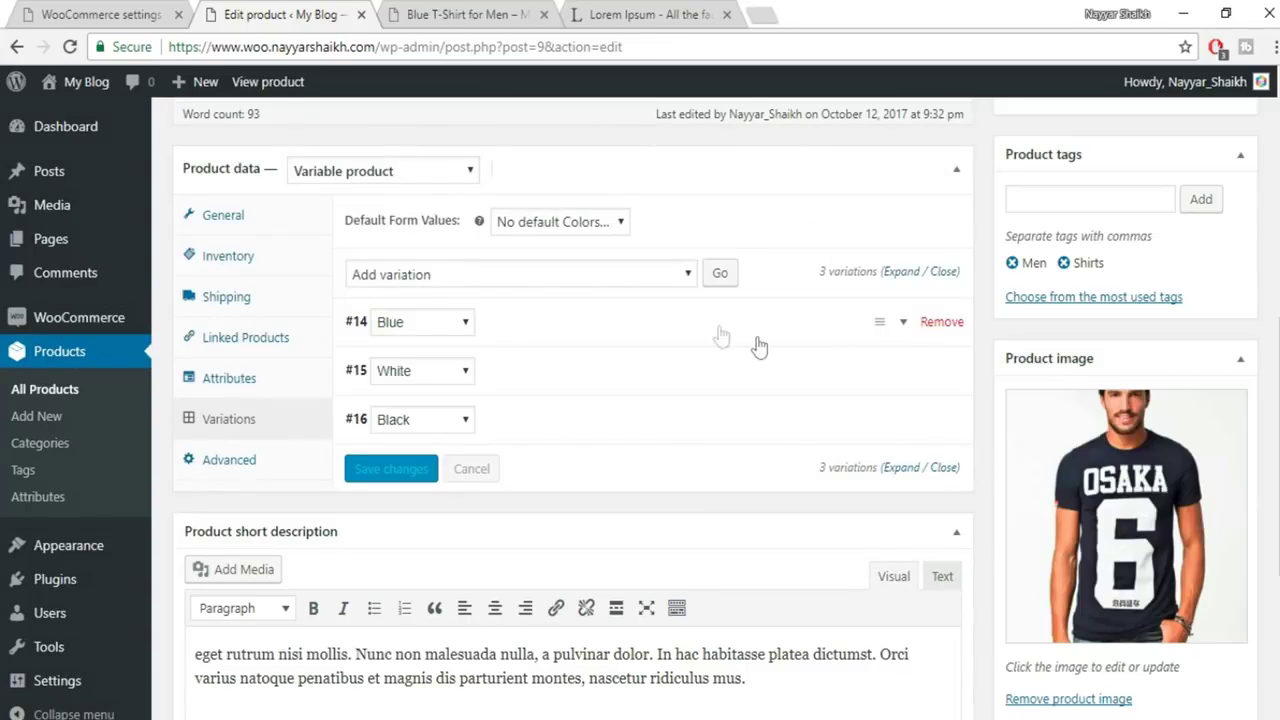
# Set 1.jpeg, the front-view OSAKA shirt photo, as variation #14's image and price it at 600
pyautogui.click(904, 327)
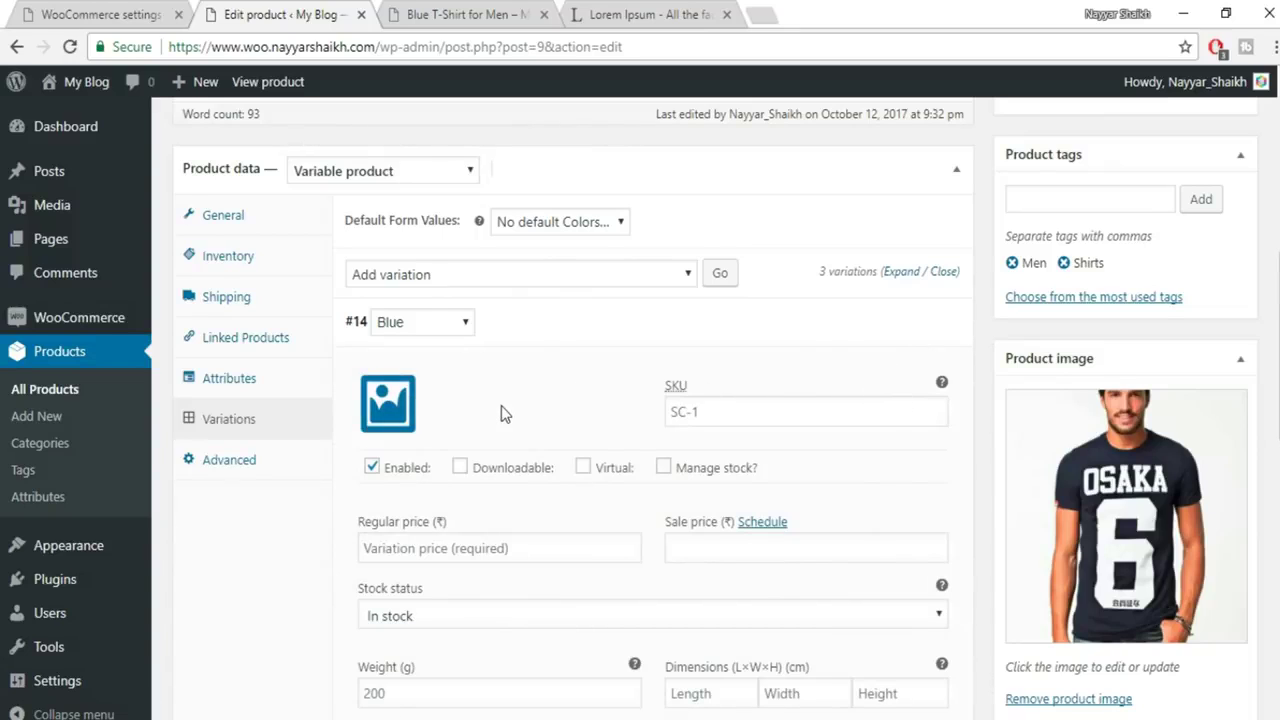
pyautogui.scroll(-1, 448, 337)
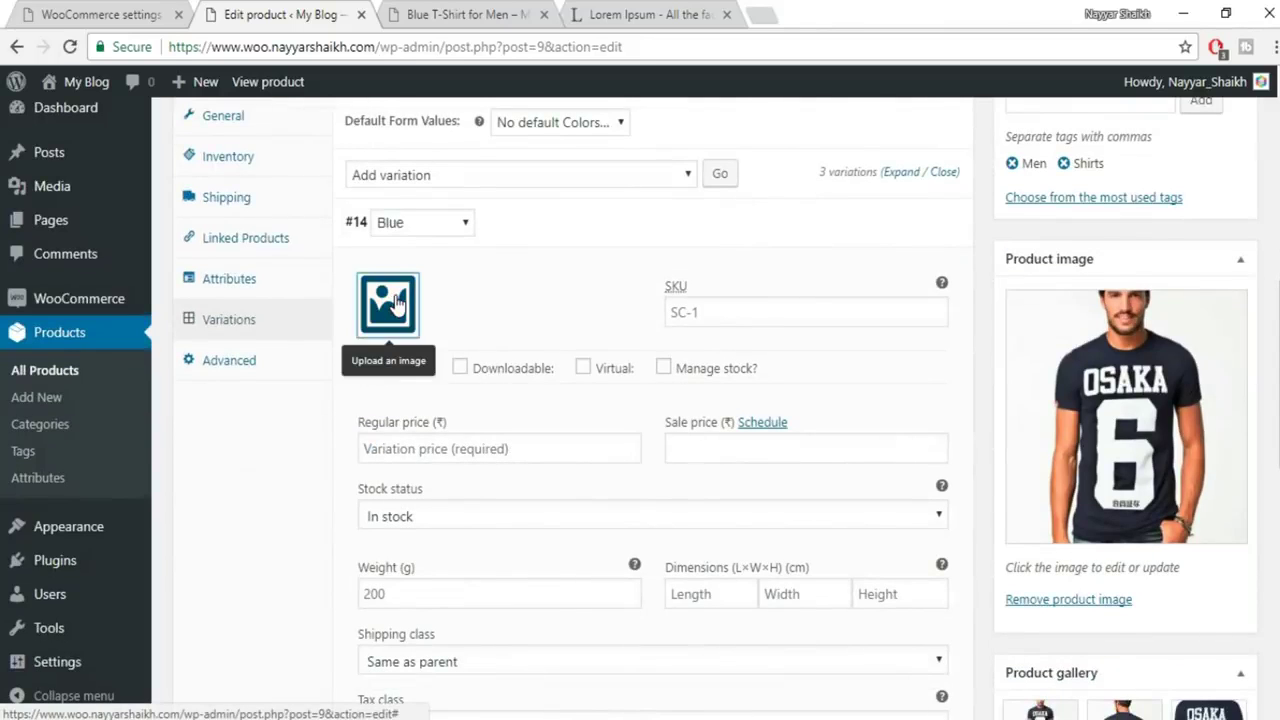
pyautogui.click(384, 310)
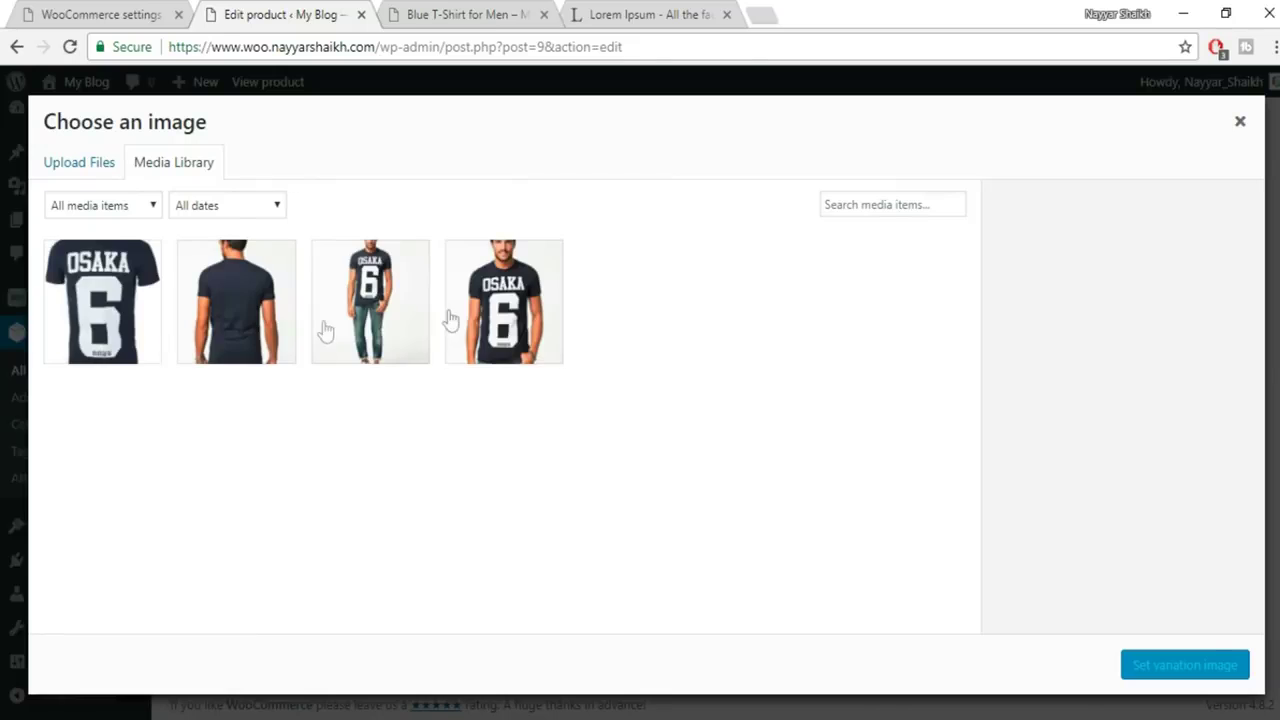
pyautogui.click(515, 318)
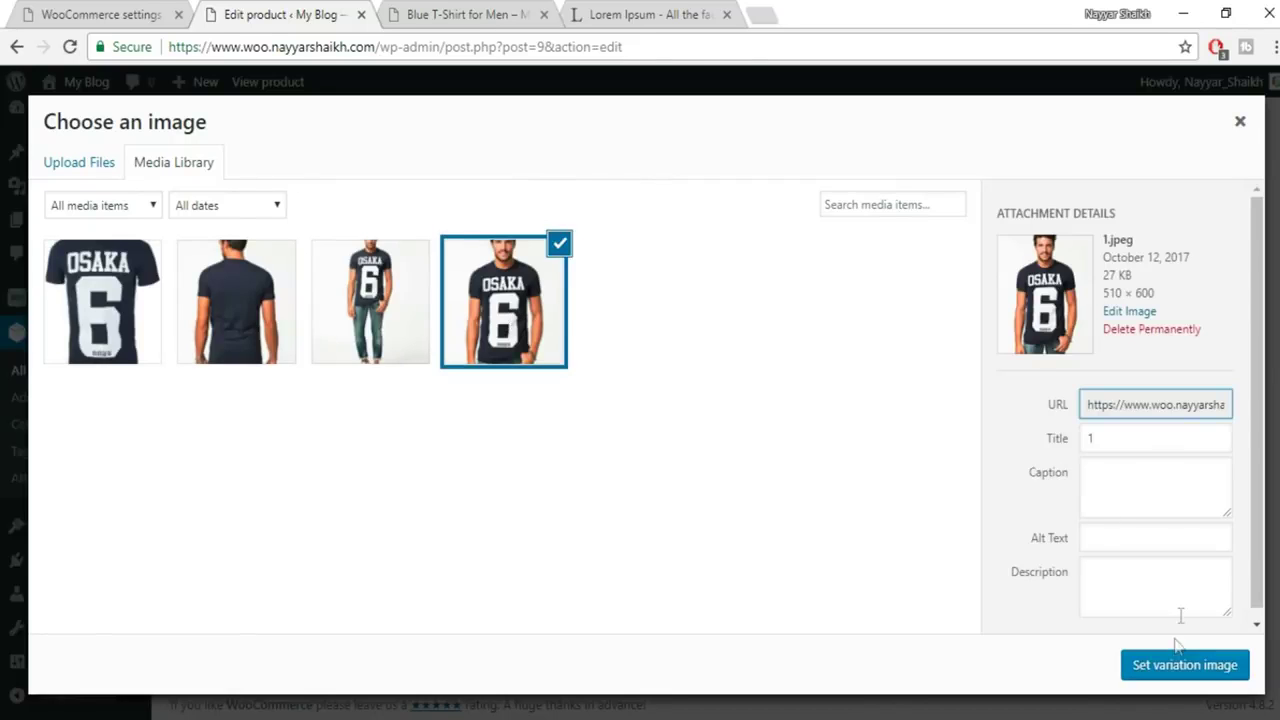
pyautogui.click(1182, 668)
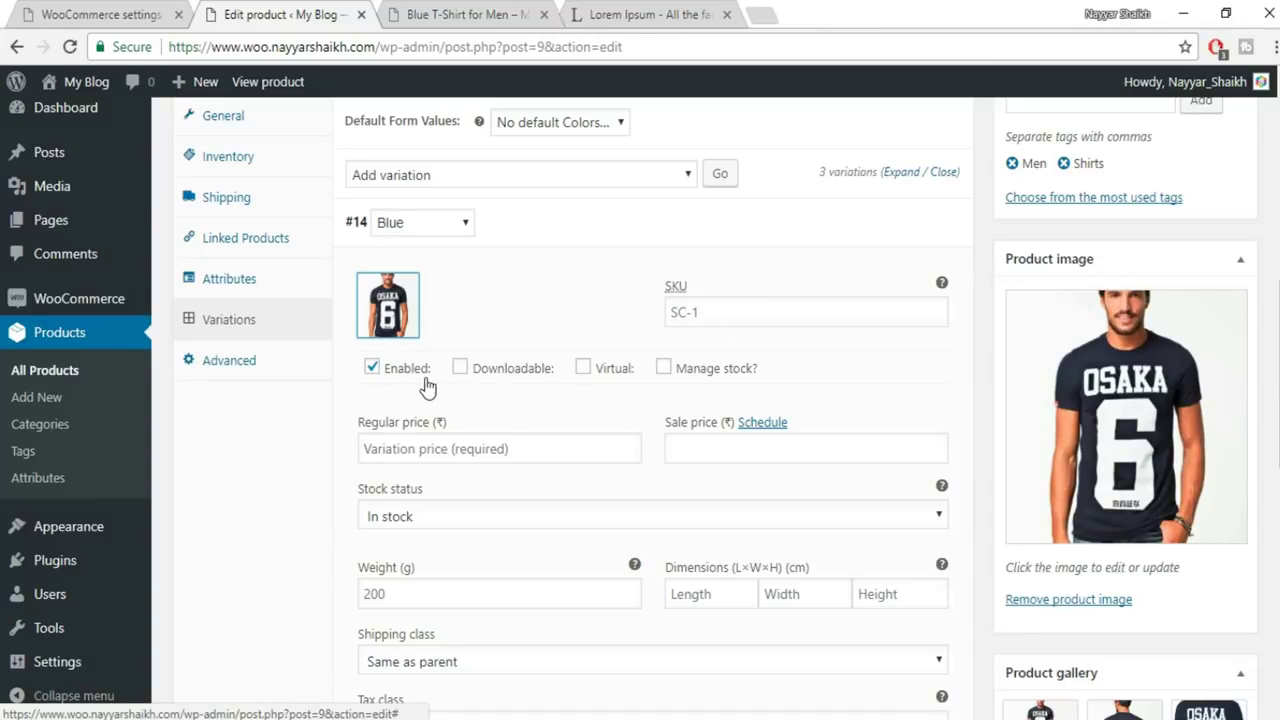
pyautogui.click(467, 448)
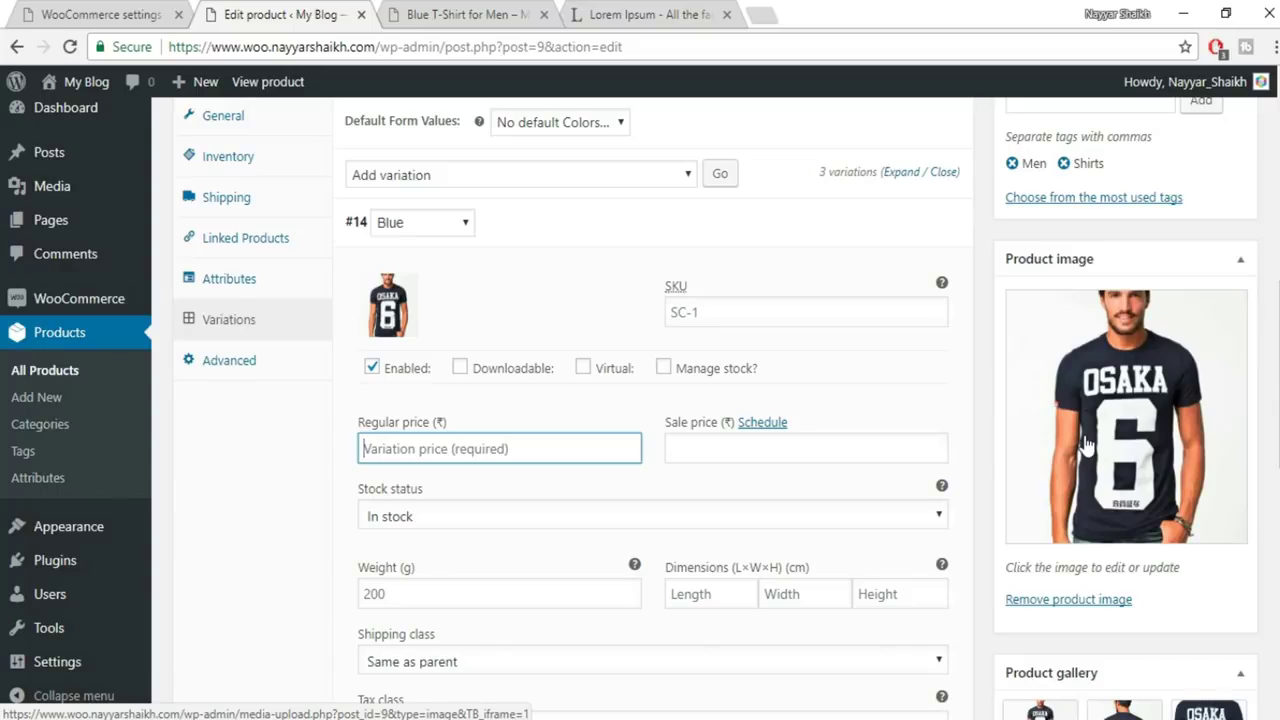
pyautogui.write('600')
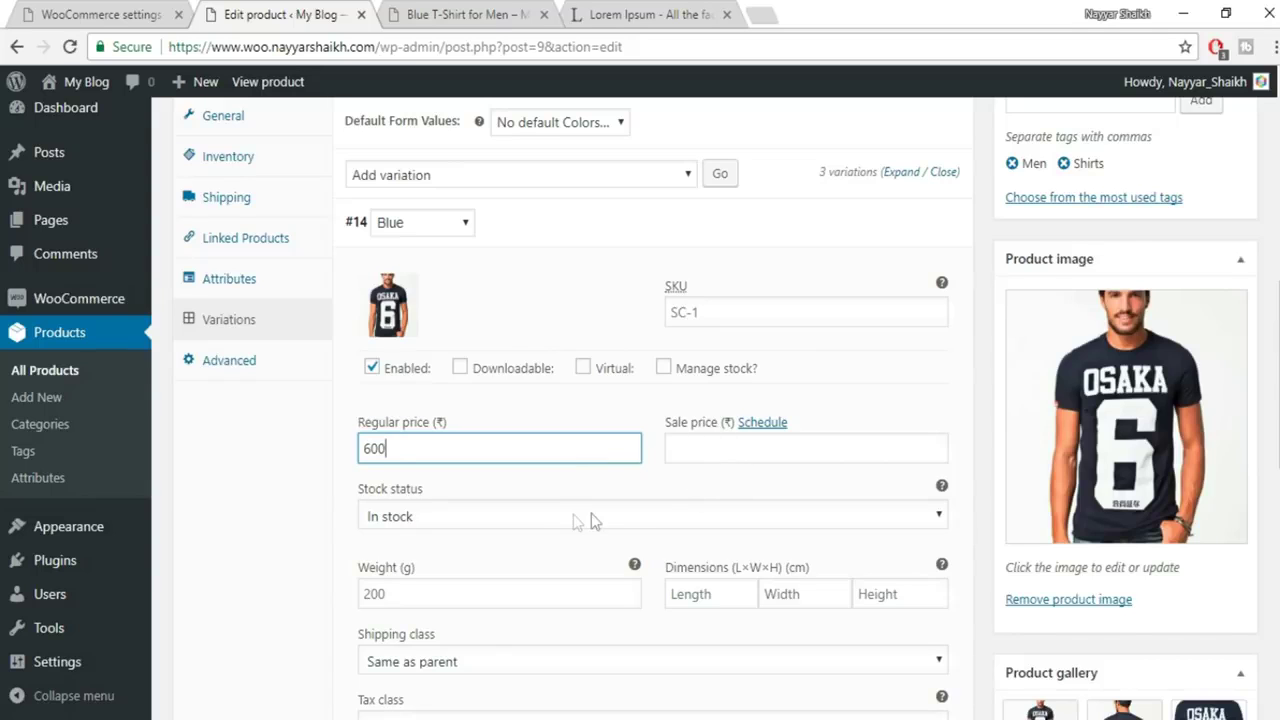
pyautogui.scroll(-1, 498, 480)
pyautogui.scroll(-2, 571, 506)
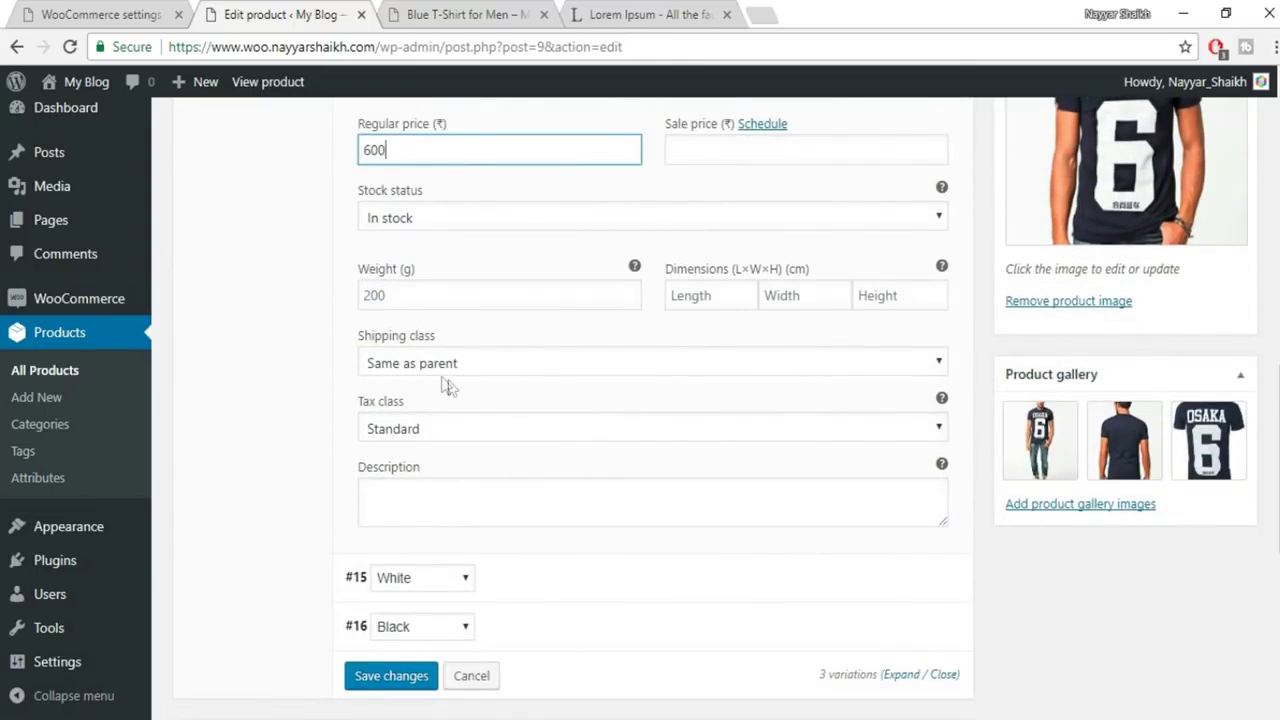
# Upload 9.jpeg and set it as the White variation (#15) image
pyautogui.scroll(-1, 845, 572)
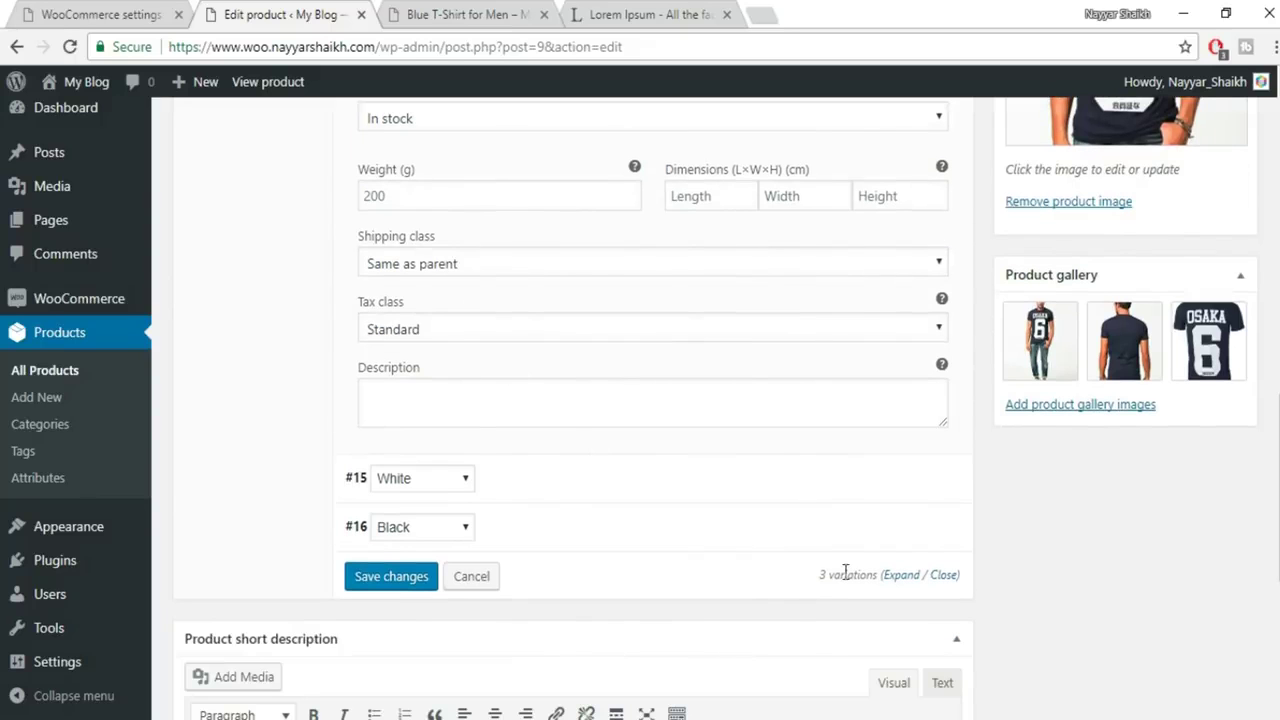
pyautogui.click(906, 489)
pyautogui.scroll(-1, 909, 489)
pyautogui.scroll(-3, 906, 489)
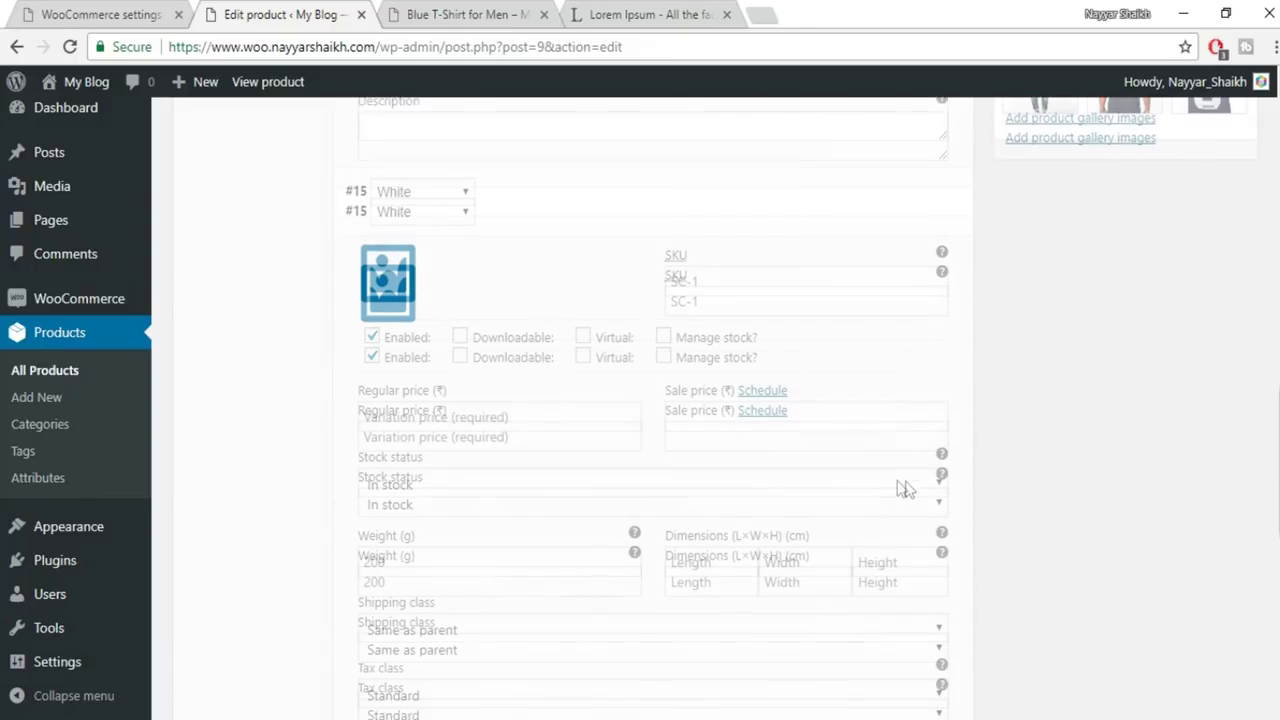
pyautogui.click(397, 268)
pyautogui.click(72, 170)
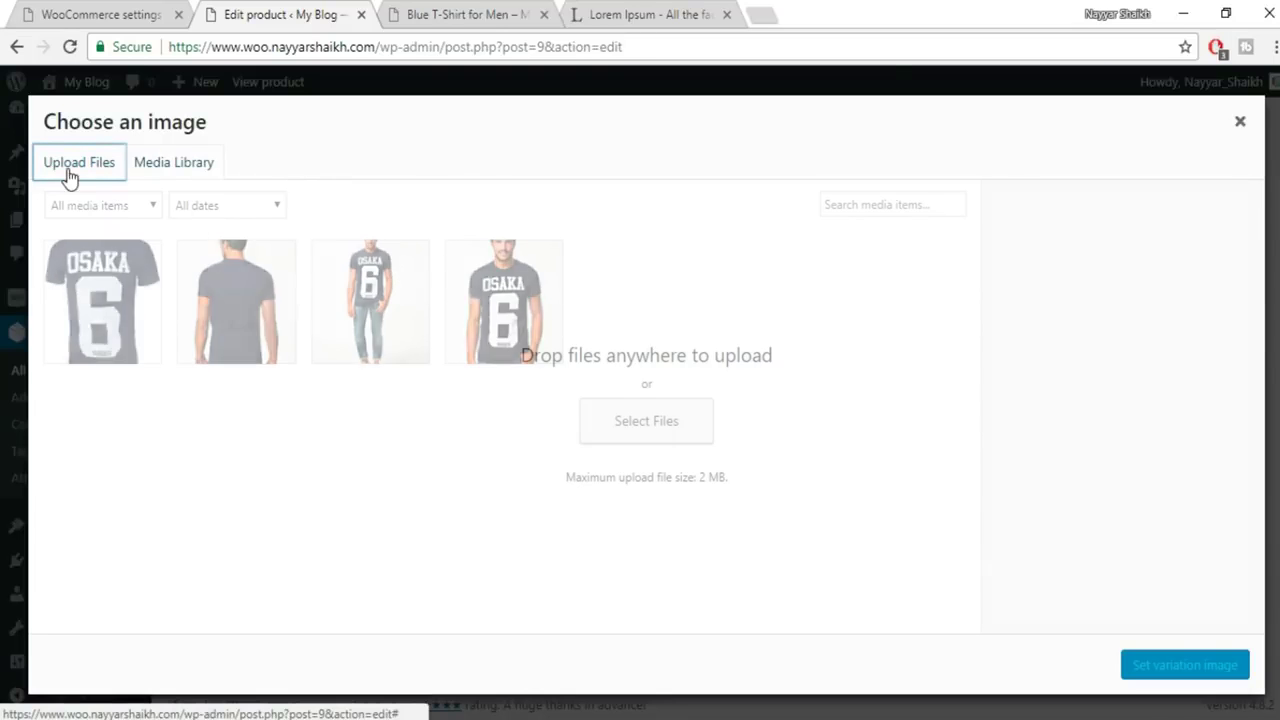
pyautogui.click(631, 437)
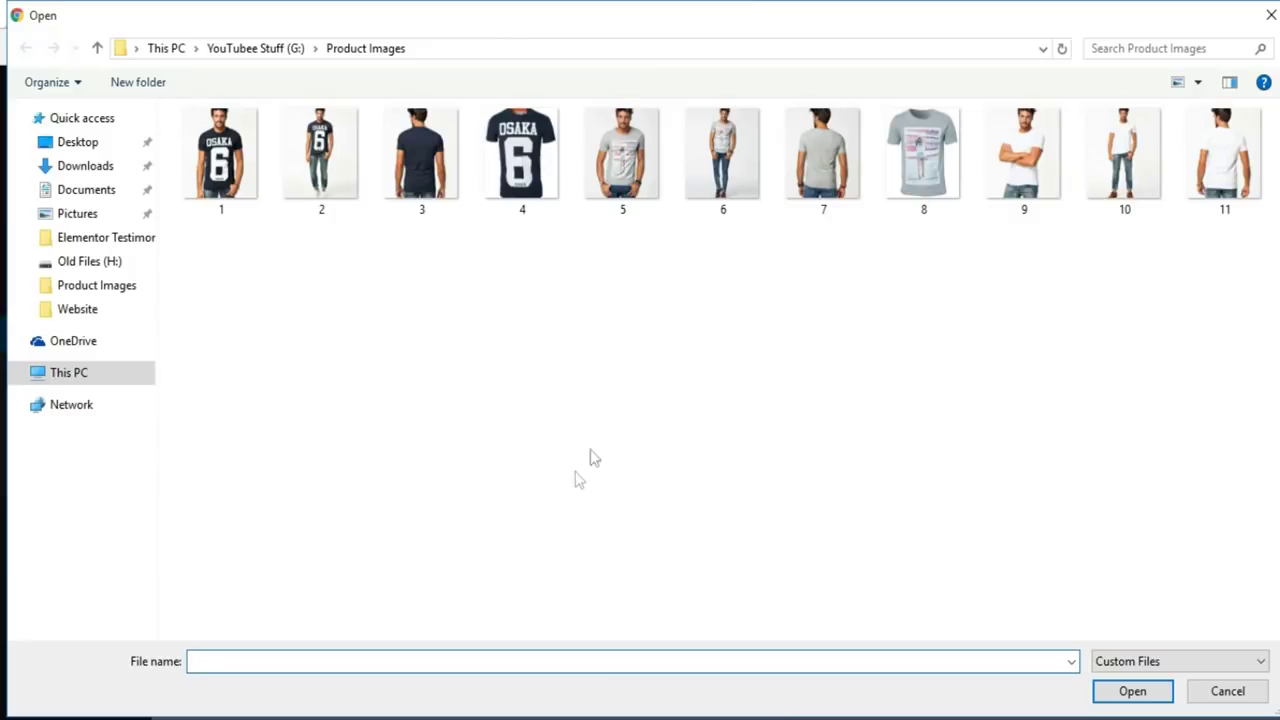
pyautogui.click(1032, 185)
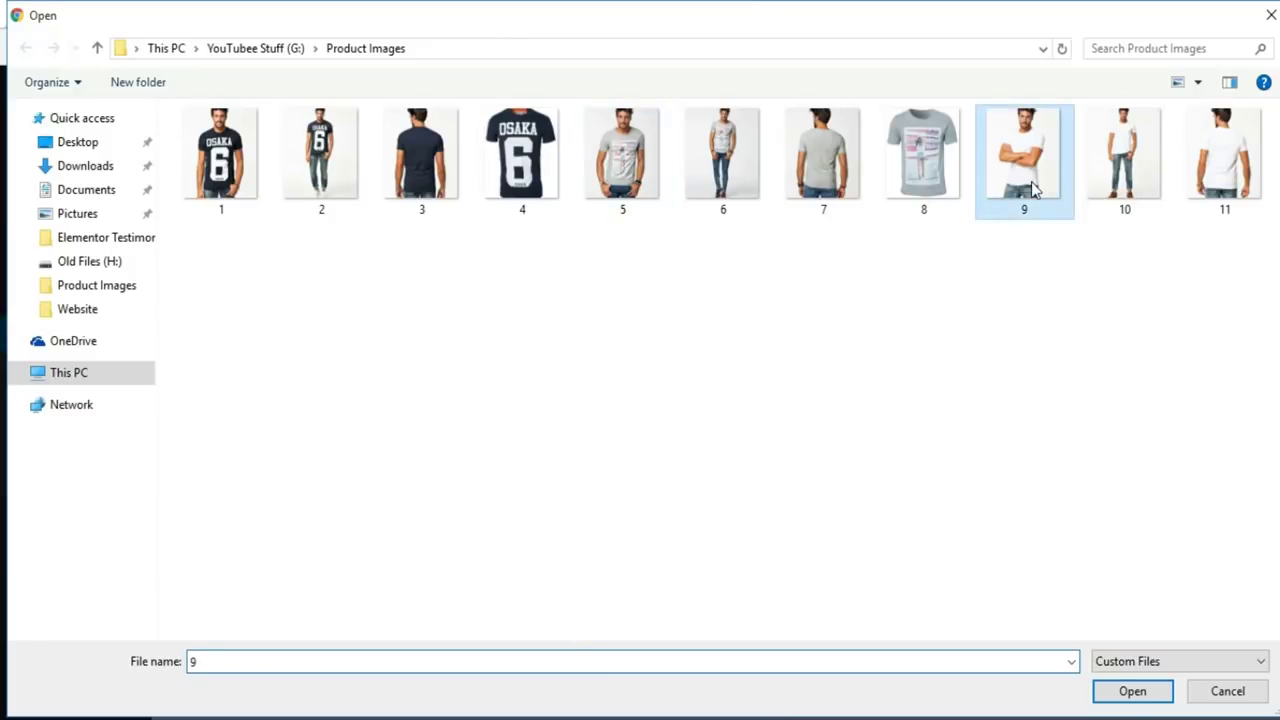
pyautogui.click(1133, 690)
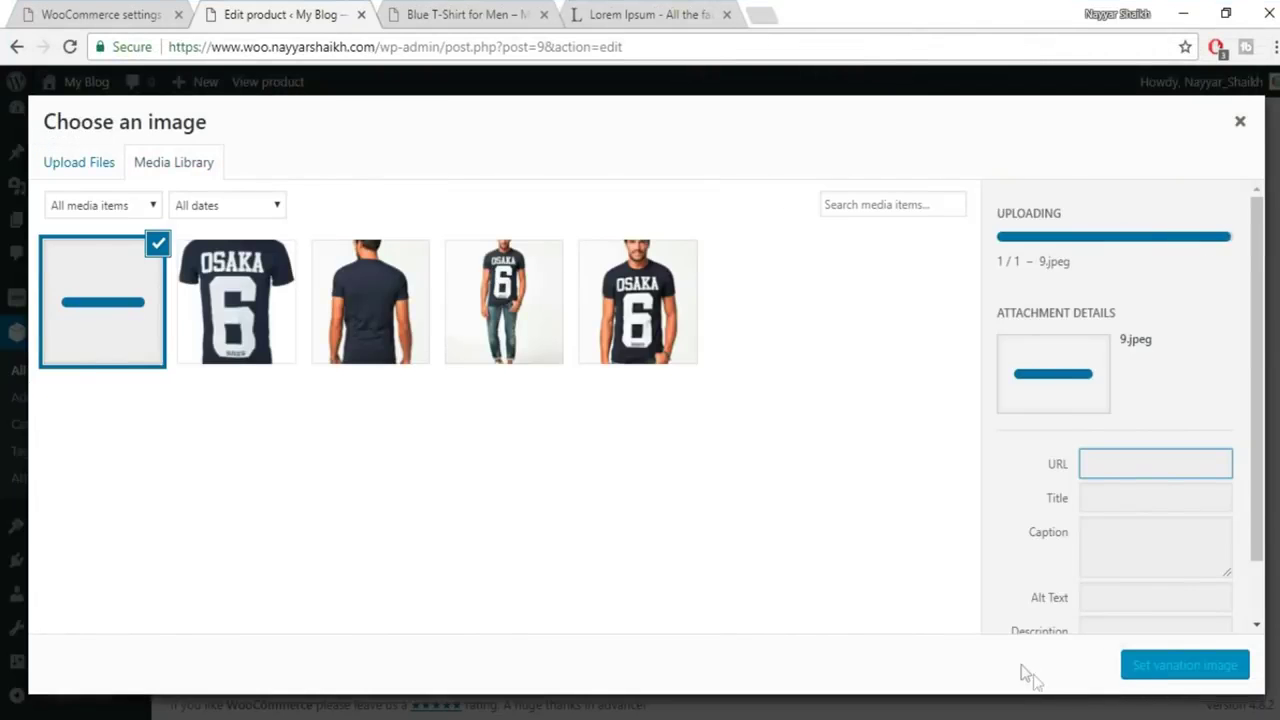
pyautogui.click(1170, 668)
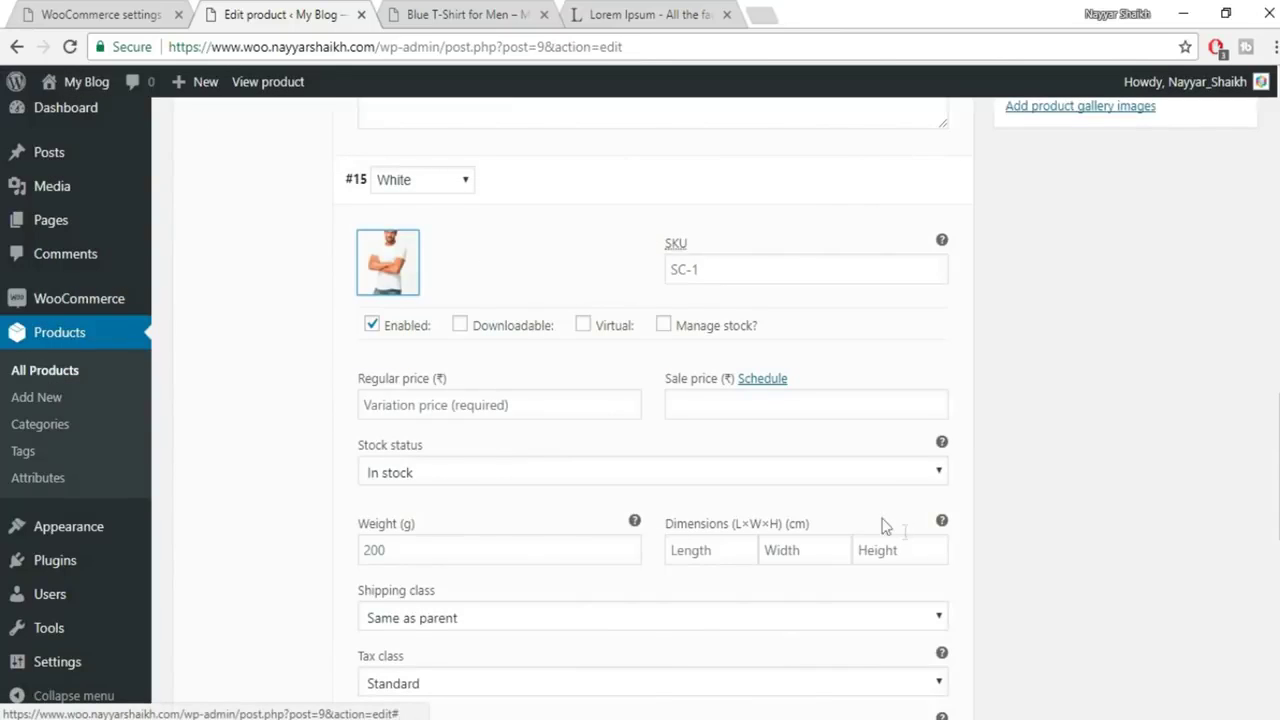
# Enter 500 as the White variation's regular price
pyautogui.scroll(-1, 1080, 469)
pyautogui.click(468, 310)
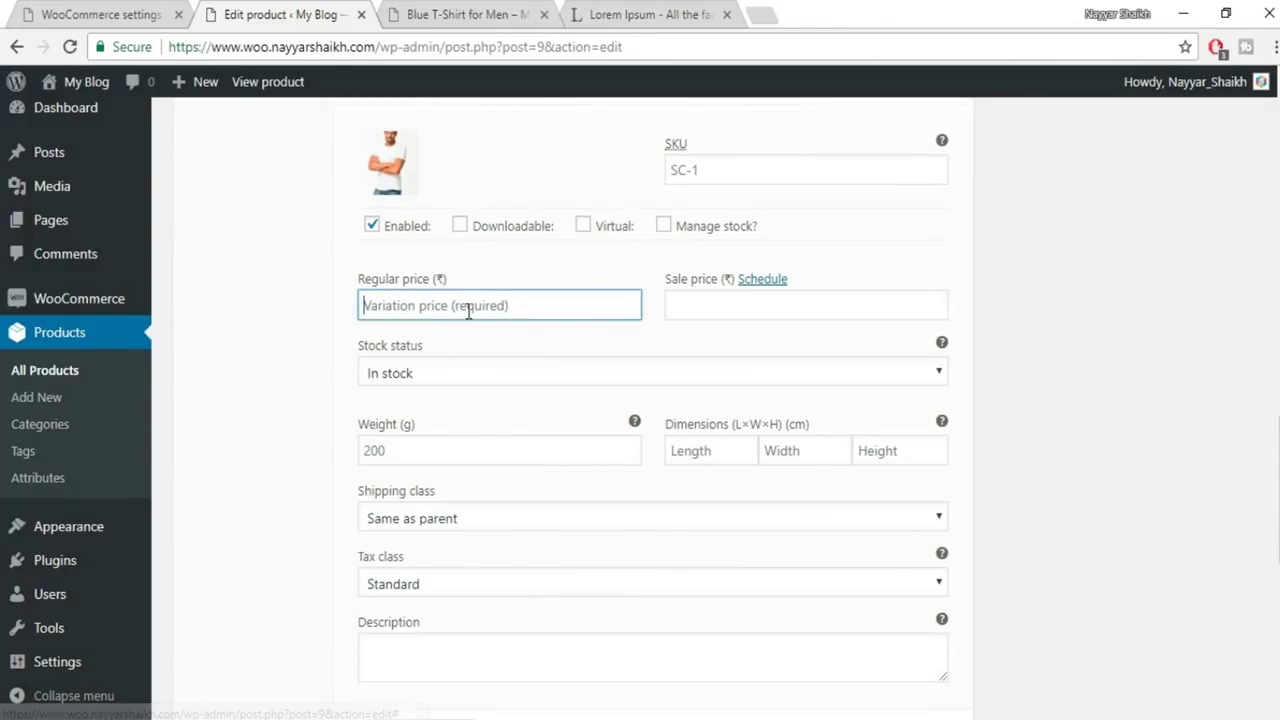
pyautogui.write('500')
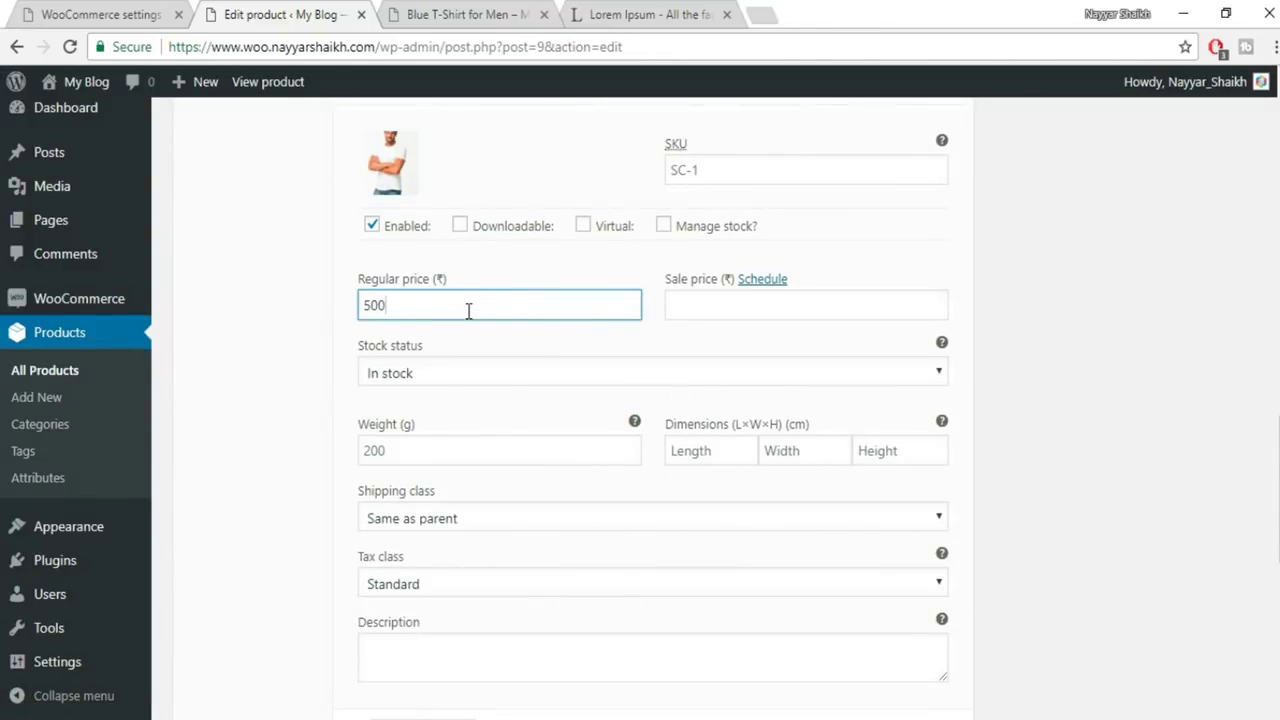
pyautogui.scroll(-2, 1065, 465)
pyautogui.scroll(-1, 1065, 465)
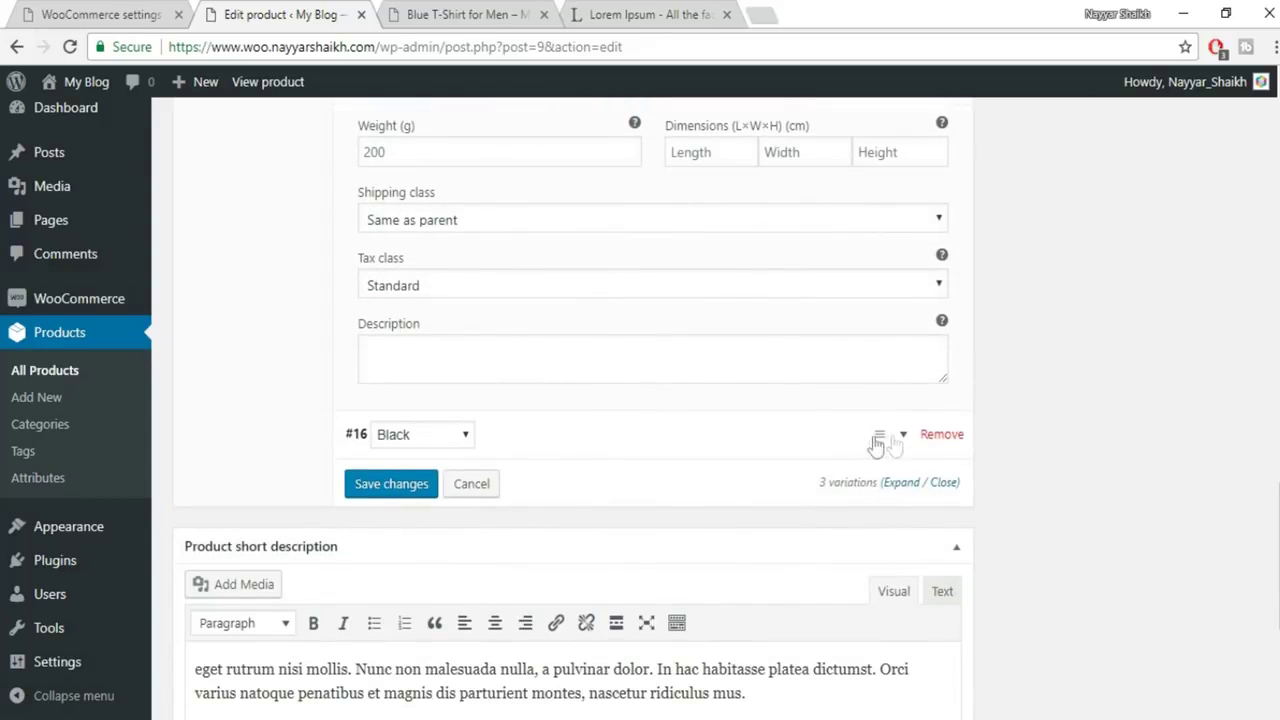
# Upload 5.jpeg and set it as the Black variation (#16) image
pyautogui.click(905, 436)
pyautogui.scroll(-3, 1014, 427)
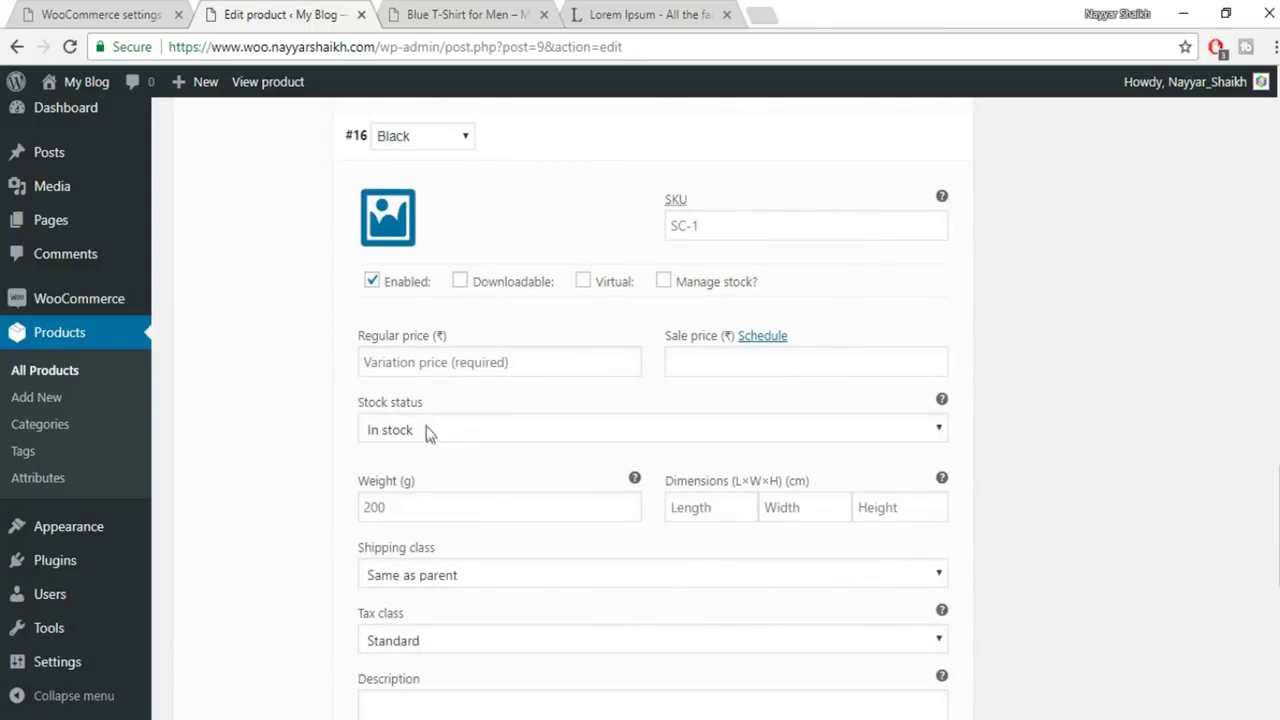
pyautogui.click(388, 214)
pyautogui.click(63, 168)
pyautogui.click(621, 411)
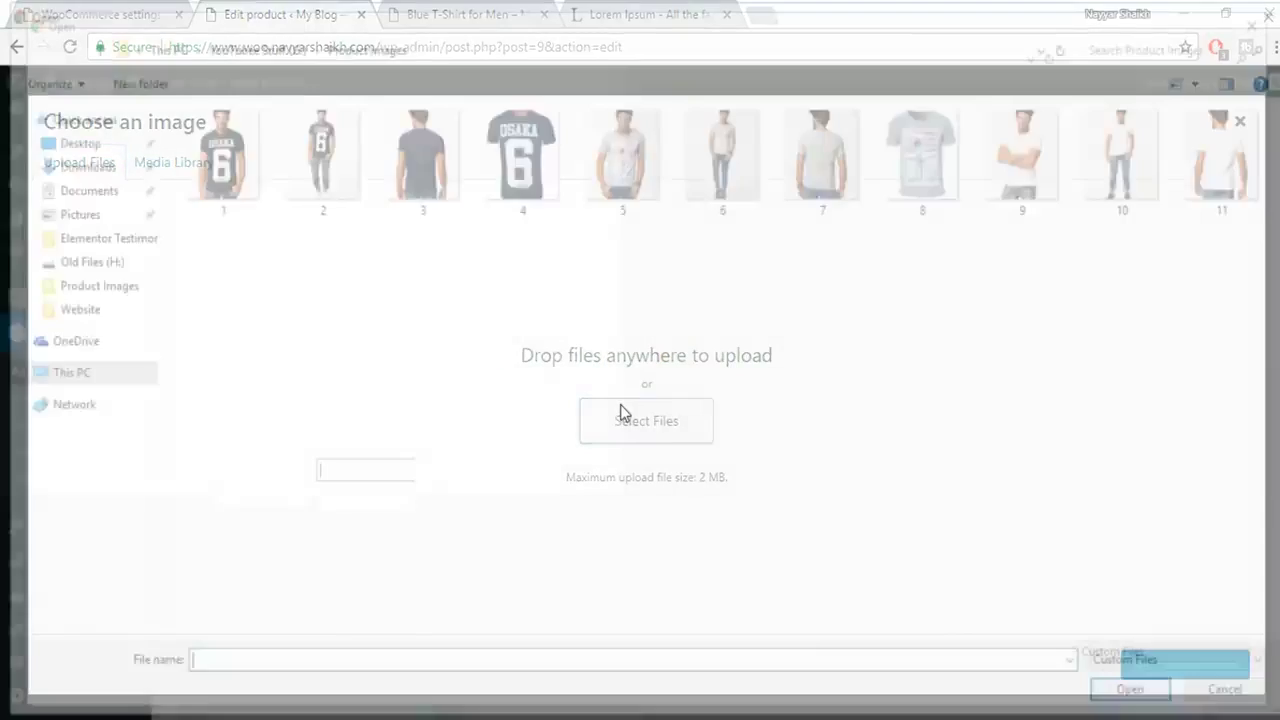
pyautogui.click(622, 178)
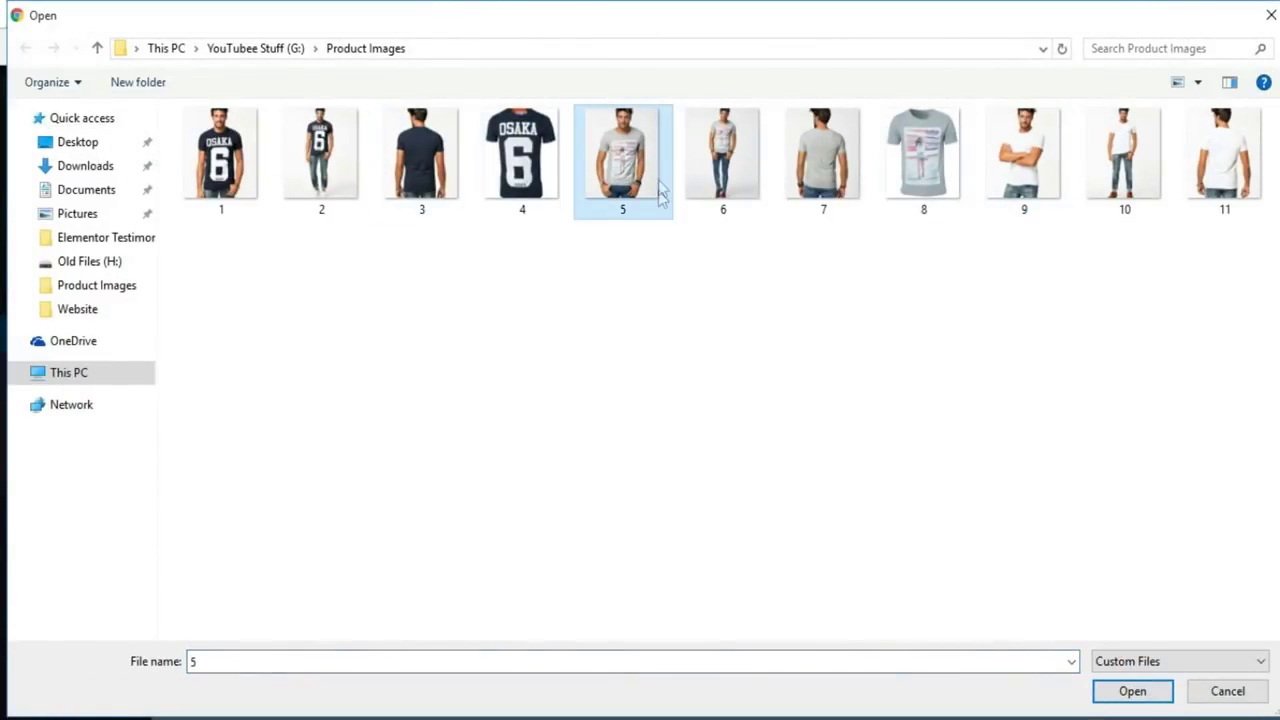
pyautogui.click(1112, 690)
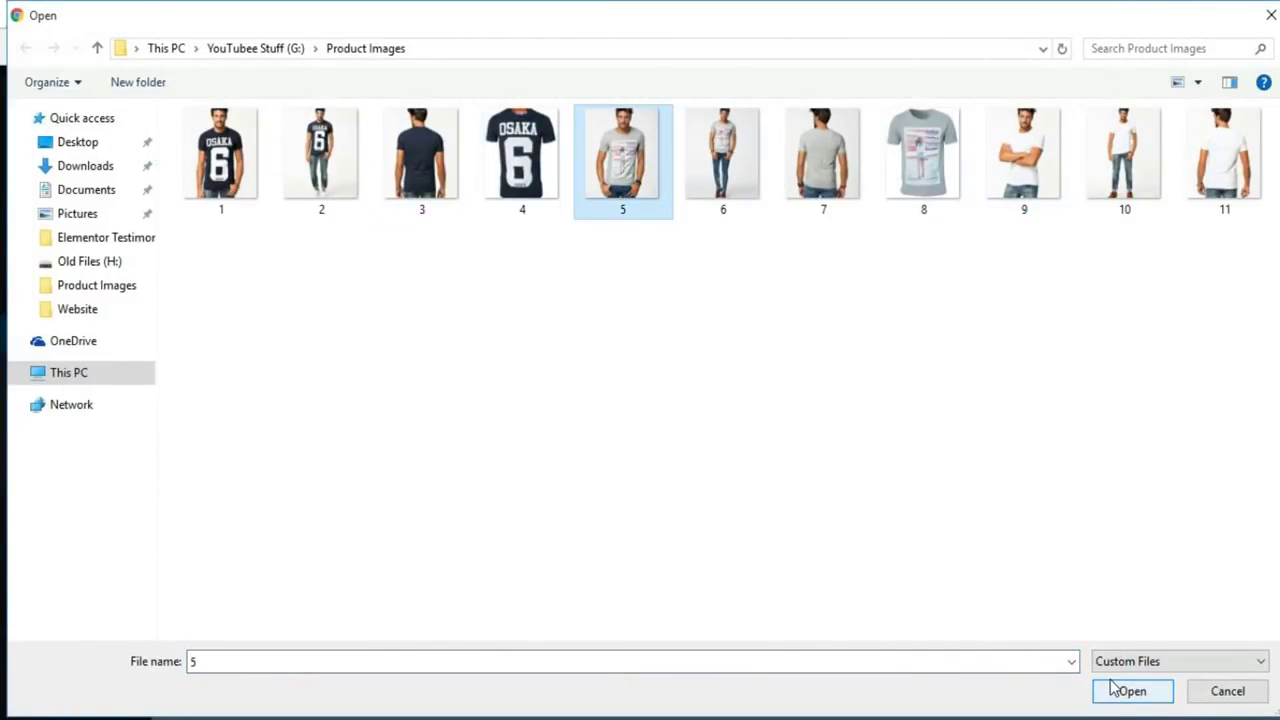
pyautogui.click(1232, 668)
# Give the Black variation a 400 regular price and save the variation changes
pyautogui.click(519, 366)
pyautogui.write('400')
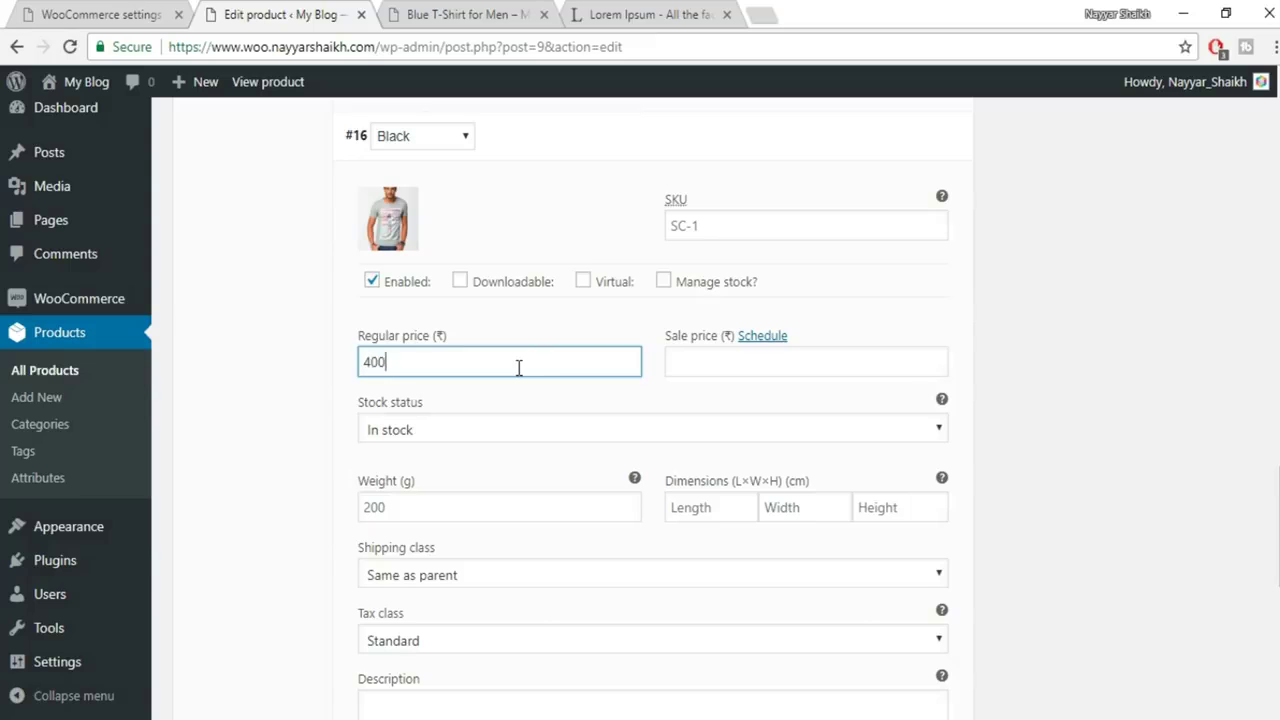
pyautogui.scroll(-5, 913, 494)
pyautogui.click(369, 300)
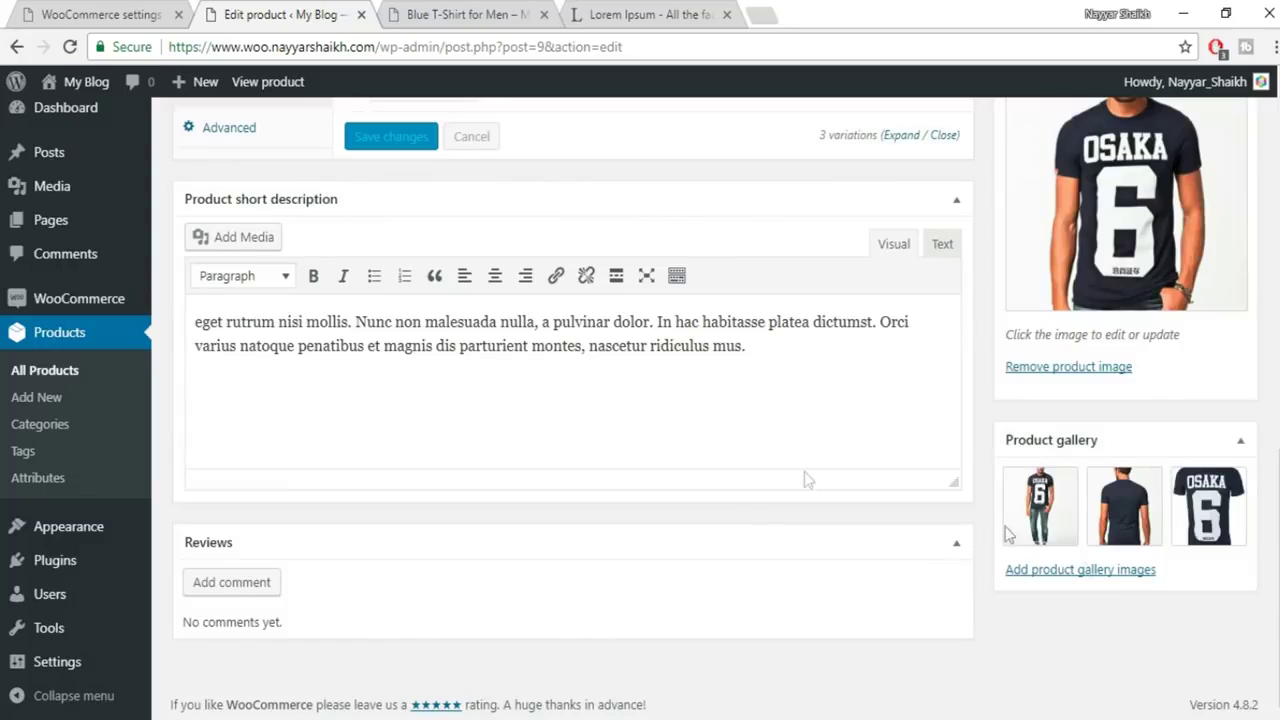
pyautogui.scroll(5, 1085, 570)
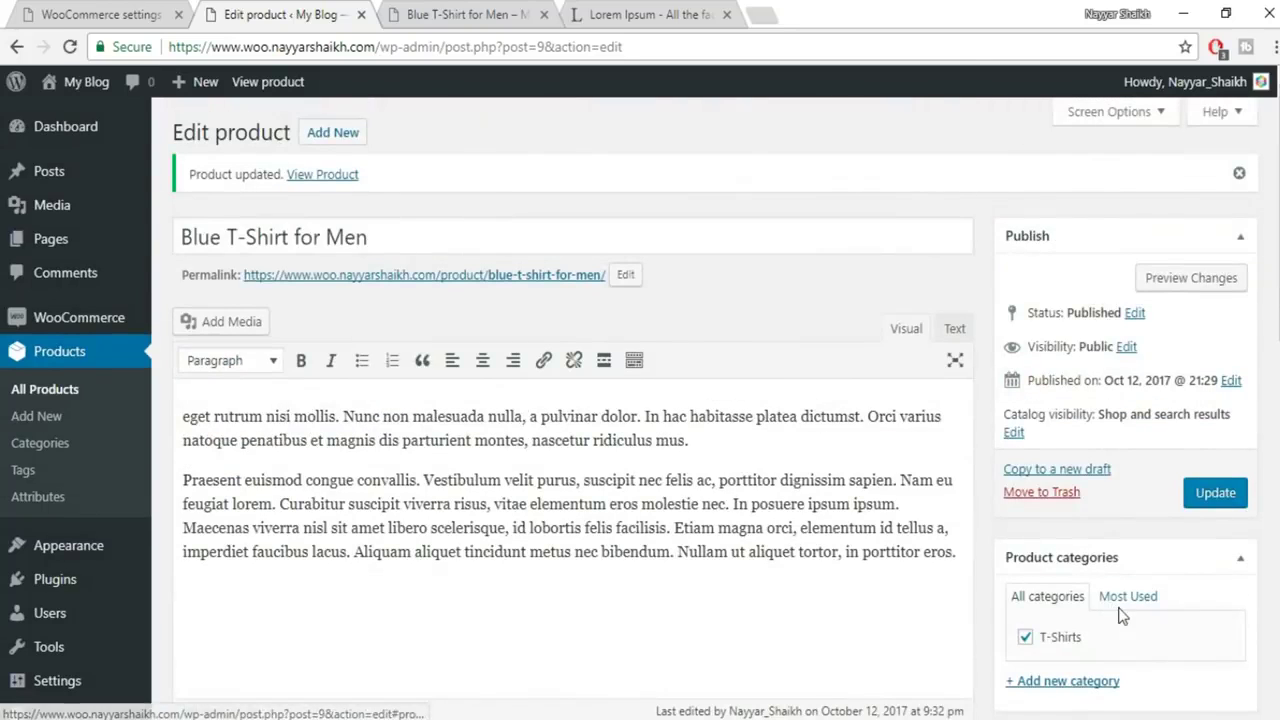
pyautogui.scroll(-3, 1045, 380)
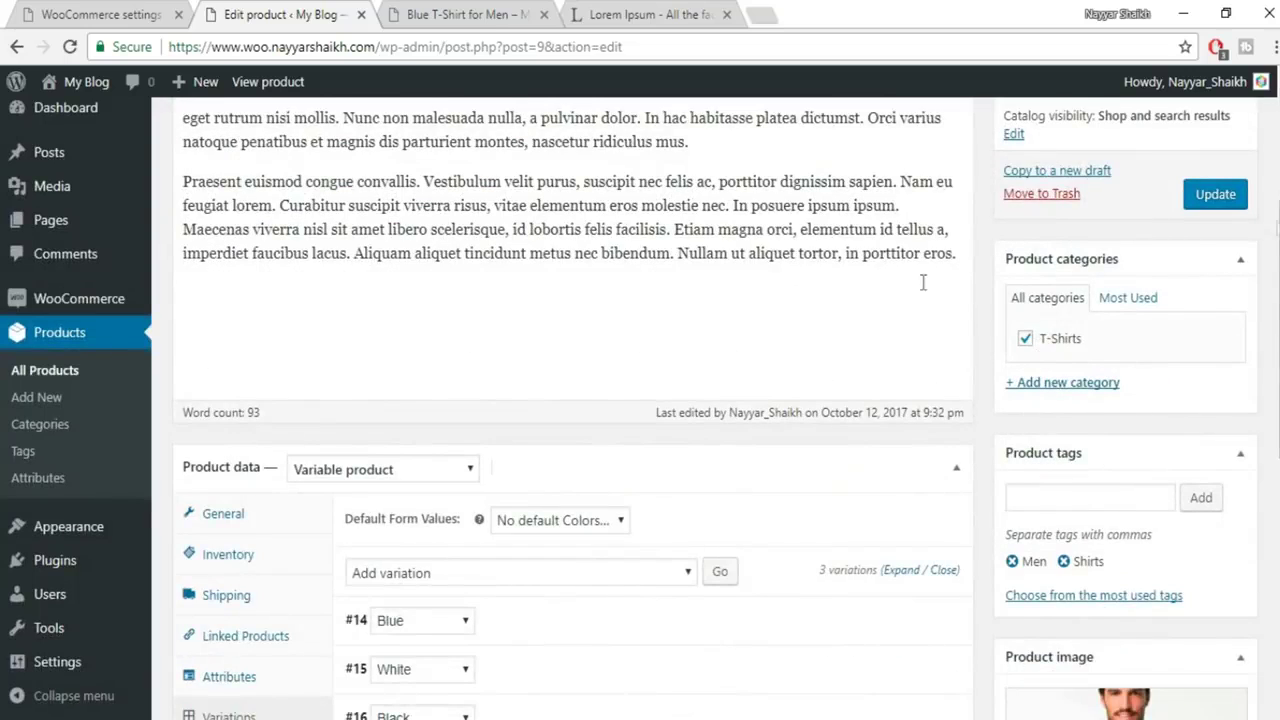
# Update the product and reload its storefront page, showing the ₹400–₹600 price range
pyautogui.scroll(-3, 846, 546)
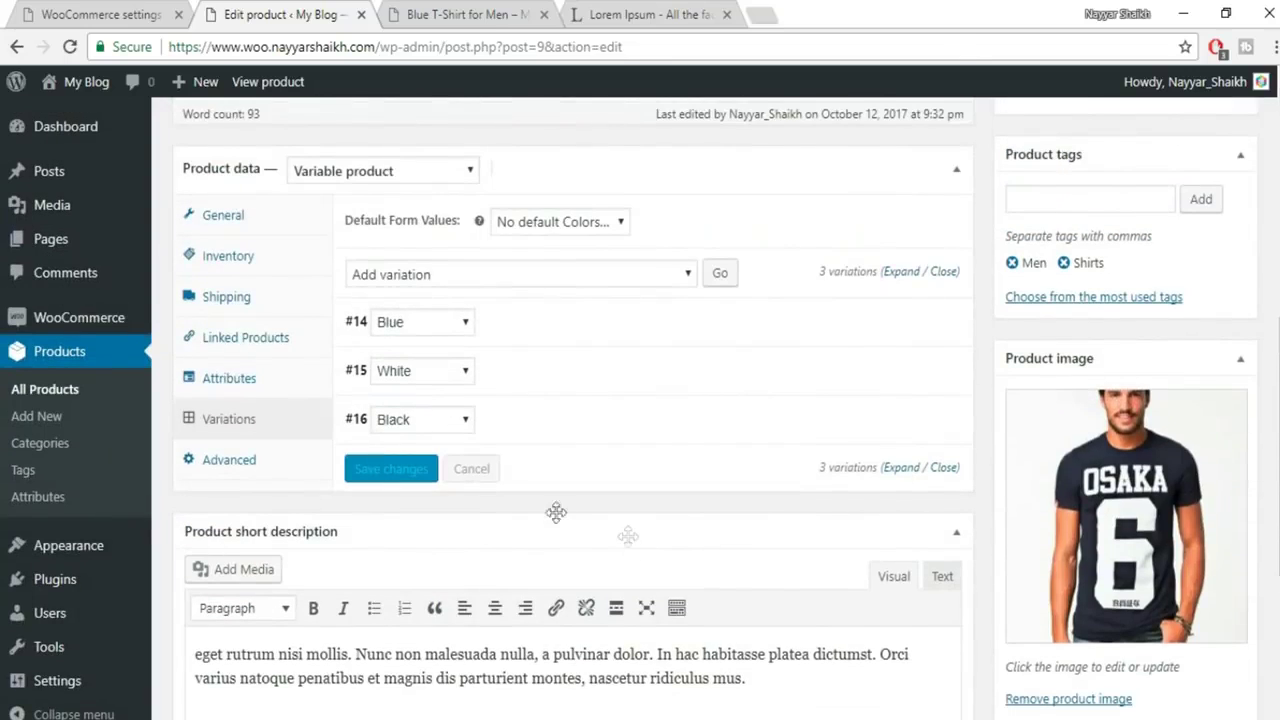
pyautogui.scroll(5, 651, 494)
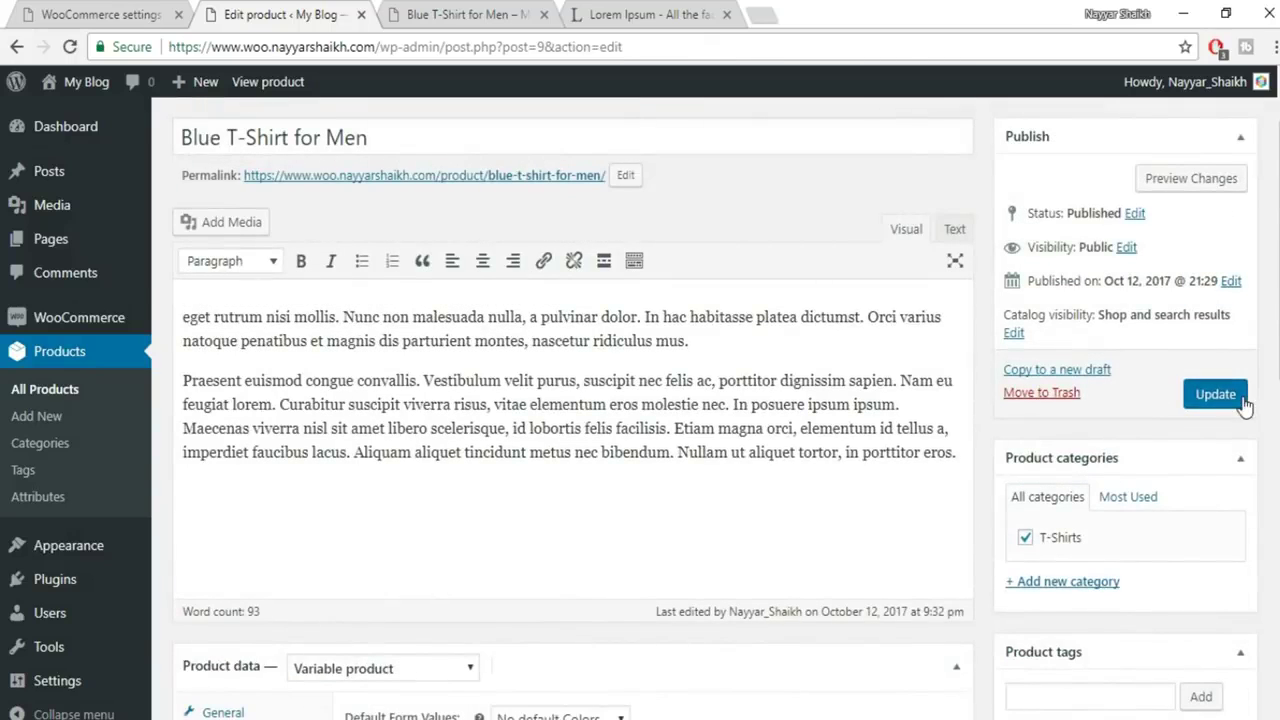
pyautogui.click(1245, 404)
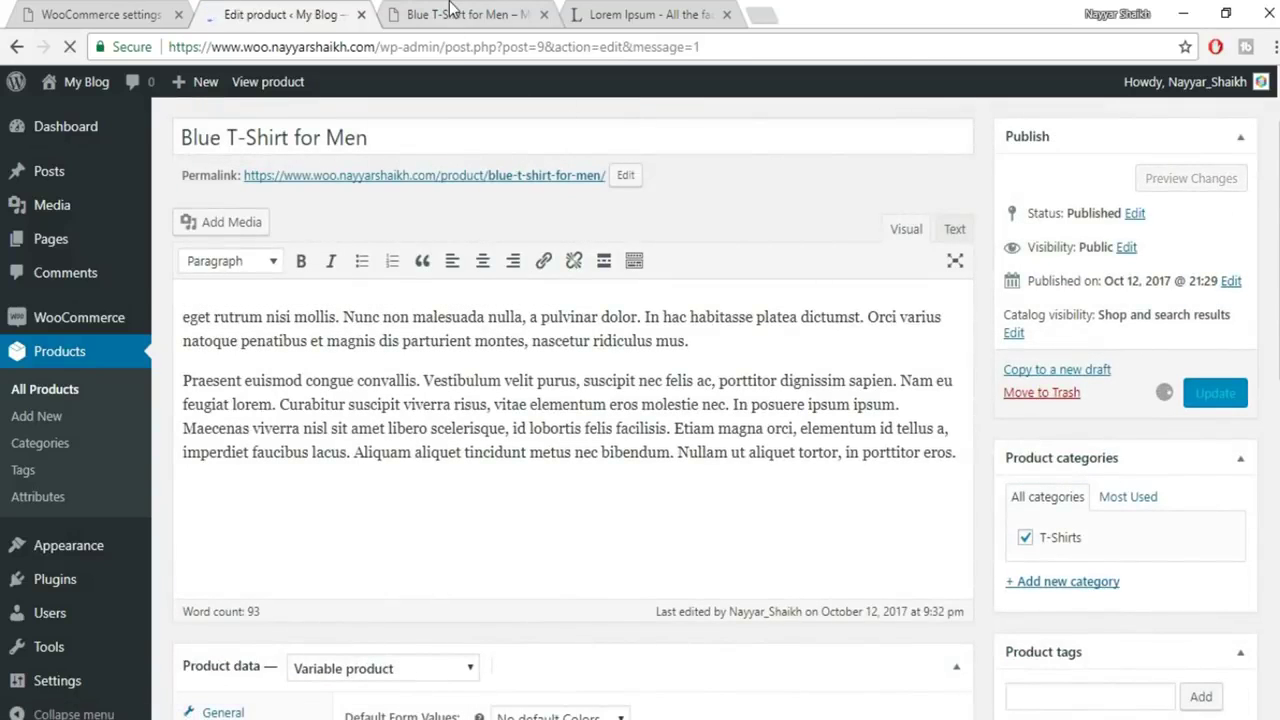
pyautogui.click(450, 12)
pyautogui.click(70, 47)
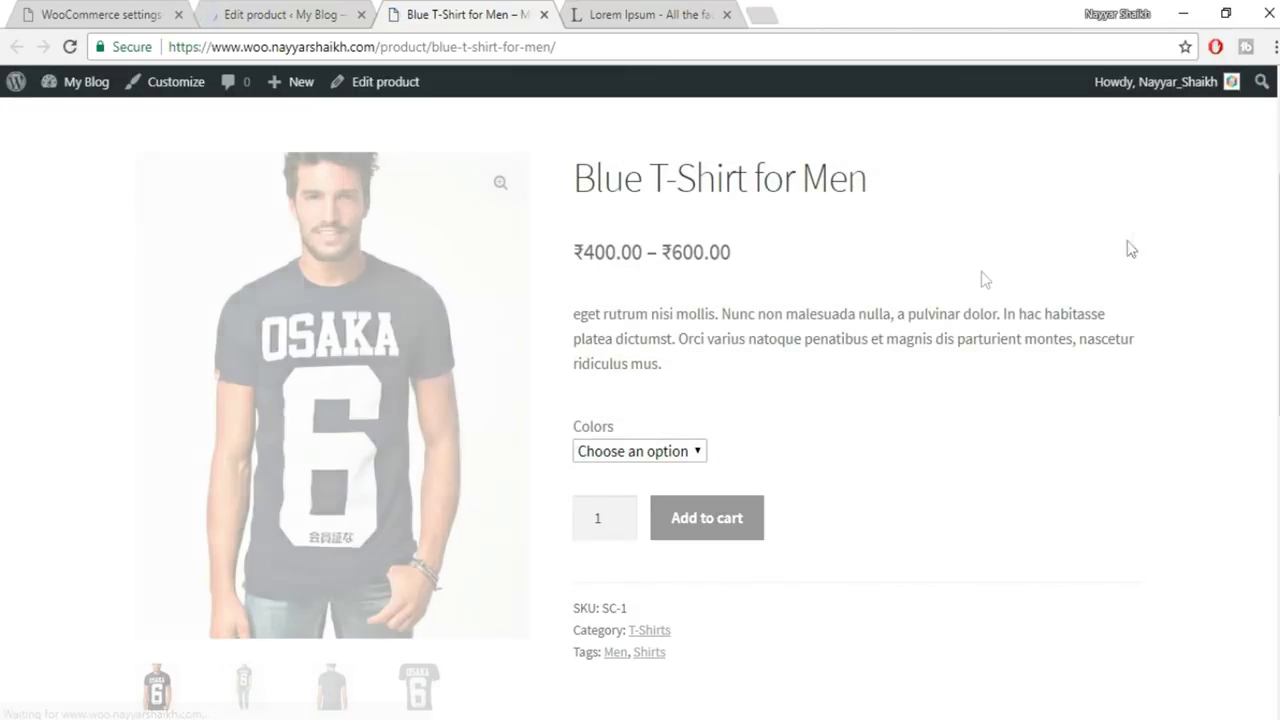
pyautogui.moveTo(574, 253); pyautogui.dragTo(785, 250)
pyautogui.click(709, 250)
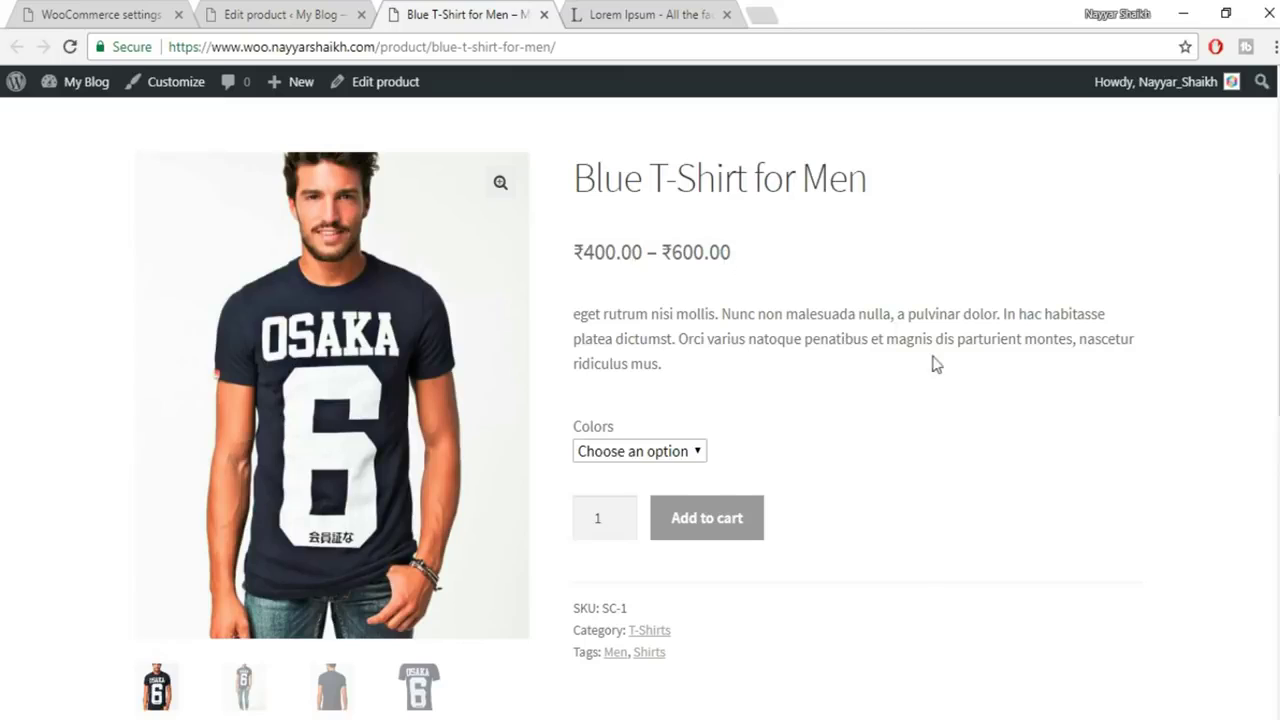
# Pick Blue (₹600) and then White on the storefront to check their prices
pyautogui.click(620, 456)
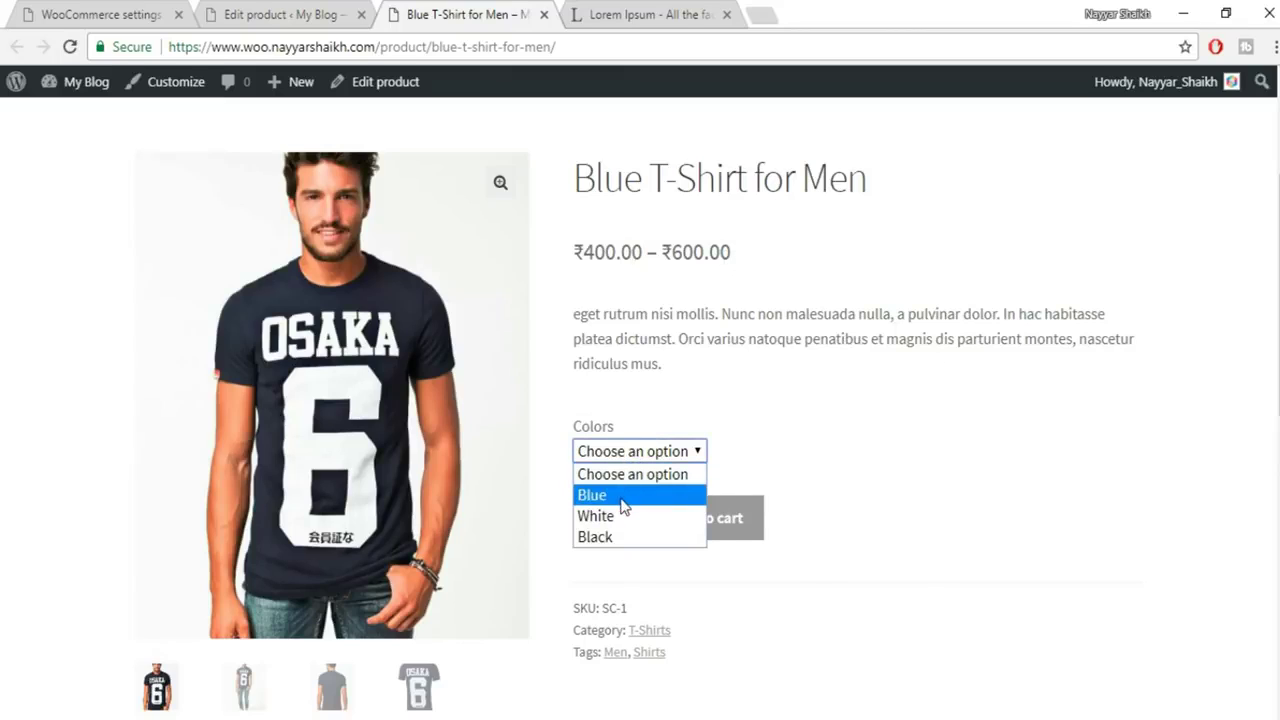
pyautogui.click(620, 495)
pyautogui.moveTo(576, 495); pyautogui.dragTo(600, 533)
pyautogui.click(660, 502)
pyautogui.click(654, 458)
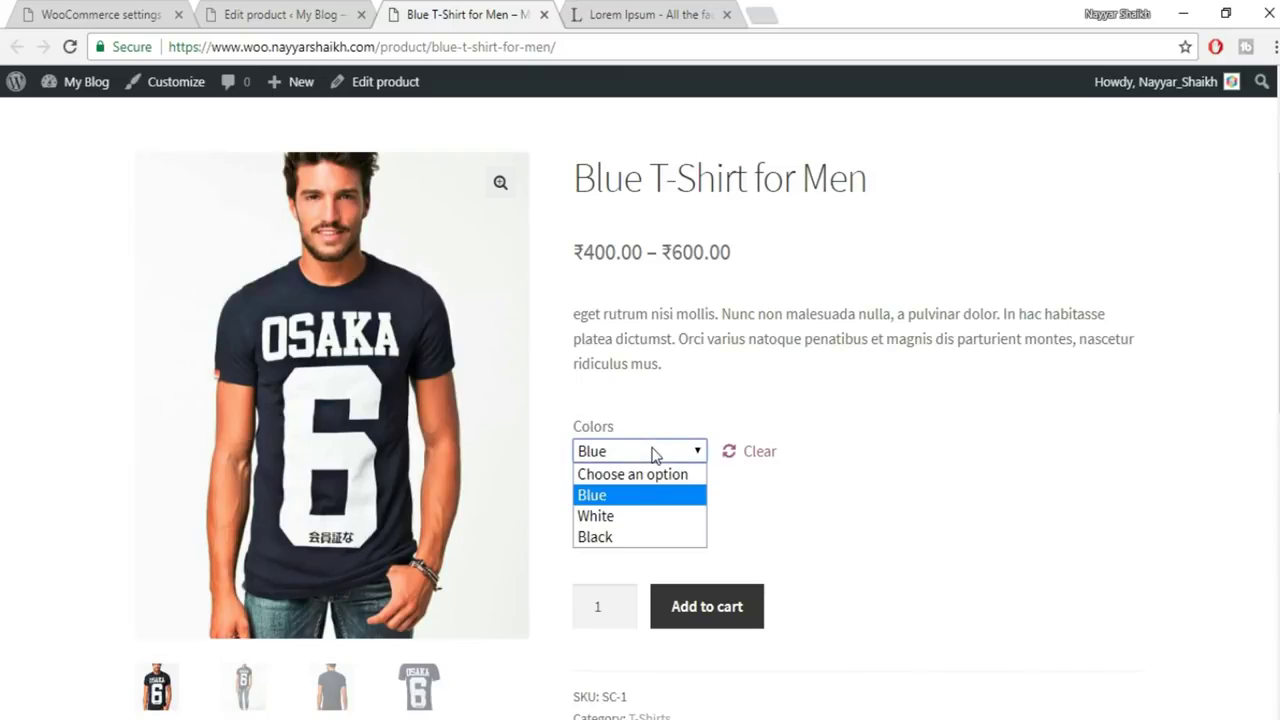
pyautogui.click(633, 516)
pyautogui.moveTo(652, 503); pyautogui.dragTo(575, 503)
pyautogui.click(575, 503)
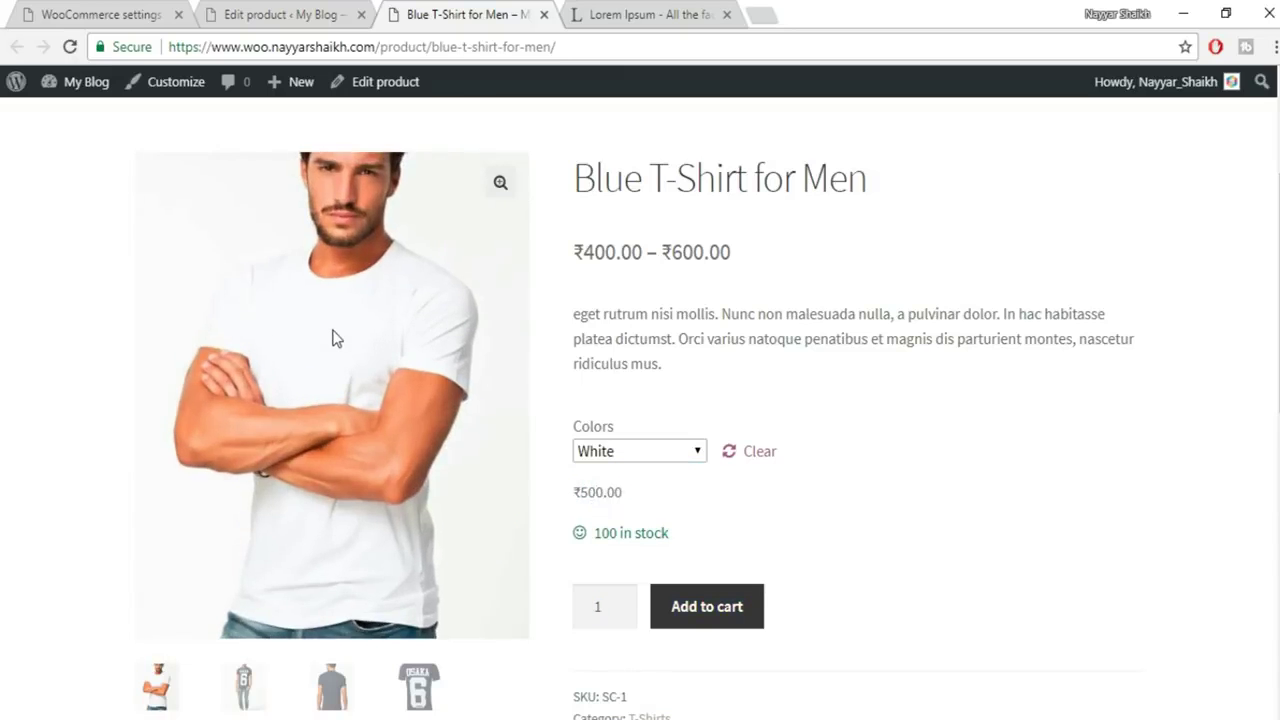
# Pick Black to confirm its ₹400 price and grey shirt photo
pyautogui.click(638, 451)
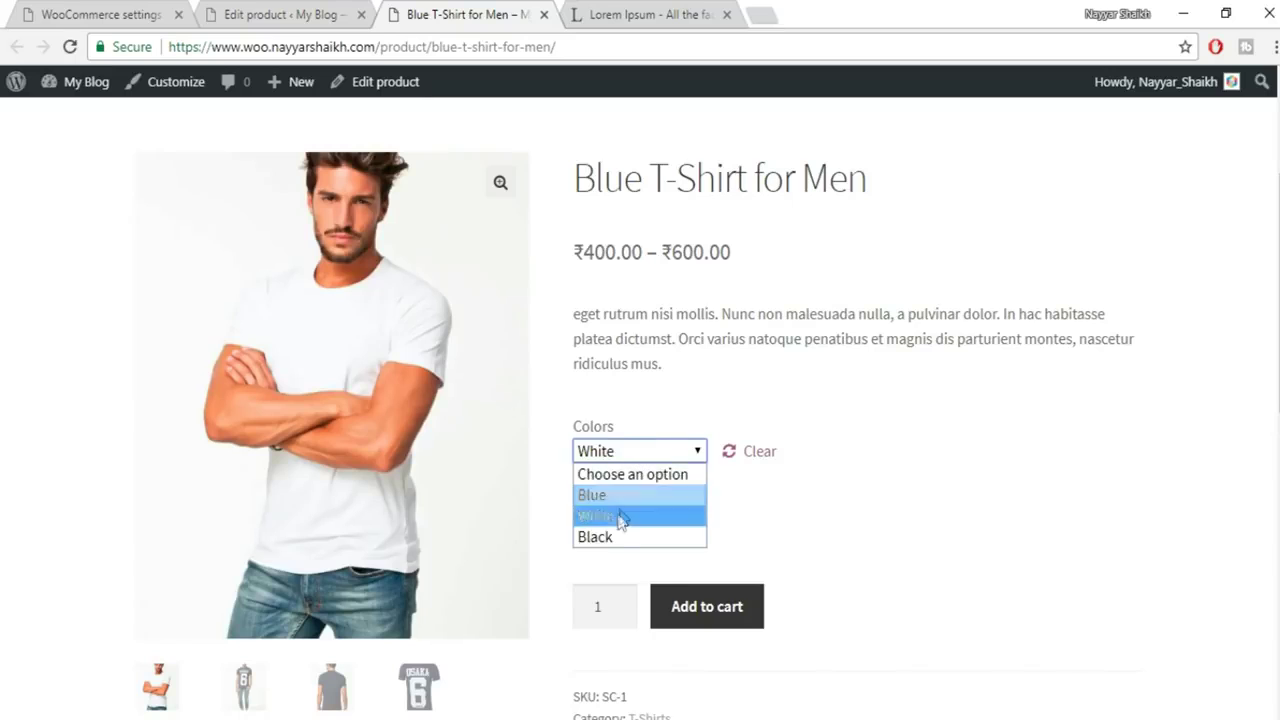
pyautogui.click(660, 537)
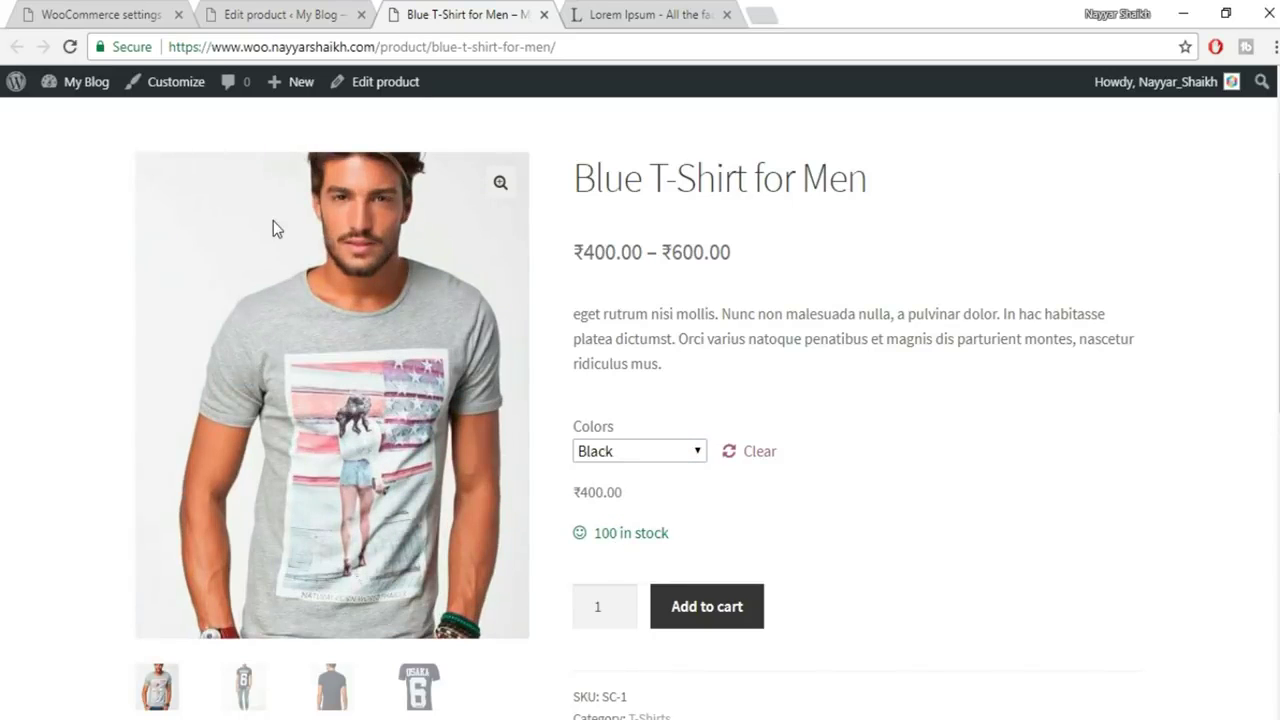
pyautogui.moveTo(637, 503); pyautogui.dragTo(528, 503)
pyautogui.click(585, 492)
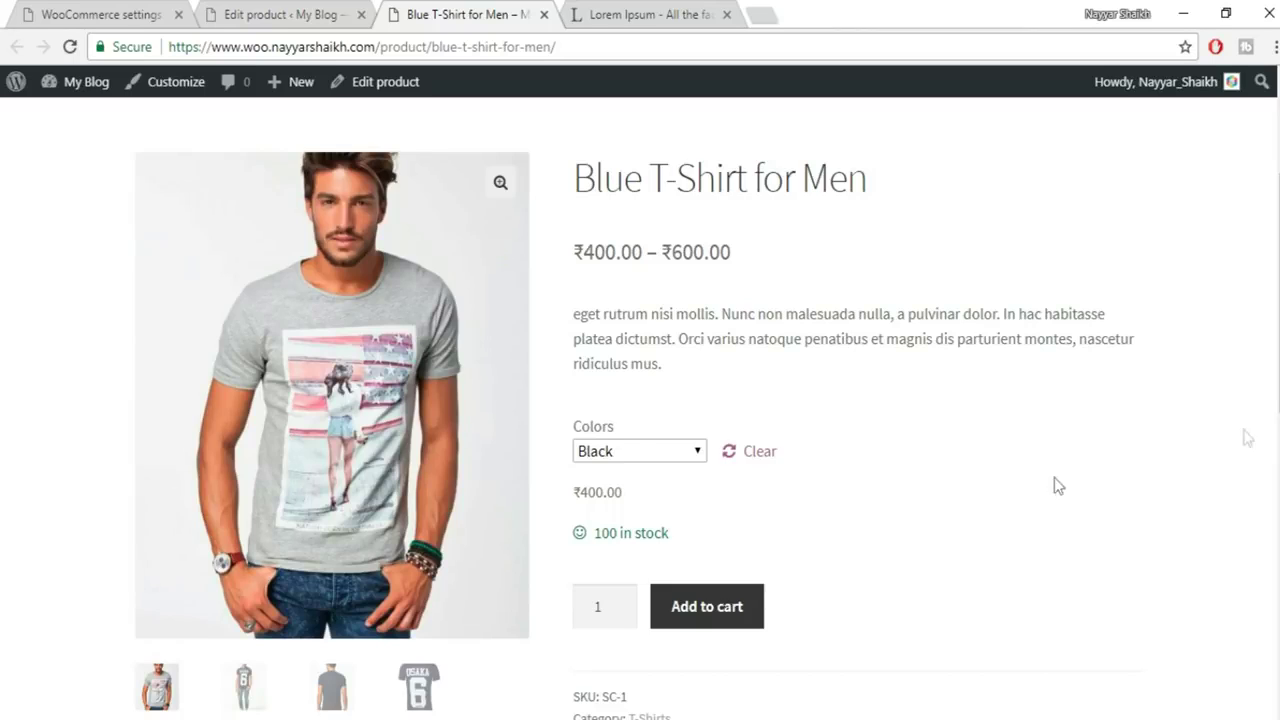
pyautogui.scroll(-5, 815, 520)
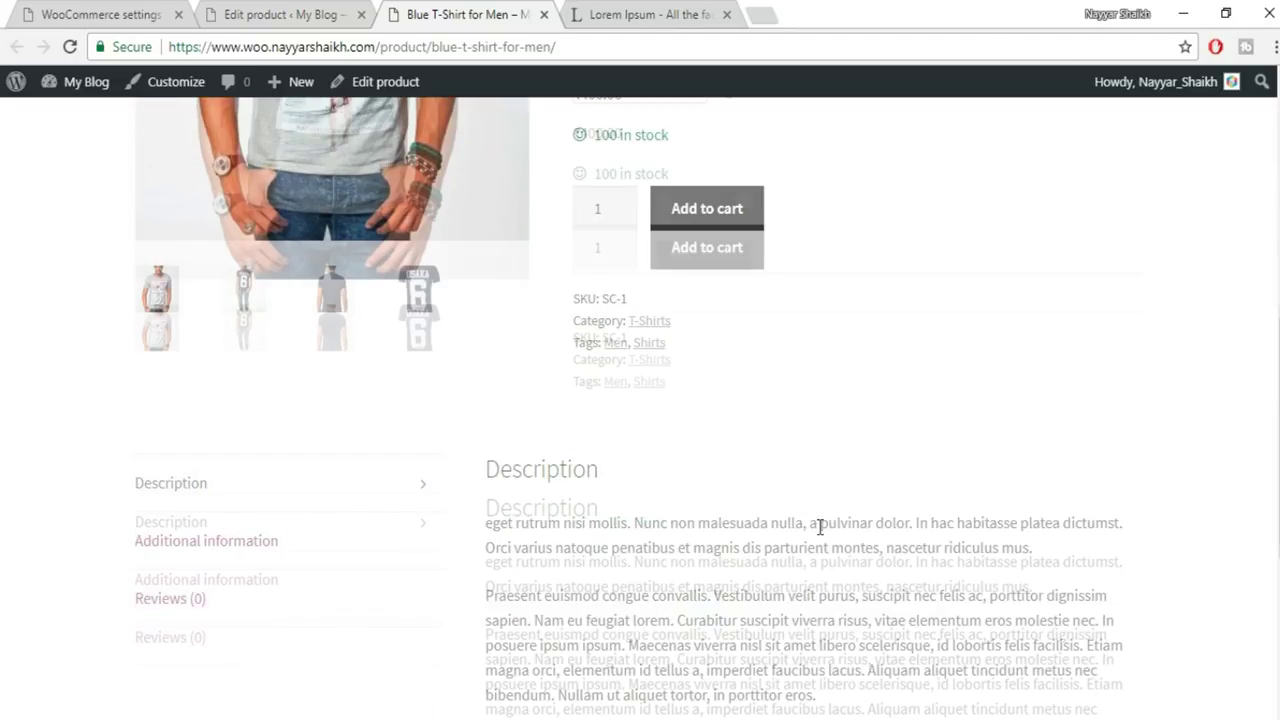
pyautogui.scroll(4, 820, 523)
# Back in the product editor, check the Product Type options, then open Products > All Products
pyautogui.hotkey('ctrl', 'shift', 'Tab')
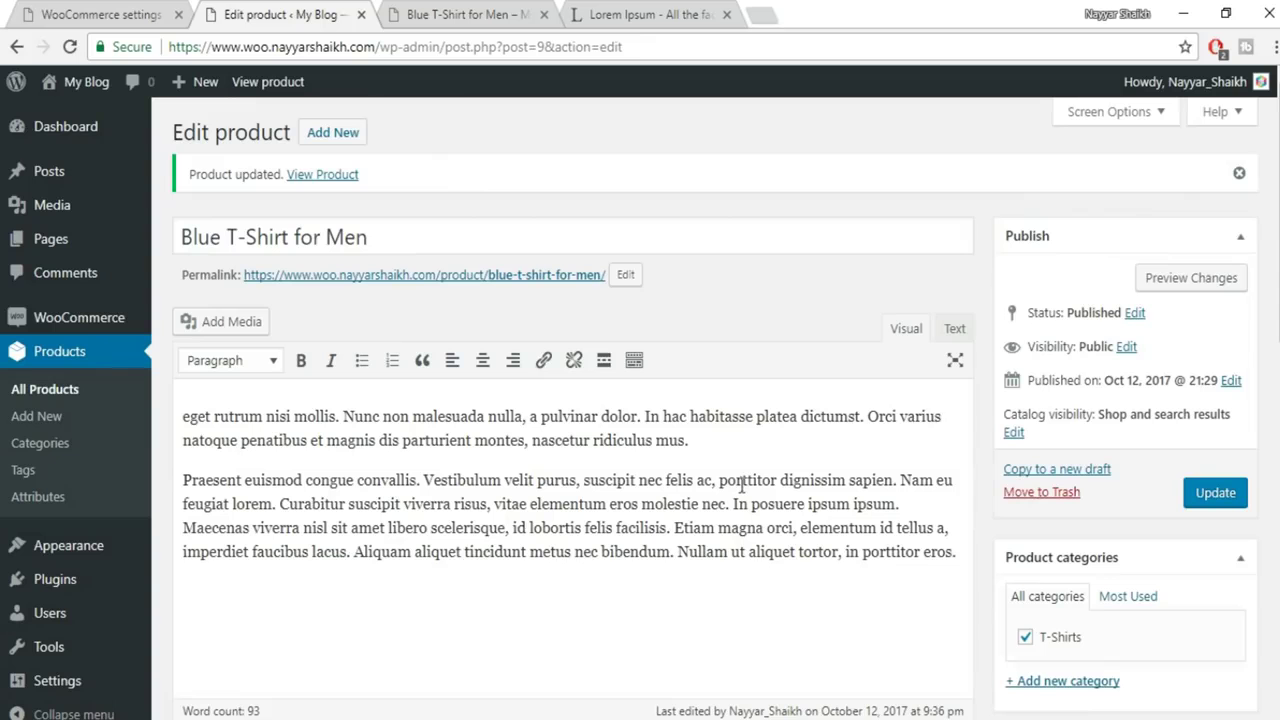
pyautogui.scroll(-5, 807, 517)
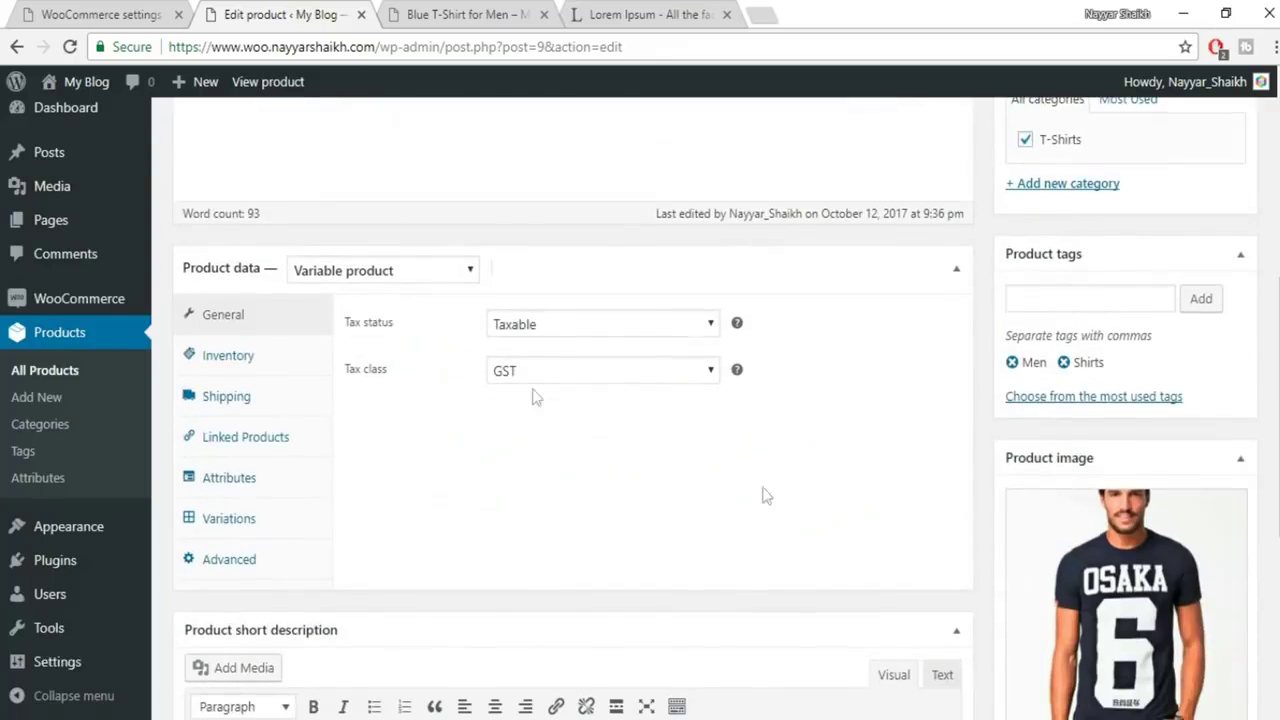
pyautogui.click(423, 271)
pyautogui.scroll(1, 537, 394)
pyautogui.scroll(5, 549, 406)
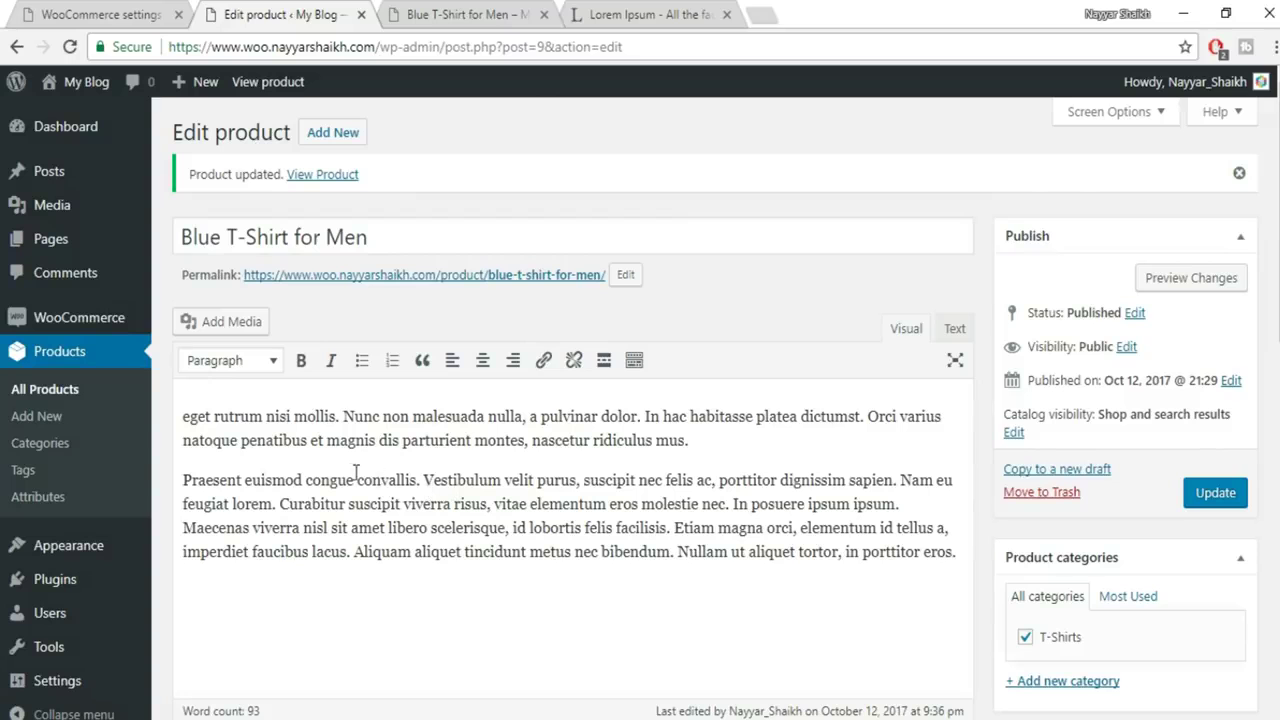
pyautogui.scroll(-10, 434, 452)
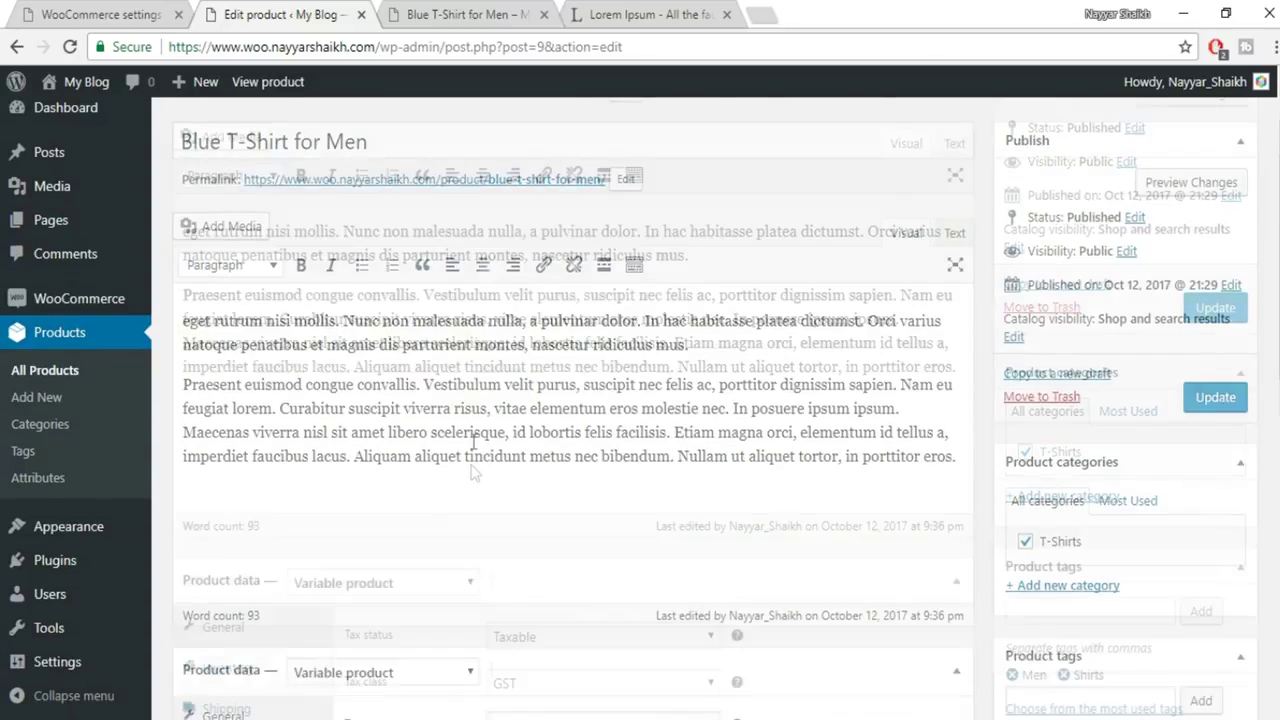
pyautogui.scroll(6, 1155, 568)
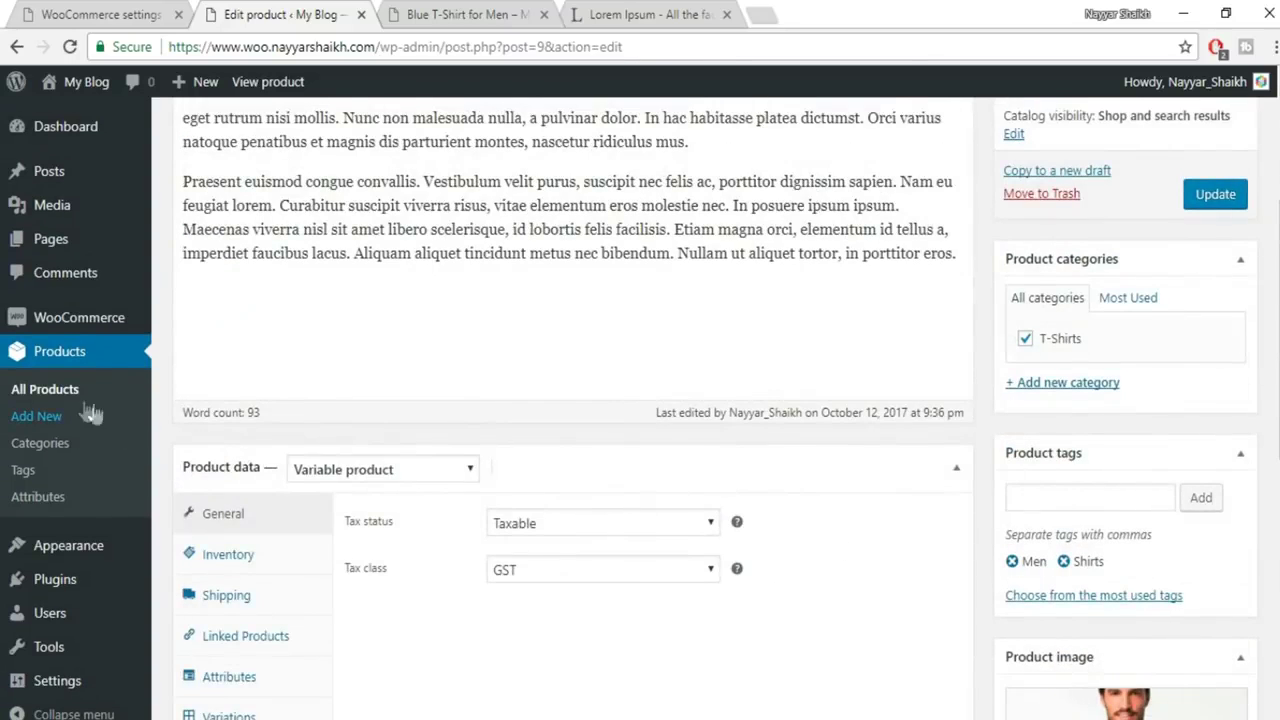
pyautogui.click(53, 390)
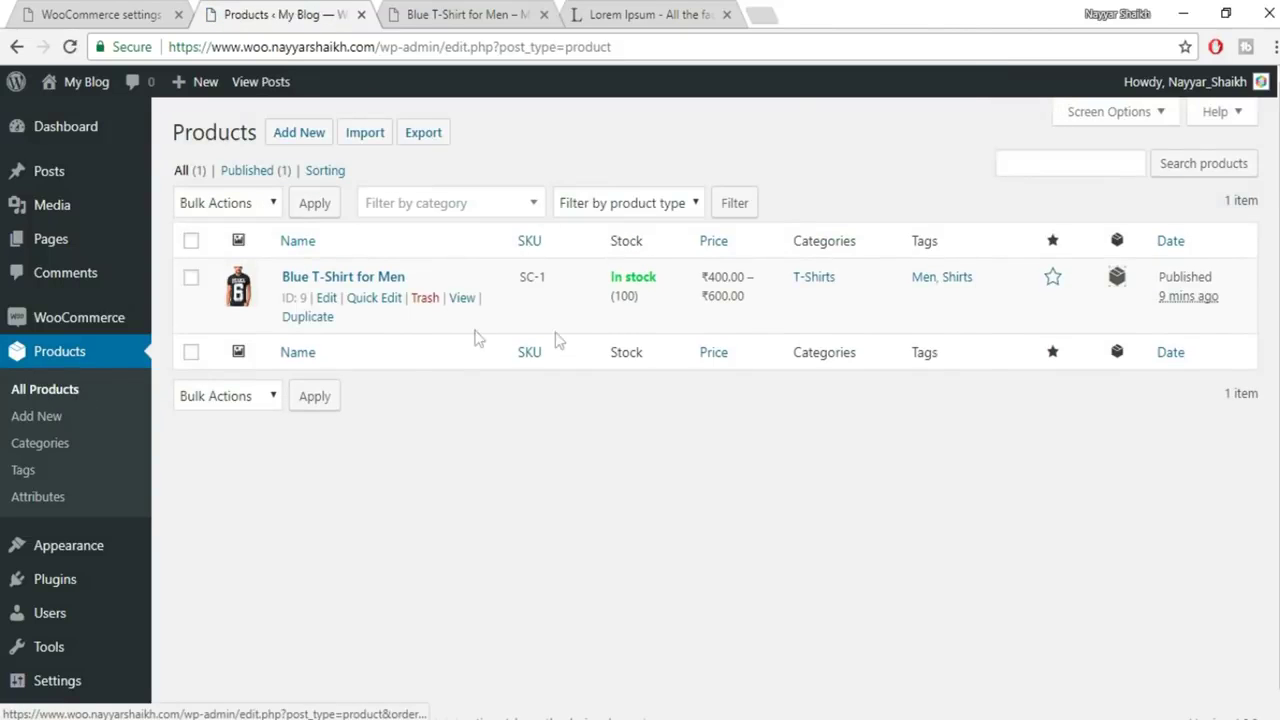
# Duplicate Blue T-Shirt for Men and retitle the draft copy 'White T-Shirt for Men'
pyautogui.click(311, 318)
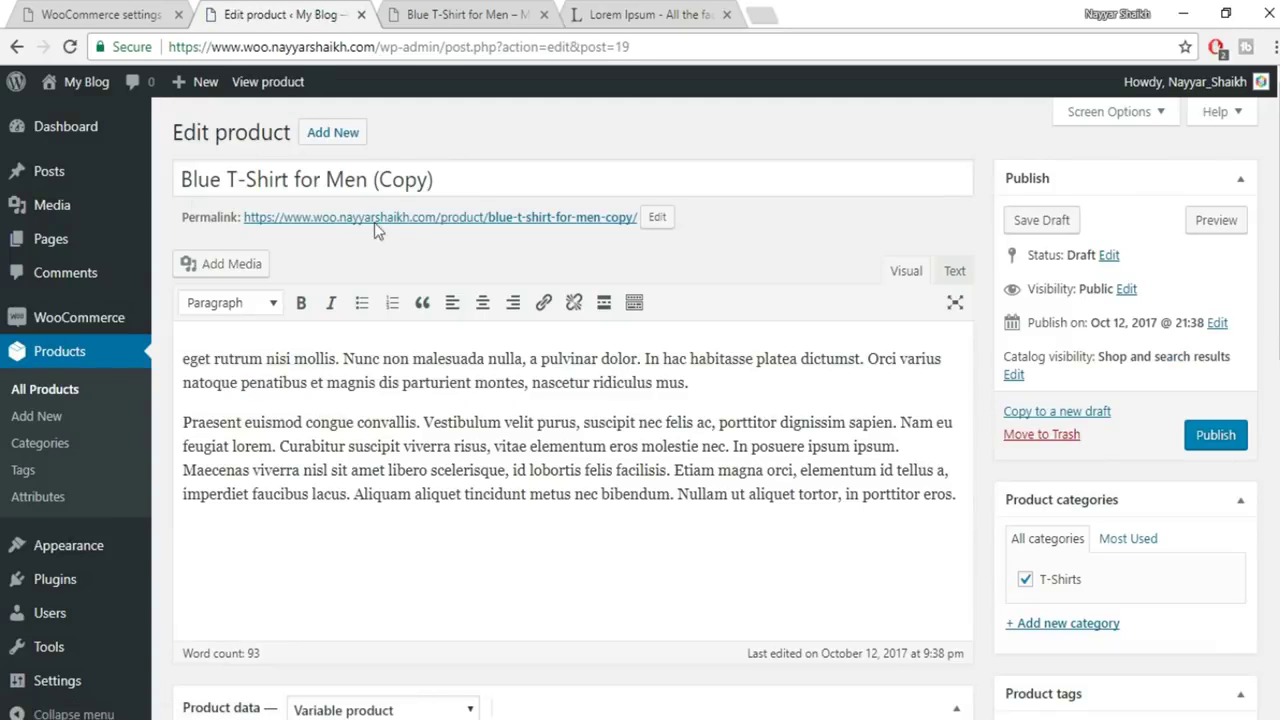
pyautogui.click(219, 183)
pyautogui.doubleClick(205, 180)
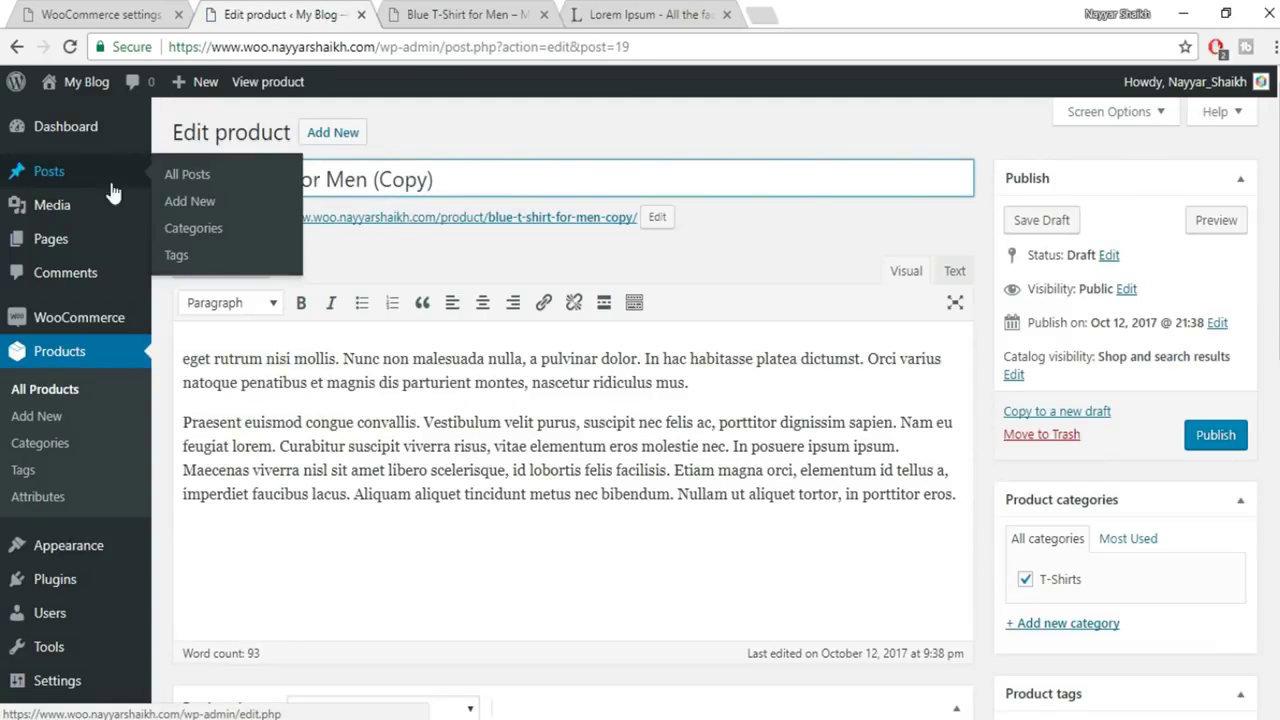
pyautogui.press('BackSpace')
pyautogui.write('White')
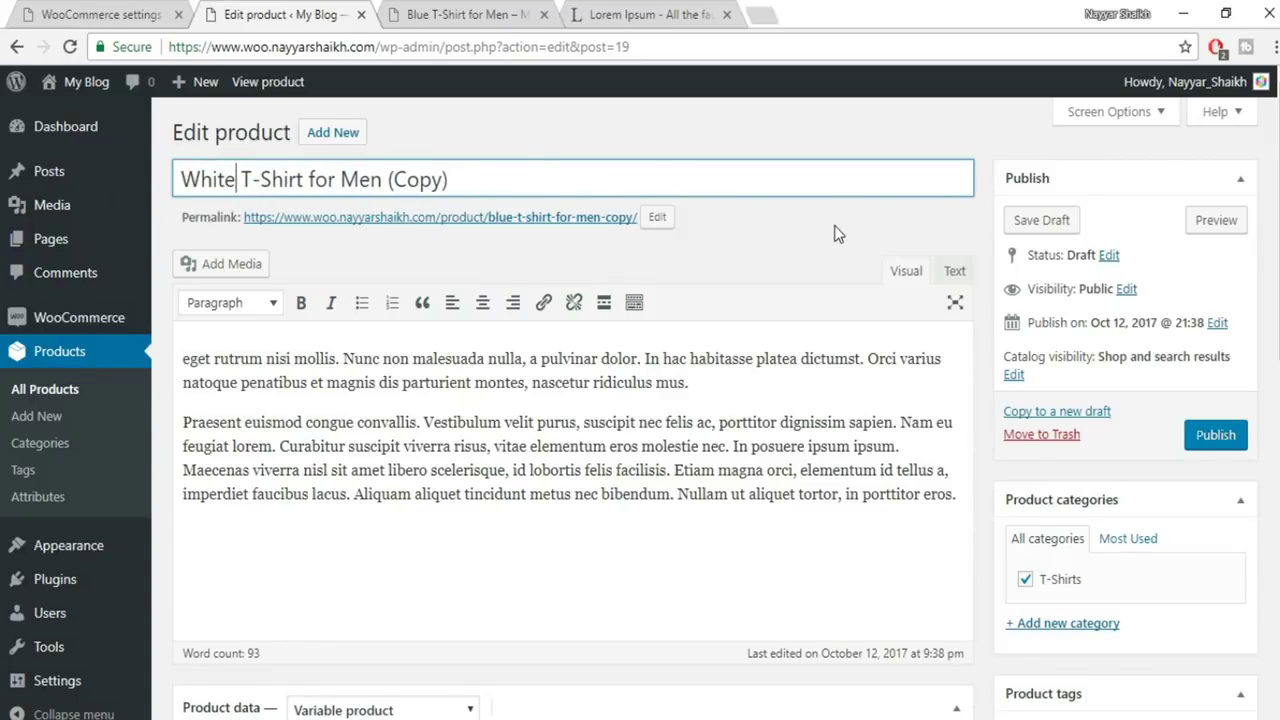
pyautogui.moveTo(448, 180); pyautogui.dragTo(389, 180)
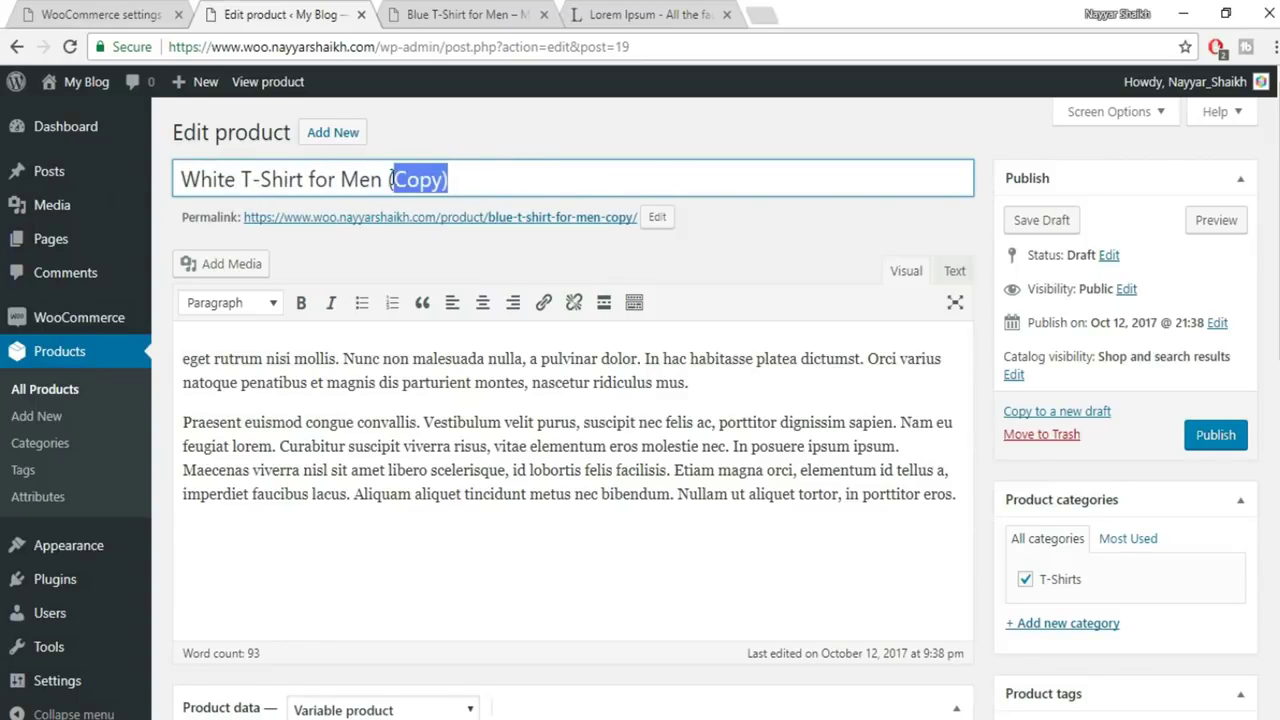
pyautogui.press('BackSpace')
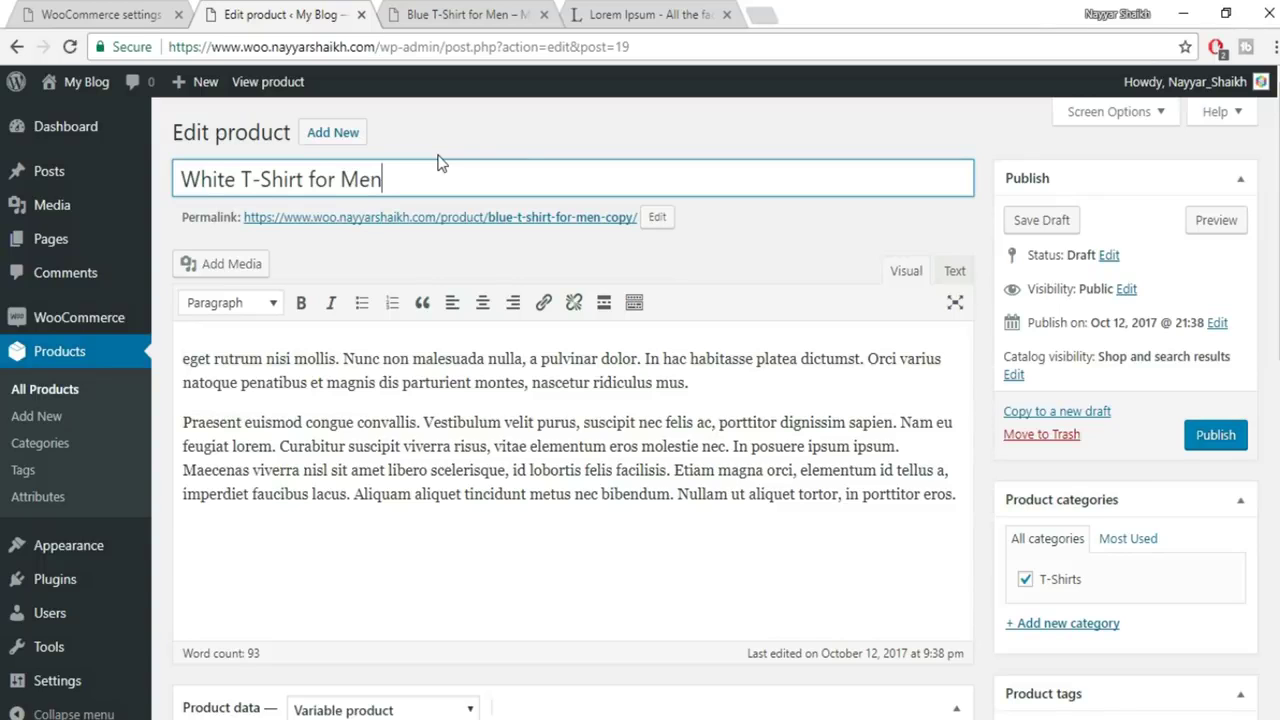
pyautogui.scroll(-1, 520, 405)
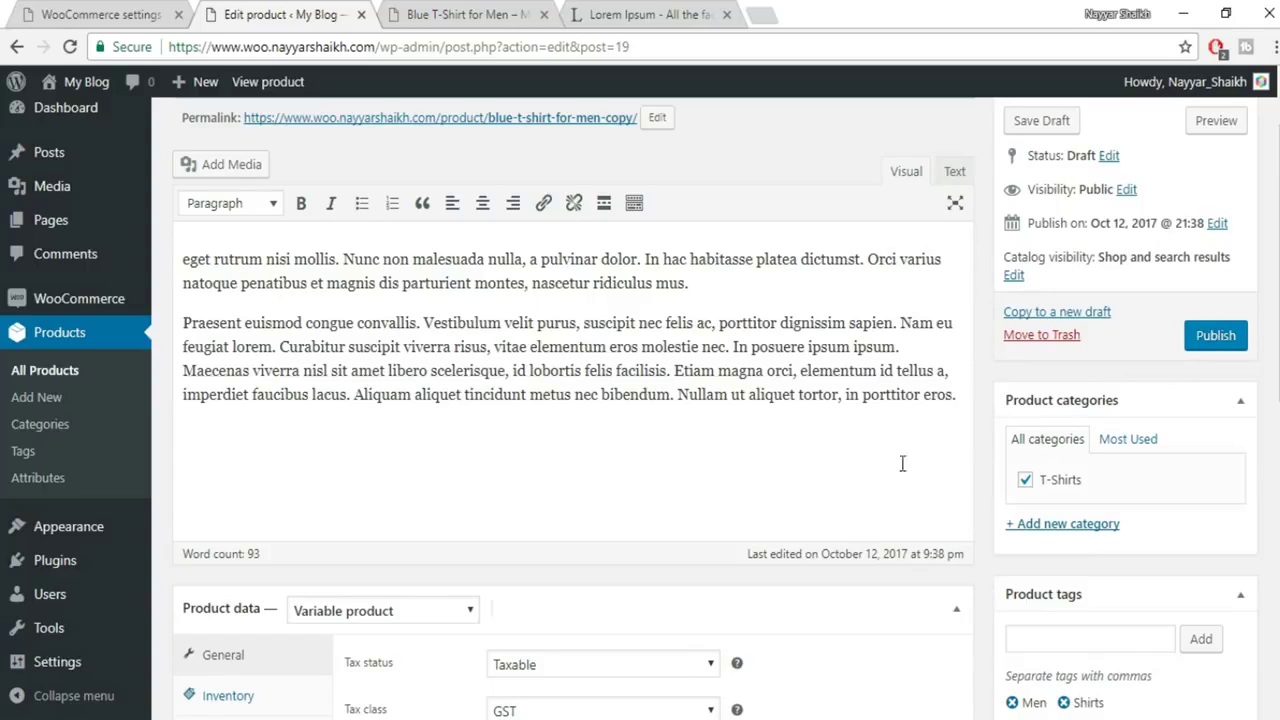
pyautogui.scroll(-4, 1087, 476)
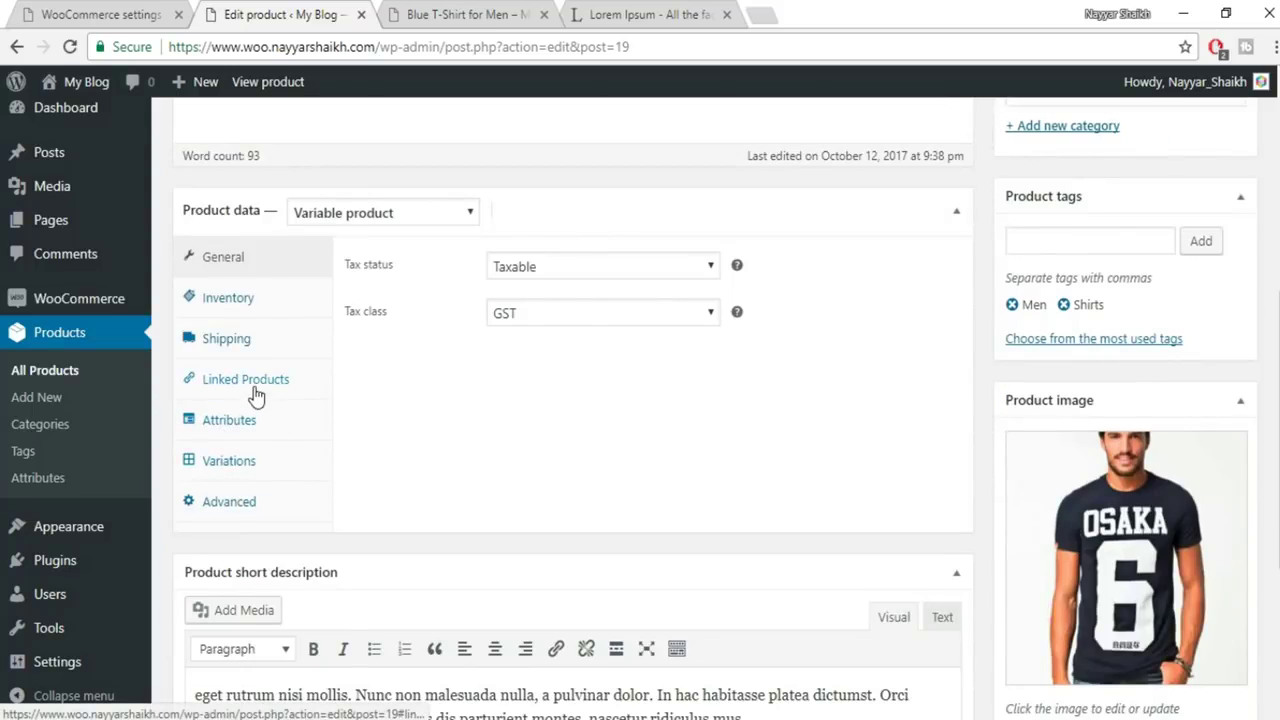
# Add Blue T-Shirt for Men as an upsell in Linked Products
pyautogui.click(256, 386)
pyautogui.click(605, 270)
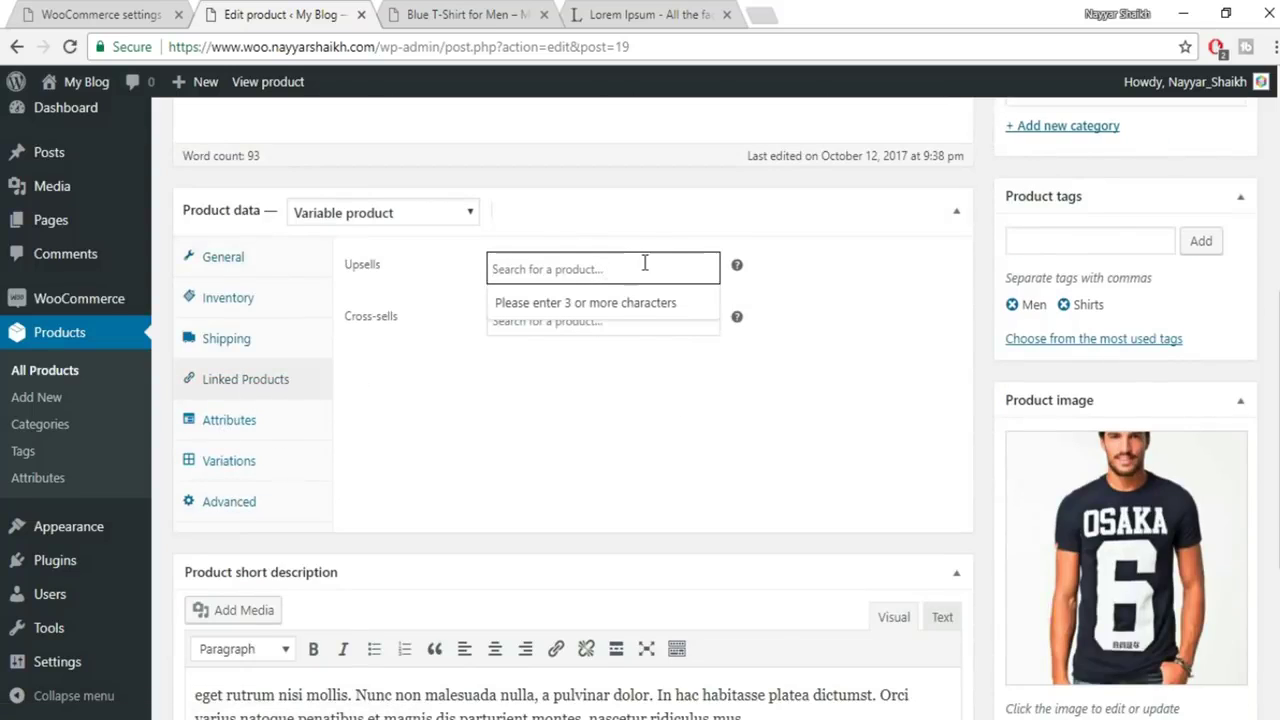
pyautogui.write('blue')
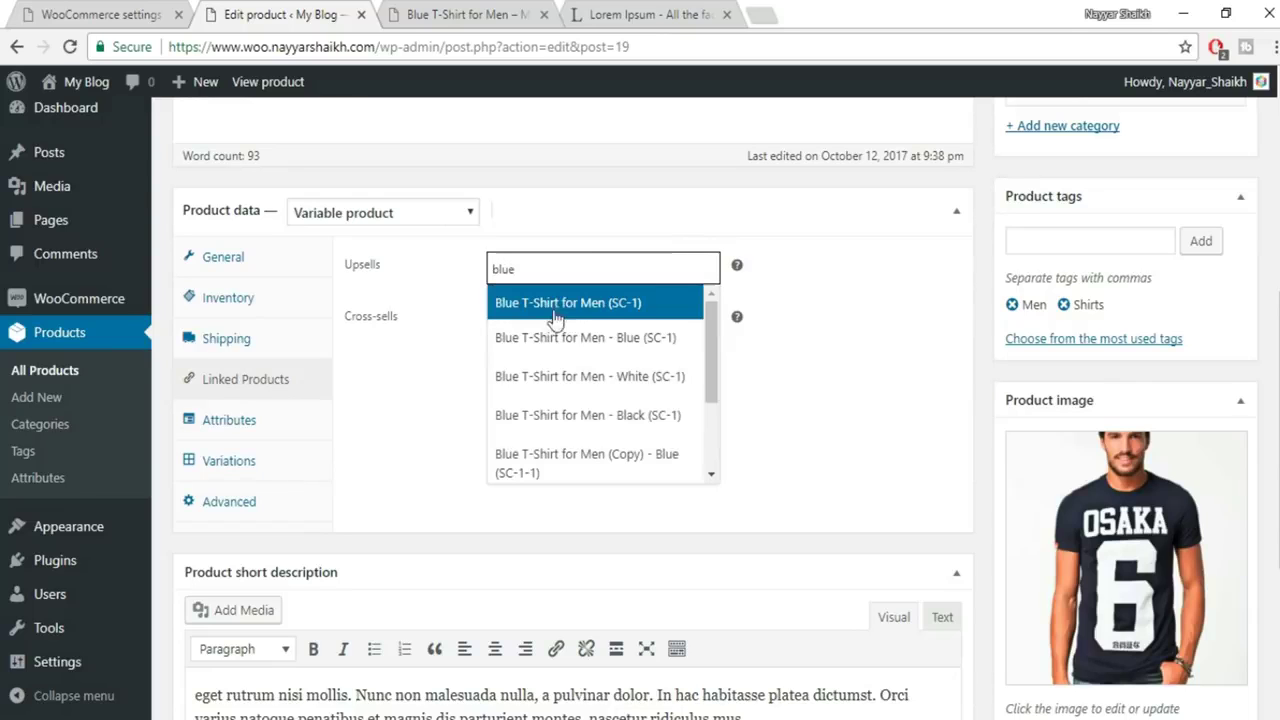
pyautogui.scroll(-2, 648, 340)
pyautogui.scroll(3, 640, 420)
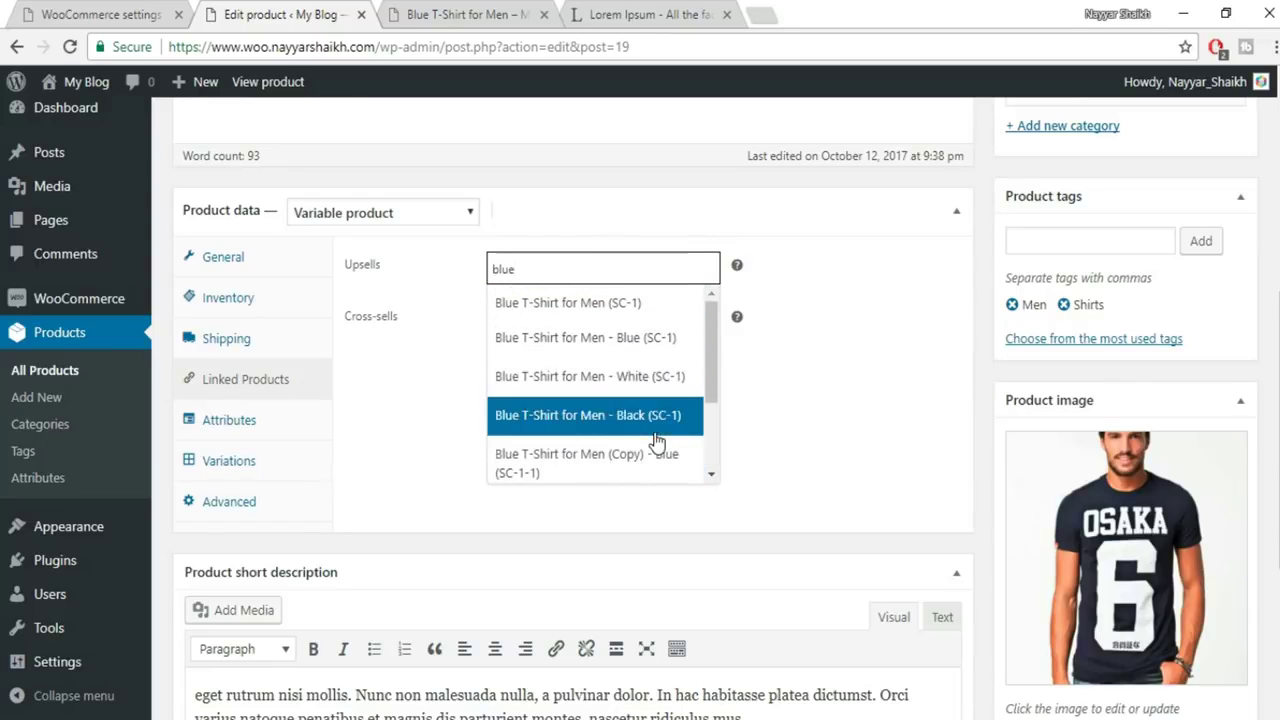
pyautogui.click(576, 314)
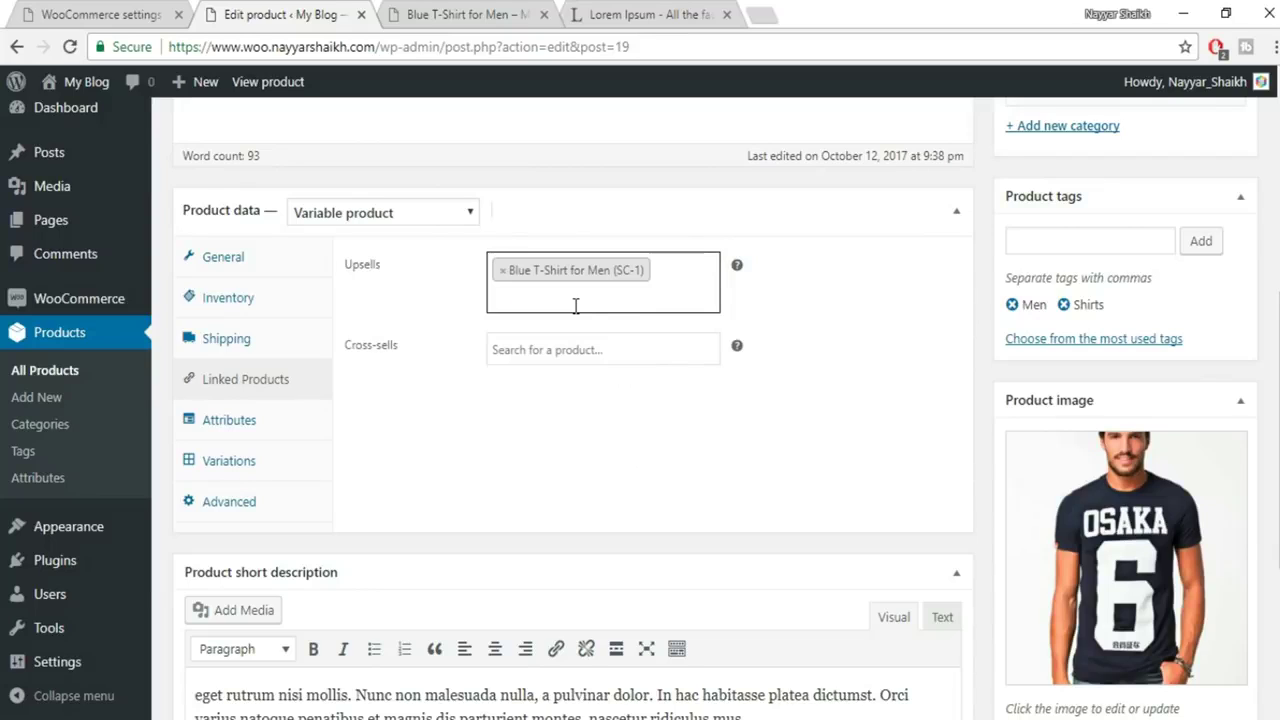
# Add Blue T-Shirt for Men (SC-1) as a cross-sell as well
pyautogui.click(535, 347)
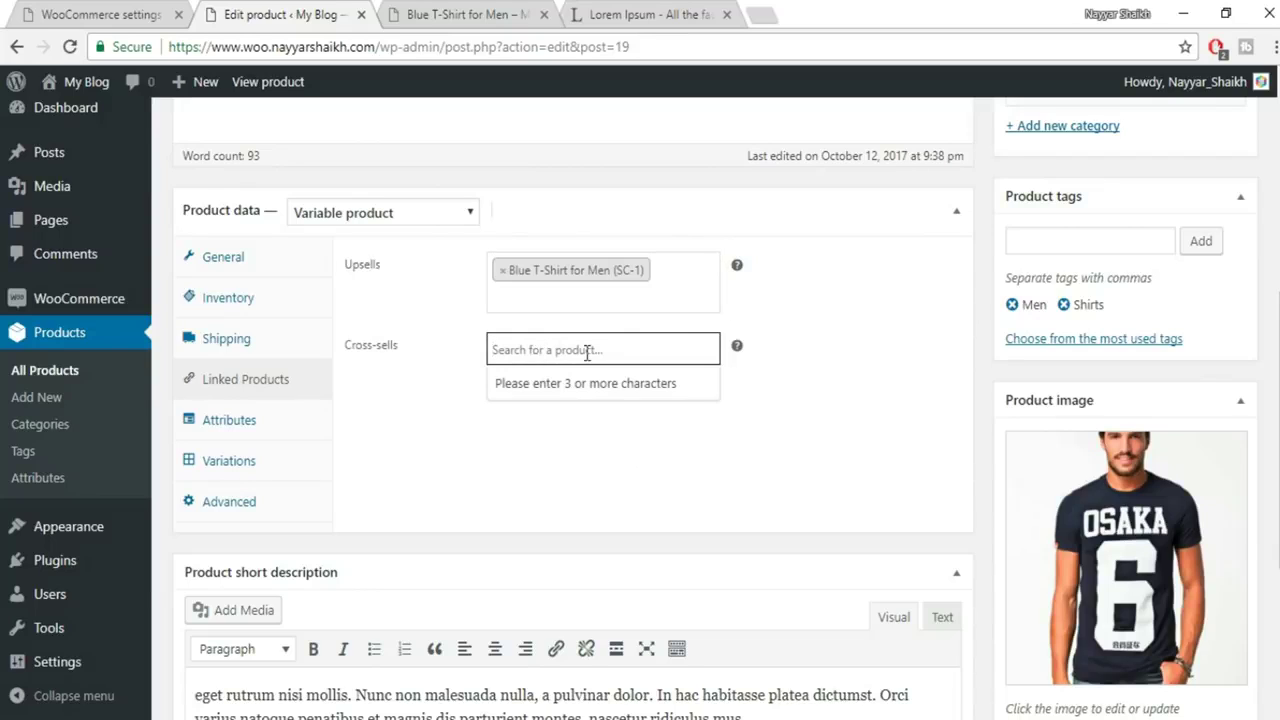
pyautogui.write('blue')
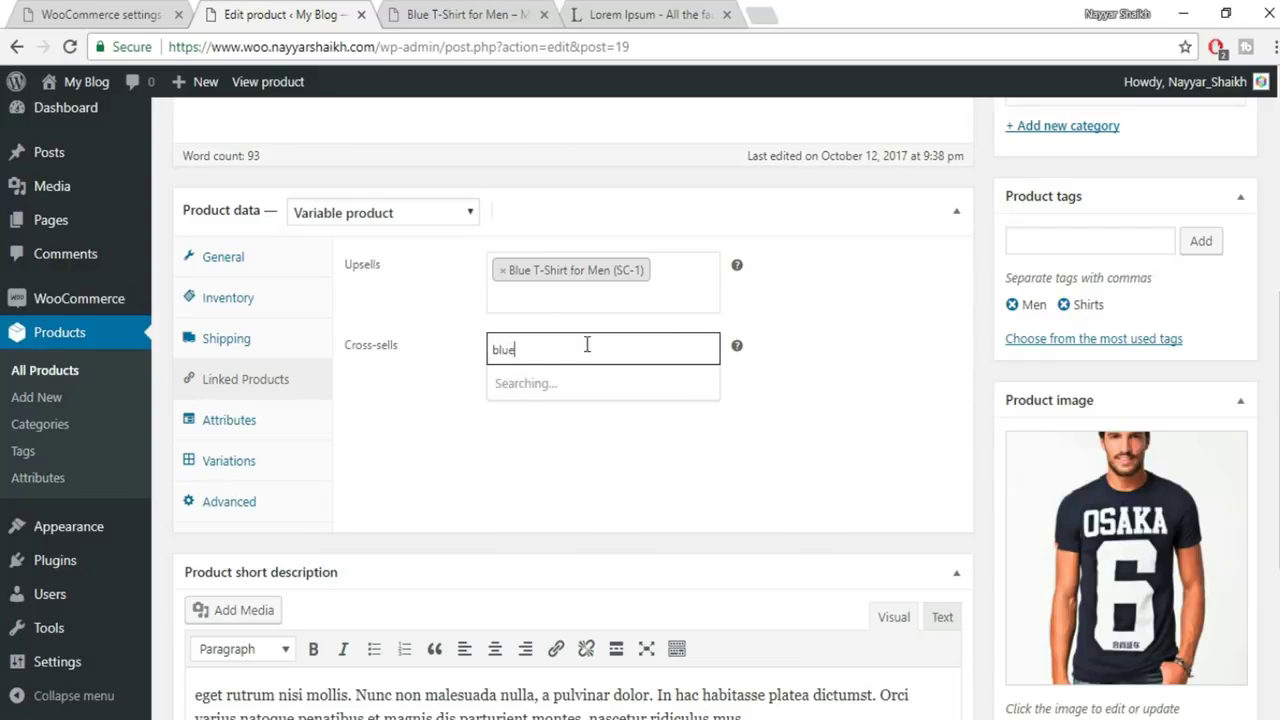
pyautogui.click(576, 384)
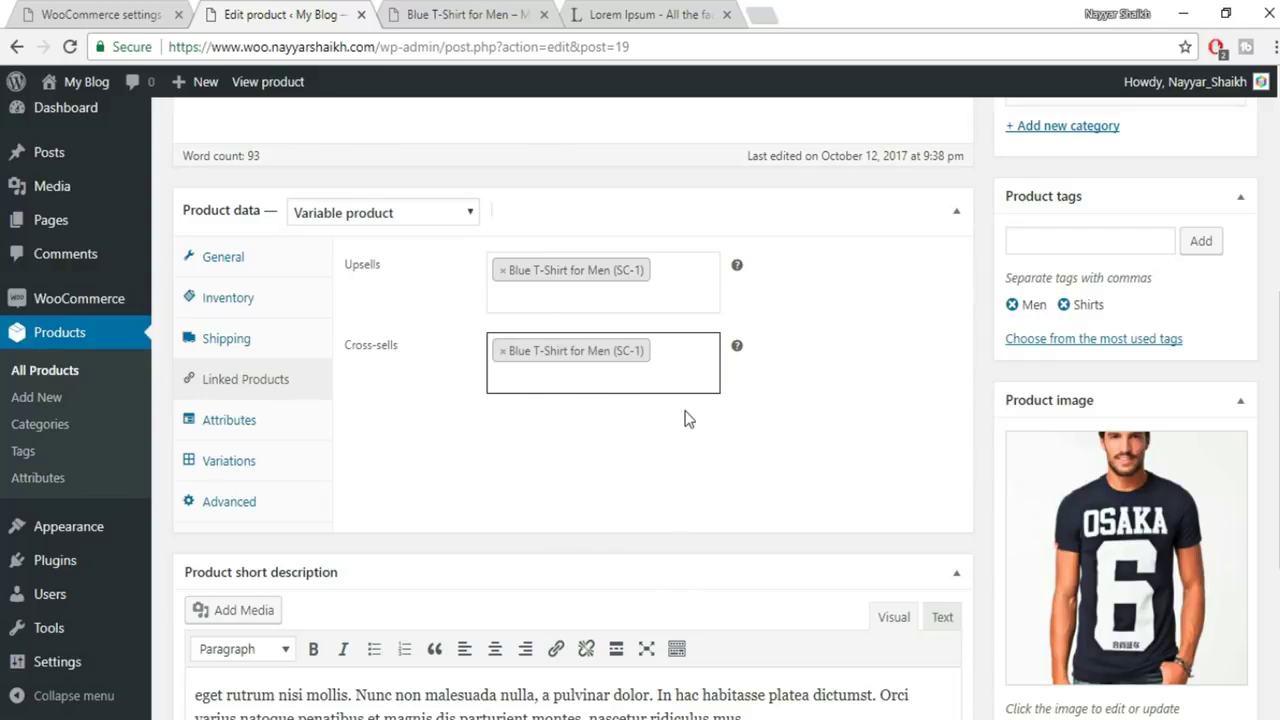
pyautogui.scroll(-2, 820, 457)
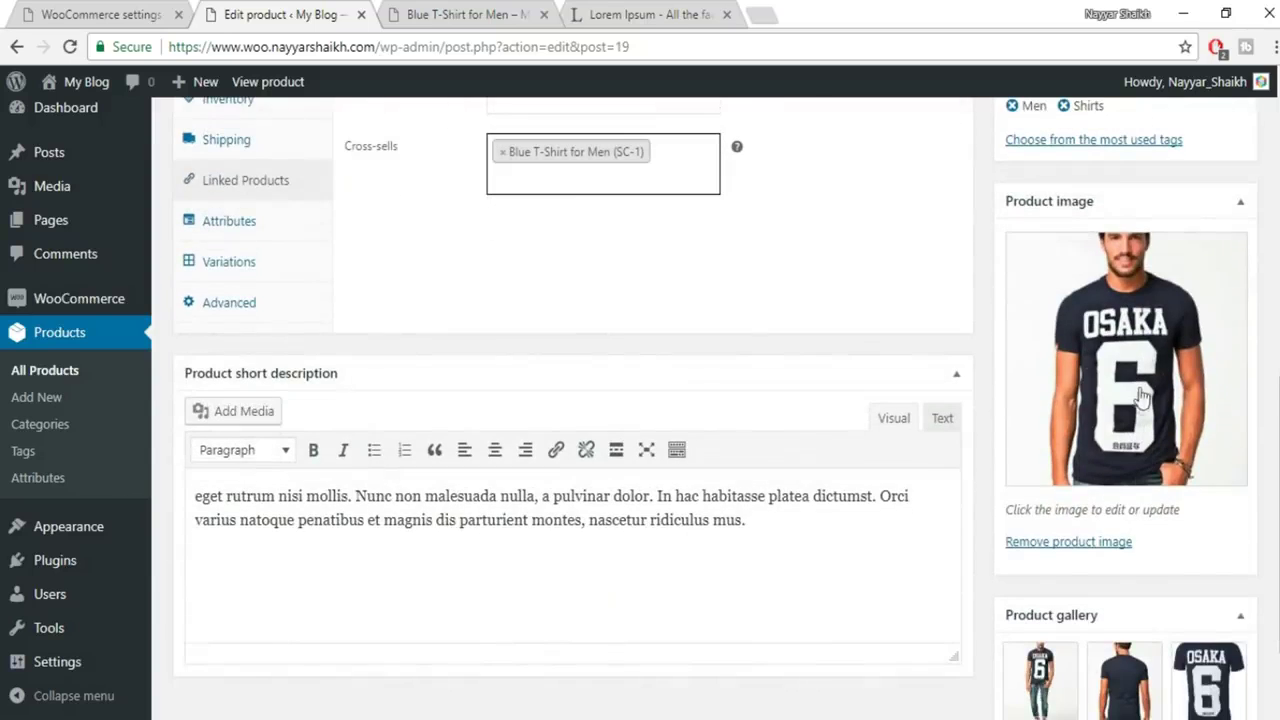
# Set the white T-shirt photo as the main product image
pyautogui.click(1143, 392)
pyautogui.click(235, 308)
pyautogui.click(1171, 665)
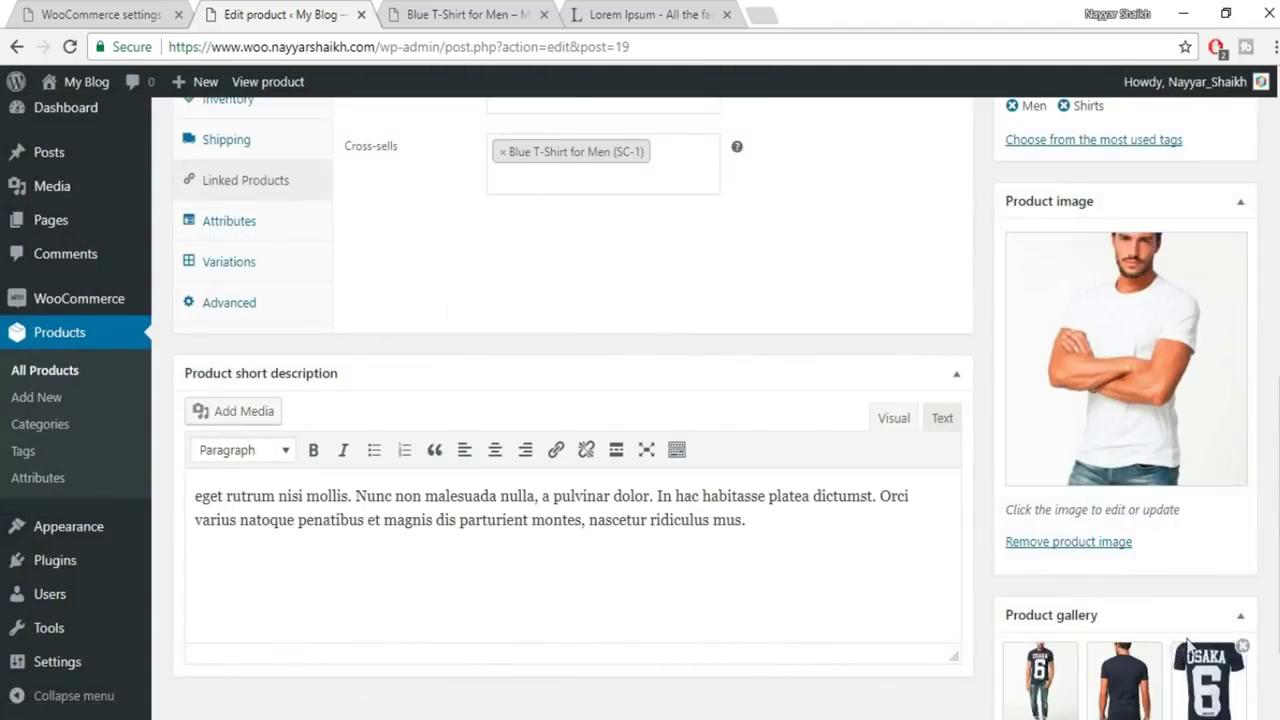
pyautogui.scroll(-1, 1190, 645)
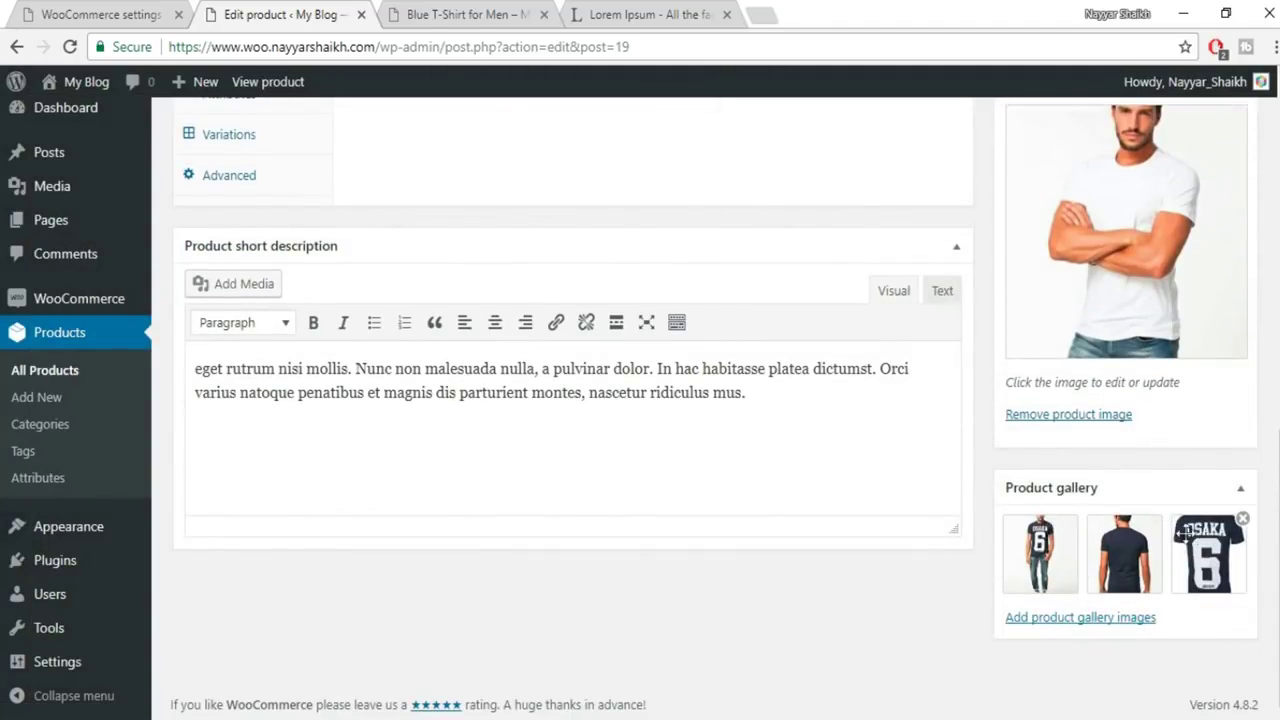
# Replace the three OSAKA gallery images with uploaded photos 10 and 11, then publish
pyautogui.click(1074, 519)
pyautogui.click(1074, 519)
pyautogui.click(1074, 519)
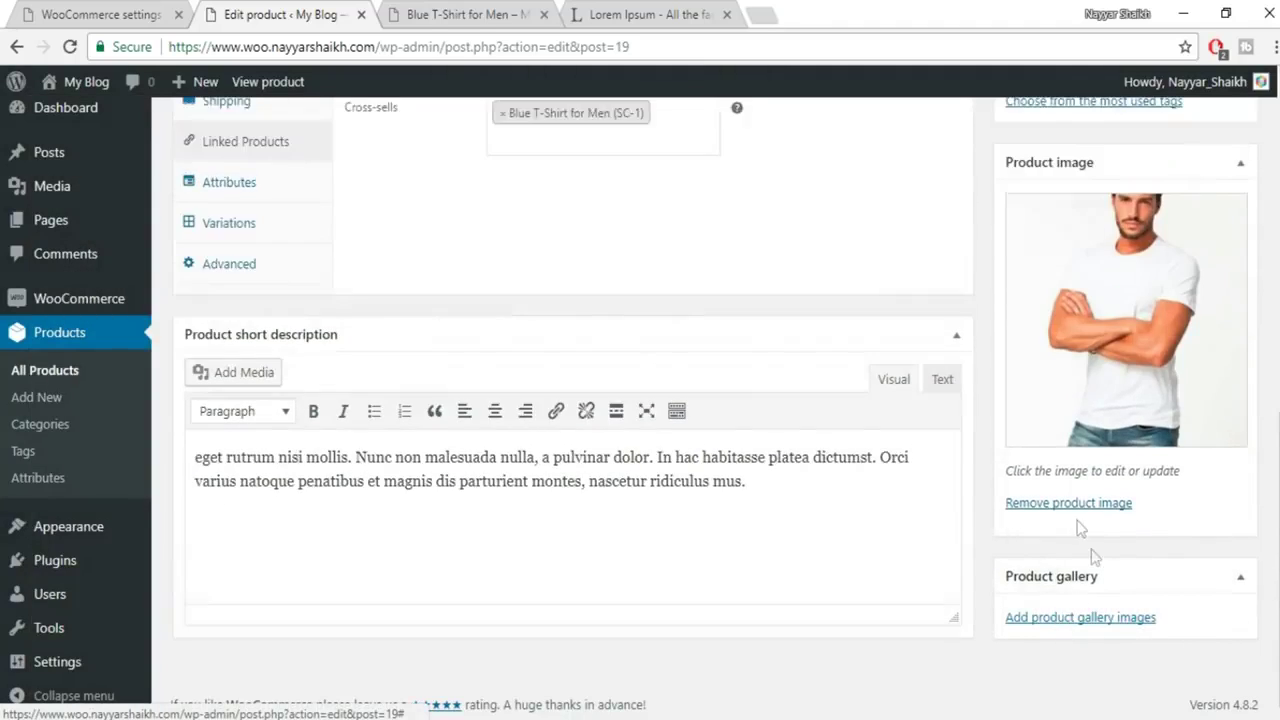
pyautogui.click(1125, 616)
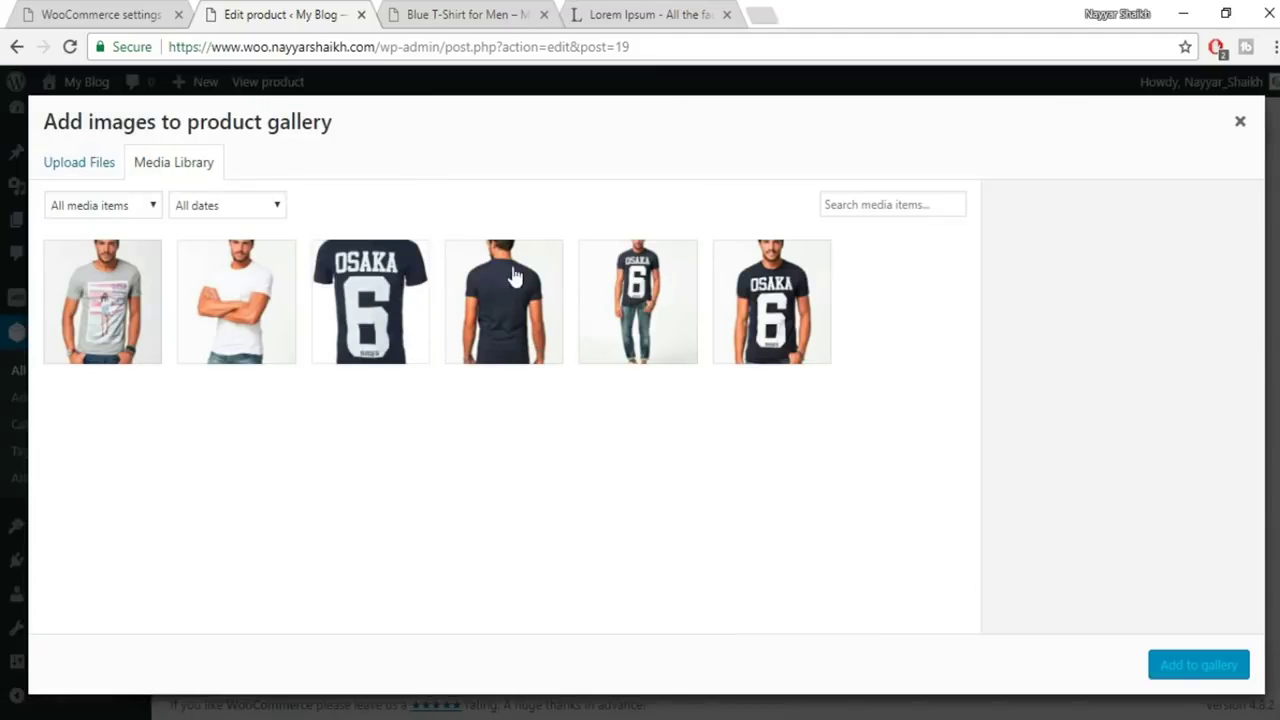
pyautogui.click(80, 176)
pyautogui.click(649, 426)
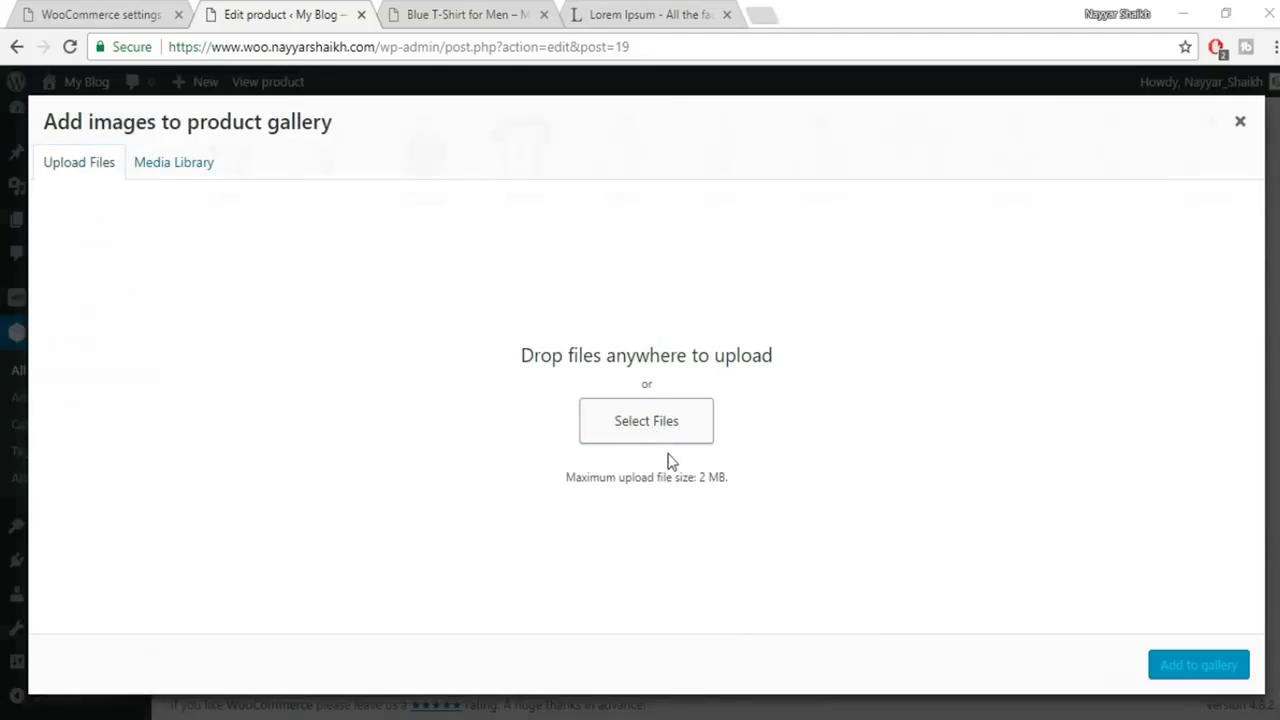
pyautogui.moveTo(1265, 260); pyautogui.dragTo(1138, 182)
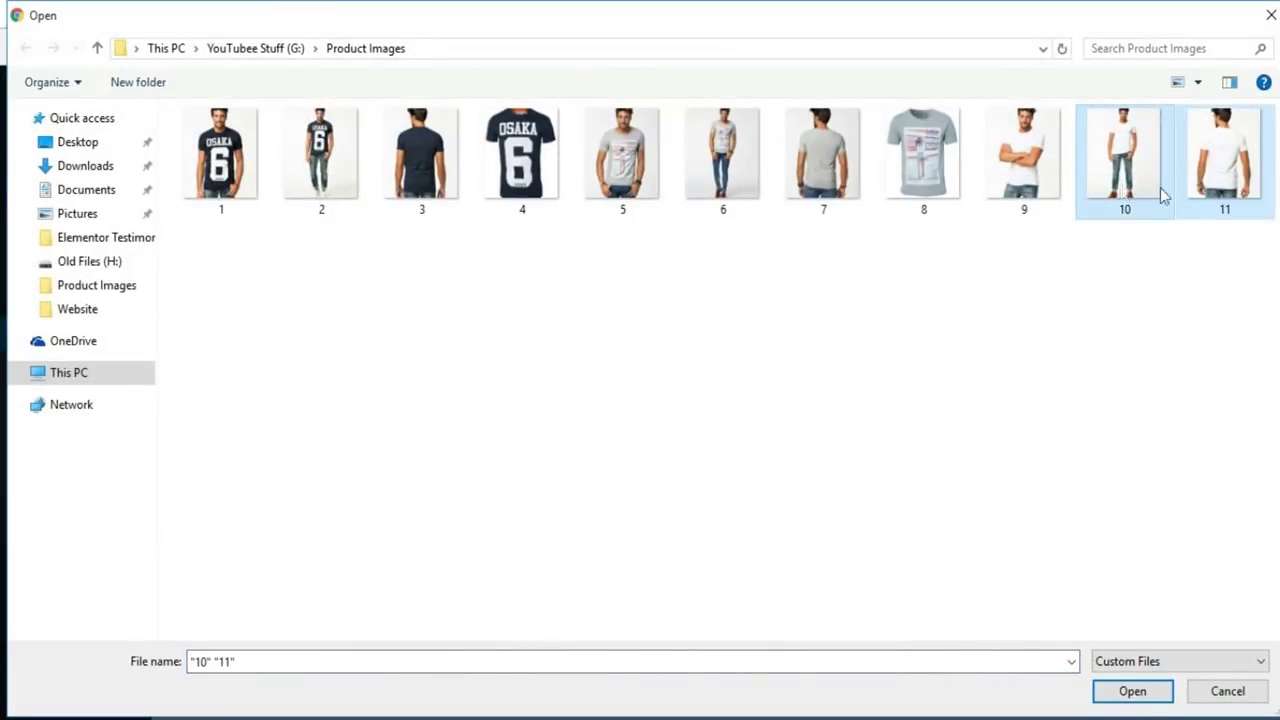
pyautogui.click(1138, 694)
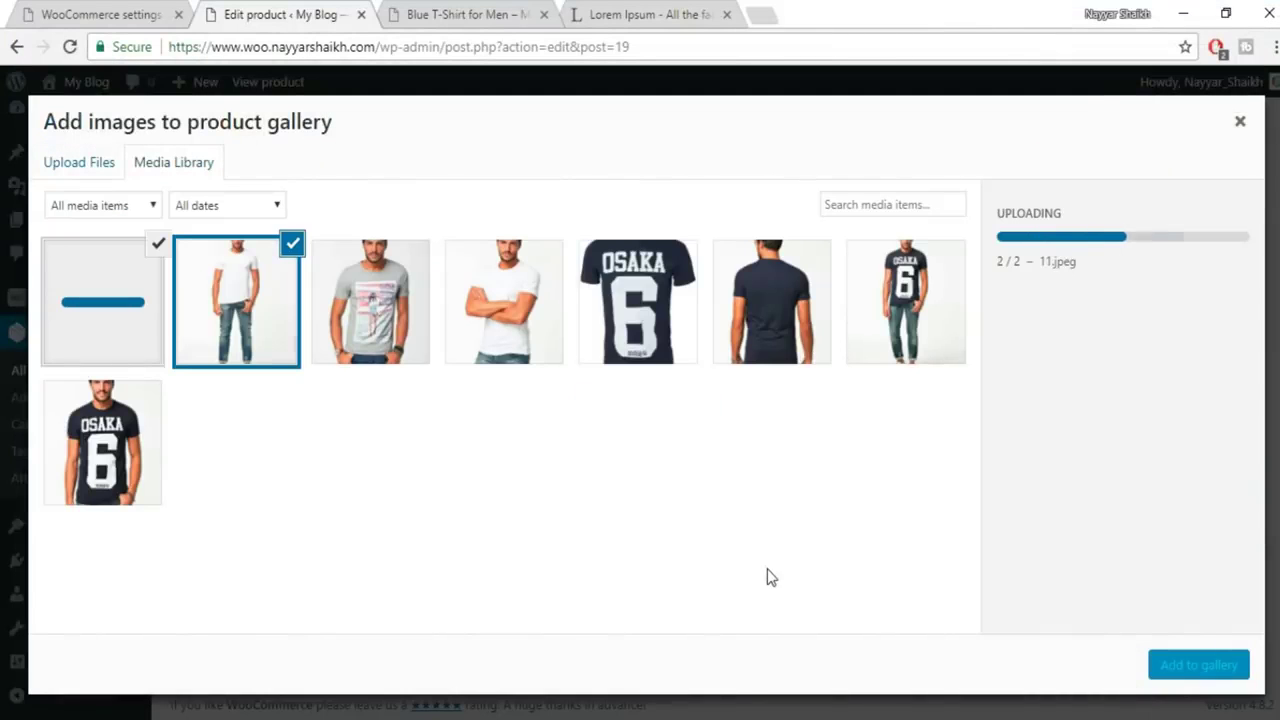
pyautogui.click(1215, 664)
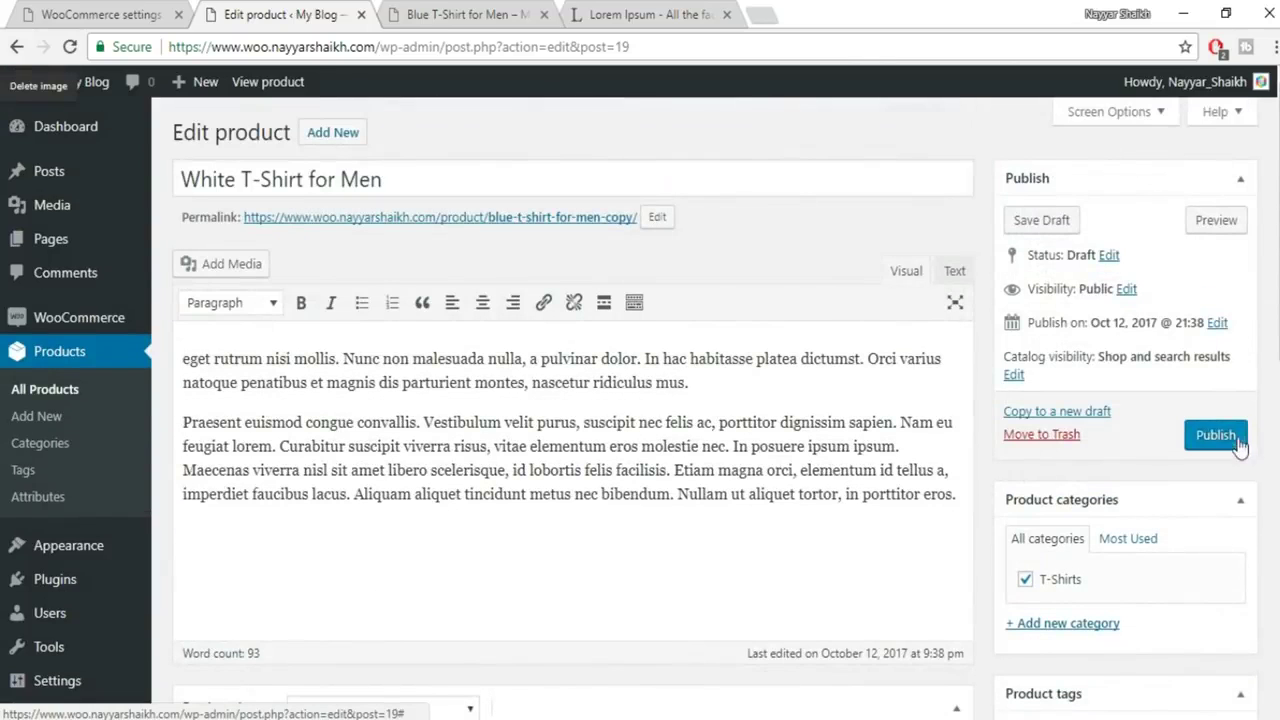
pyautogui.click(1236, 436)
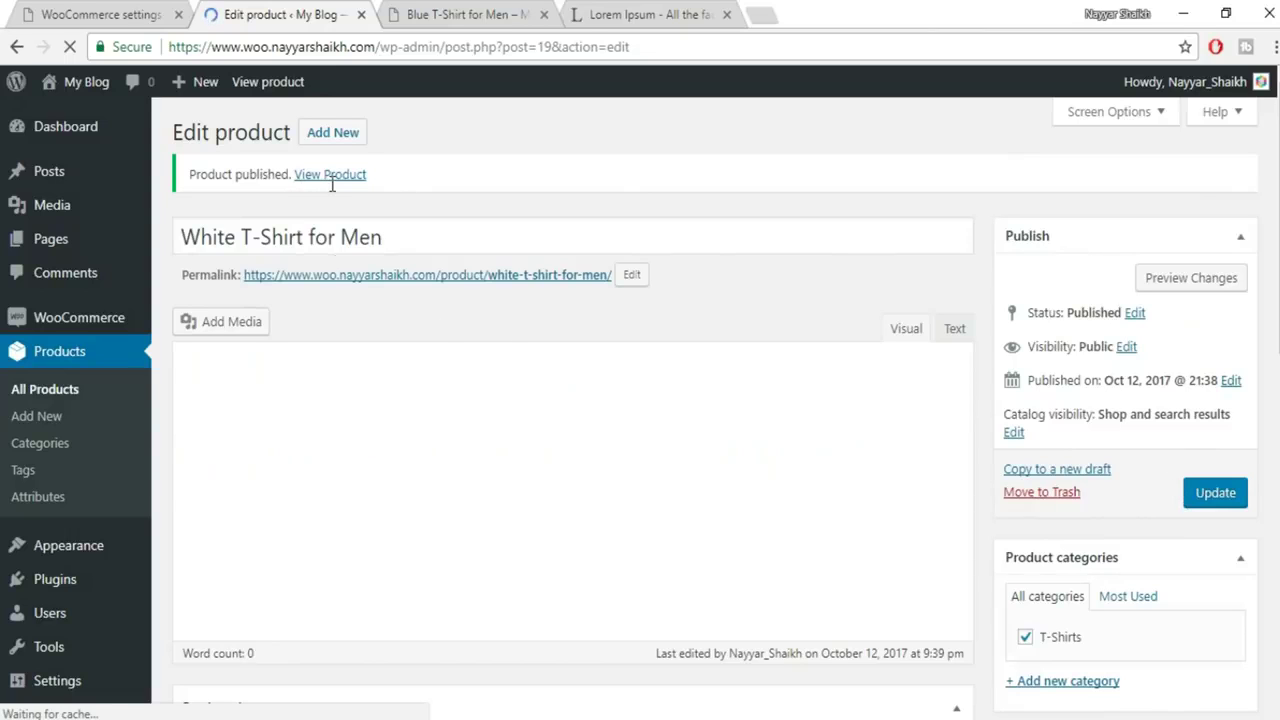
# Preview the product and switch the Colors option through Blue, White and Black
pyautogui.click(1157, 280)
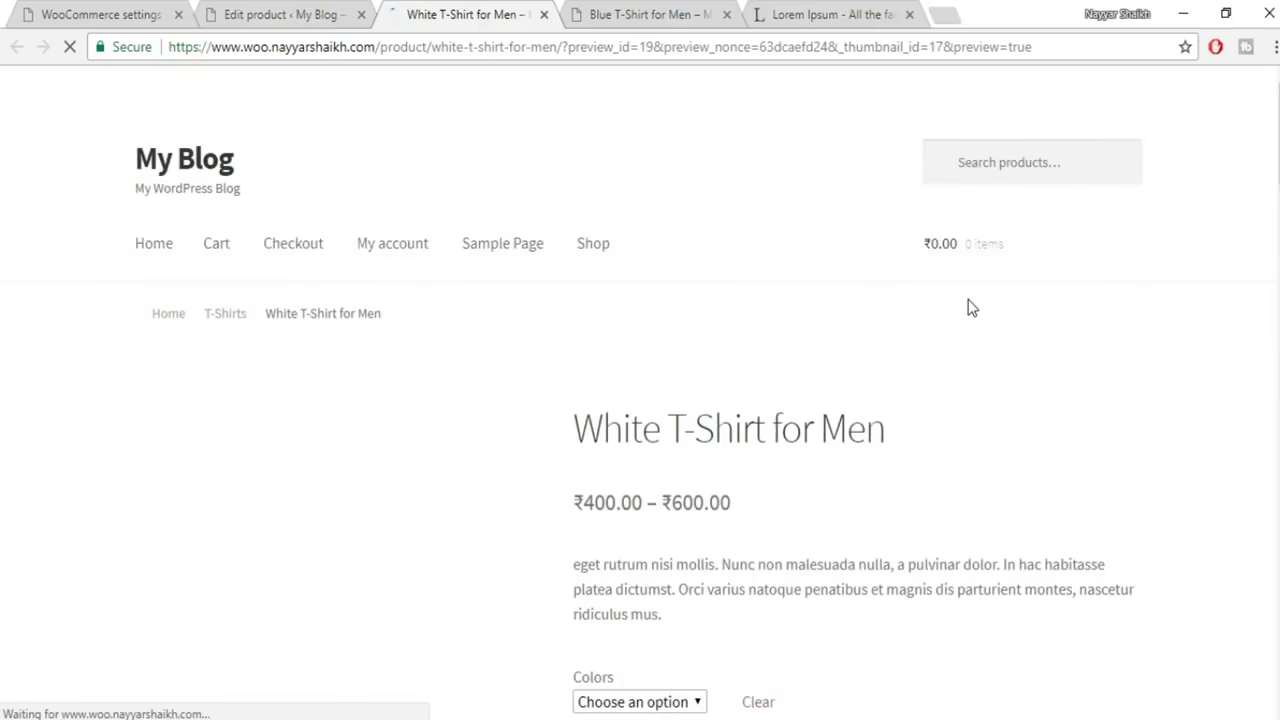
pyautogui.scroll(-3, 980, 330)
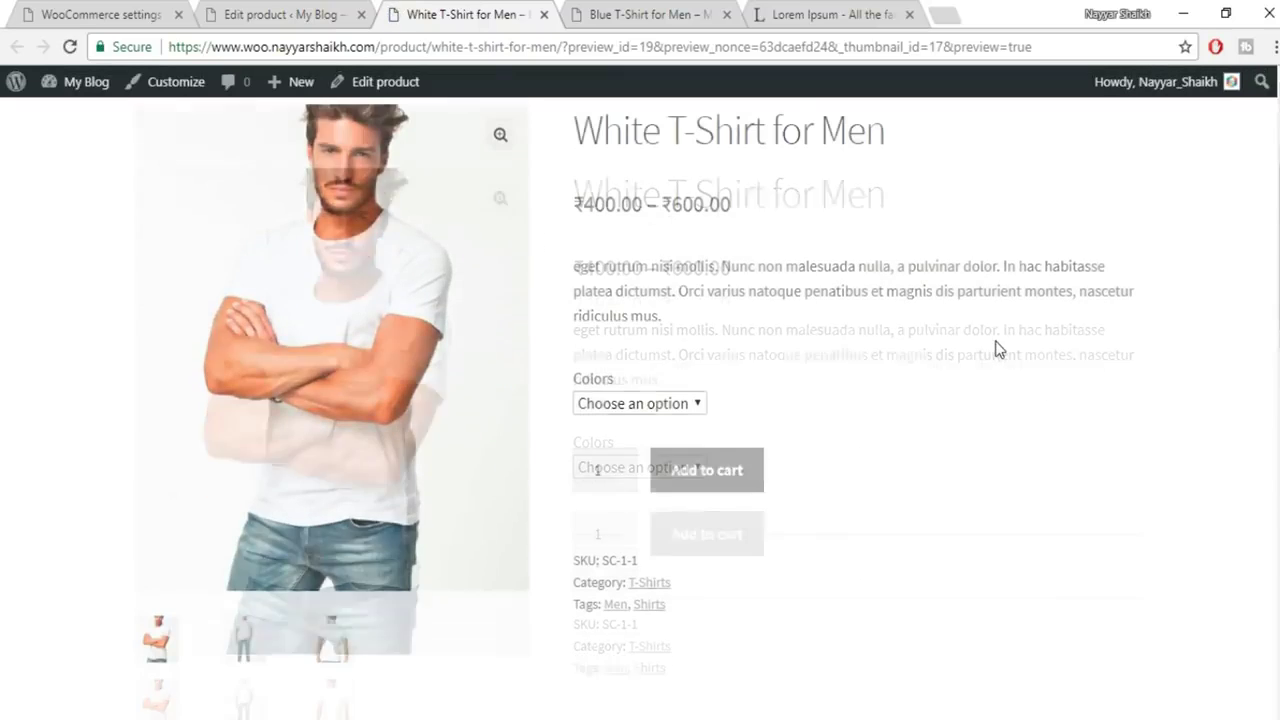
pyautogui.click(640, 404)
pyautogui.click(641, 450)
pyautogui.click(652, 404)
pyautogui.click(643, 466)
pyautogui.click(677, 405)
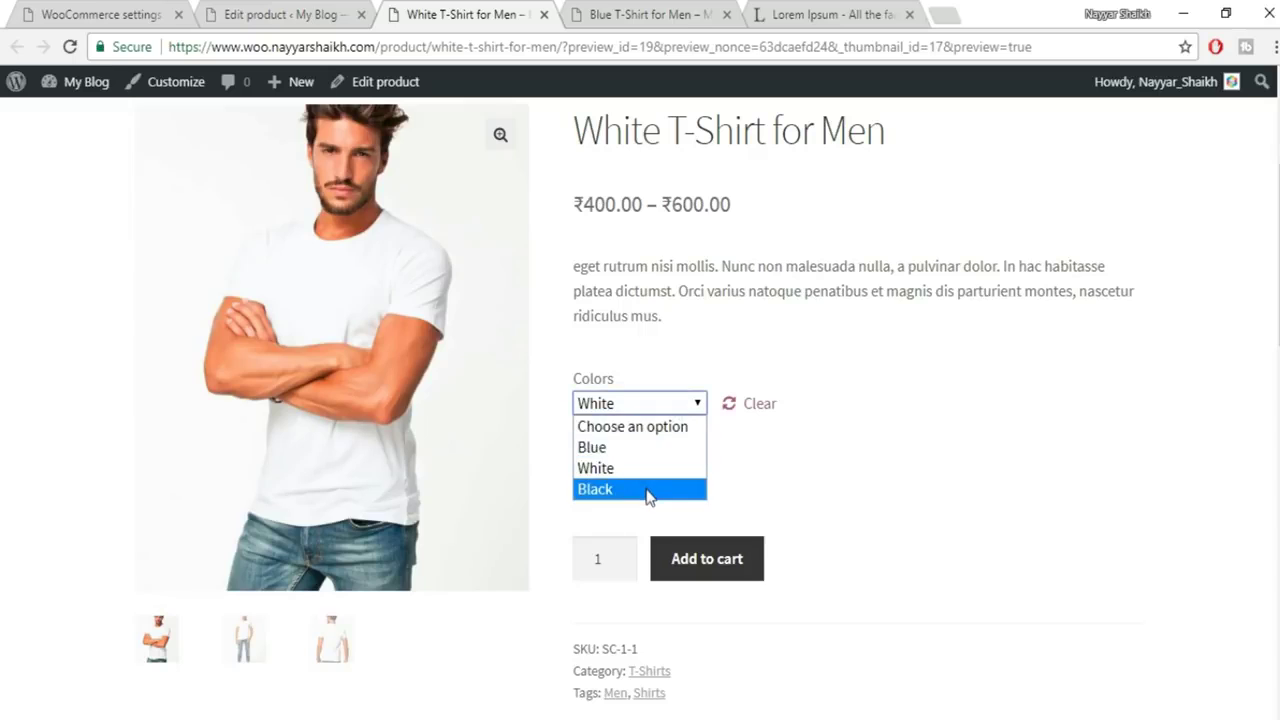
pyautogui.click(646, 490)
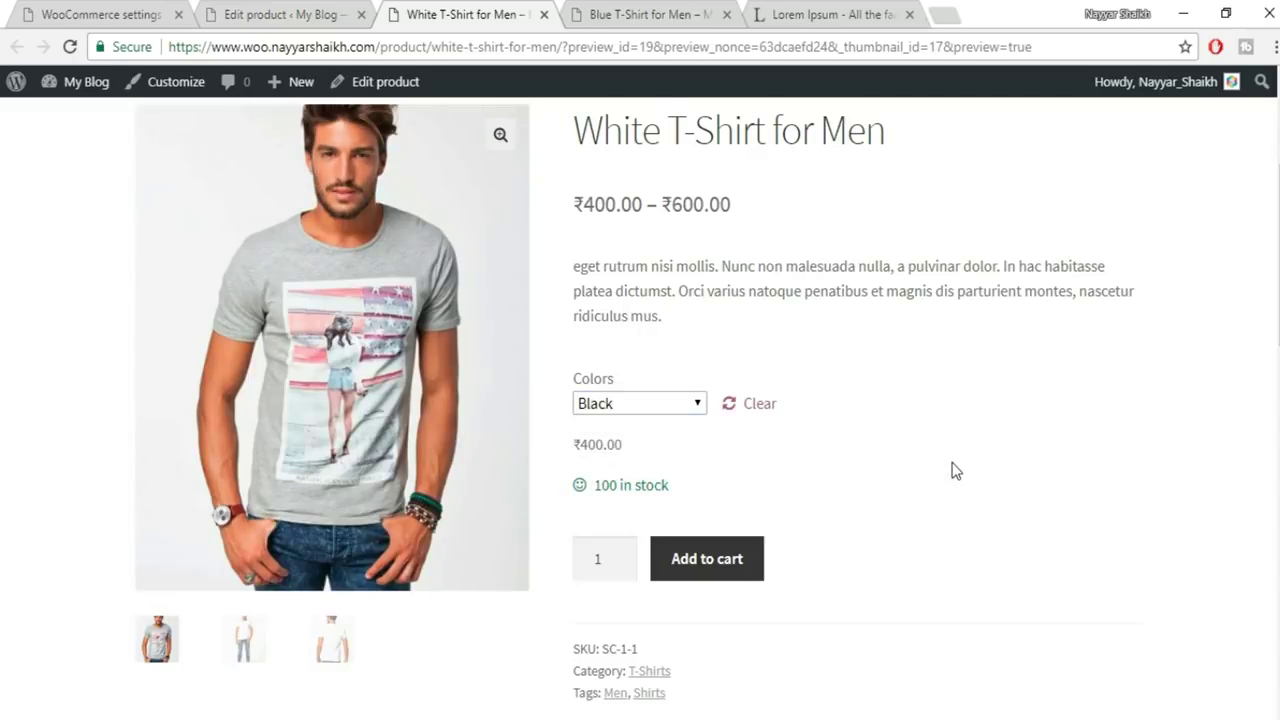
# Scroll down to the 'You may also like…' section and back up
pyautogui.scroll(-10, 955, 470)
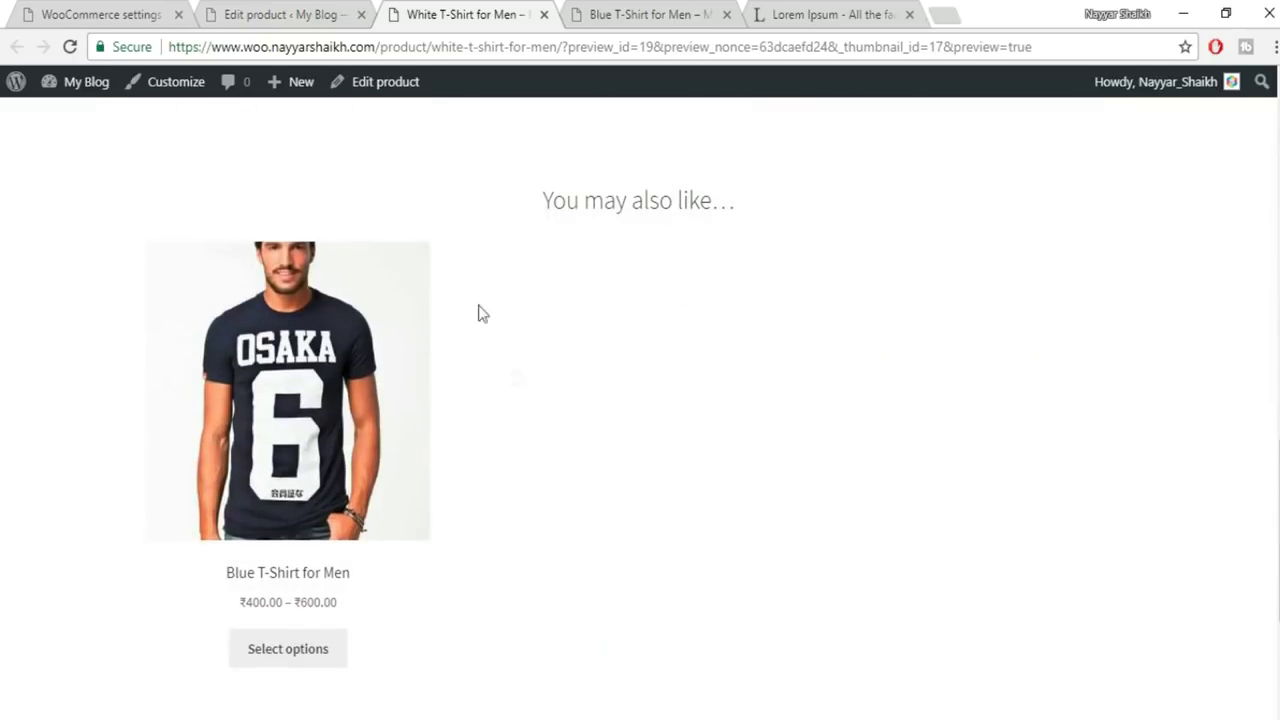
pyautogui.moveTo(530, 211); pyautogui.dragTo(736, 203)
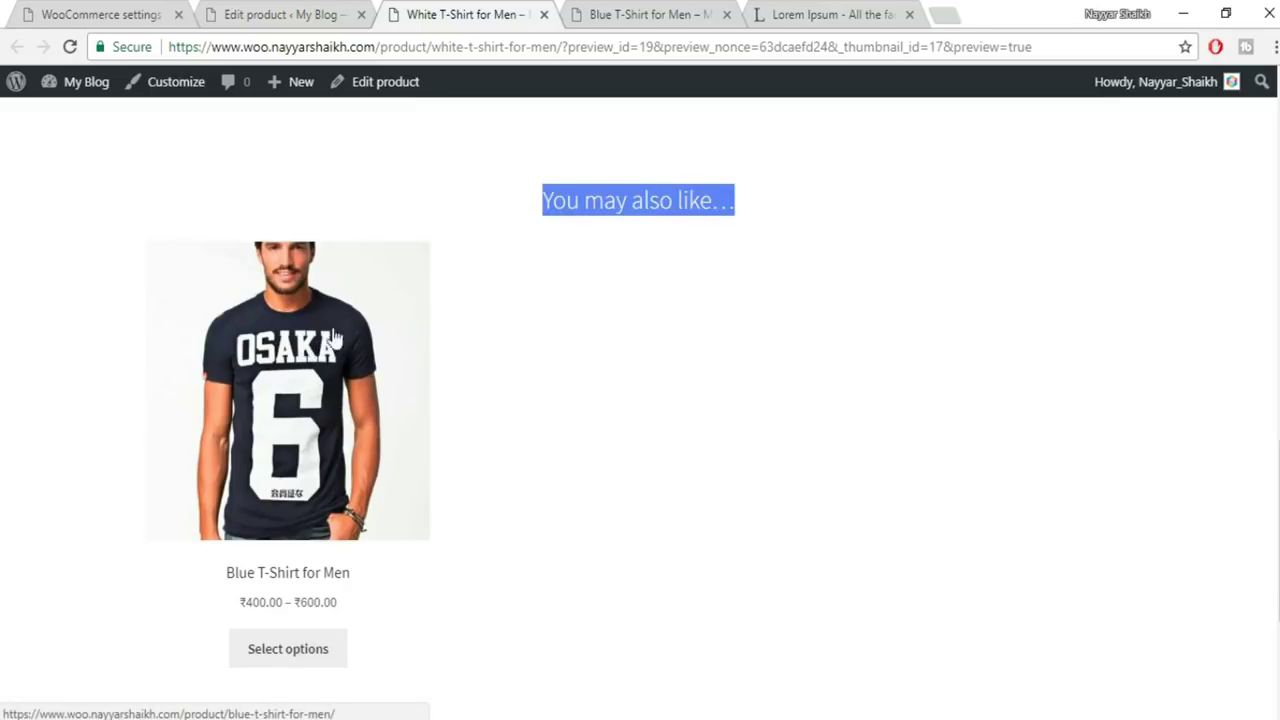
pyautogui.scroll(-3, 343, 531)
pyautogui.scroll(3, 343, 557)
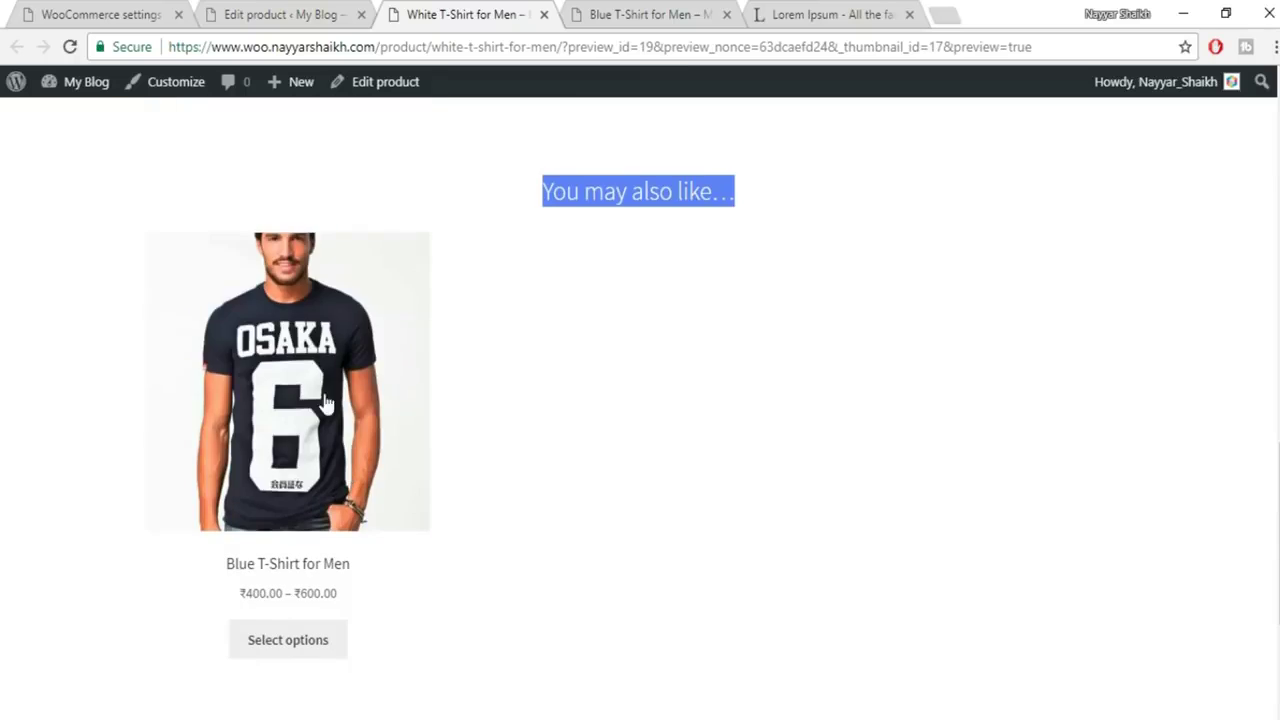
pyautogui.scroll(10, 340, 470)
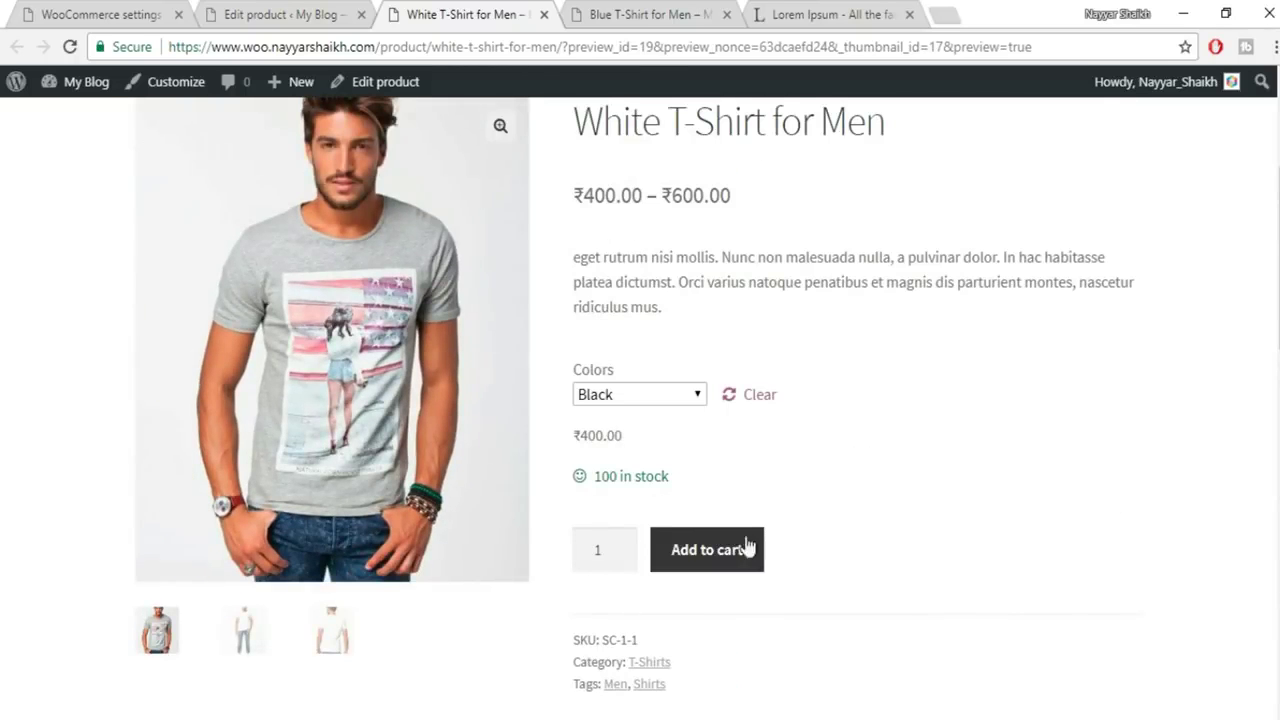
pyautogui.click(714, 562)
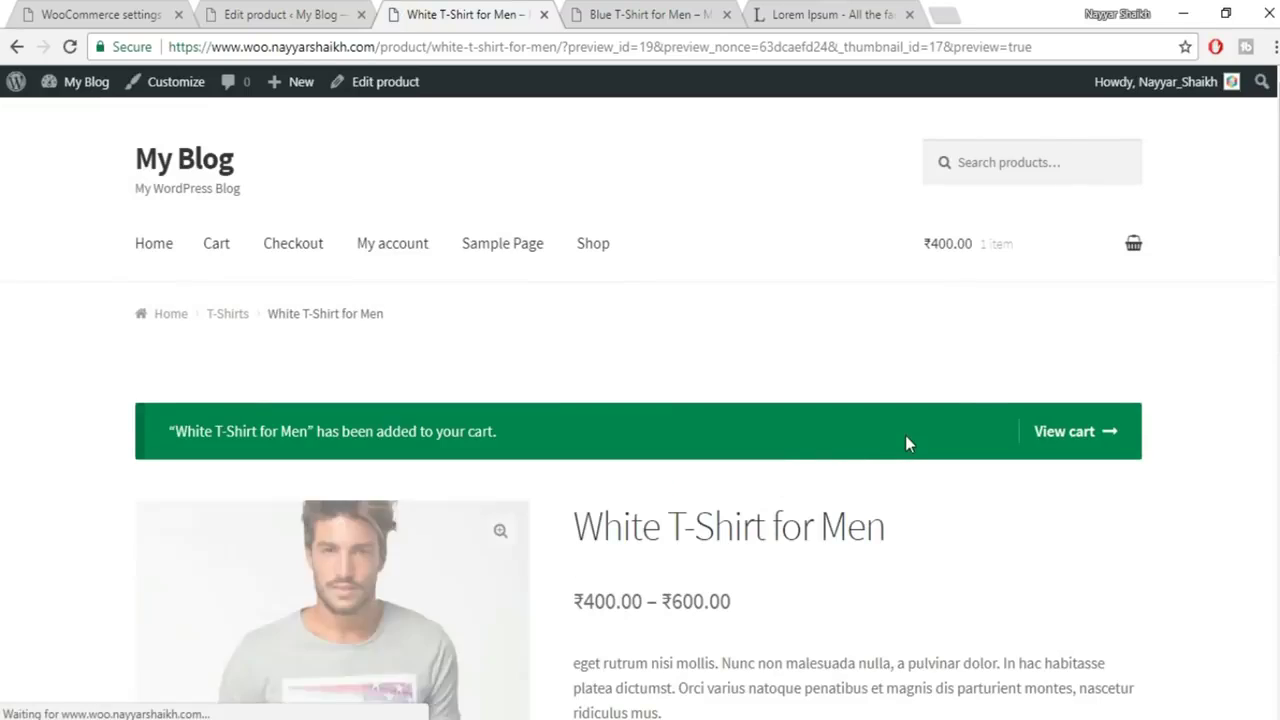
pyautogui.moveTo(1048, 280)
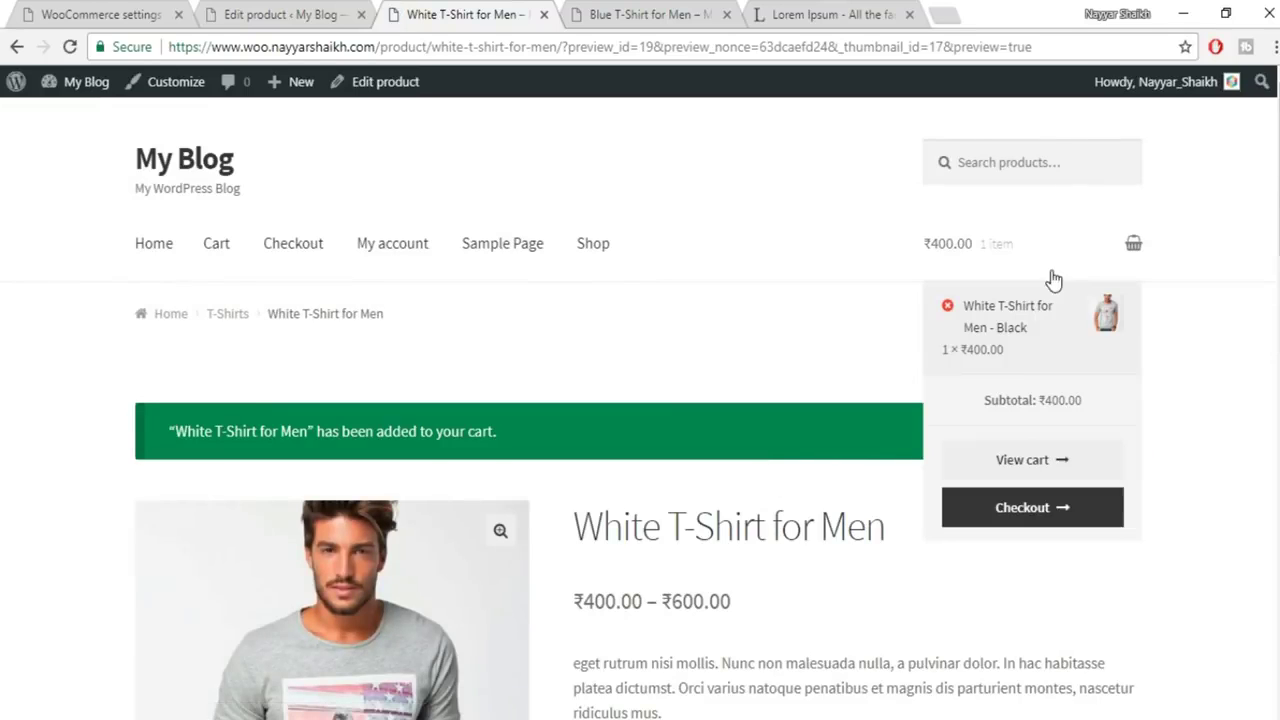
pyautogui.click(990, 336)
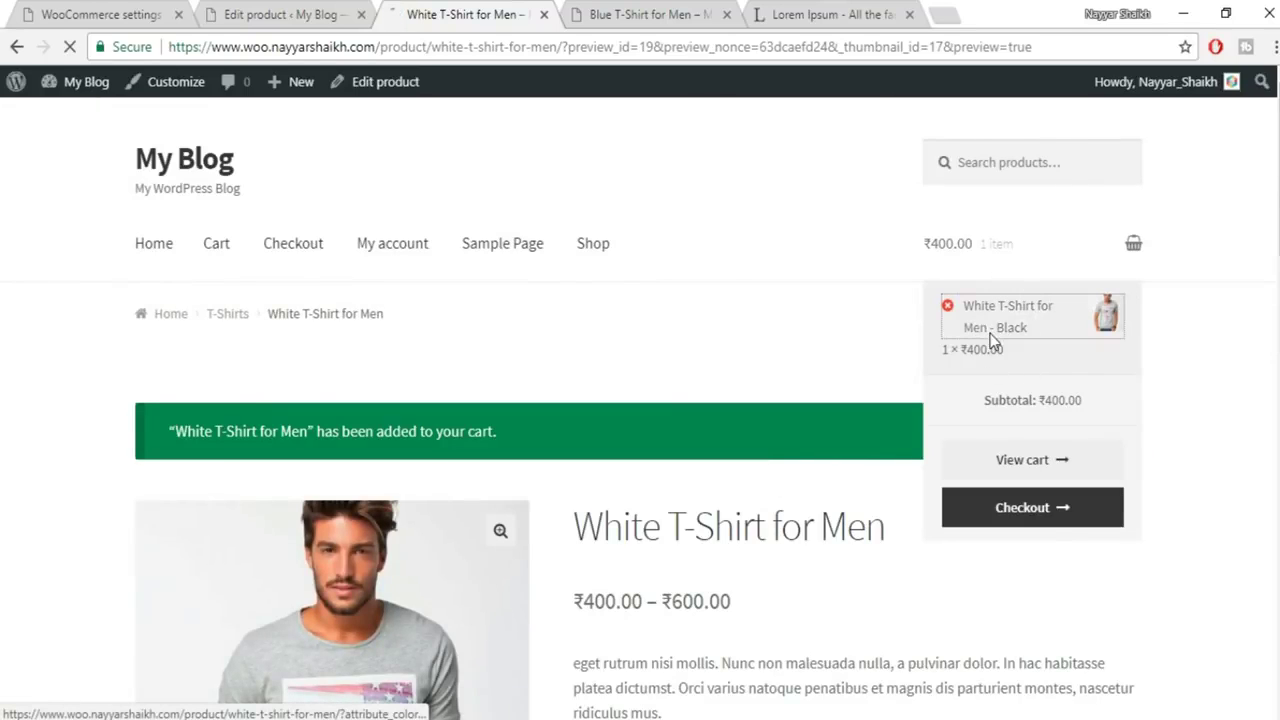
pyautogui.moveTo(940, 252)
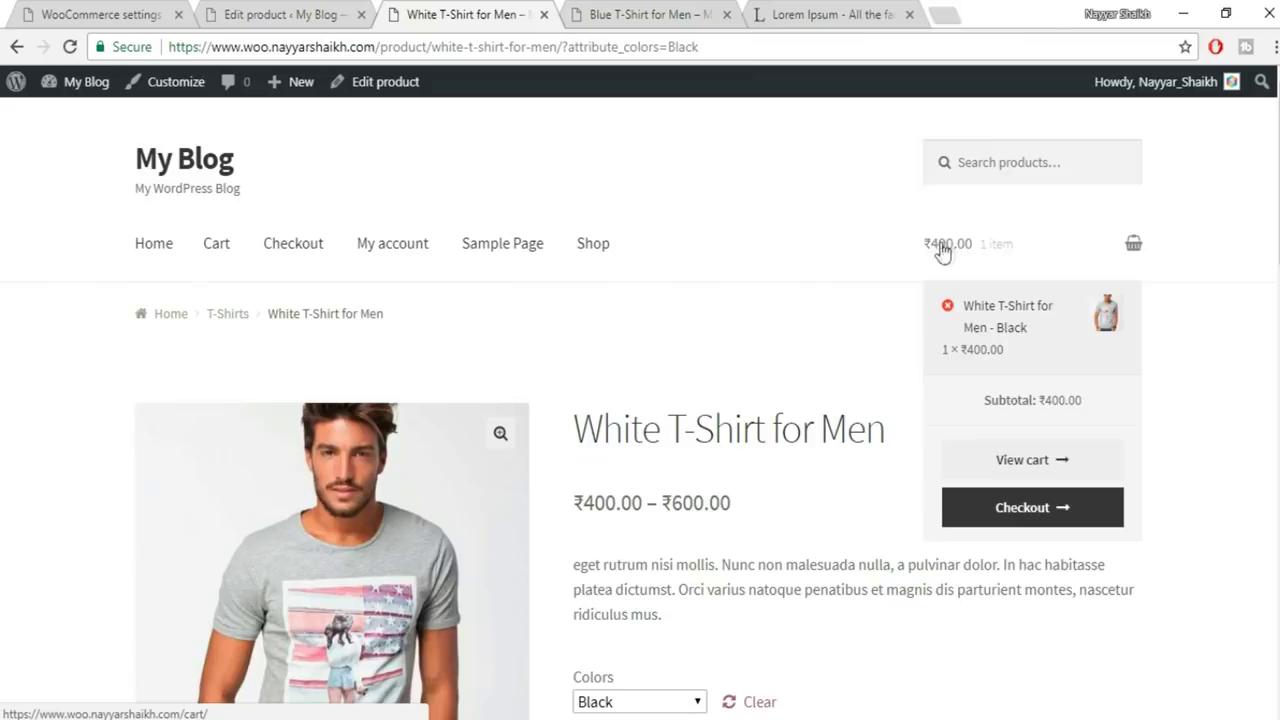
pyautogui.click(1133, 244)
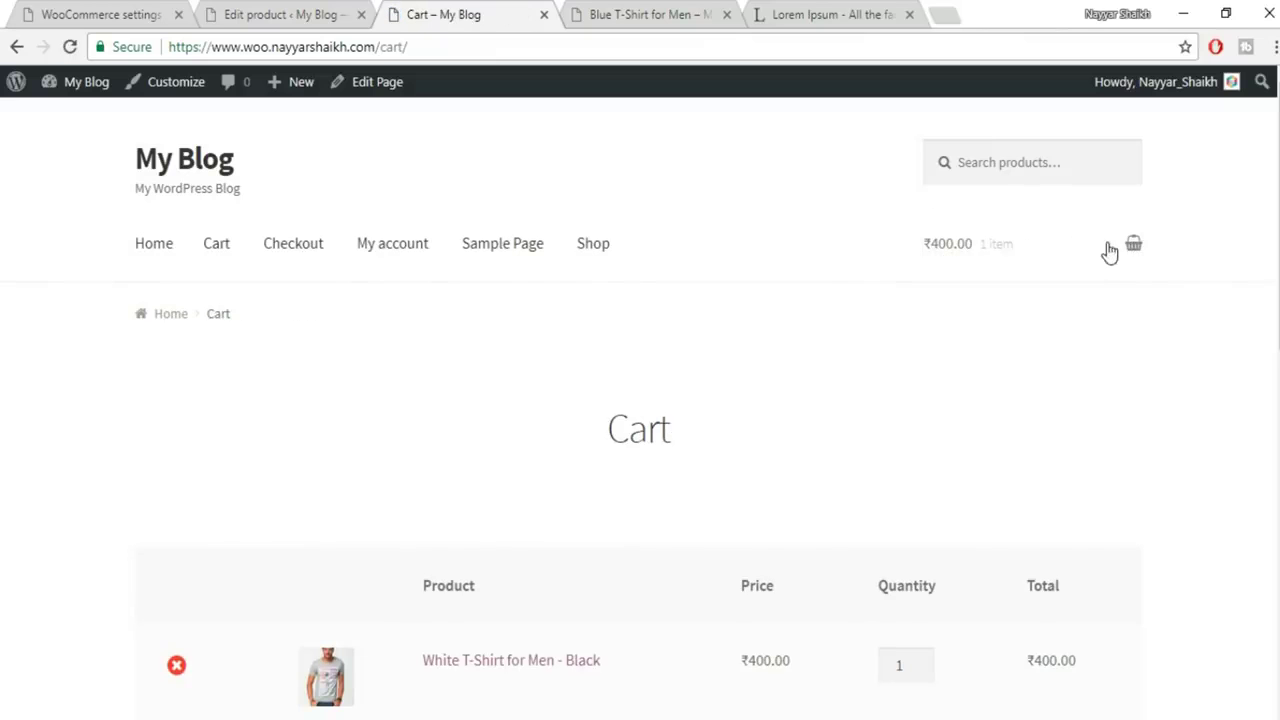
pyautogui.scroll(-5, 1128, 330)
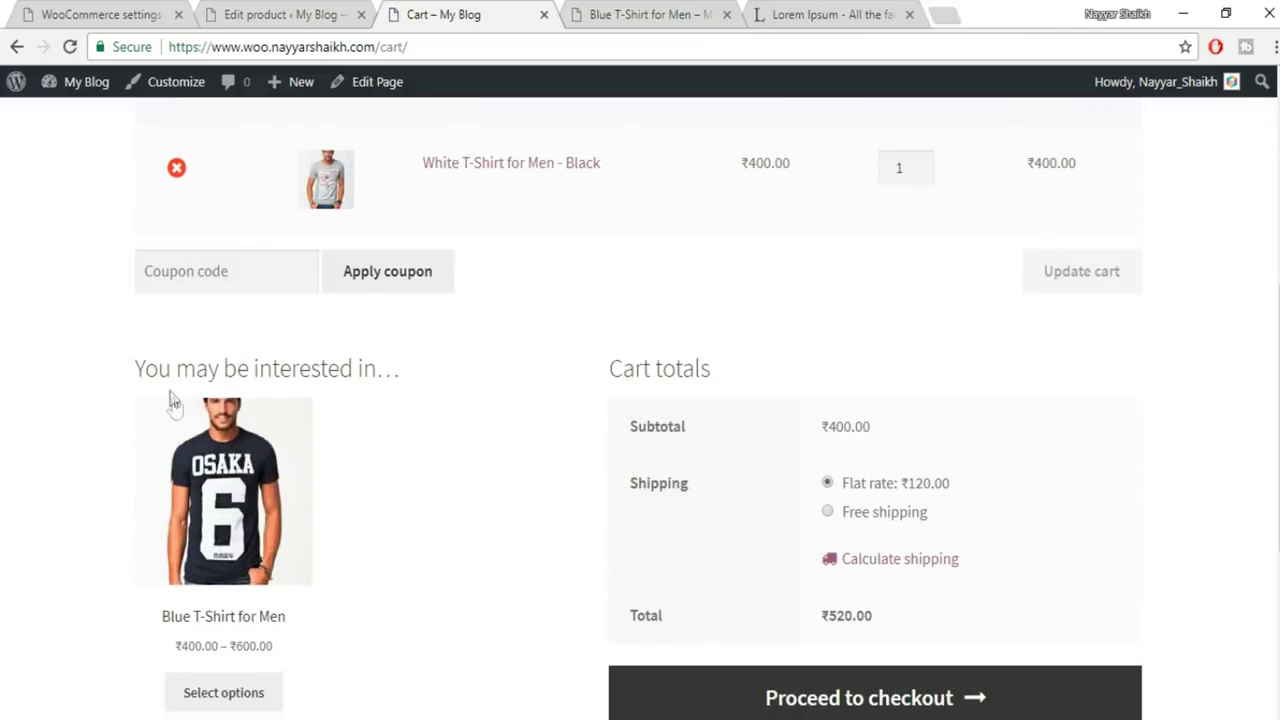
pyautogui.scroll(-1, 322, 425)
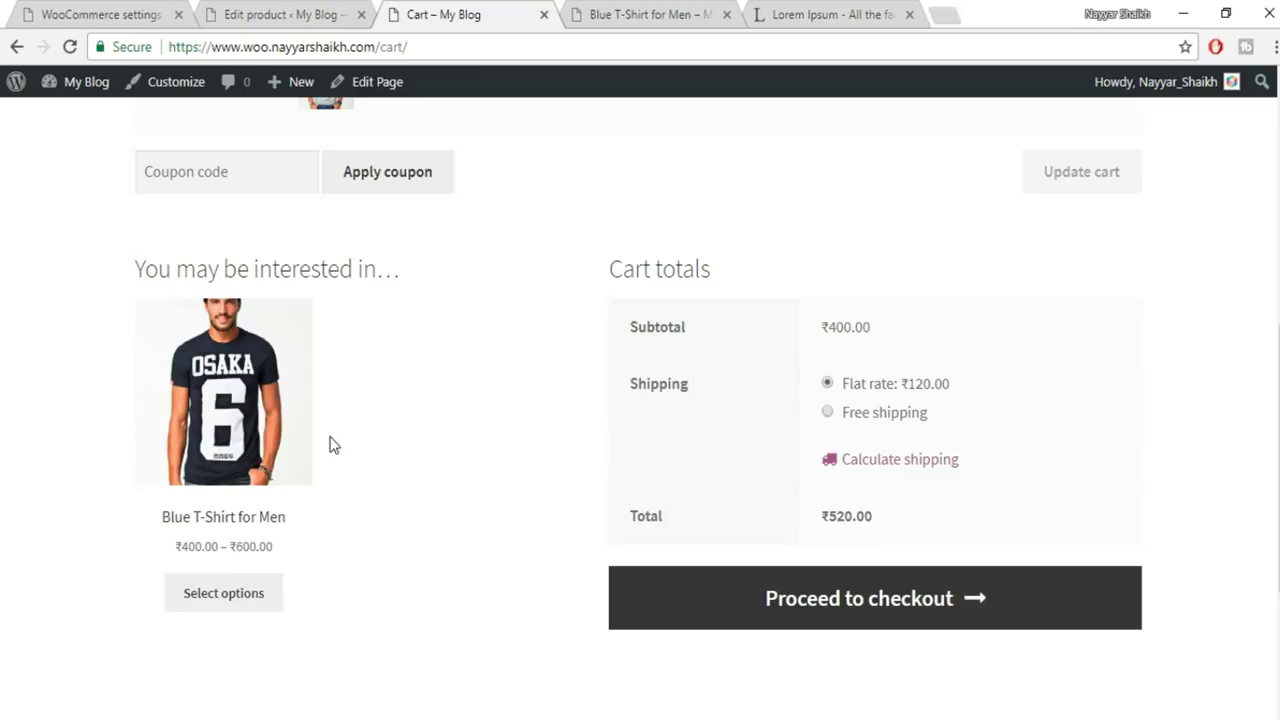
pyautogui.scroll(2, 563, 400)
pyautogui.scroll(-2, 566, 403)
pyautogui.scroll(3, 387, 514)
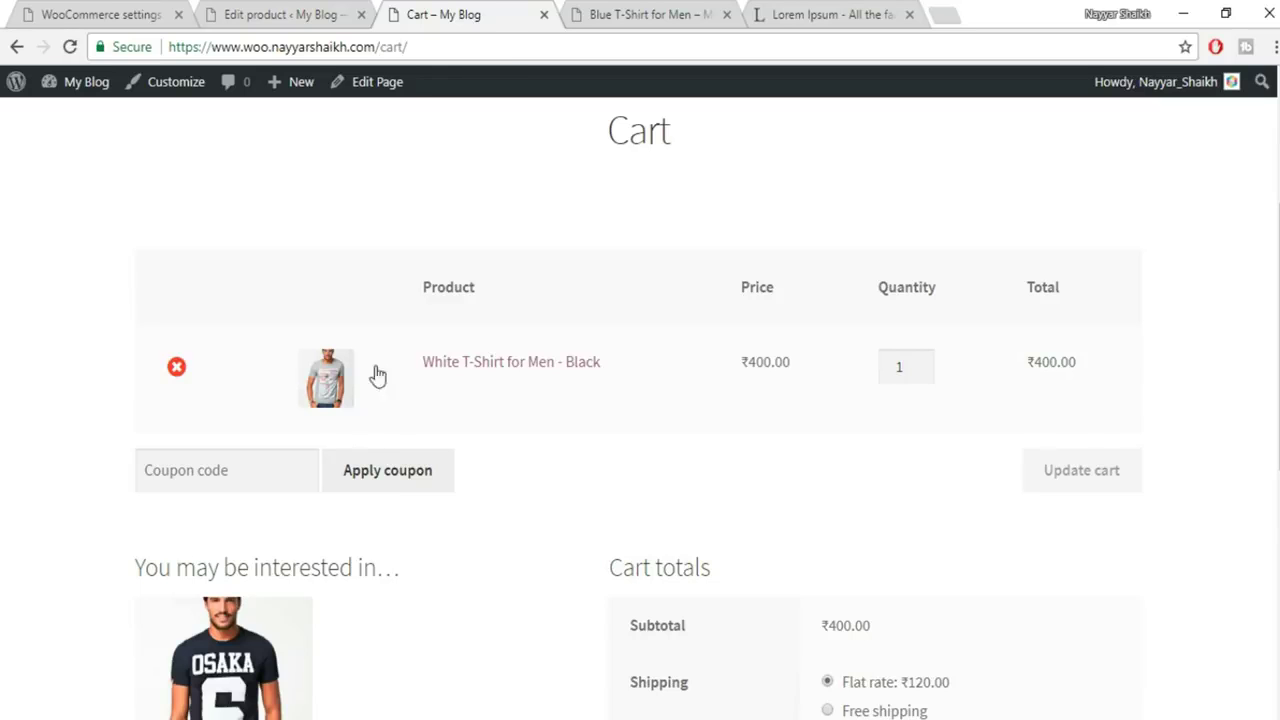
pyautogui.scroll(-3, 414, 400)
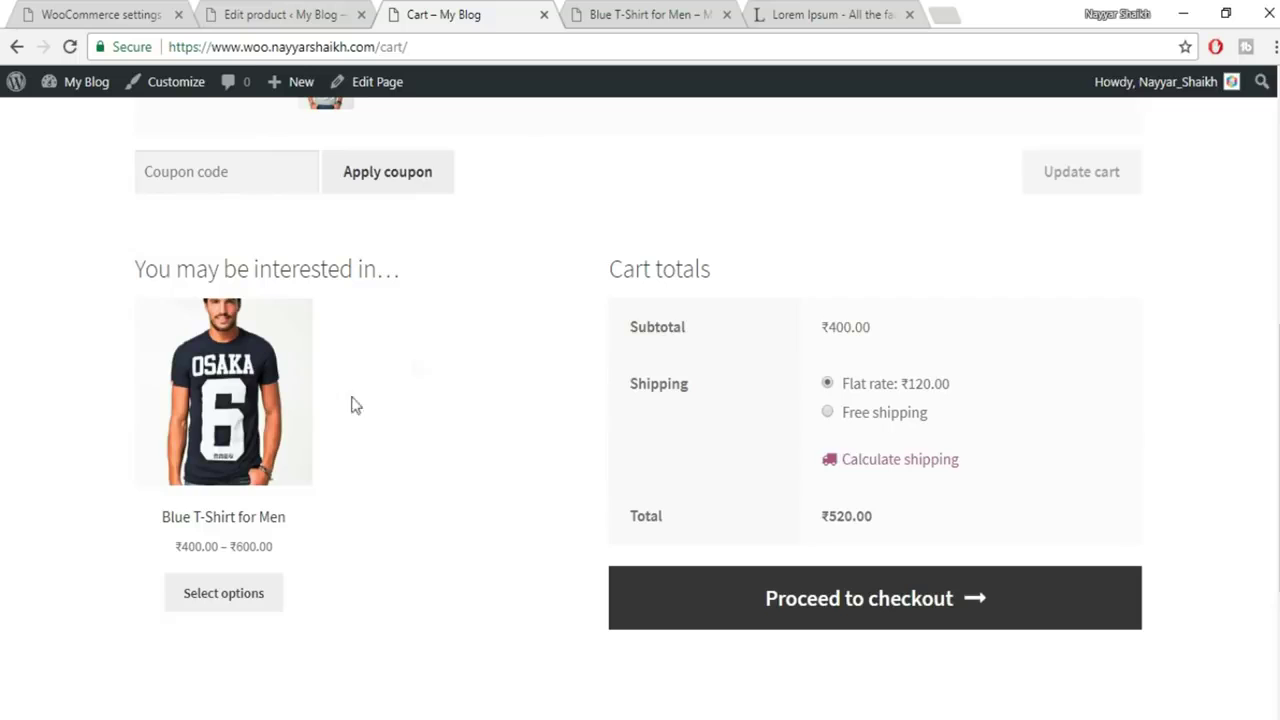
pyautogui.scroll(1, 511, 455)
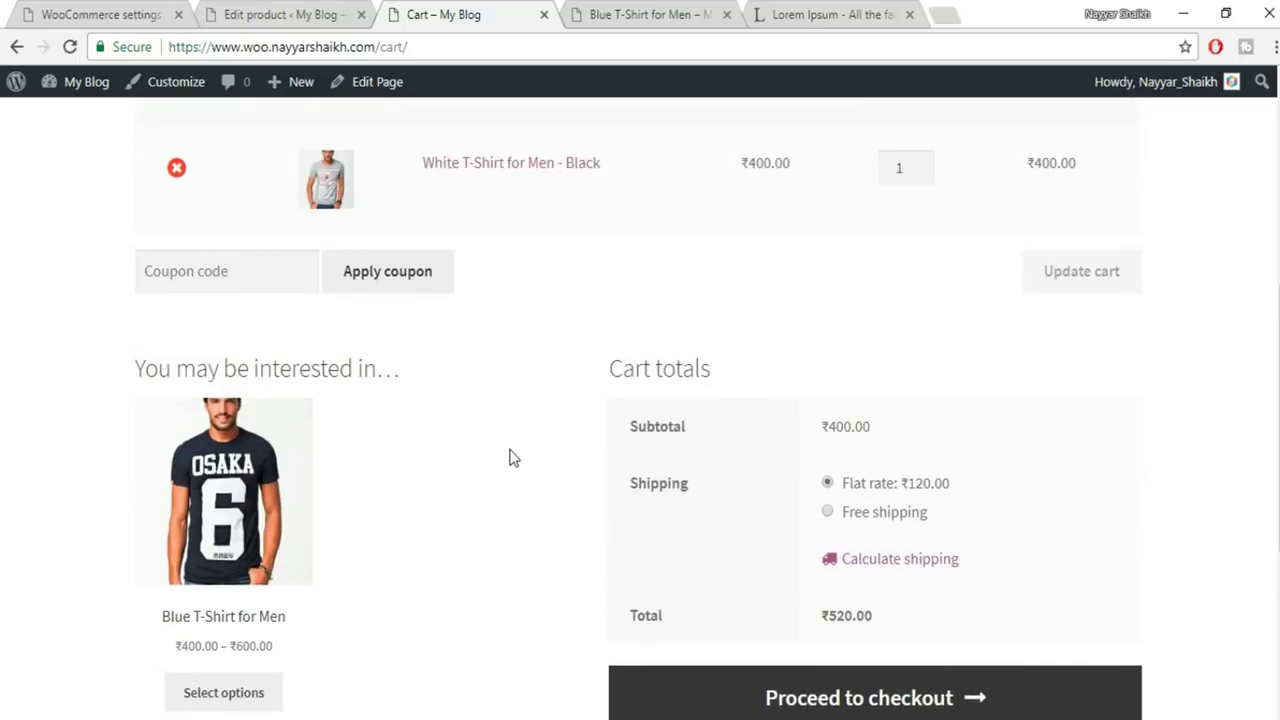
pyautogui.scroll(-1, 888, 412)
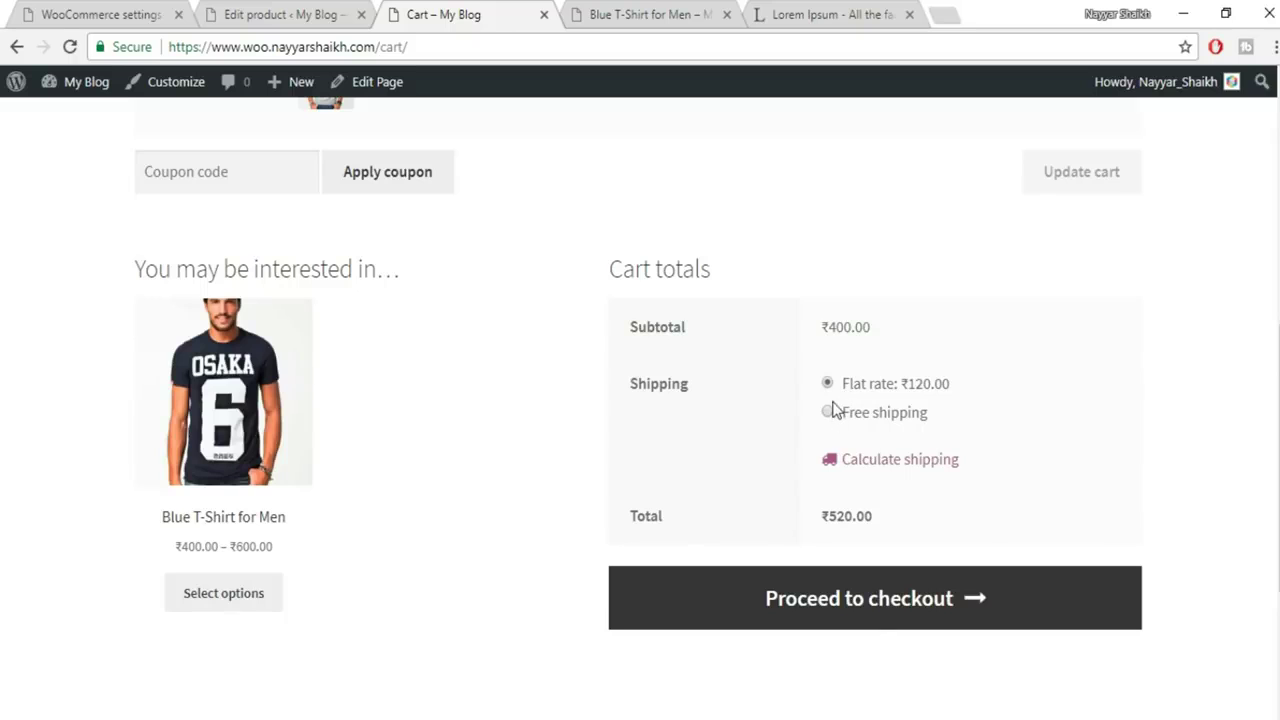
pyautogui.moveTo(951, 385); pyautogui.dragTo(902, 388)
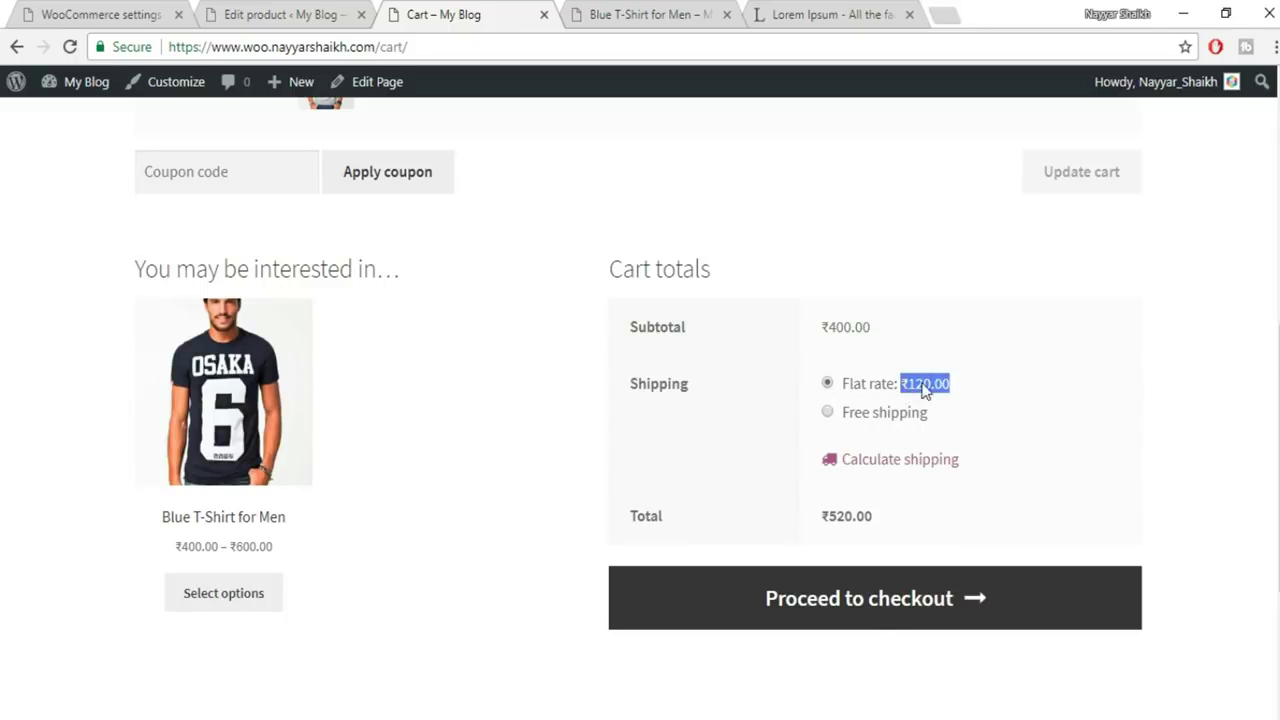
pyautogui.click(970, 395)
pyautogui.scroll(2, 1043, 462)
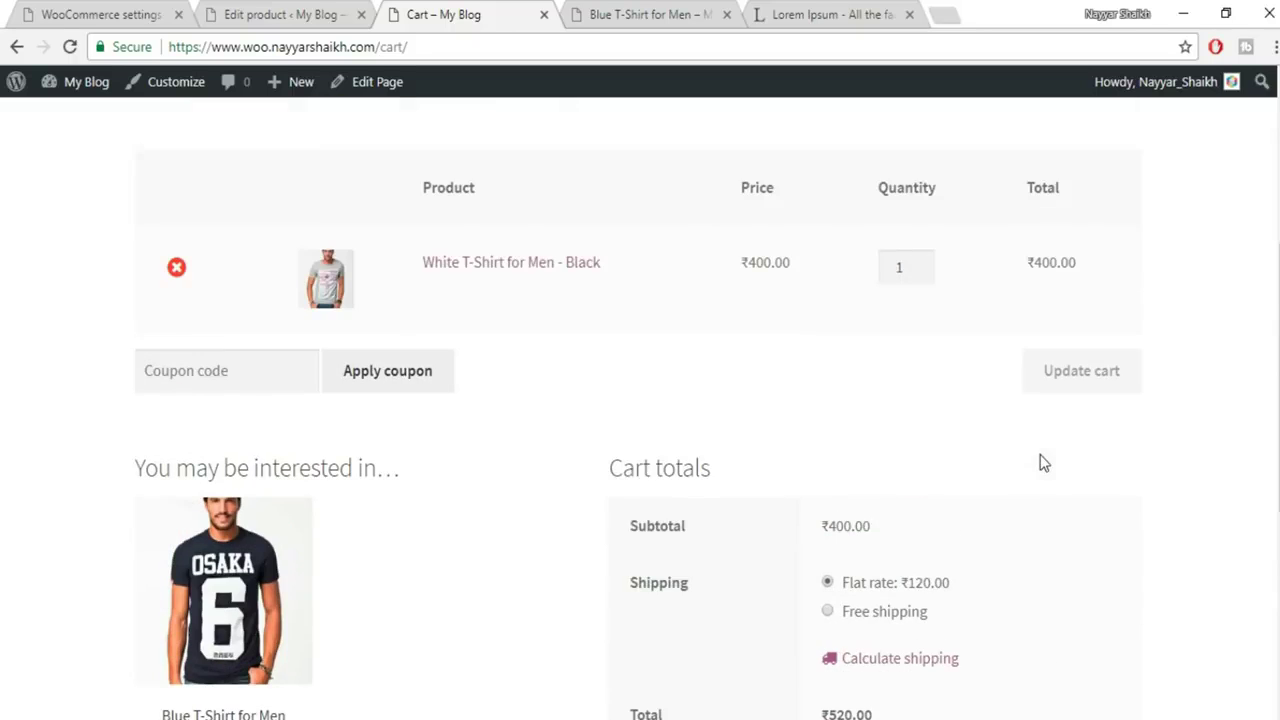
pyautogui.scroll(-2, 985, 490)
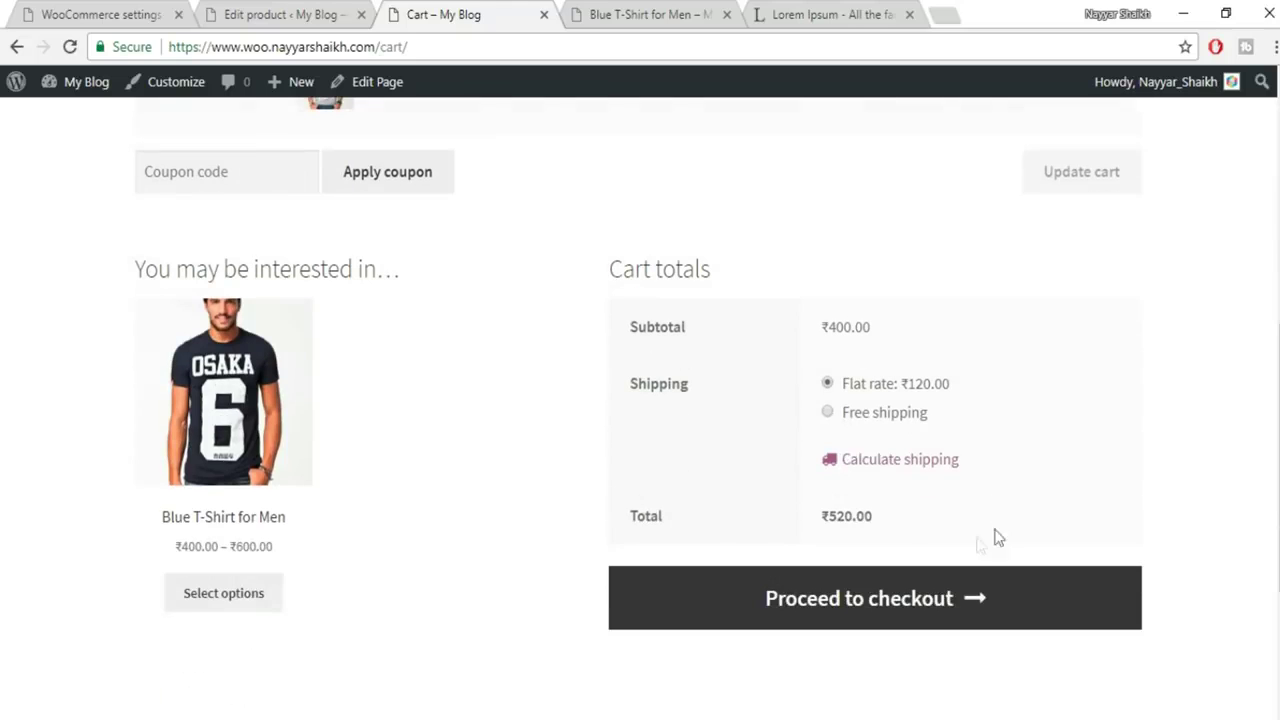
# Recalculate cart shipping totals for postcode 400017
pyautogui.click(899, 462)
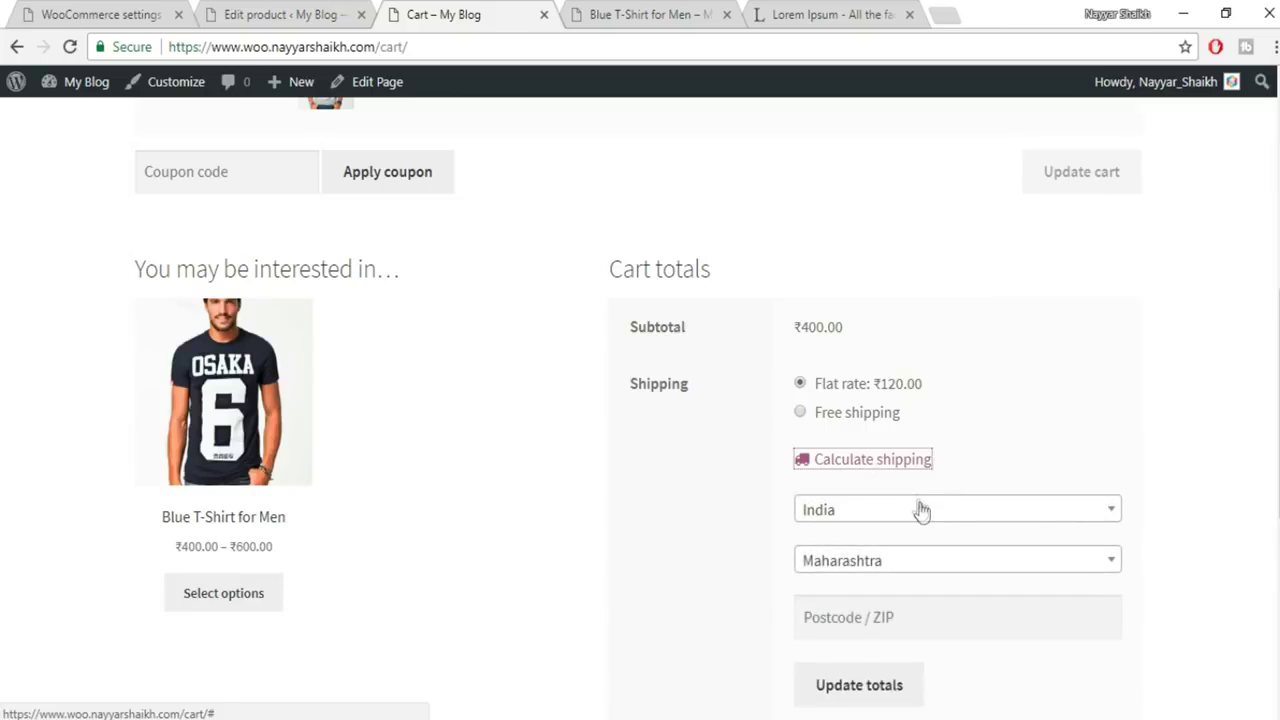
pyautogui.scroll(-2, 1000, 520)
pyautogui.click(897, 409)
pyautogui.write('4')
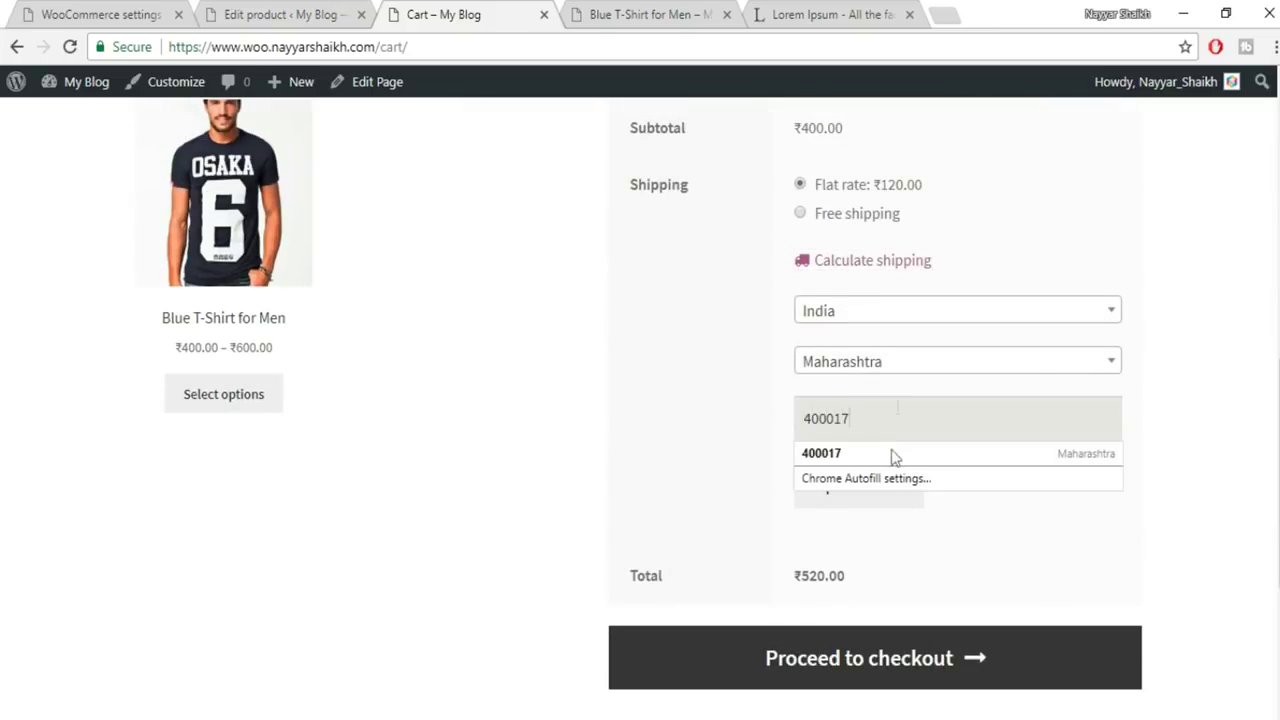
pyautogui.write('00017')
pyautogui.click(871, 497)
# Keep the Flat rate: ₹120.00 shipping option and close the cart tab
pyautogui.scroll(1, 1025, 483)
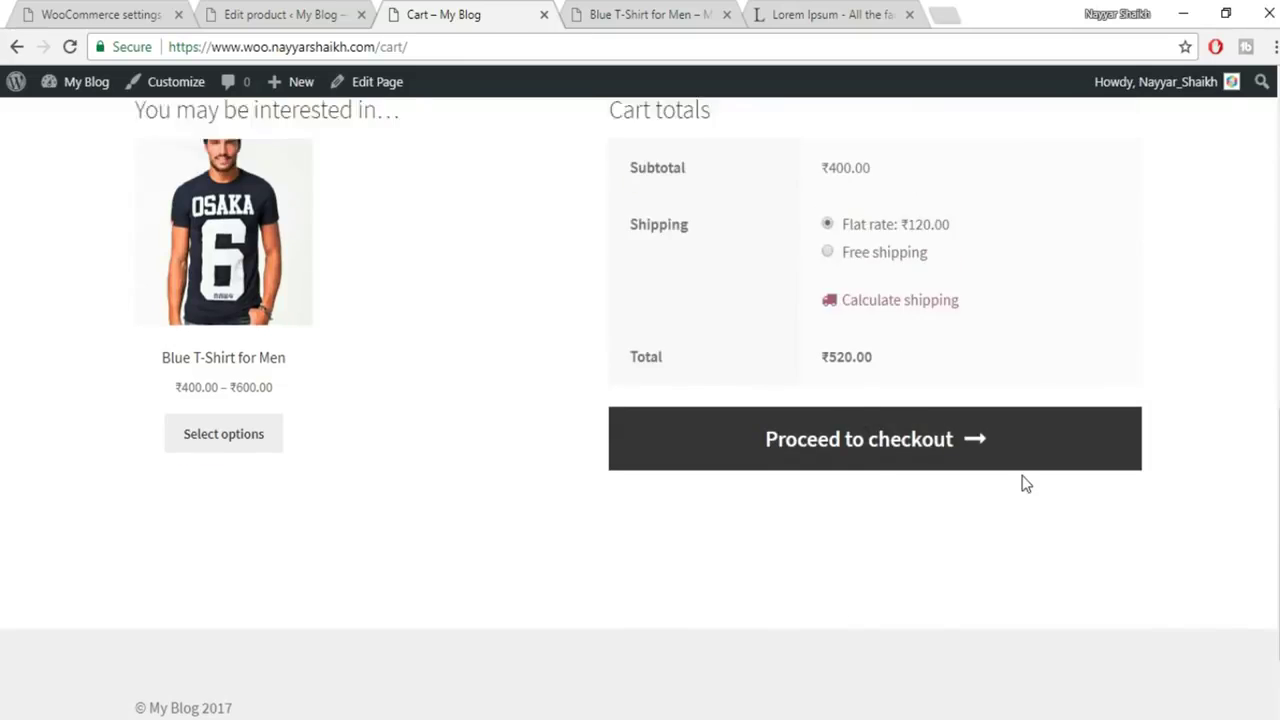
pyautogui.scroll(2, 1025, 483)
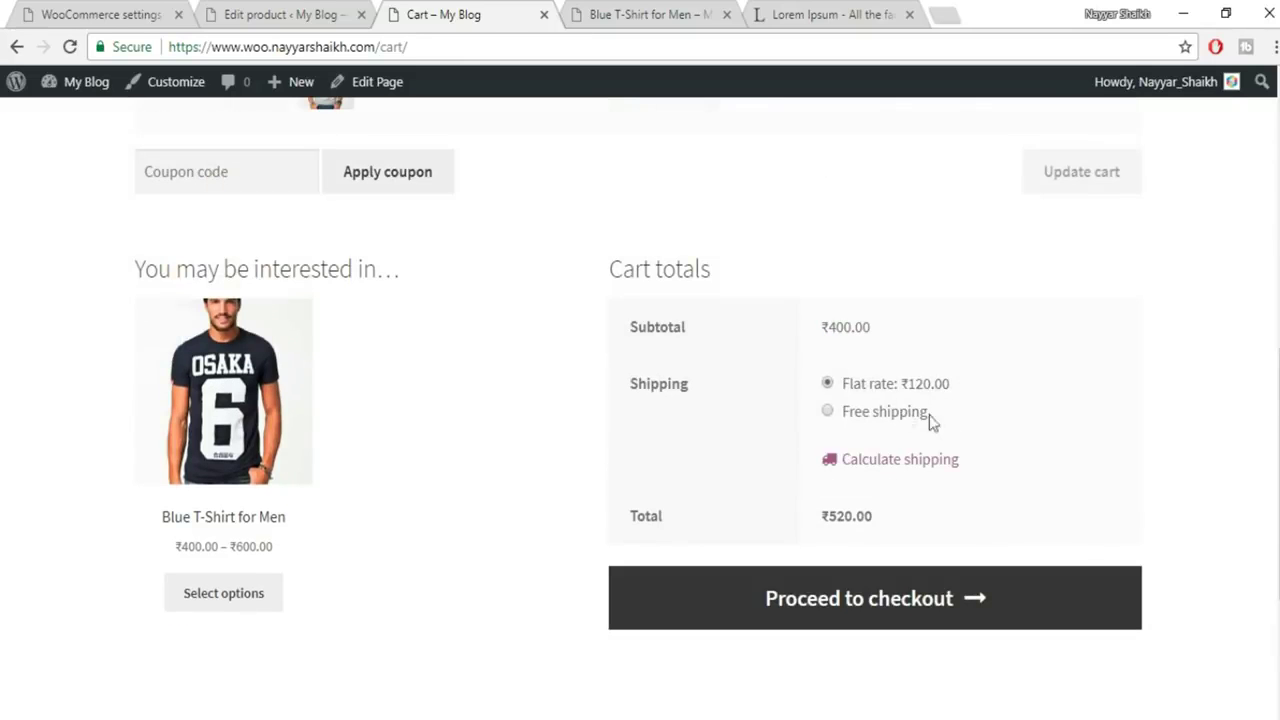
pyautogui.click(886, 388)
pyautogui.moveTo(1005, 388); pyautogui.dragTo(840, 388)
pyautogui.click(966, 400)
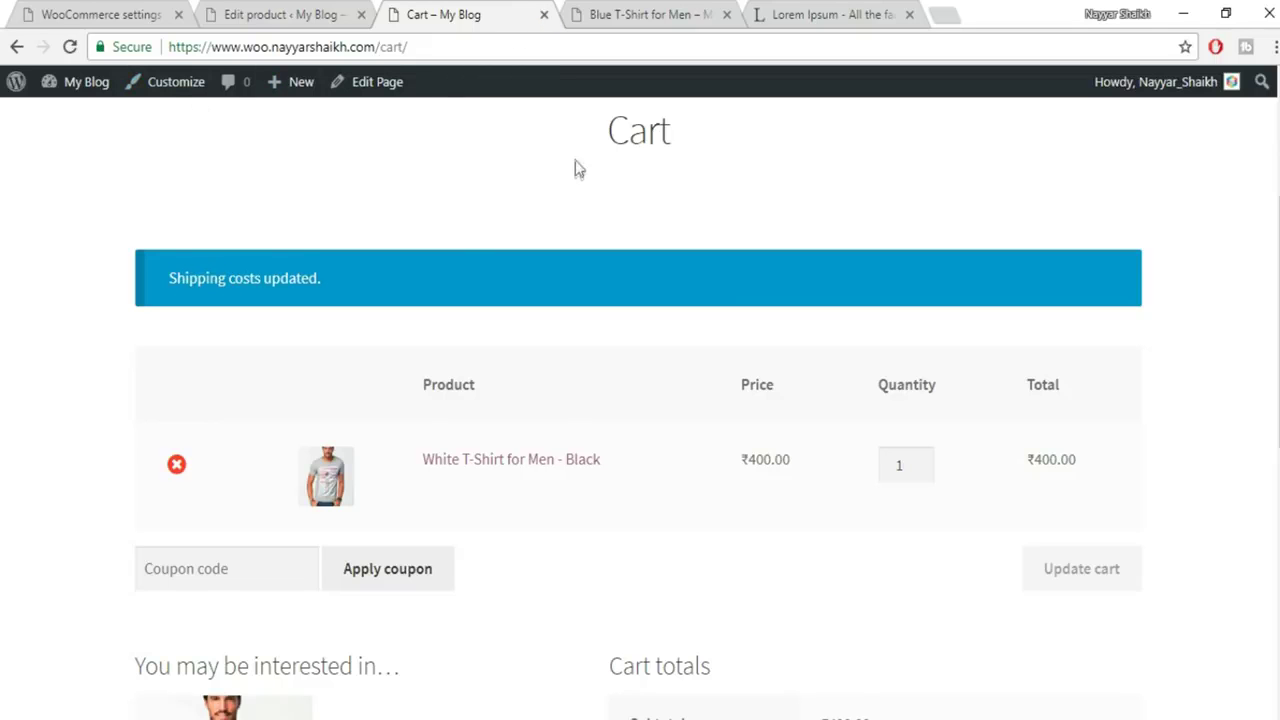
pyautogui.click(544, 15)
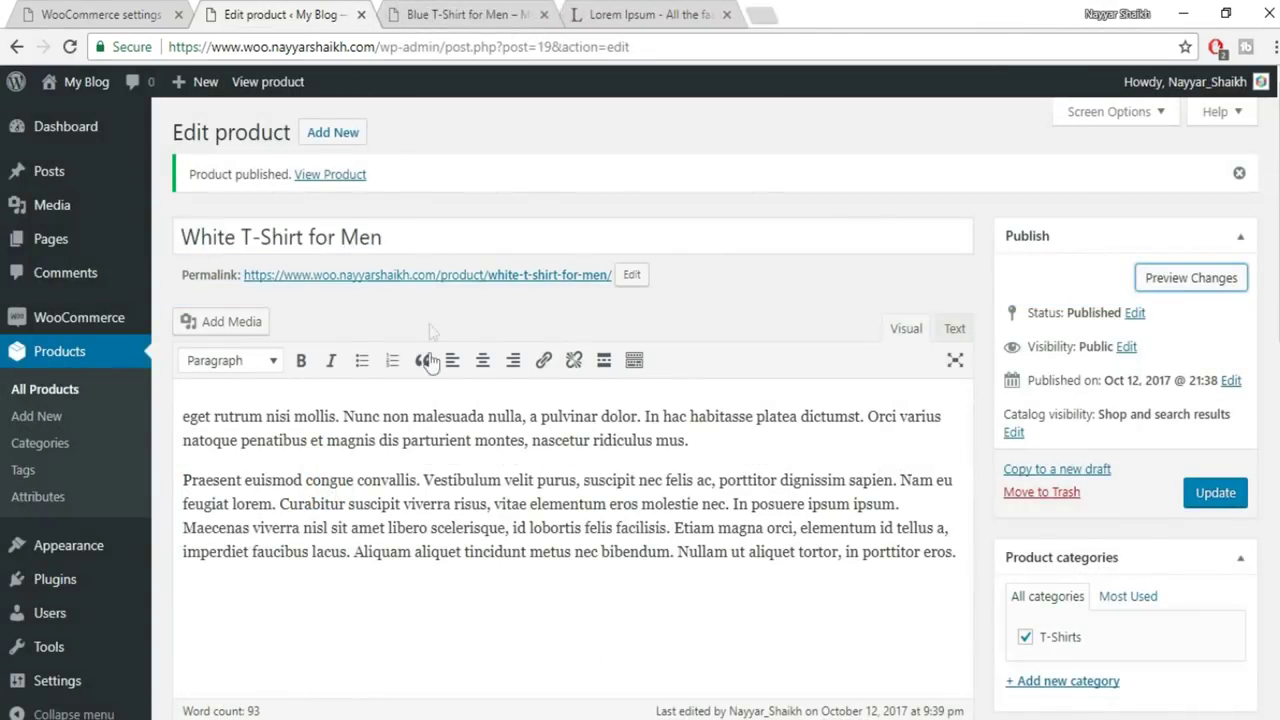
# Duplicate White T-Shirt for Men from the All Products list
pyautogui.scroll(-5, 465, 427)
pyautogui.click(935, 268)
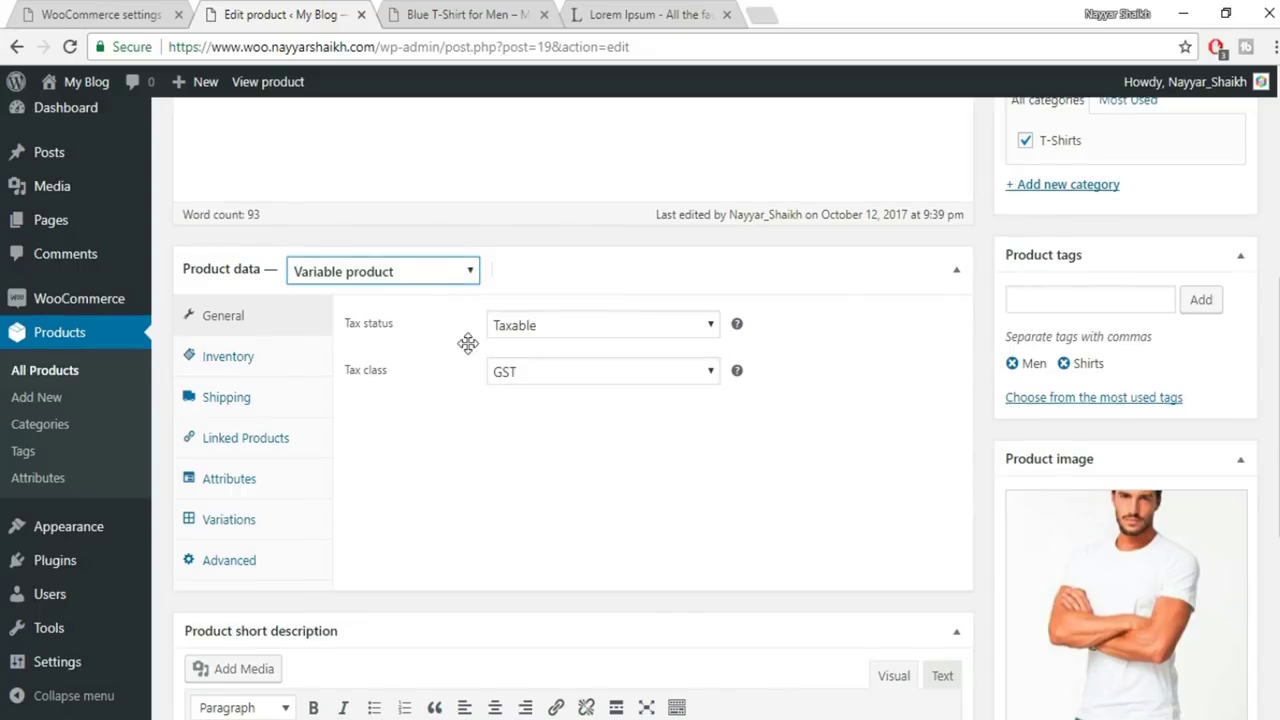
pyautogui.scroll(3, 466, 343)
pyautogui.scroll(-3, 82, 485)
pyautogui.click(42, 372)
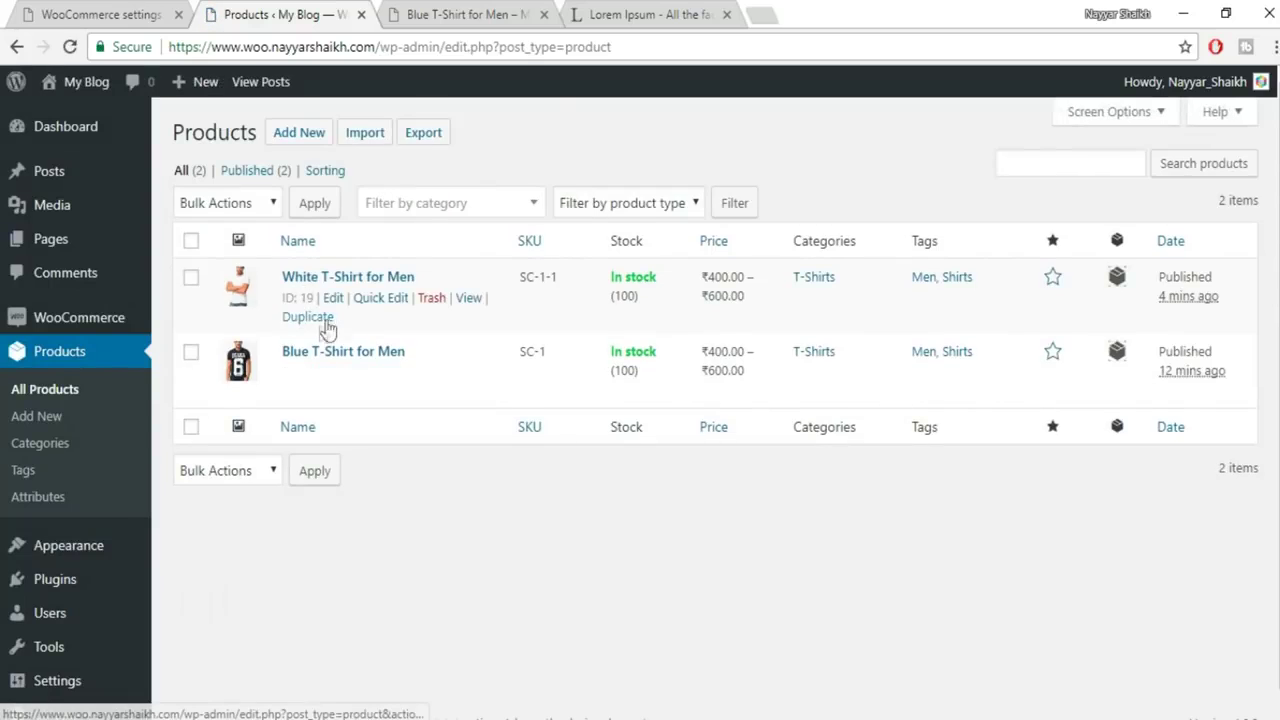
pyautogui.click(316, 318)
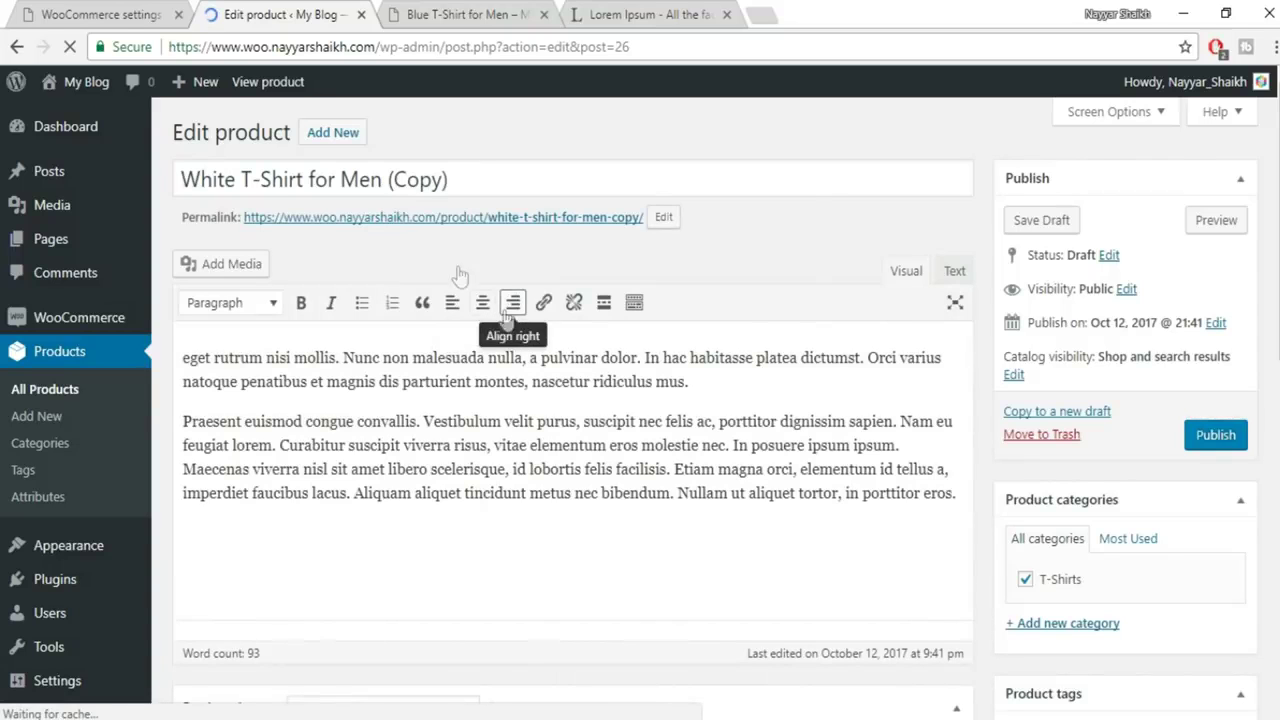
# Retitle the copy to Grey T-Shirt for Men, dropping the (Copy) suffix
pyautogui.moveTo(463, 178); pyautogui.dragTo(389, 185)
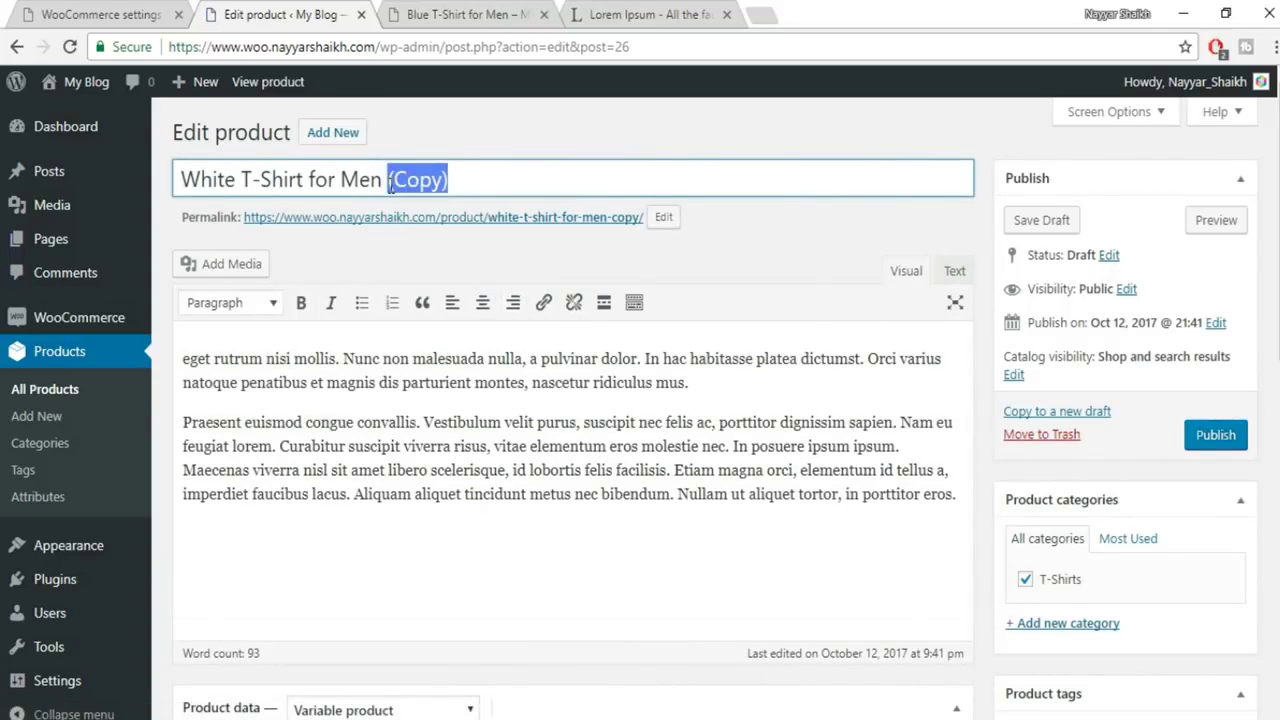
pyautogui.press('BackSpace')
pyautogui.press('BackSpace')
pyautogui.press('BackSpace')
pyautogui.press('BackSpace')
pyautogui.press('BackSpace')
pyautogui.press('BackSpace')
pyautogui.press('BackSpace')
pyautogui.press('BackSpace')
pyautogui.write('Grey')
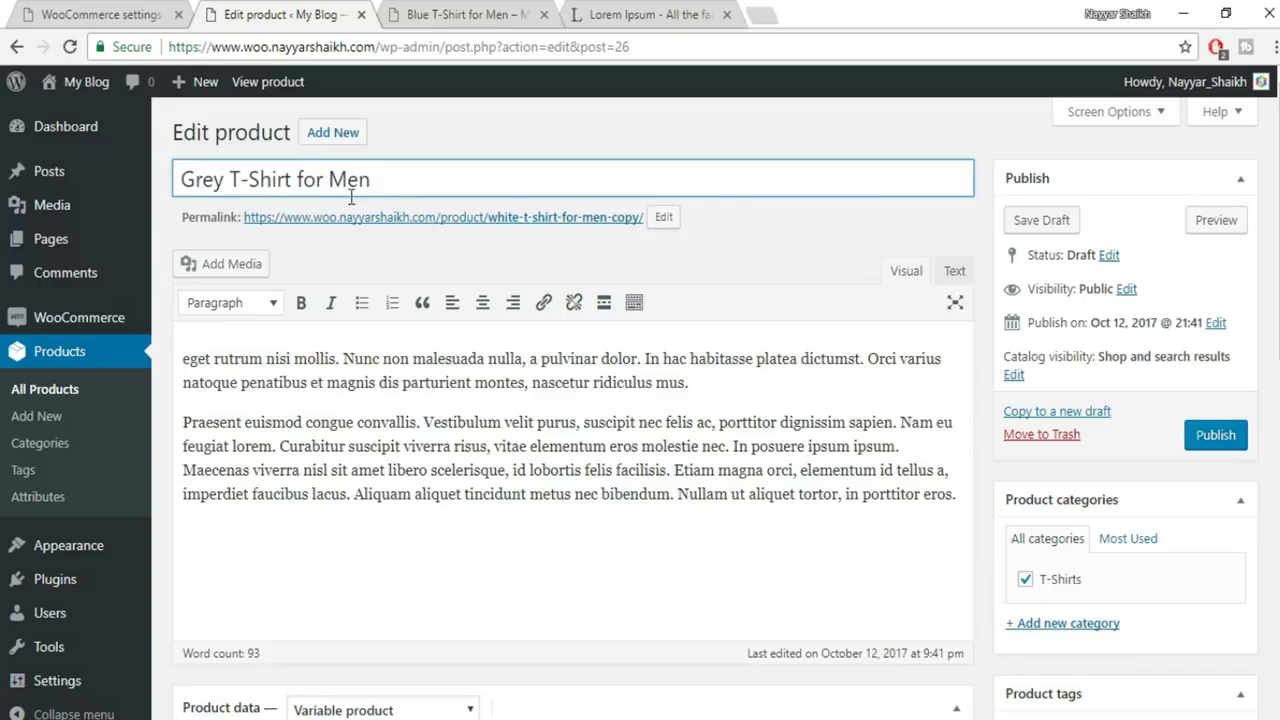
# Change the product type to Grouped product
pyautogui.scroll(-1, 1008, 425)
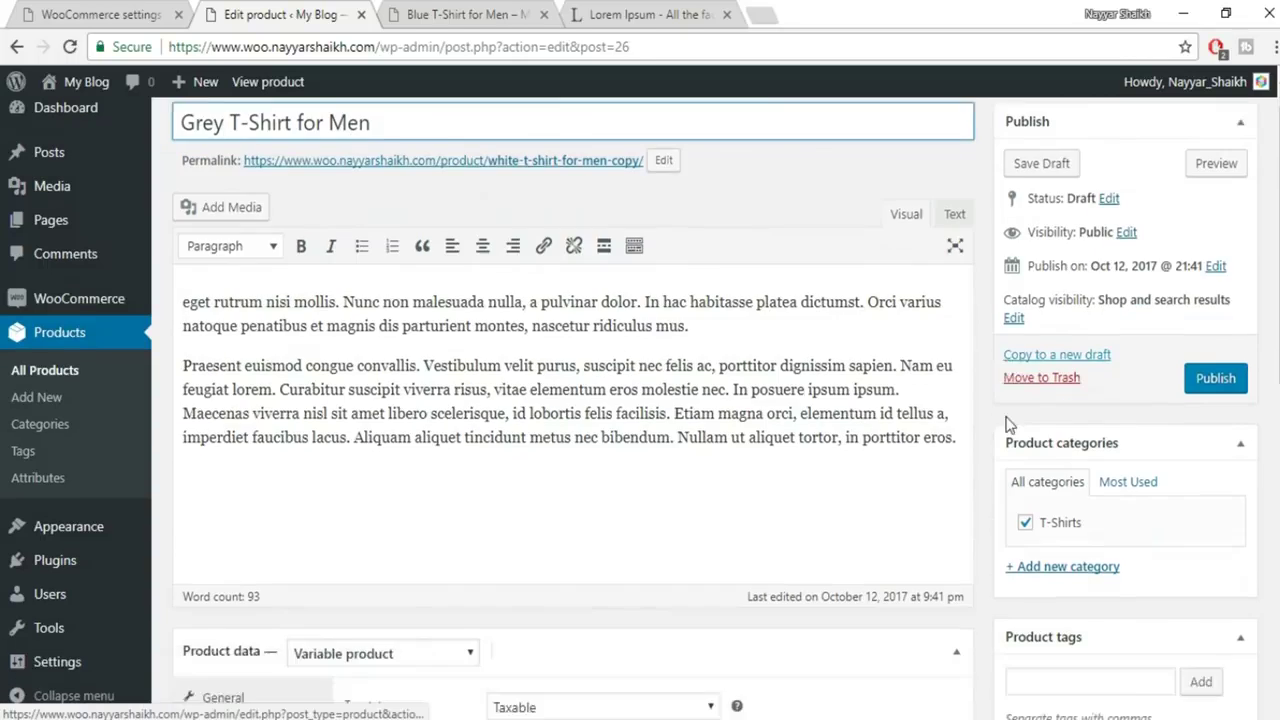
pyautogui.scroll(-5, 1008, 425)
pyautogui.click(437, 223)
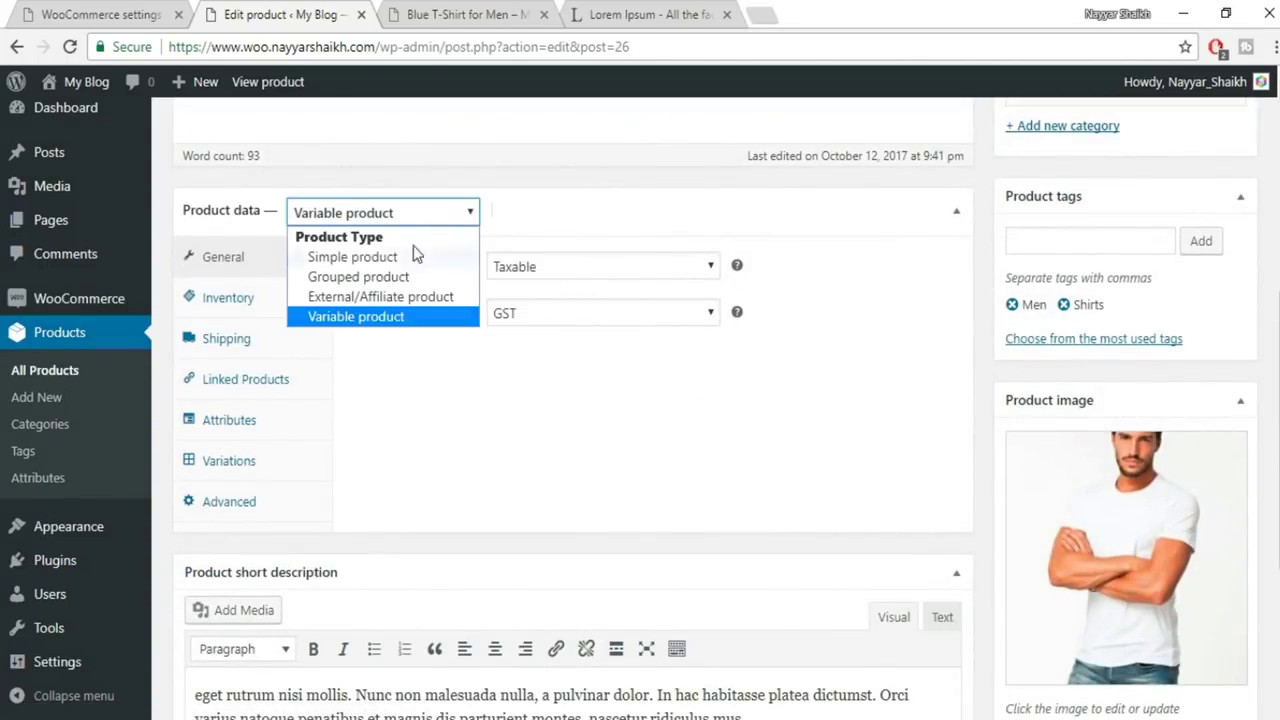
pyautogui.click(405, 281)
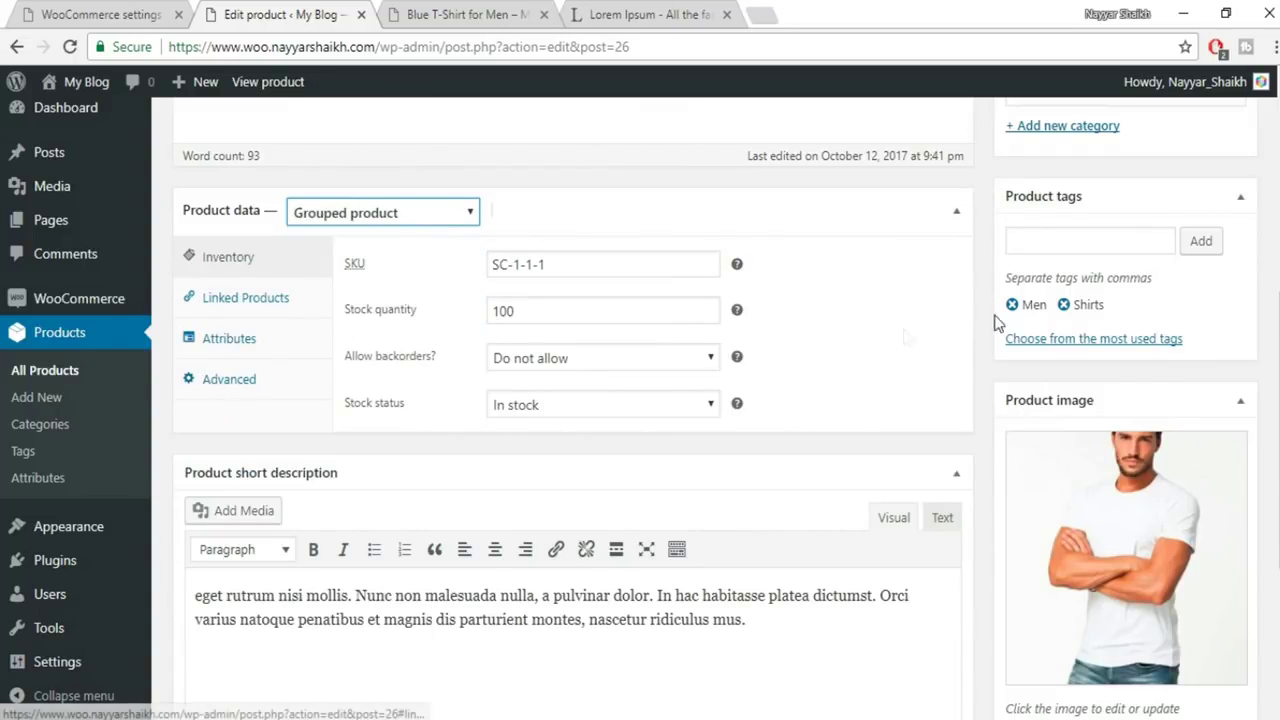
# Retitle the product T-Shirt Combo and clear its SKU SC-1-1-1
pyautogui.scroll(5, 889, 337)
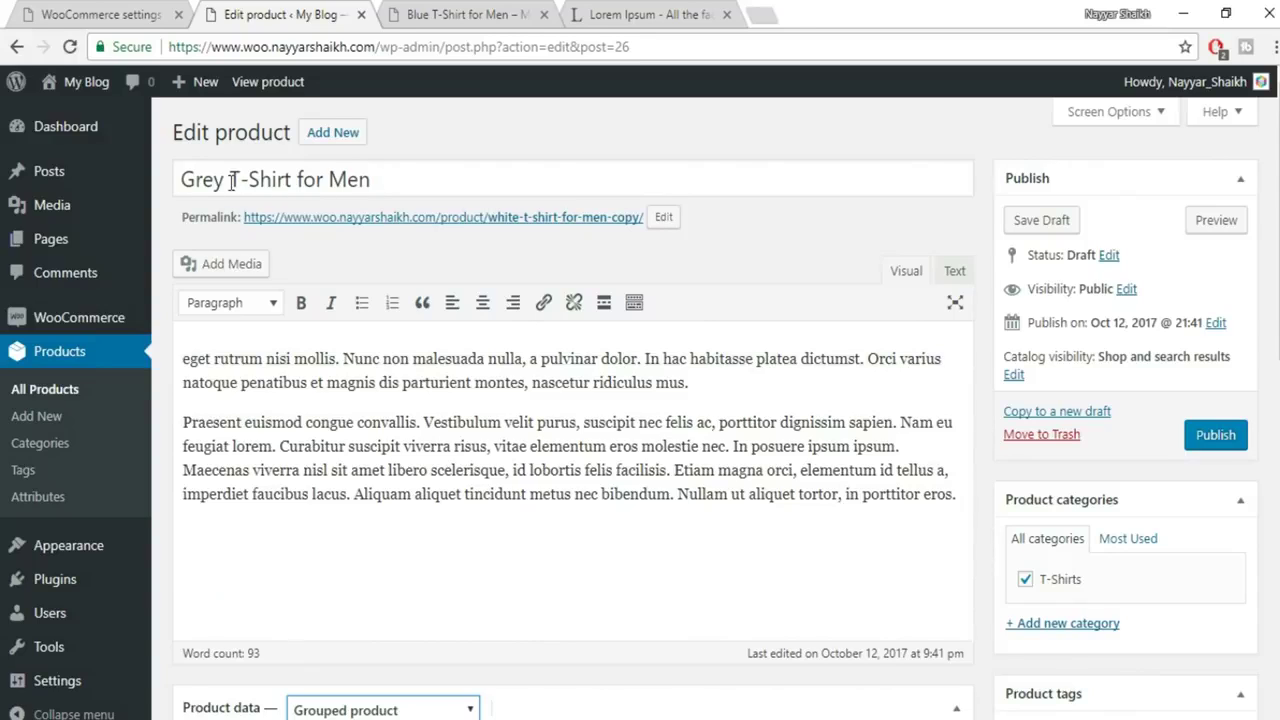
pyautogui.moveTo(233, 180); pyautogui.dragTo(518, 180)
pyautogui.hotkey('ctrl', 'a')
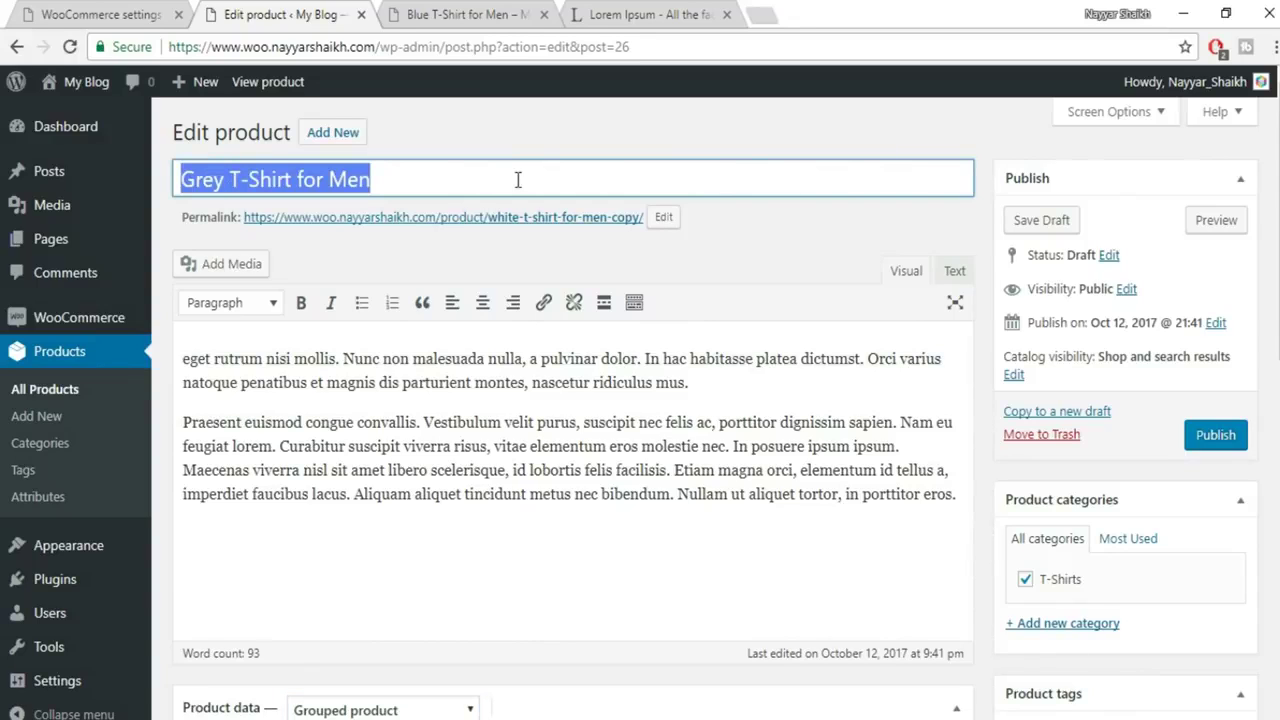
pyautogui.write('T-Shirt Combo')
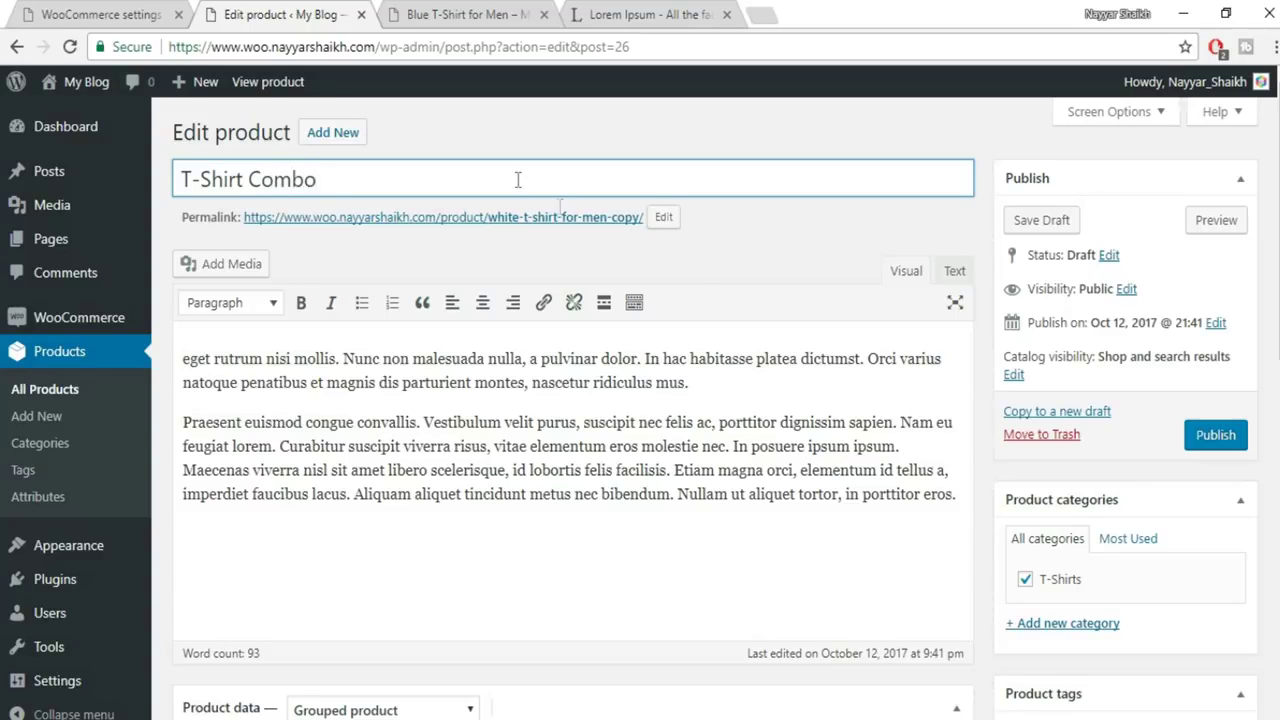
pyautogui.scroll(-5, 846, 330)
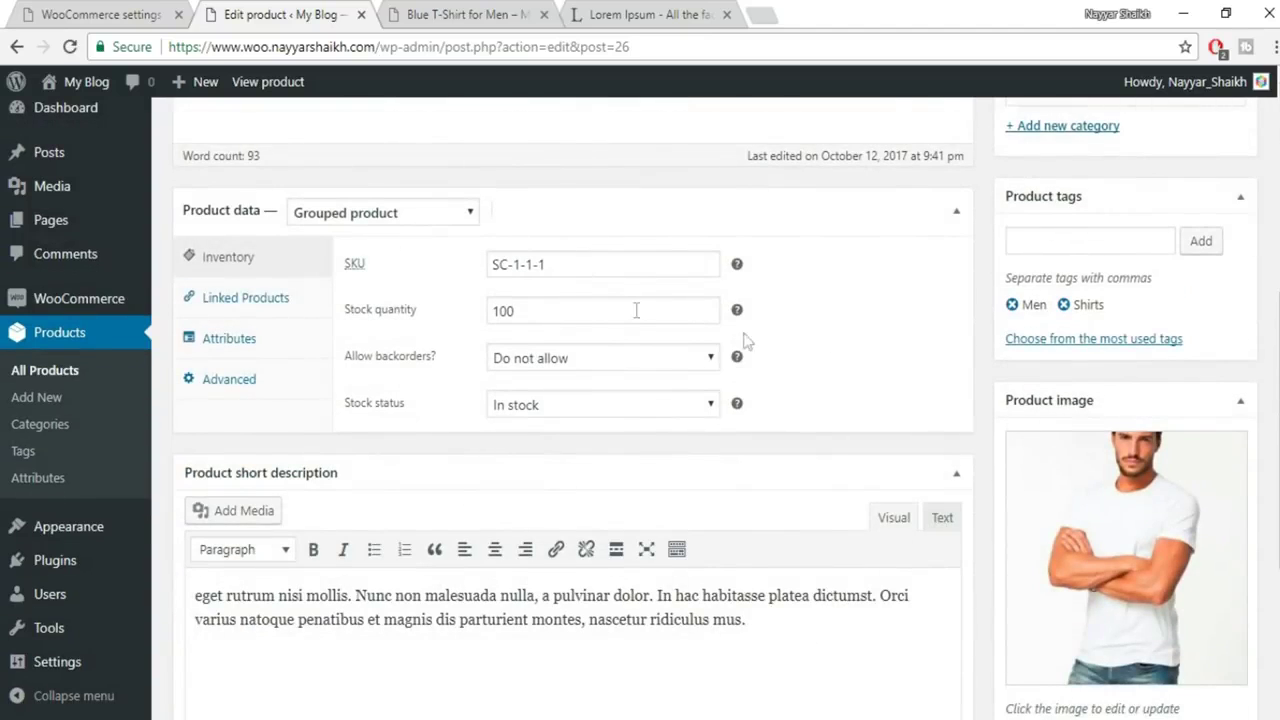
pyautogui.moveTo(545, 266); pyautogui.dragTo(458, 288)
pyautogui.press('BackSpace')
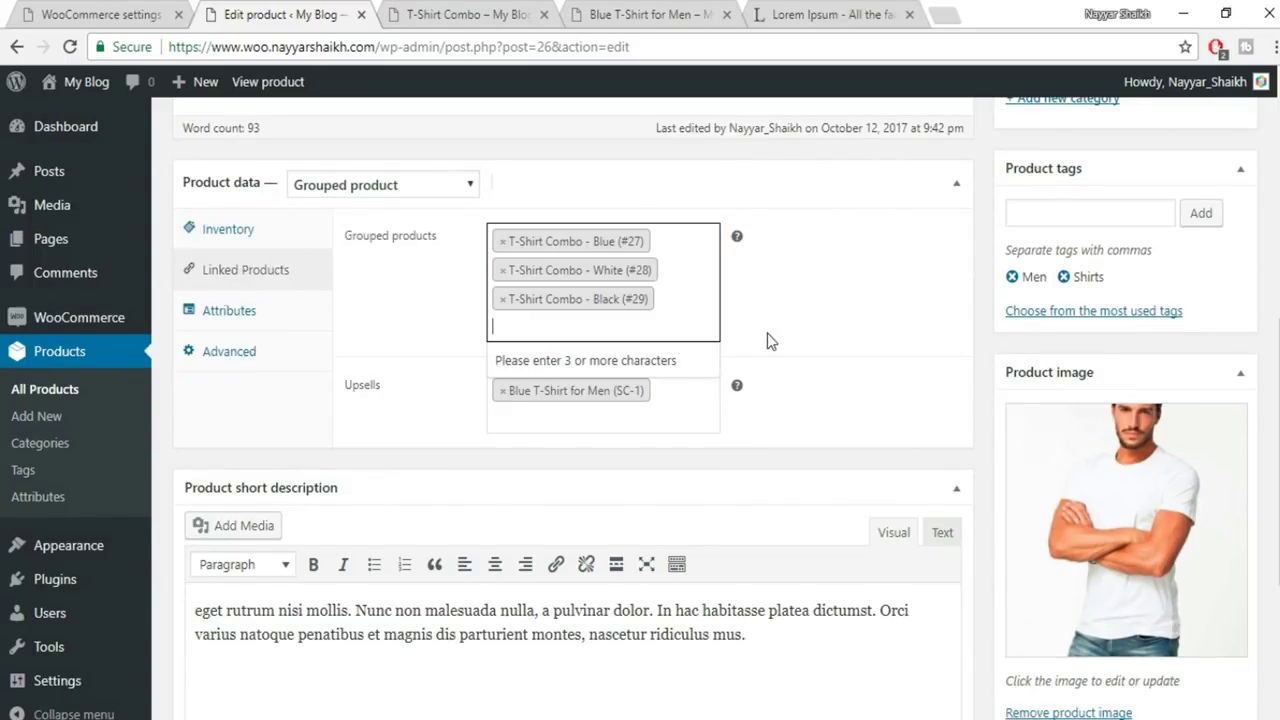
# Remove the Black, White and Blue grouped items and the Blue T-Shirt upsell, then update
pyautogui.click(503, 299)
pyautogui.click(503, 270)
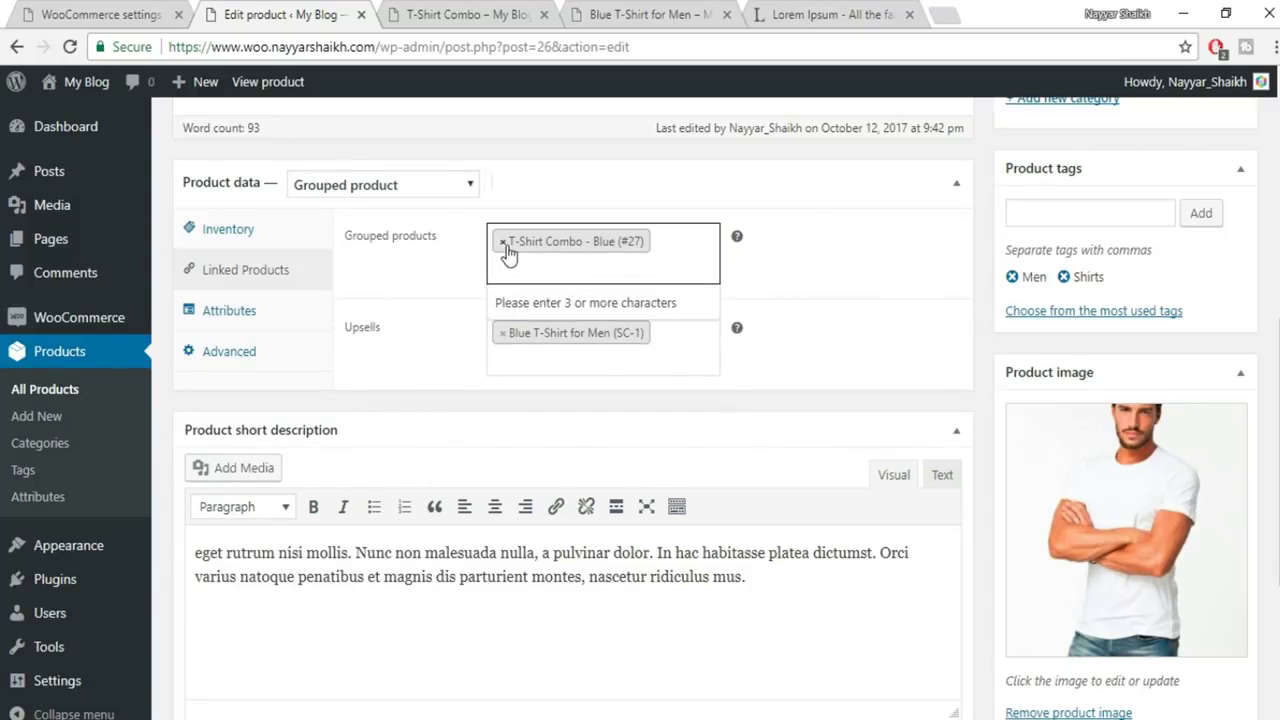
pyautogui.click(503, 243)
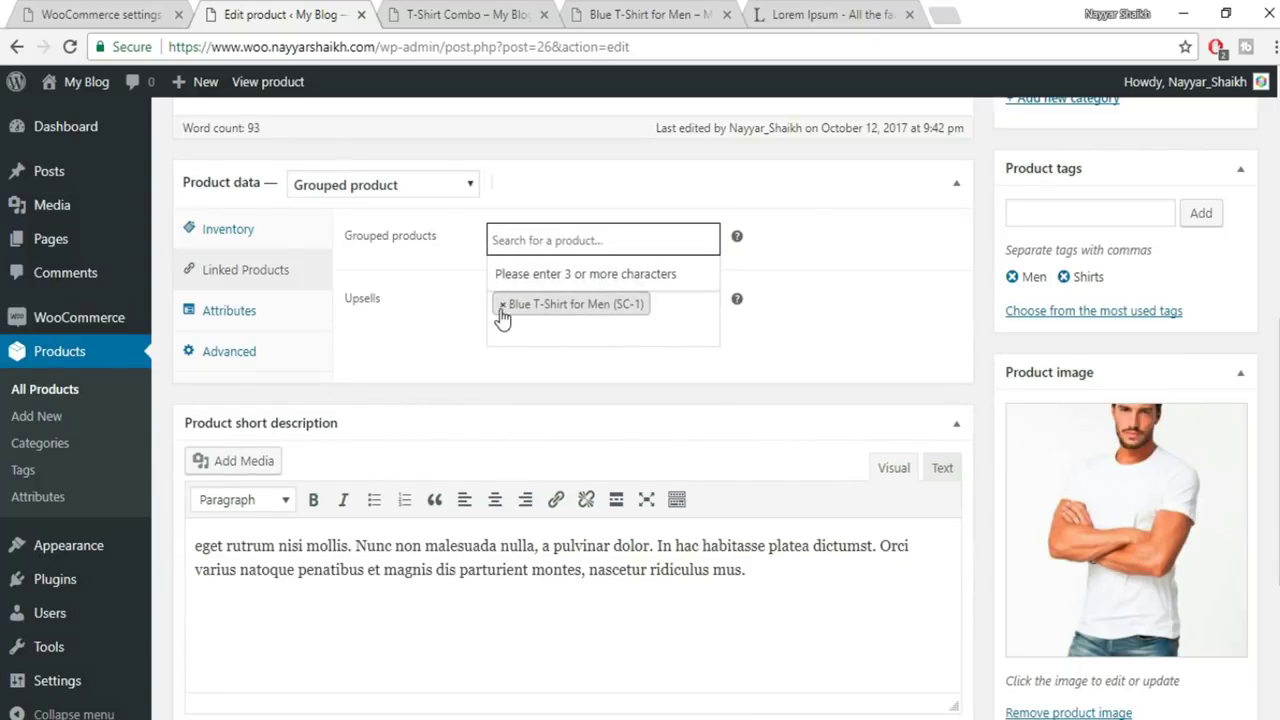
pyautogui.click(502, 306)
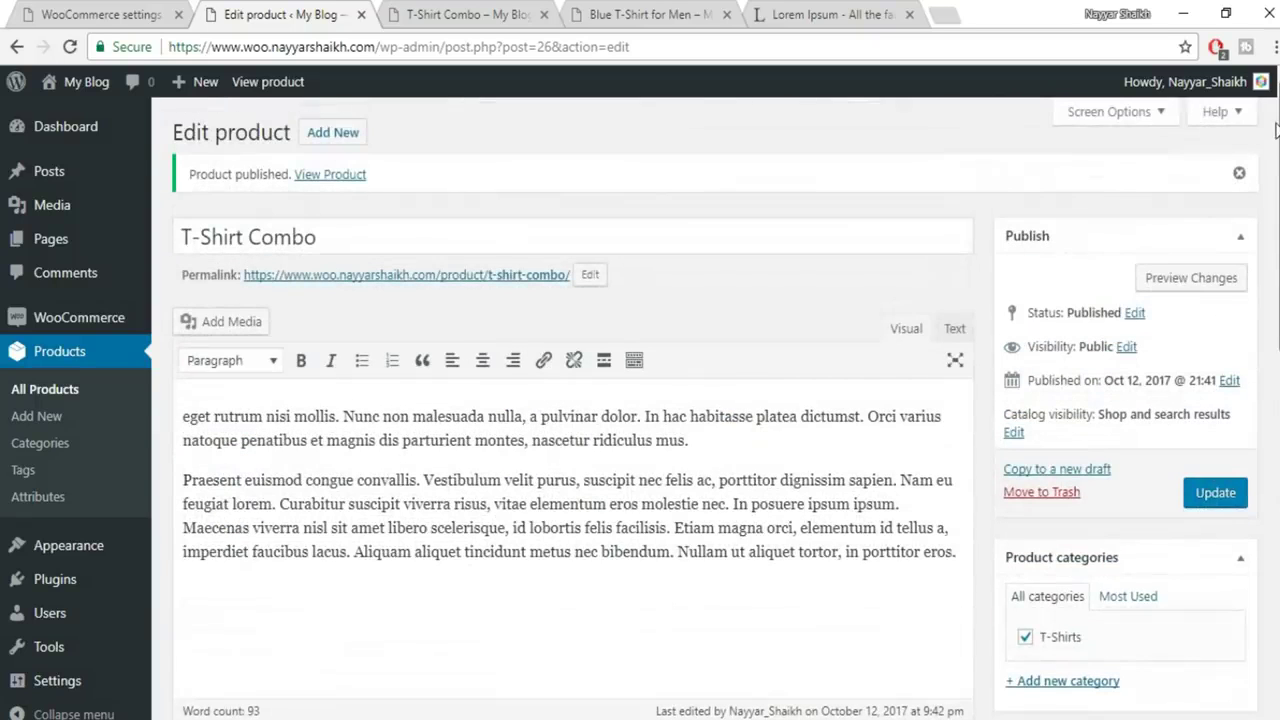
pyautogui.click(1215, 492)
pyautogui.click(544, 14)
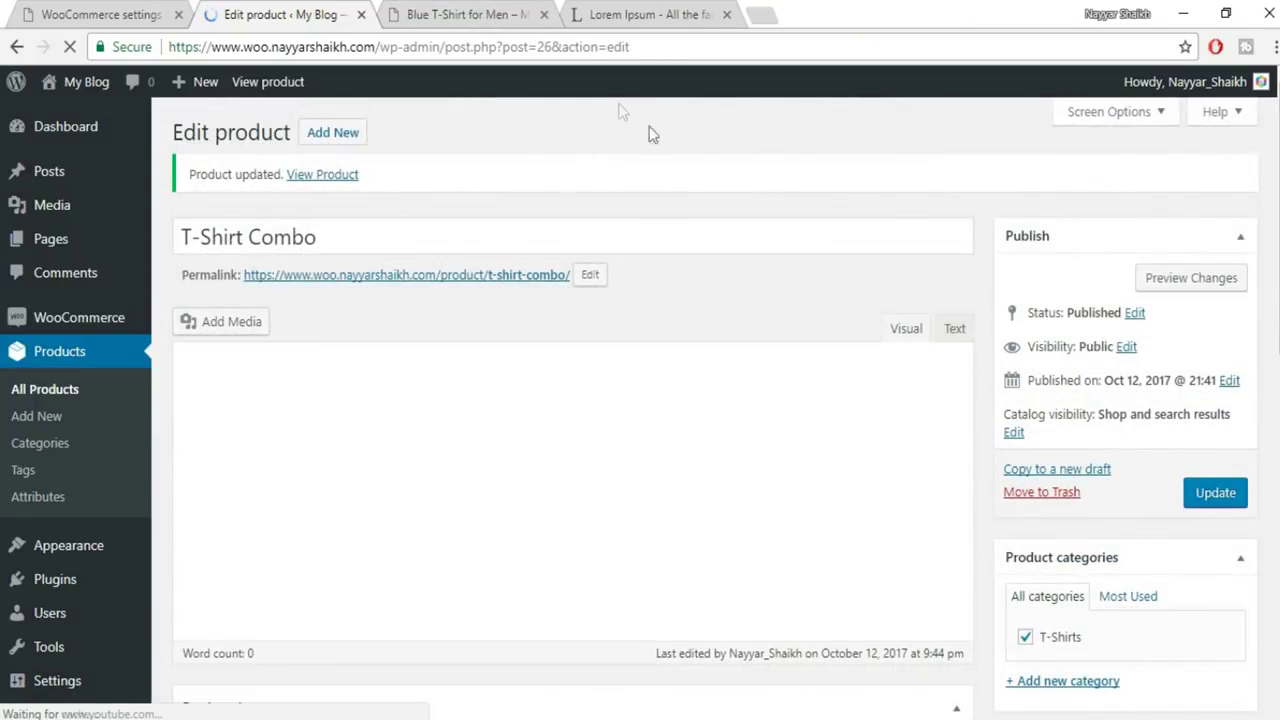
# Preview T-Shirt Combo, then duplicate Blue T-Shirt for Men from All Products
pyautogui.click(1189, 280)
pyautogui.scroll(-2, 1142, 428)
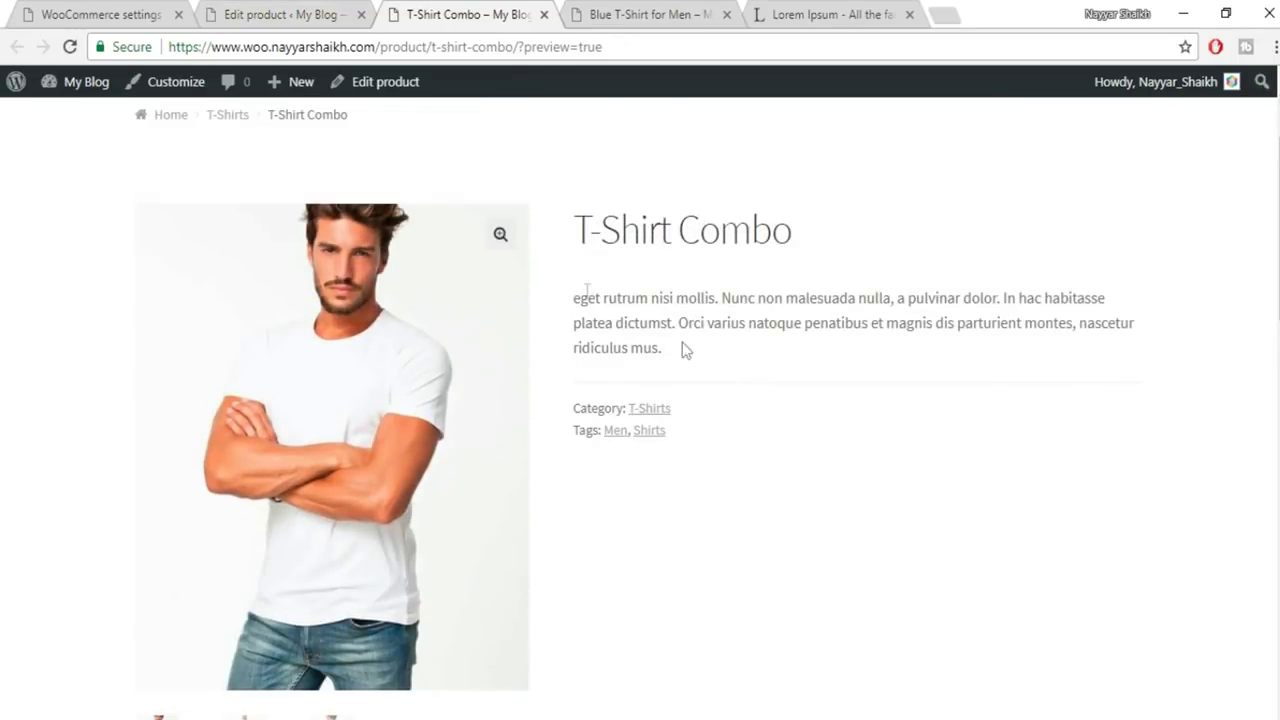
pyautogui.click(265, 8)
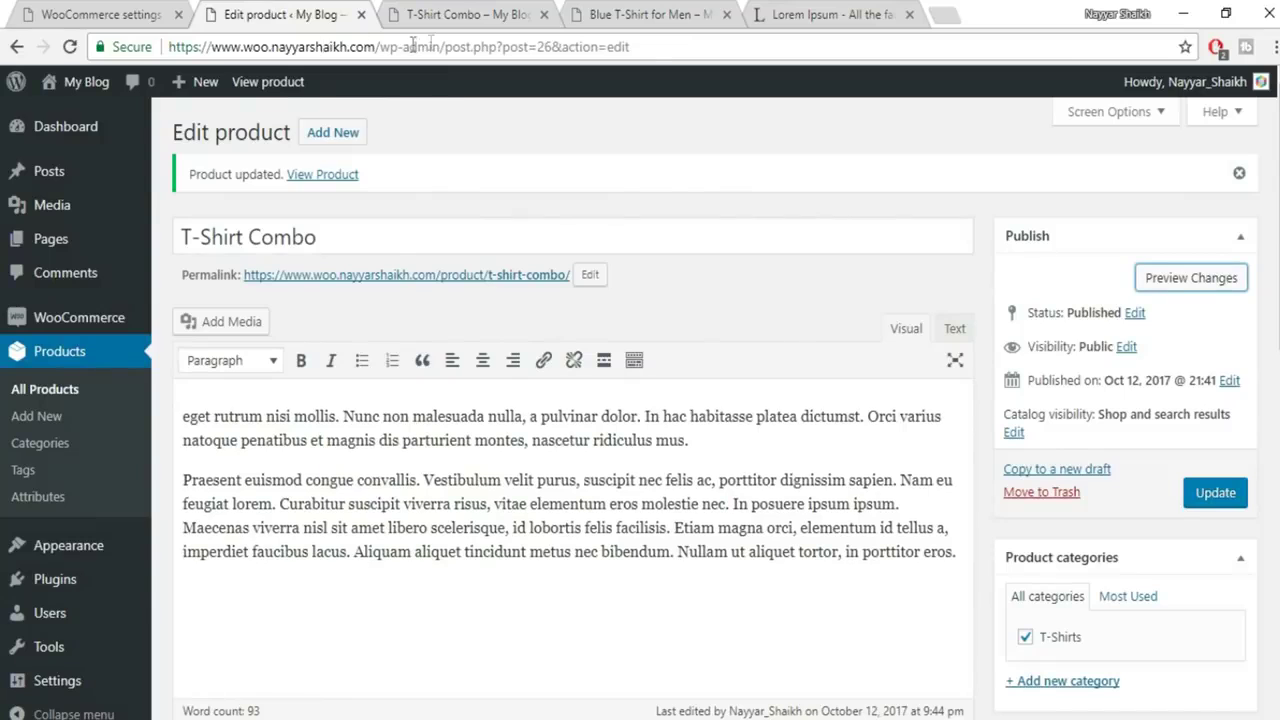
pyautogui.click(46, 396)
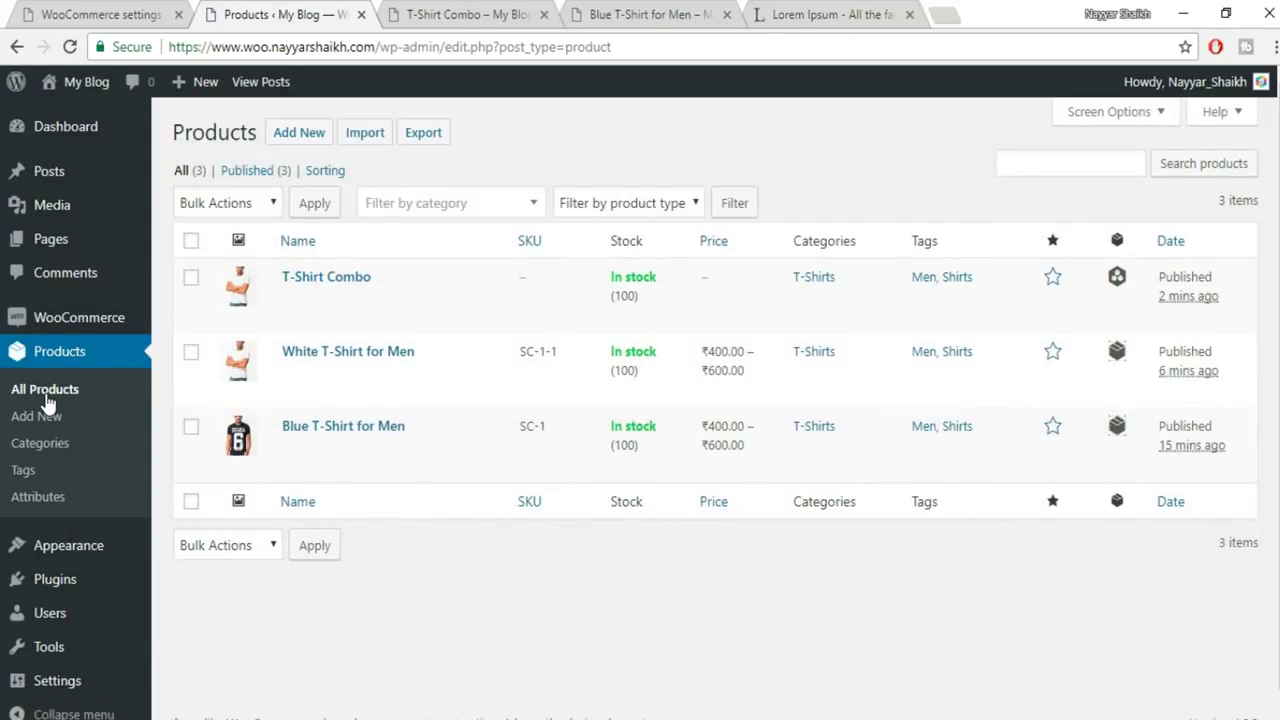
pyautogui.click(321, 469)
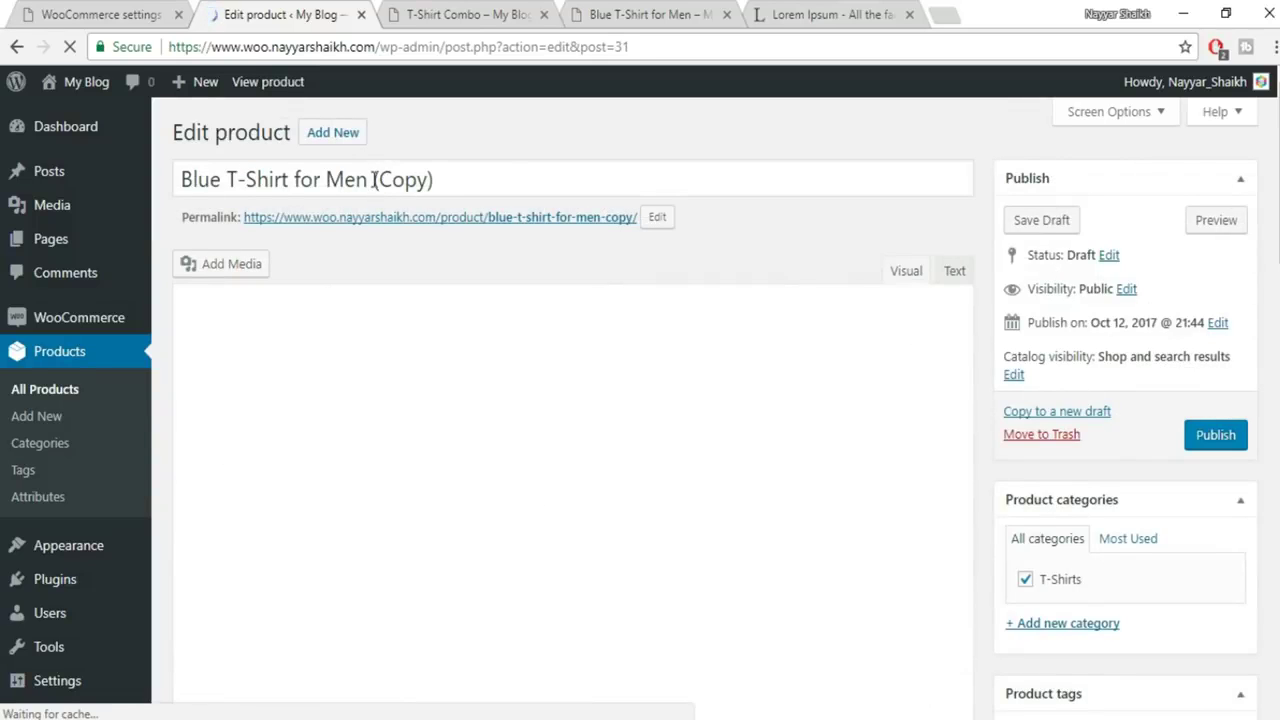
# Rename the copy Blue T-Shirt for Men Simple and make it a Simple product
pyautogui.moveTo(373, 179); pyautogui.dragTo(432, 179)
pyautogui.write('Simple')
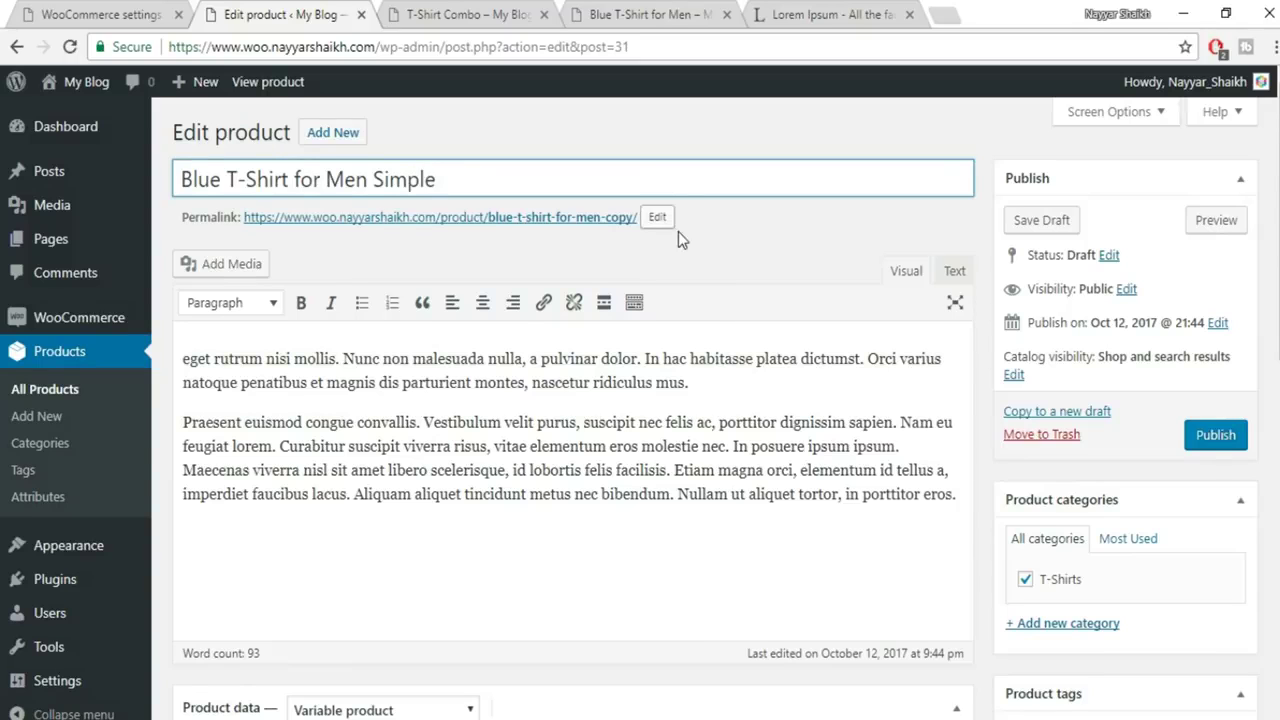
pyautogui.scroll(-6, 678, 231)
pyautogui.scroll(2, 678, 231)
pyautogui.click(400, 312)
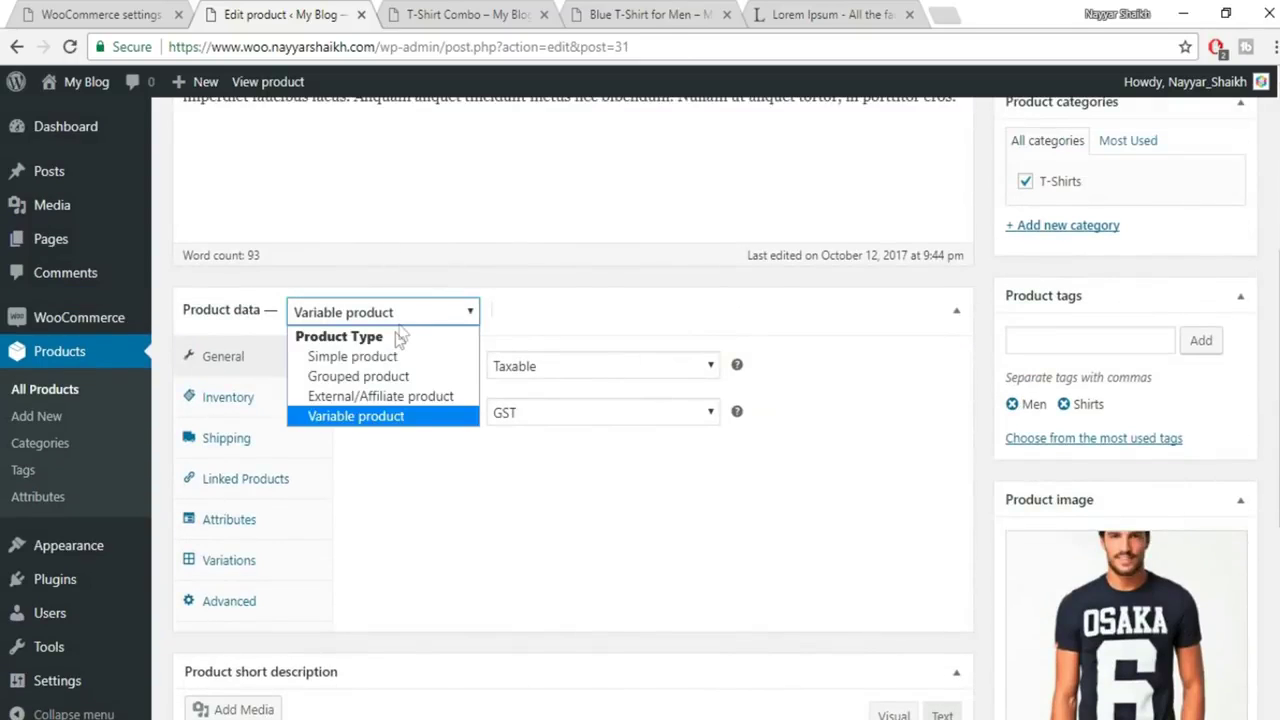
pyautogui.click(395, 356)
# Set the regular price to 600 and cancel the scheduled sale dates
pyautogui.click(565, 358)
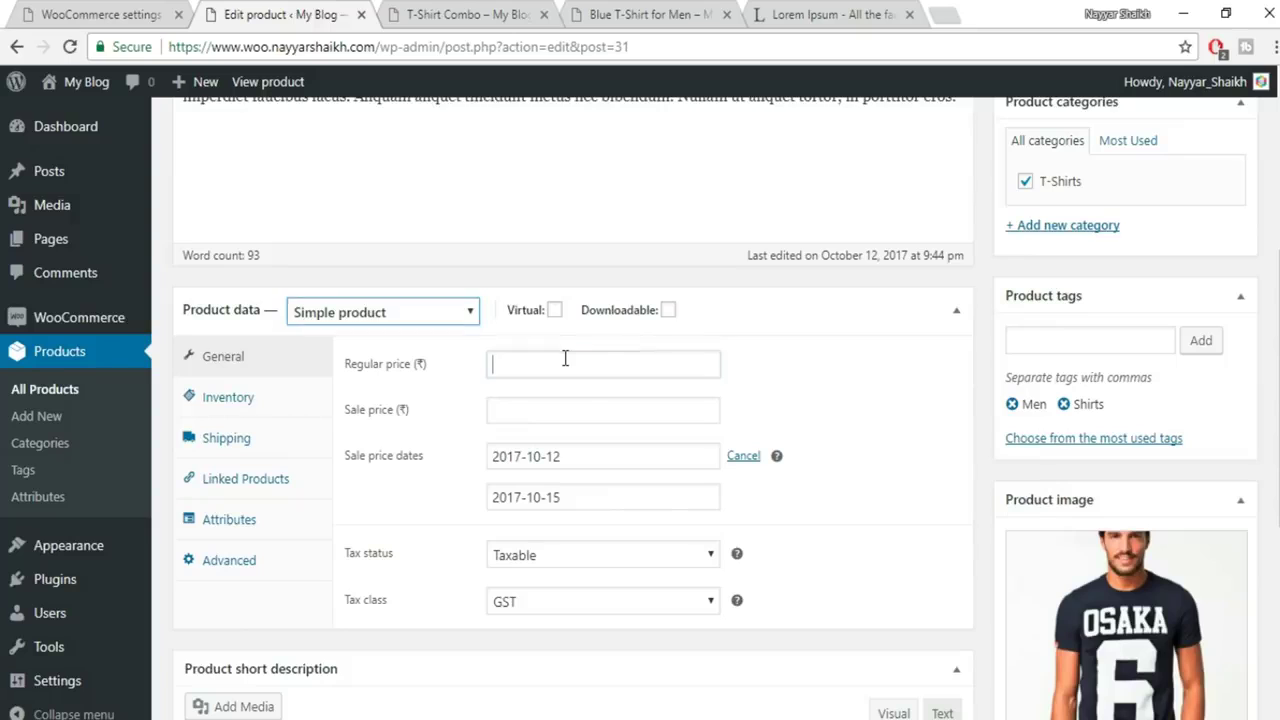
pyautogui.write('60')
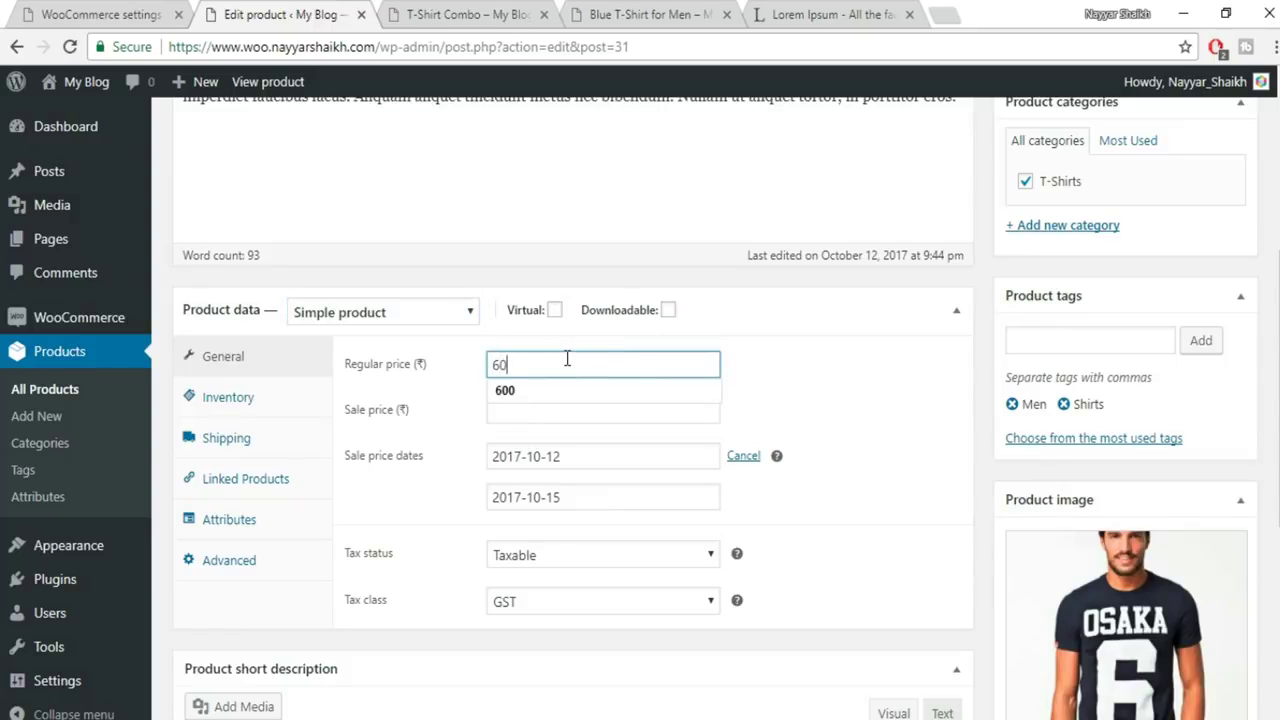
pyautogui.click(791, 352)
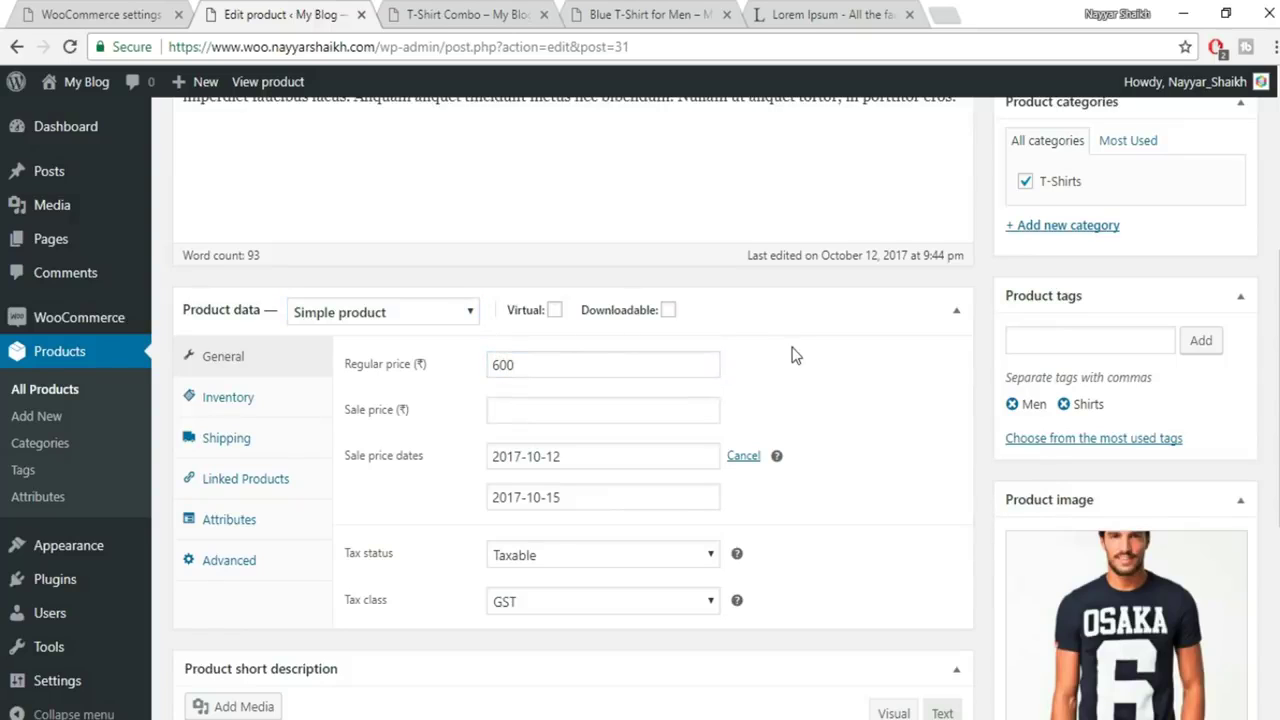
pyautogui.click(744, 460)
# Remove the Colors attribute and publish the simple product
pyautogui.click(226, 400)
pyautogui.click(237, 450)
pyautogui.click(231, 482)
pyautogui.click(233, 520)
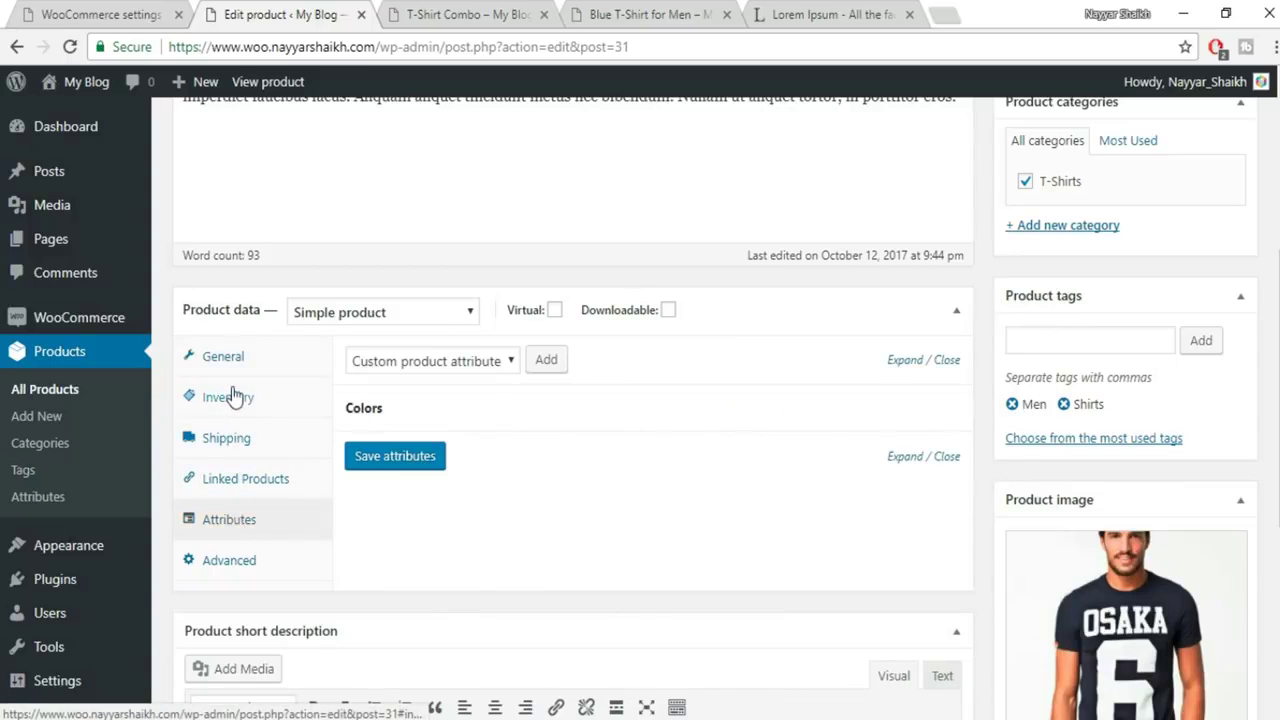
pyautogui.moveTo(950, 410)
pyautogui.click(940, 409)
pyautogui.click(720, 152)
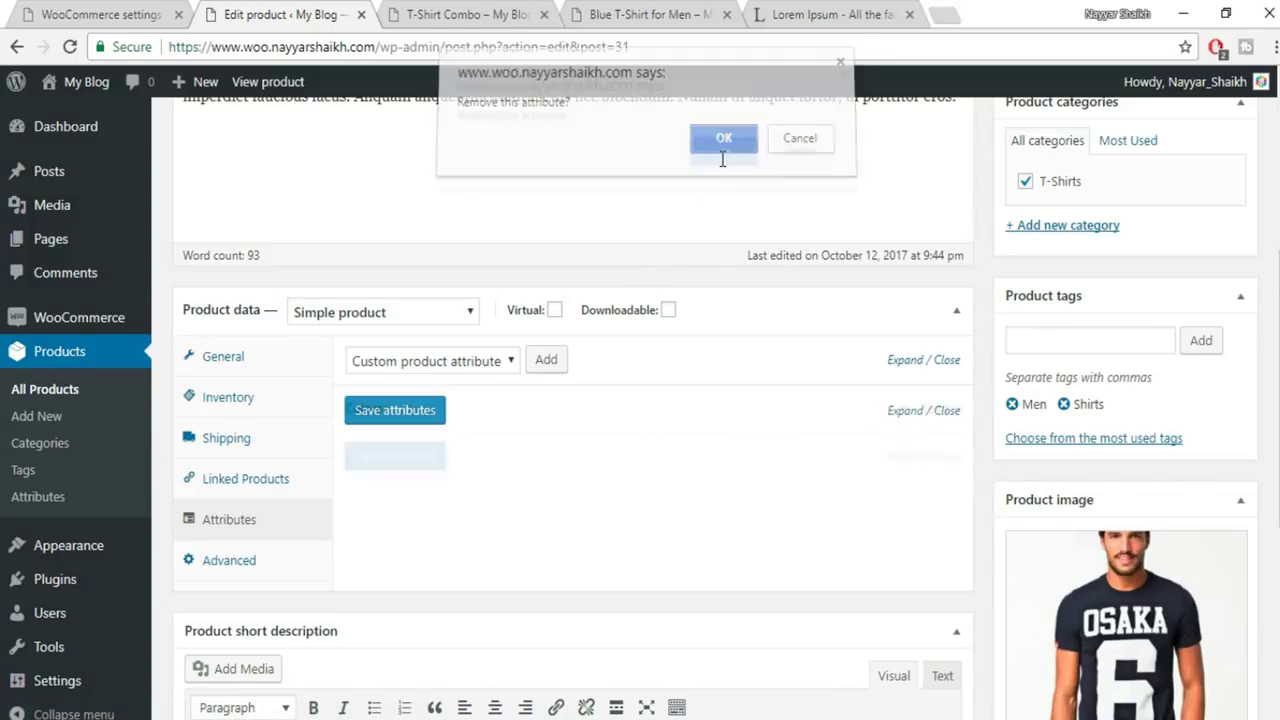
pyautogui.scroll(-2, 380, 505)
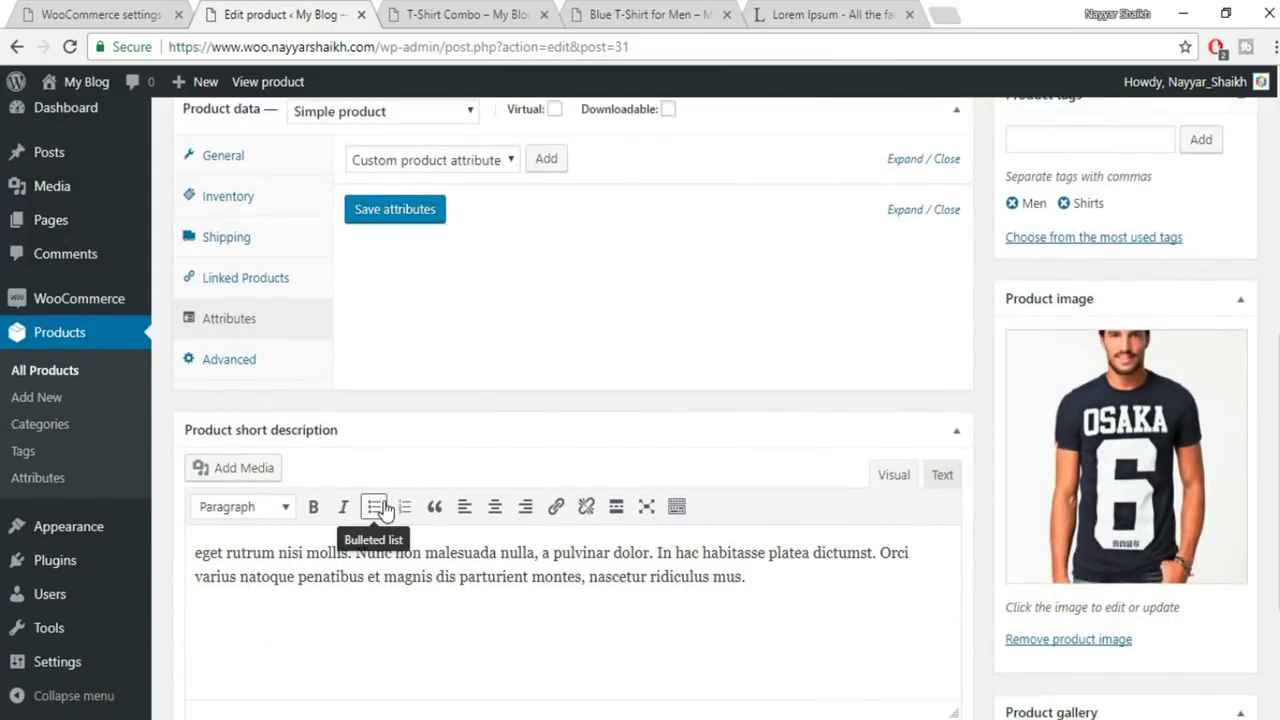
pyautogui.scroll(-2, 381, 510)
pyautogui.scroll(7, 381, 510)
pyautogui.scroll(1, 1230, 430)
pyautogui.click(1228, 408)
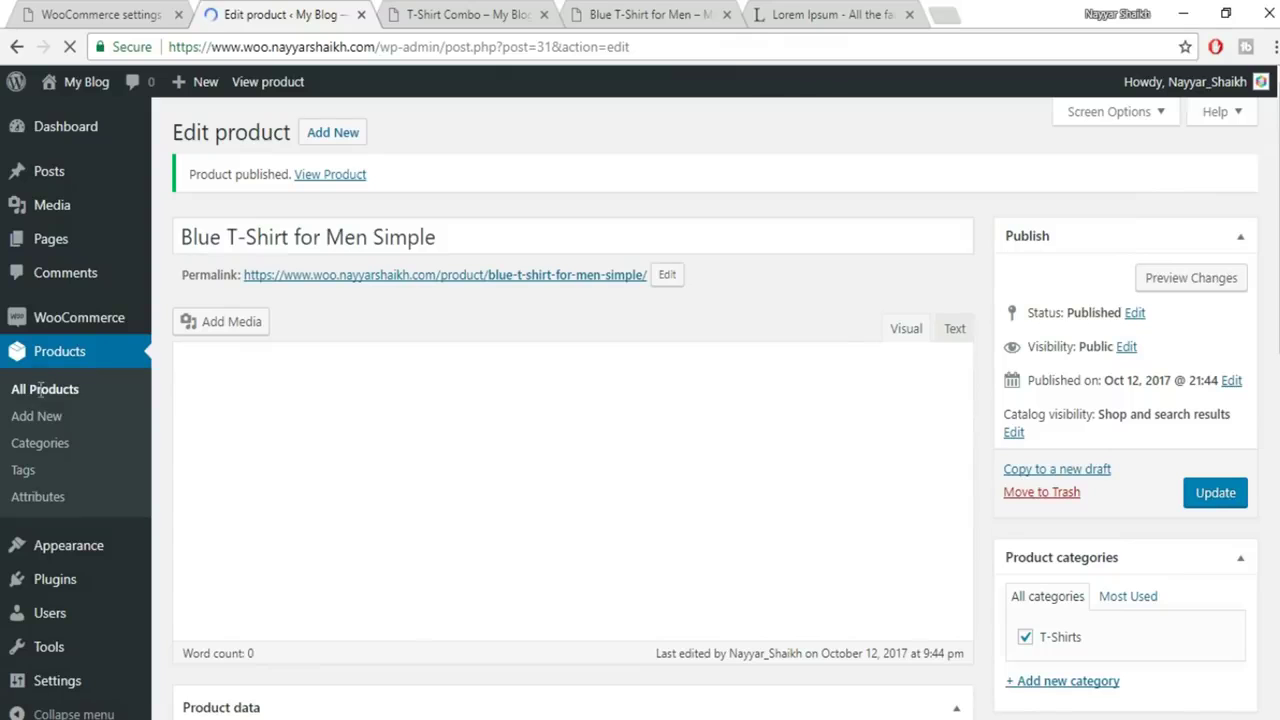
# Duplicate Blue T-Shirt for Men Simple and retitle the copy Grey T-Shirt for Men Simple
pyautogui.click(52, 397)
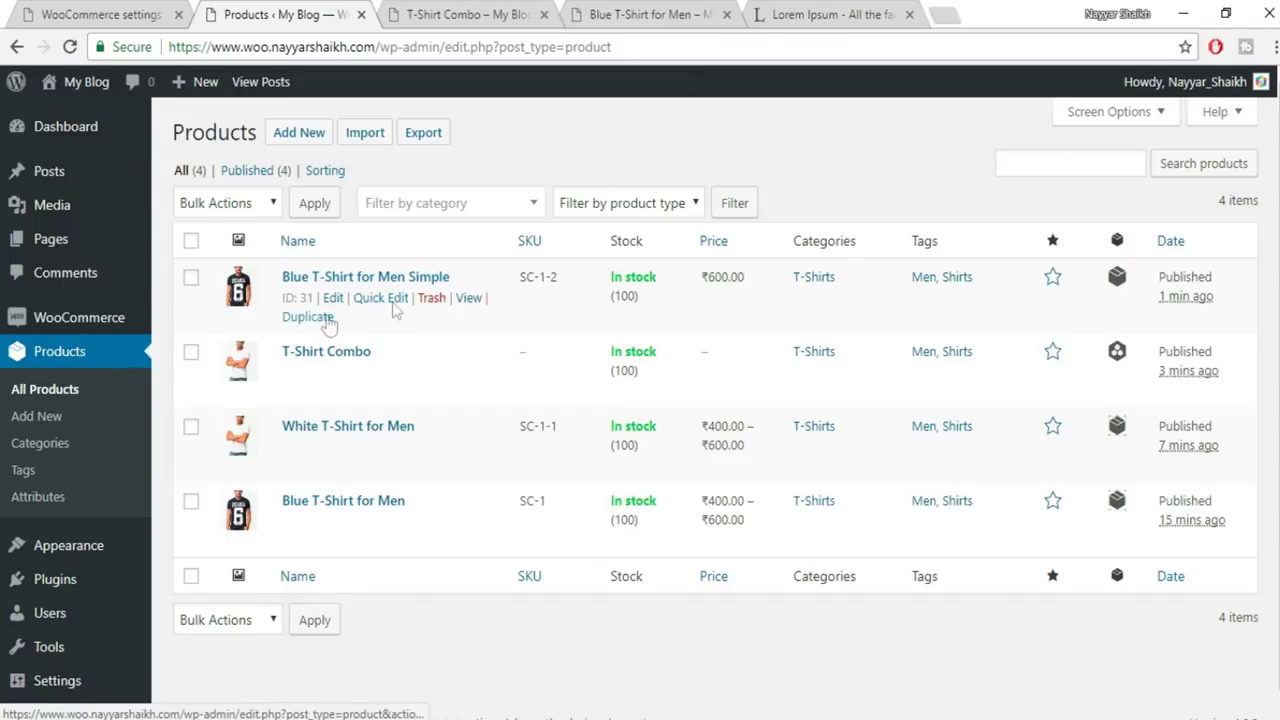
pyautogui.click(321, 319)
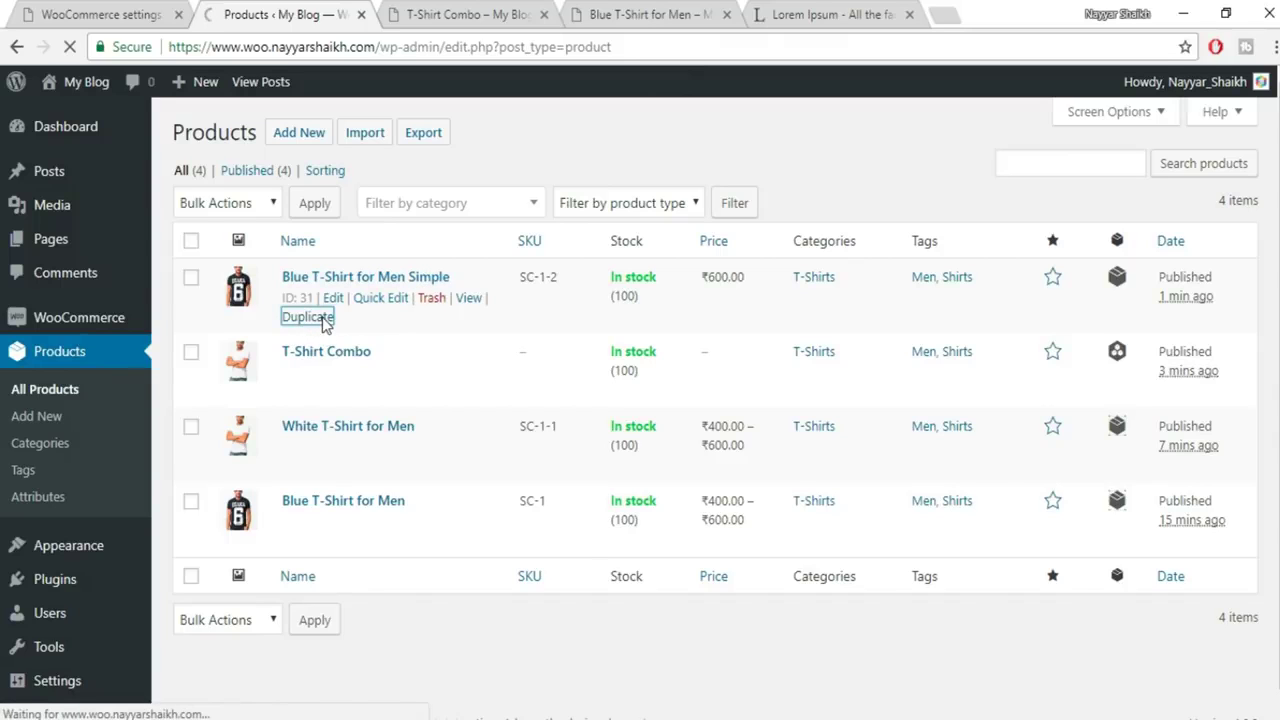
pyautogui.moveTo(537, 180); pyautogui.dragTo(437, 192)
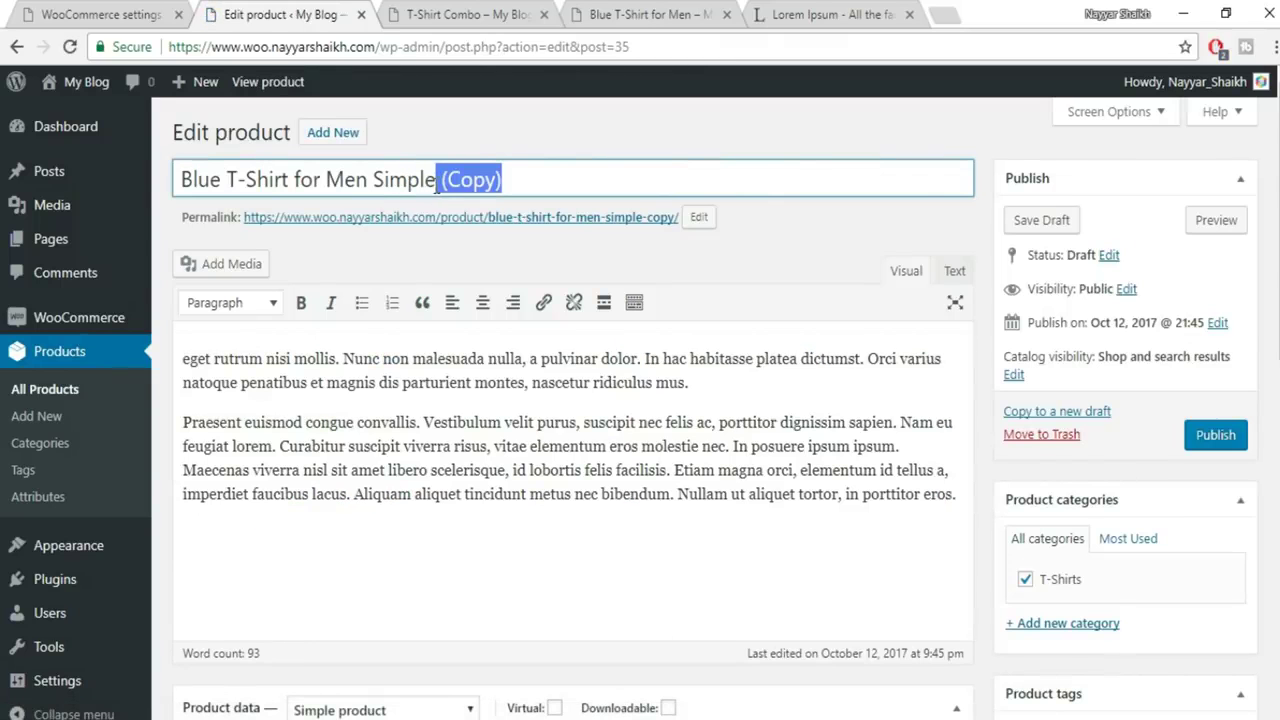
pyautogui.press('BackSpace')
pyautogui.moveTo(221, 193); pyautogui.dragTo(111, 178)
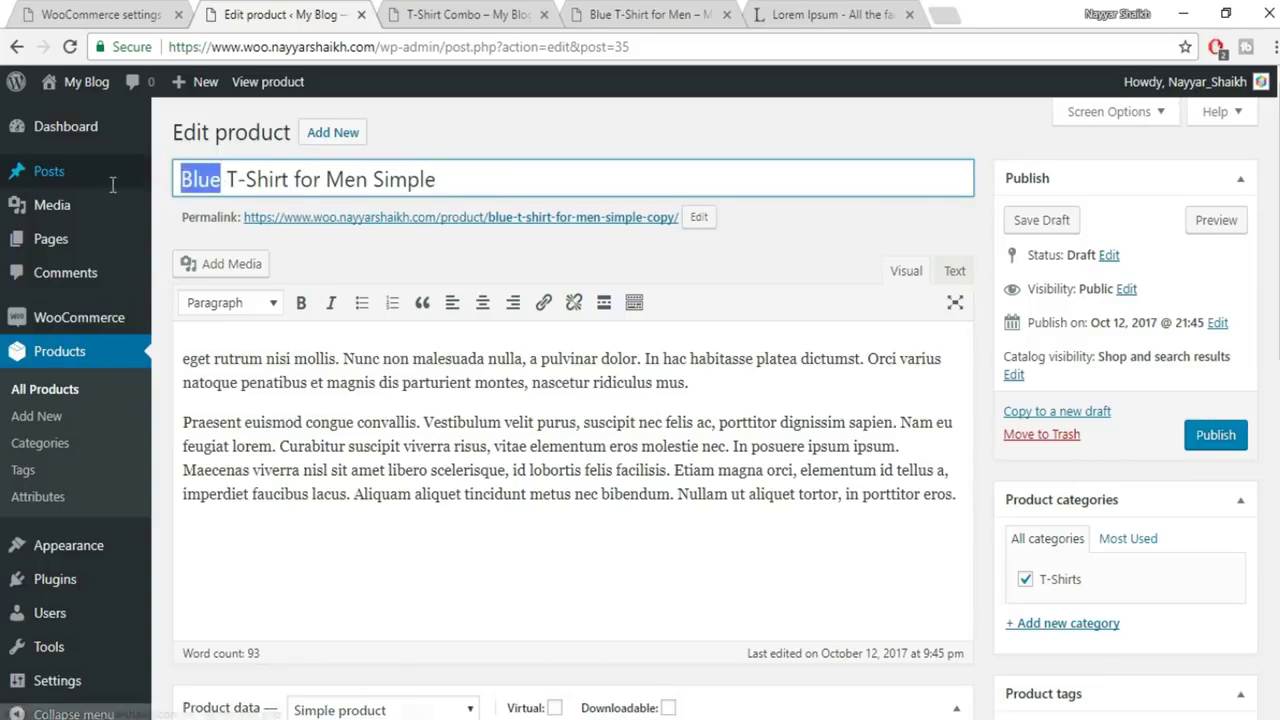
pyautogui.moveTo(113, 193)
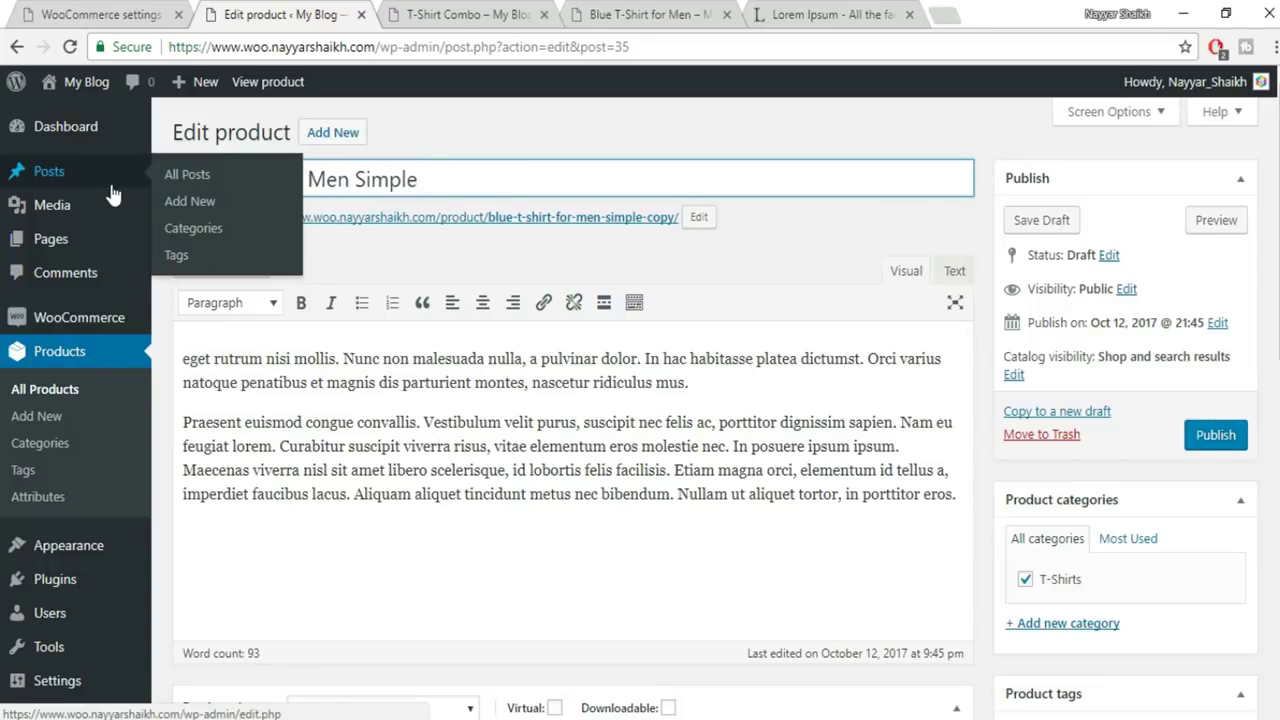
pyautogui.write('Grey T-Shirt for')
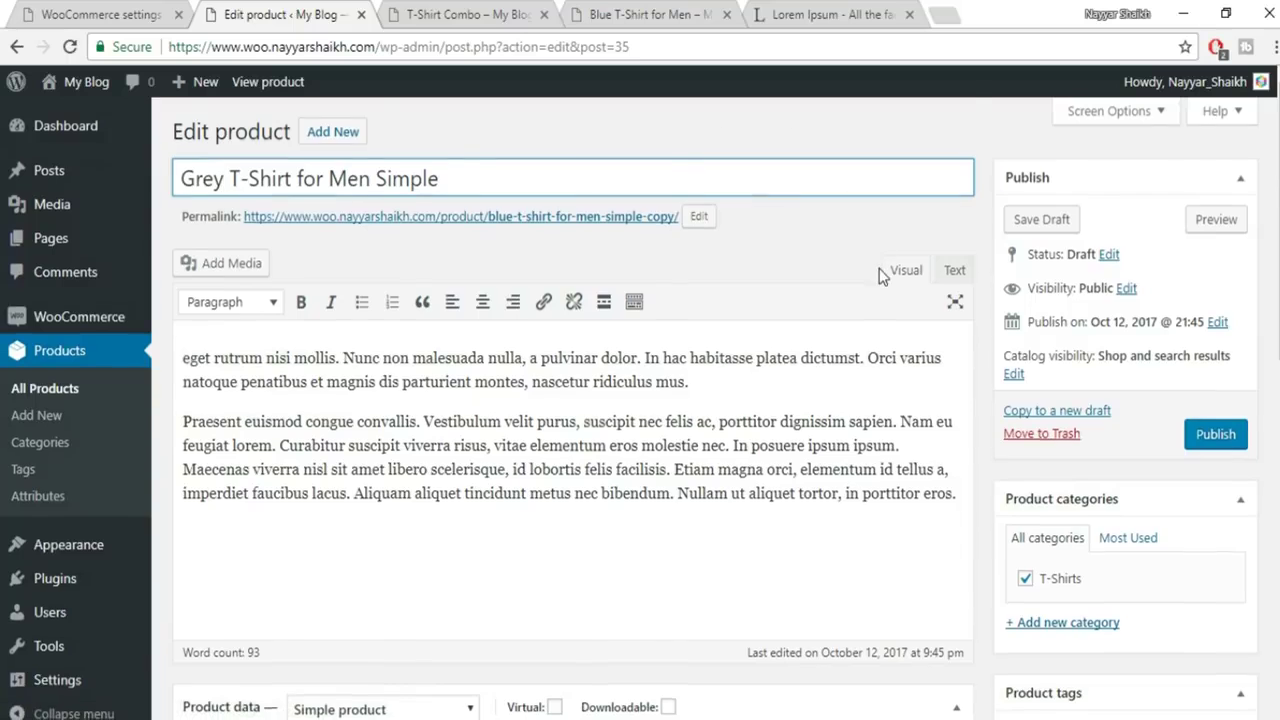
# Set the grey T-shirt picture as product image, publish, and return to All Products
pyautogui.scroll(-5, 879, 268)
pyautogui.click(1167, 358)
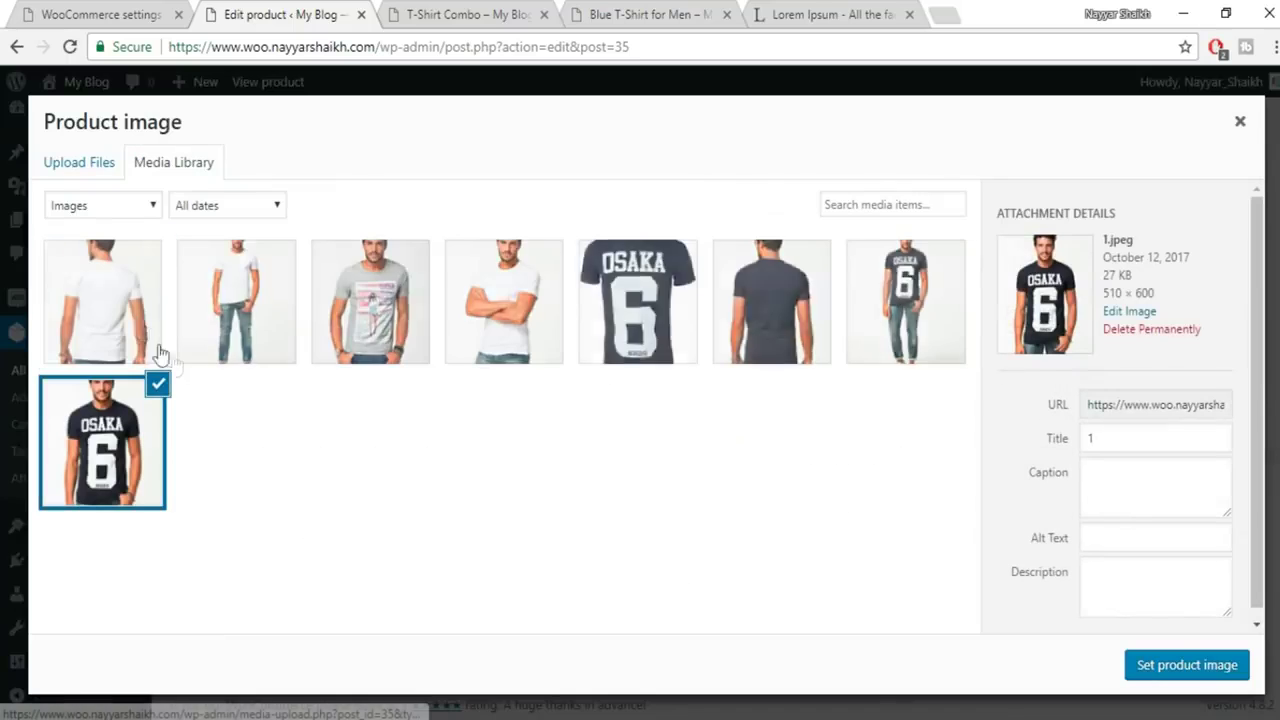
pyautogui.click(335, 305)
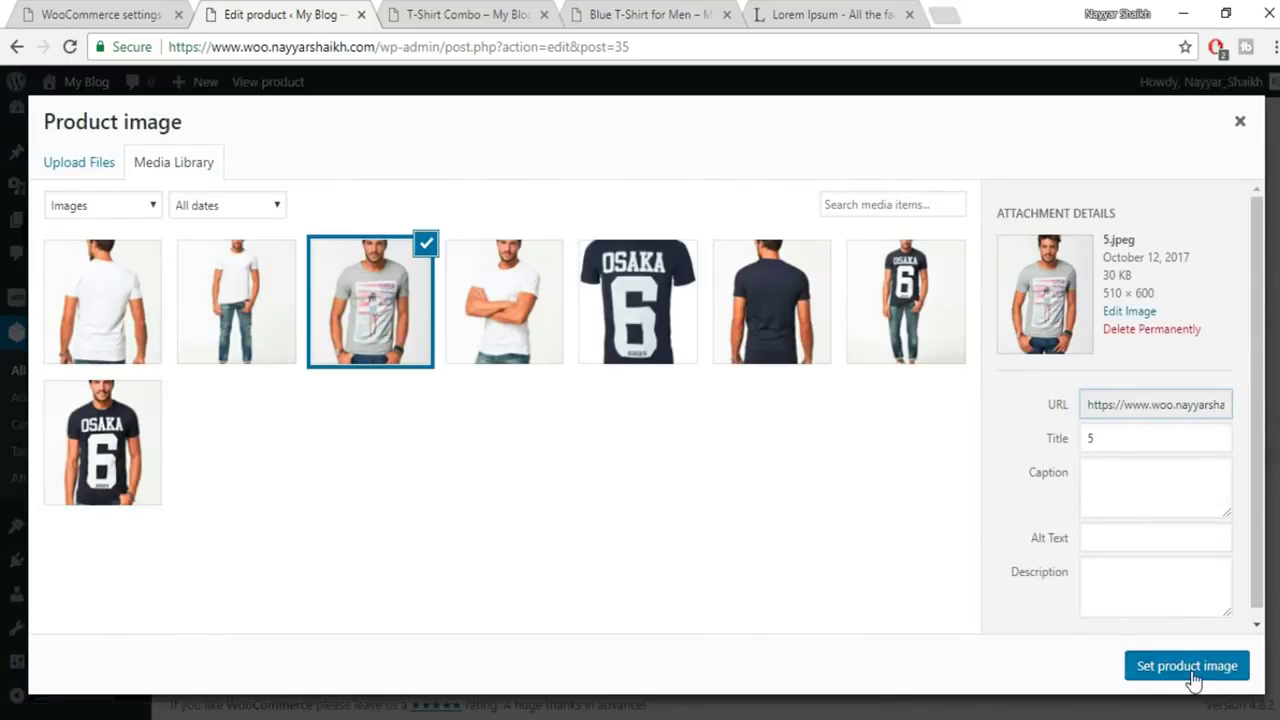
pyautogui.click(1187, 665)
pyautogui.scroll(6, 1230, 420)
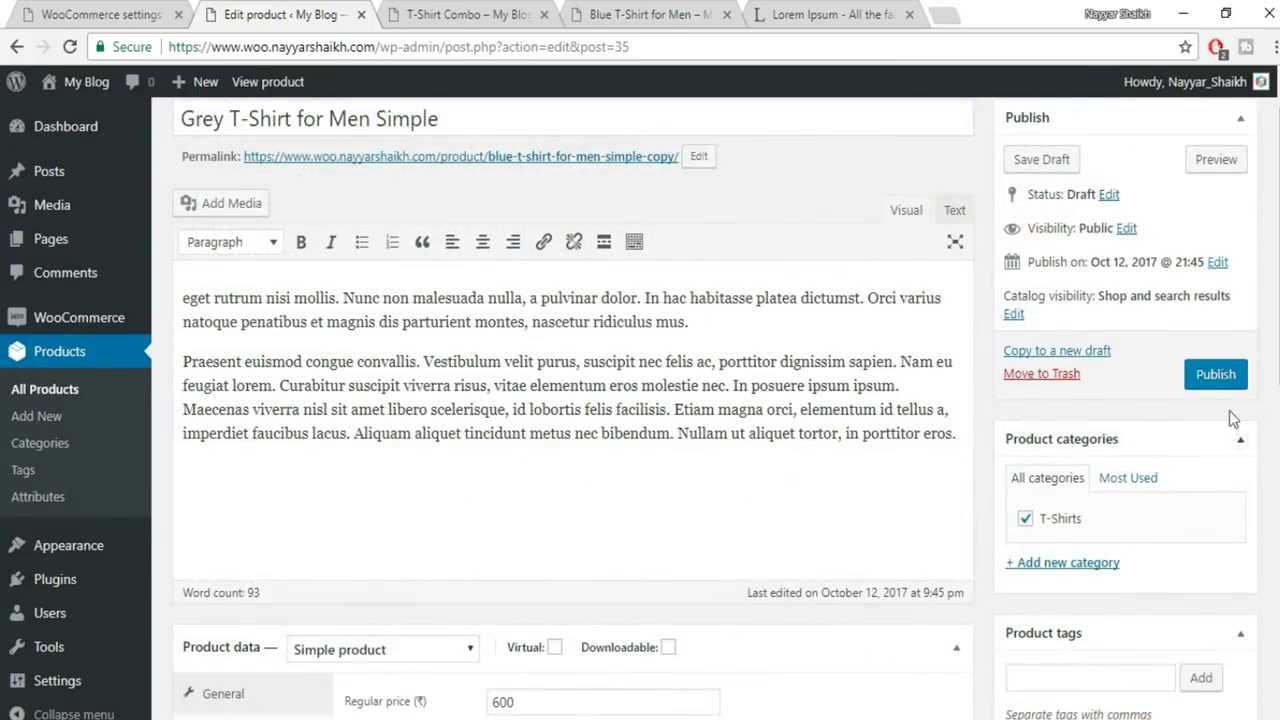
pyautogui.click(1215, 376)
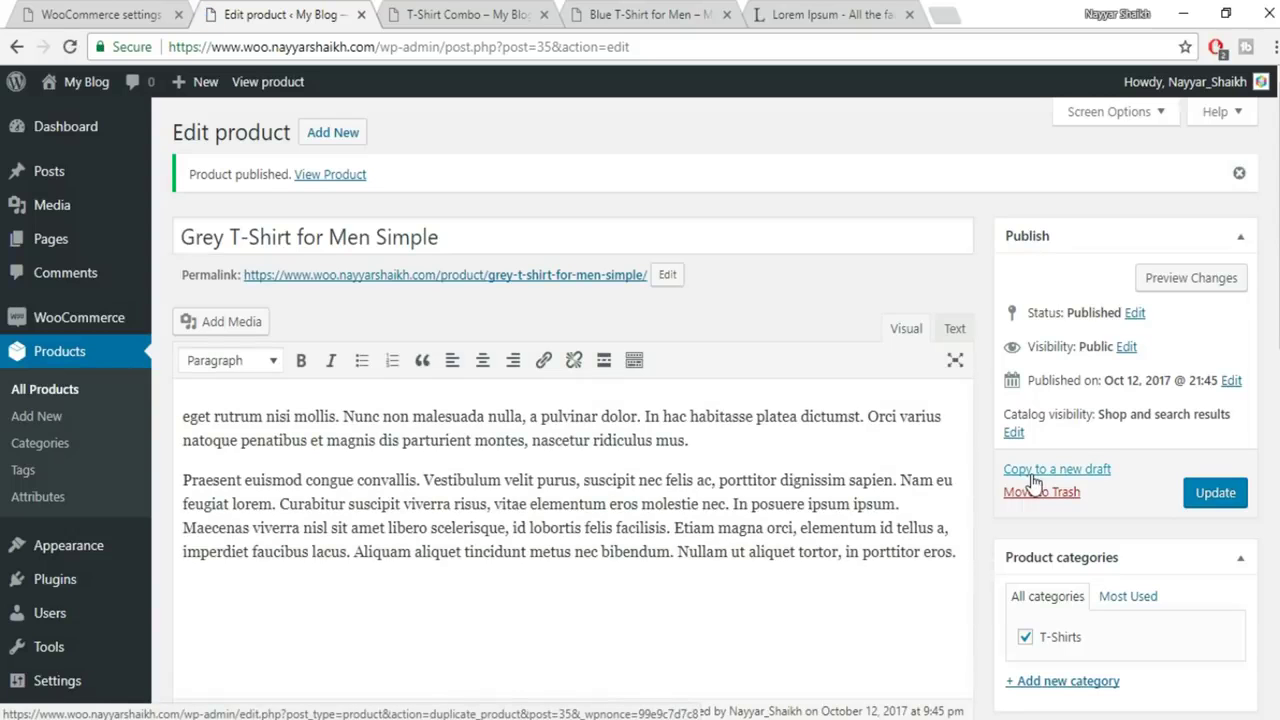
pyautogui.click(56, 396)
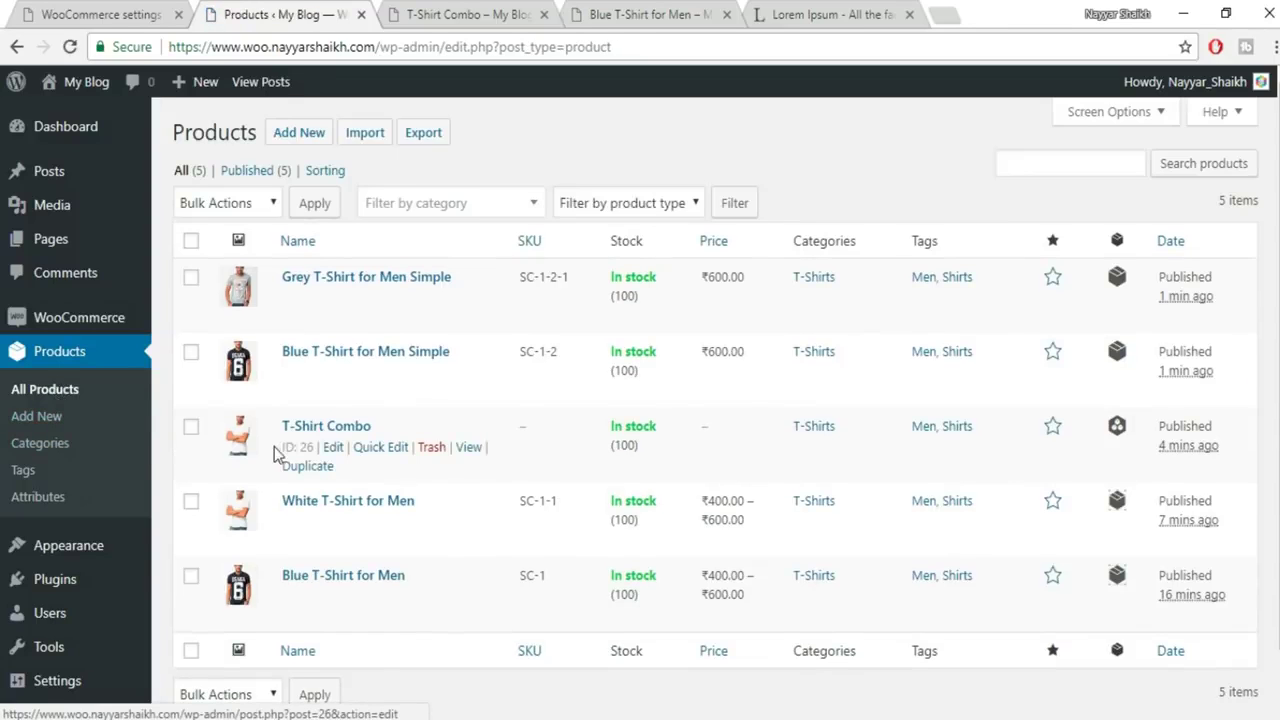
# Add Blue and Grey T-Shirt for Men Simple as grouped products in T-Shirt Combo and save
pyautogui.click(334, 448)
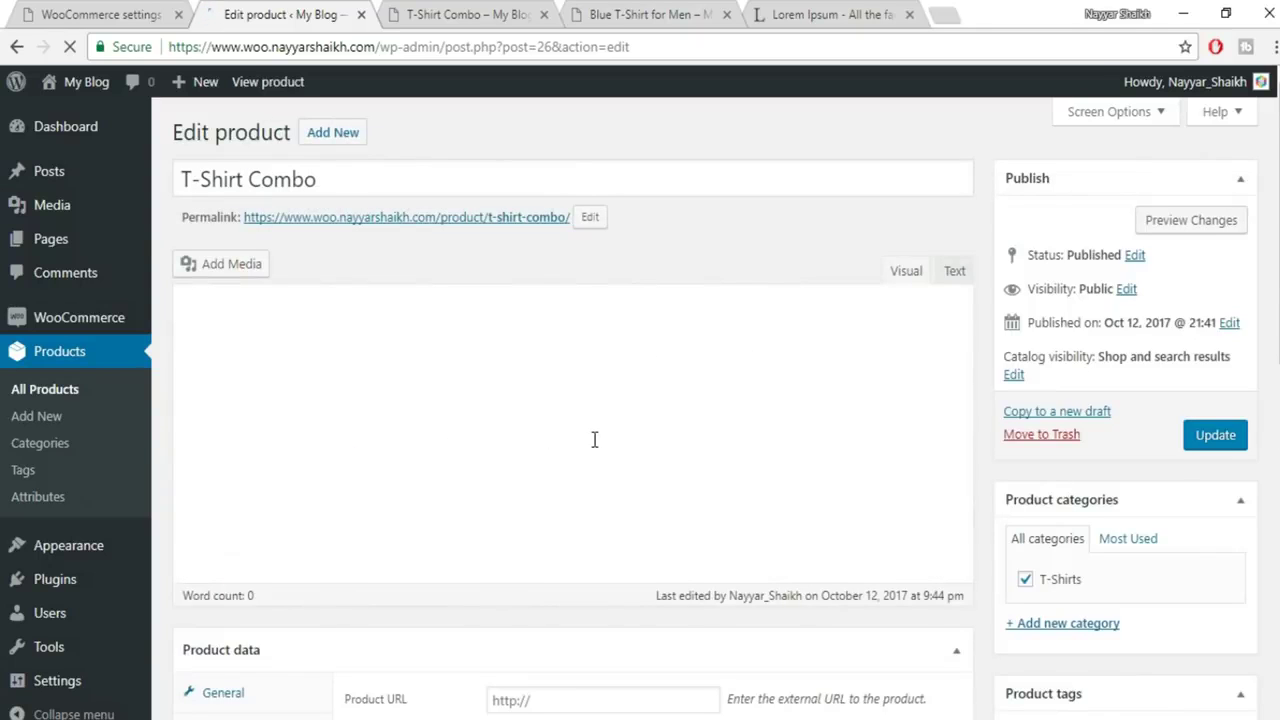
pyautogui.scroll(-4, 594, 439)
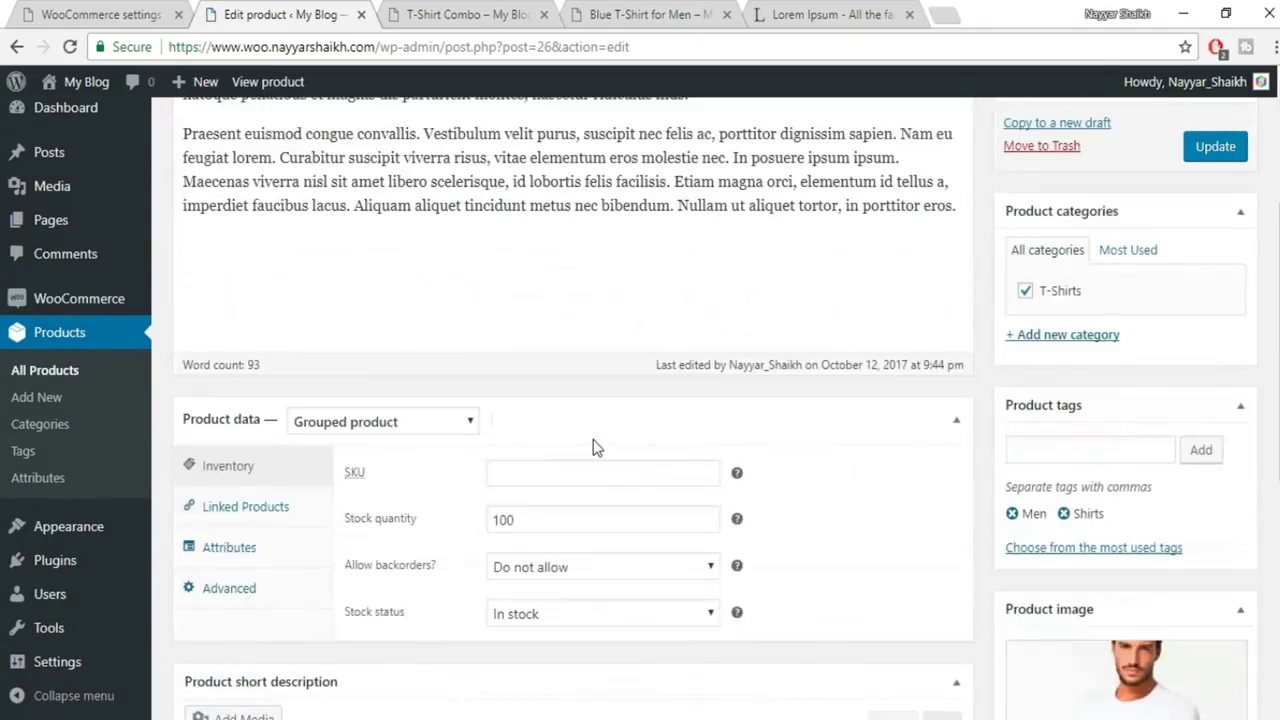
pyautogui.click(253, 305)
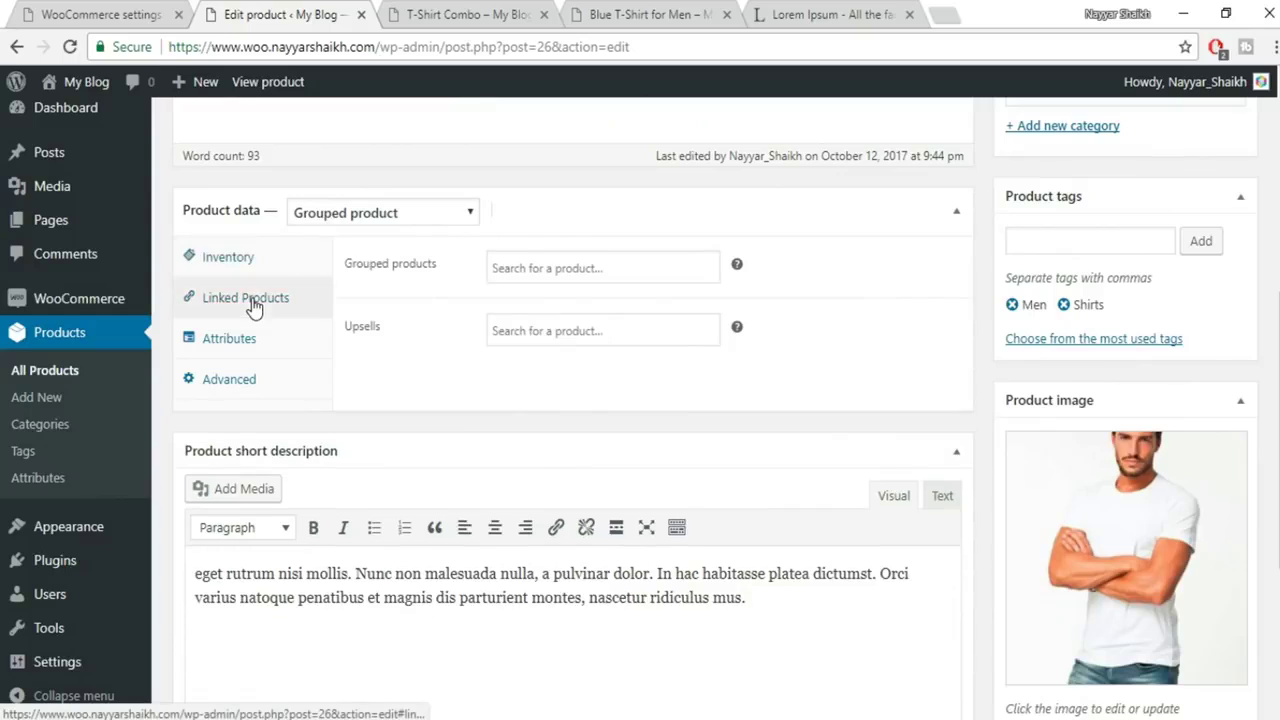
pyautogui.click(580, 270)
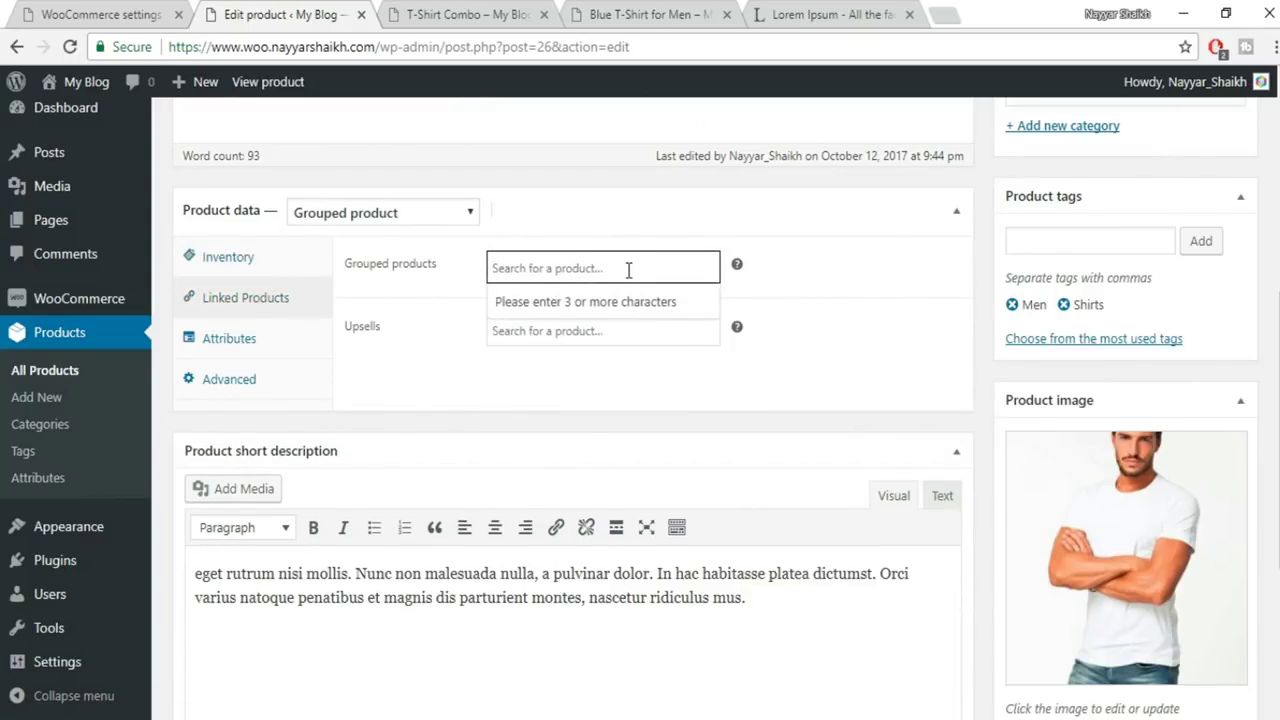
pyautogui.write('simpl')
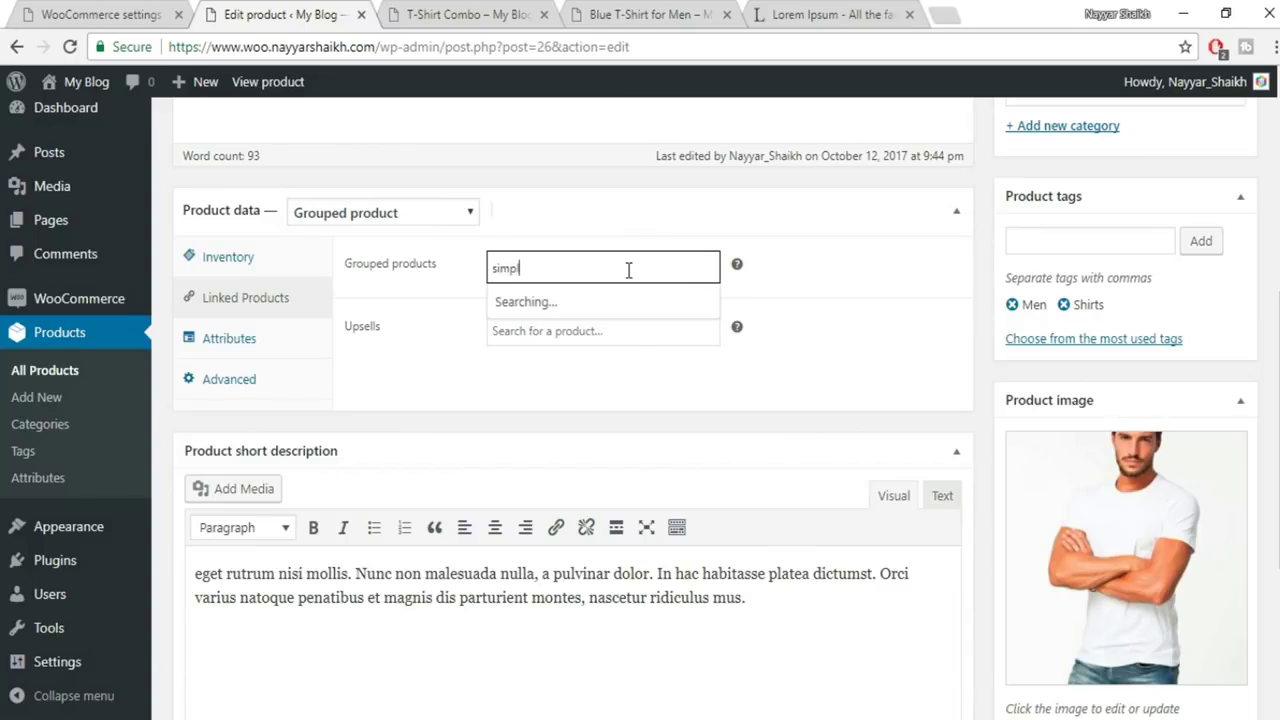
pyautogui.click(636, 303)
pyautogui.click(656, 300)
pyautogui.write('sim')
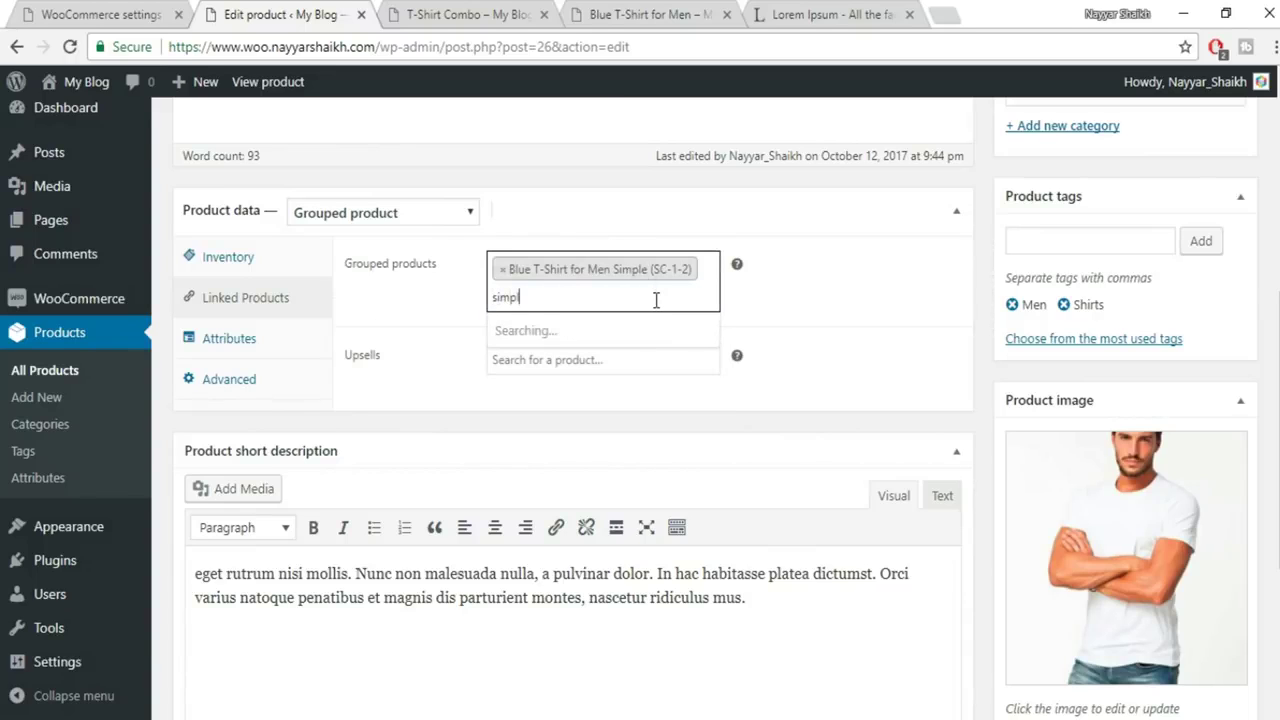
pyautogui.click(672, 366)
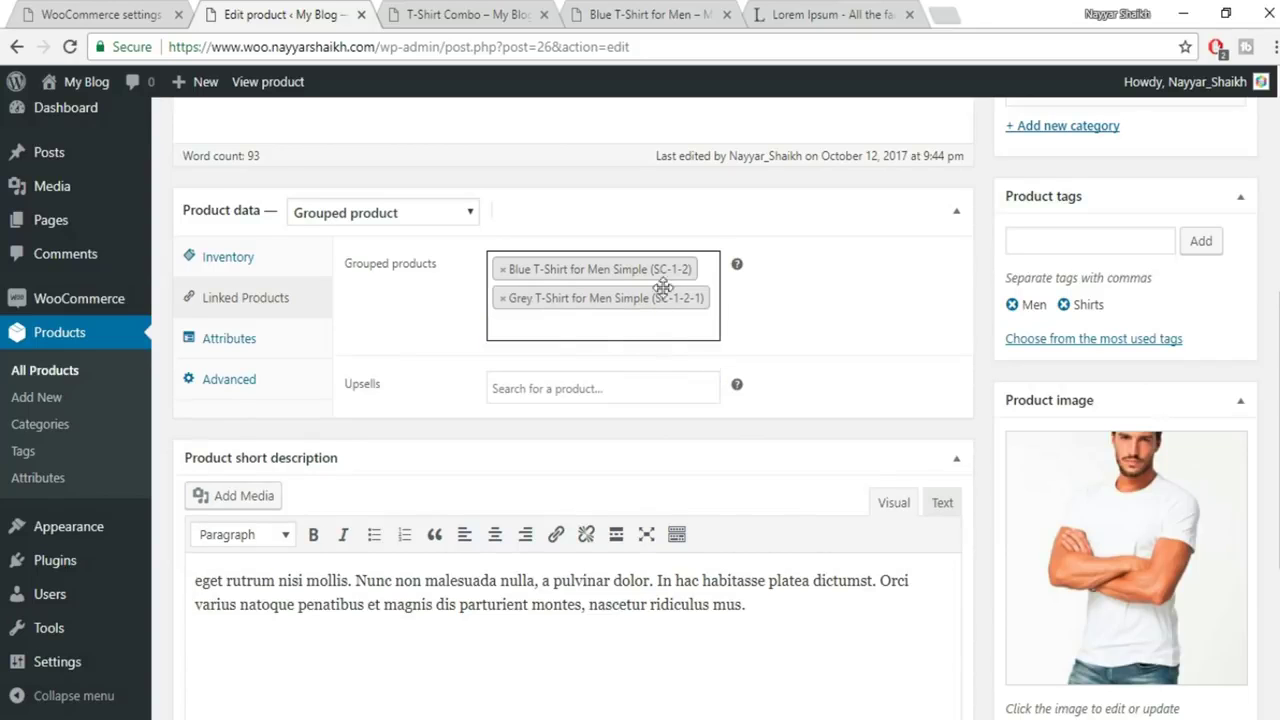
pyautogui.scroll(4, 1230, 400)
pyautogui.click(1234, 338)
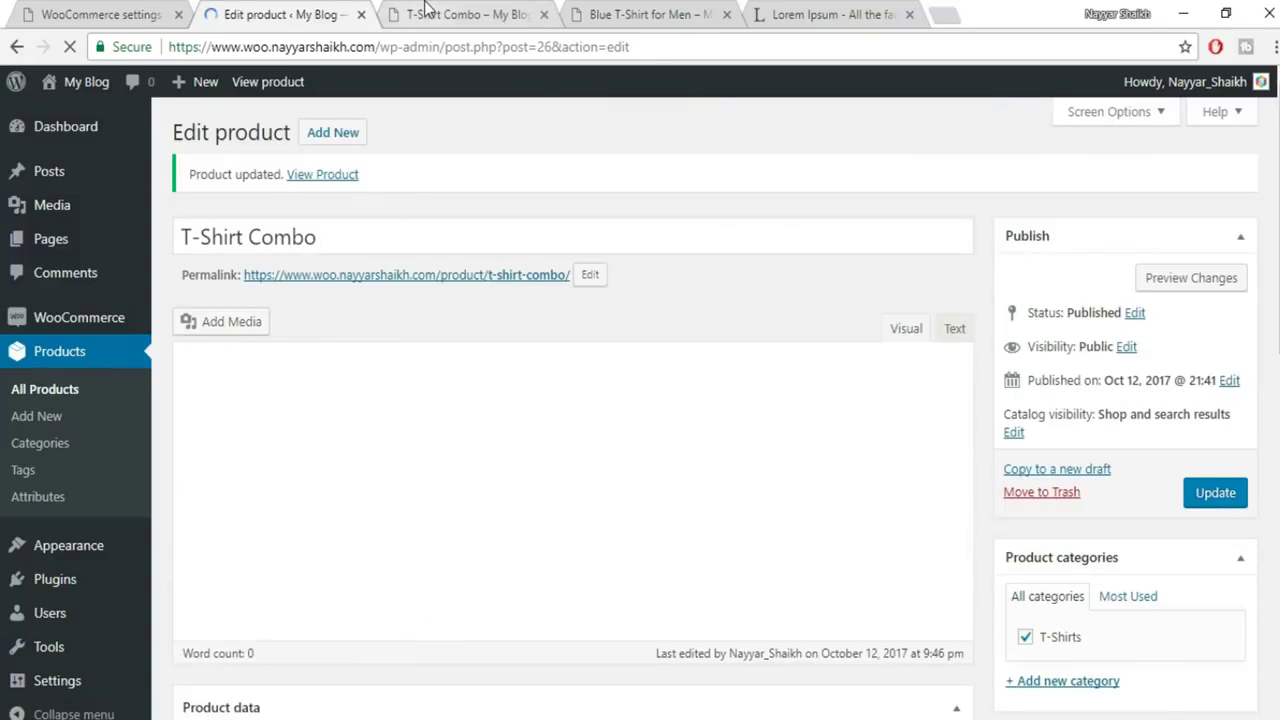
# Reload the T-Shirt Combo preview so it lists both grouped T-shirts at ₹600 each
pyautogui.click(427, 12)
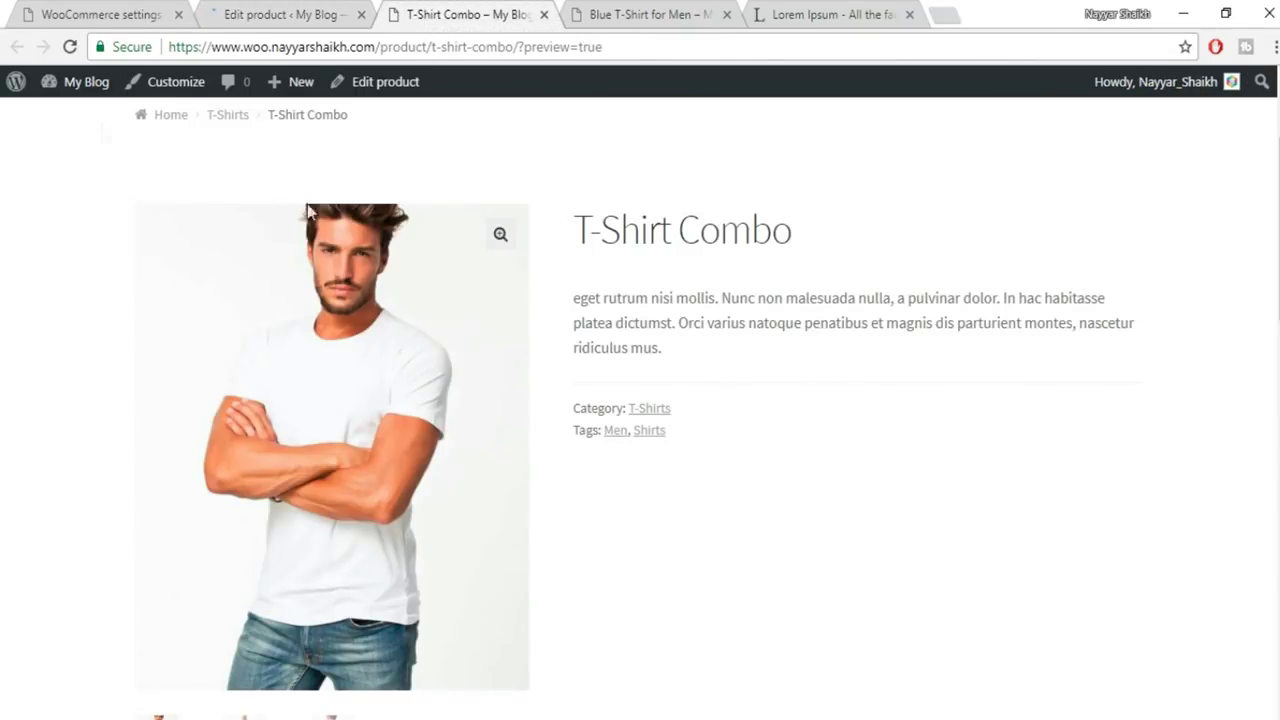
pyautogui.click(69, 46)
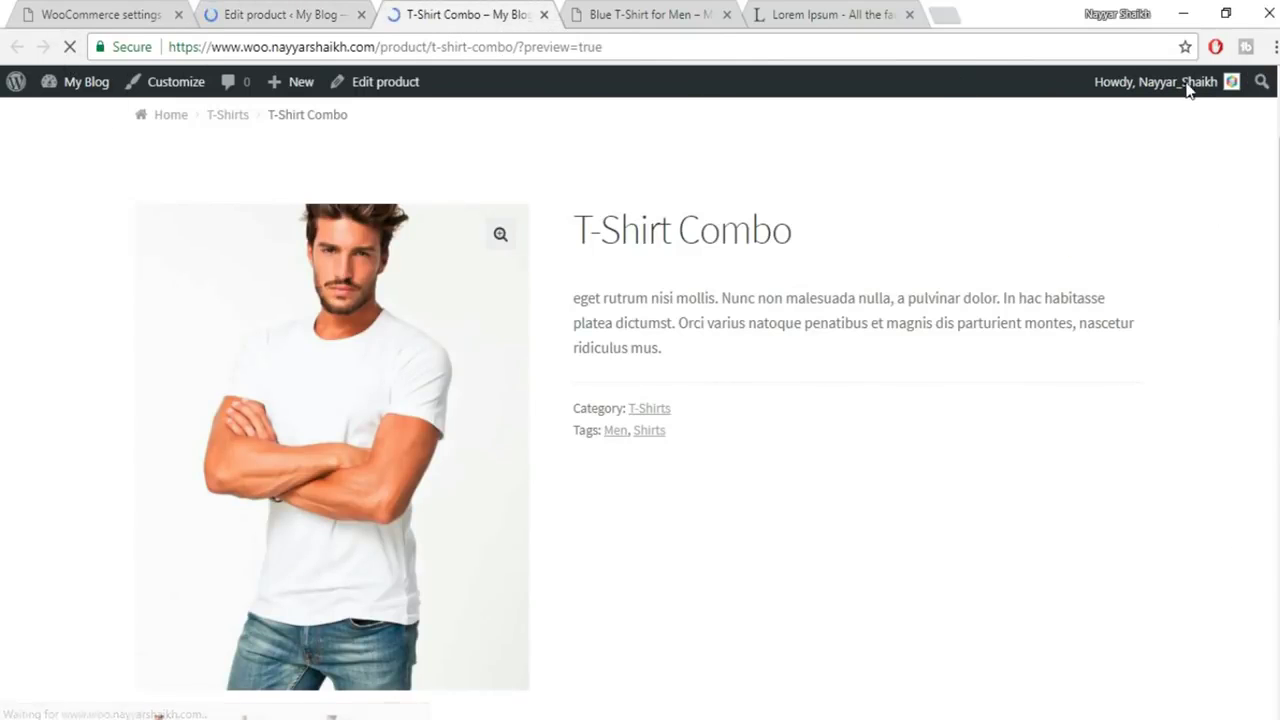
pyautogui.scroll(-2, 1170, 280)
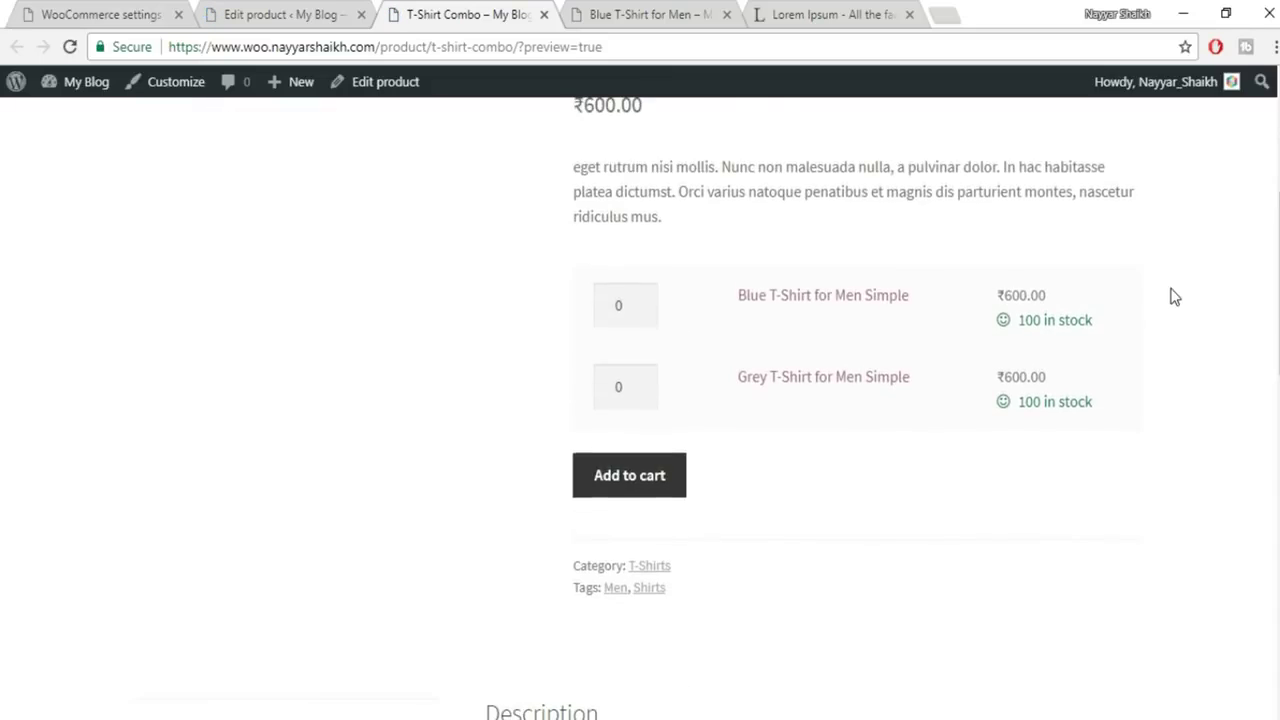
pyautogui.scroll(2, 743, 470)
pyautogui.scroll(-1, 709, 500)
pyautogui.click(237, 8)
pyautogui.scroll(-10, 1188, 445)
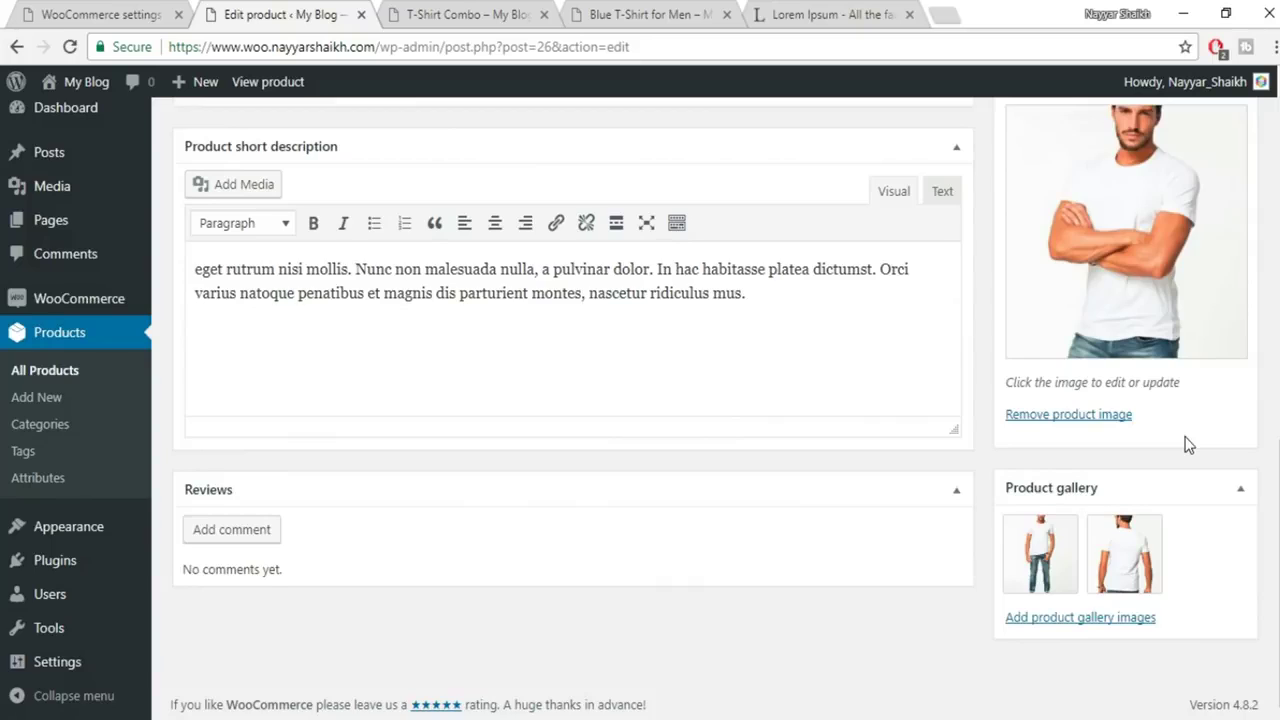
pyautogui.scroll(4, 1188, 445)
pyautogui.click(520, 16)
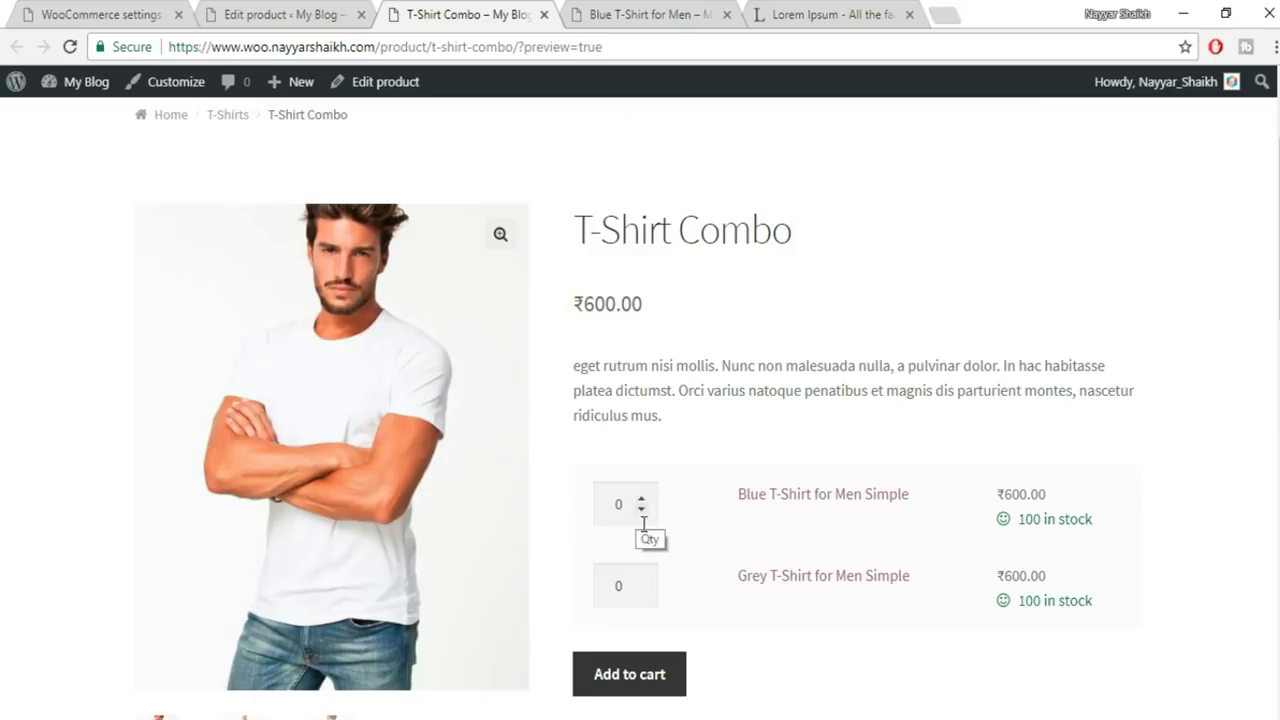
pyautogui.scroll(-1, 1120, 390)
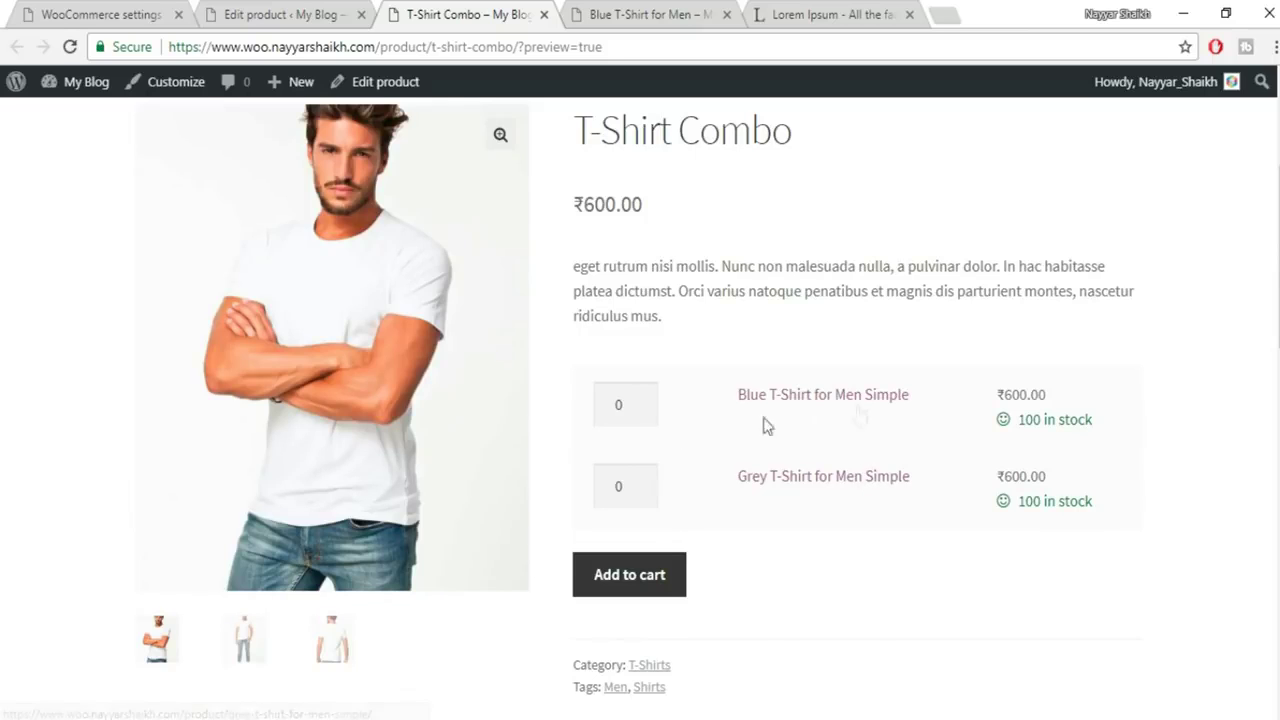
# Set the Blue T-Shirt quantity to 2 and the Grey T-Shirt quantity to 3
pyautogui.click(642, 399)
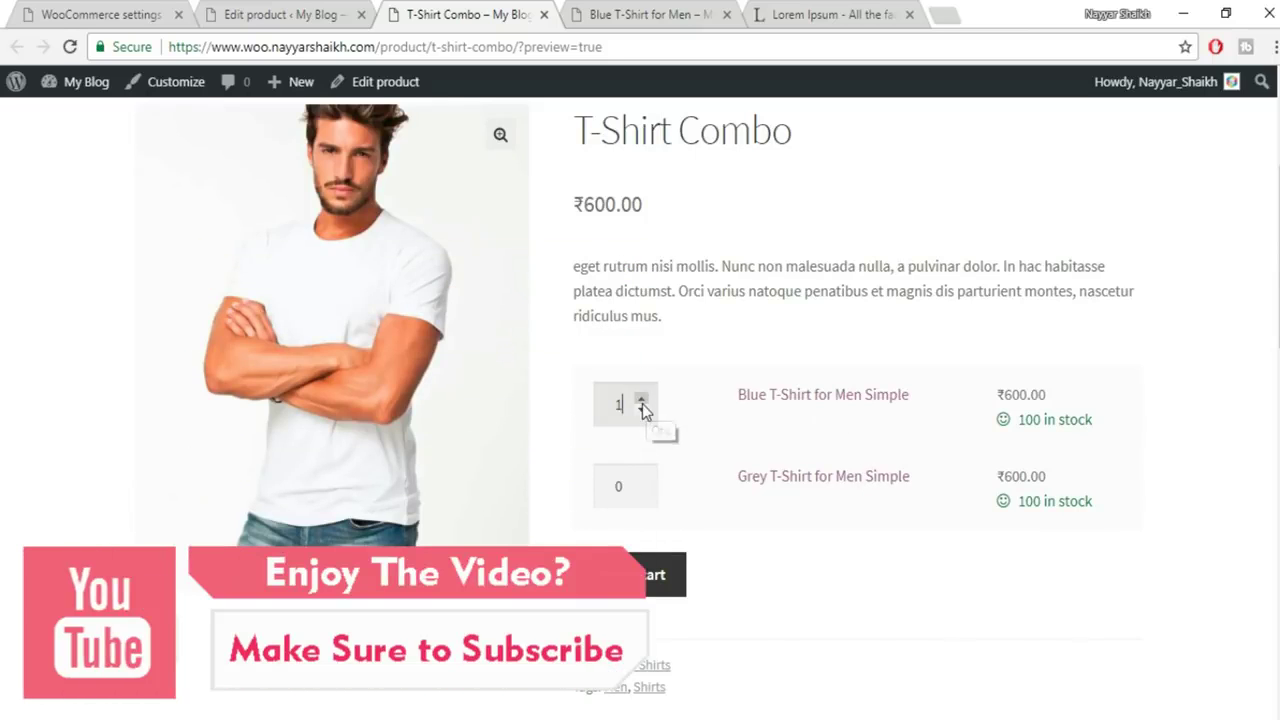
pyautogui.click(642, 482)
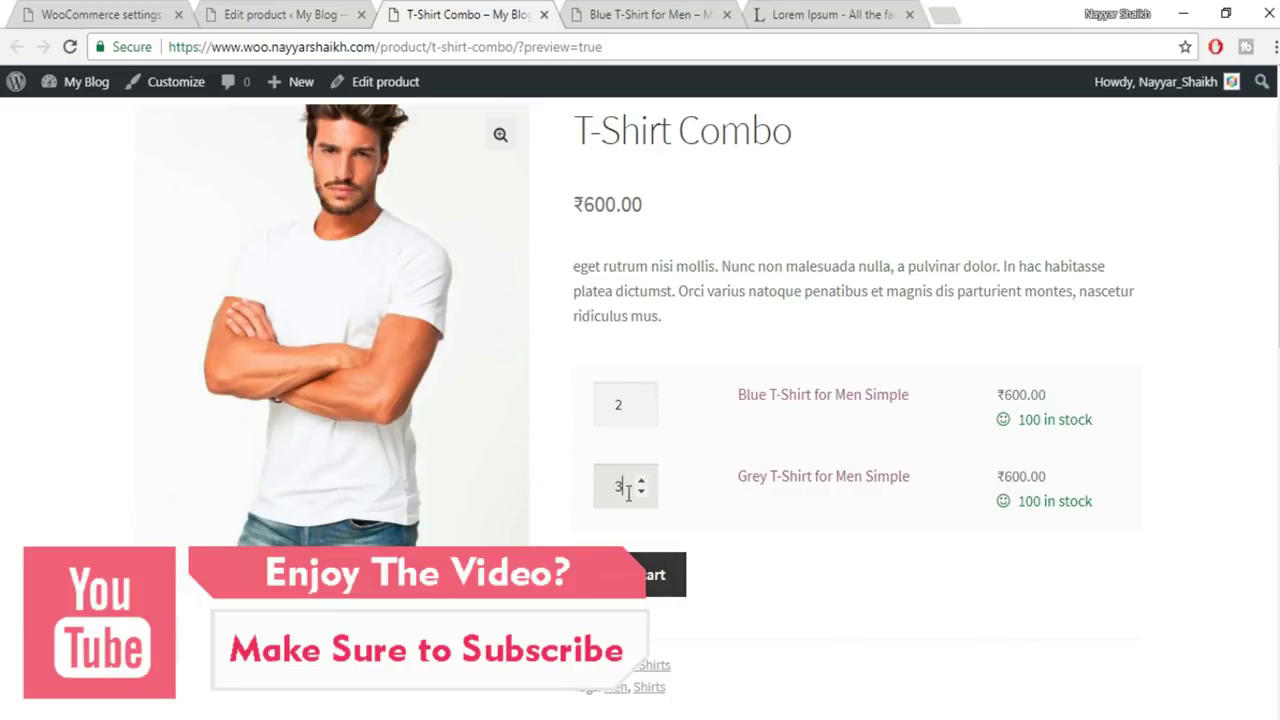
pyautogui.scroll(3, 886, 506)
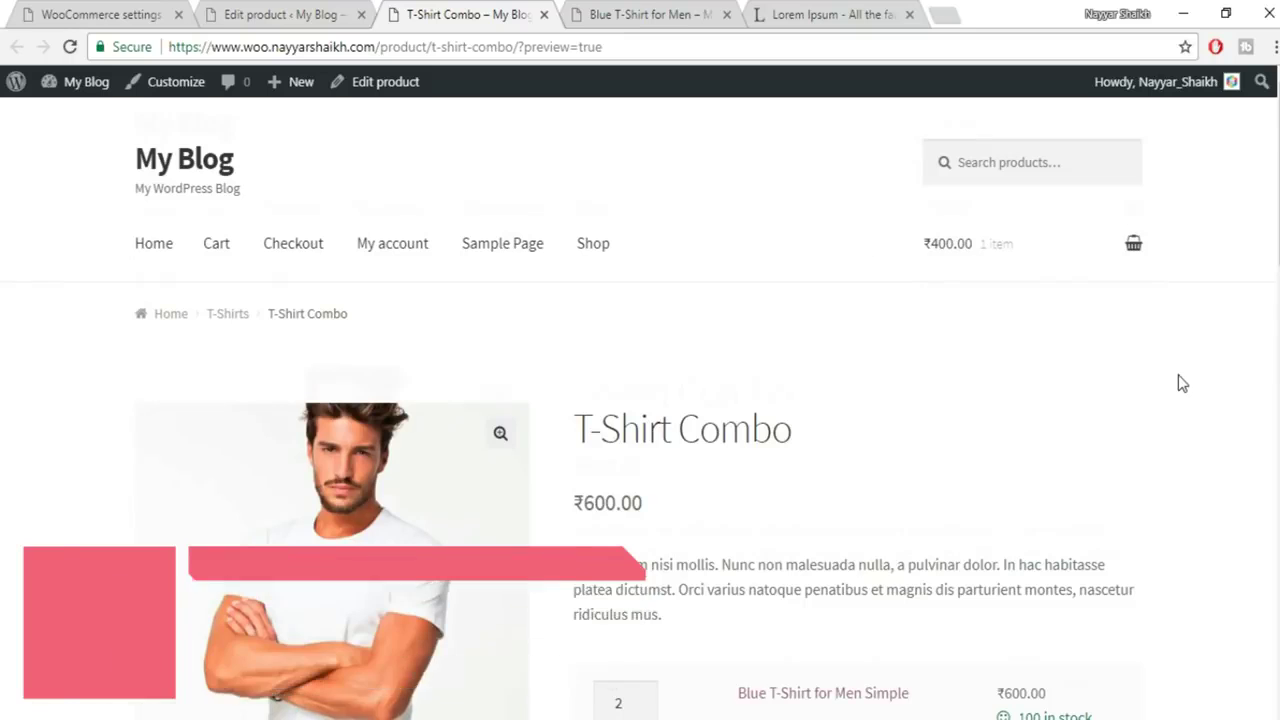
pyautogui.scroll(-1, 415, 192)
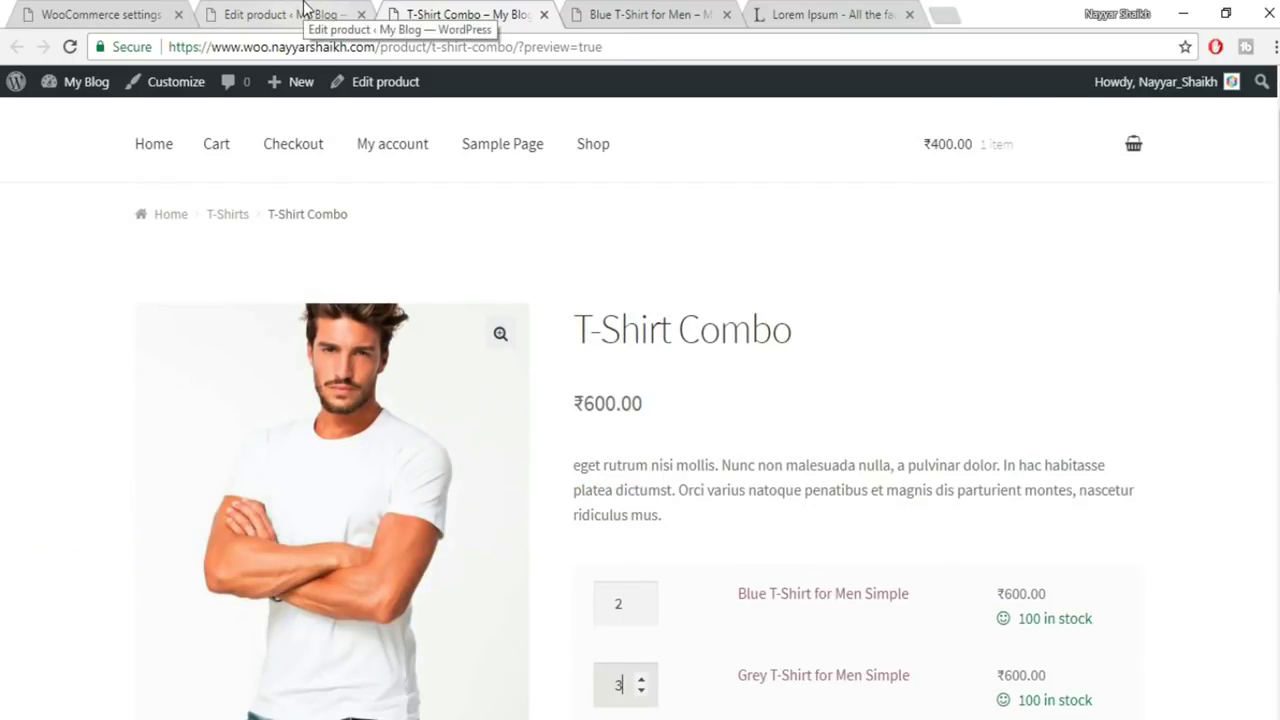
pyautogui.click(305, 8)
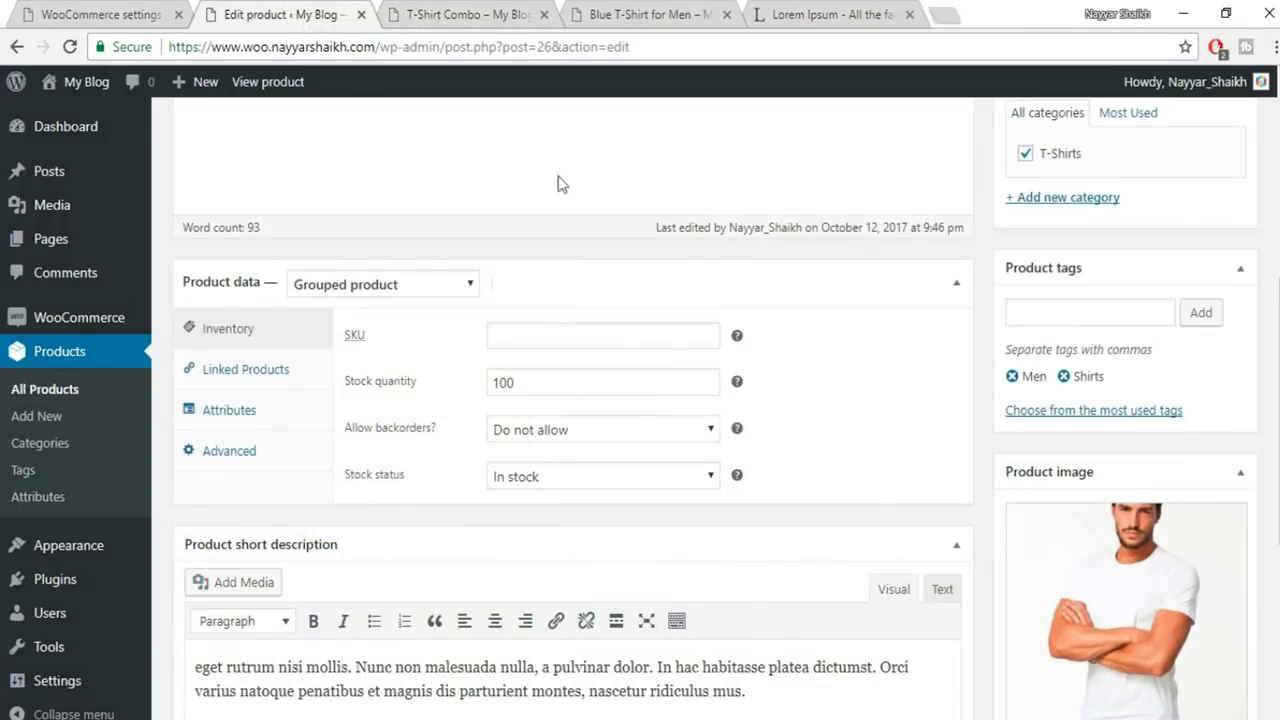
# Duplicate Grey T-Shirt for Men Simple from the All Products list
pyautogui.click(74, 392)
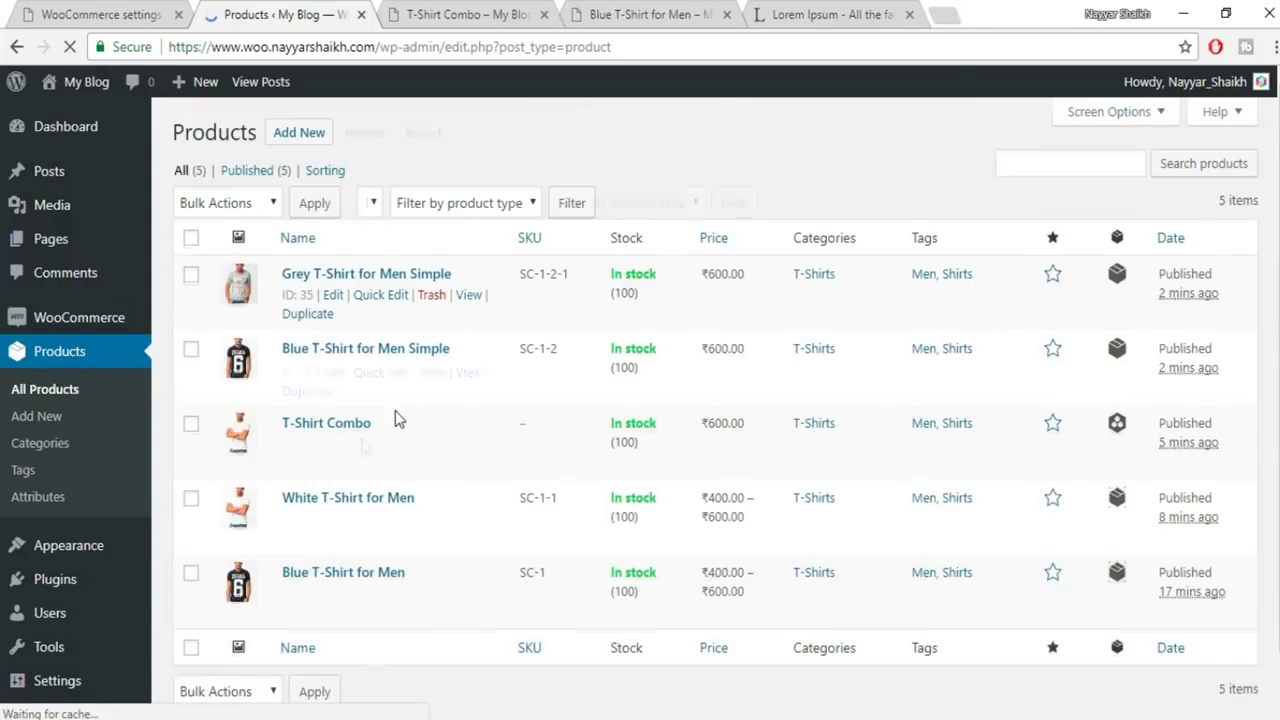
pyautogui.moveTo(318, 472)
pyautogui.scroll(-1, 396, 546)
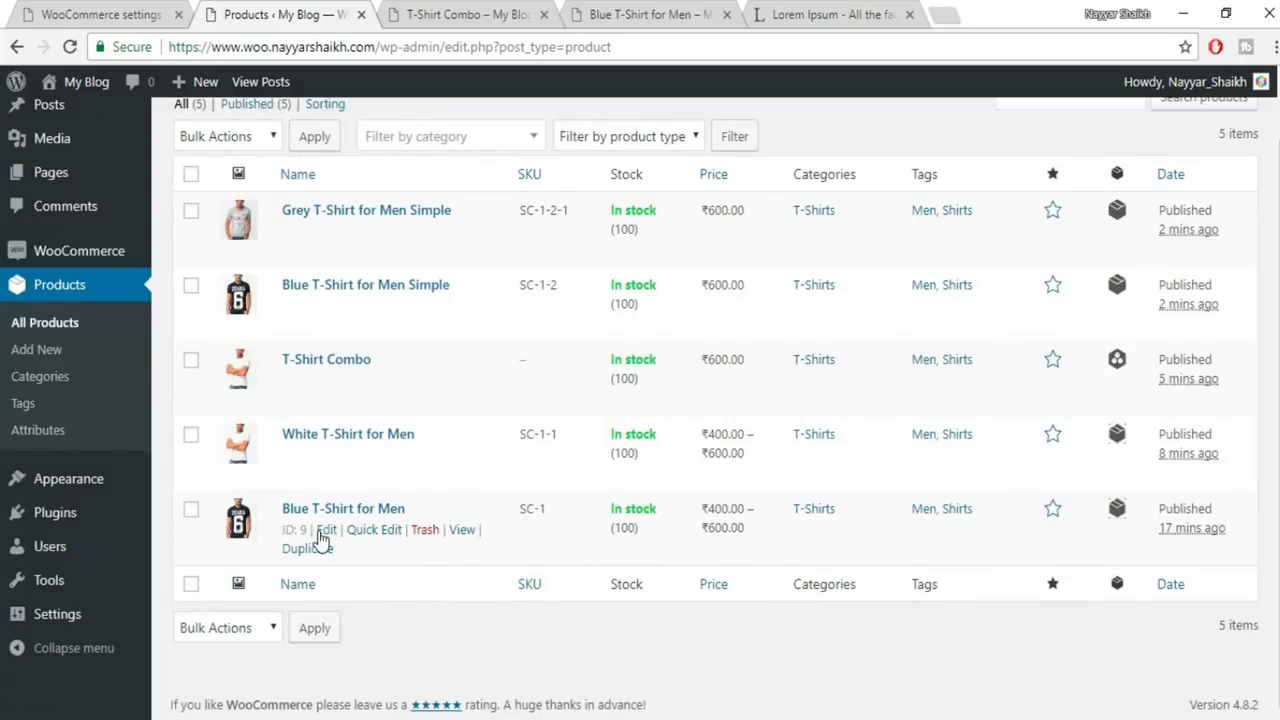
pyautogui.scroll(1, 434, 522)
pyautogui.moveTo(296, 290)
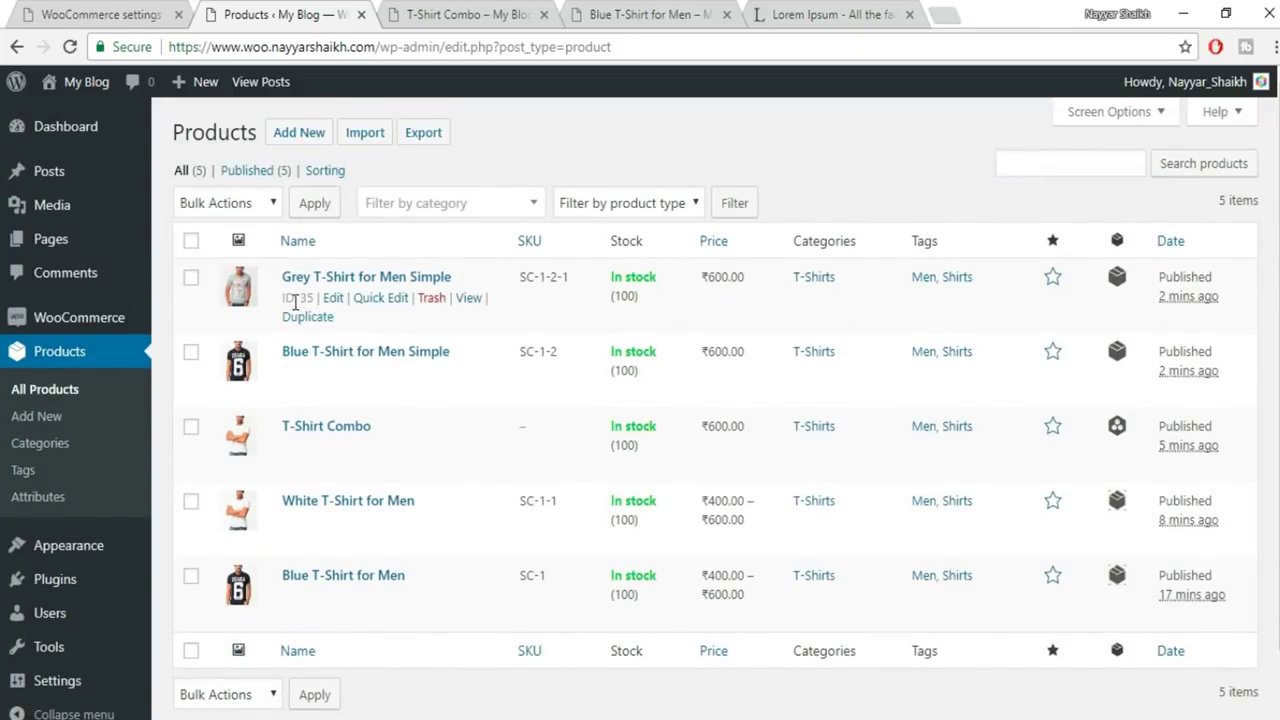
pyautogui.click(302, 320)
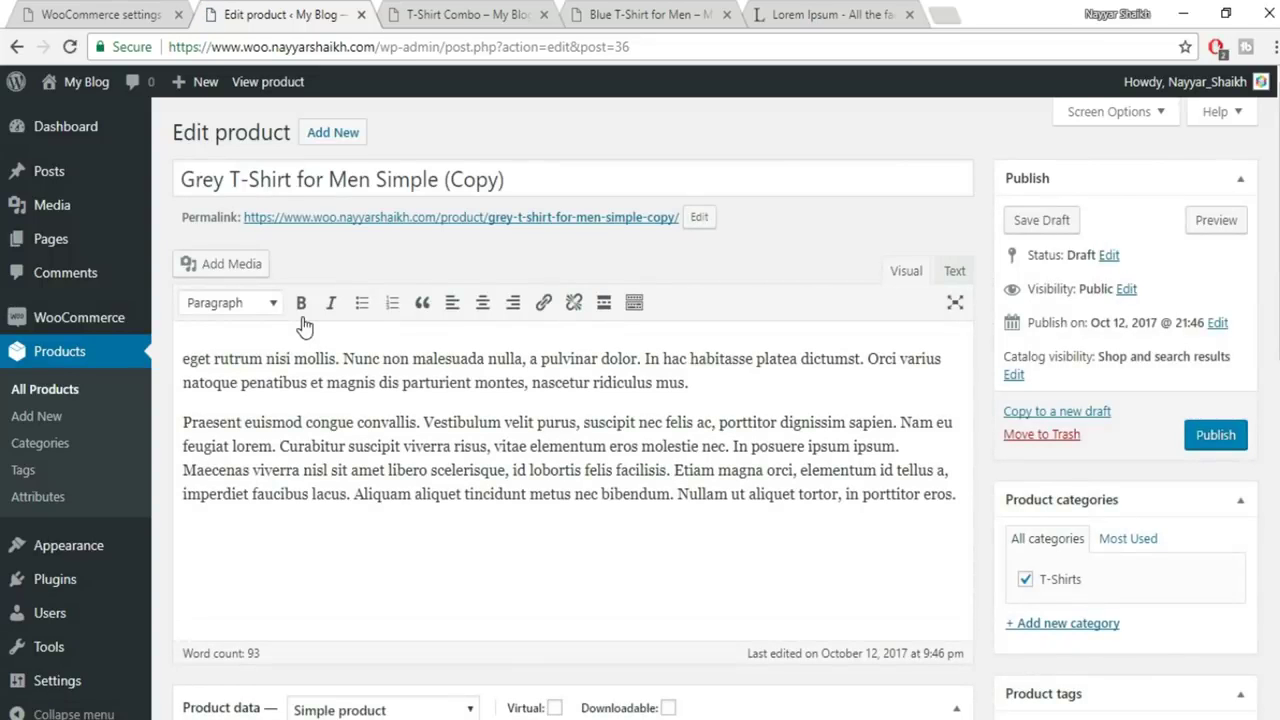
# Remove ' (Copy)' from the duplicate's title and make it an External/Affiliate product
pyautogui.moveTo(538, 182); pyautogui.dragTo(436, 188)
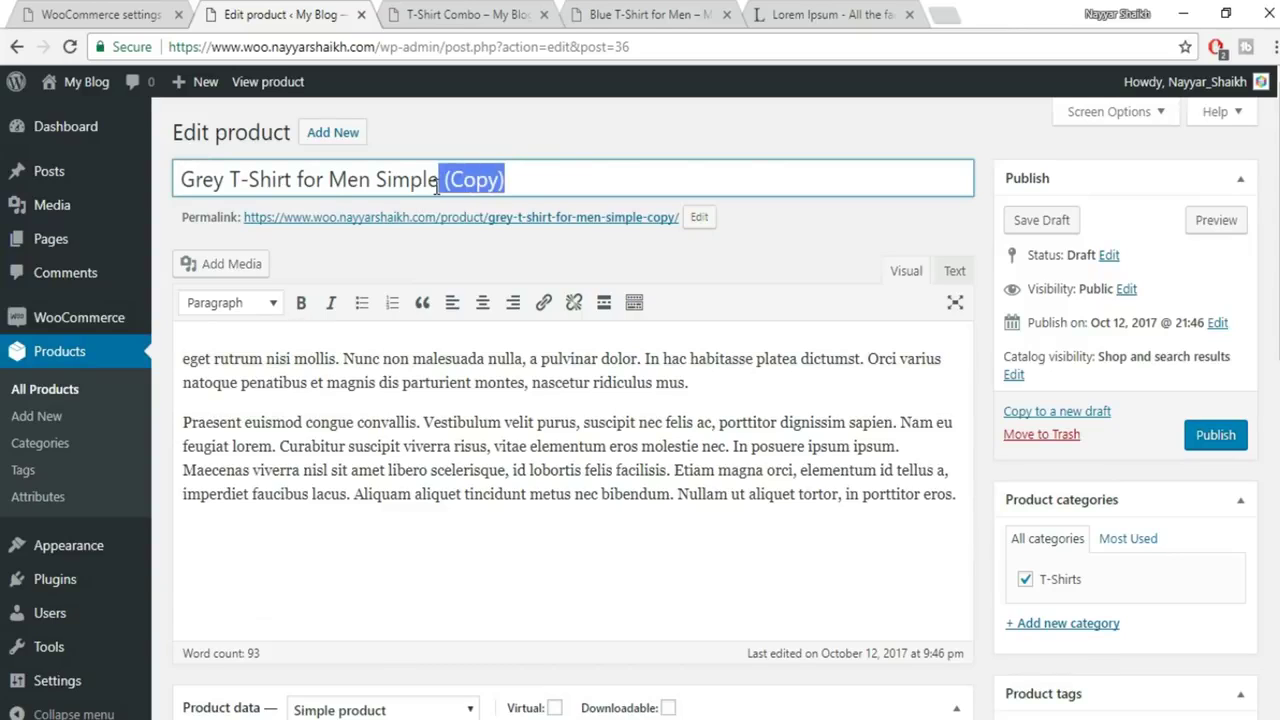
pyautogui.press('BackSpace')
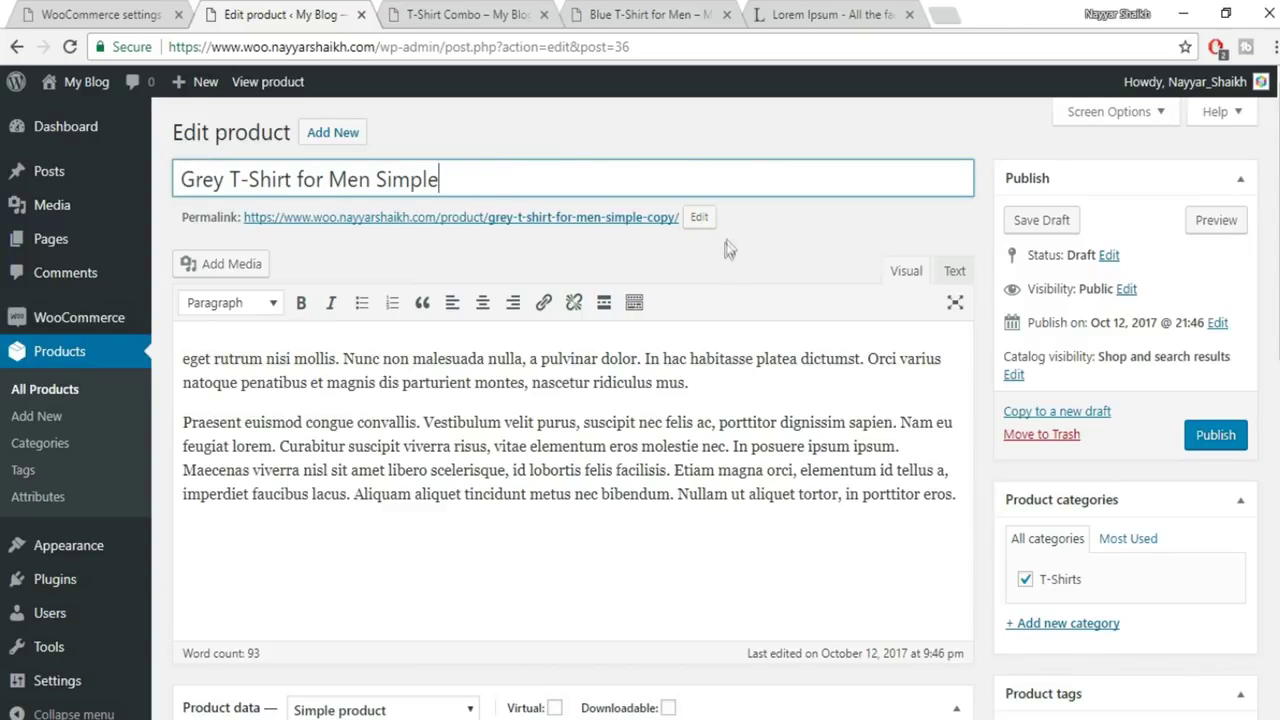
pyautogui.scroll(-5, 756, 338)
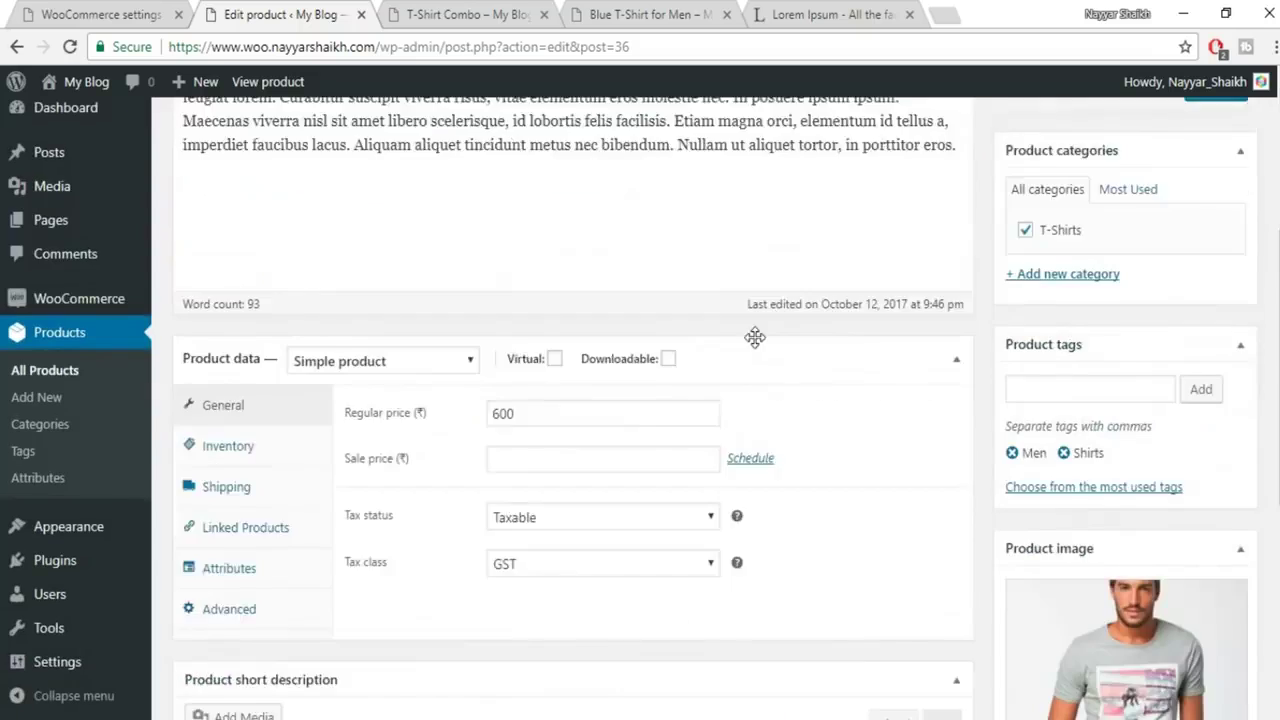
pyautogui.click(353, 215)
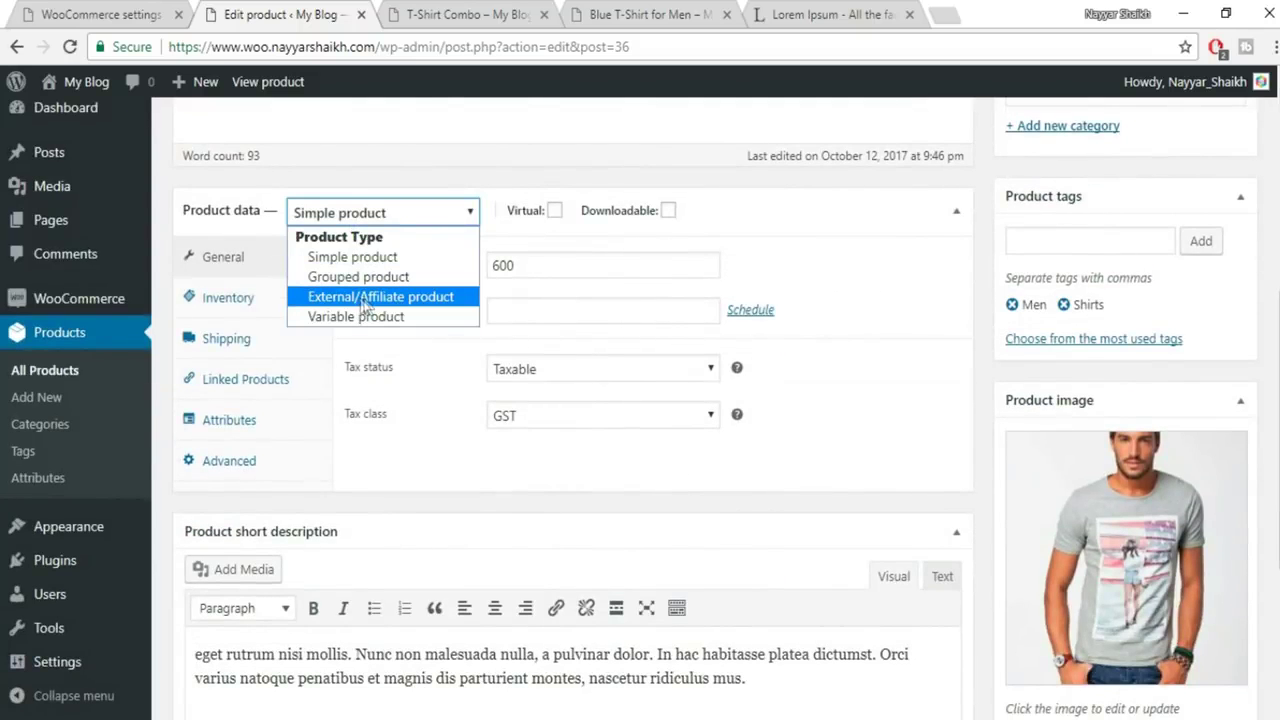
pyautogui.click(387, 297)
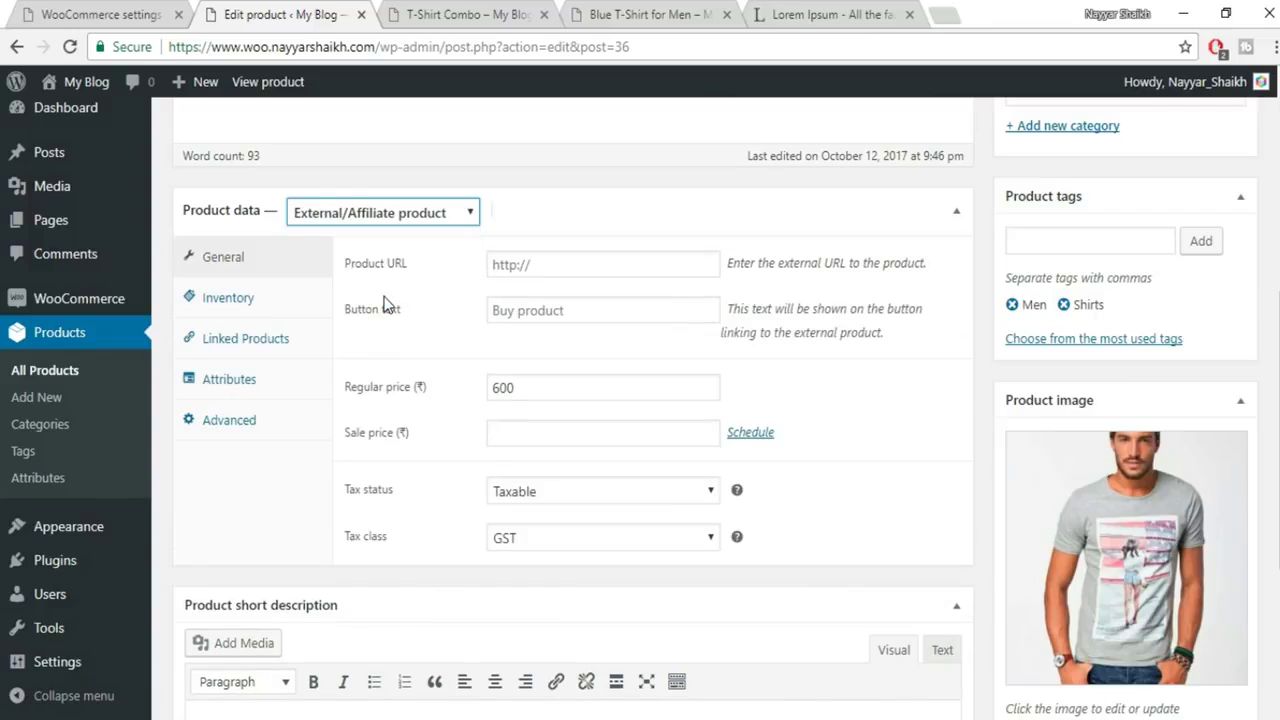
pyautogui.click(528, 267)
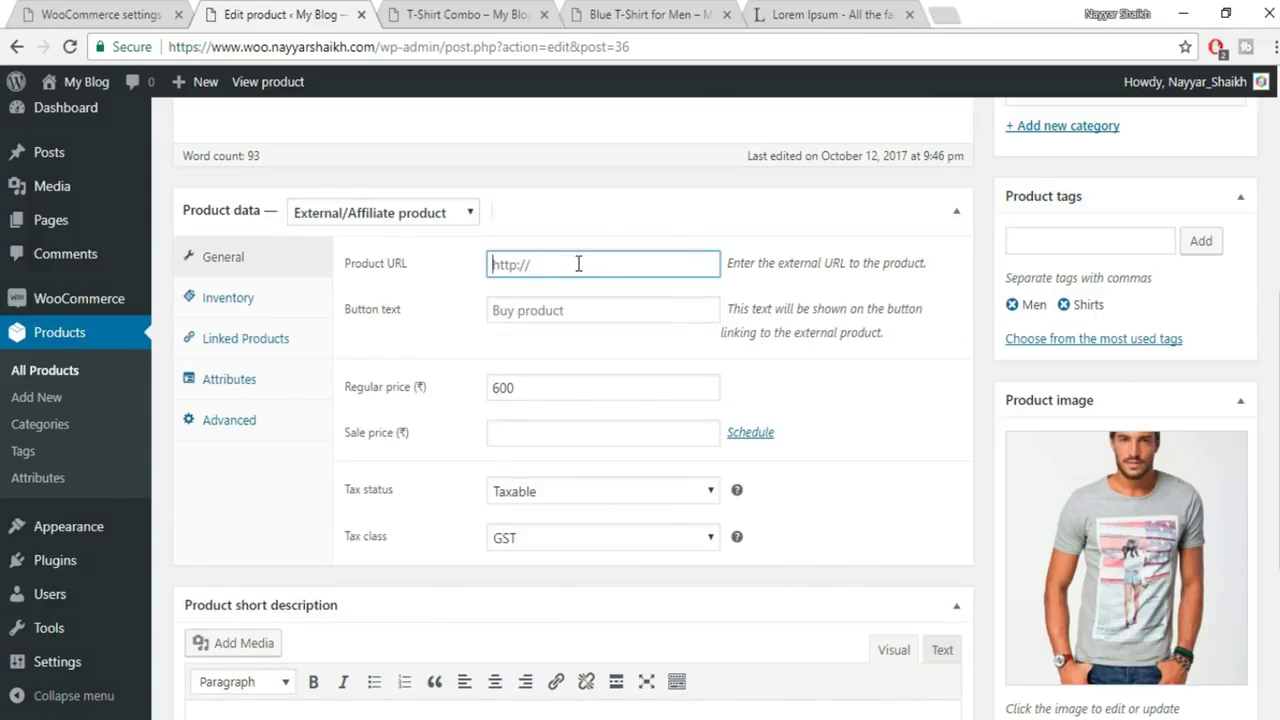
# Open amazon.in in a new tab, placed as the third tab
pyautogui.click(950, 12)
pyautogui.write('ama')
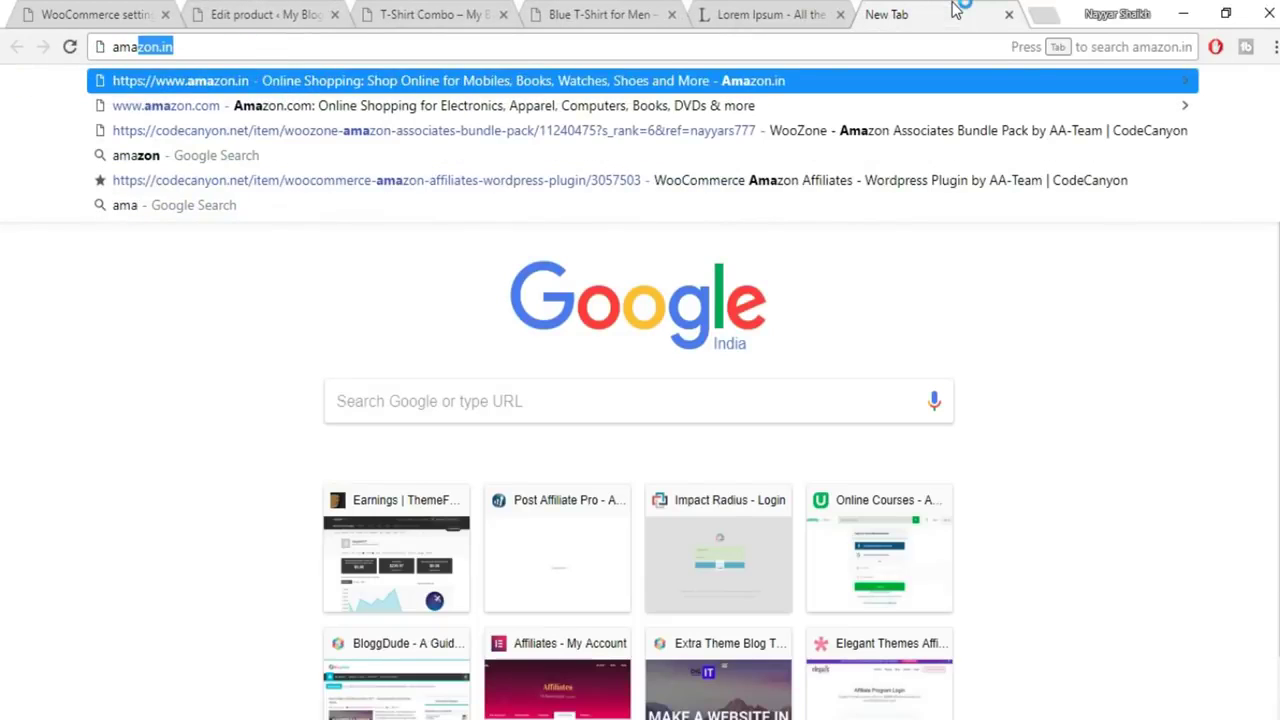
pyautogui.press('Return')
pyautogui.moveTo(955, 12); pyautogui.dragTo(463, 22)
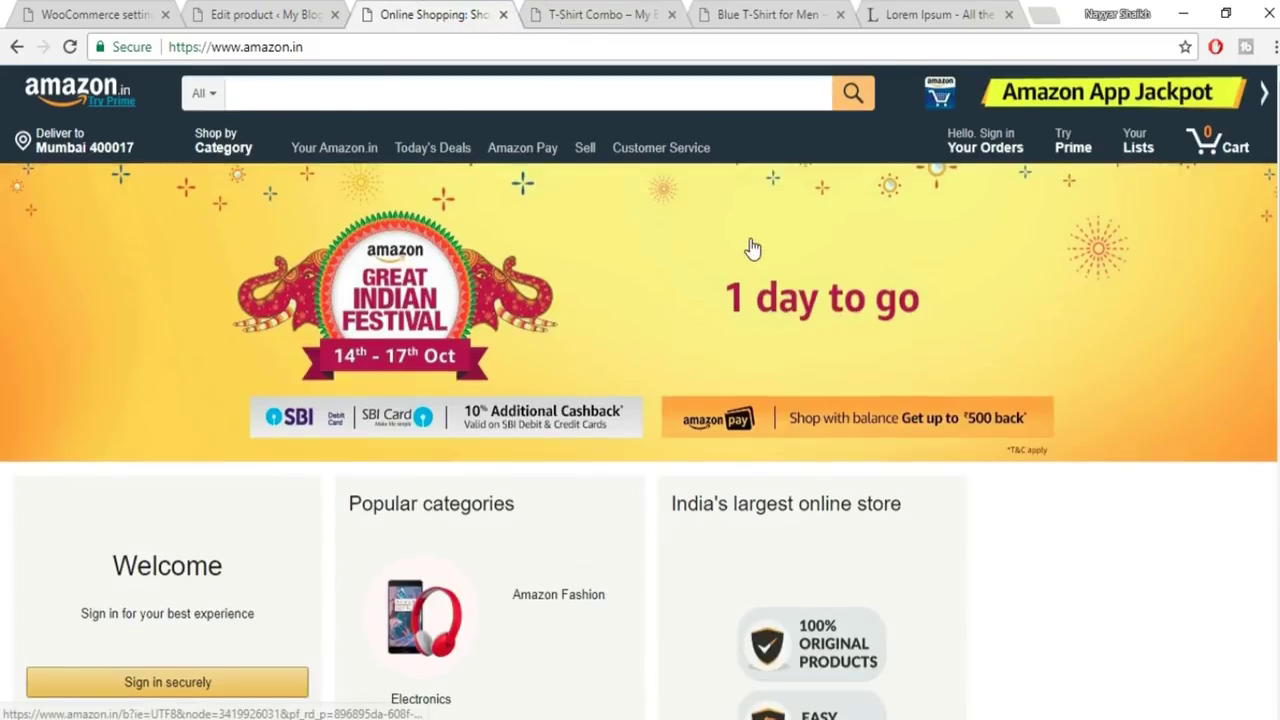
pyautogui.scroll(-7, 826, 300)
pyautogui.scroll(10, 826, 300)
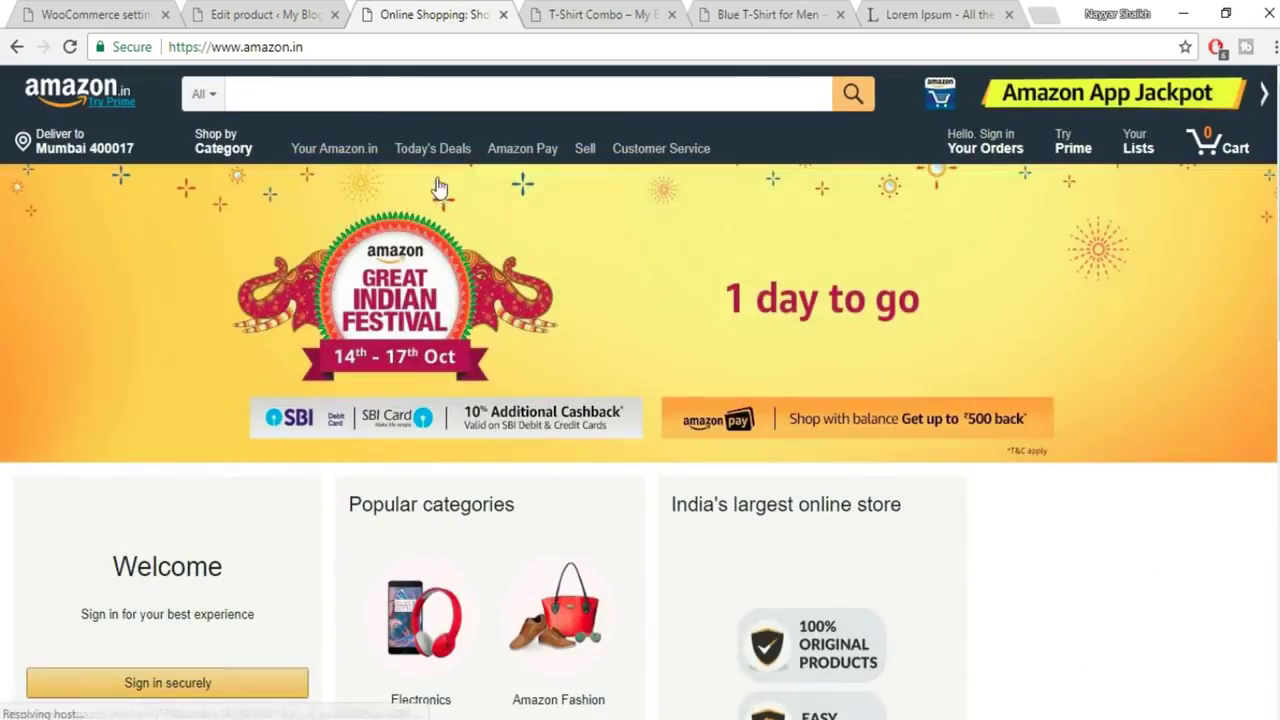
pyautogui.click(228, 22)
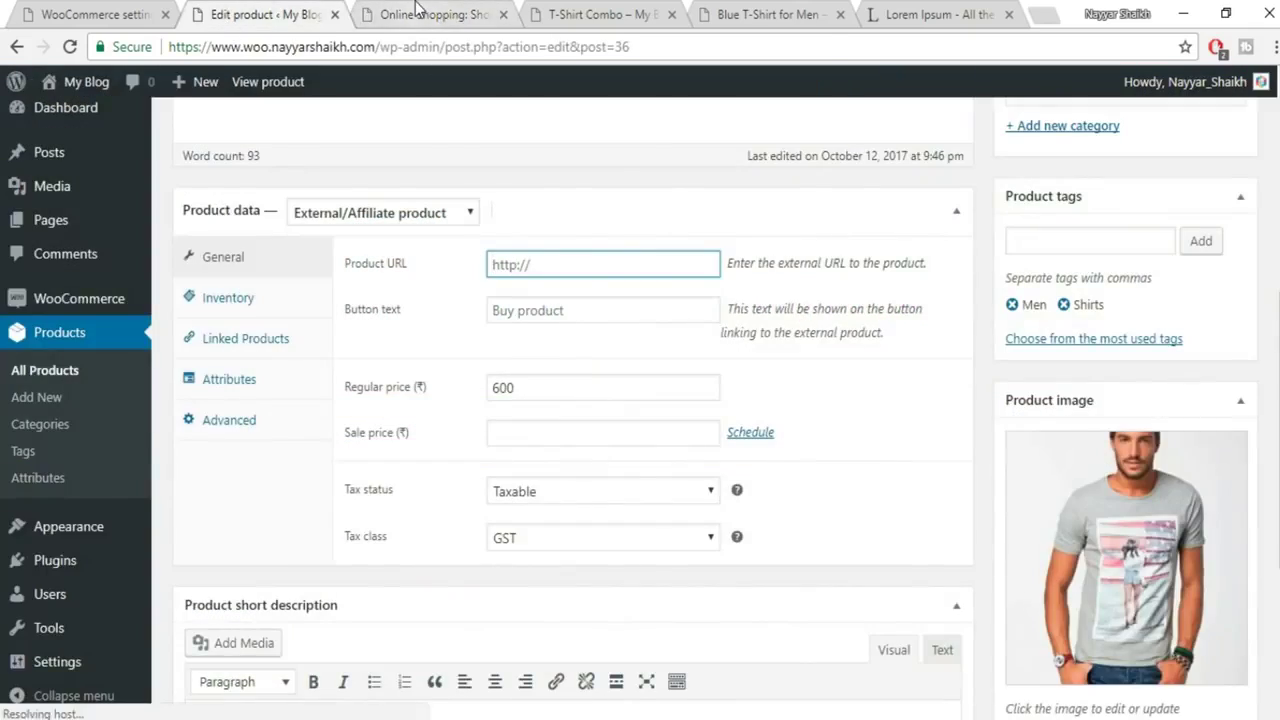
pyautogui.click(414, 16)
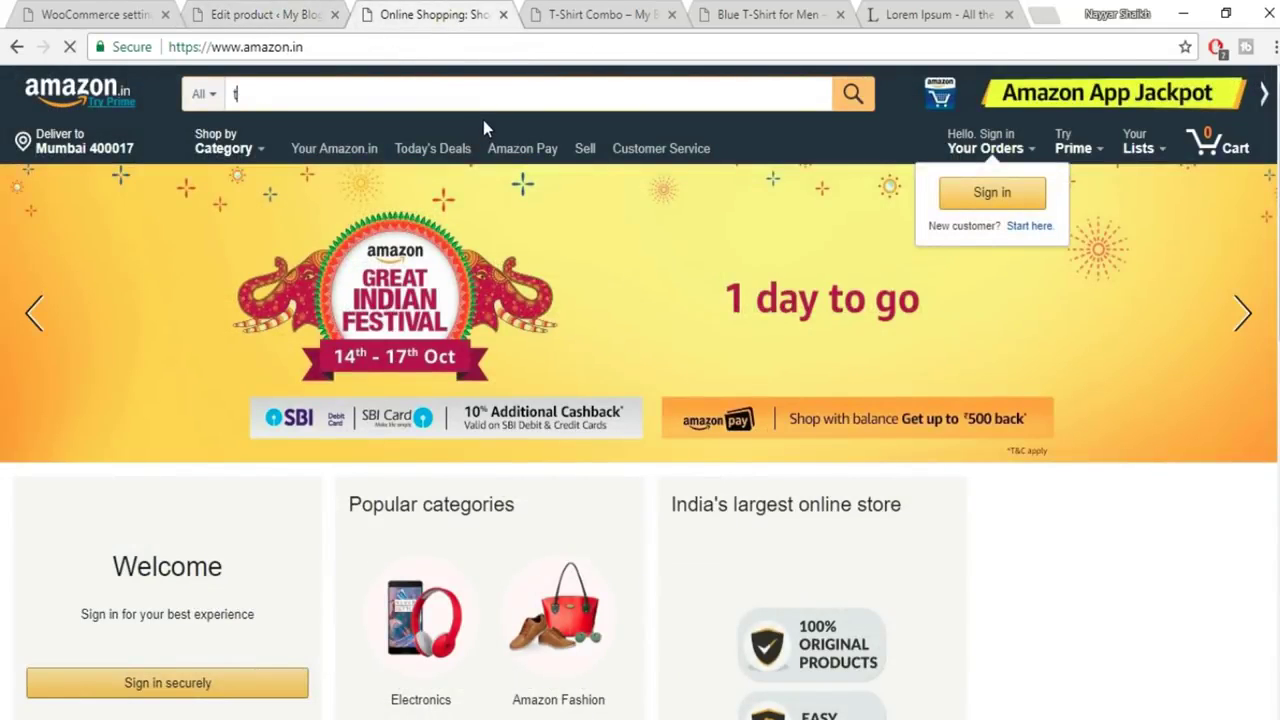
# Search Amazon for t-shirts and copy the Qube By Fort Collins Men's T-Shirt page URL
pyautogui.write('t')
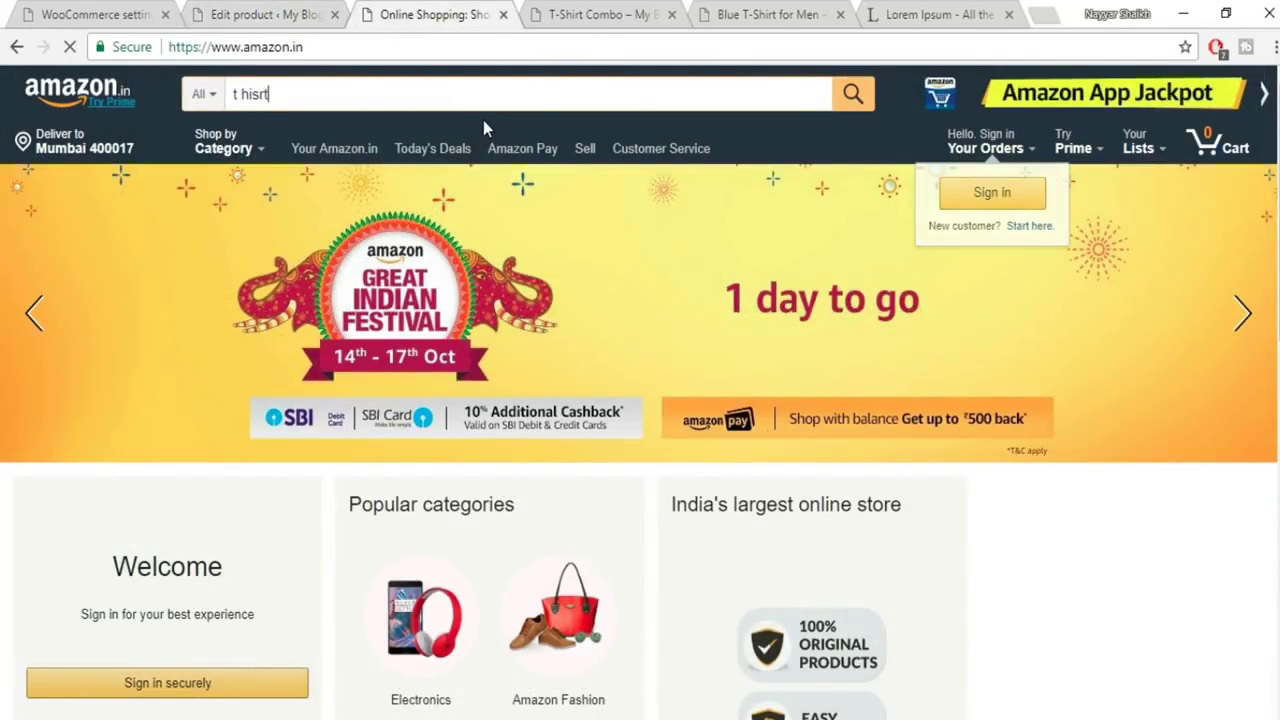
pyautogui.press('Return')
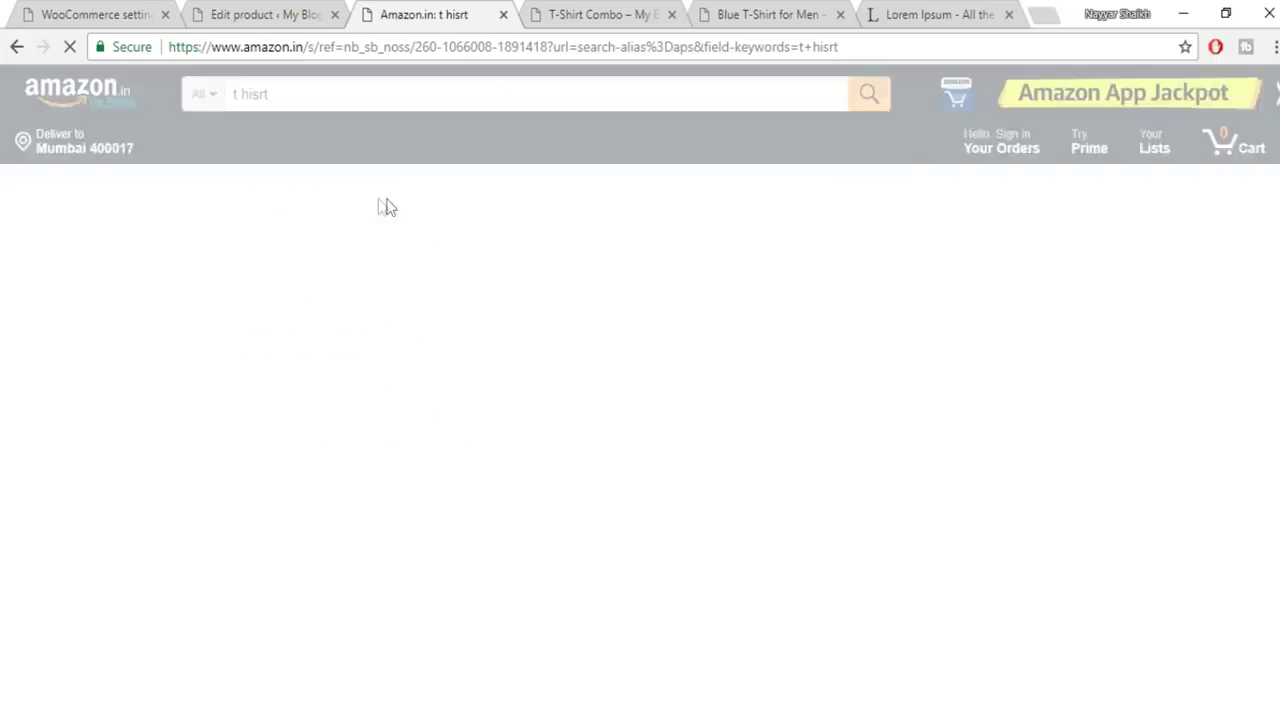
pyautogui.scroll(-1, 1160, 228)
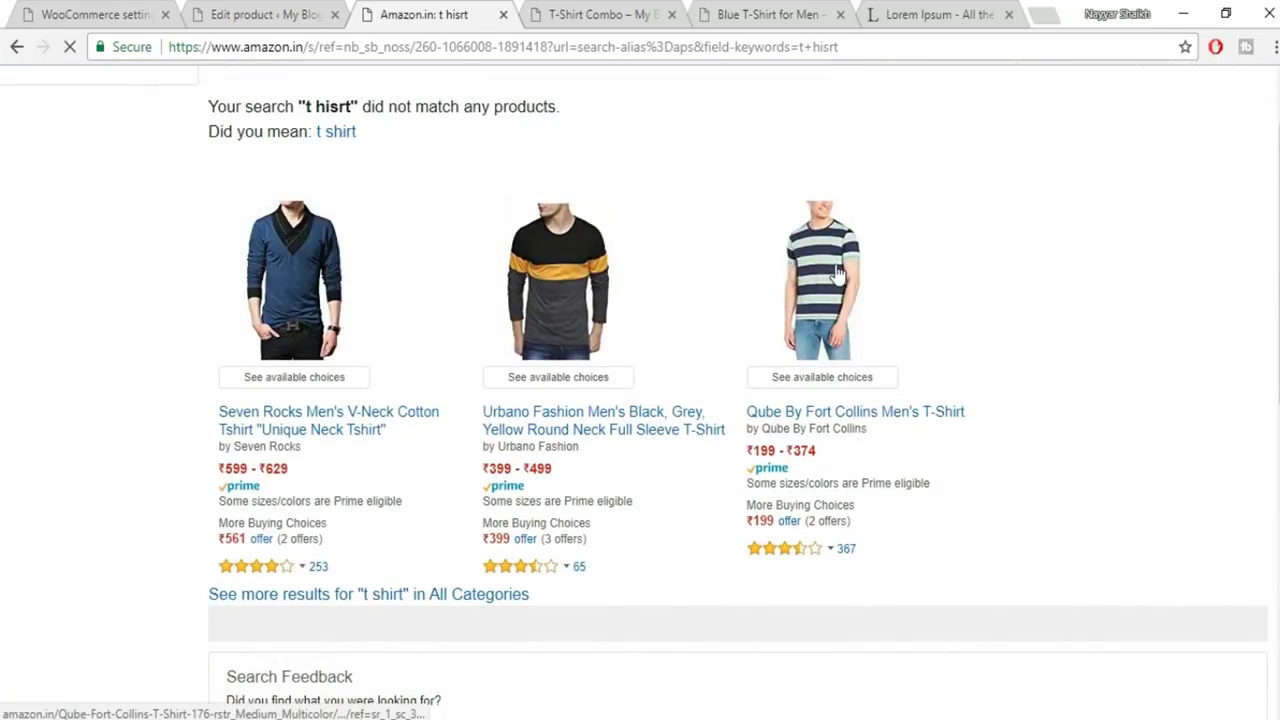
pyautogui.click(848, 279)
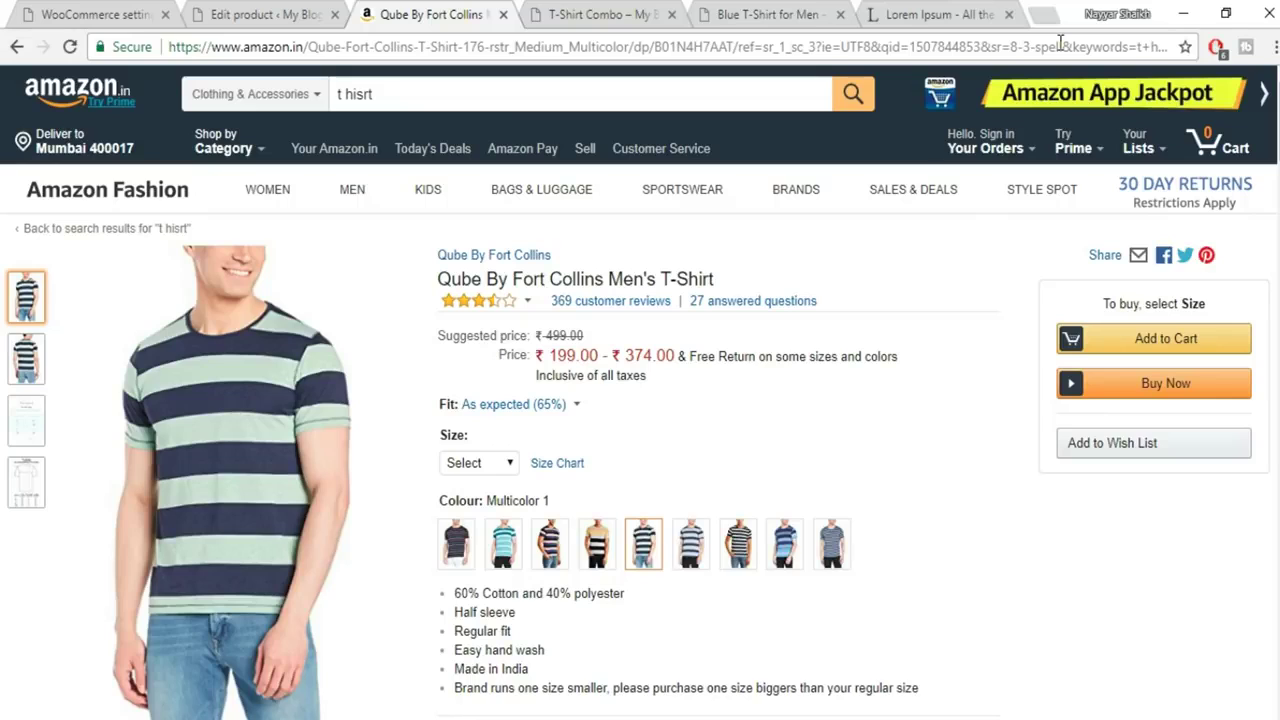
pyautogui.click(1060, 45)
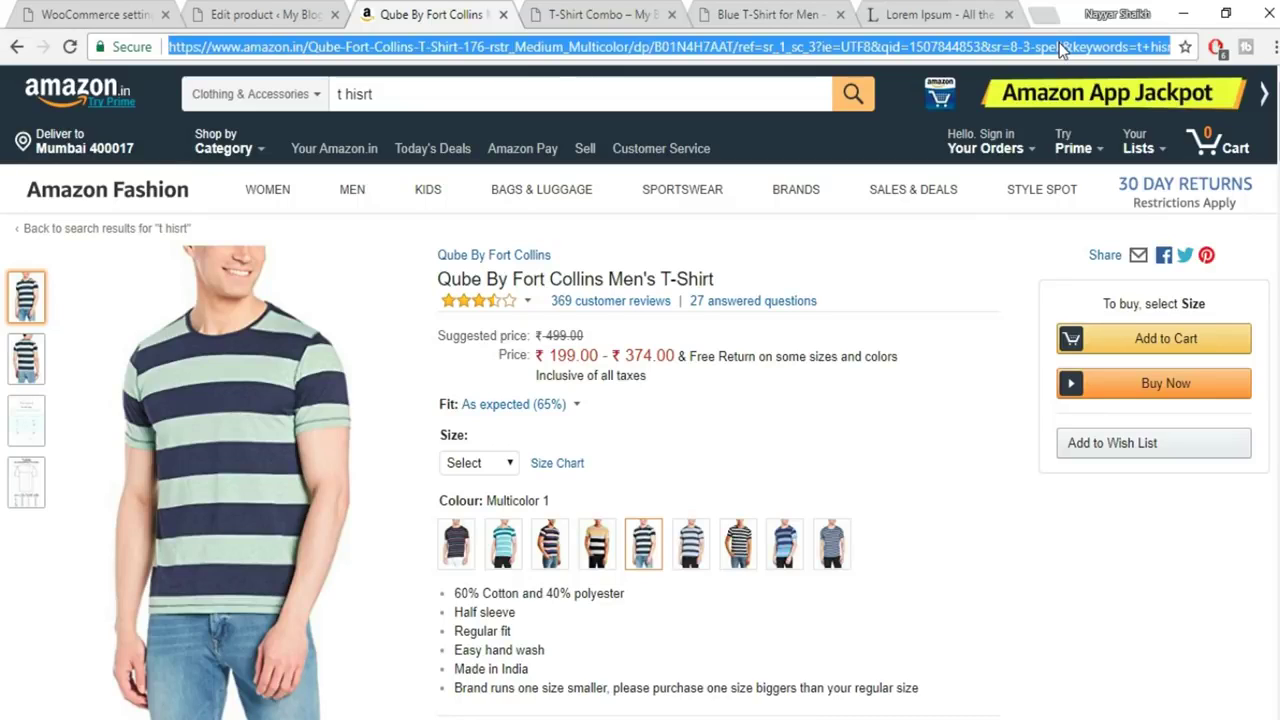
pyautogui.click(195, 12)
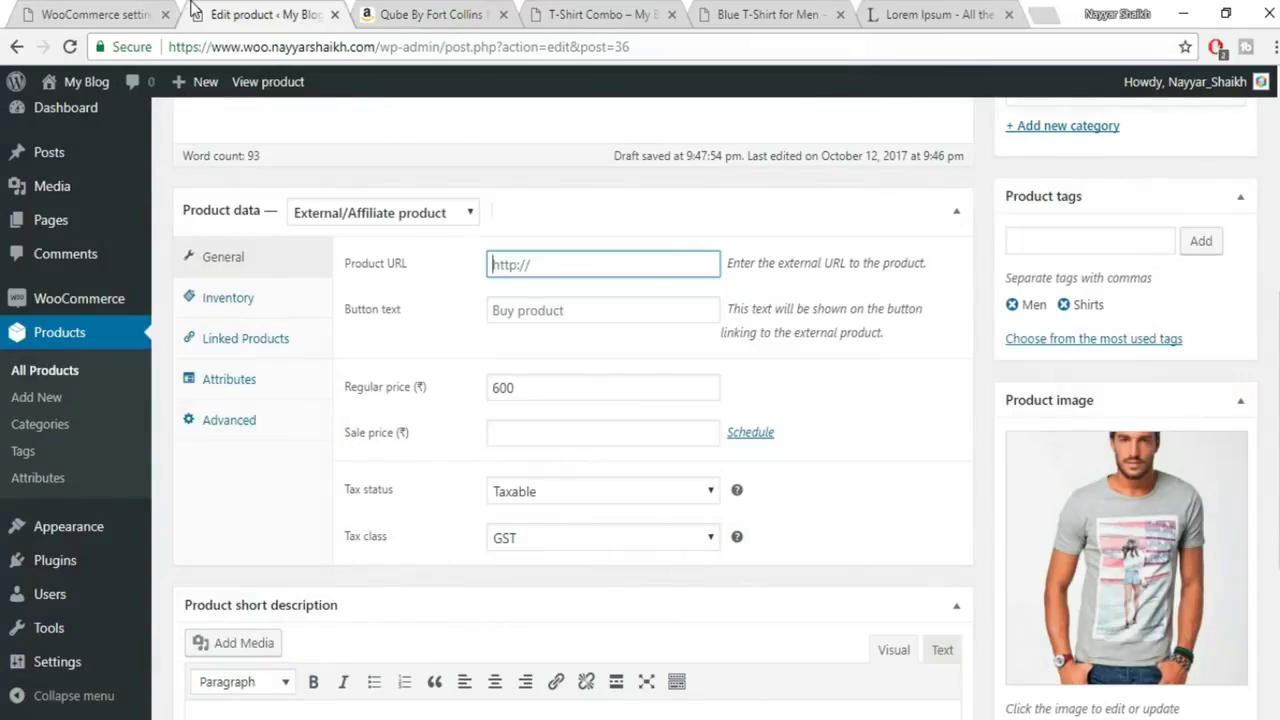
# Paste the Amazon URL as Product URL and set the button text to 'Buy it From Amazon'
pyautogui.hotkey('ctrl', 'v')
pyautogui.click(563, 316)
pyautogui.click(402, 342)
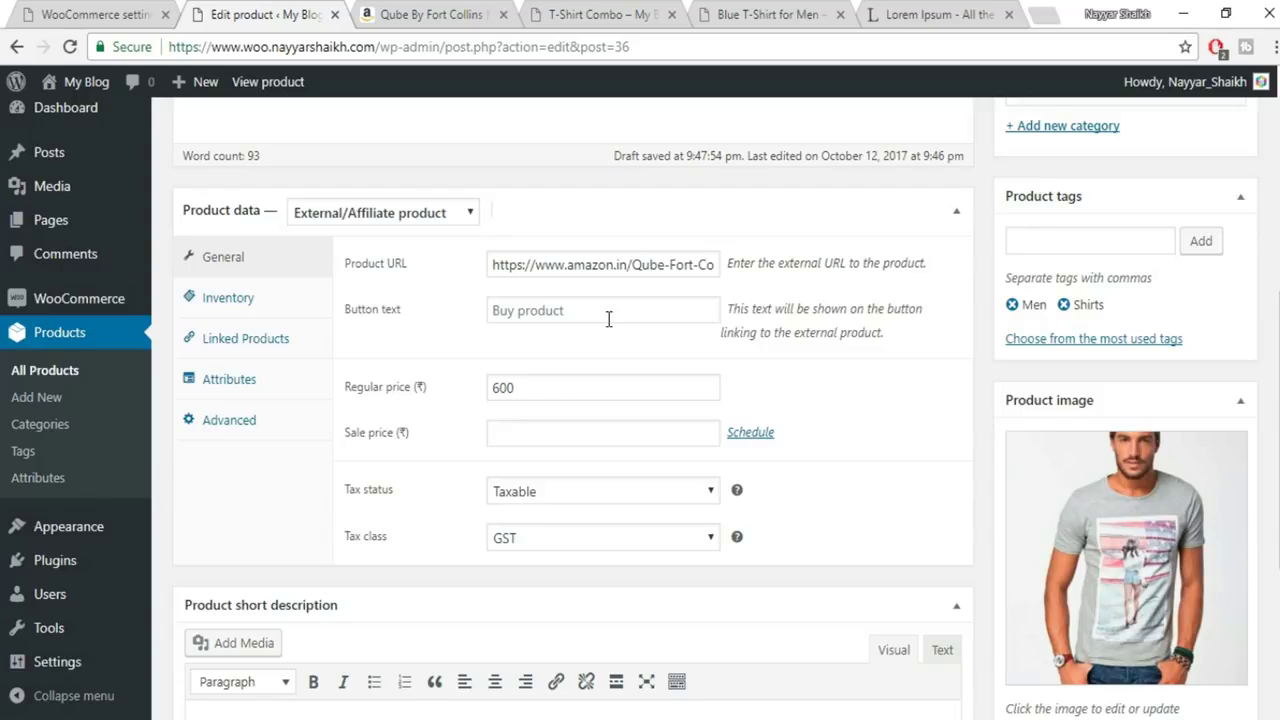
pyautogui.click(608, 318)
pyautogui.write('Buy it From Amazon')
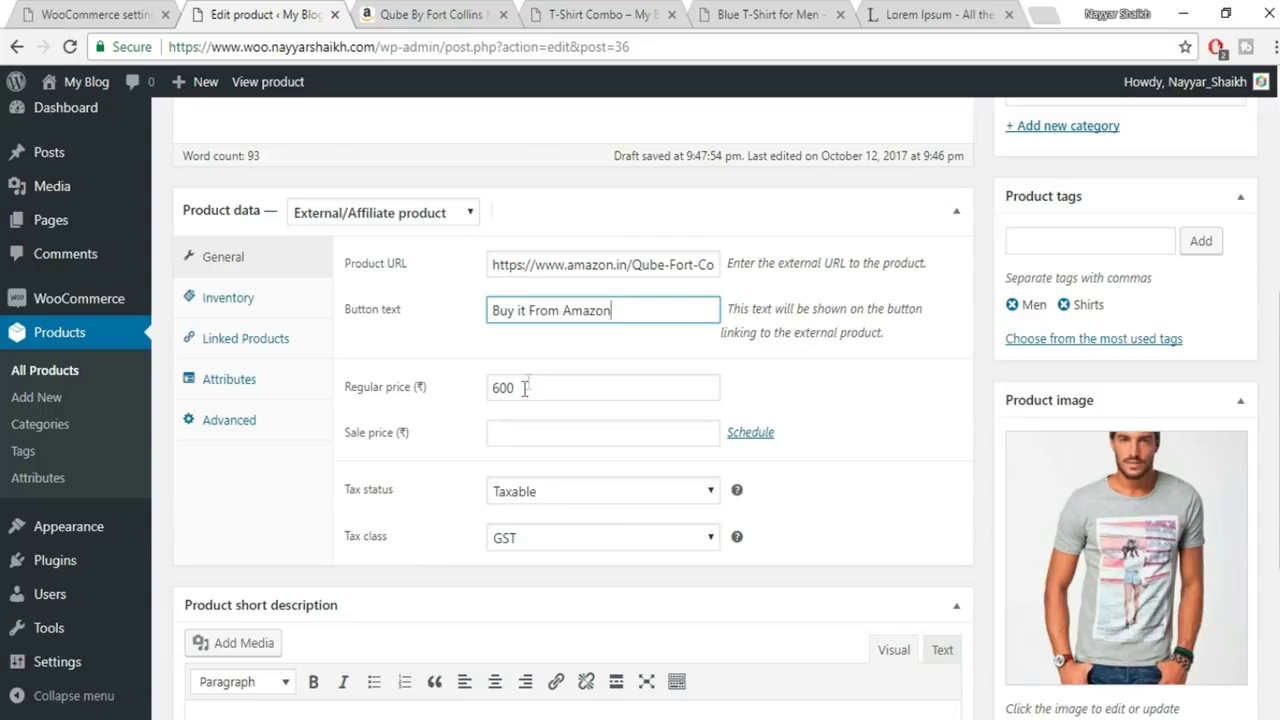
# Compare the Amazon T-shirt listing against the product editor, switching between the two tabs
pyautogui.click(481, 14)
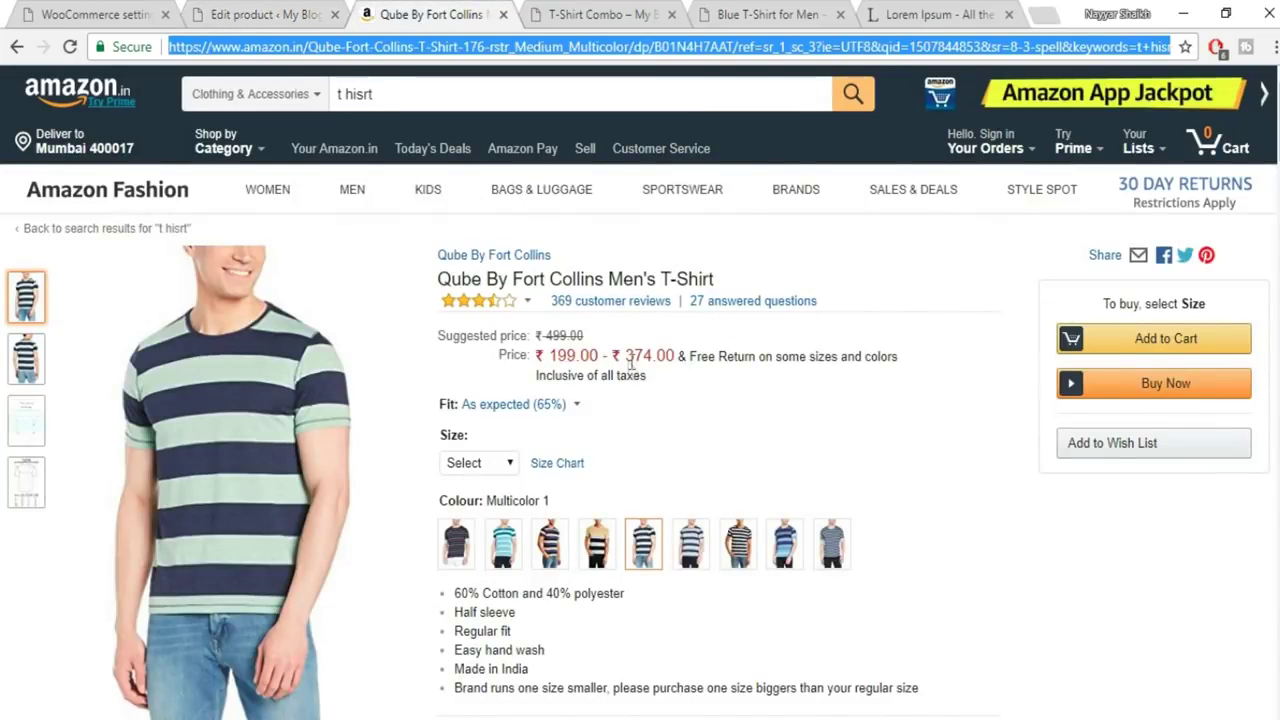
pyautogui.hotkey('ctrl', 'shift', 'Tab')
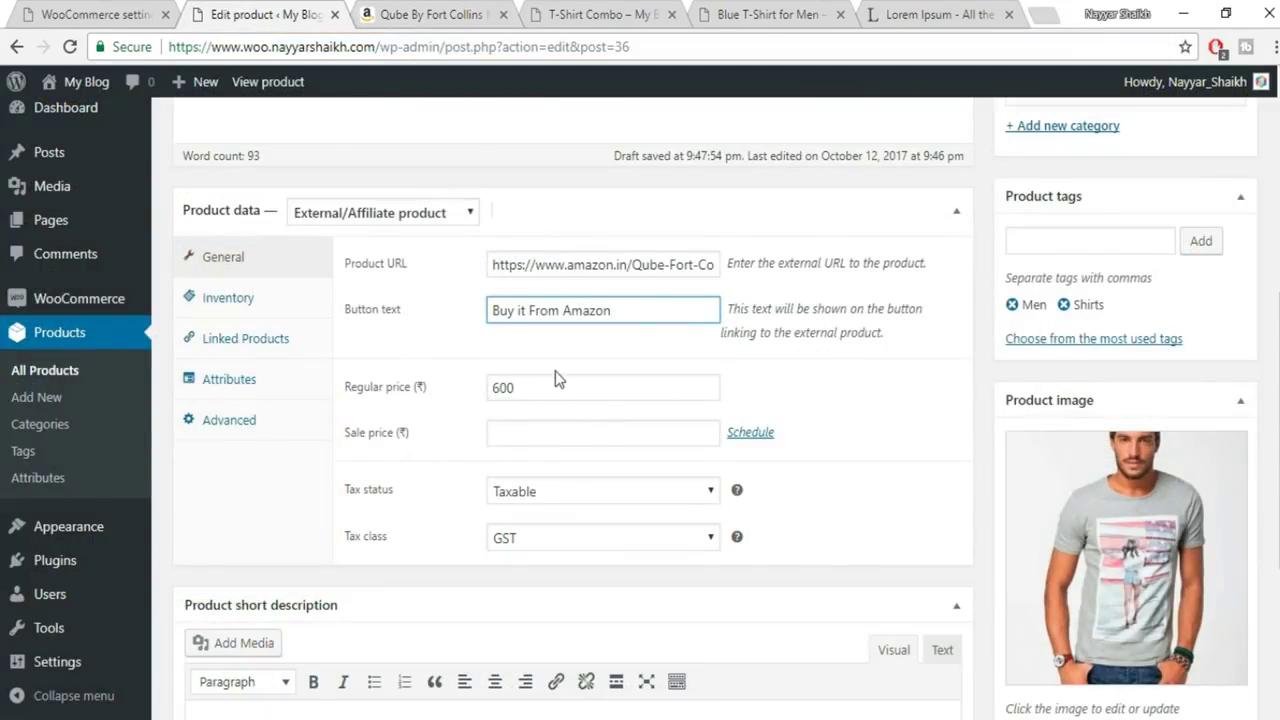
pyautogui.click(440, 14)
pyautogui.click(320, 12)
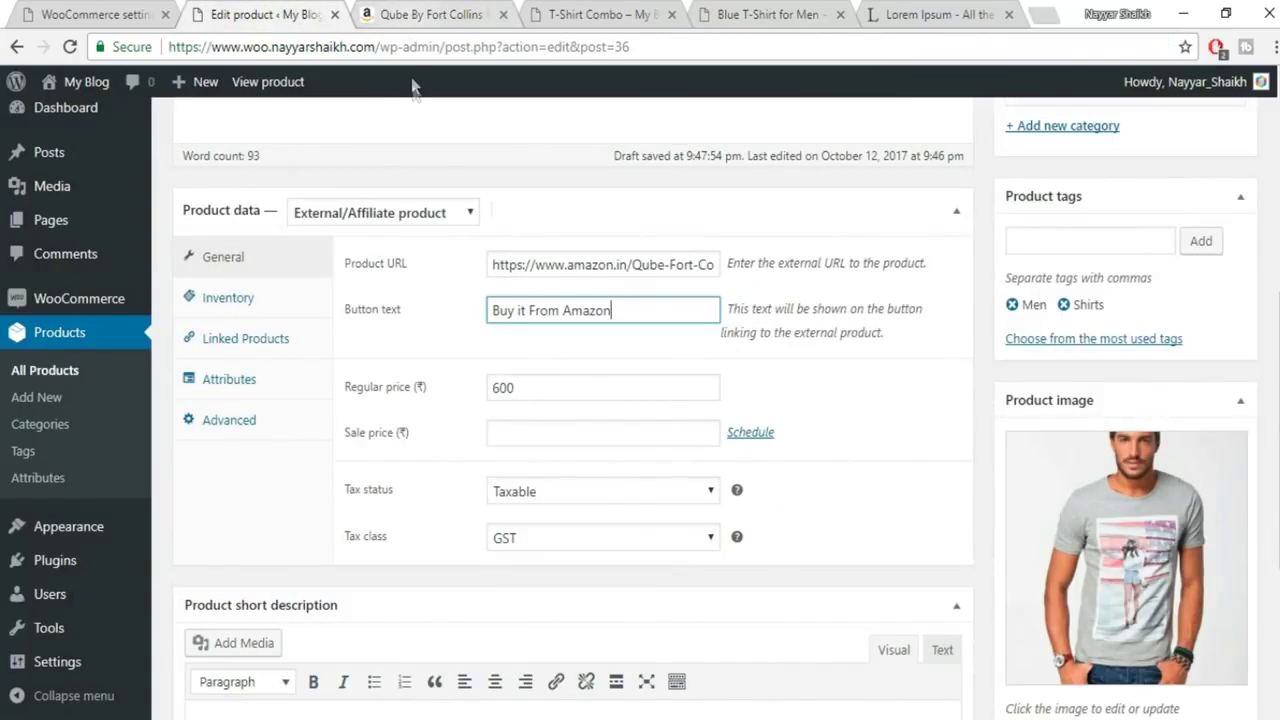
pyautogui.hotkey('ctrl', 'Tab')
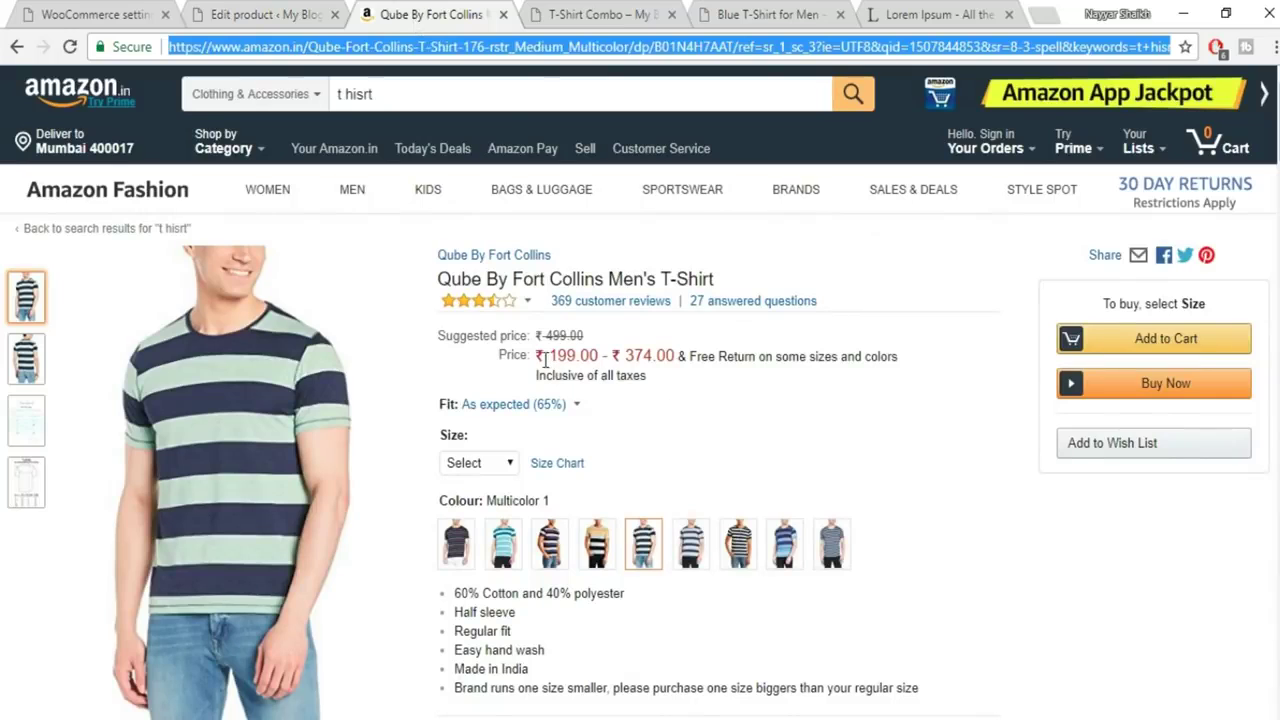
pyautogui.hotkey('ctrl', 'shift', 'Tab')
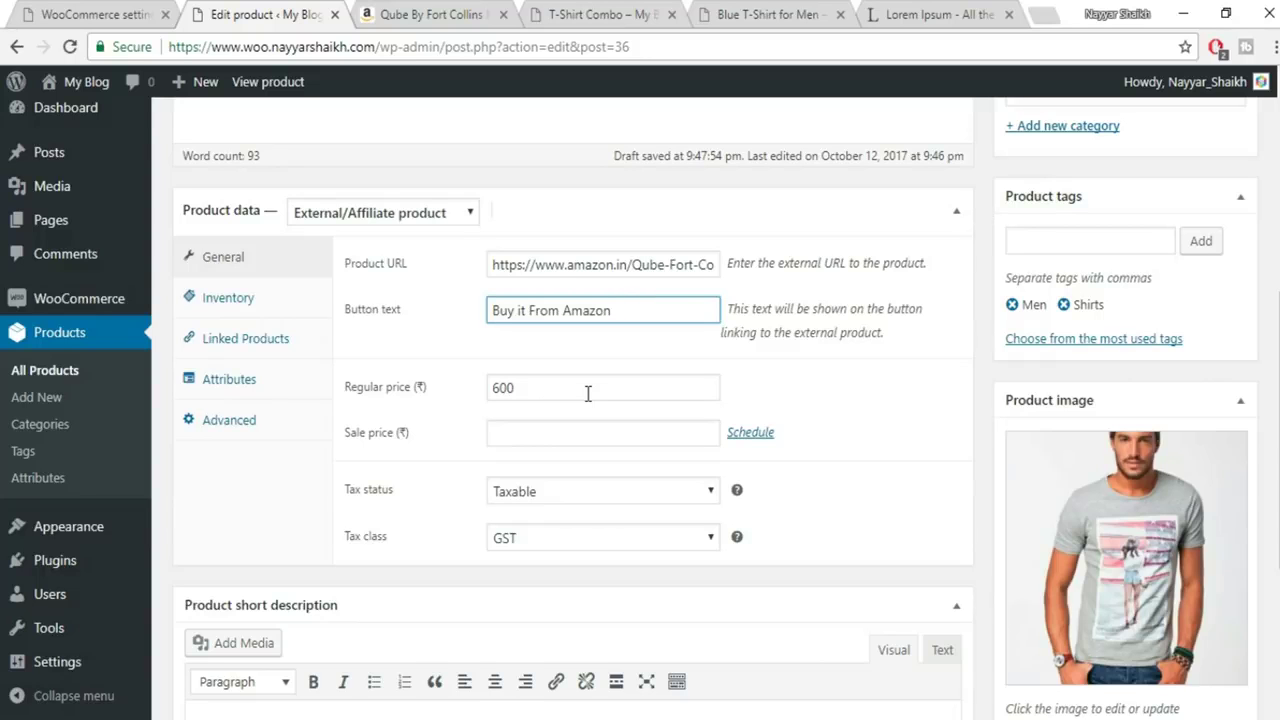
pyautogui.click(430, 13)
pyautogui.click(250, 13)
pyautogui.click(456, 20)
pyautogui.click(250, 13)
pyautogui.scroll(5, 551, 463)
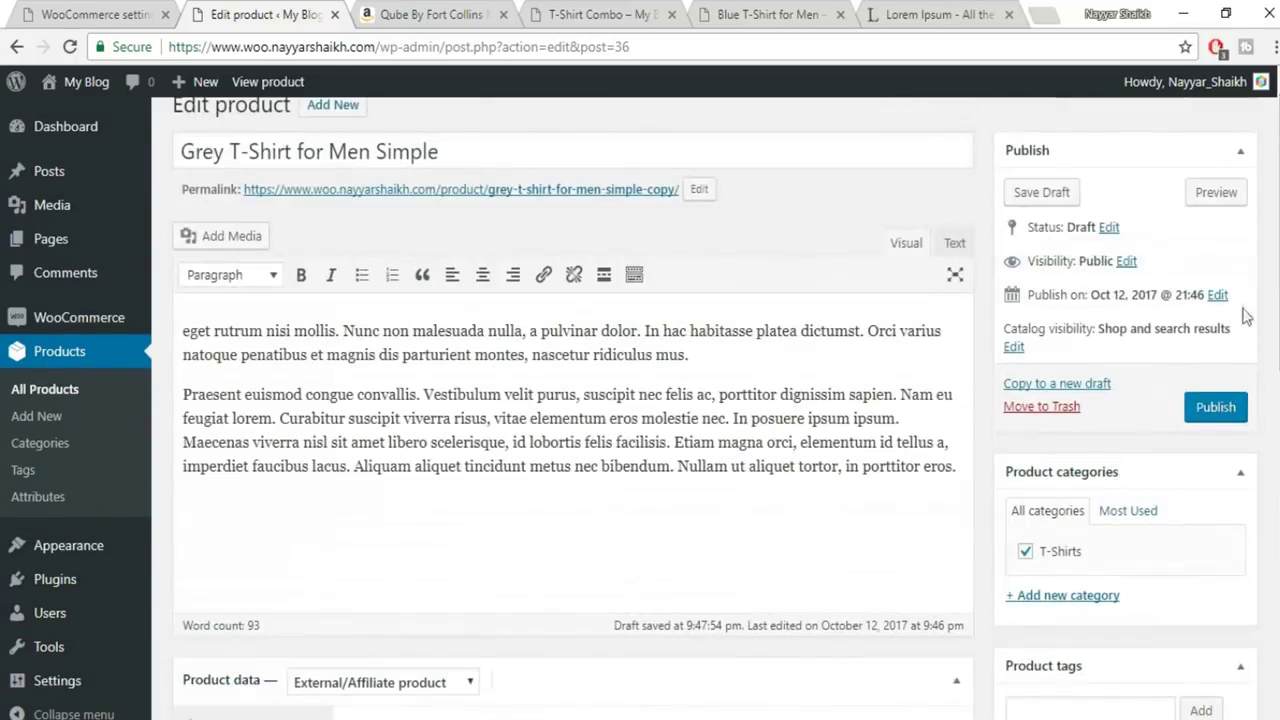
# Publish the Grey T-Shirt and confirm its preview's Buy it From Amazon button opens Amazon
pyautogui.click(1215, 406)
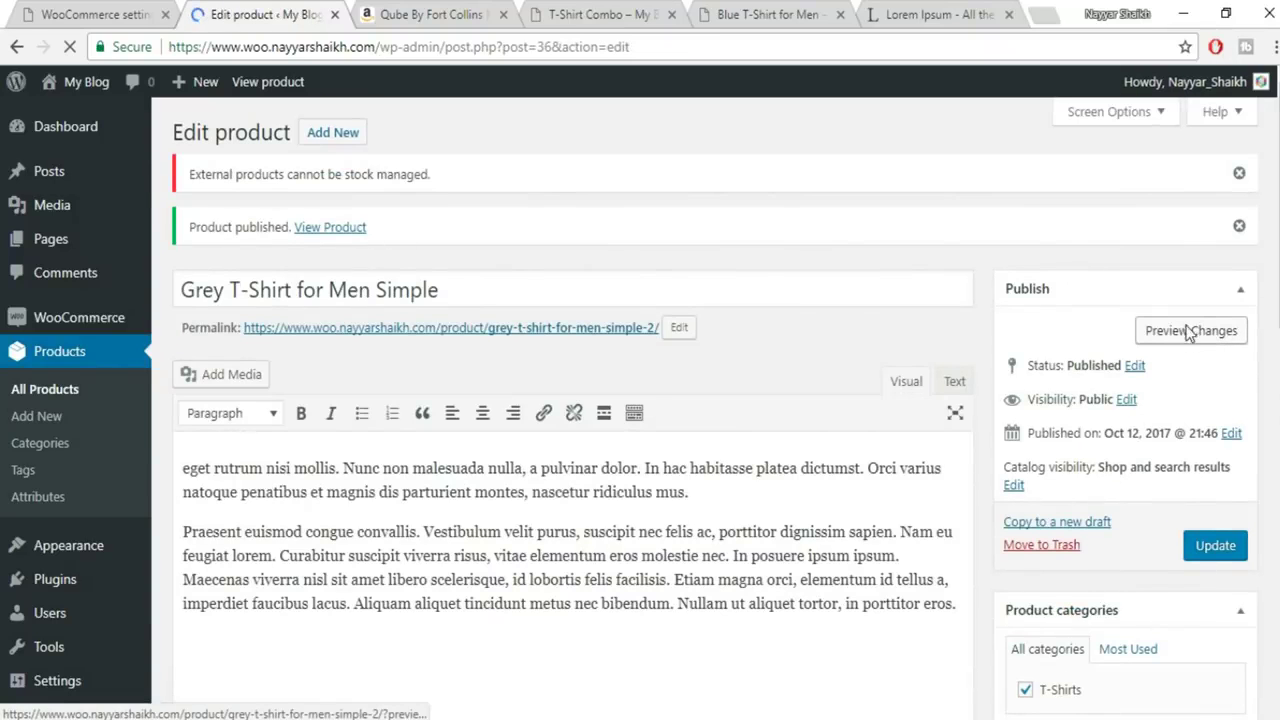
pyautogui.click(1189, 331)
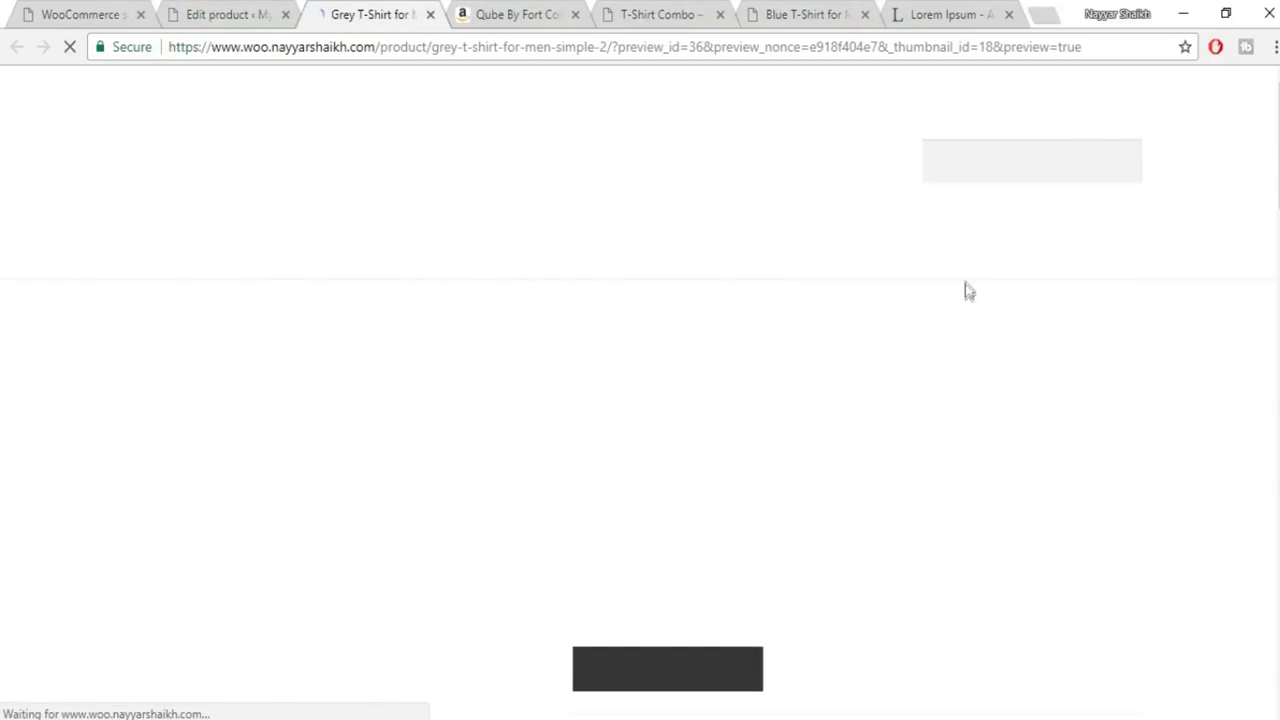
pyautogui.scroll(-2, 1105, 340)
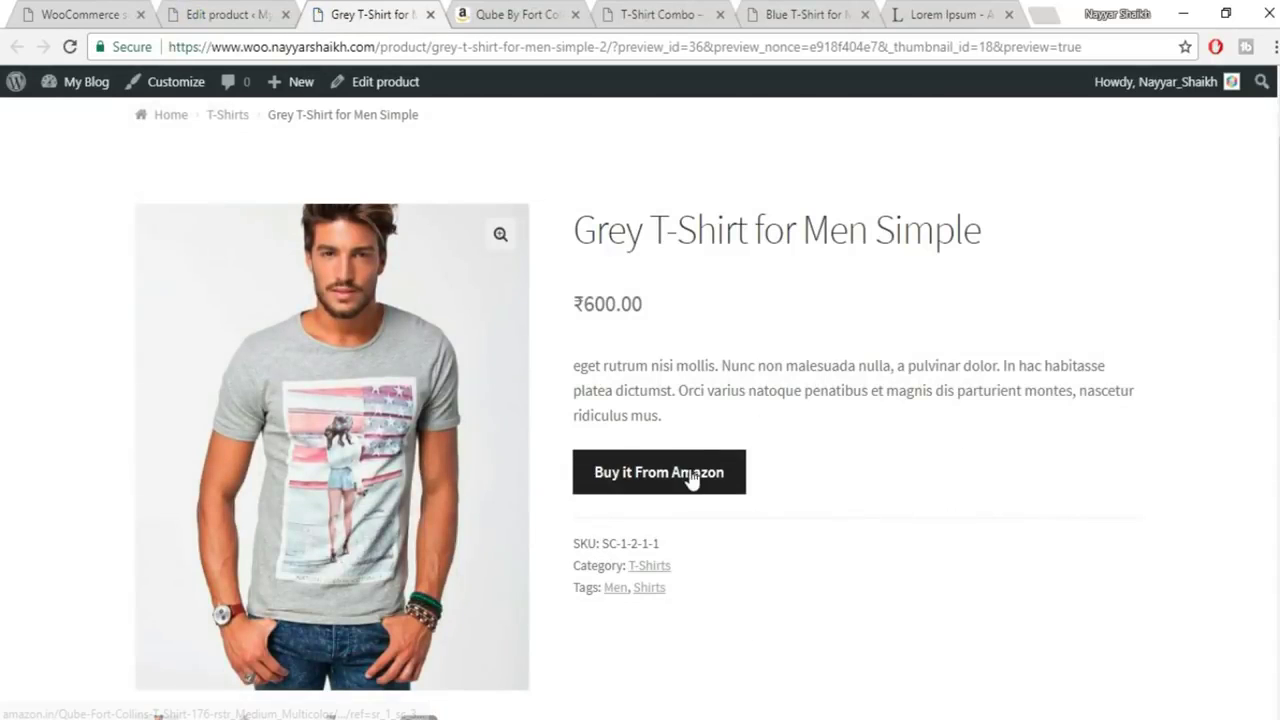
pyautogui.click(649, 489)
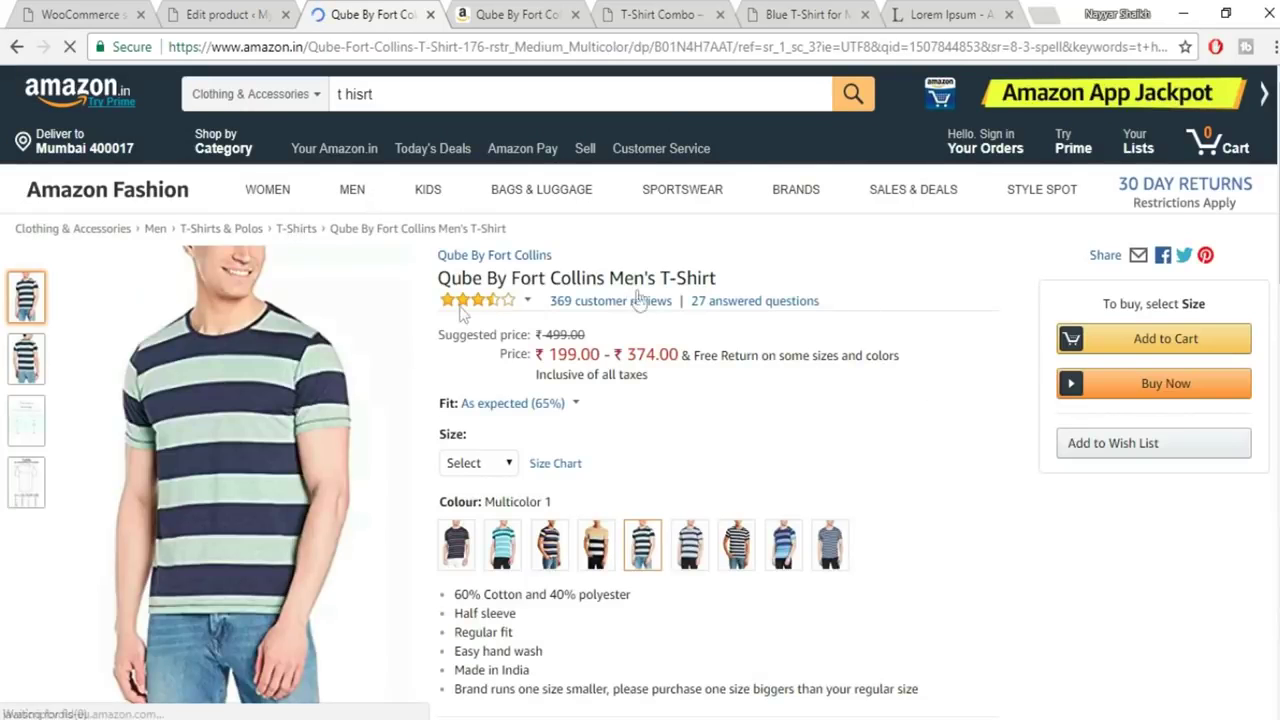
pyautogui.scroll(-5, 920, 437)
pyautogui.scroll(6, 924, 450)
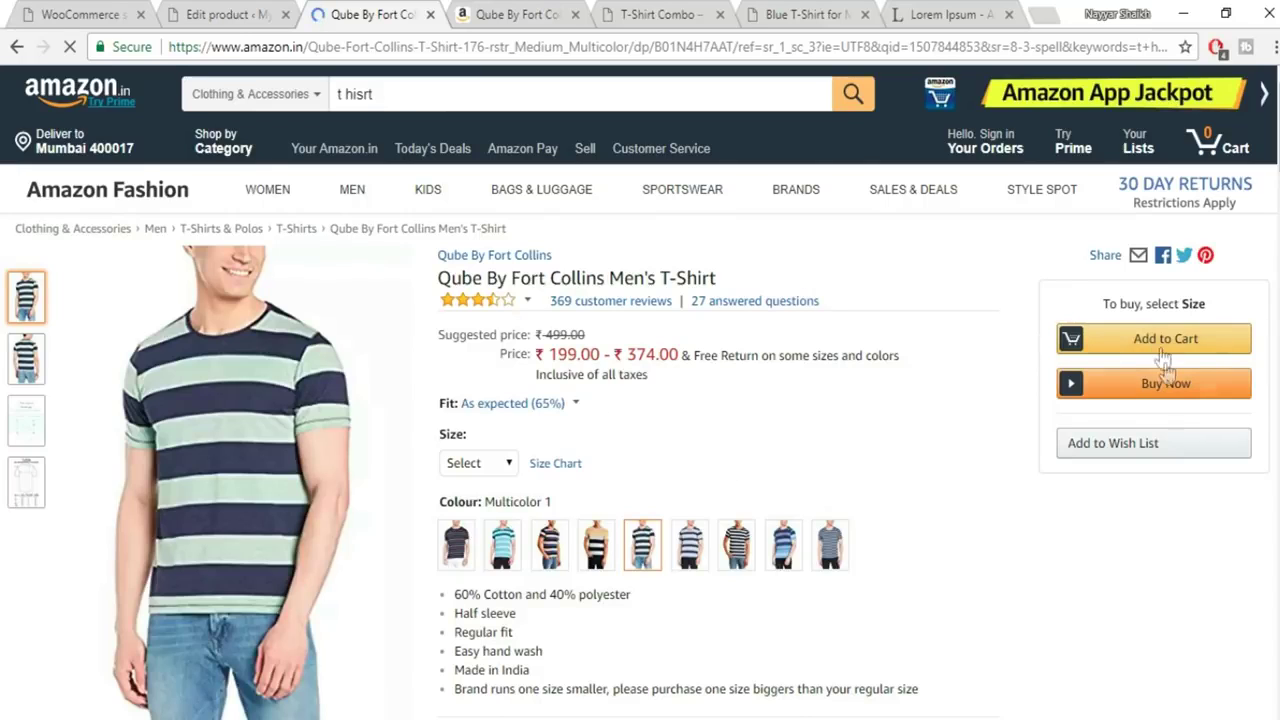
pyautogui.click(16, 47)
pyautogui.click(238, 16)
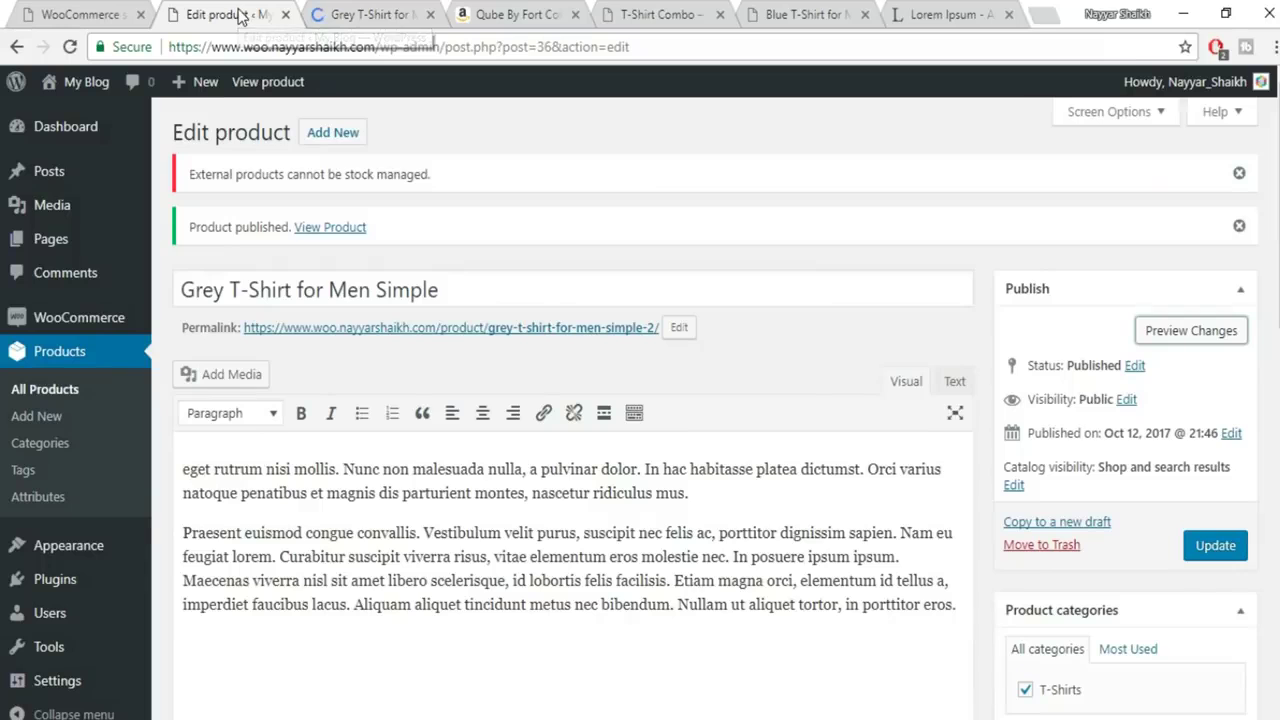
pyautogui.scroll(-3, 681, 432)
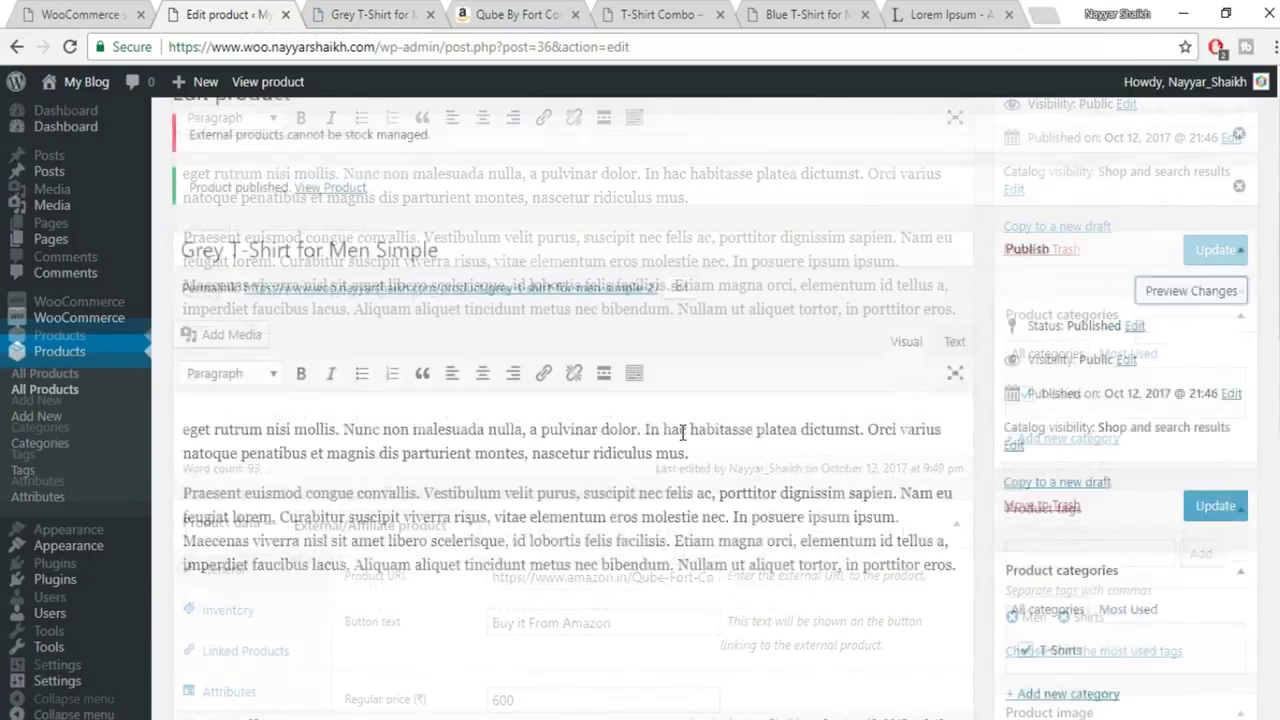
pyautogui.scroll(3, 681, 432)
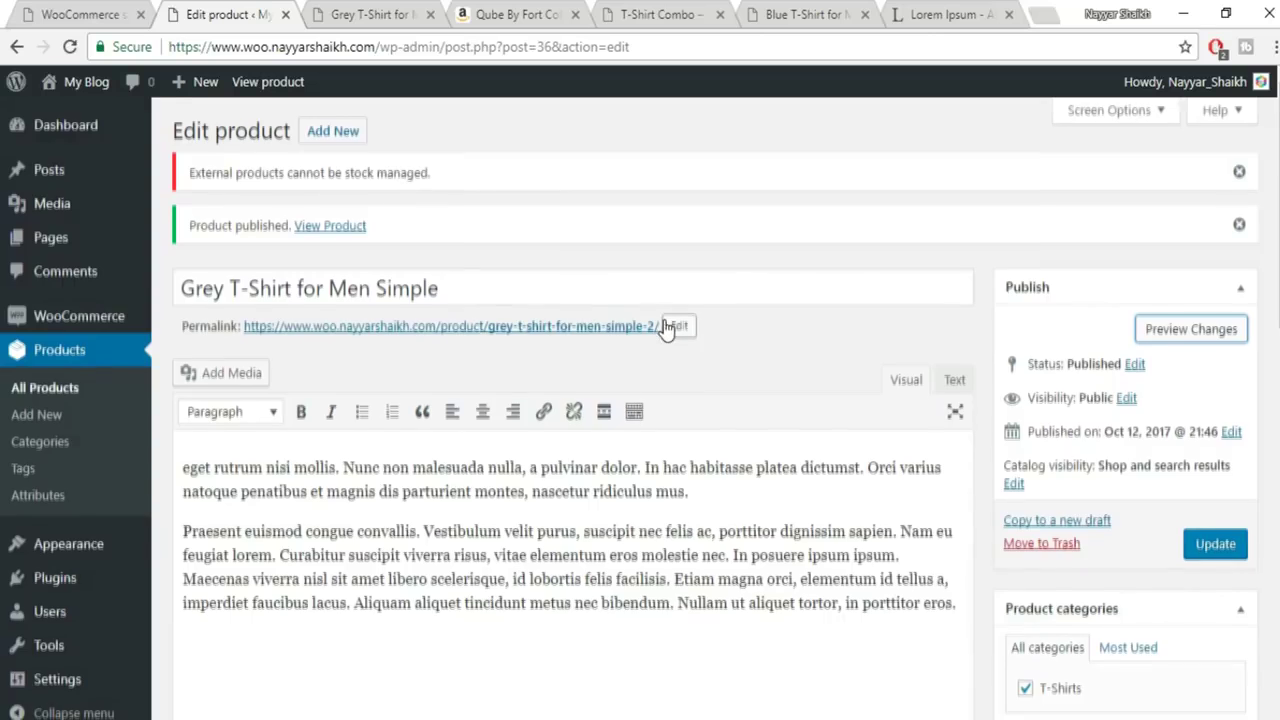
pyautogui.scroll(-5, 666, 320)
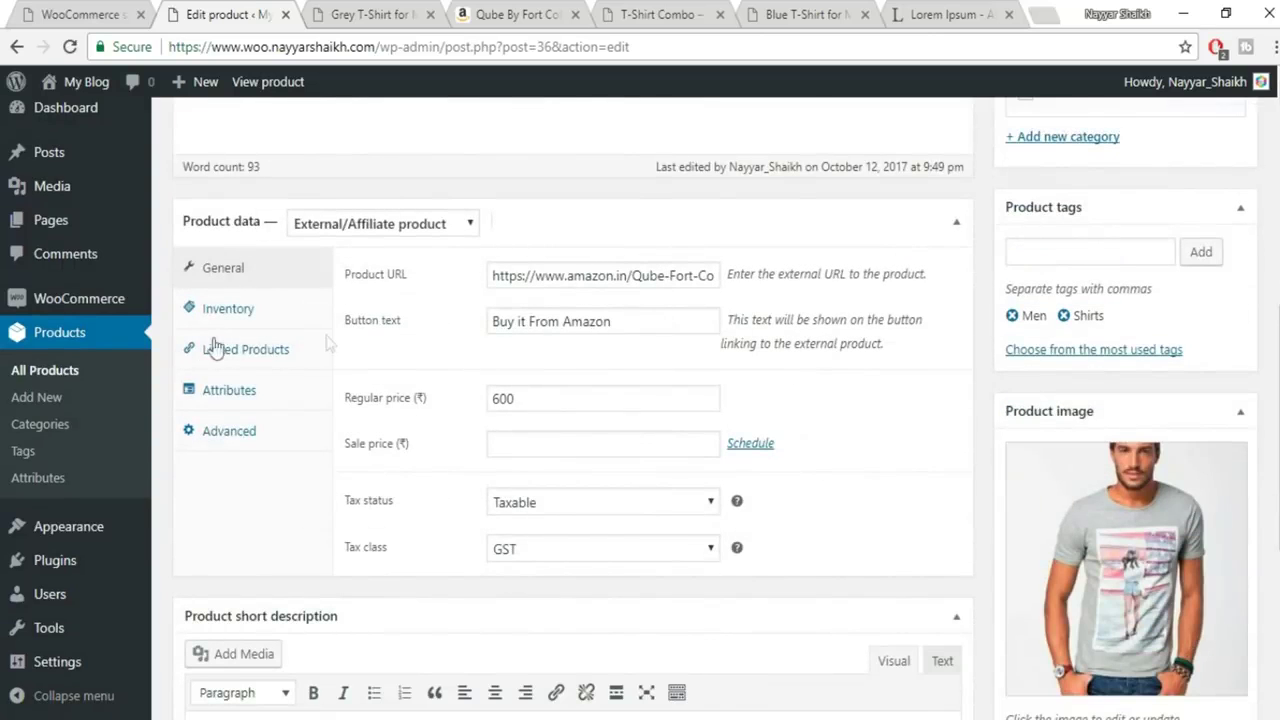
# Clear the SKU SC-1-2-1-1 in the Inventory settings and update the product
pyautogui.click(226, 308)
pyautogui.moveTo(600, 276); pyautogui.dragTo(358, 282)
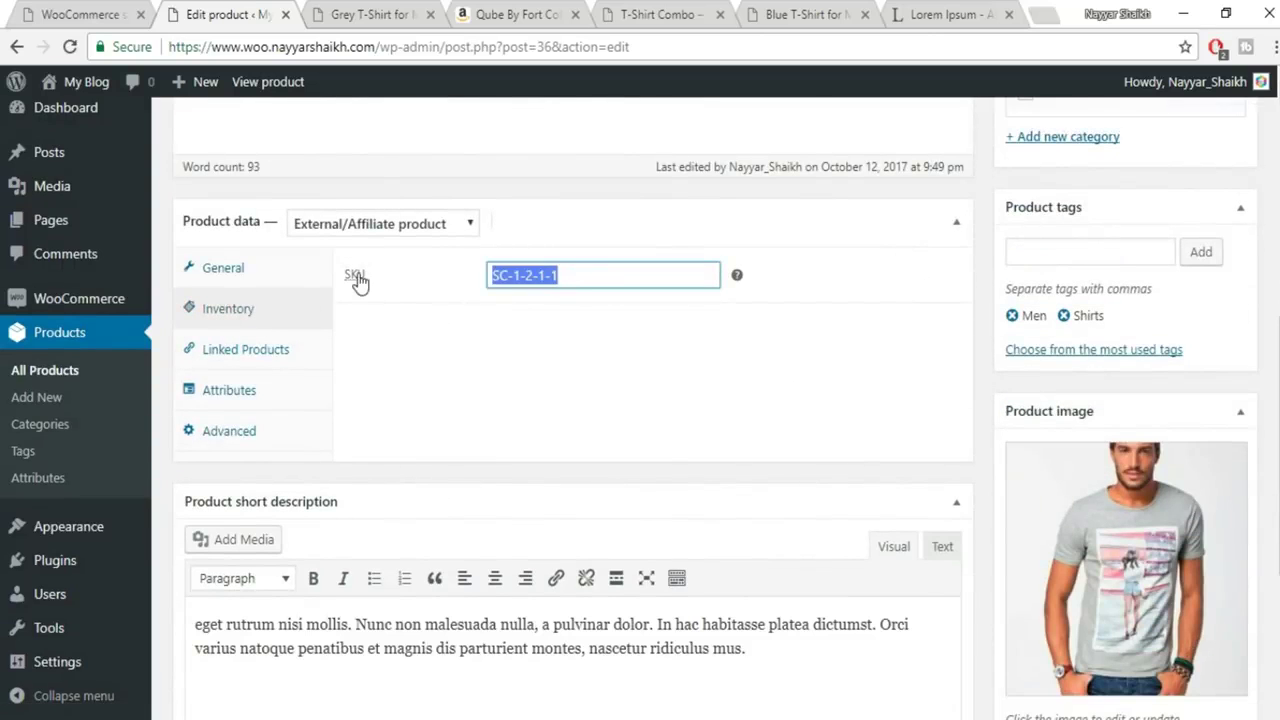
pyautogui.press('BackSpace')
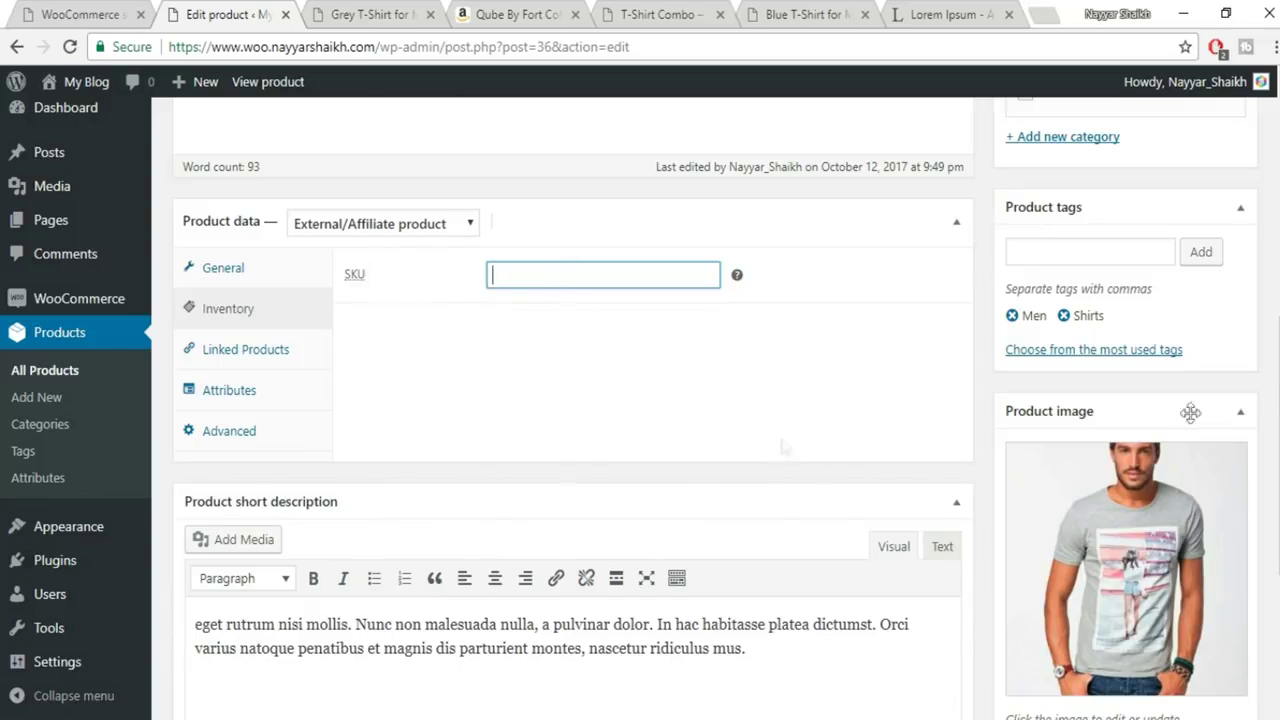
pyautogui.click(268, 354)
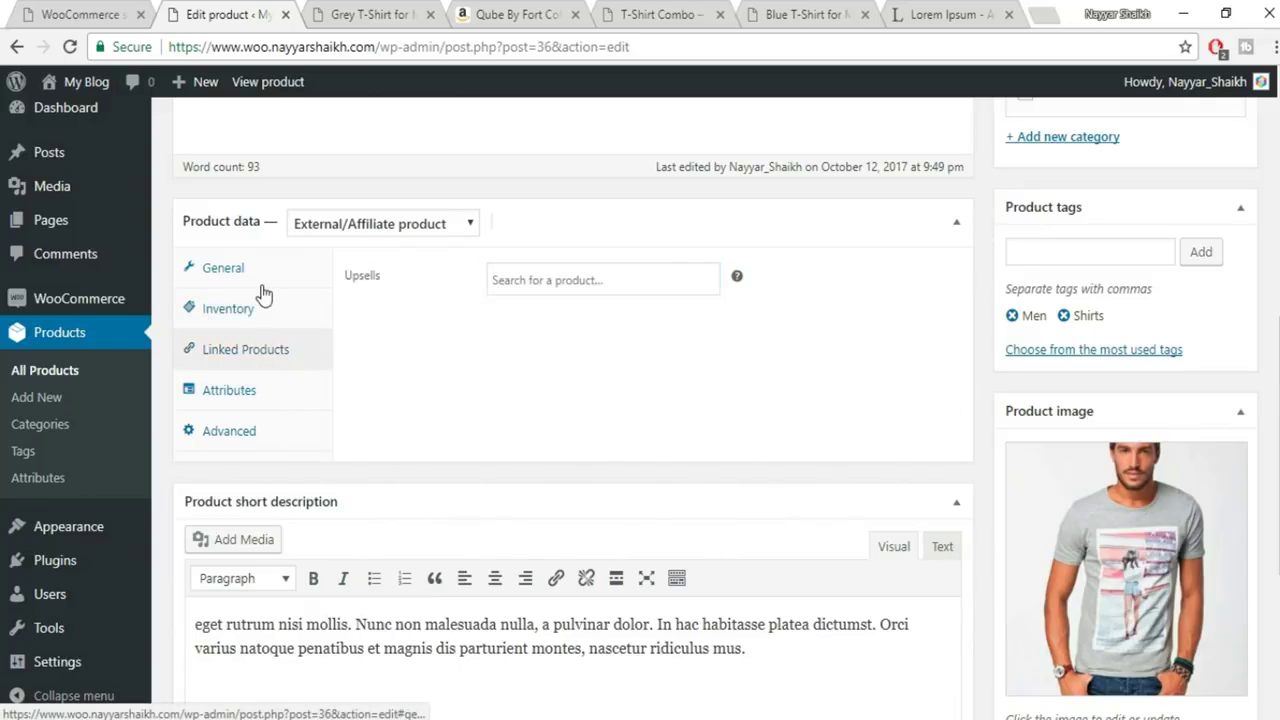
pyautogui.click(258, 279)
pyautogui.scroll(3, 1110, 378)
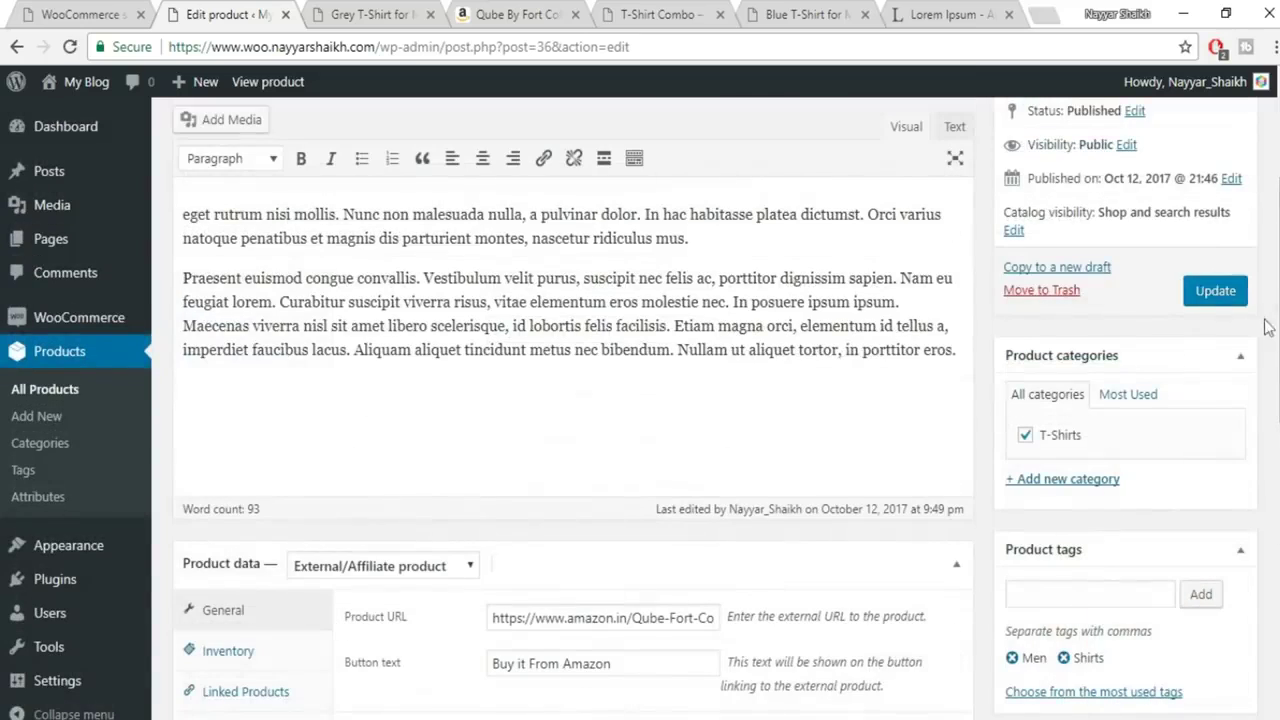
pyautogui.click(1213, 292)
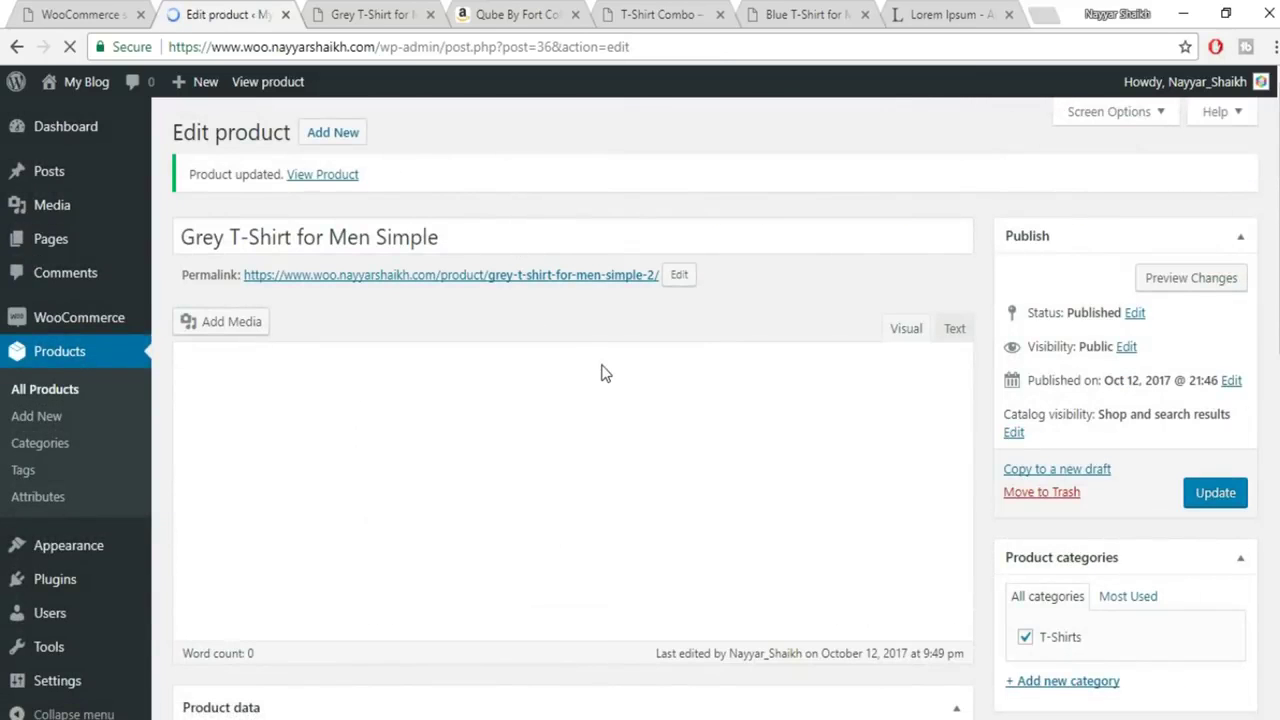
pyautogui.scroll(-7, 603, 370)
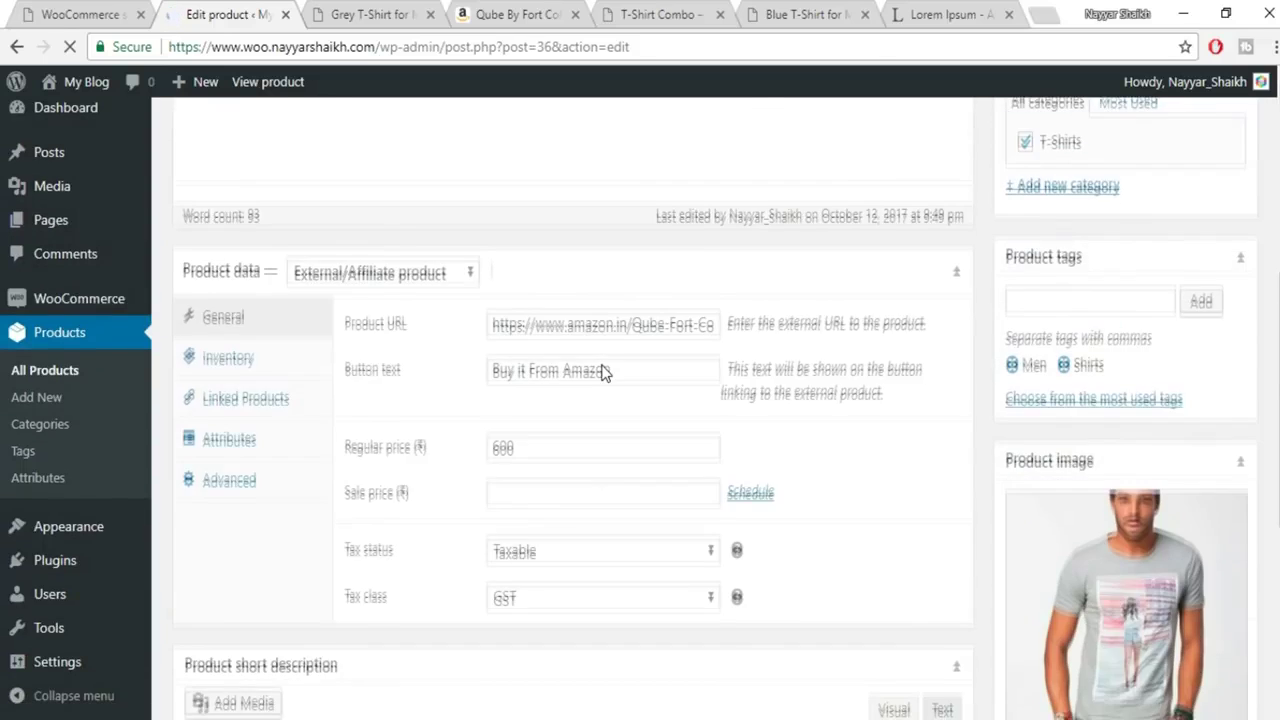
pyautogui.scroll(2, 601, 364)
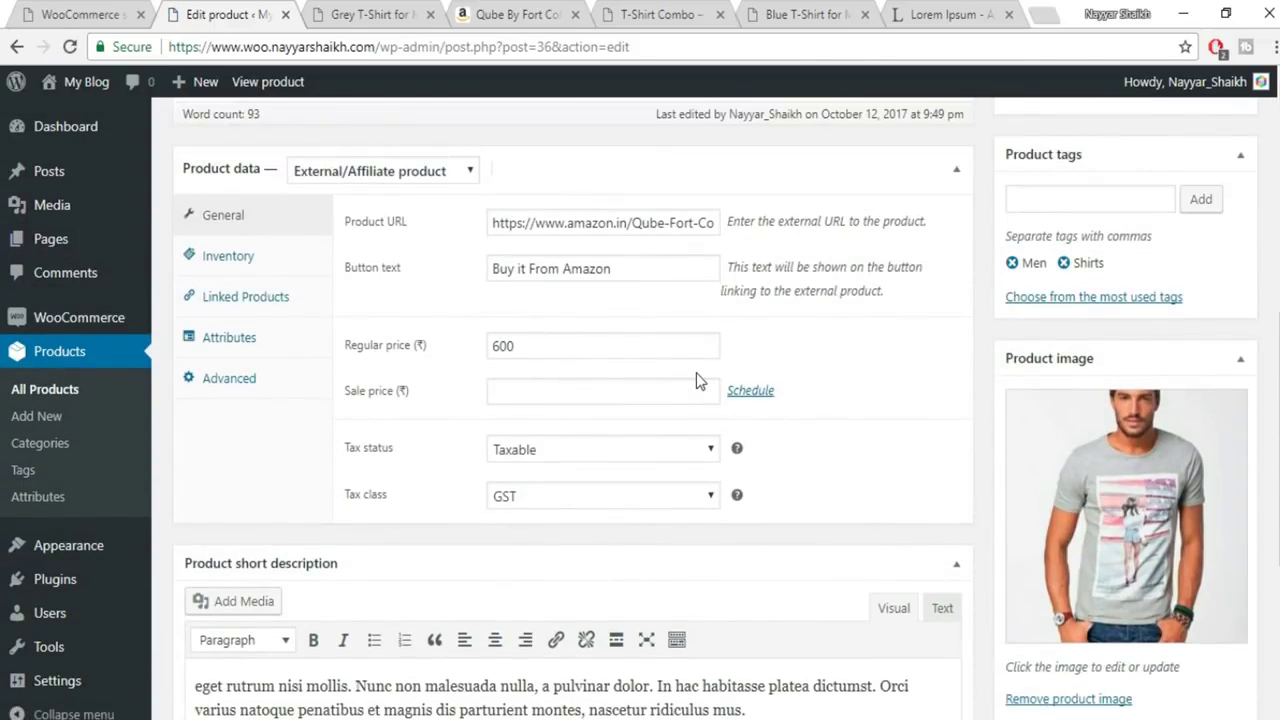
pyautogui.scroll(1, 699, 381)
pyautogui.click(452, 276)
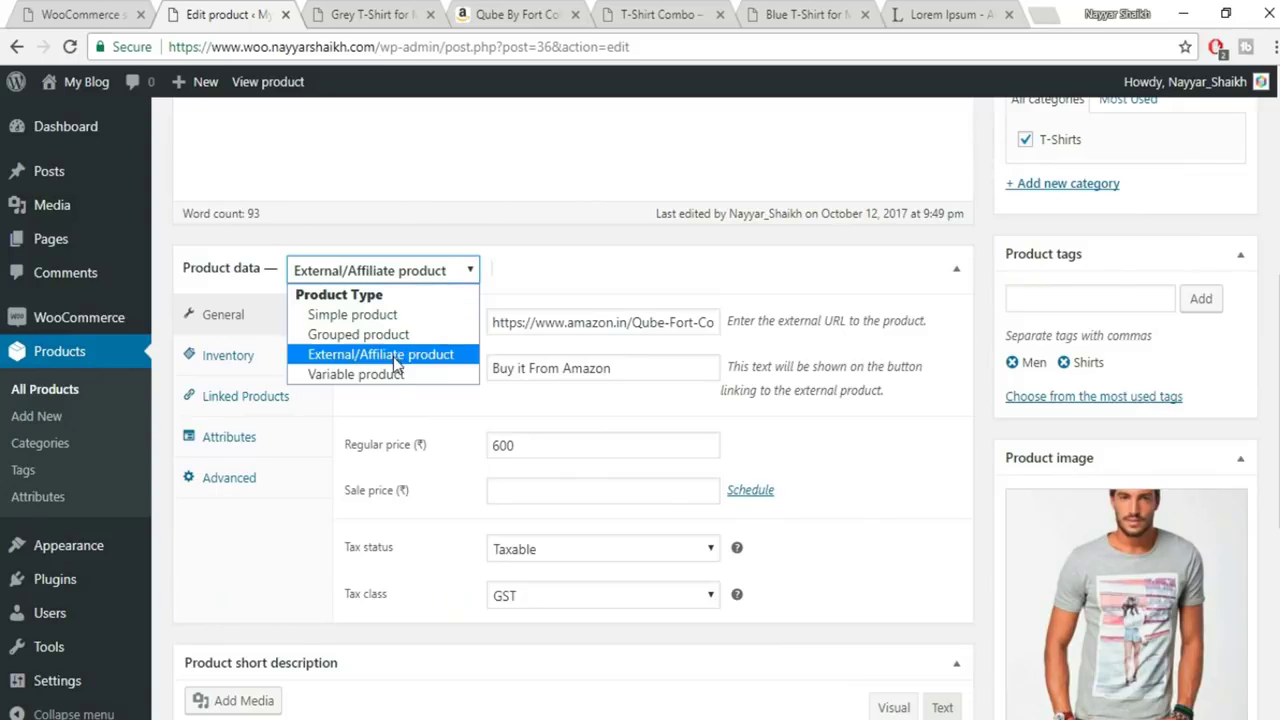
# Switch to Simple product, tick Downloadable, set the regular price to 100, and add a file entry
pyautogui.click(357, 320)
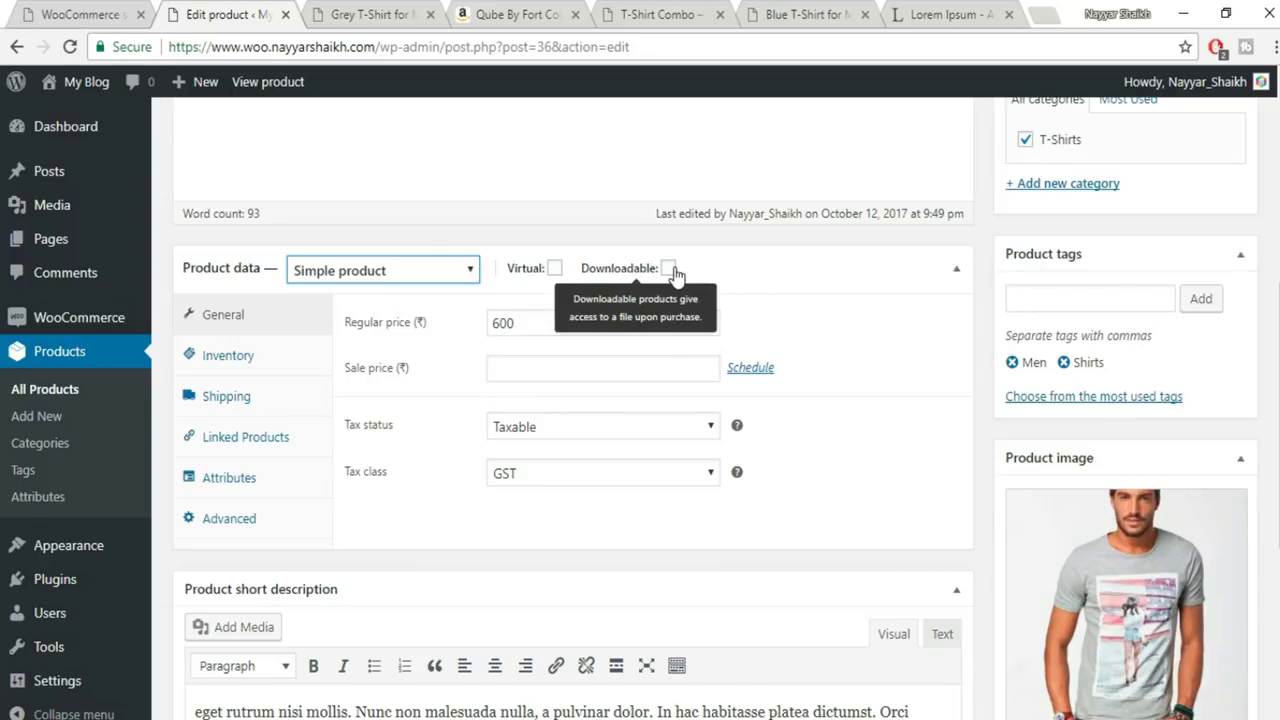
pyautogui.click(669, 269)
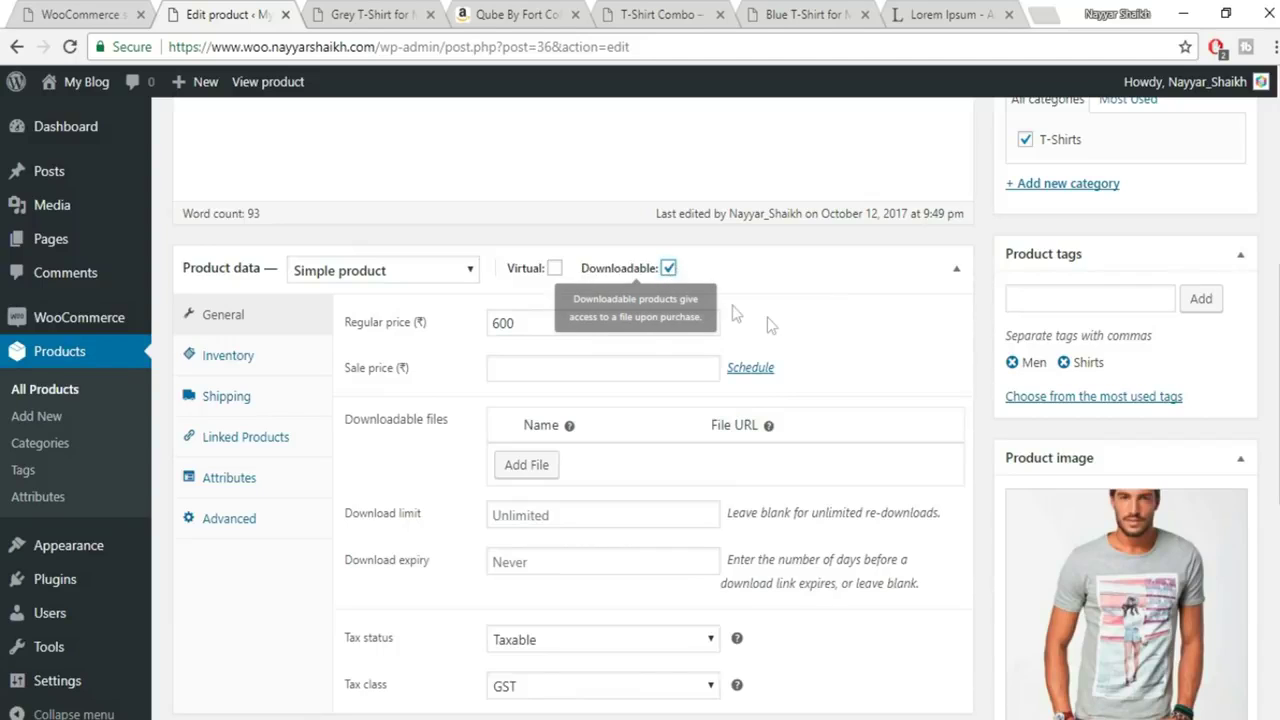
pyautogui.moveTo(551, 318); pyautogui.dragTo(475, 327)
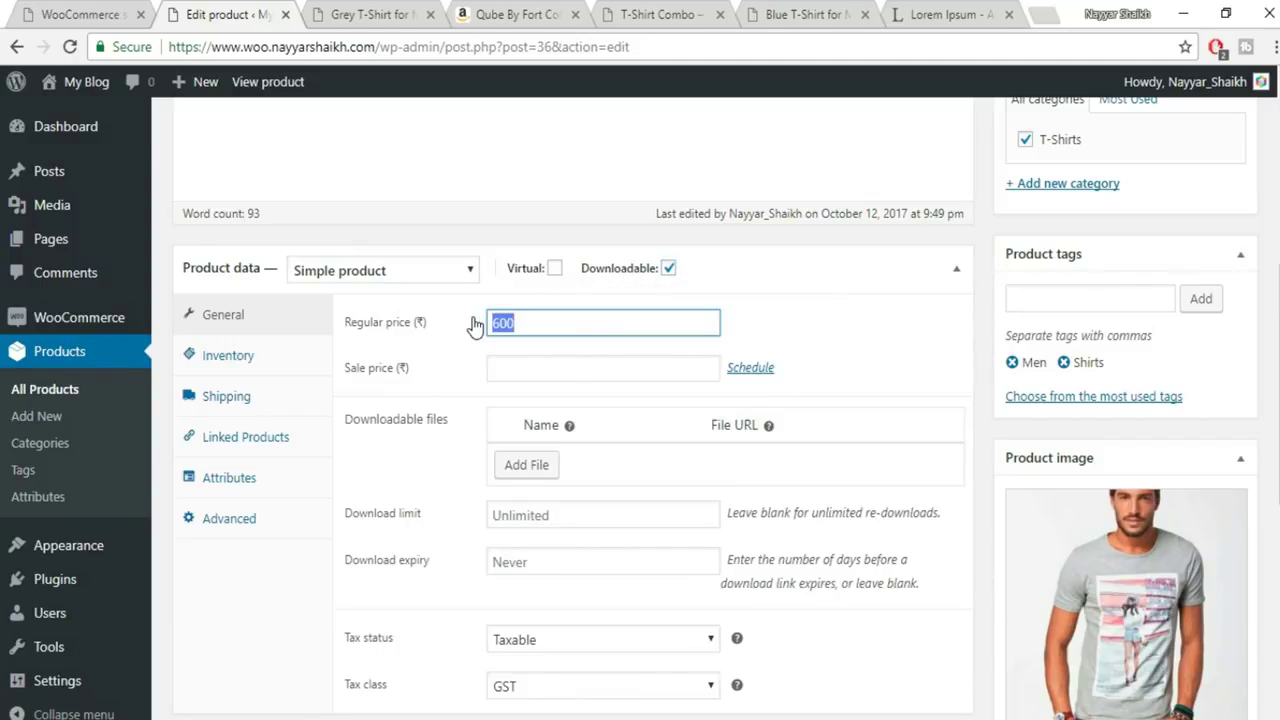
pyautogui.write('1')
pyautogui.scroll(-2, 908, 323)
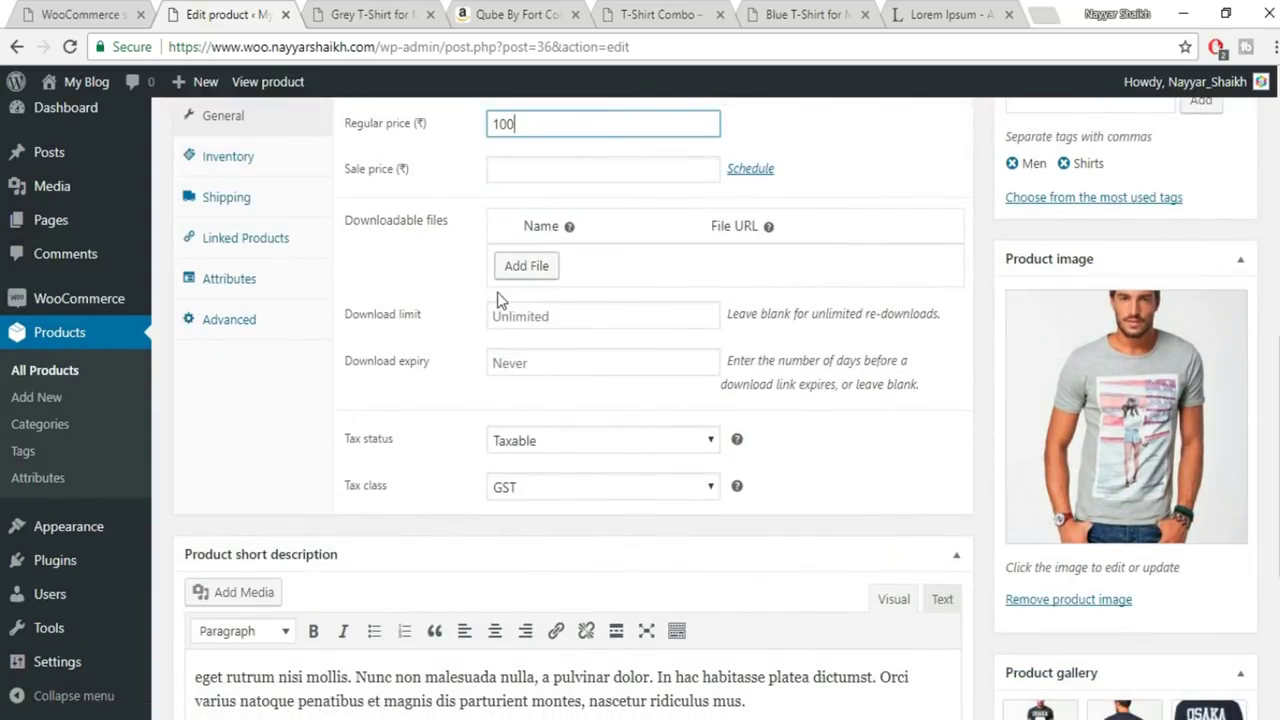
pyautogui.click(523, 272)
# Name the downloadable file 'Image' and use the OSAKA 6 T-shirt image from the media library
pyautogui.click(576, 261)
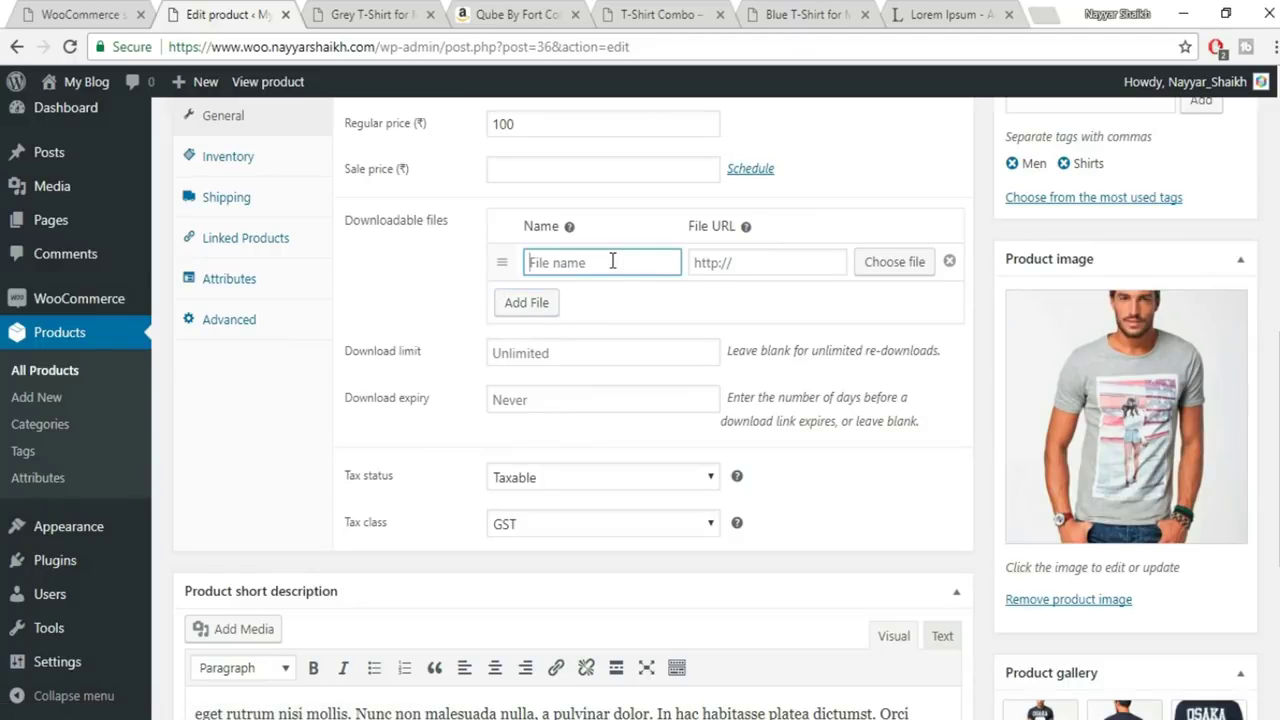
pyautogui.write('Image')
pyautogui.click(766, 264)
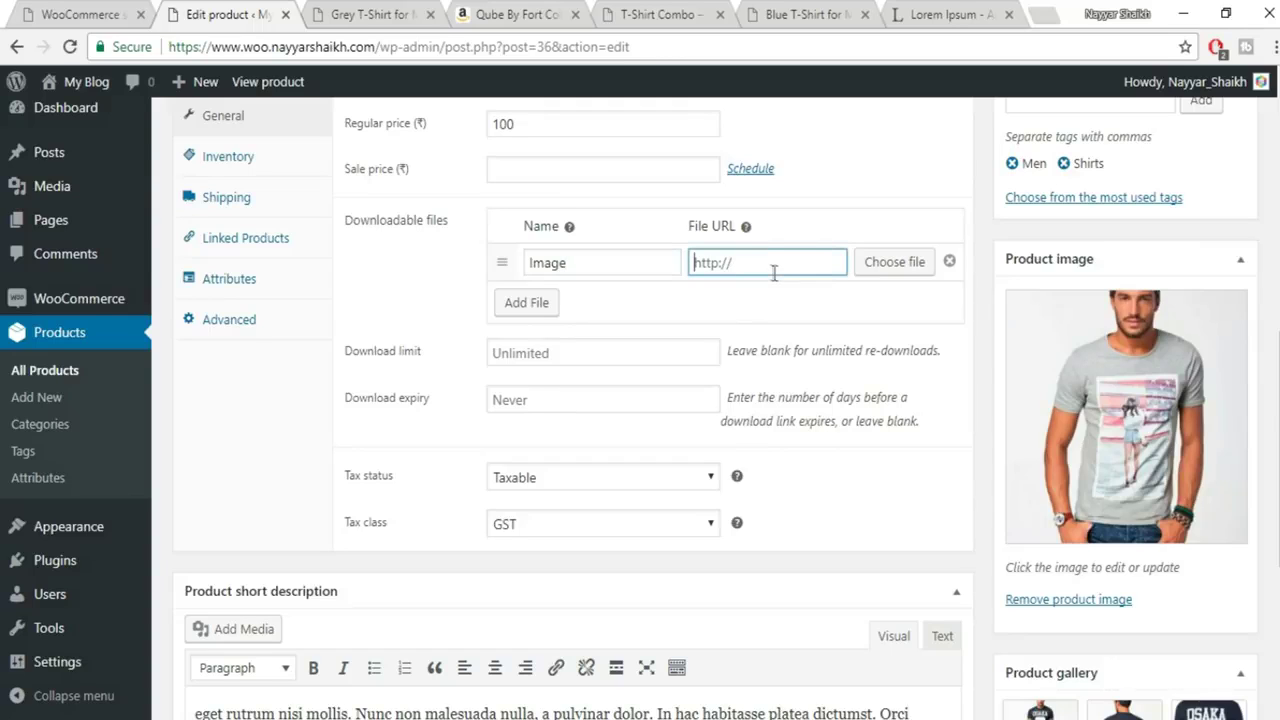
pyautogui.click(866, 265)
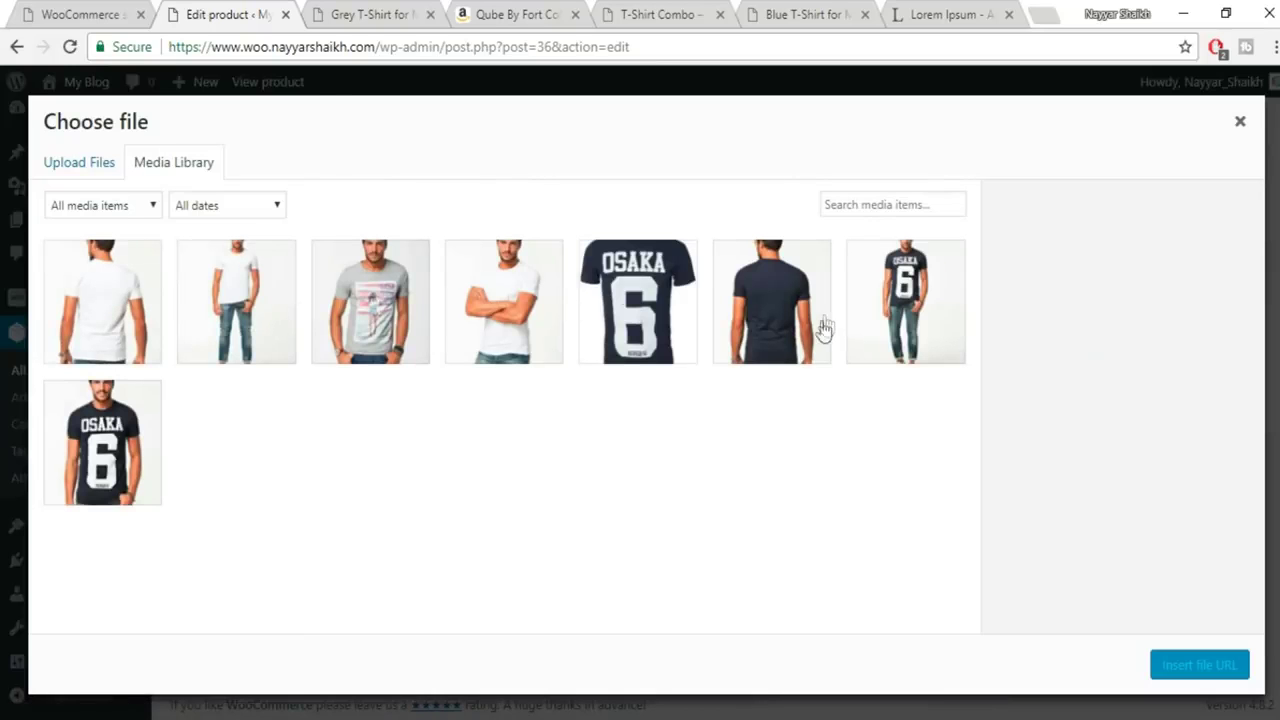
pyautogui.click(146, 420)
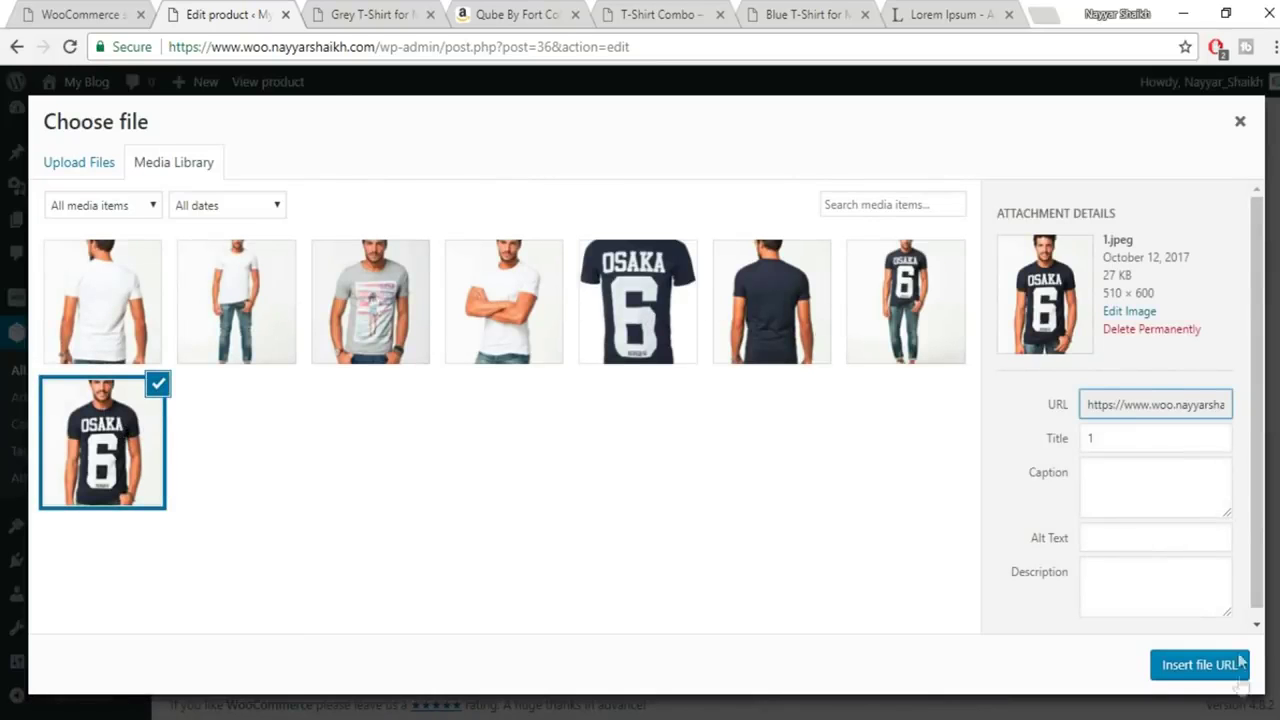
pyautogui.click(1165, 672)
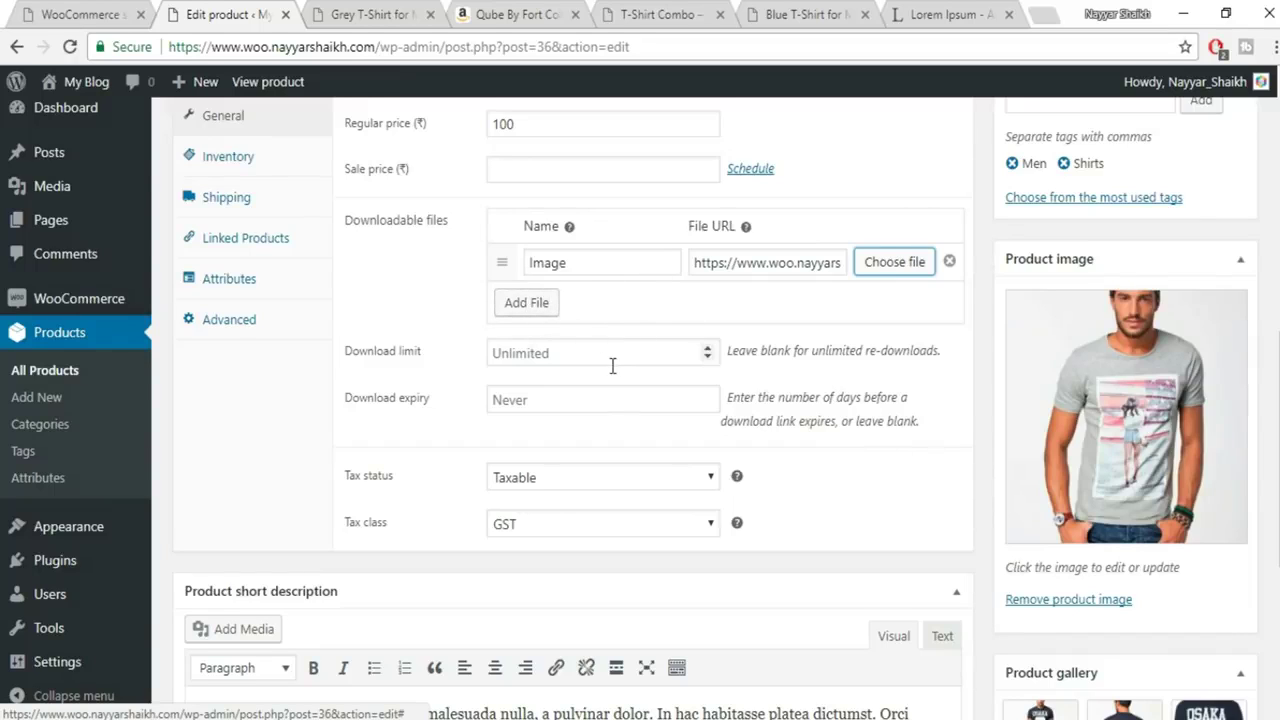
# Set the download limit to 10 and leave download expiry as Never
pyautogui.click(680, 362)
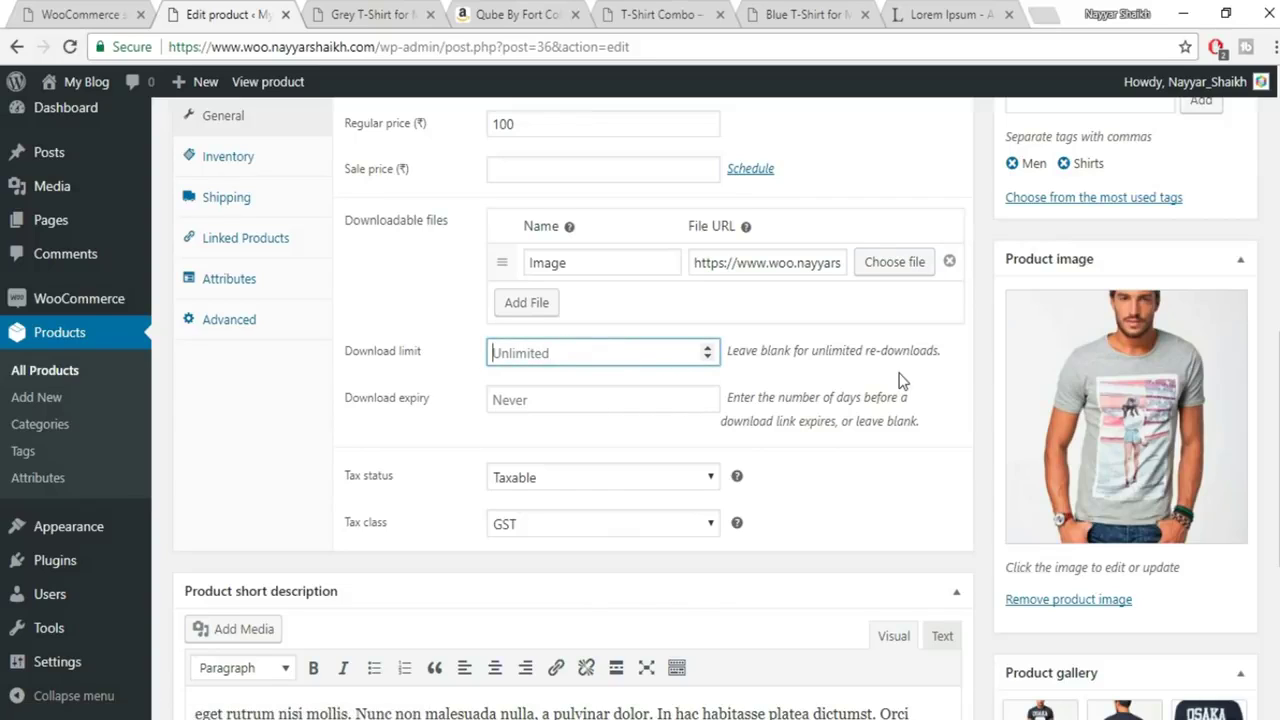
pyautogui.write('10')
pyautogui.click(641, 399)
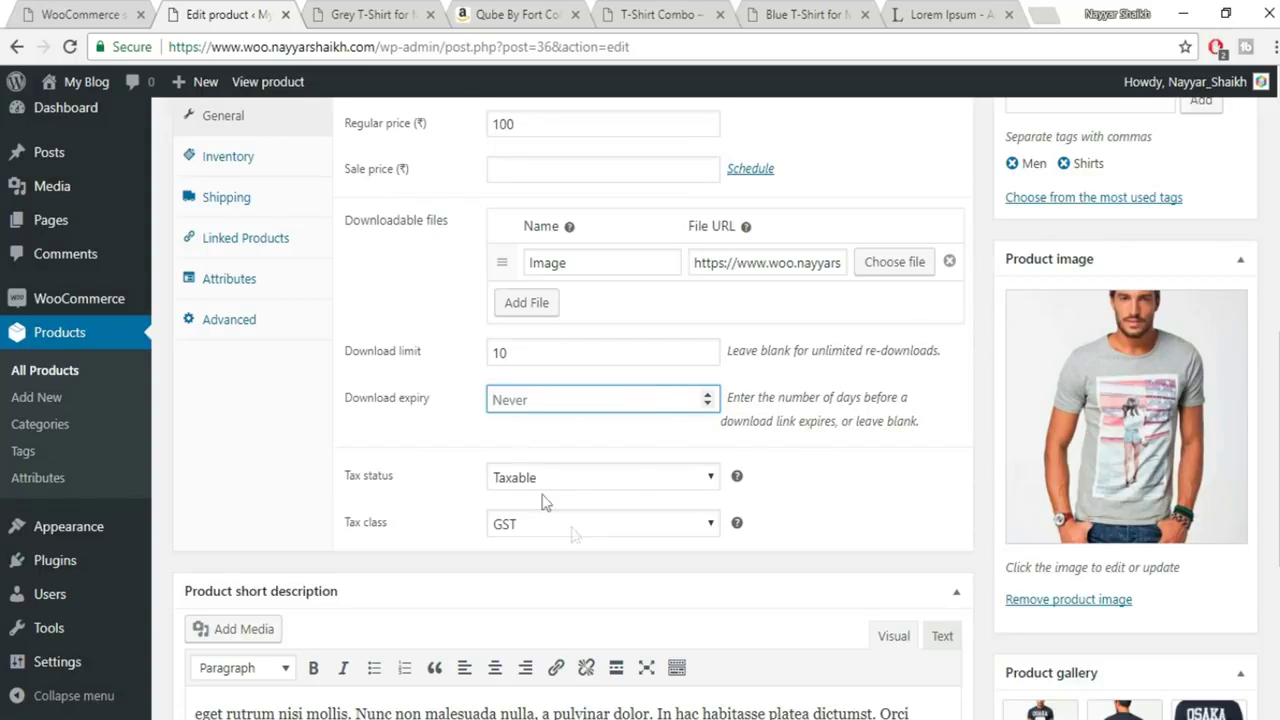
pyautogui.scroll(1, 620, 546)
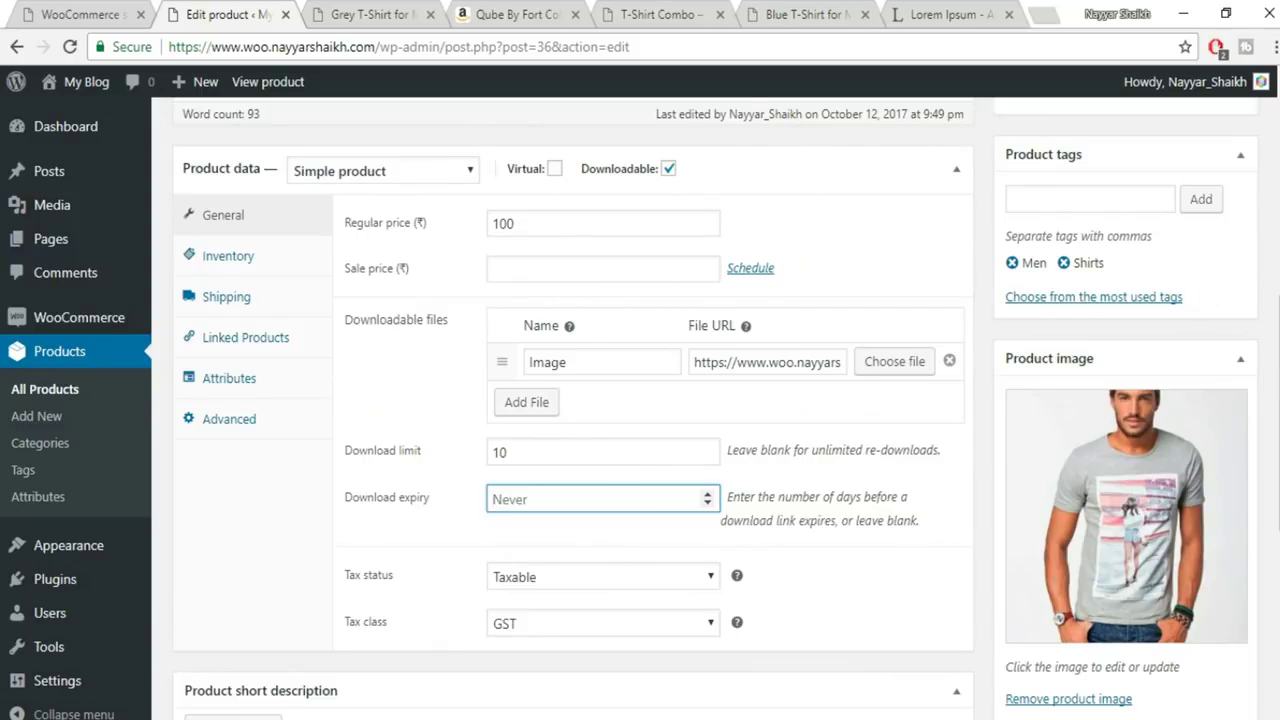
pyautogui.scroll(3, 1186, 285)
# Update the product and check a fresh preview shows ₹100.00 with Add to cart
pyautogui.click(1199, 490)
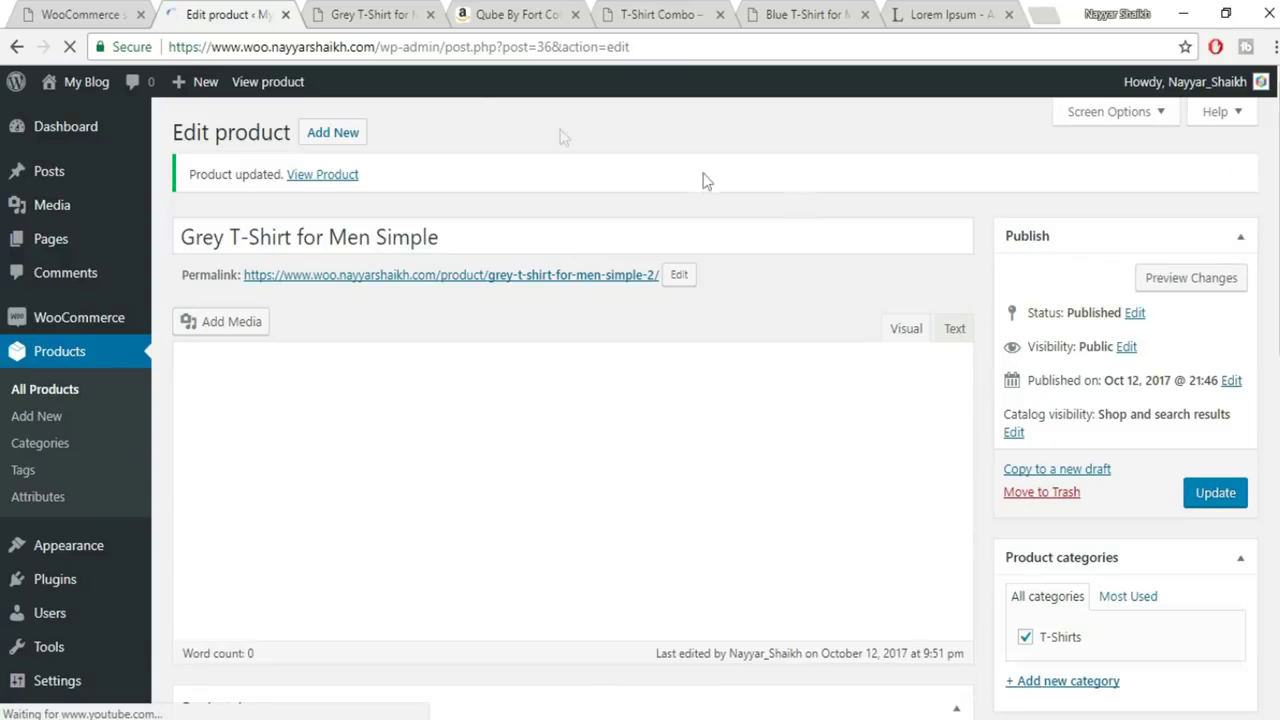
pyautogui.click(355, 10)
pyautogui.click(413, 45)
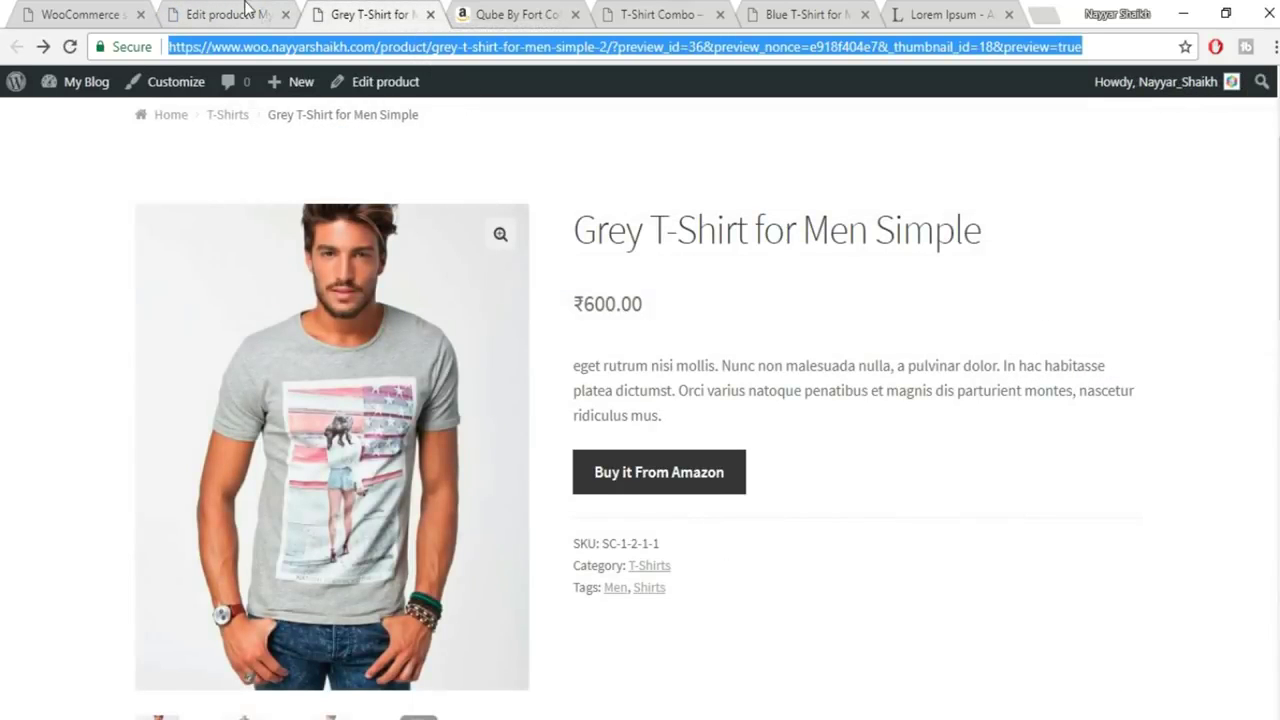
pyautogui.click(430, 14)
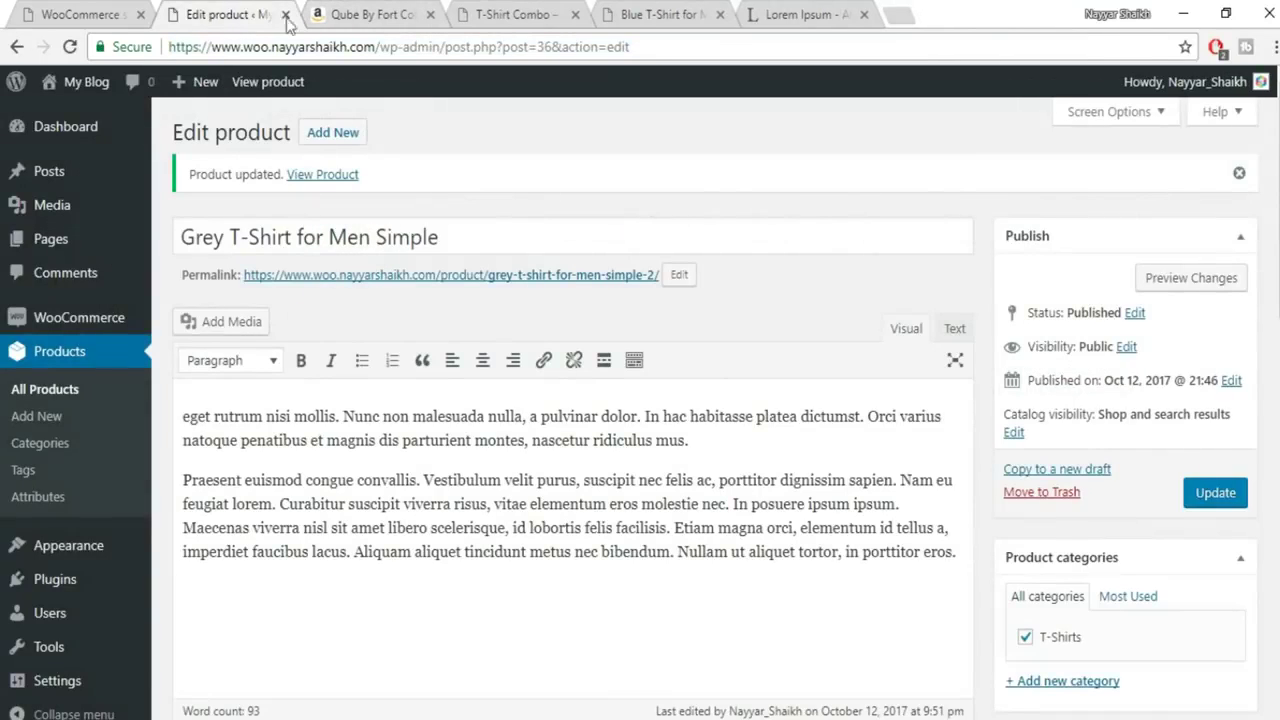
pyautogui.click(1185, 278)
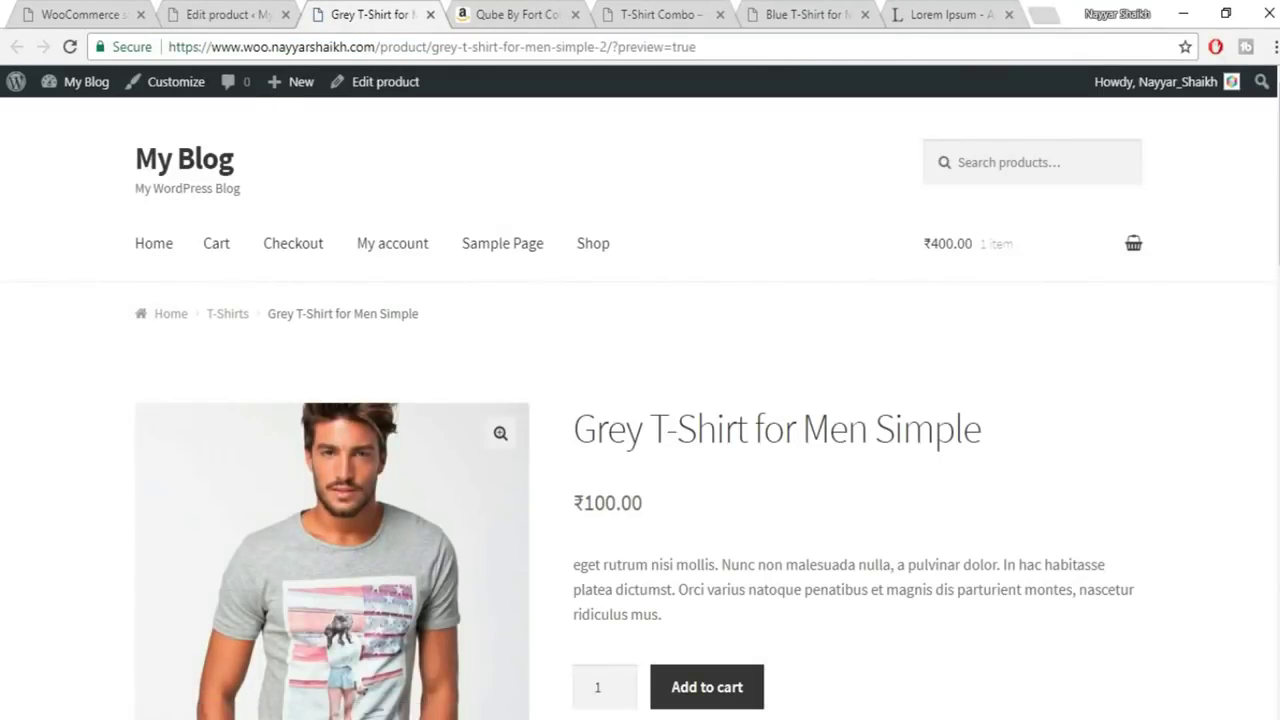
pyautogui.scroll(-2, 852, 565)
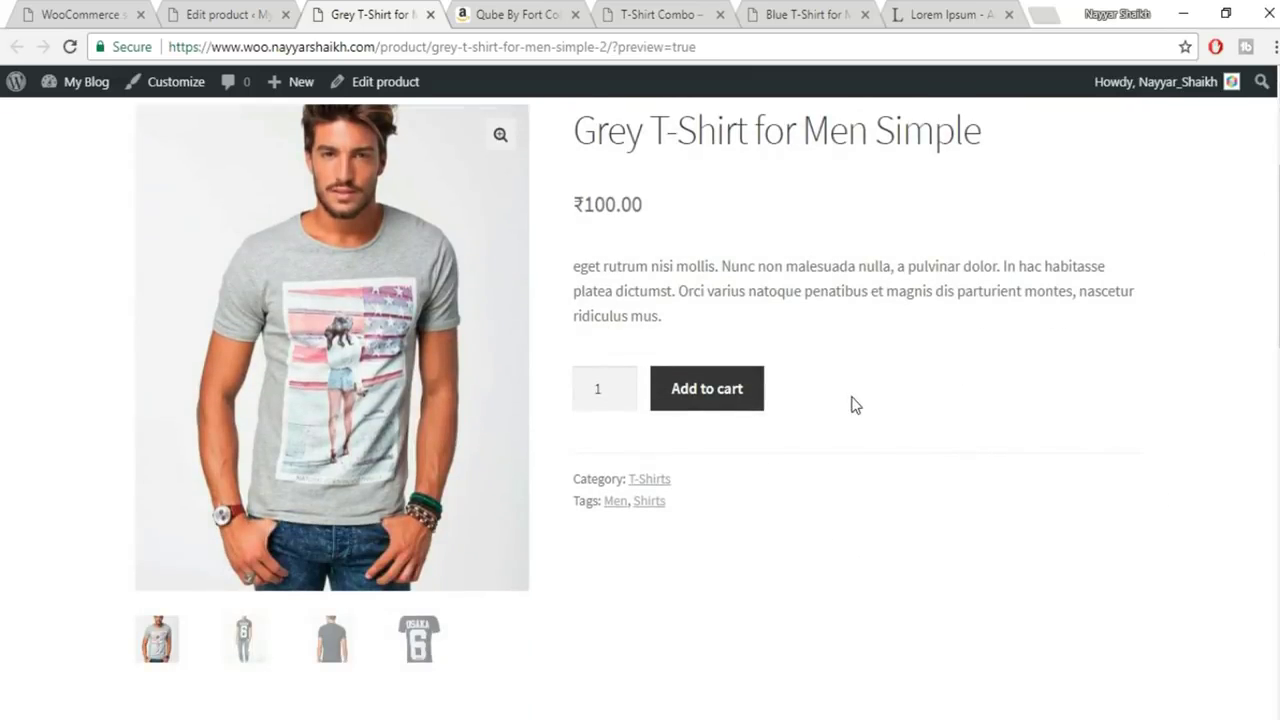
pyautogui.scroll(1, 852, 400)
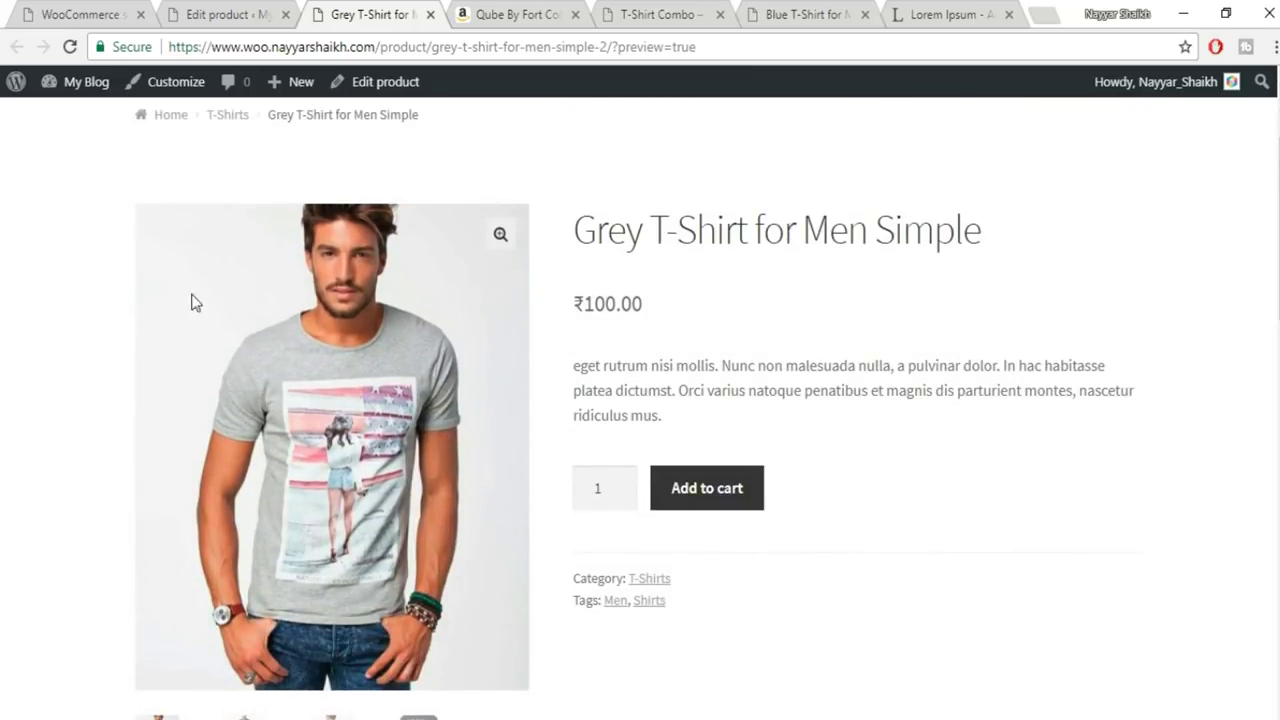
pyautogui.click(260, 14)
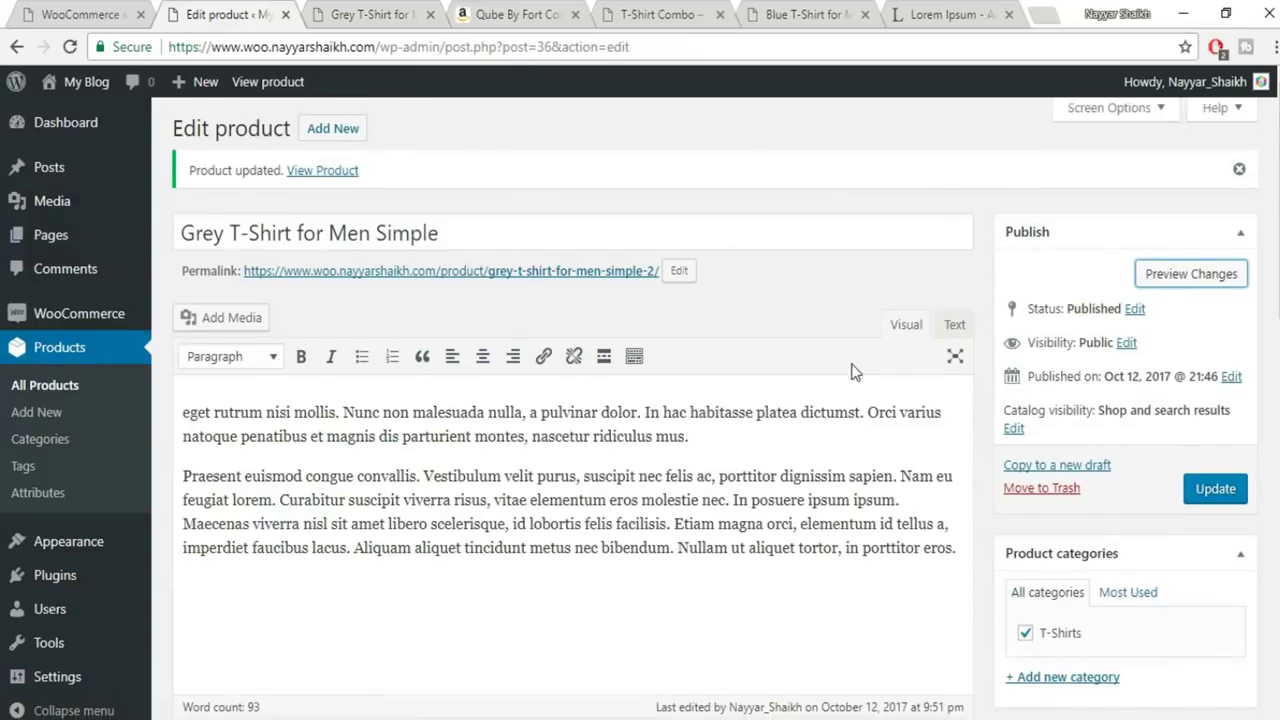
# Change the Grey T-Shirt's regular price to 0 and update the product
pyautogui.scroll(-3, 851, 370)
pyautogui.moveTo(557, 321); pyautogui.dragTo(373, 333)
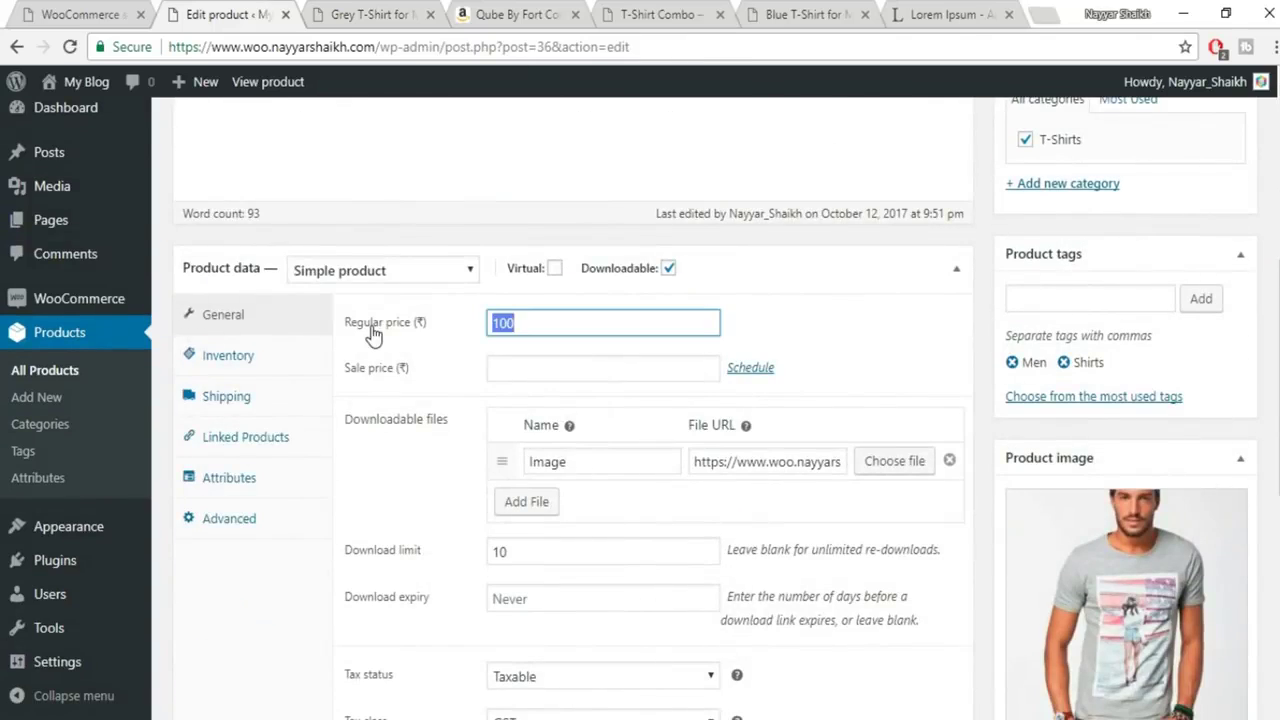
pyautogui.write('0')
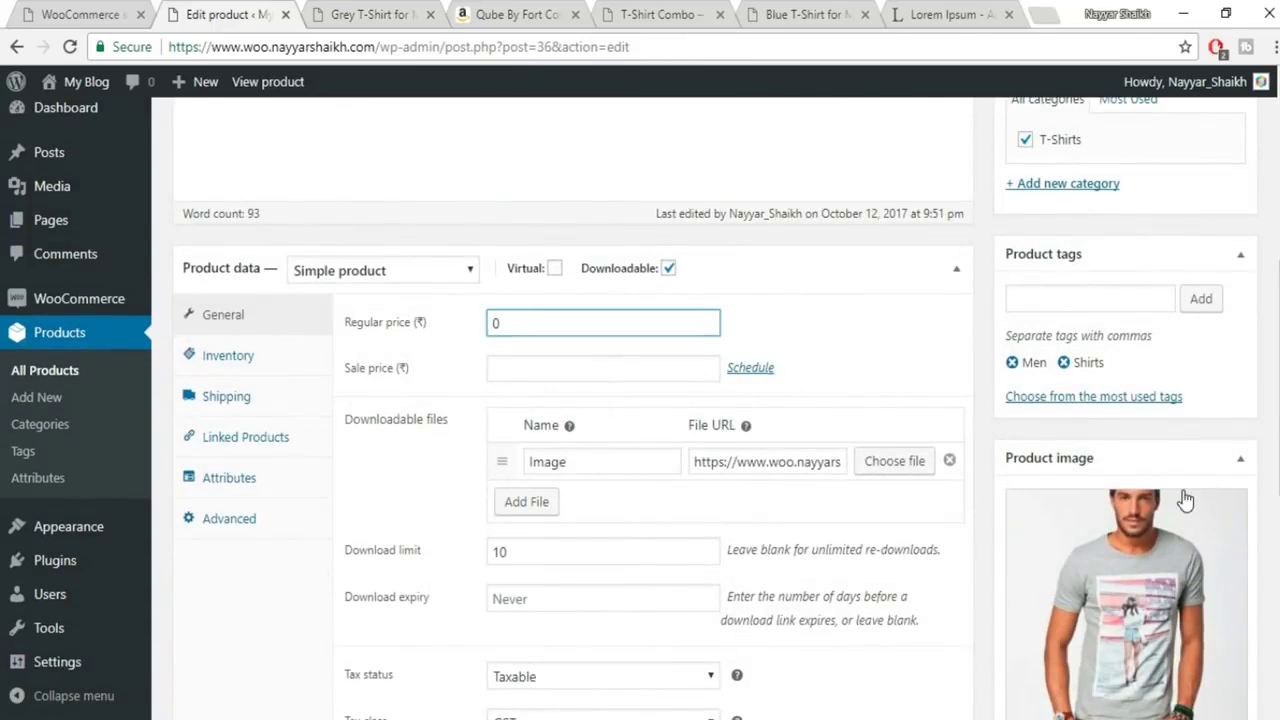
pyautogui.scroll(4, 1182, 503)
pyautogui.click(1245, 398)
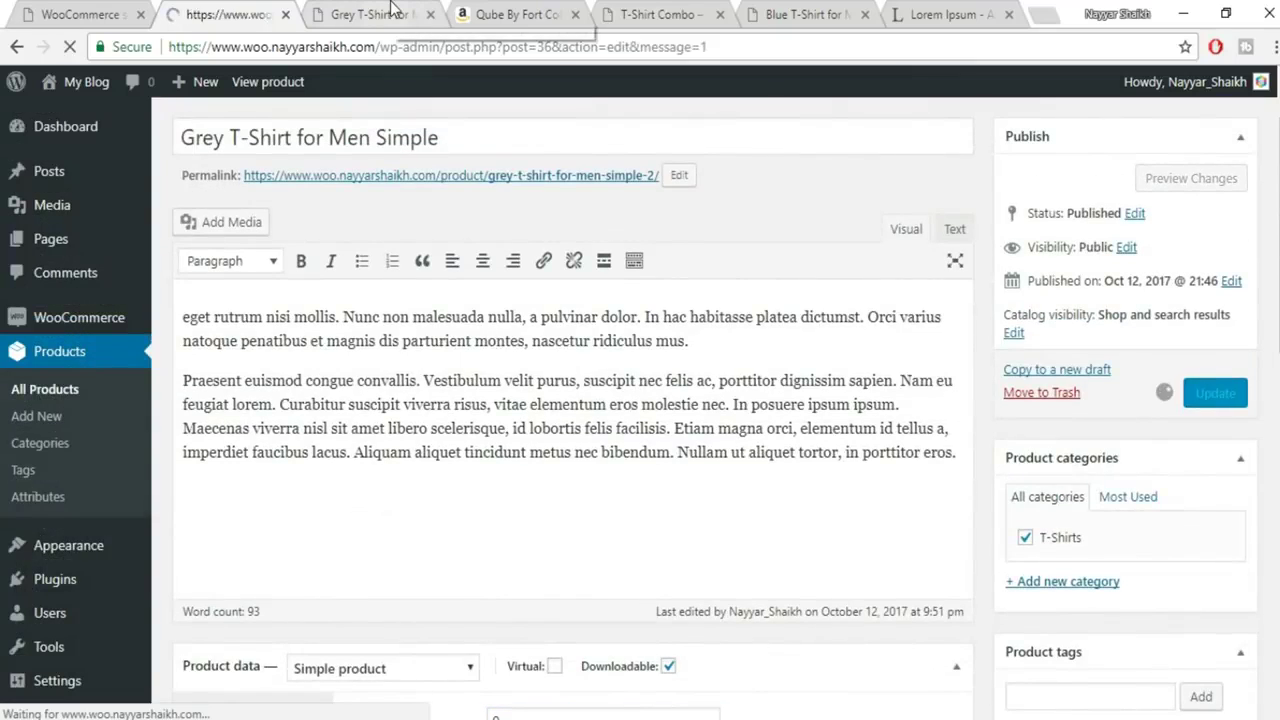
# Reload the preview showing ₹0.00 and add the Grey T-Shirt to the cart
pyautogui.click(395, 14)
pyautogui.click(396, 46)
pyautogui.press('Return')
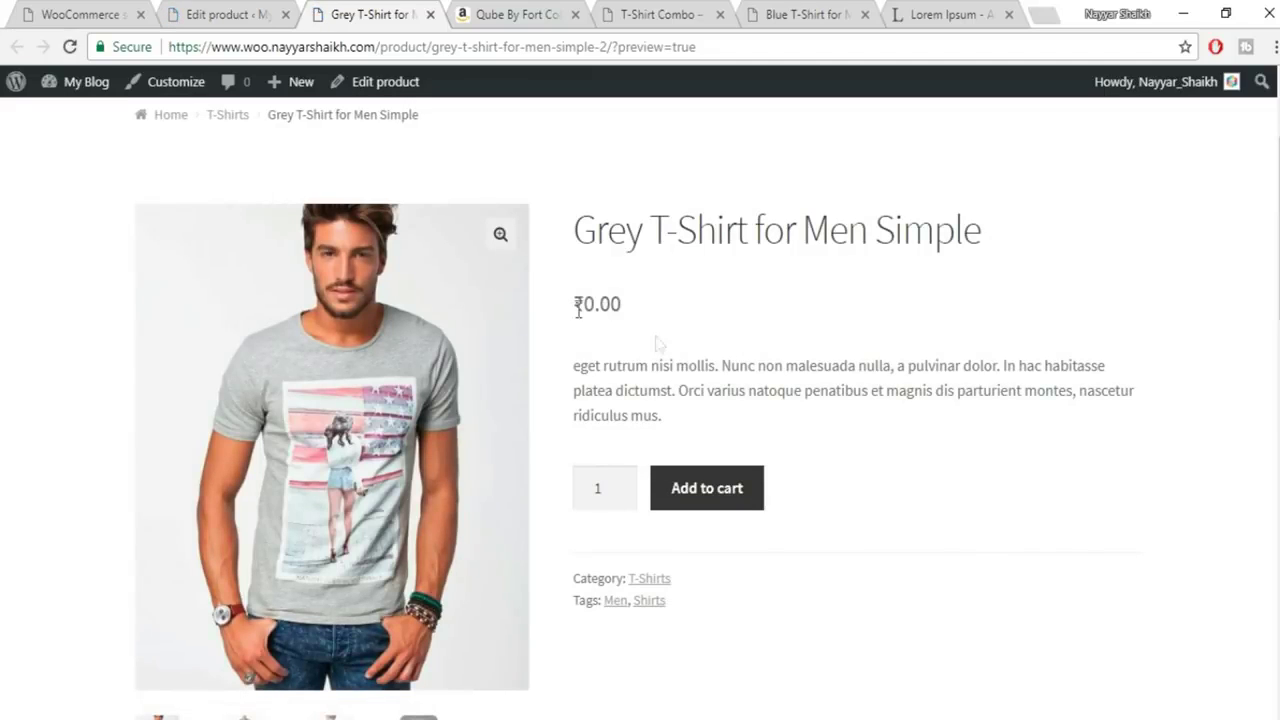
pyautogui.click(707, 490)
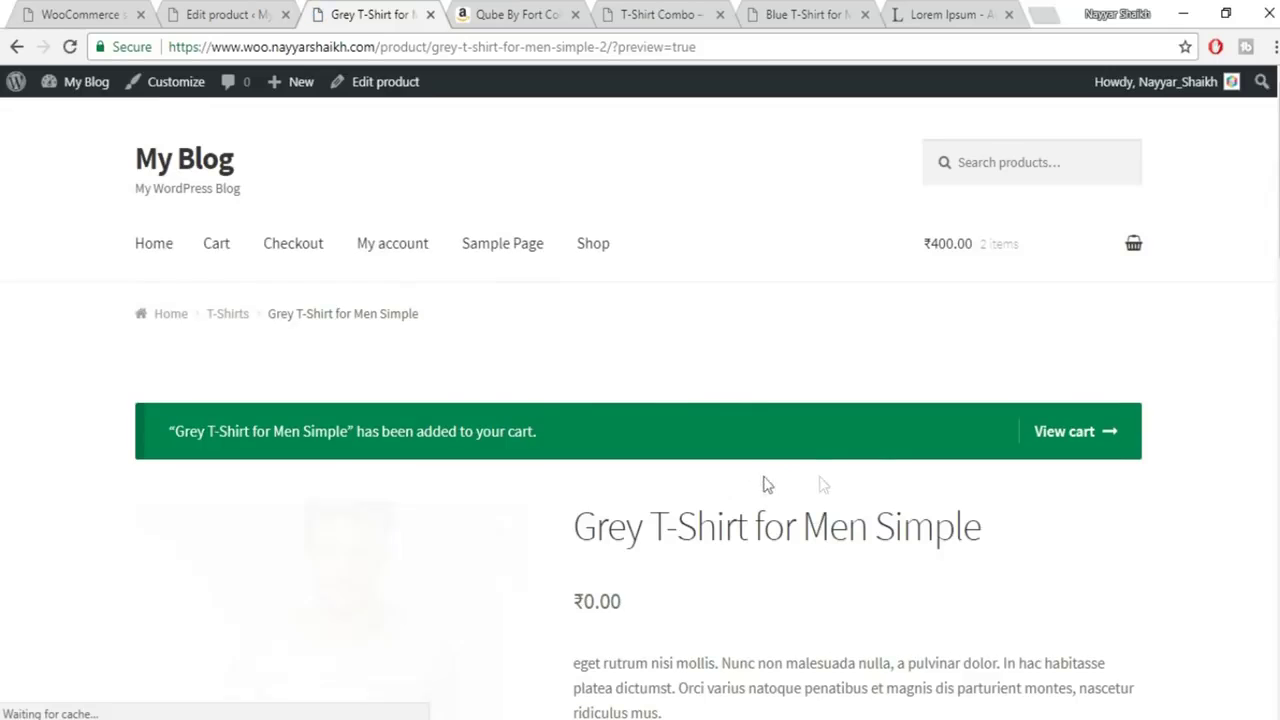
pyautogui.scroll(-3, 1011, 480)
pyautogui.scroll(1, 846, 514)
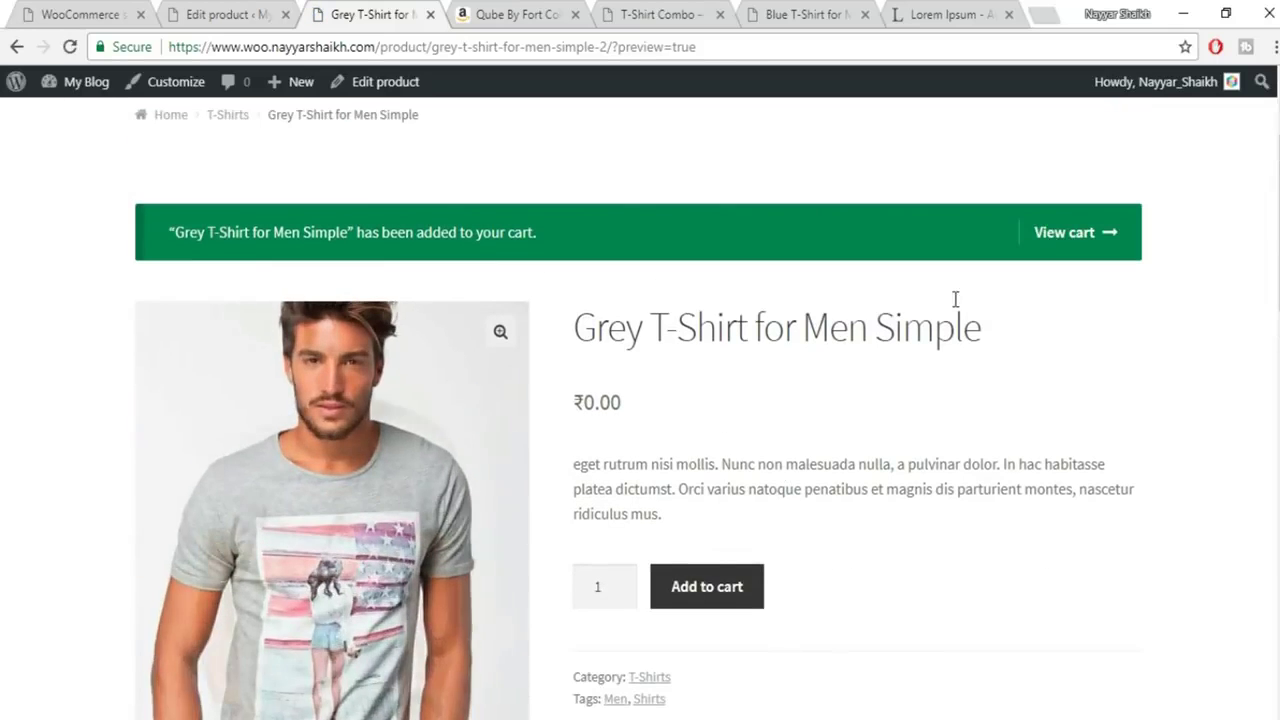
# Check that the cart lists the free Grey T-Shirt among two items totalling ₹400
pyautogui.click(1080, 240)
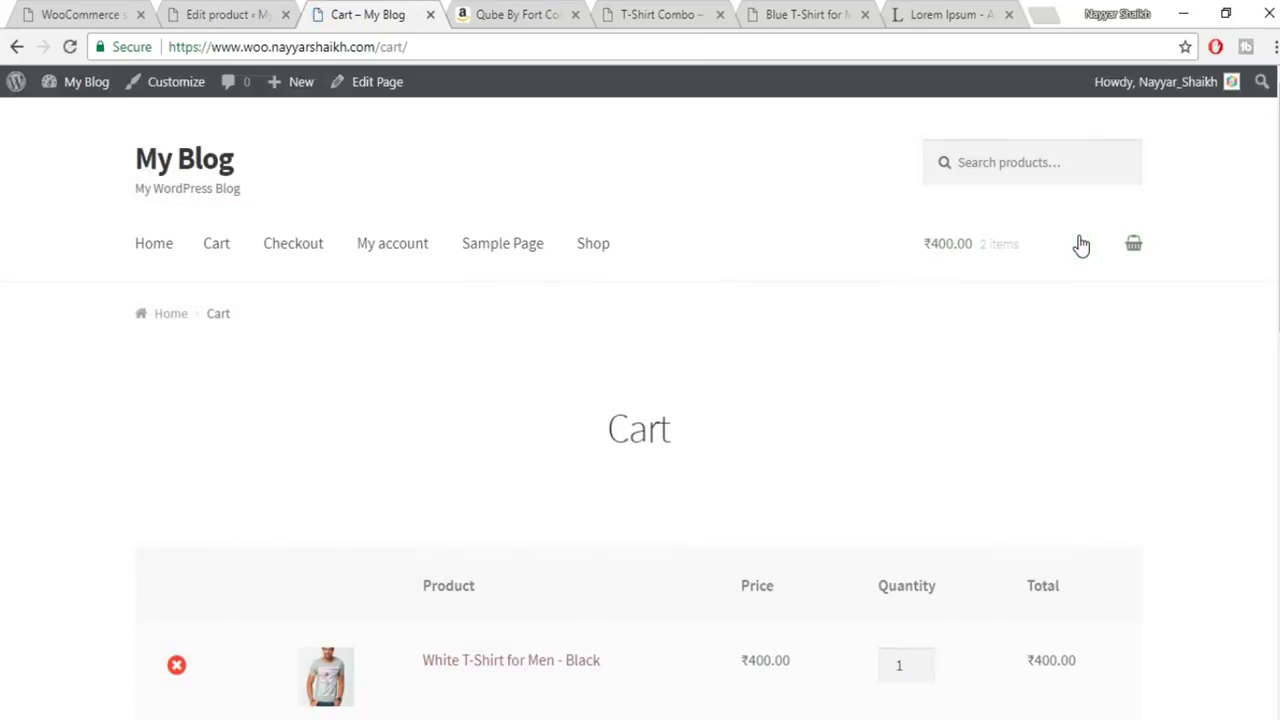
pyautogui.scroll(-5, 748, 491)
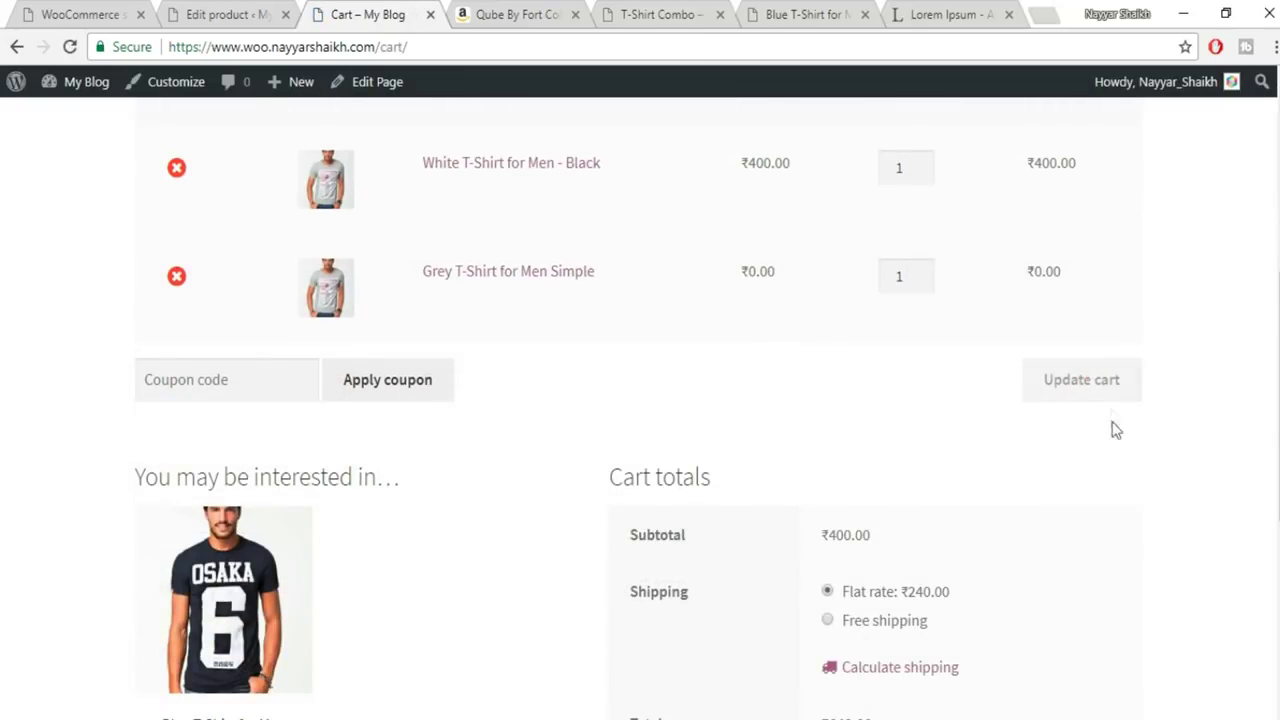
pyautogui.scroll(-2, 1117, 463)
pyautogui.scroll(6, 1066, 560)
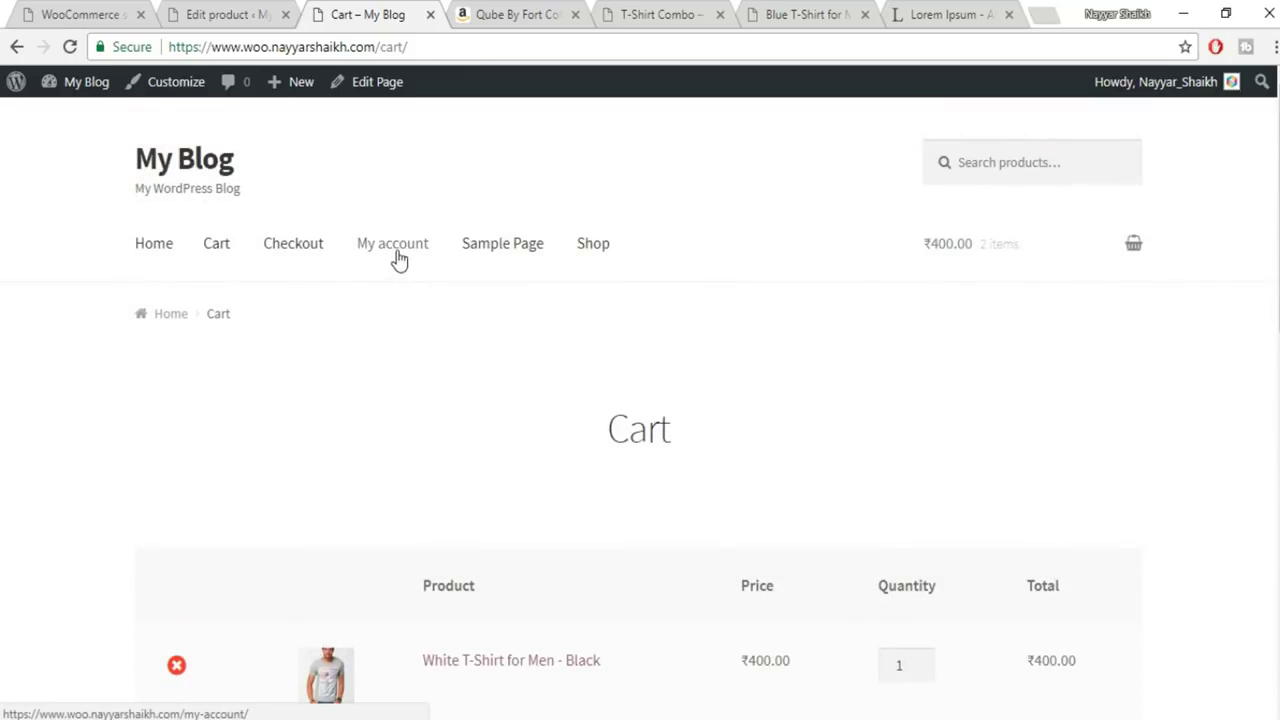
# Confirm My account > Downloads shows no downloads yet, then close the storefront tab
pyautogui.click(402, 256)
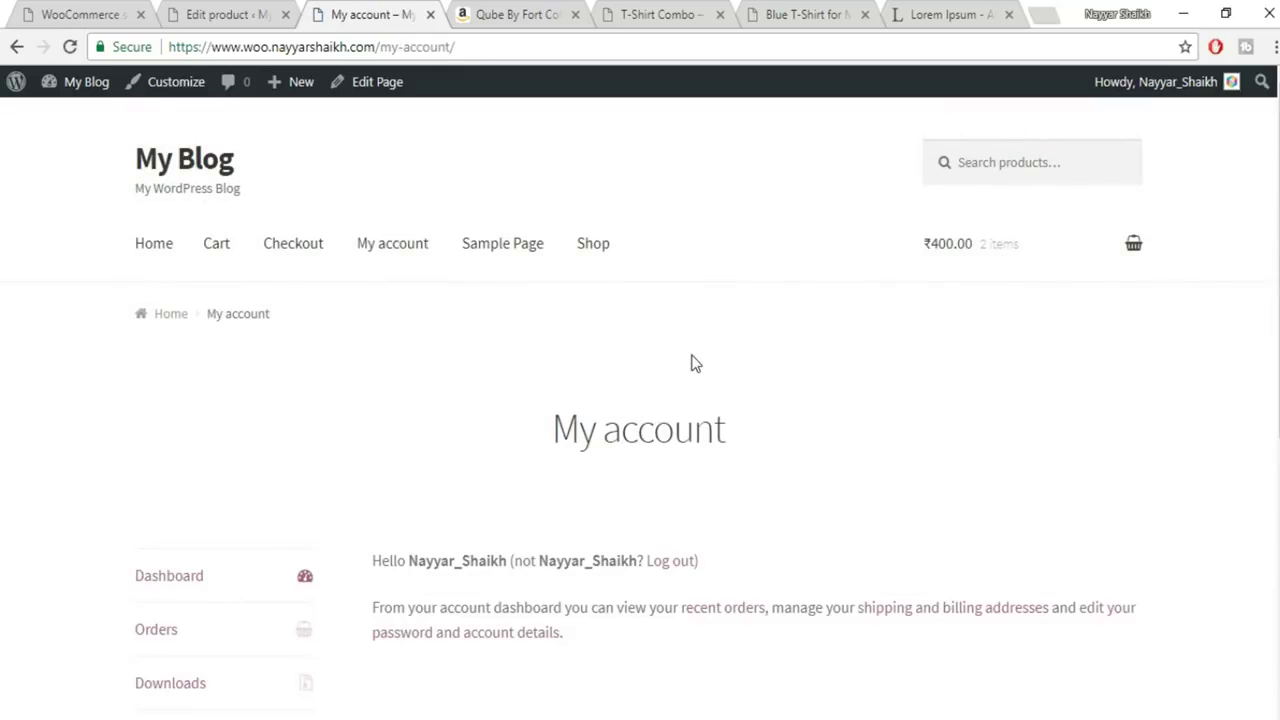
pyautogui.scroll(-3, 692, 363)
pyautogui.scroll(-1, 691, 366)
pyautogui.click(183, 397)
pyautogui.scroll(-3, 743, 500)
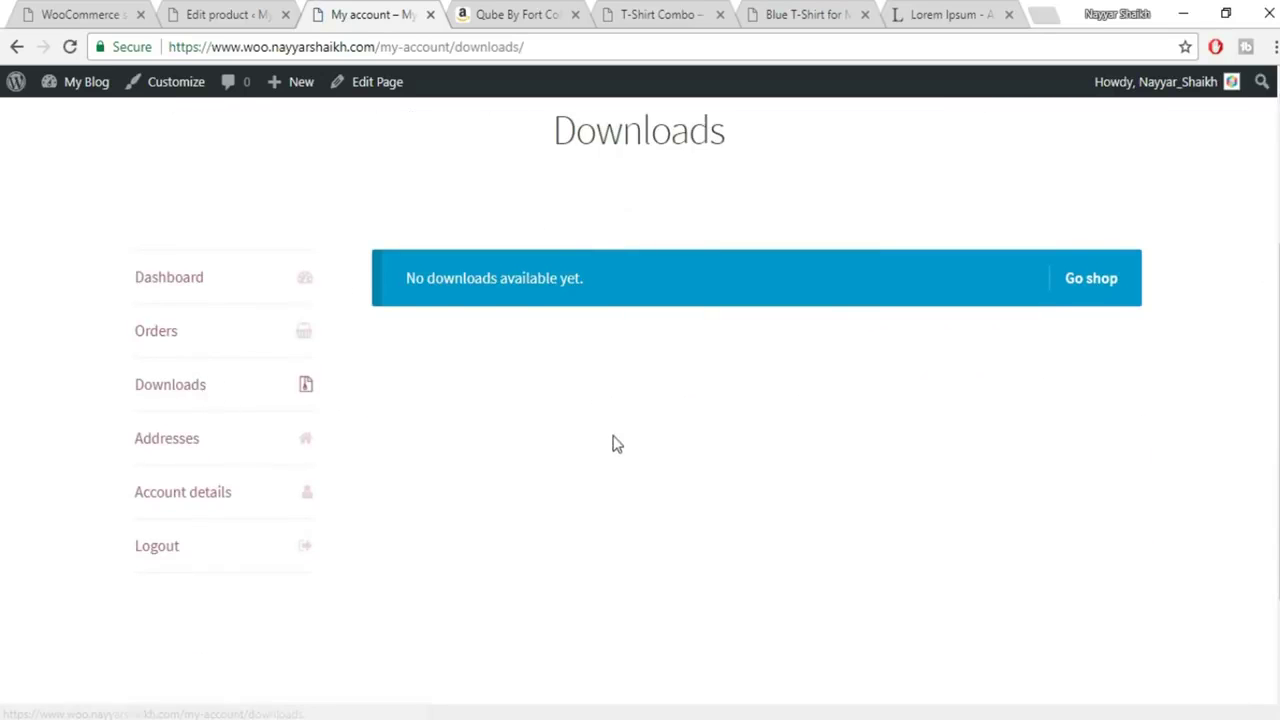
pyautogui.scroll(2, 613, 443)
pyautogui.scroll(2, 615, 443)
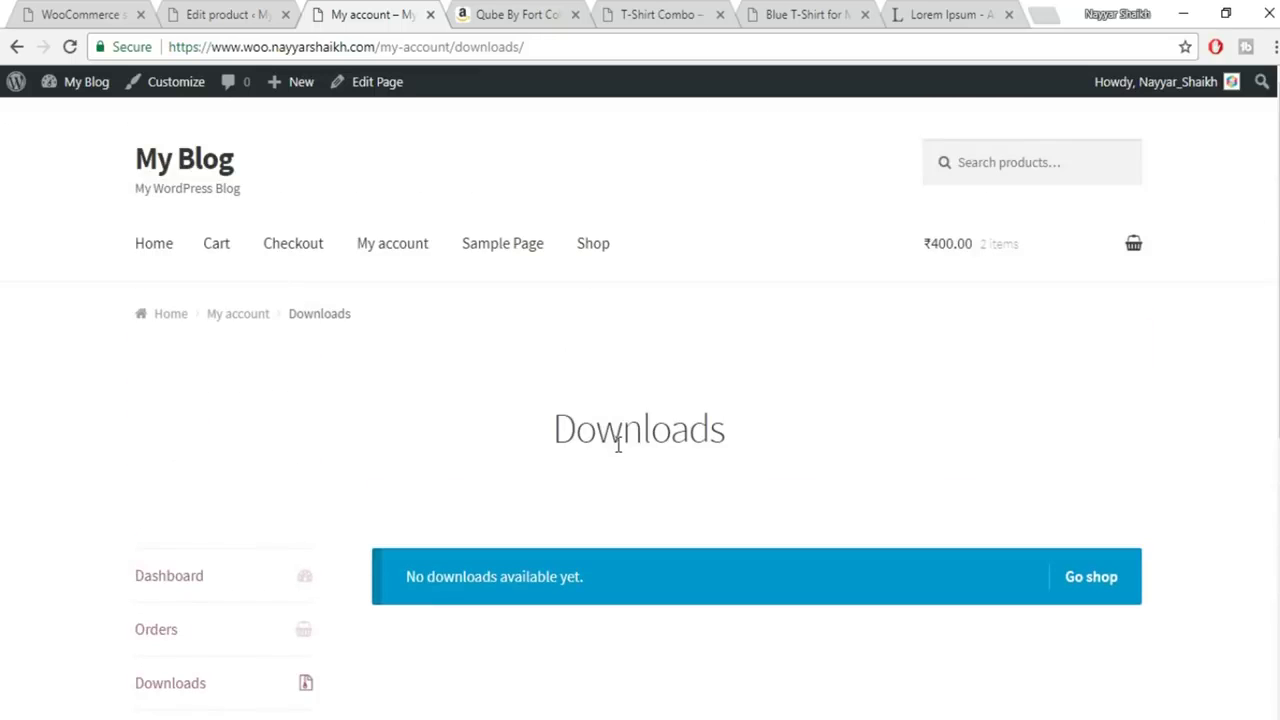
pyautogui.click(431, 15)
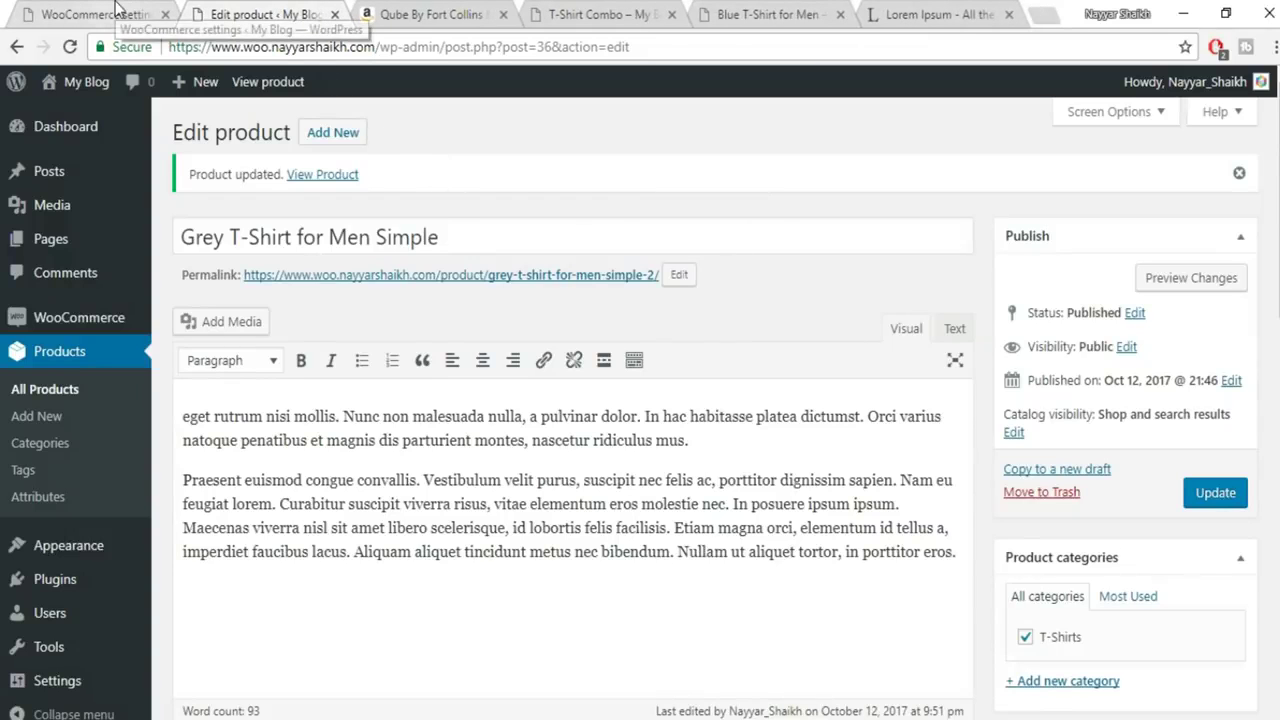
# Mark the Grey T-Shirt as Virtual but not Downloadable, and close the Amazon product tab
pyautogui.scroll(-5, 460, 360)
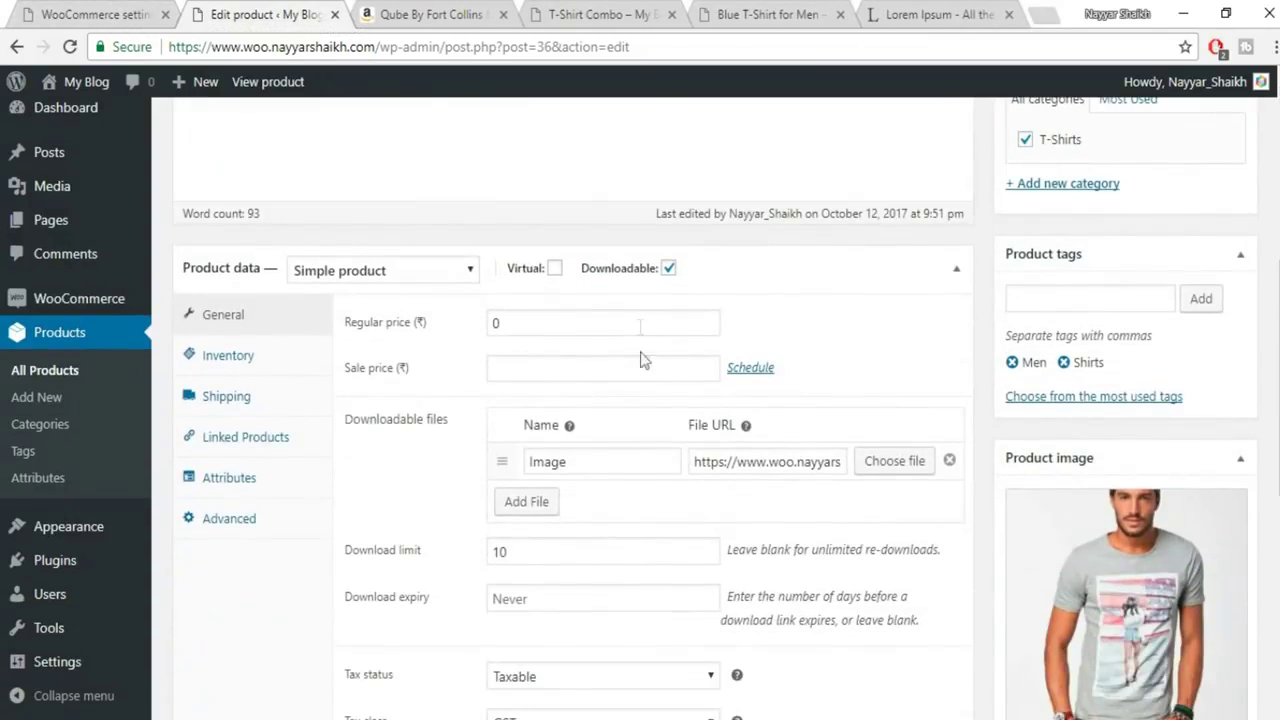
pyautogui.click(555, 268)
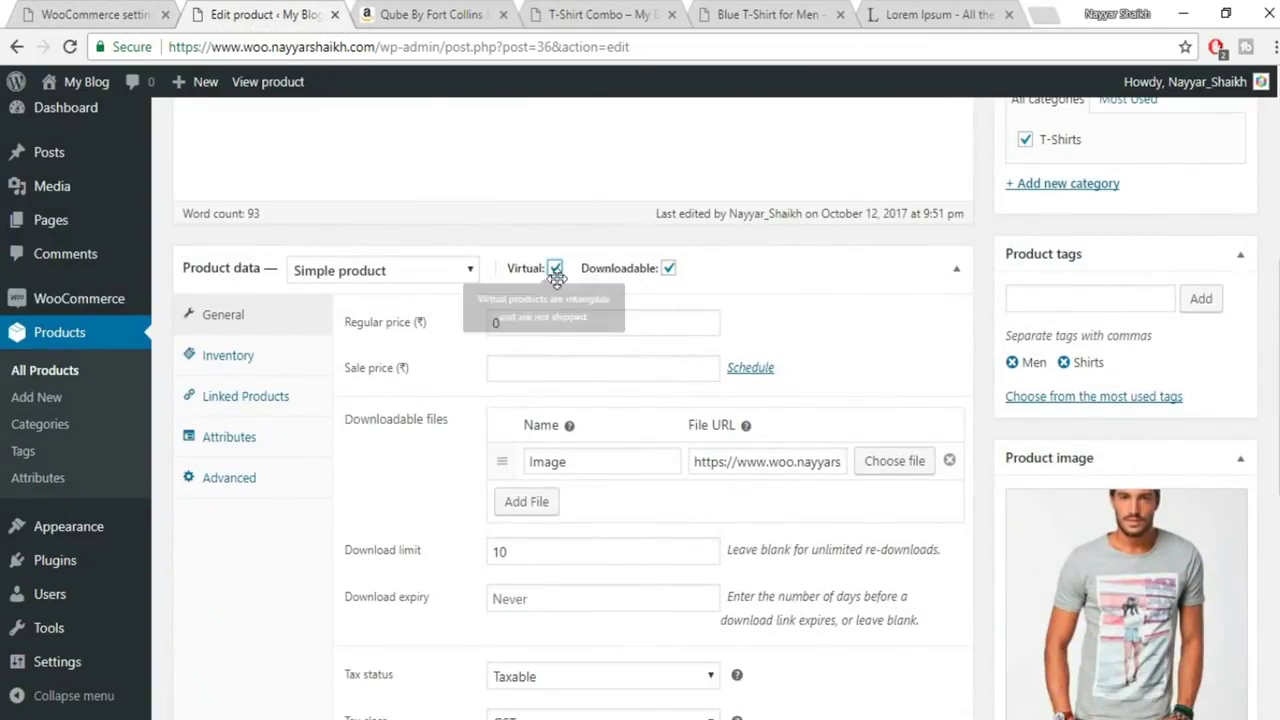
pyautogui.click(668, 268)
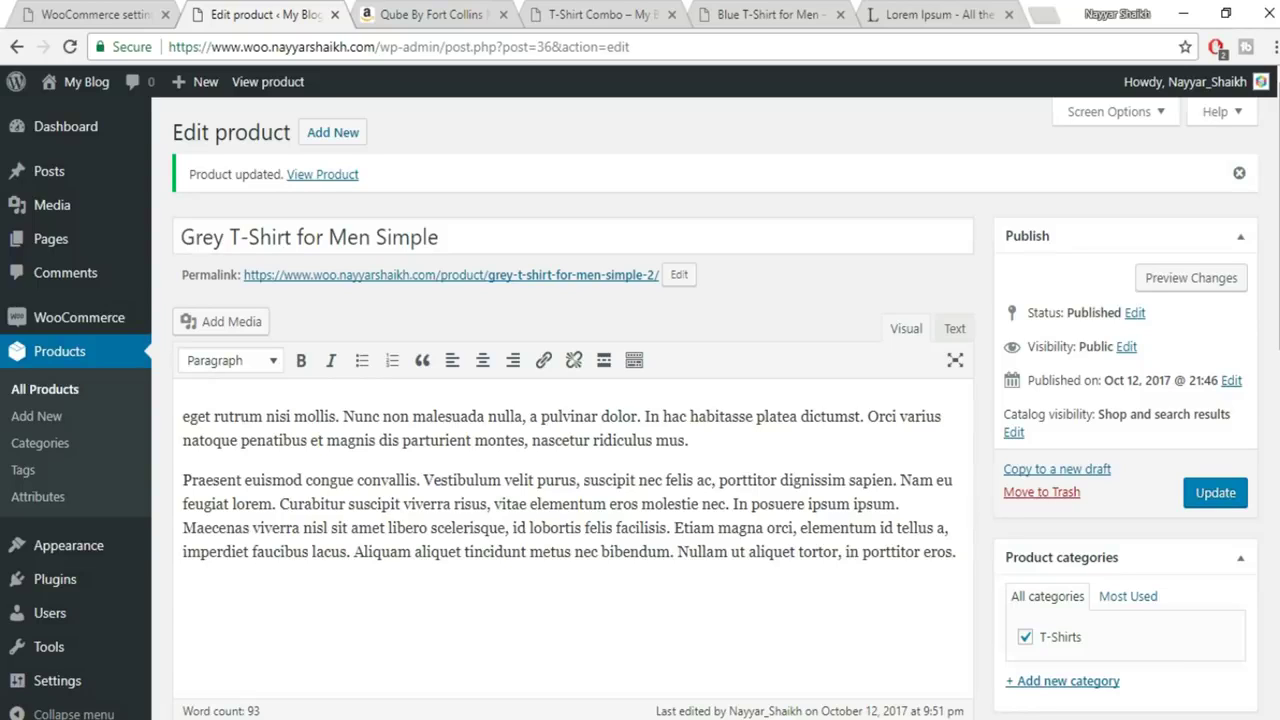
pyautogui.click(502, 14)
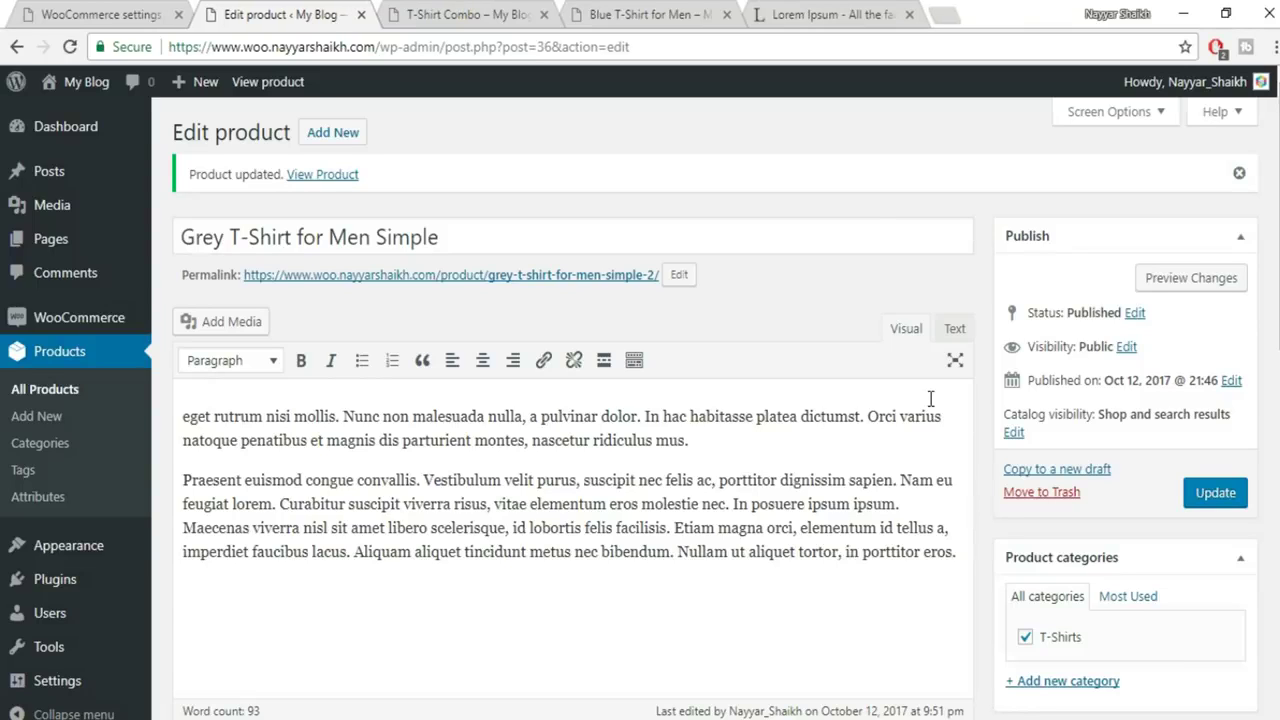